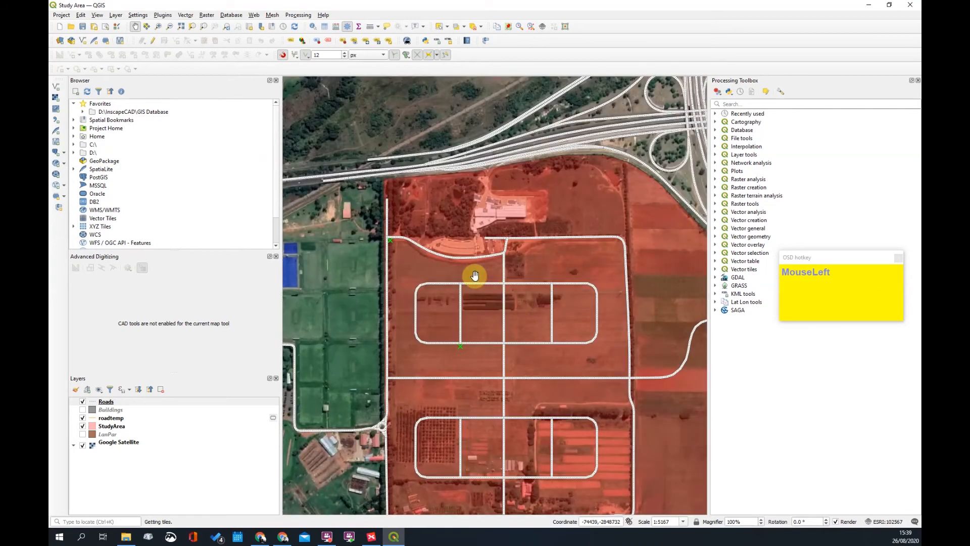
# Hide the Google Satellite and StudyArea layers so that only the road linework shows on the map
pyautogui.scroll(-1, 481, 299)
pyautogui.scroll(1, 528, 359)
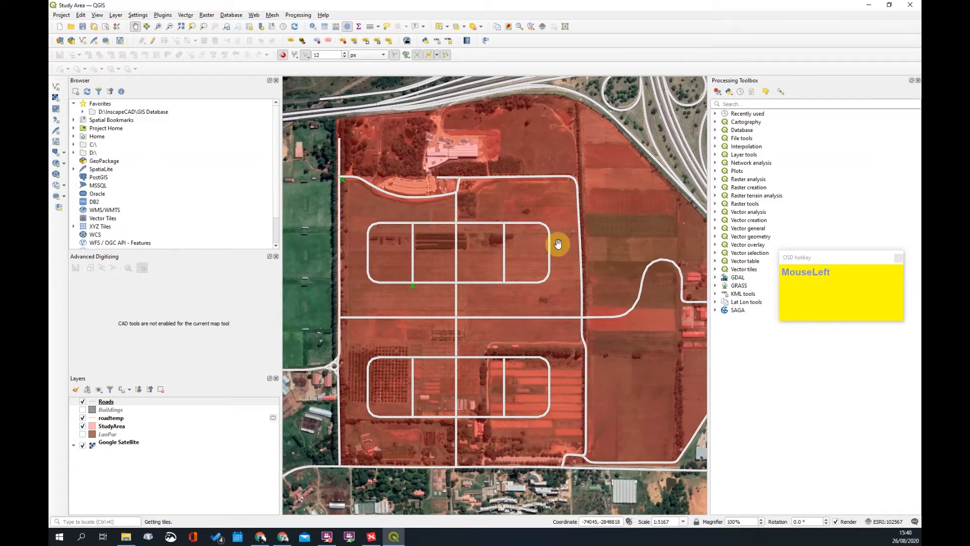
pyautogui.click(224, 446)
pyautogui.click(83, 445)
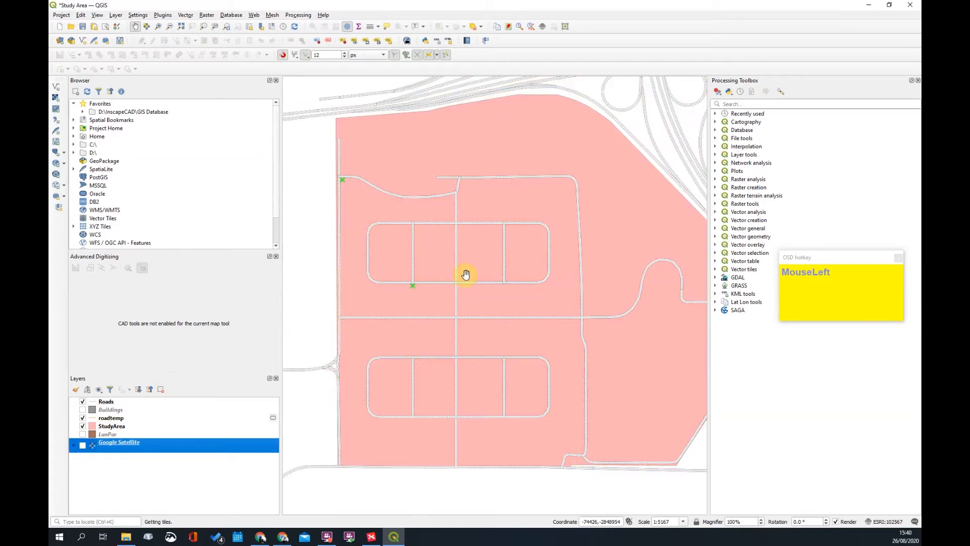
pyautogui.click(82, 426)
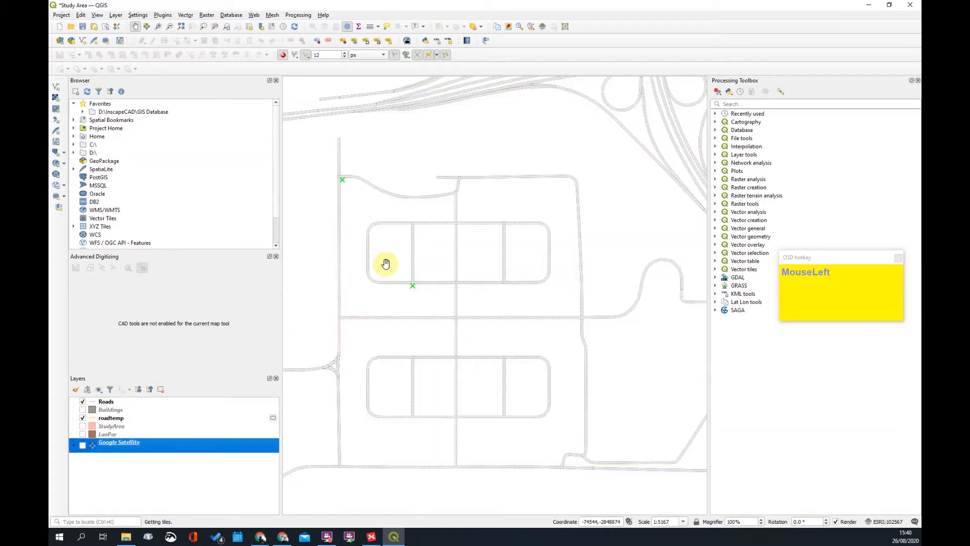
pyautogui.moveTo(425, 326); pyautogui.dragTo(444, 325)
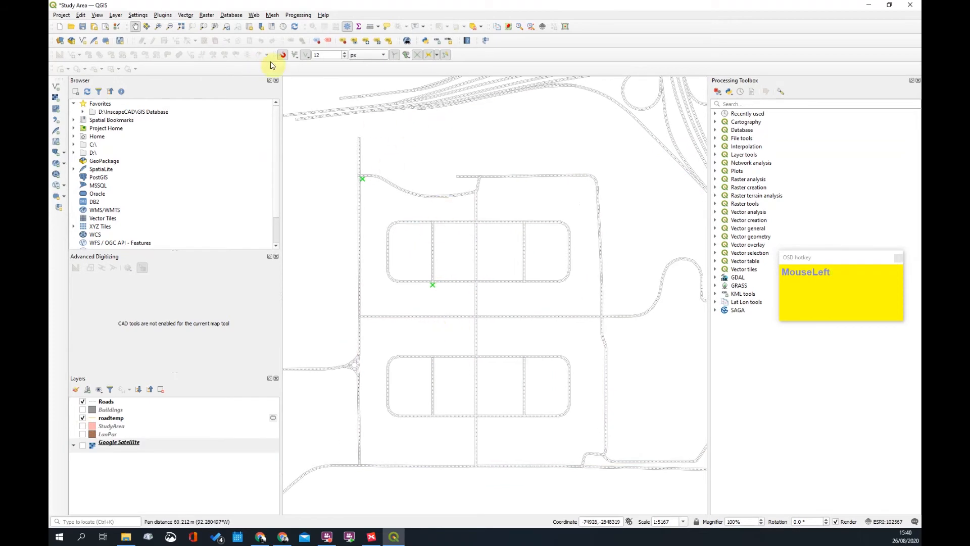
# Start a new temporary scratch layer with MultiLineString / MultiCurve geometry
pyautogui.click(207, 19)
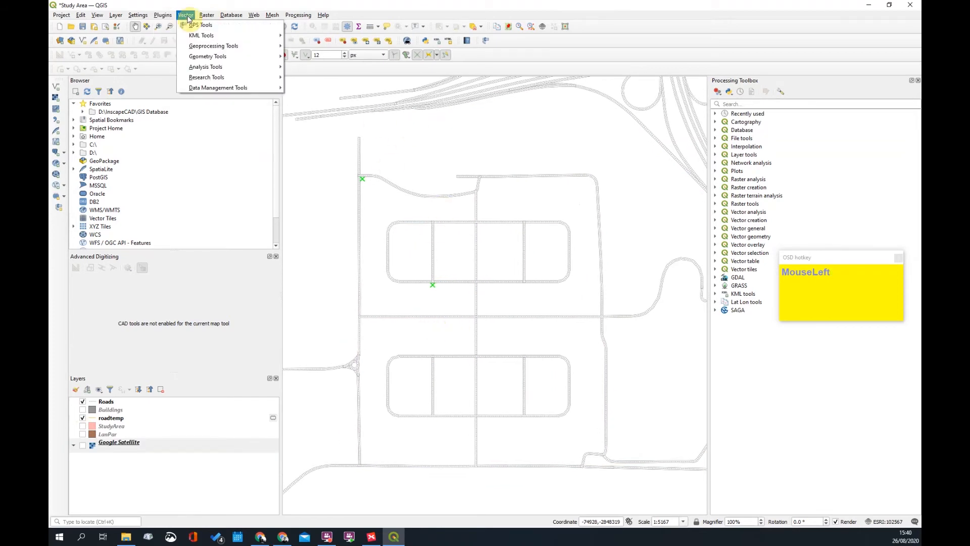
pyautogui.moveTo(116, 15)
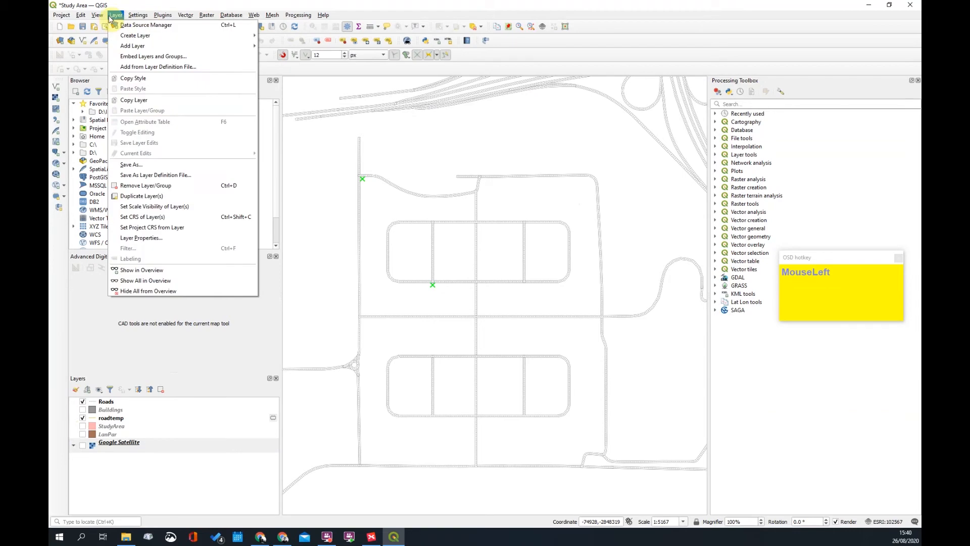
pyautogui.moveTo(125, 46)
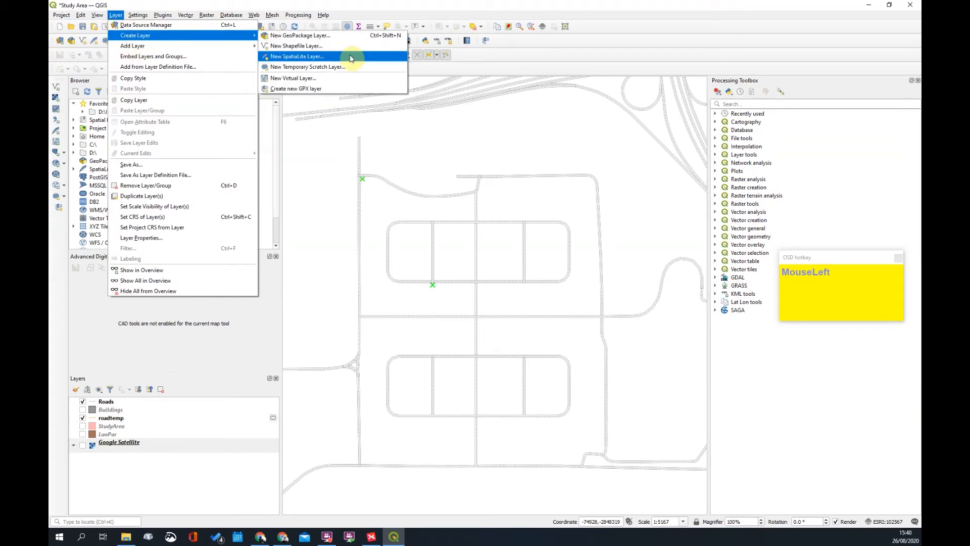
pyautogui.click(336, 69)
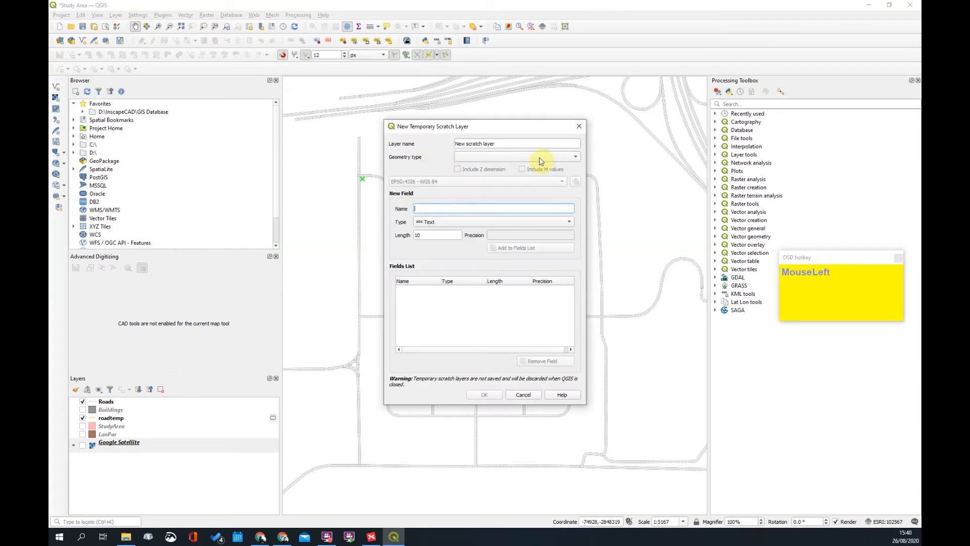
pyautogui.moveTo(571, 158); pyautogui.dragTo(494, 185)
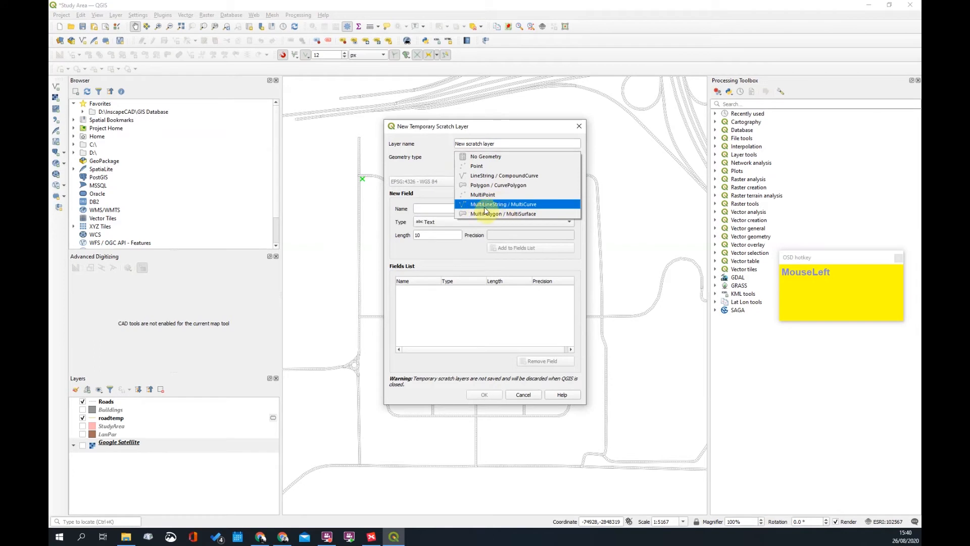
pyautogui.click(499, 205)
# Name the new scratch layer UnezoneOutlinetmp
pyautogui.click(519, 144)
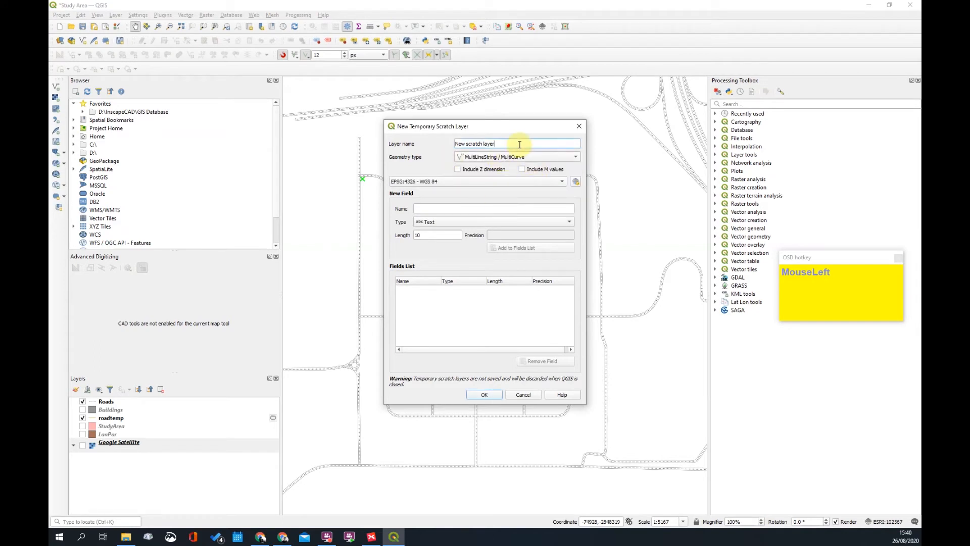
pyautogui.moveTo(519, 144); pyautogui.dragTo(394, 137)
pyautogui.write('UrzoneOutline')
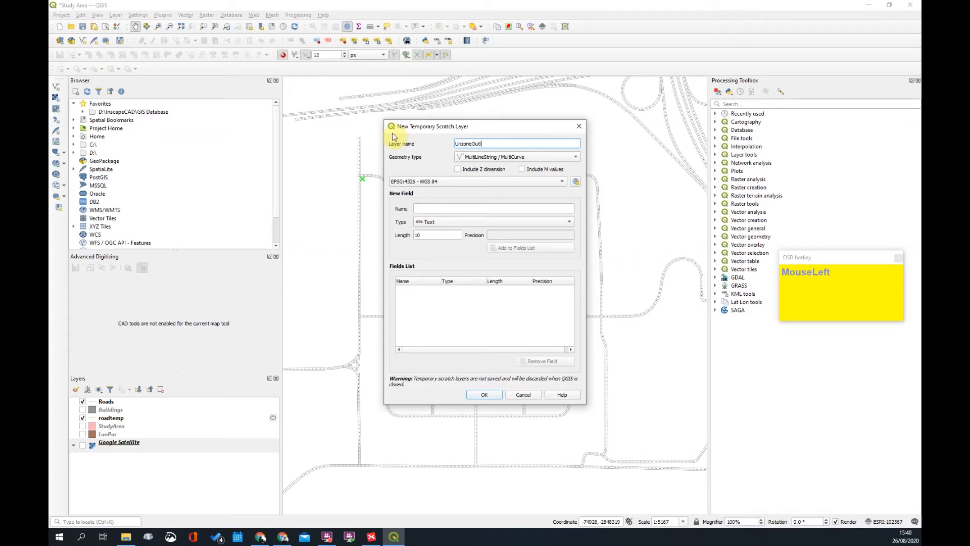
pyautogui.click(460, 143)
pyautogui.write('e')
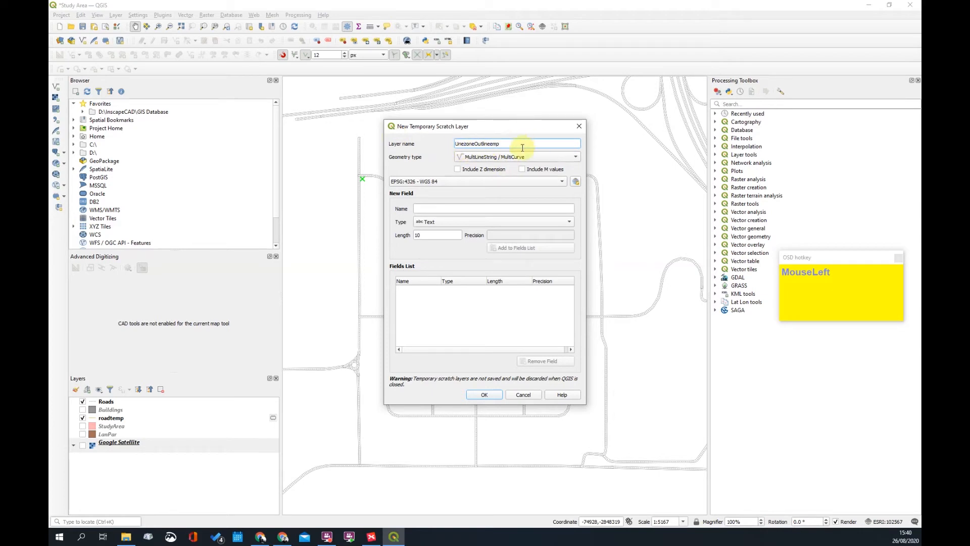
pyautogui.press('BackSpace')
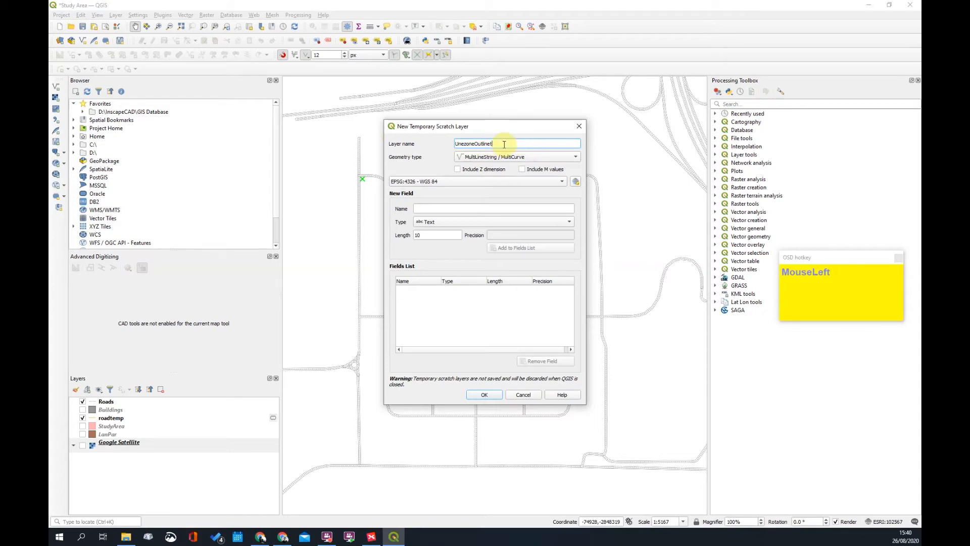
# Assign the project CRS ESRI:102567 to the scratch layer and create it
pyautogui.click(434, 184)
pyautogui.click(502, 192)
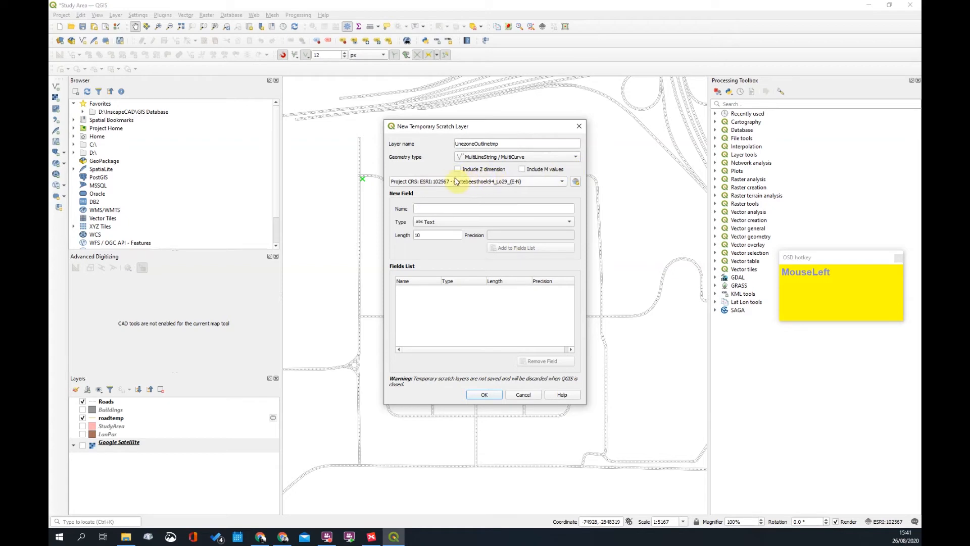
pyautogui.click(485, 395)
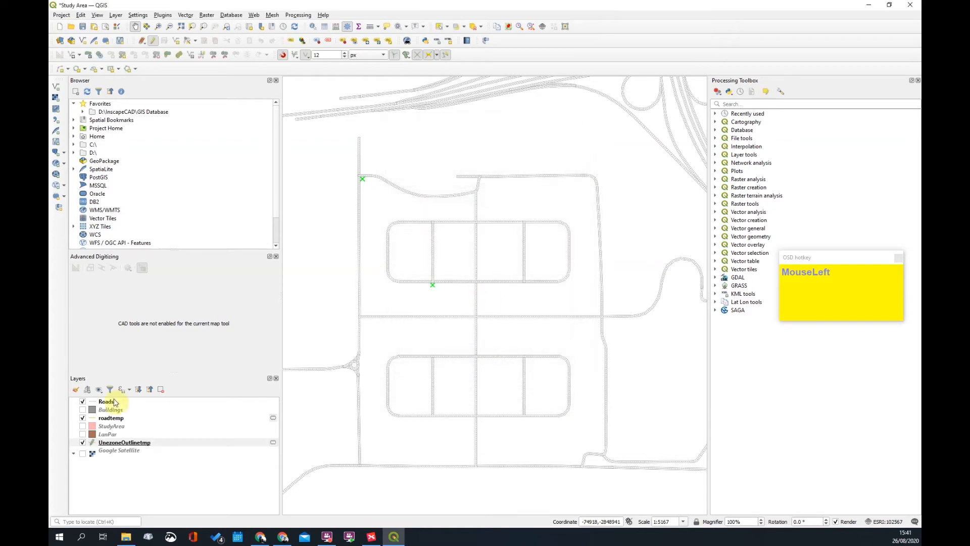
# Move the UnezoneOutlinetmp layer directly below the Roads layer in the layer order
pyautogui.moveTo(106, 443); pyautogui.dragTo(164, 407)
pyautogui.scroll(2, 396, 219)
pyautogui.scroll(-2, 530, 244)
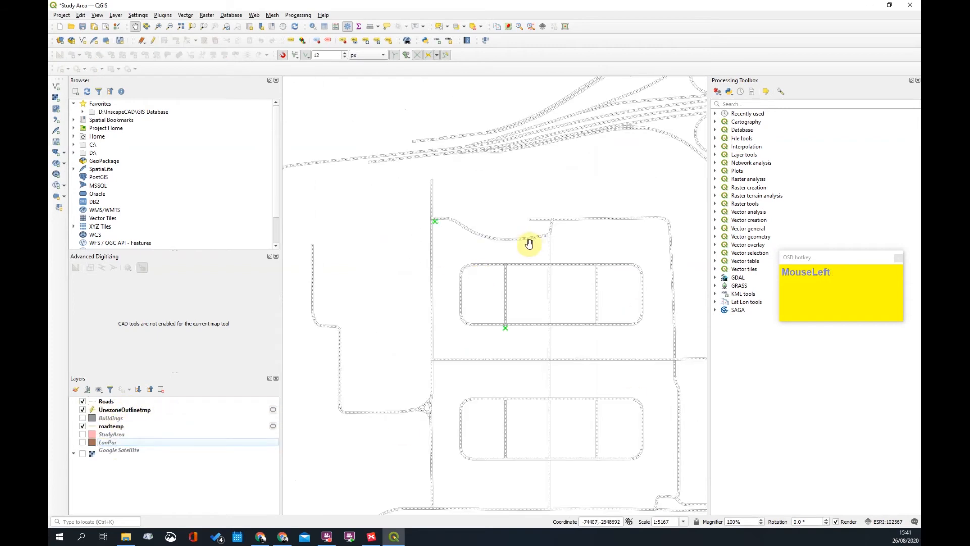
pyautogui.scroll(1, 493, 243)
pyautogui.scroll(-1, 485, 253)
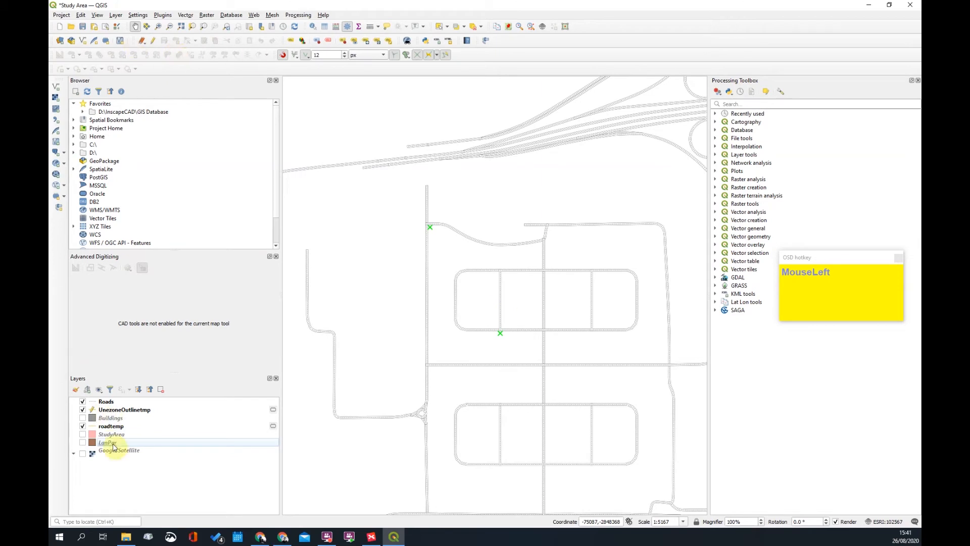
# Switch editing off and back on for the UnezoneOutlinetmp layer
pyautogui.click(105, 410)
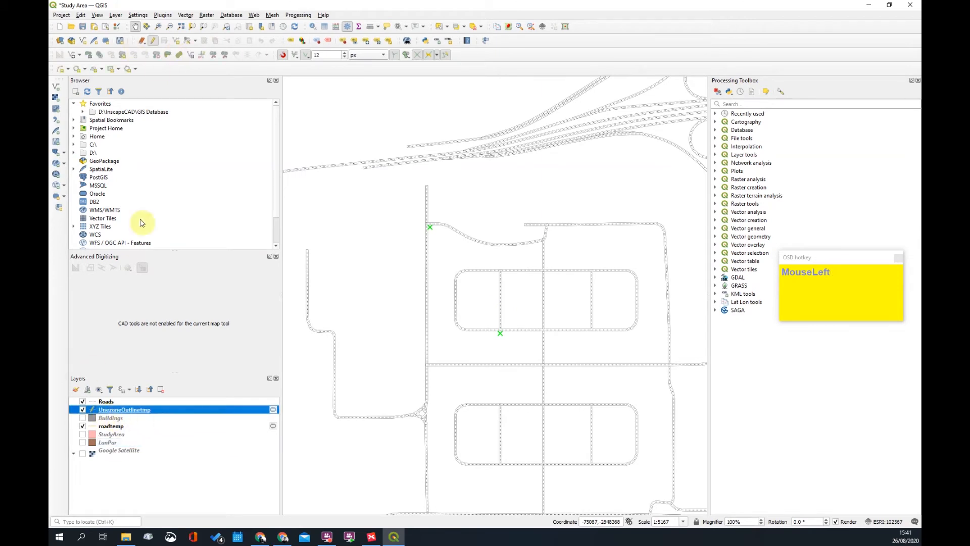
pyautogui.click(154, 42)
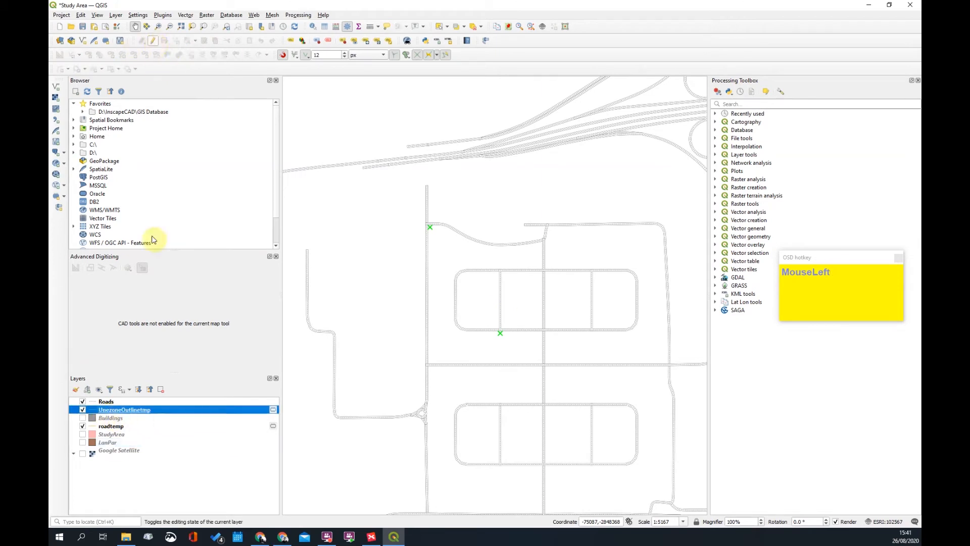
pyautogui.click(153, 42)
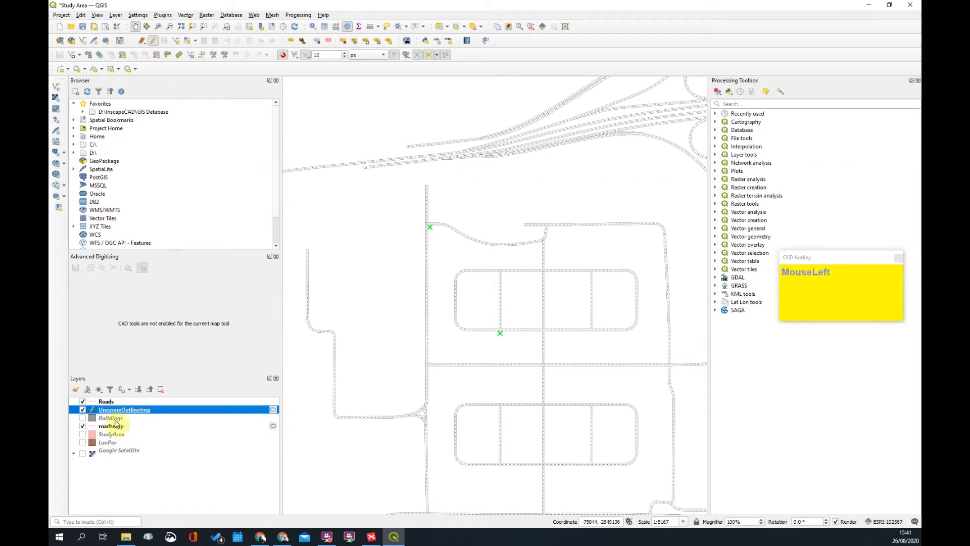
# Open the UnezoneOutlinetmp layer properties, leave them without changes, and hide the roadtemp layer
pyautogui.click(75, 390)
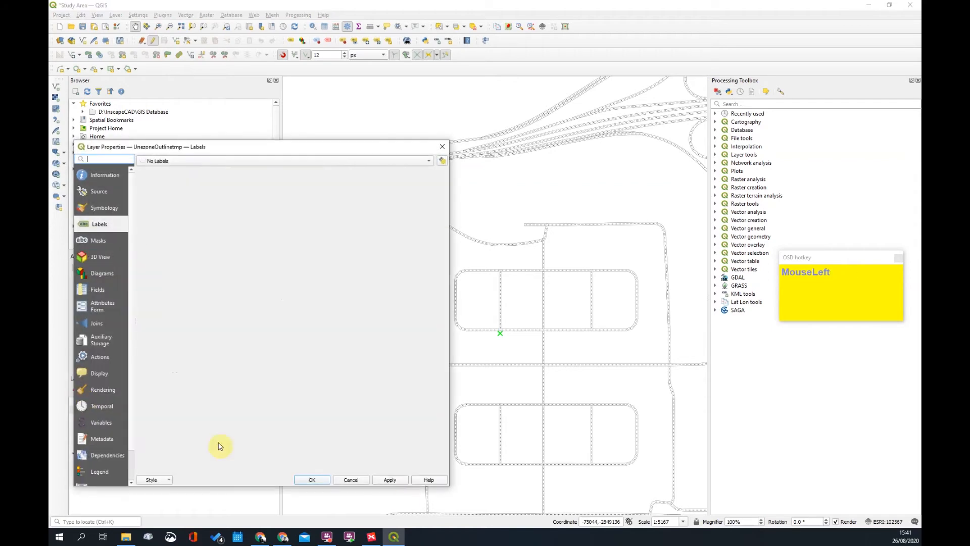
pyautogui.click(347, 481)
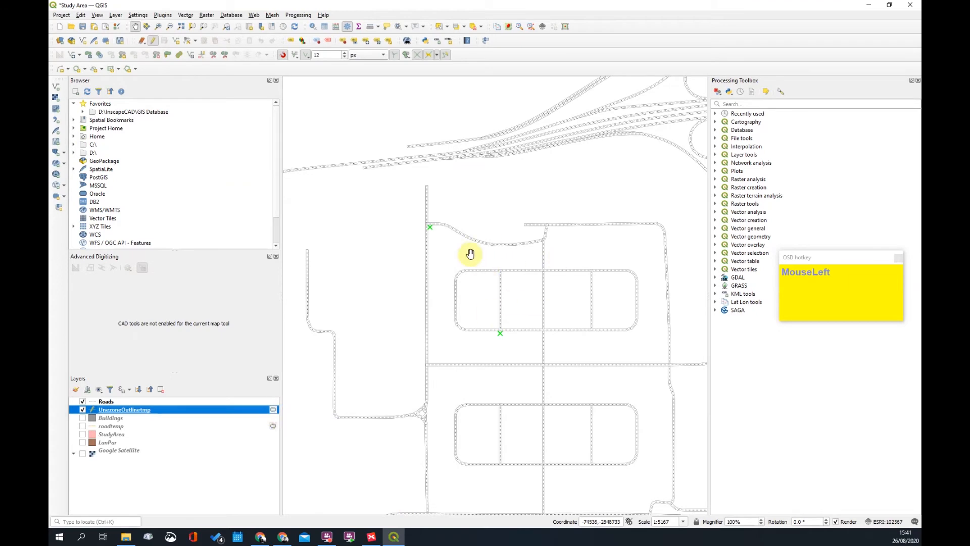
pyautogui.scroll(1, 519, 272)
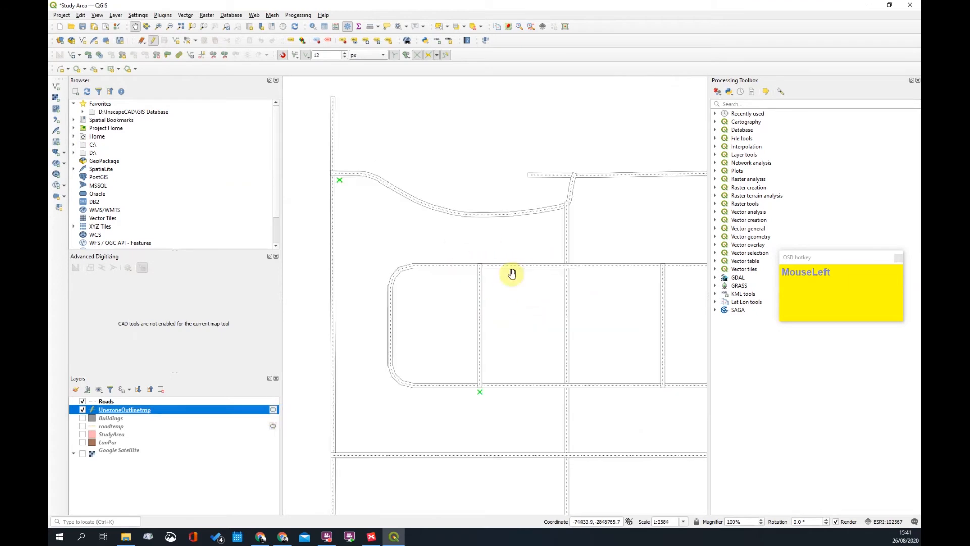
# Set the snapping tolerance to 1 with meters as its unit
pyautogui.click(374, 55)
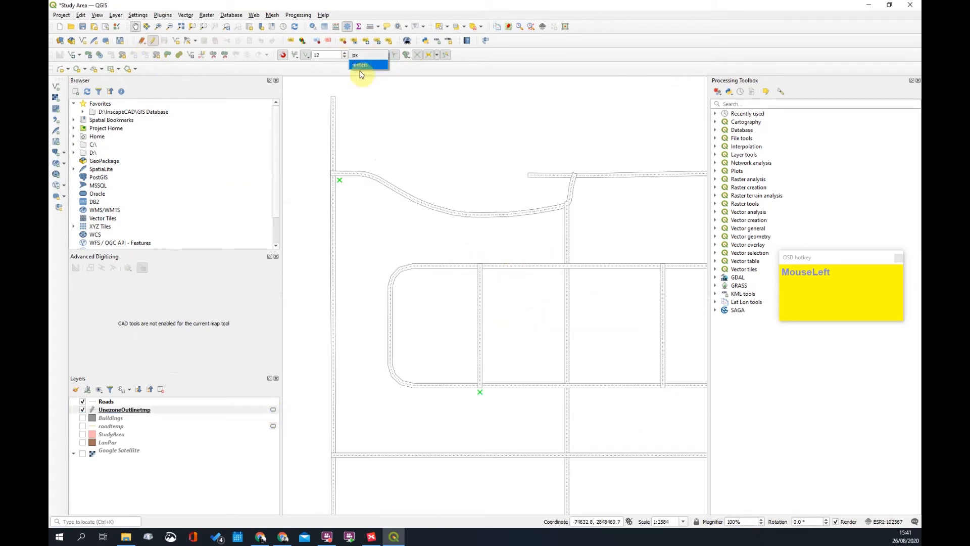
pyautogui.click(362, 66)
pyautogui.moveTo(343, 56); pyautogui.dragTo(290, 61)
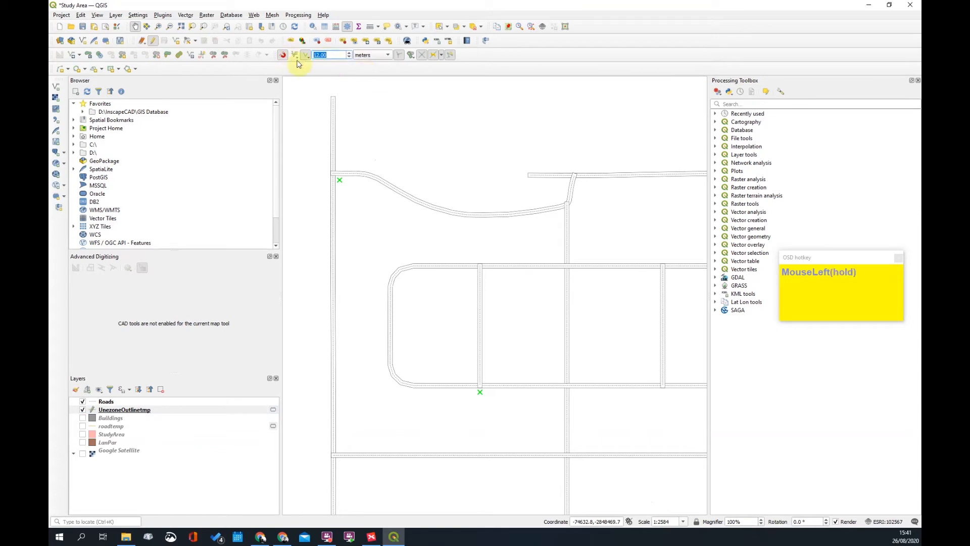
pyautogui.write('1')
pyautogui.press('Return')
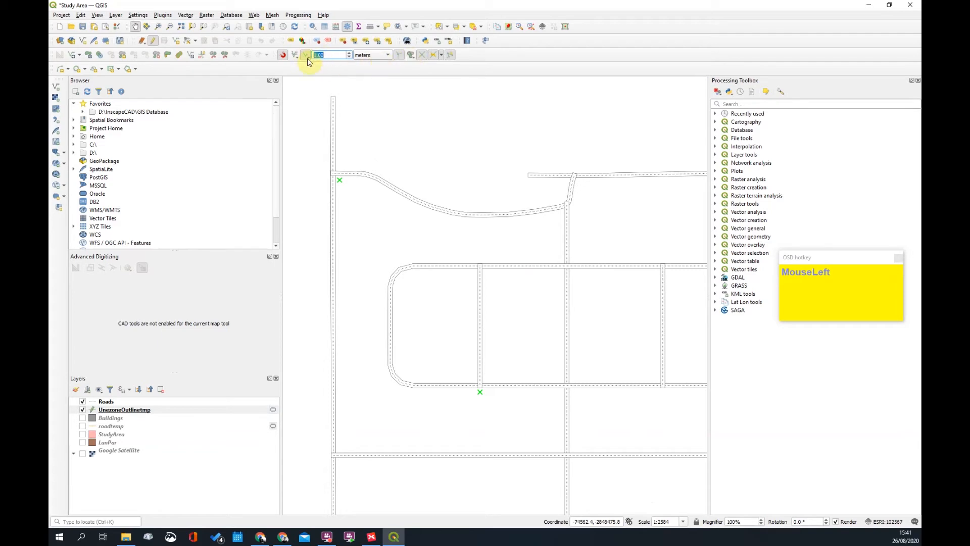
# Activate the Add Line Feature tool for the UnezoneOutlinetmp layer, ready to digitize around the road loops
pyautogui.scroll(-2, 539, 238)
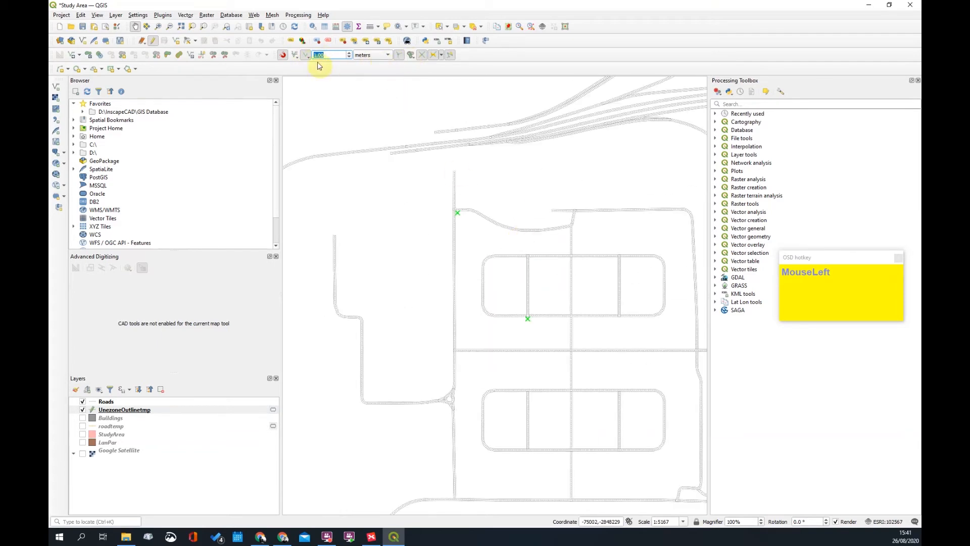
pyautogui.scroll(2, 519, 222)
pyautogui.scroll(-2, 508, 223)
pyautogui.scroll(2, 517, 255)
pyautogui.moveTo(553, 216); pyautogui.dragTo(494, 214)
pyautogui.scroll(-1, 540, 211)
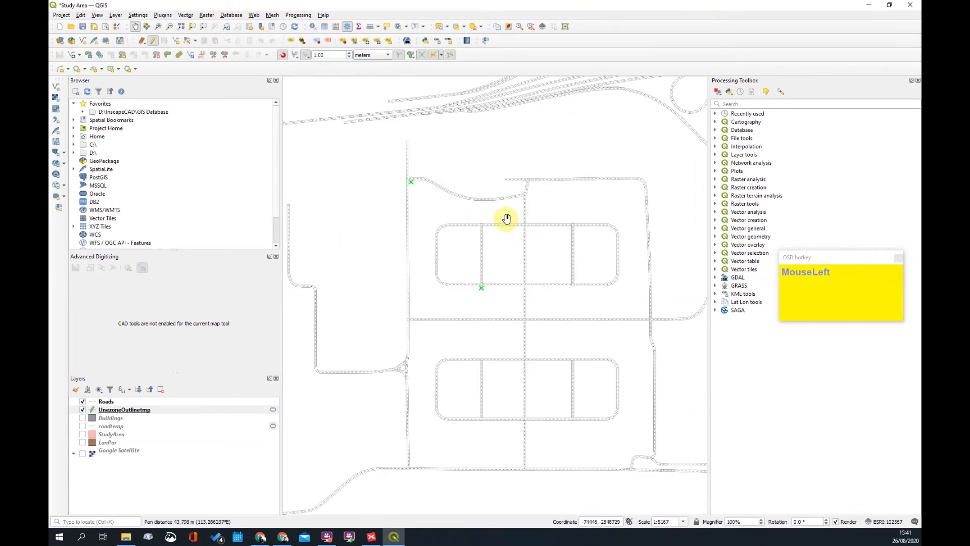
pyautogui.click(177, 42)
pyautogui.scroll(2, 499, 408)
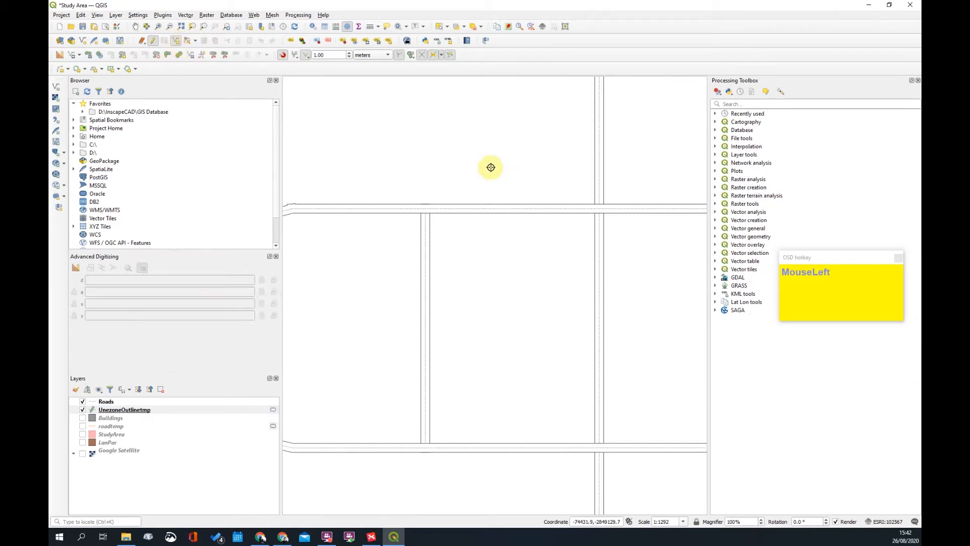
# Check the offset value in the tracing settings
pyautogui.click(434, 57)
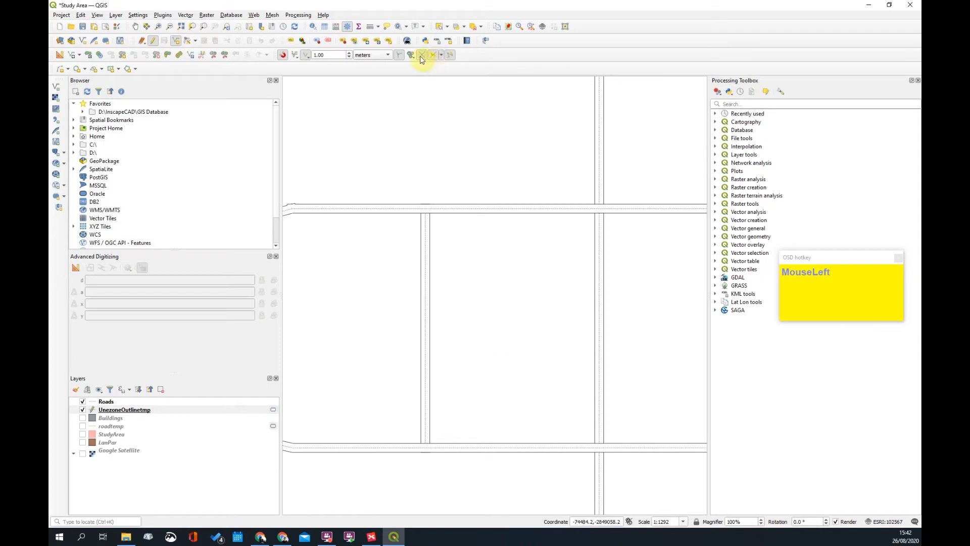
pyautogui.click(441, 57)
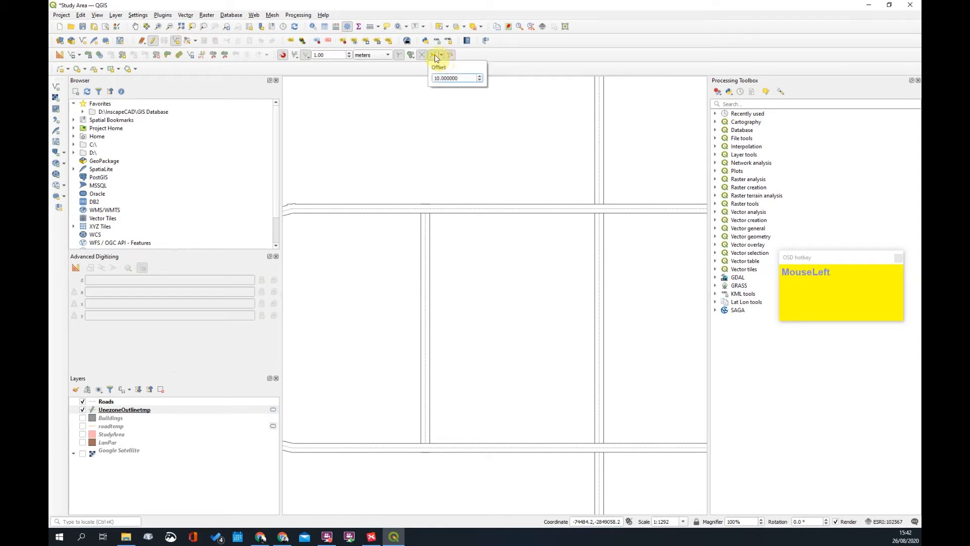
pyautogui.doubleClick(457, 79)
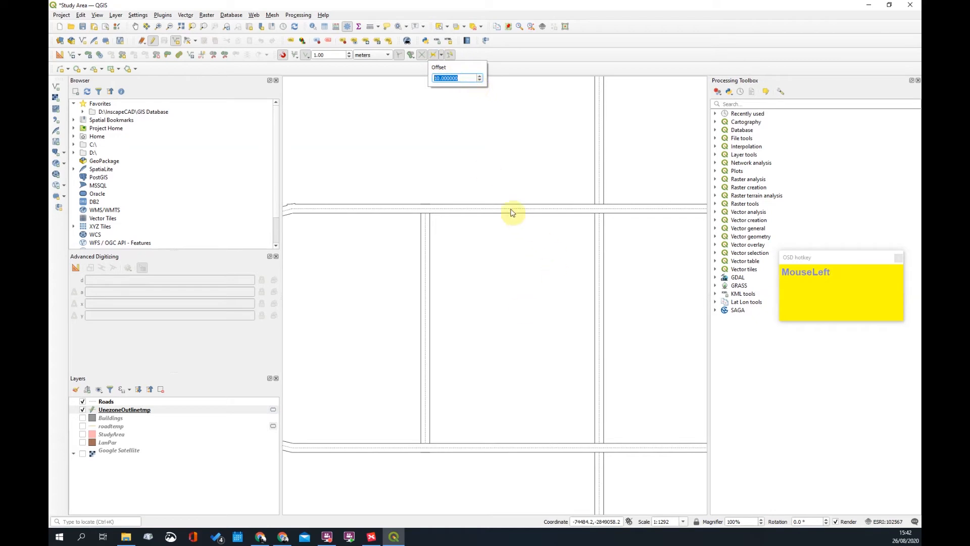
pyautogui.click(436, 57)
# Trace an offset line along the lower road loop's south road, around its southwest corner and up its west side
pyautogui.scroll(-3, 497, 182)
pyautogui.scroll(1, 485, 196)
pyautogui.scroll(1, 526, 227)
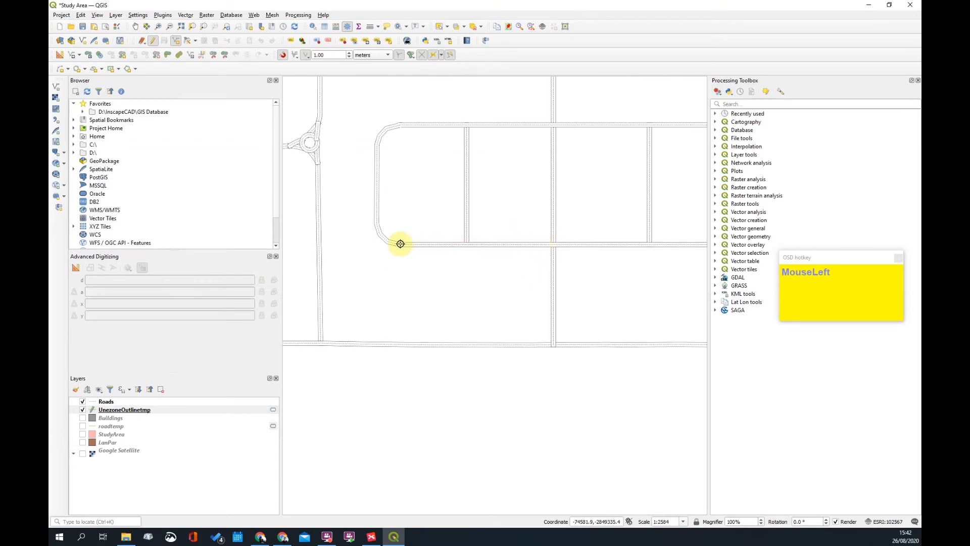
pyautogui.click(376, 182)
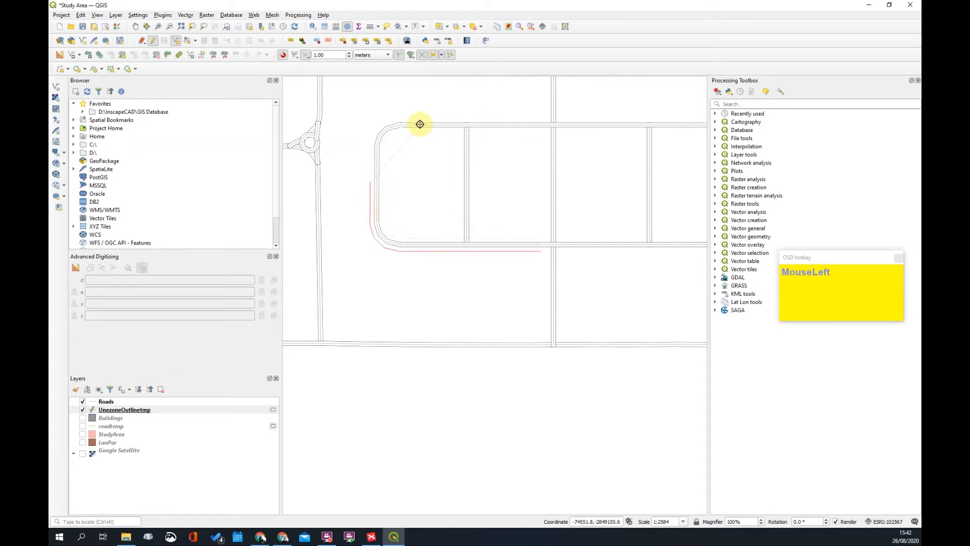
# Continue the traced offset line around the lower loop's northwest corner and finish the feature
pyautogui.scroll(1, 358, 135)
pyautogui.scroll(1, 495, 268)
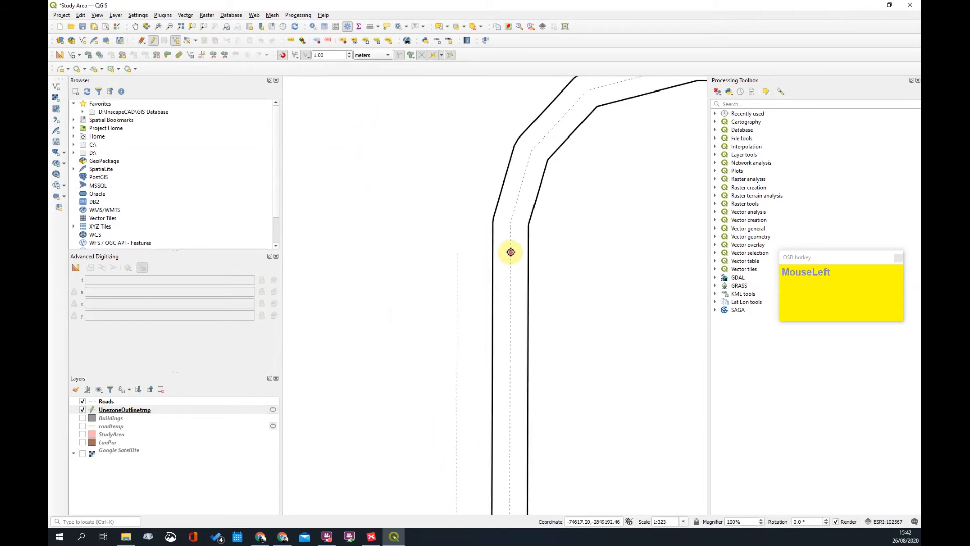
pyautogui.scroll(-3, 439, 244)
pyautogui.scroll(2, 472, 228)
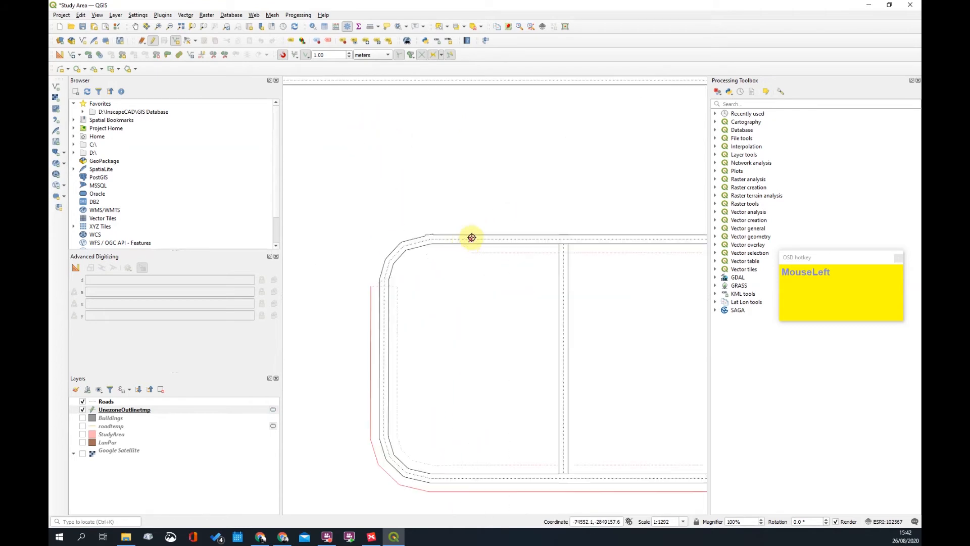
pyautogui.scroll(-3, 473, 241)
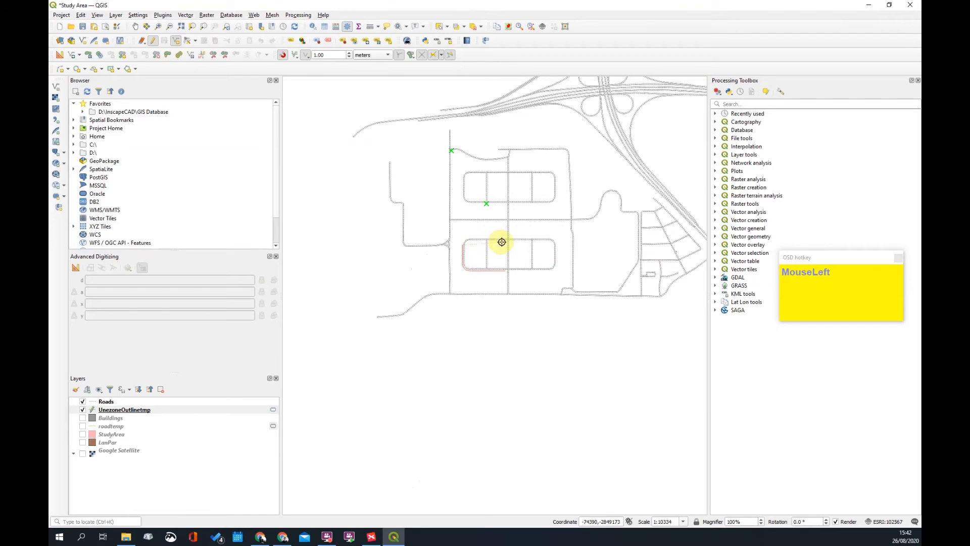
pyautogui.scroll(1, 500, 240)
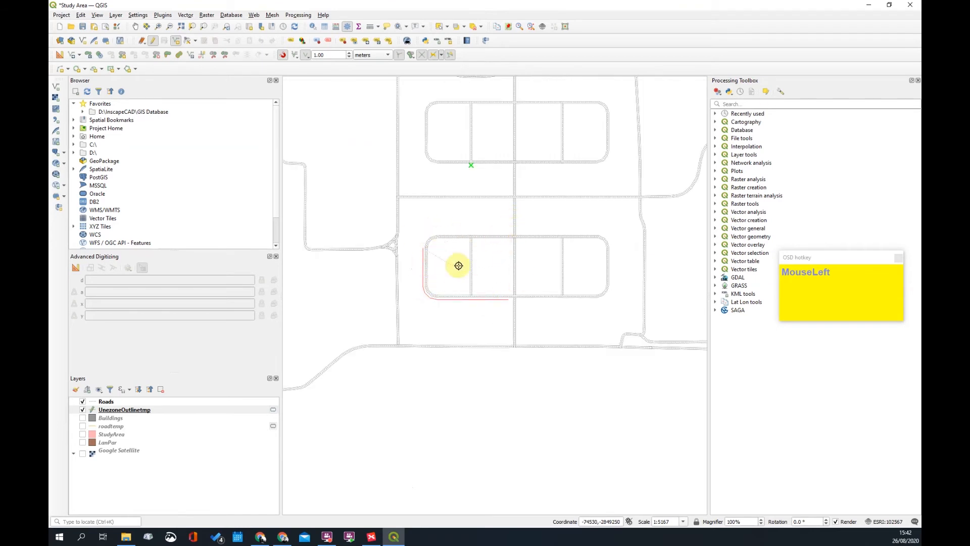
pyautogui.scroll(2, 466, 249)
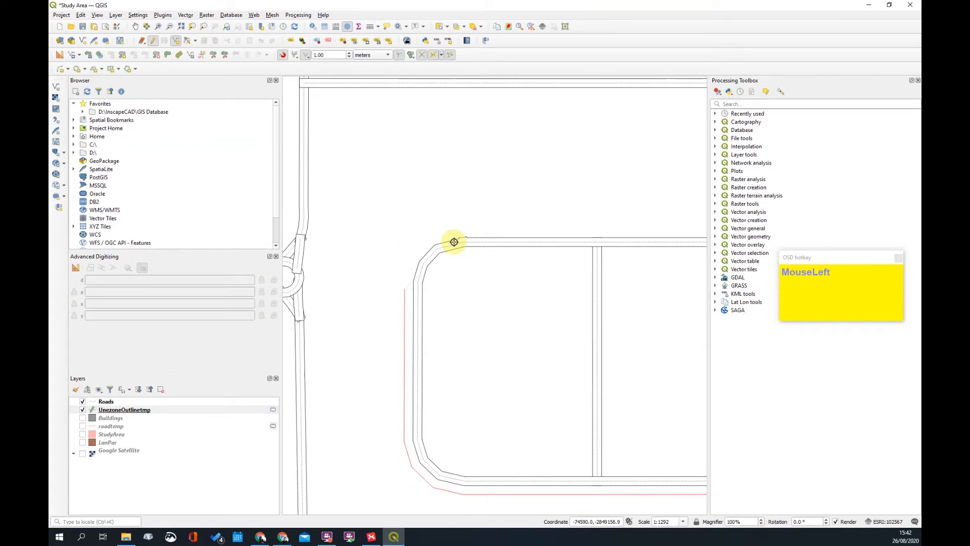
pyautogui.click(457, 243)
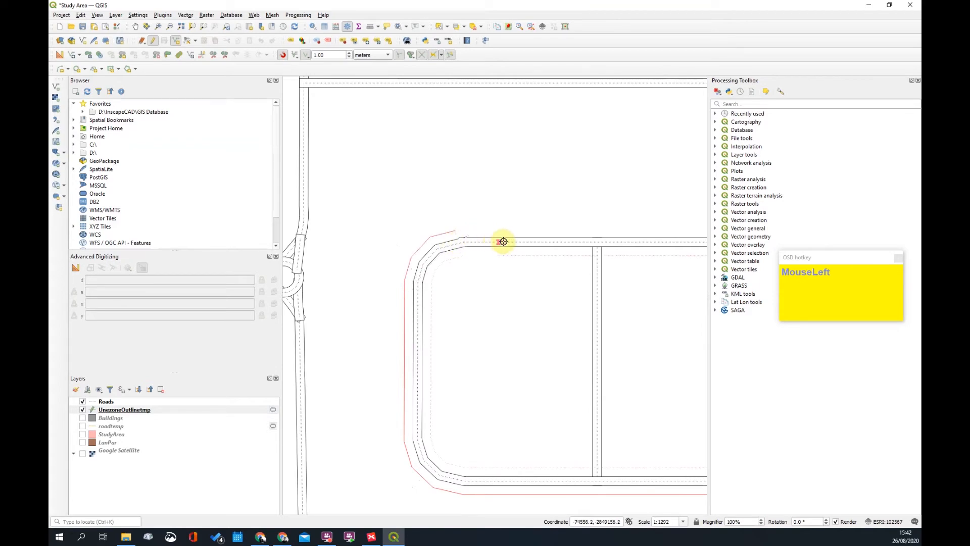
pyautogui.scroll(-2, 470, 200)
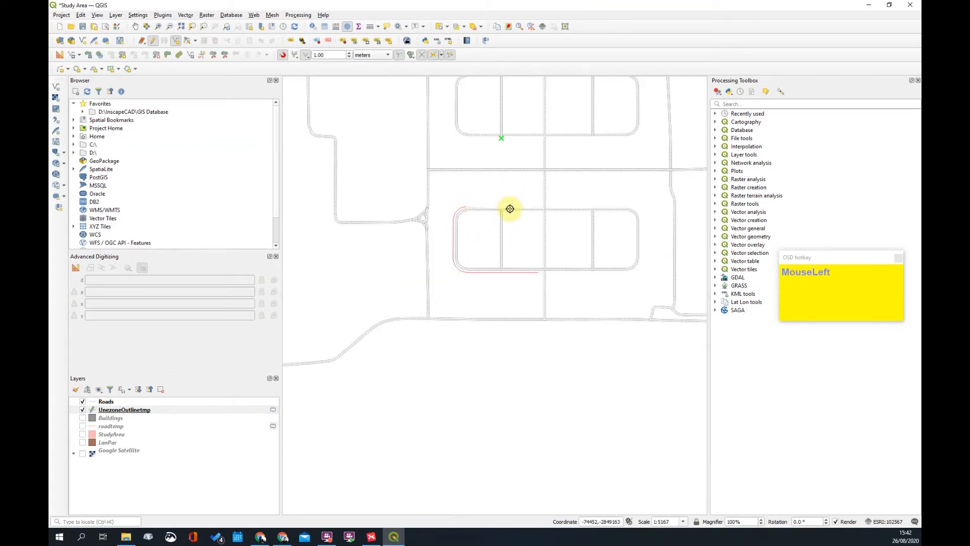
pyautogui.rightClick(506, 191)
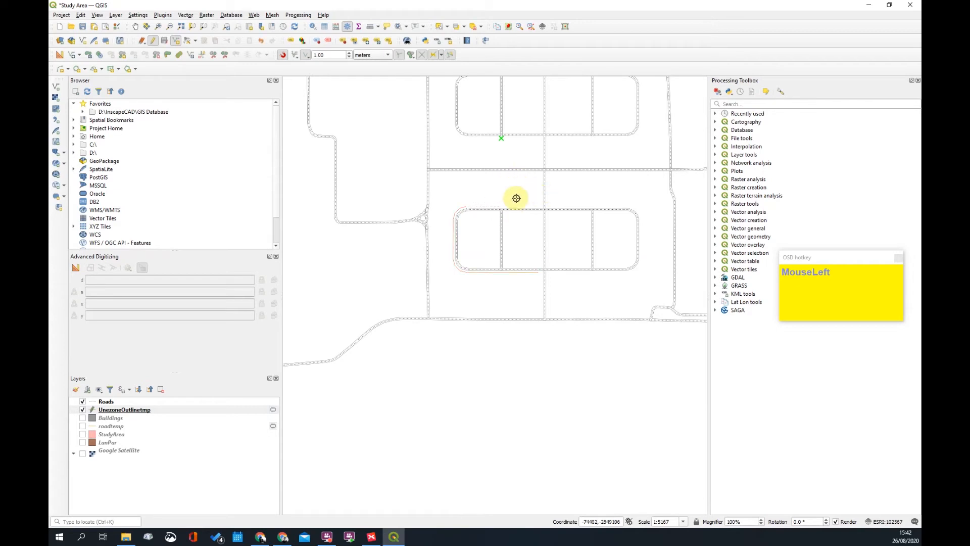
# Trace a second offset line inside the block along the central, north, west and south roads, ending back at the central road
pyautogui.scroll(1, 528, 192)
pyautogui.click(481, 170)
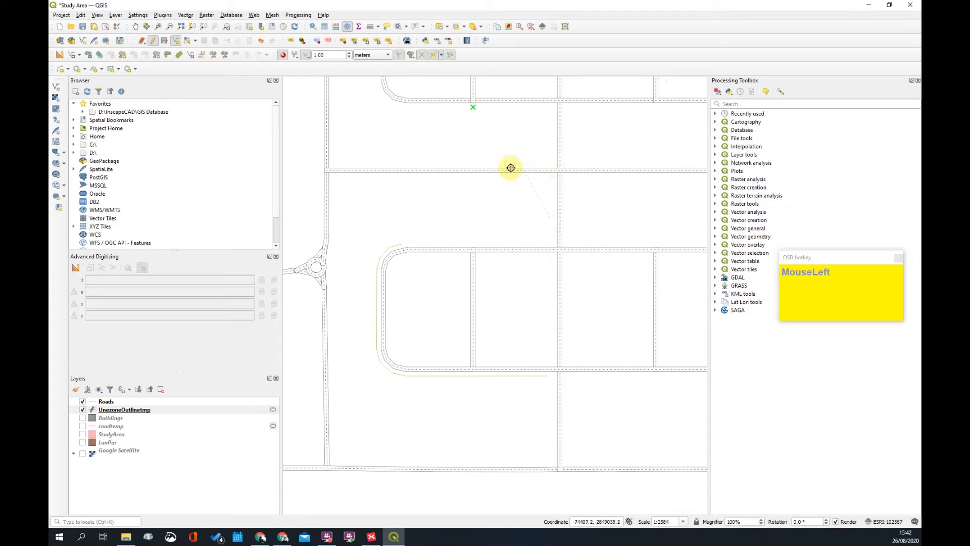
pyautogui.click(468, 170)
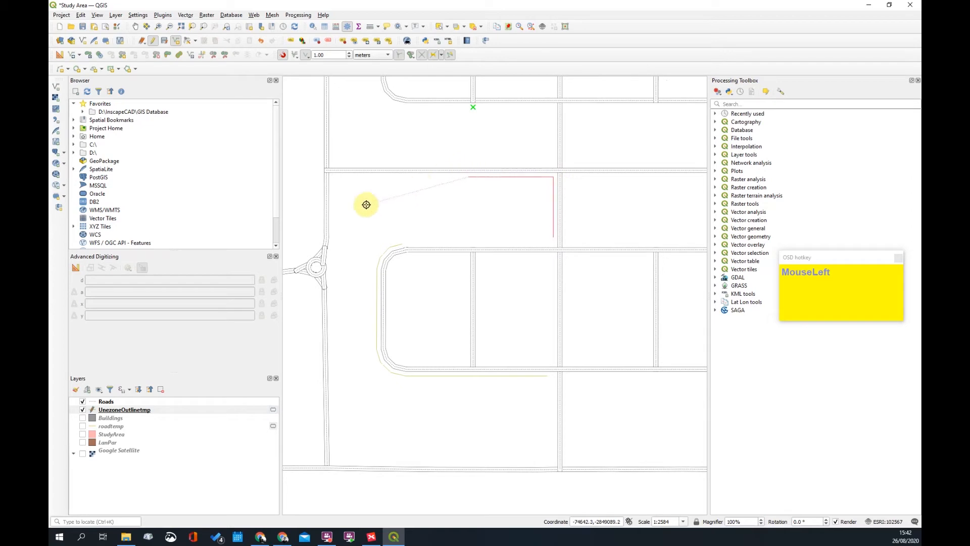
pyautogui.click(326, 205)
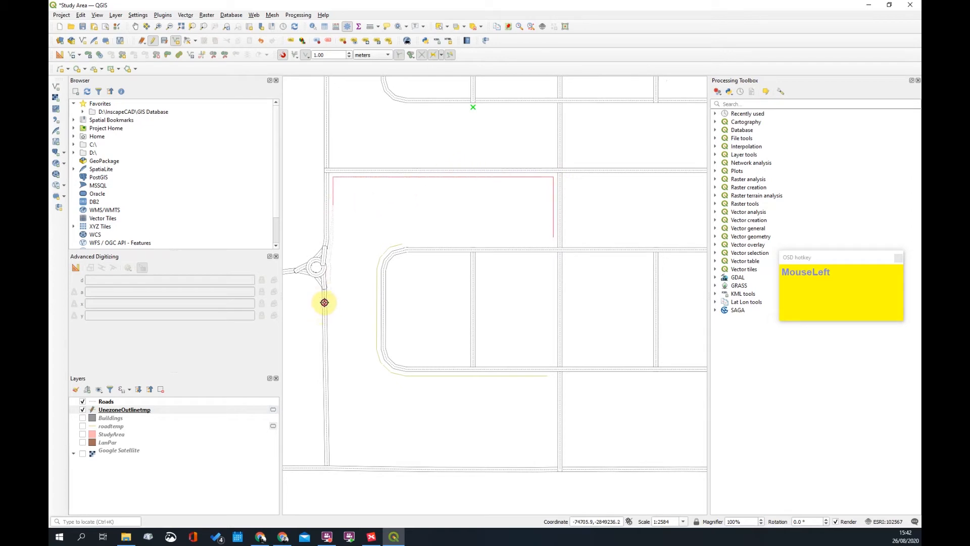
pyautogui.click(326, 457)
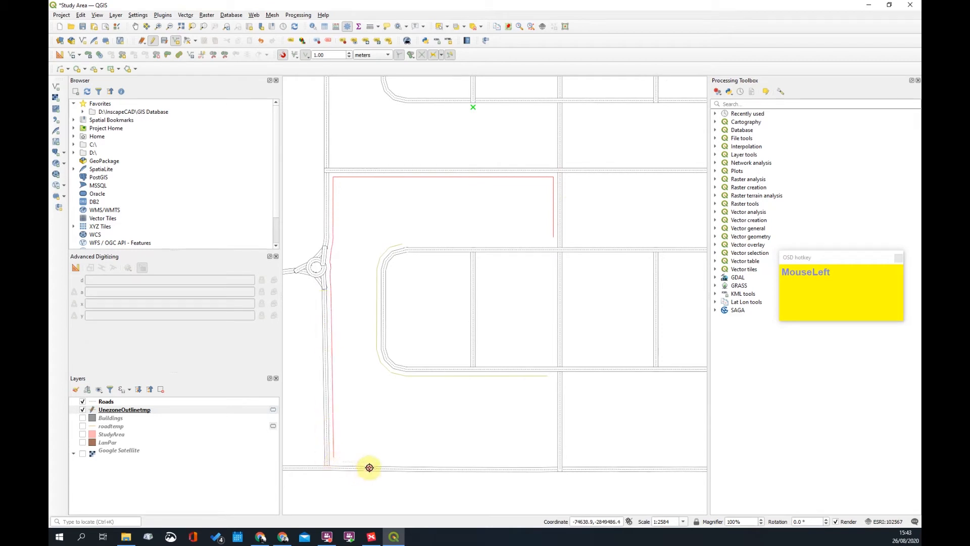
pyautogui.click(481, 465)
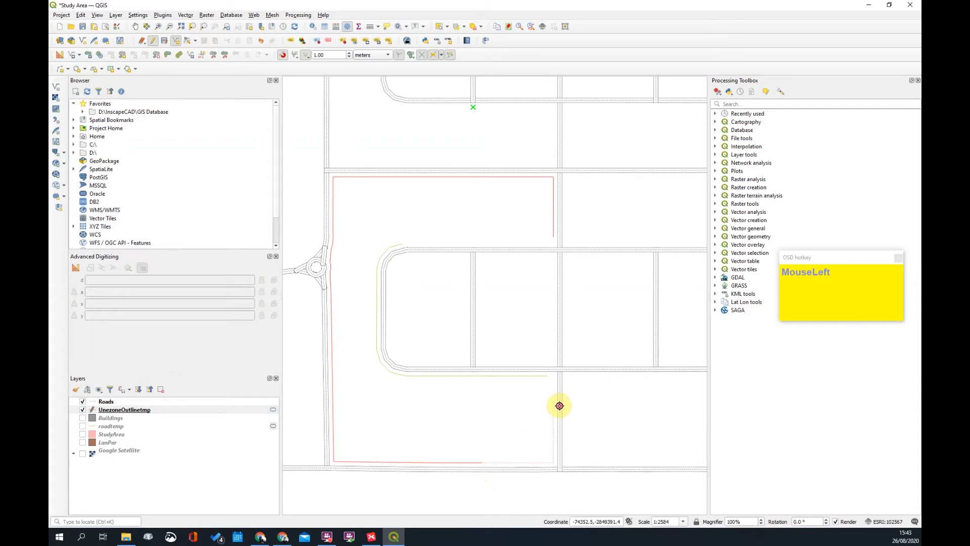
pyautogui.click(556, 402)
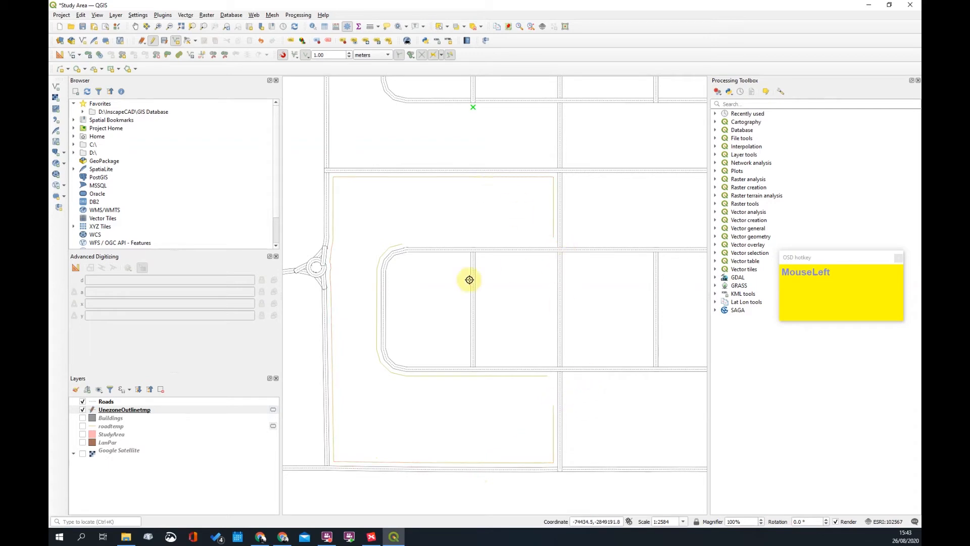
# Trace a short offset line north of the lower loop's north road, just west of the central road
pyautogui.scroll(1, 526, 245)
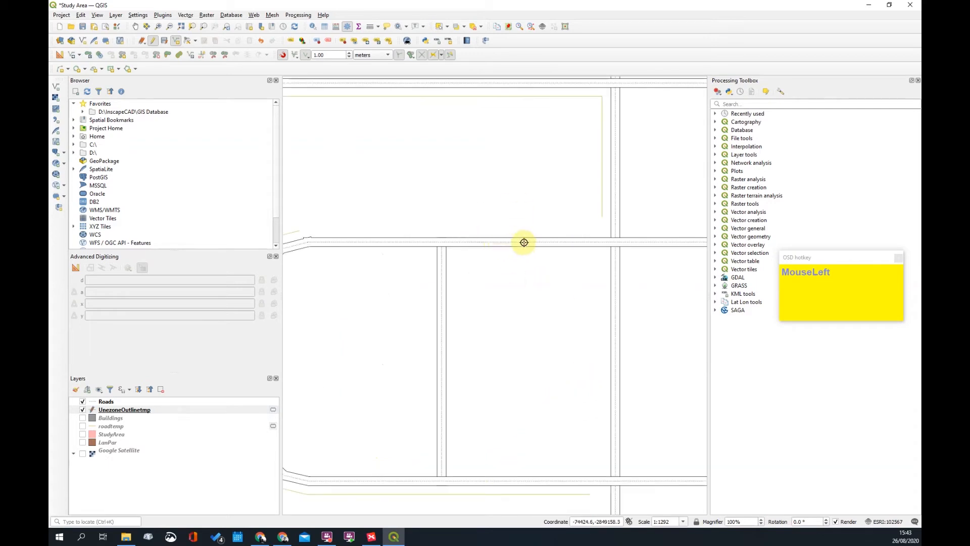
pyautogui.click(556, 242)
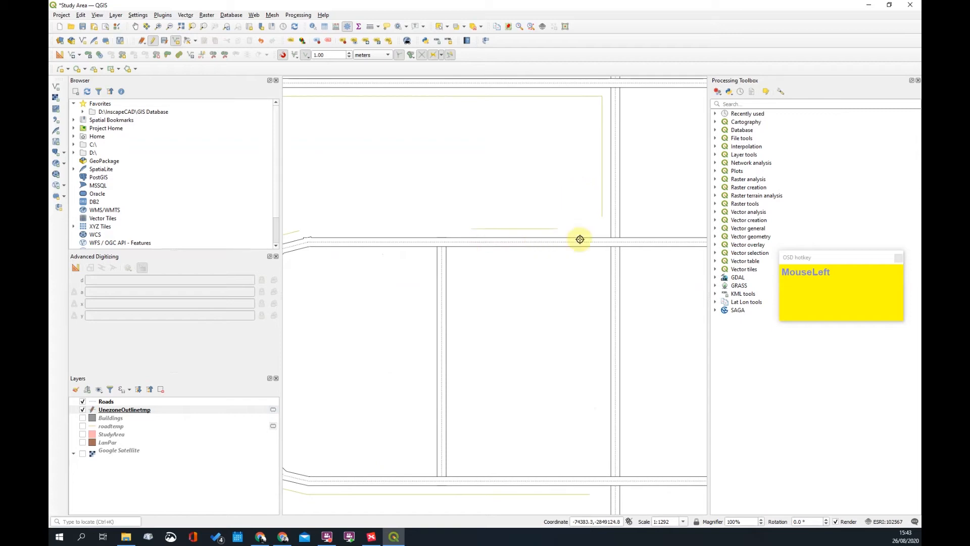
pyautogui.scroll(-1, 554, 219)
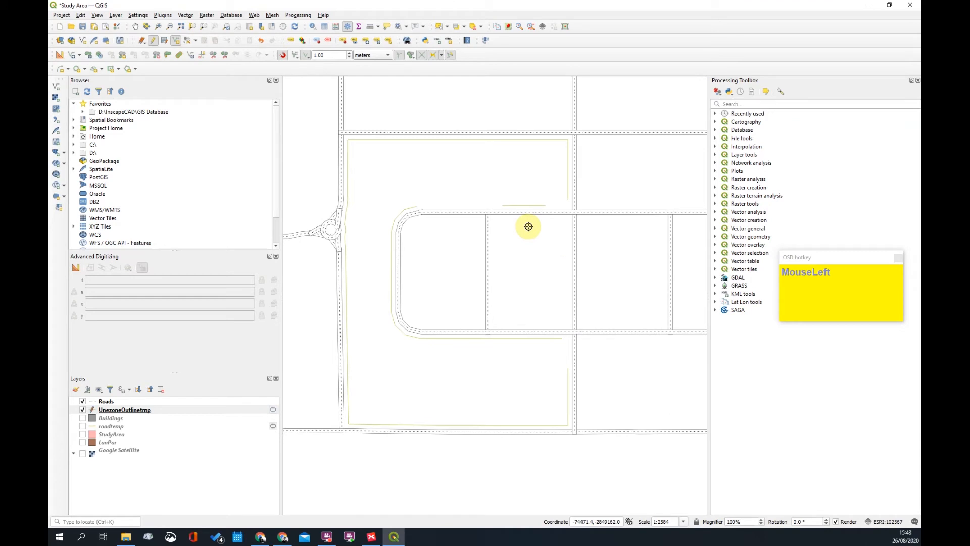
# Select the three traced outline features and merge them into one, accepting the merge attributes
pyautogui.click(439, 26)
pyautogui.click(570, 153)
pyautogui.keyDown('shift'); pyautogui.click(531, 205); pyautogui.keyUp('shift')
pyautogui.keyDown('shift'); pyautogui.click(406, 214); pyautogui.keyUp('shift')
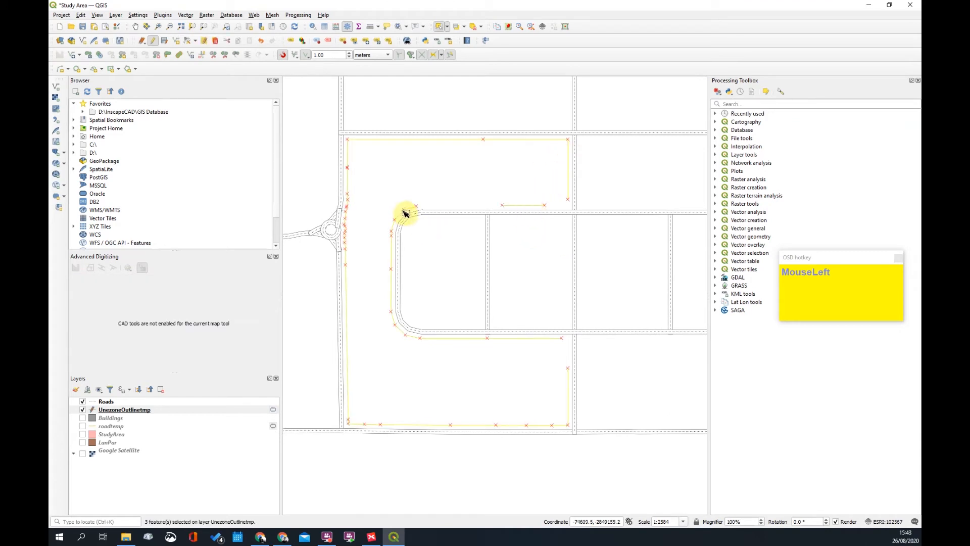
pyautogui.click(236, 54)
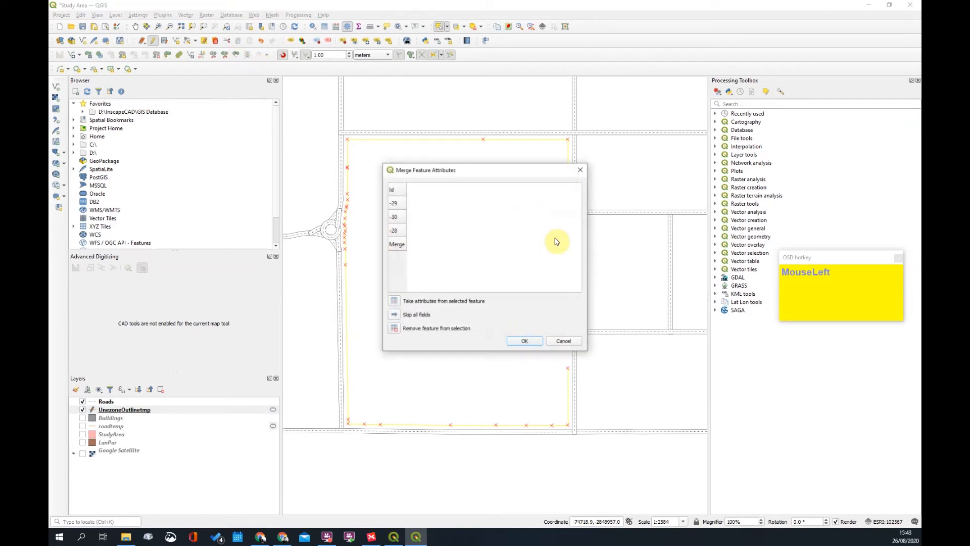
pyautogui.click(526, 340)
pyautogui.click(513, 206)
# Use Trim/Extend to extend the short line north of the loop eastward to the alignment of the upper east segment
pyautogui.scroll(-1, 472, 260)
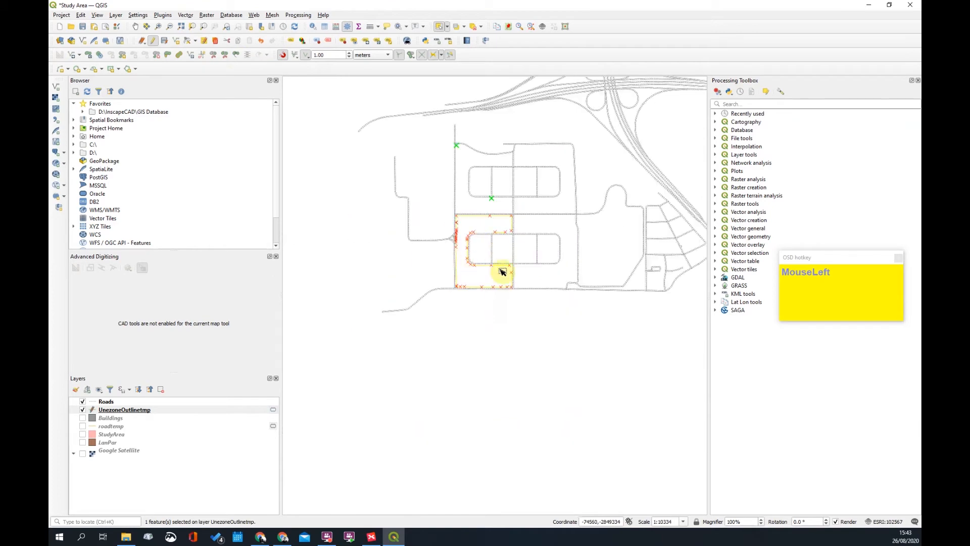
pyautogui.scroll(1, 519, 221)
pyautogui.scroll(1, 484, 236)
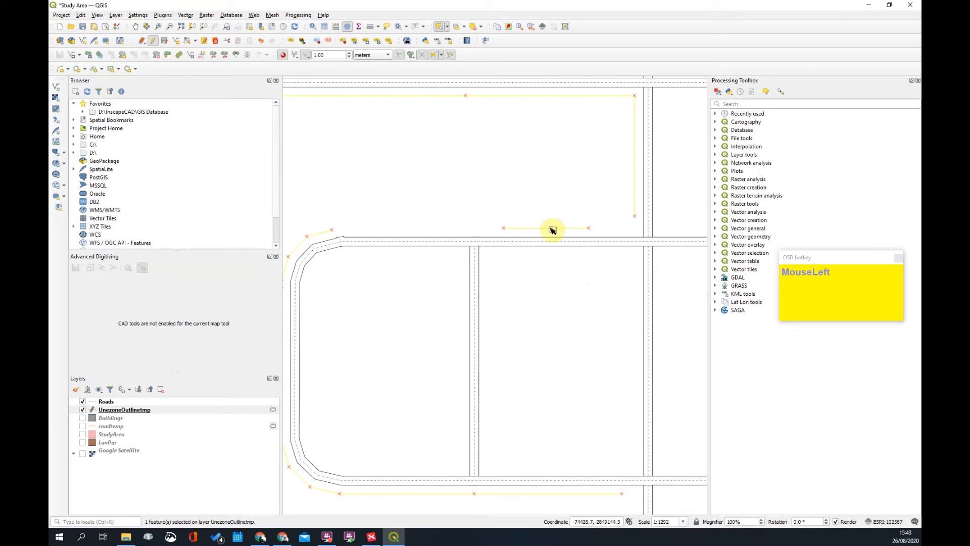
pyautogui.scroll(-1, 588, 212)
pyautogui.scroll(1, 591, 218)
pyautogui.scroll(-1, 591, 217)
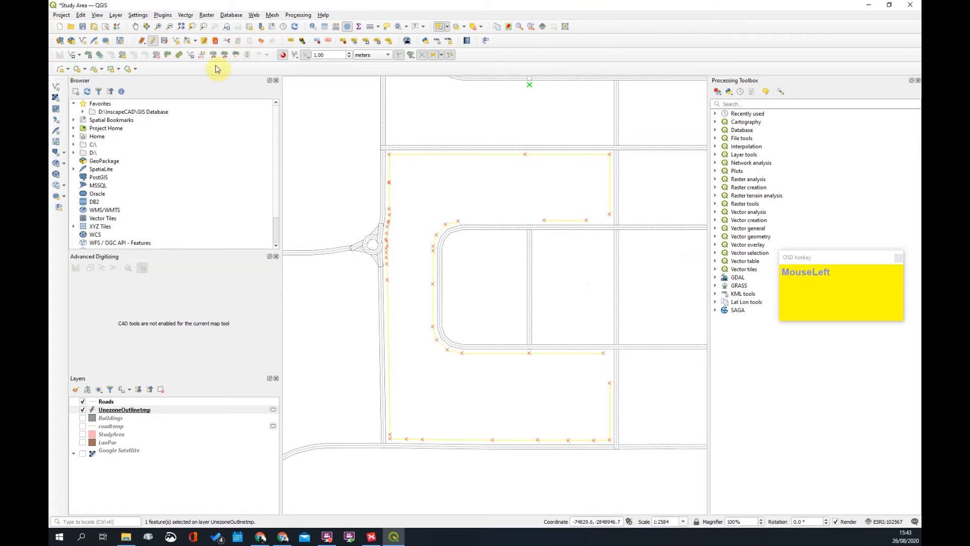
pyautogui.click(202, 55)
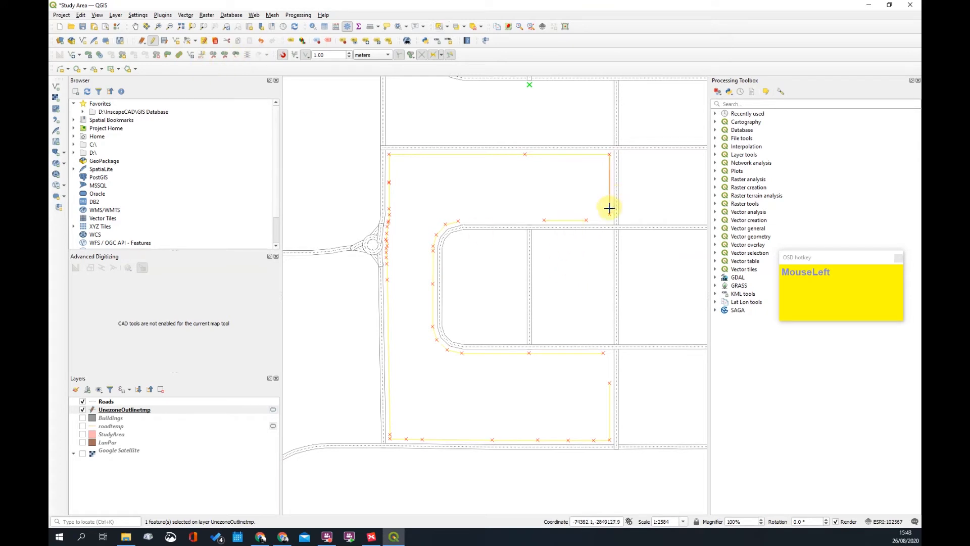
pyautogui.click(575, 221)
pyautogui.scroll(2, 610, 220)
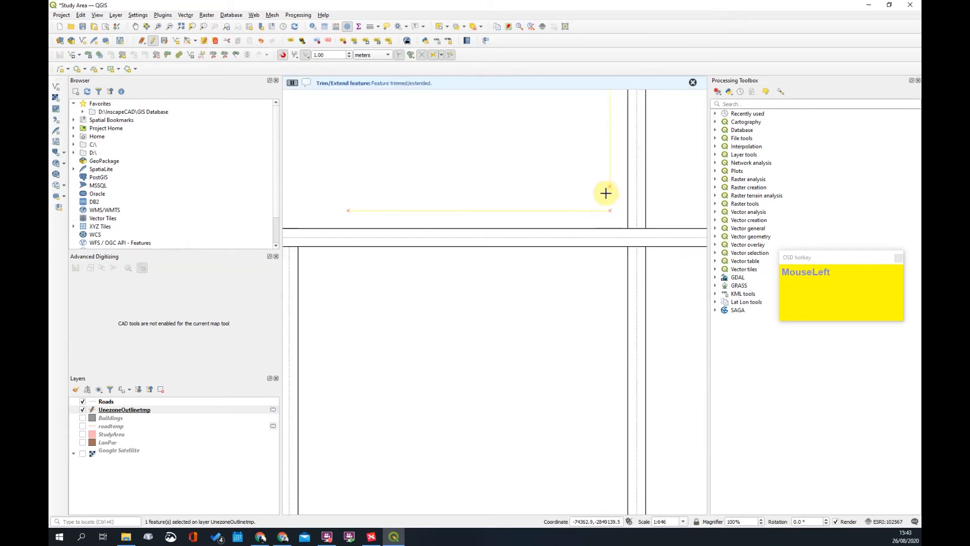
# Extend the upper east segment down to the line north of the loop to close that corner
pyautogui.click(611, 180)
pyautogui.click(598, 210)
pyautogui.scroll(-2, 621, 203)
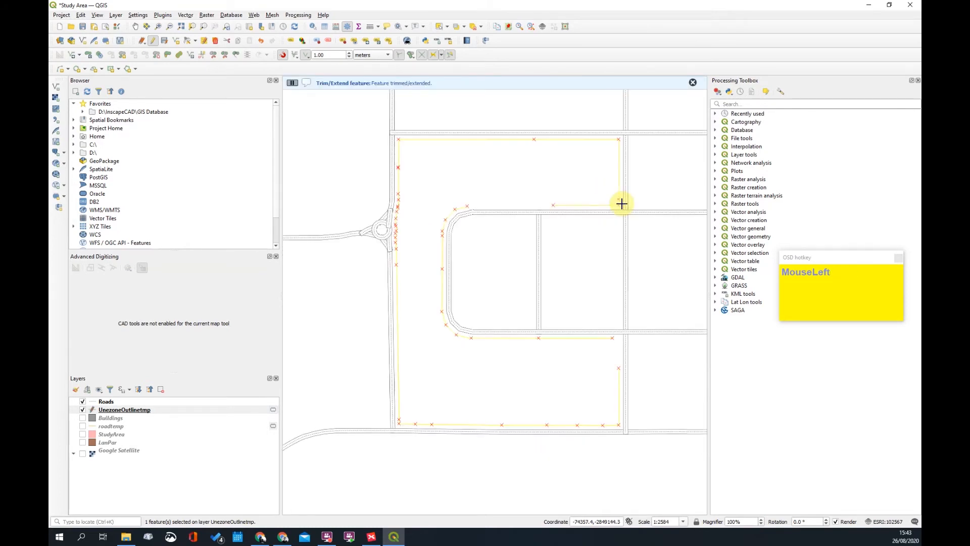
pyautogui.click(620, 190)
pyautogui.scroll(2, 612, 209)
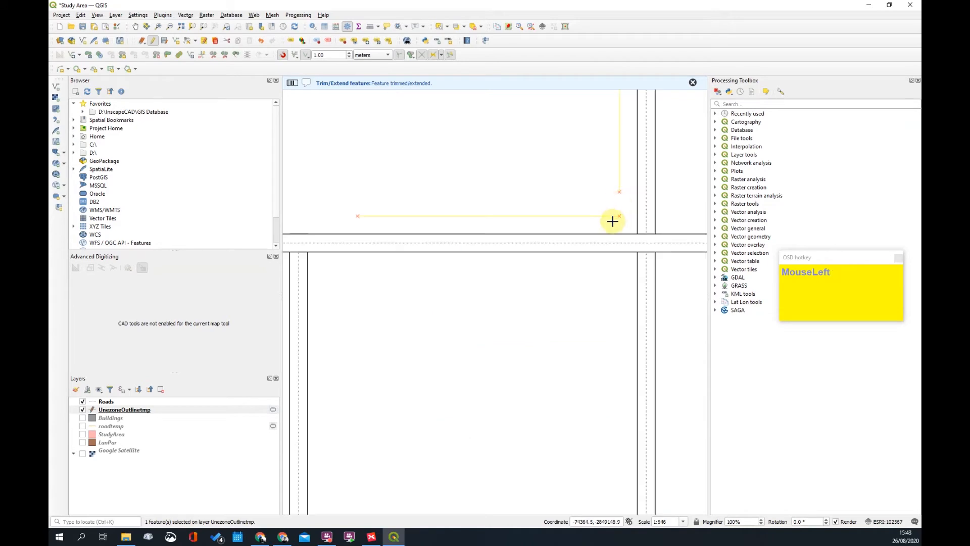
pyautogui.click(612, 217)
pyautogui.scroll(-2, 606, 225)
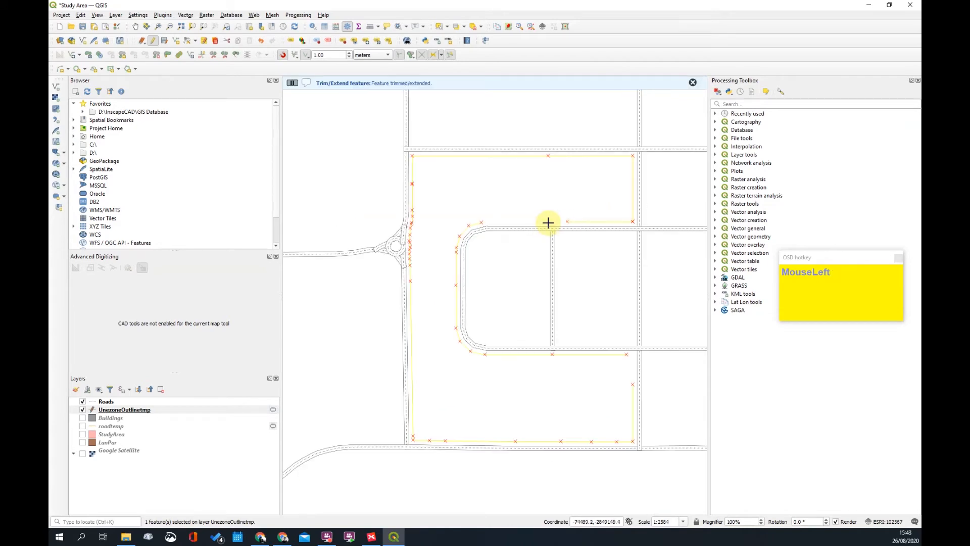
# Extend the outline's slanted segment at the loop's northwest corner and the short north line to their intersection
pyautogui.scroll(1, 480, 222)
pyautogui.click(461, 221)
pyautogui.click(494, 231)
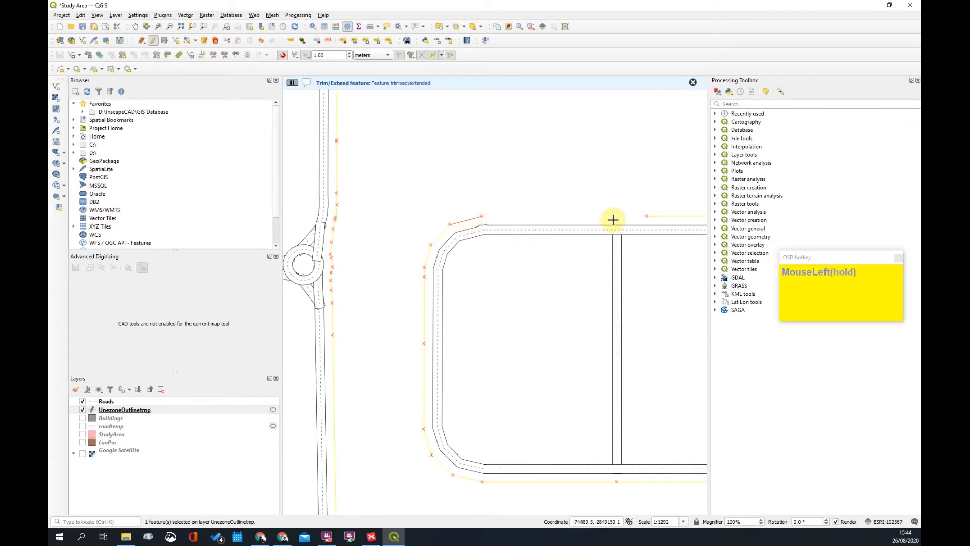
pyautogui.click(649, 215)
# Extend the line south of the loop and the lower east segment until they meet in a corner
pyautogui.scroll(-2, 515, 202)
pyautogui.scroll(1, 531, 126)
pyautogui.scroll(2, 597, 414)
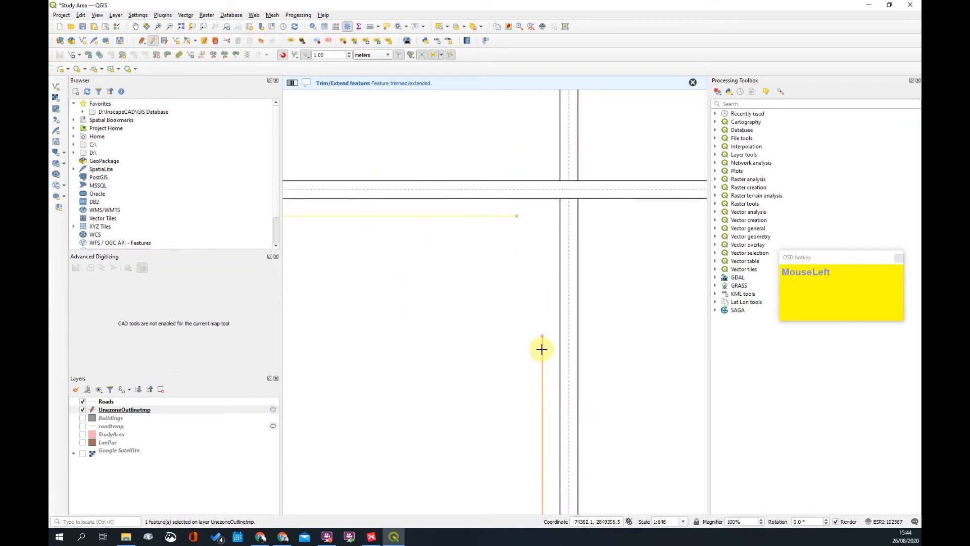
pyautogui.click(501, 219)
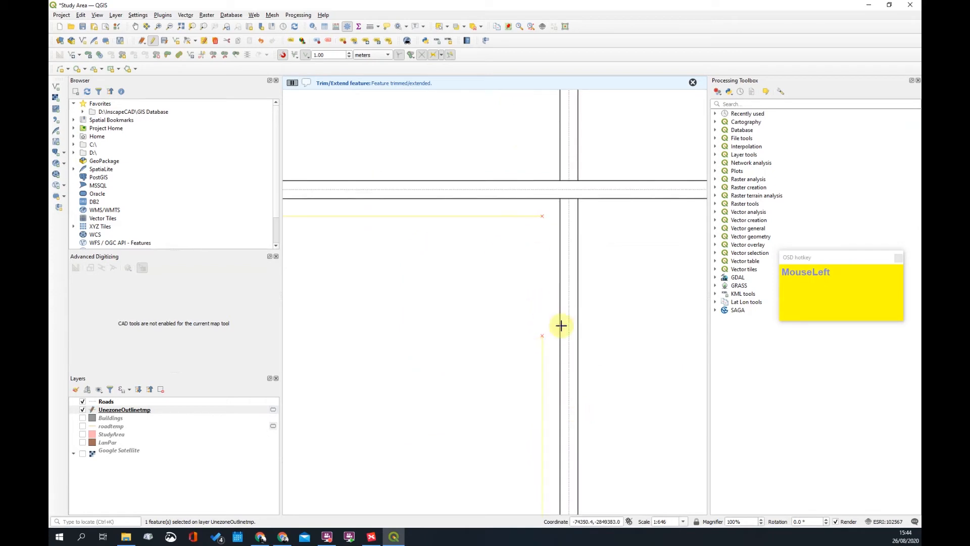
pyautogui.click(517, 216)
pyautogui.click(543, 343)
pyautogui.scroll(-4, 615, 210)
pyautogui.scroll(2, 596, 213)
pyautogui.moveTo(590, 180); pyautogui.dragTo(564, 273)
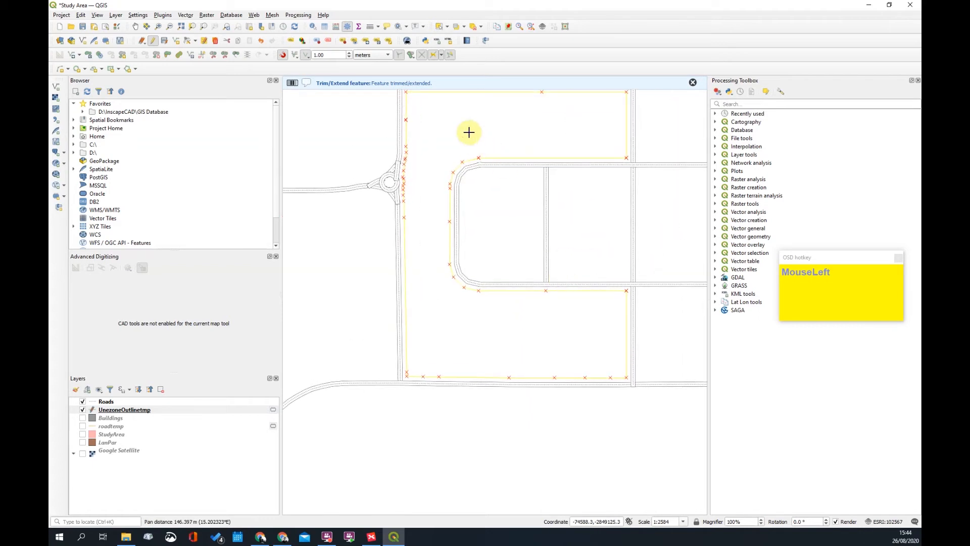
pyautogui.moveTo(495, 128); pyautogui.dragTo(479, 195)
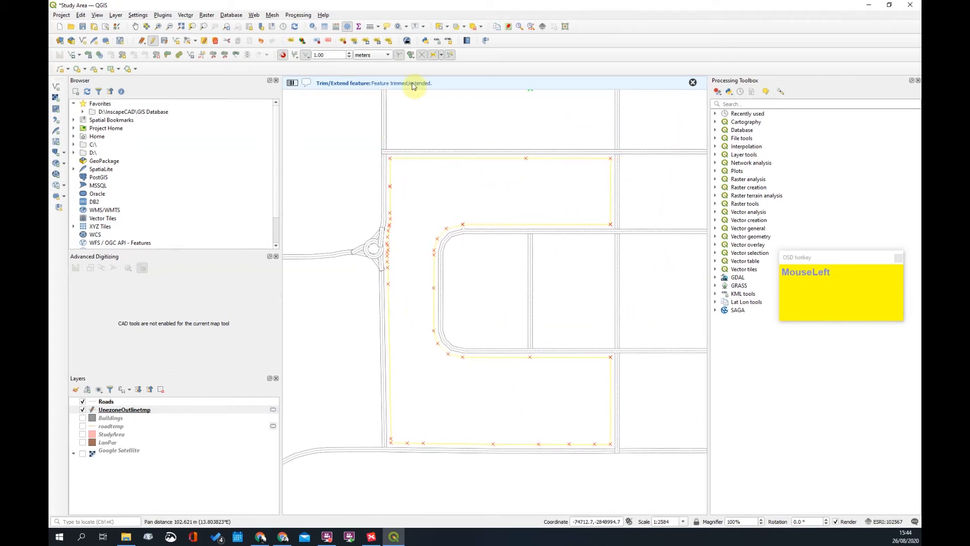
pyautogui.scroll(1, 505, 189)
pyautogui.scroll(-2, 578, 226)
pyautogui.scroll(1, 592, 208)
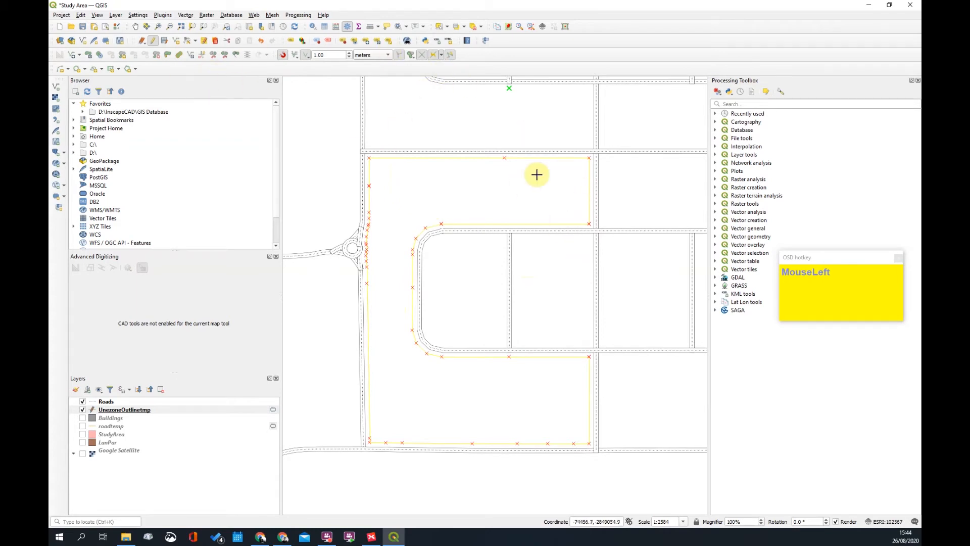
# Simplify the C-shaped use-zone outline with the Simplify by Distance method and a tolerance of 1 layer unit
pyautogui.click(126, 58)
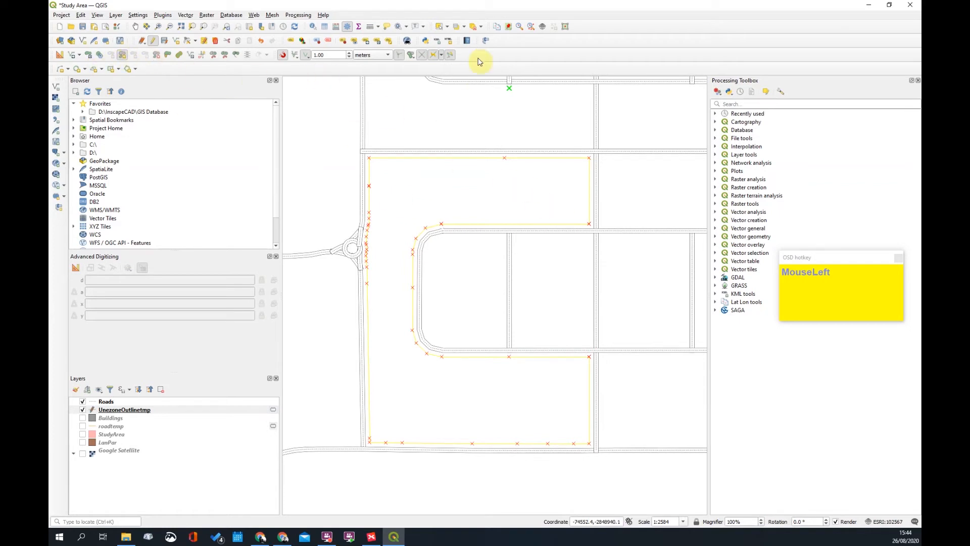
pyautogui.click(440, 26)
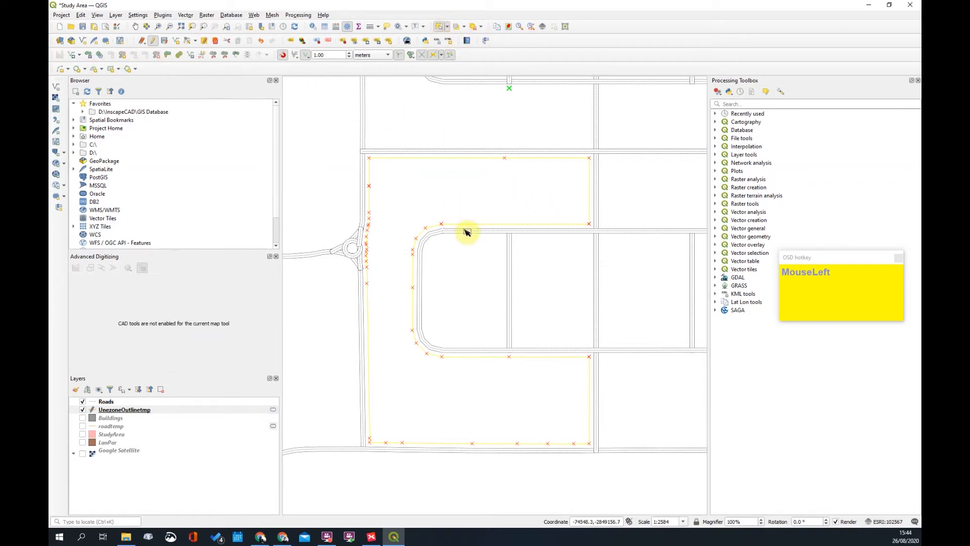
pyautogui.click(474, 27)
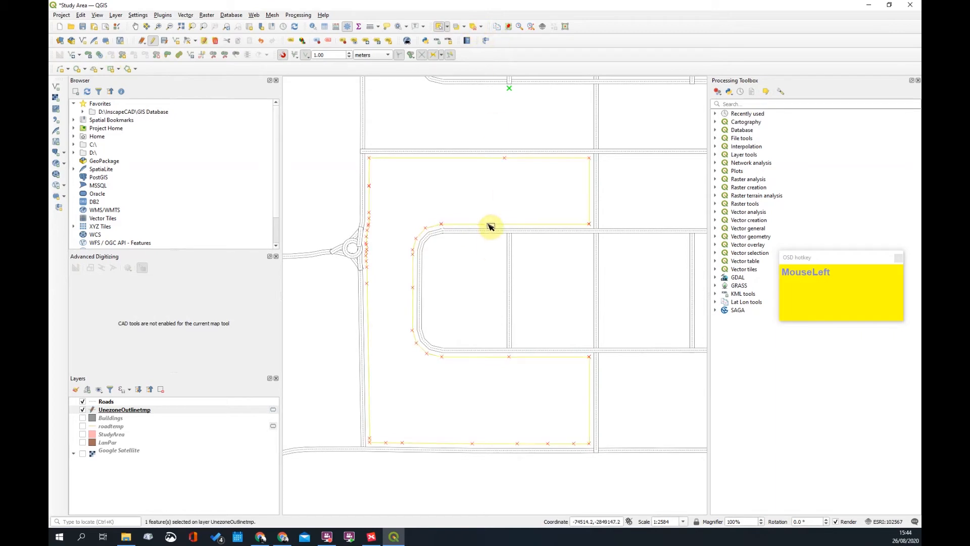
pyautogui.click(102, 57)
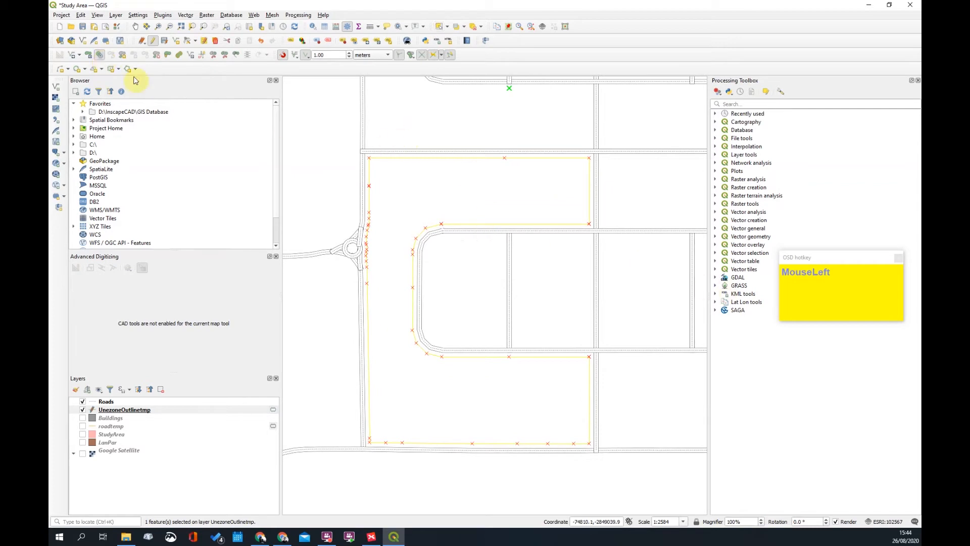
pyautogui.click(373, 175)
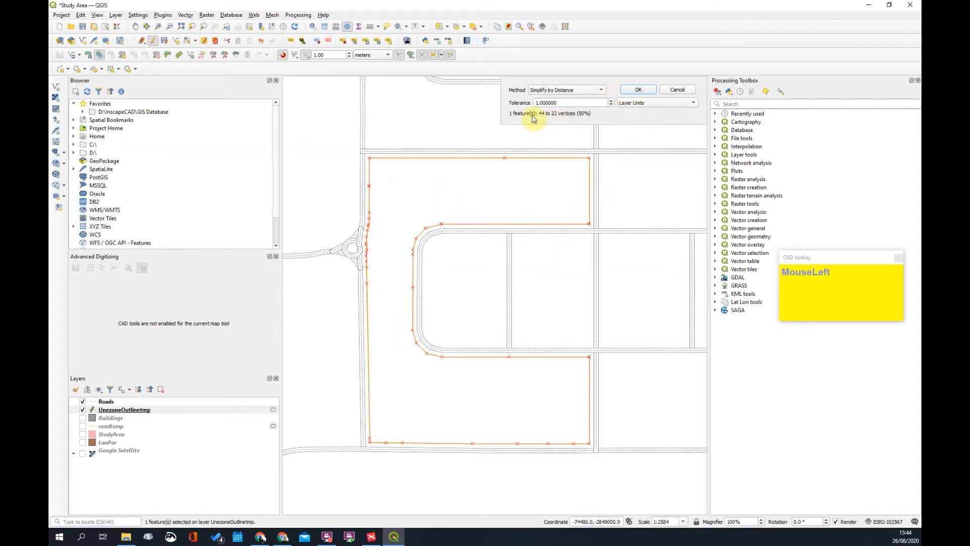
pyautogui.click(640, 94)
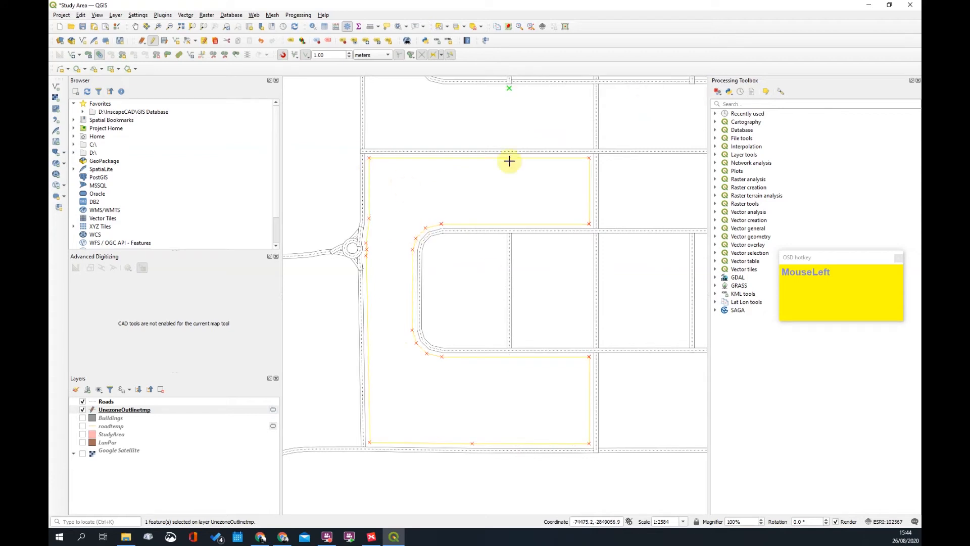
# Examine the simplified outline around the block and clear the feature selection
pyautogui.scroll(2, 397, 238)
pyautogui.scroll(-2, 423, 179)
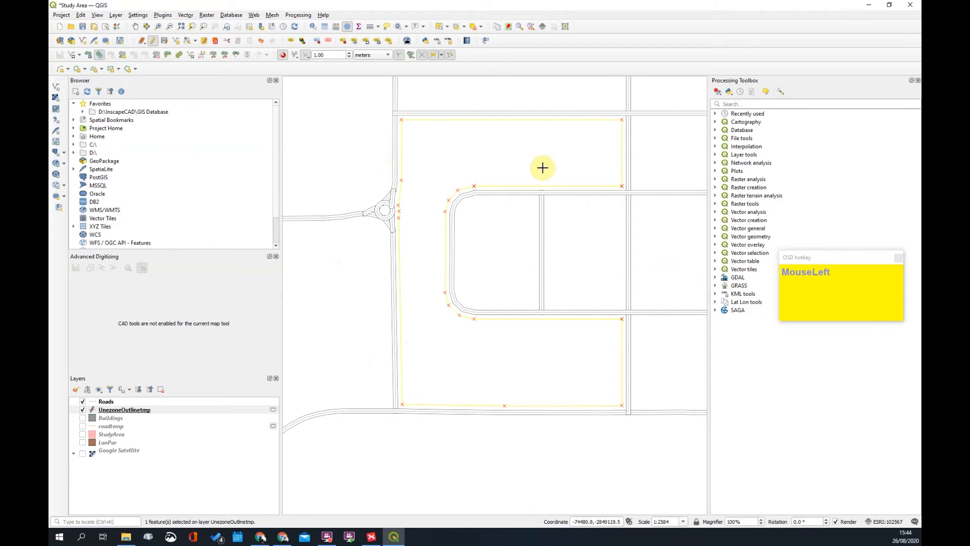
pyautogui.scroll(2, 601, 155)
pyautogui.scroll(-1, 650, 206)
pyautogui.scroll(-2, 621, 189)
pyautogui.scroll(2, 533, 210)
pyautogui.scroll(-1, 520, 219)
pyautogui.moveTo(515, 238); pyautogui.dragTo(473, 223)
pyautogui.click(473, 29)
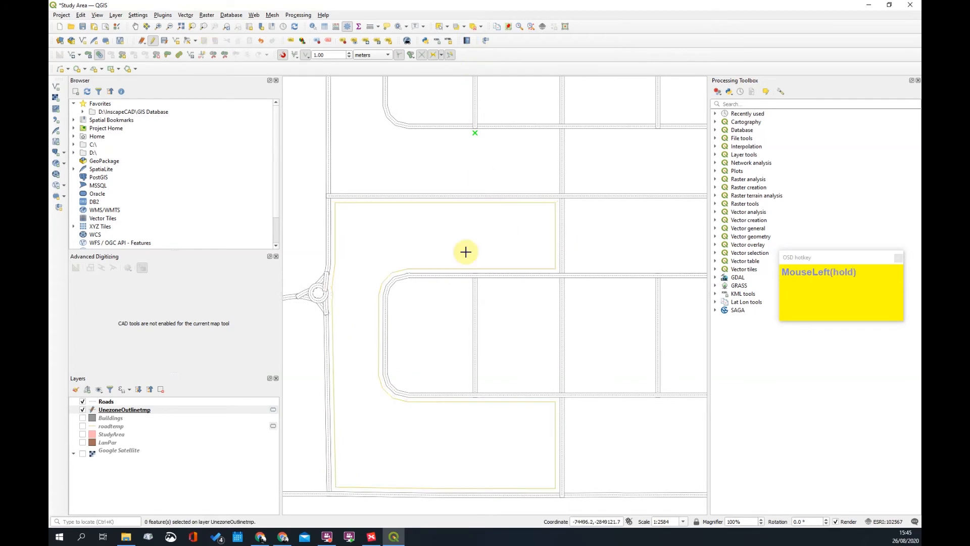
# Set the outline layer's line symbol colour to light blue #6b61ff and apply it
pyautogui.scroll(-1, 439, 283)
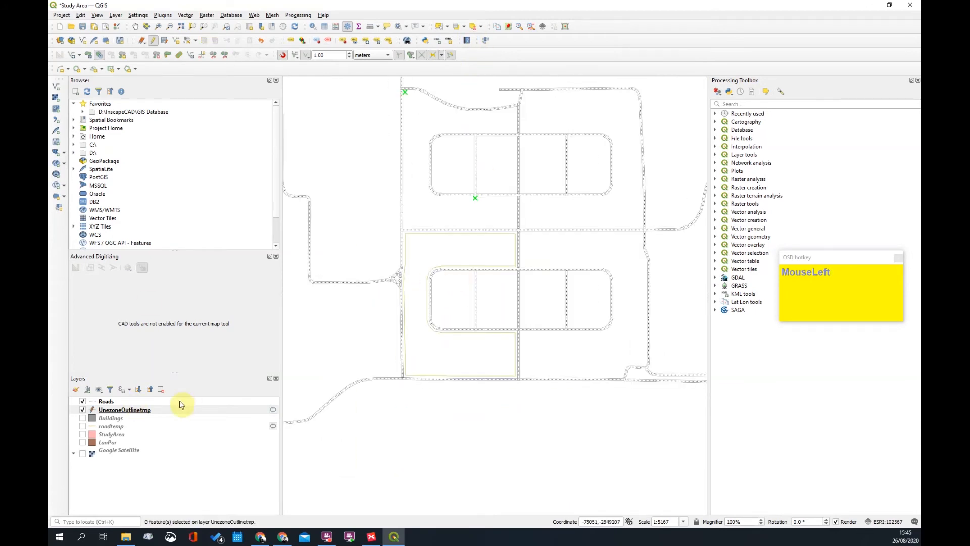
pyautogui.rightClick(123, 409)
pyautogui.click(416, 320)
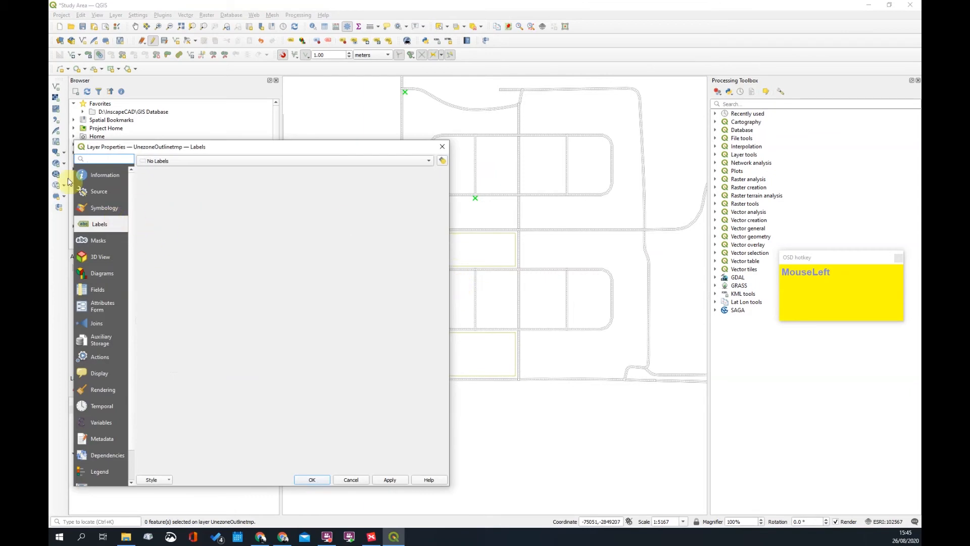
pyautogui.click(104, 208)
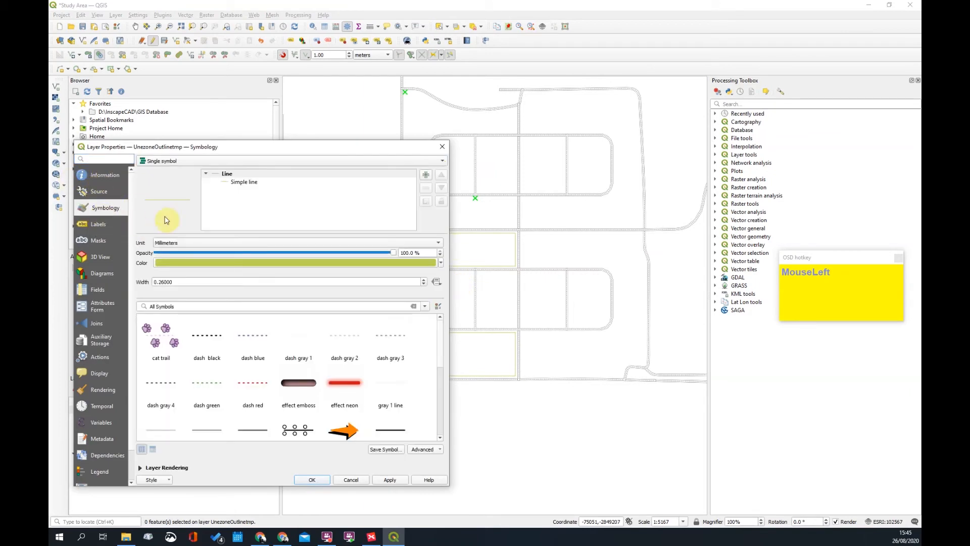
pyautogui.click(220, 265)
pyautogui.moveTo(455, 247)
pyautogui.mouseDown()
pyautogui.moveTo(472, 275)
pyautogui.moveTo(466, 262)
pyautogui.mouseUp()
pyautogui.moveTo(447, 317); pyautogui.dragTo(401, 319)
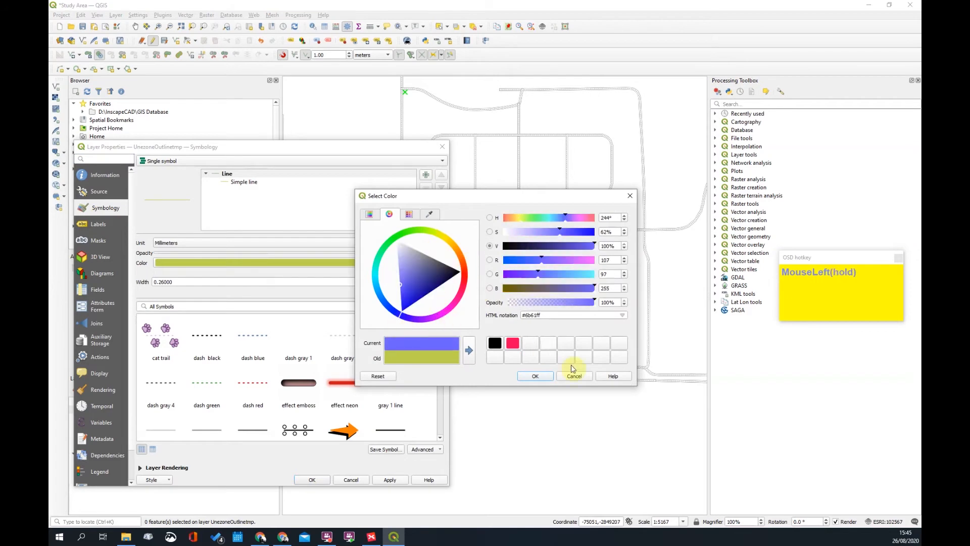
pyautogui.click(536, 377)
pyautogui.click(396, 482)
# Darken the outline layer's line colour to #2014bd and apply the symbology
pyautogui.click(301, 268)
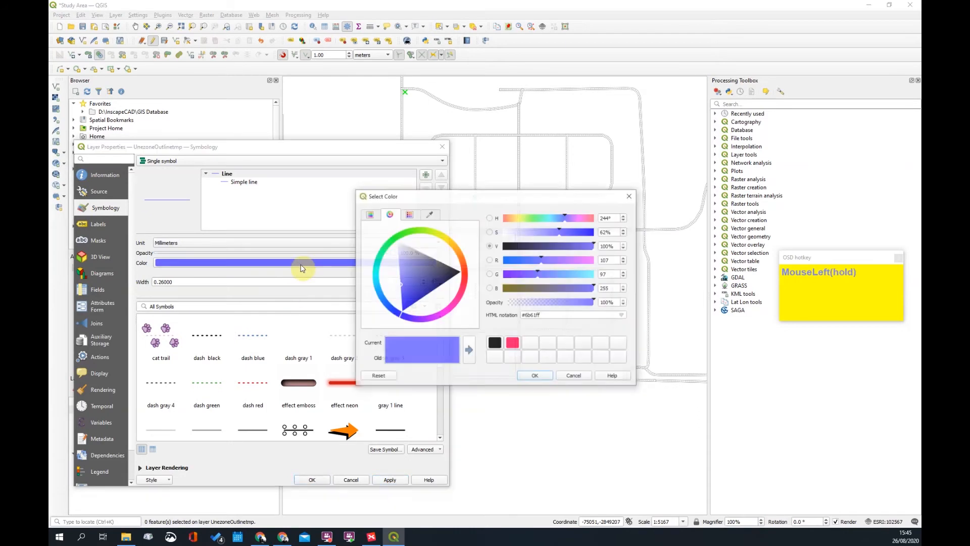
pyautogui.moveTo(399, 293)
pyautogui.mouseDown()
pyautogui.moveTo(427, 273)
pyautogui.moveTo(417, 269)
pyautogui.moveTo(417, 295)
pyautogui.mouseUp()
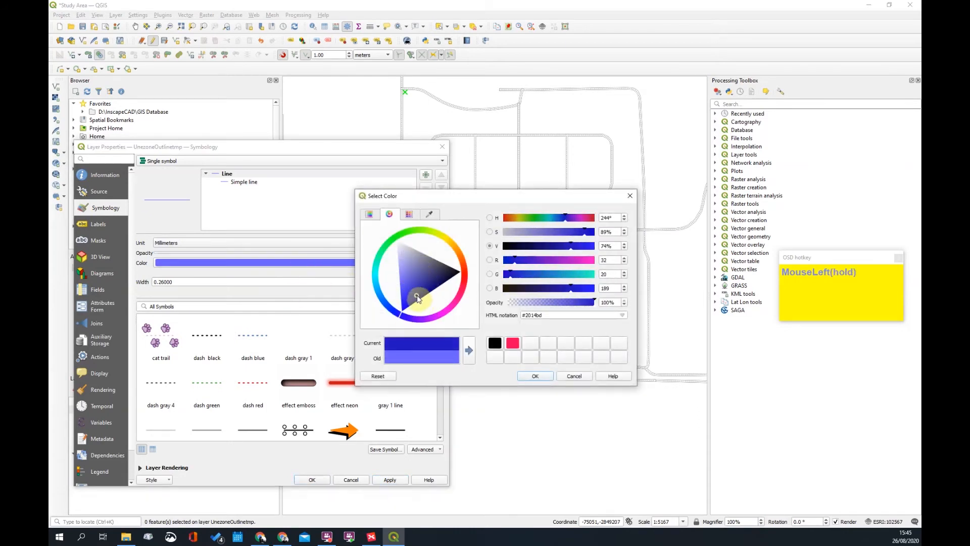
pyautogui.click(537, 377)
pyautogui.click(393, 480)
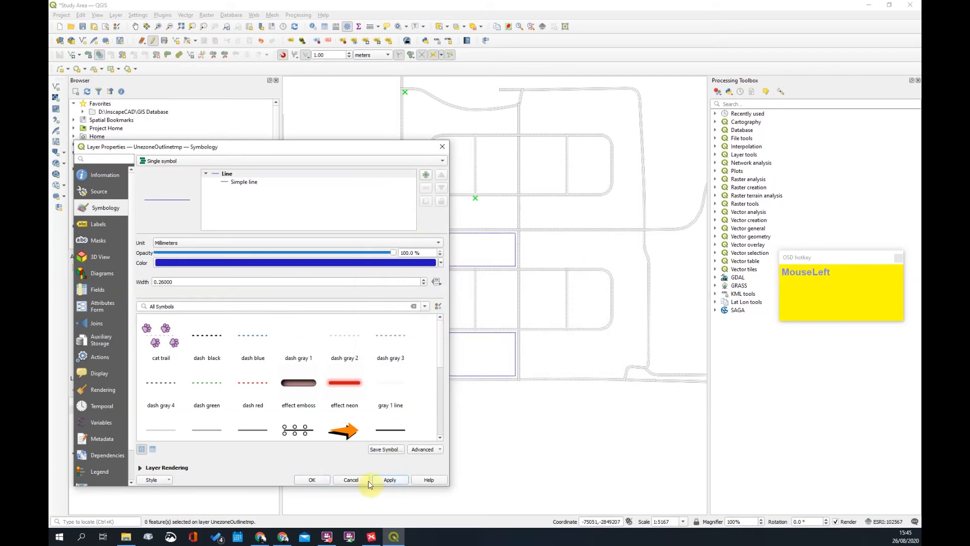
pyautogui.click(334, 478)
pyautogui.scroll(1, 432, 221)
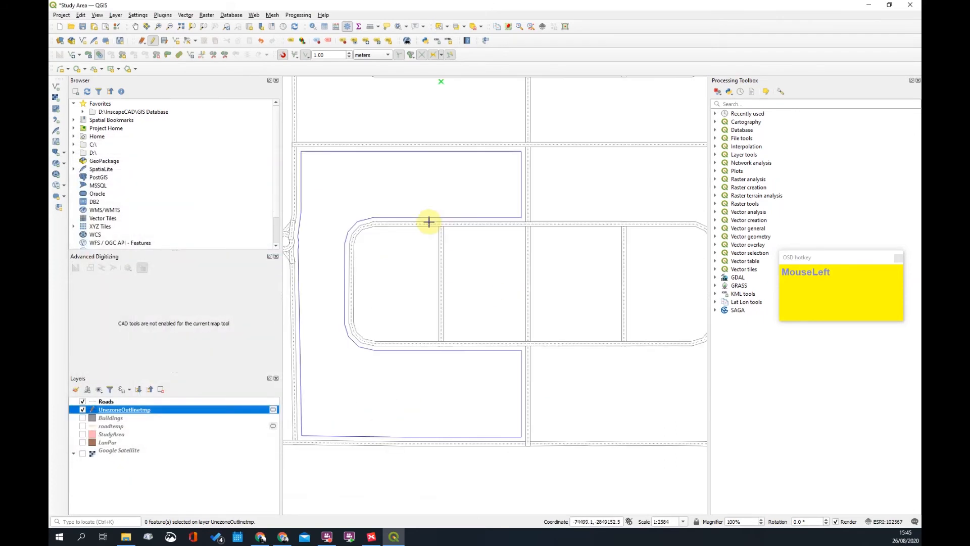
pyautogui.click(176, 42)
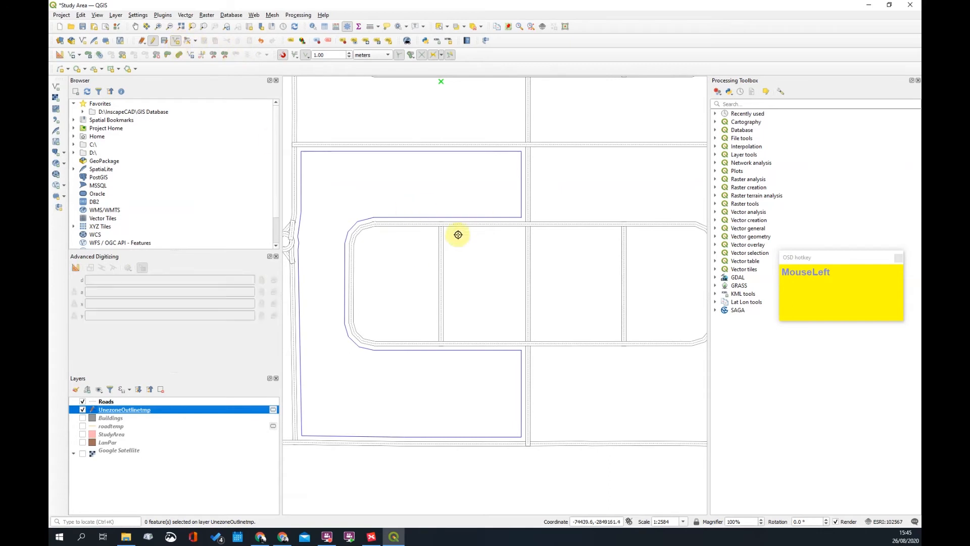
pyautogui.click(440, 282)
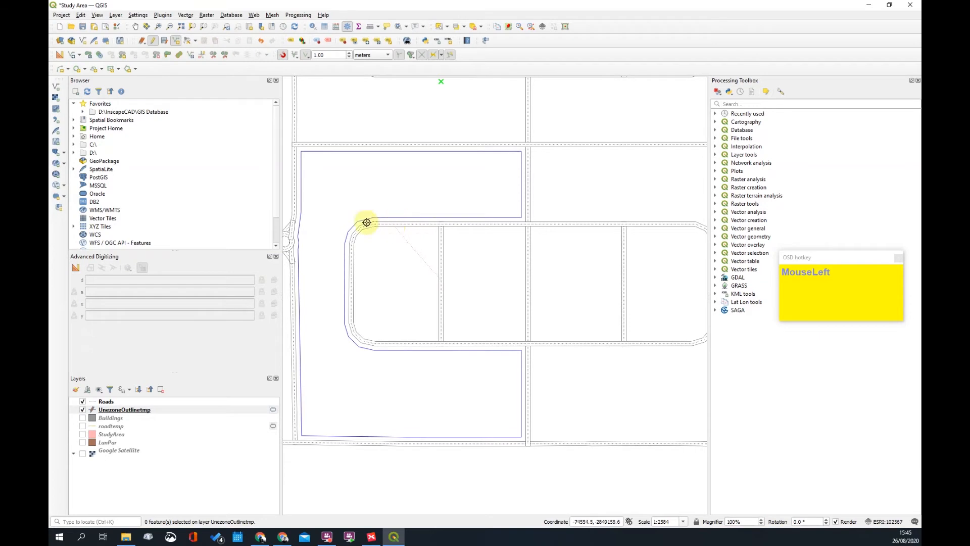
pyautogui.scroll(2, 393, 225)
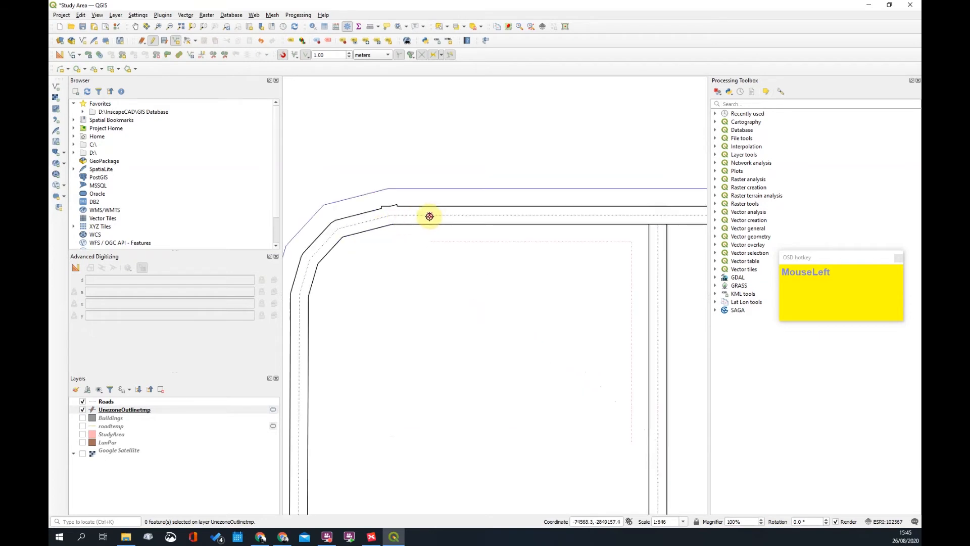
pyautogui.click(426, 216)
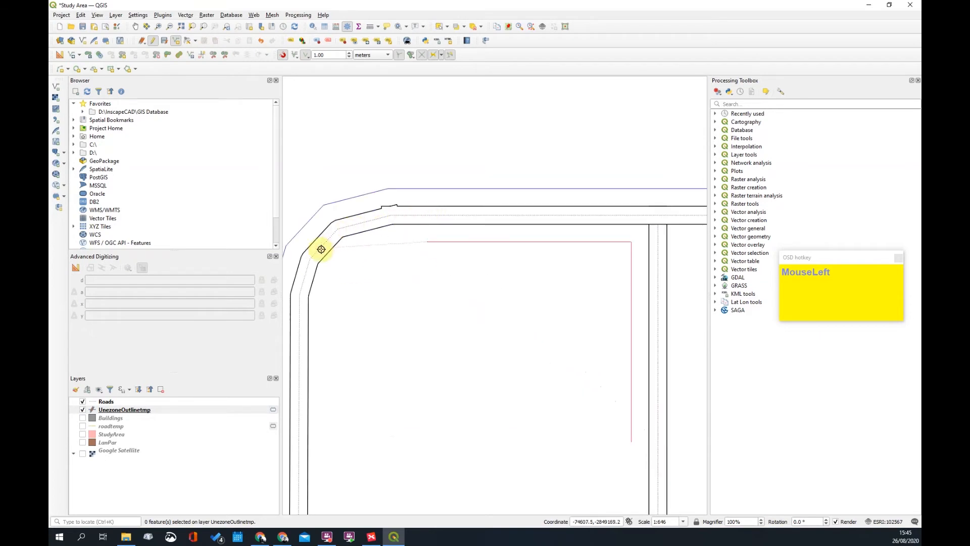
pyautogui.scroll(-3, 319, 250)
pyautogui.scroll(2, 351, 293)
pyautogui.scroll(-2, 431, 252)
pyautogui.scroll(1, 407, 265)
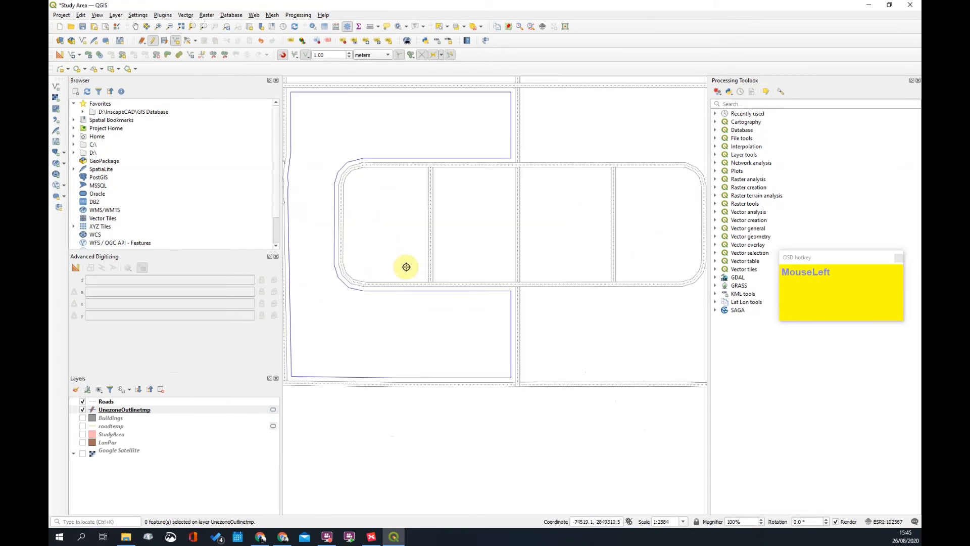
# Trace an offset line feature inside the loop road from its northwest corner down the west side and partway along the south side
pyautogui.scroll(-1, 342, 231)
pyautogui.scroll(4, 349, 251)
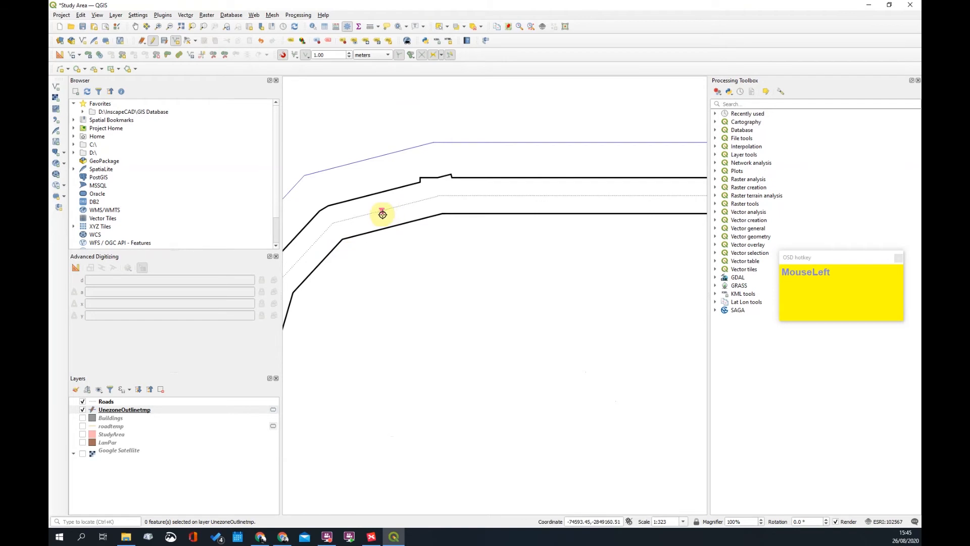
pyautogui.scroll(-2, 377, 214)
pyautogui.scroll(1, 370, 218)
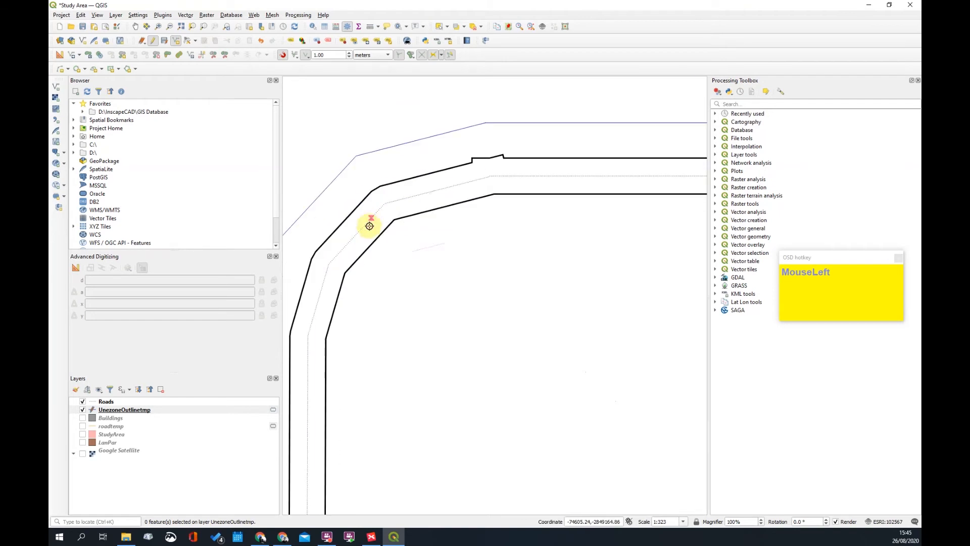
pyautogui.scroll(-2, 367, 237)
pyautogui.moveTo(358, 290); pyautogui.dragTo(402, 350)
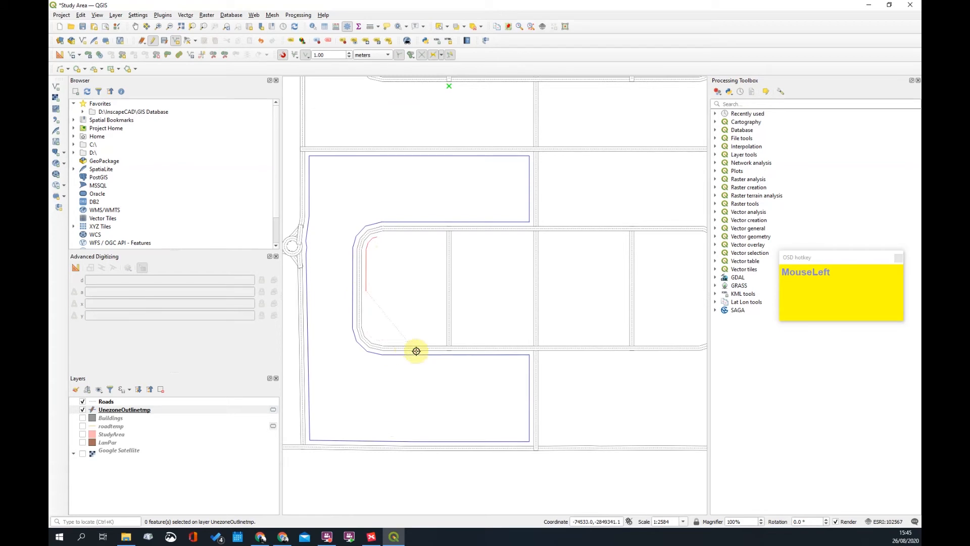
pyautogui.click(422, 348)
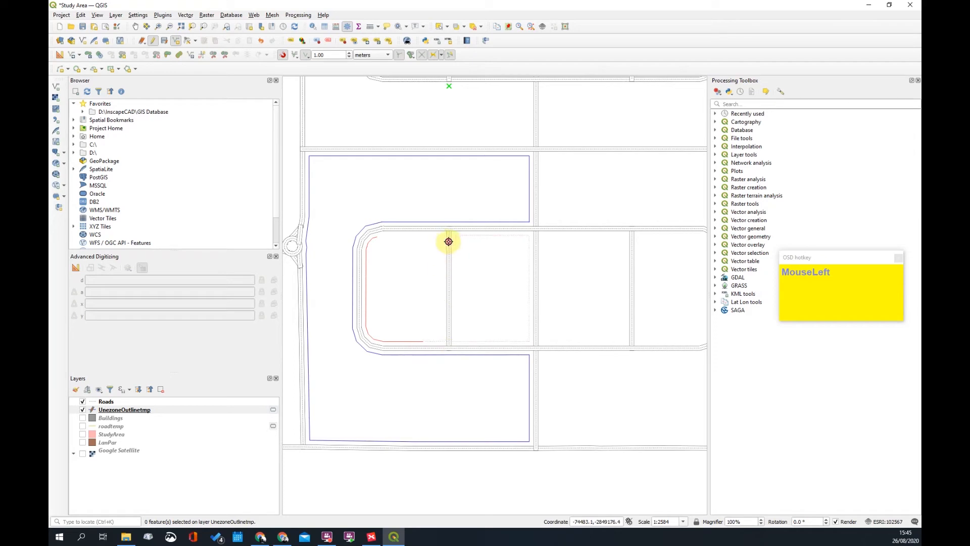
pyautogui.scroll(2, 449, 337)
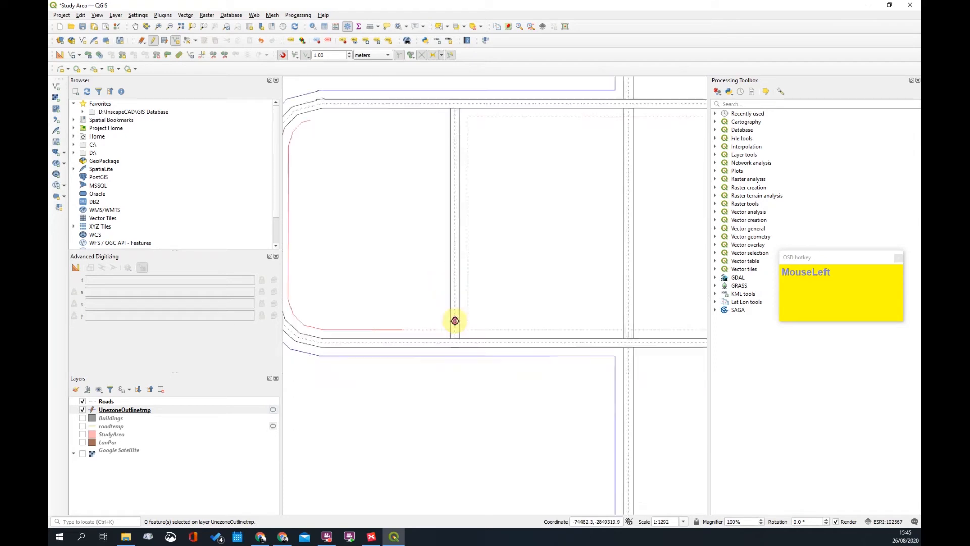
pyautogui.scroll(-2, 453, 322)
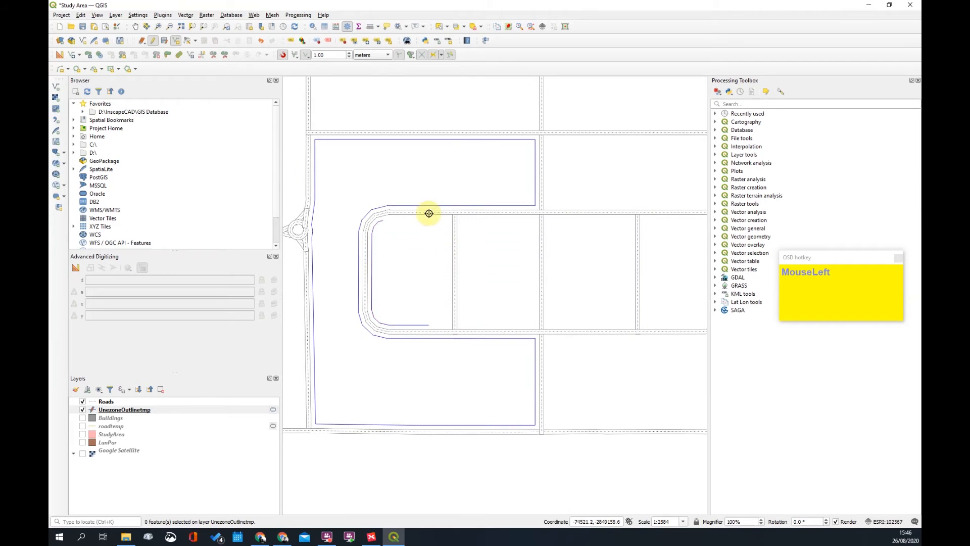
# Trace an offset line up the west side of the loop's first cross street and partway west along the north road
pyautogui.scroll(1, 516, 251)
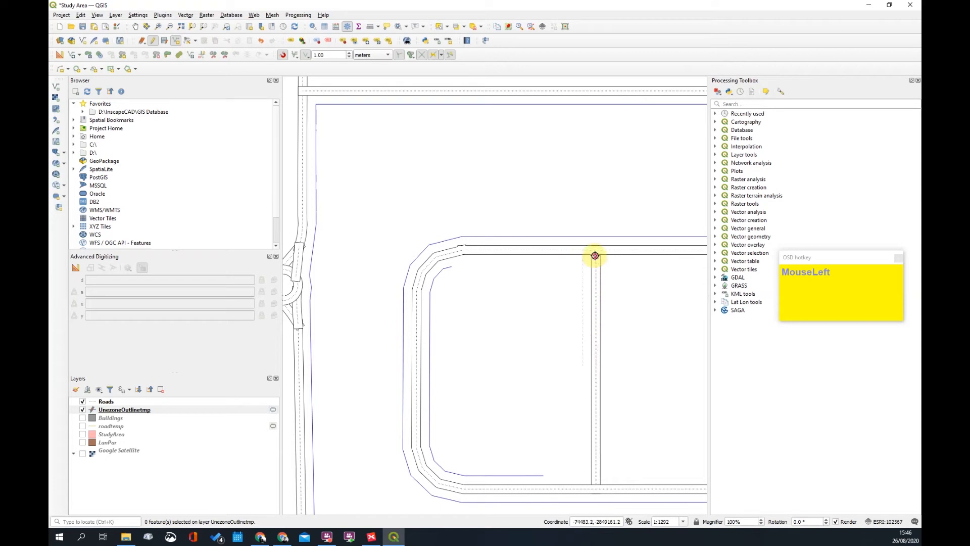
pyautogui.click(519, 249)
pyautogui.rightClick(483, 278)
pyautogui.scroll(-2, 493, 323)
pyautogui.scroll(2, 496, 283)
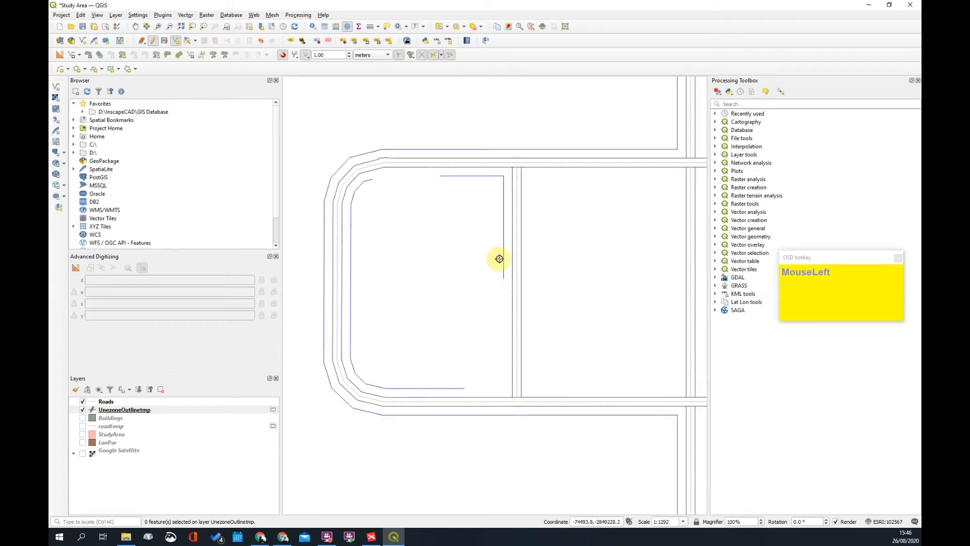
# Use Trim/Extend to join the inner outline's north line with the slanted segment at its northwest corner
pyautogui.scroll(1, 348, 162)
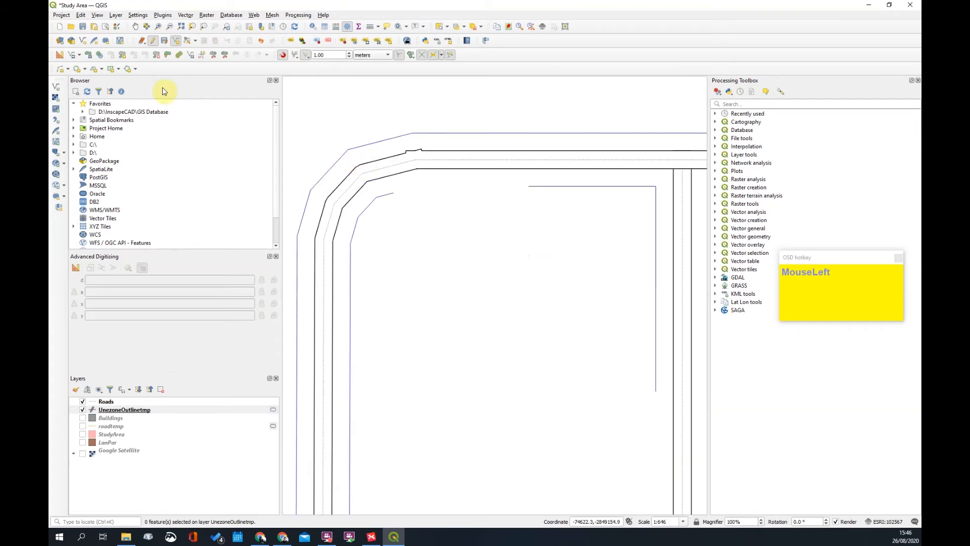
pyautogui.click(204, 56)
pyautogui.click(538, 186)
pyautogui.click(539, 186)
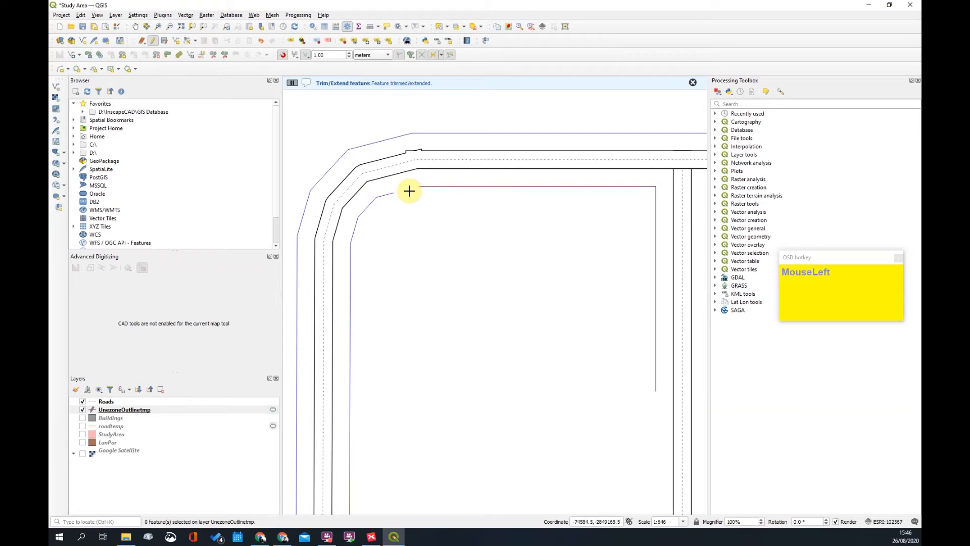
# Extend the inner outline's south line and the line beside the cross street until they meet in the southeast corner
pyautogui.scroll(-2, 458, 186)
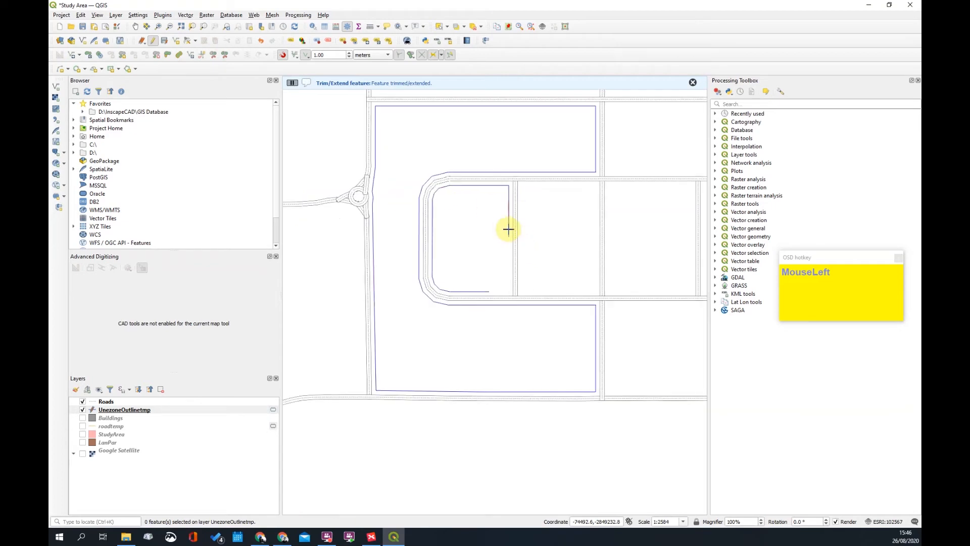
pyautogui.click(480, 292)
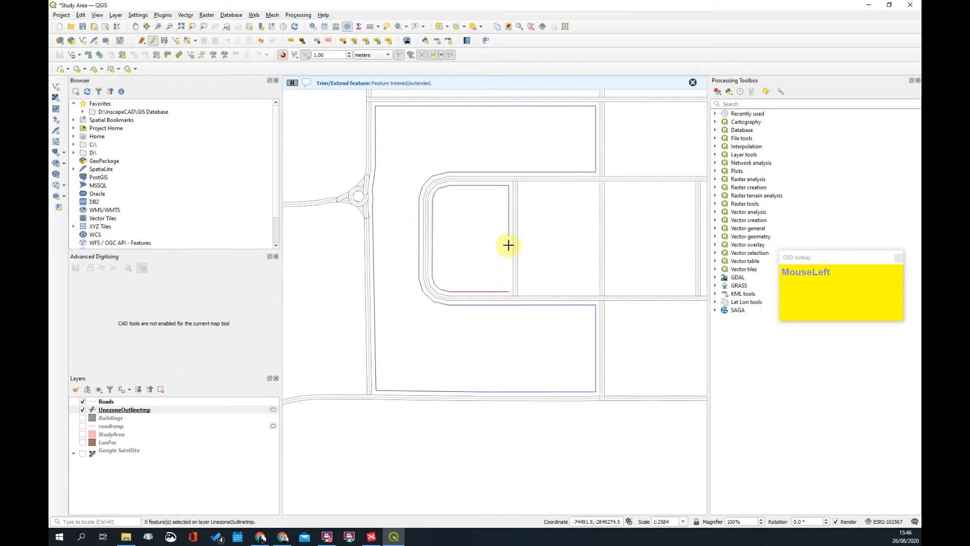
pyautogui.click(508, 237)
pyautogui.click(508, 235)
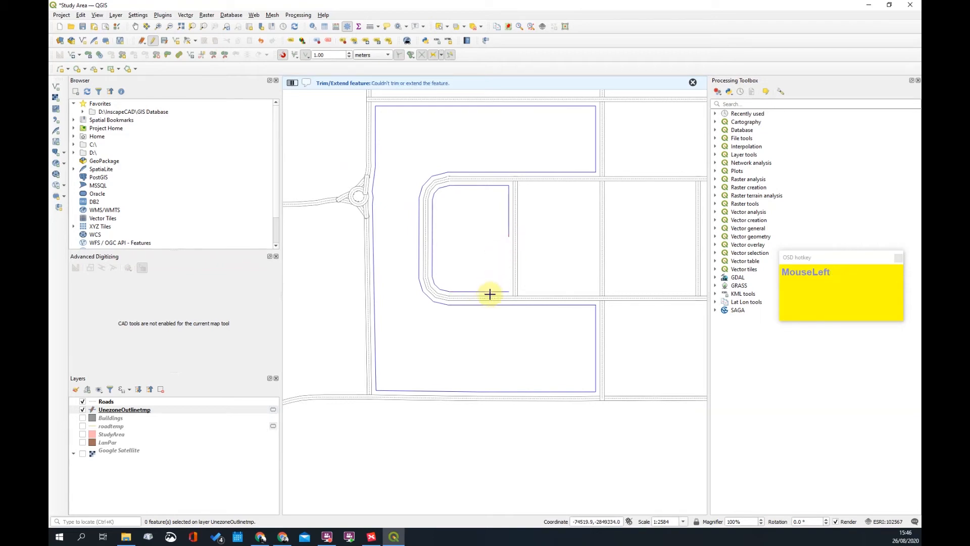
pyautogui.click(508, 235)
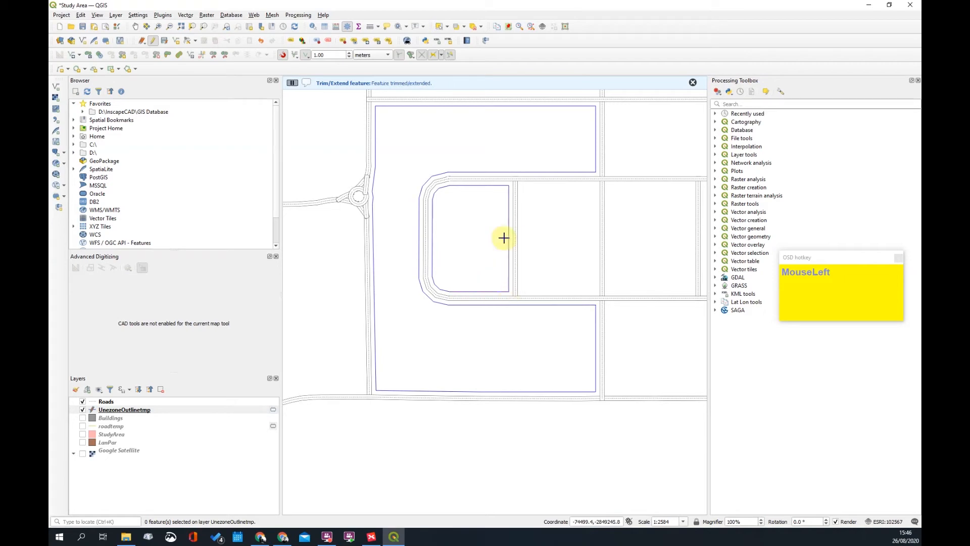
# Merge the two line features of the inner outline at the loop's west end into one feature, then select the merged outline
pyautogui.click(440, 28)
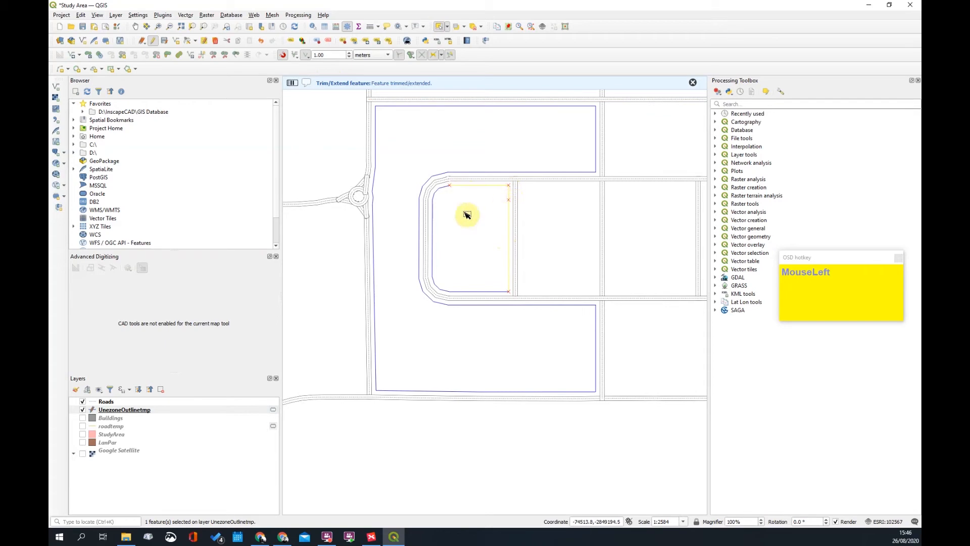
pyautogui.click(444, 191)
pyautogui.keyDown('shift'); pyautogui.click(476, 186); pyautogui.keyUp('shift')
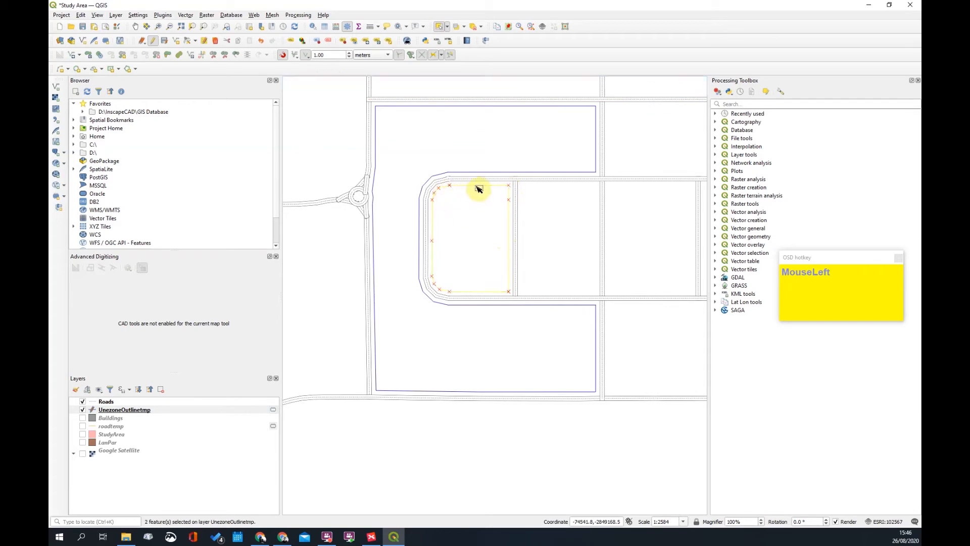
pyautogui.click(235, 55)
pyautogui.click(522, 341)
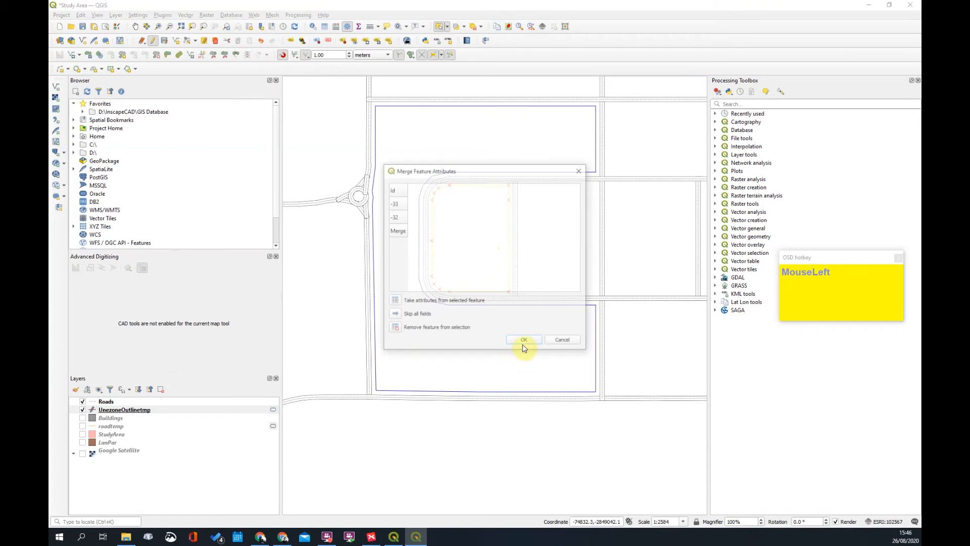
pyautogui.click(509, 209)
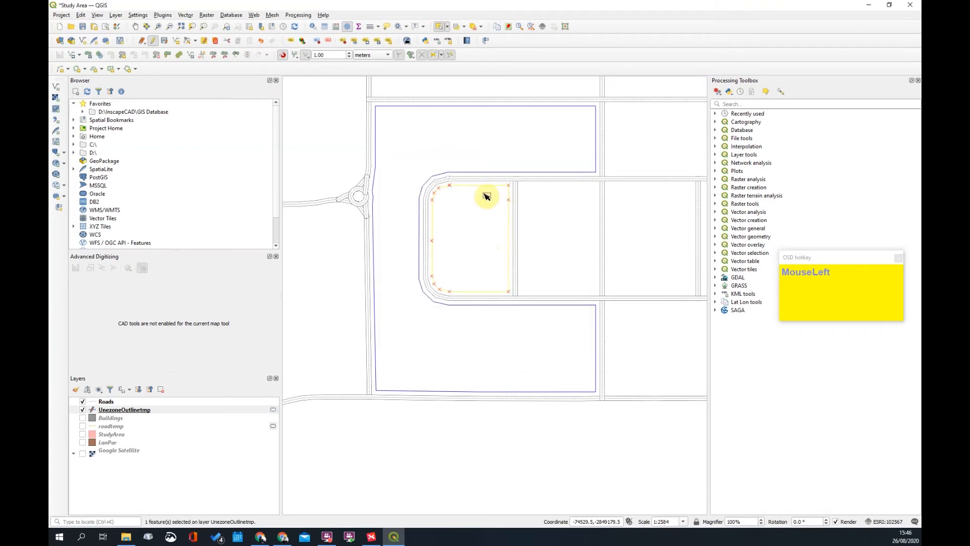
pyautogui.click(463, 172)
pyautogui.click(508, 207)
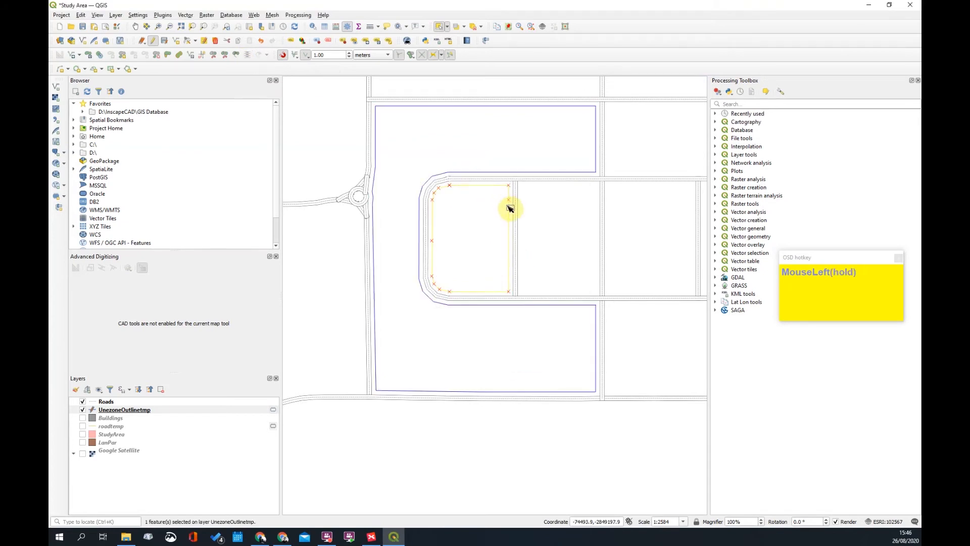
# Simplify the merged inner outline by distance with a tolerance of 1 layer unit
pyautogui.click(99, 55)
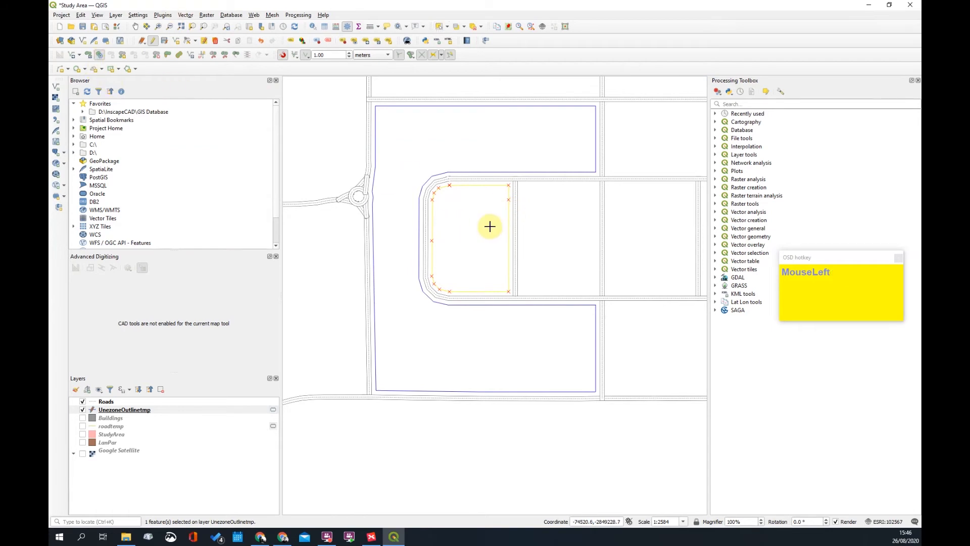
pyautogui.click(449, 187)
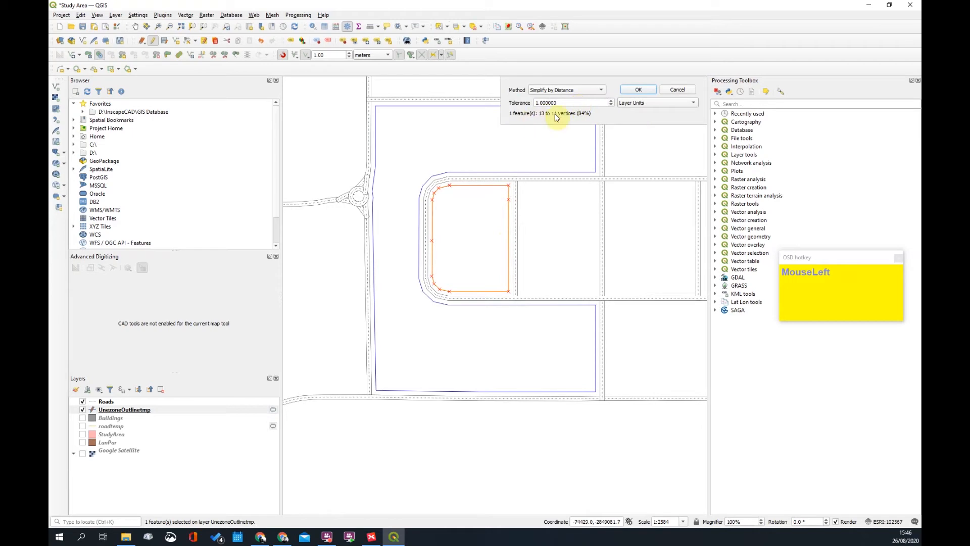
pyautogui.click(650, 94)
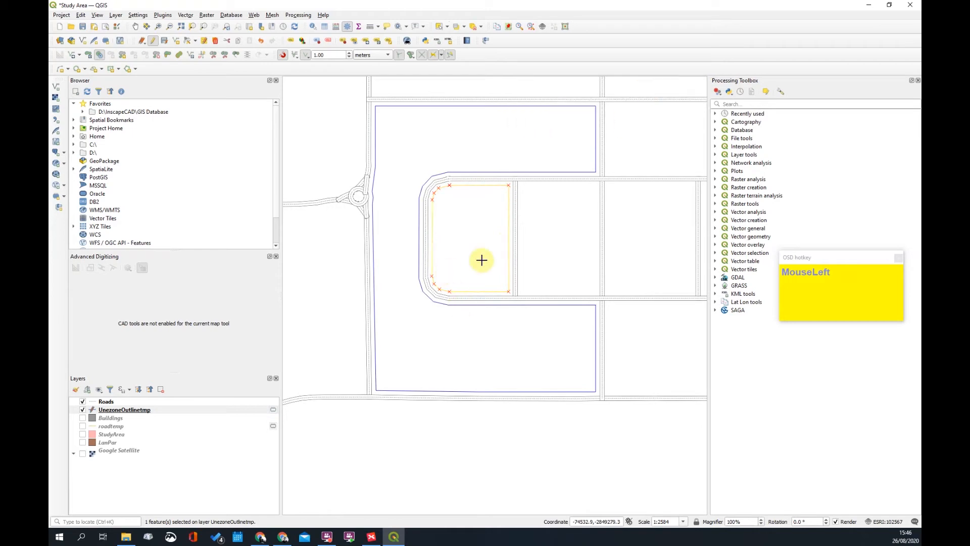
pyautogui.scroll(1, 471, 291)
pyautogui.scroll(-1, 471, 291)
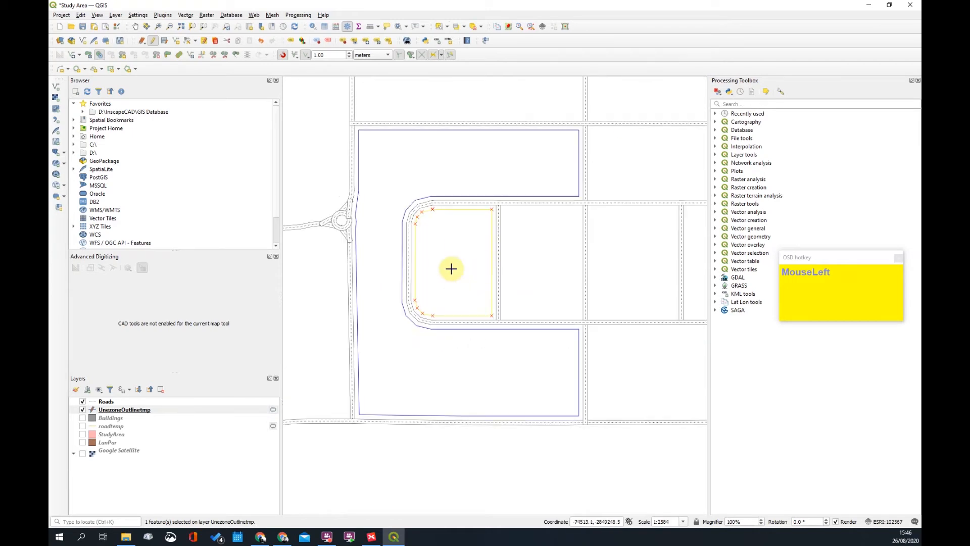
pyautogui.scroll(-2, 435, 220)
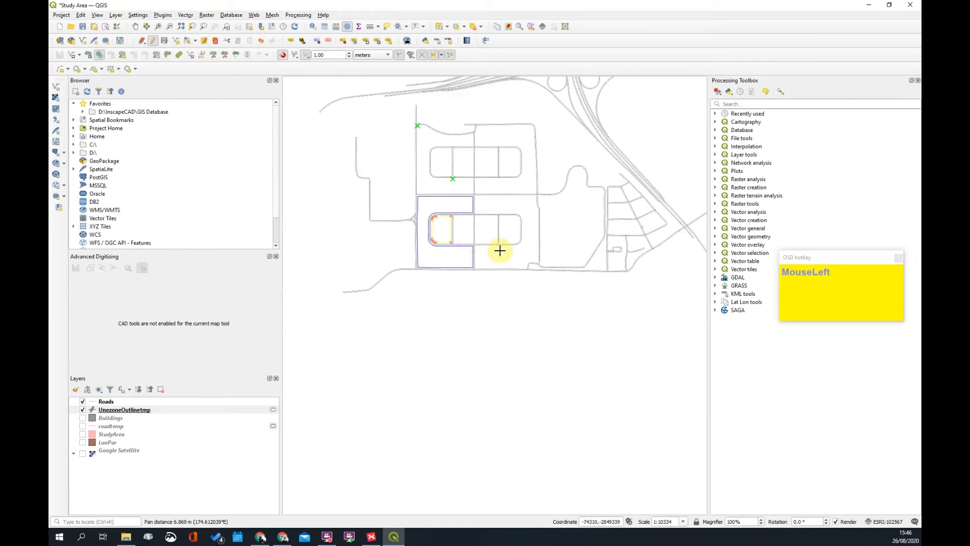
pyautogui.scroll(2, 465, 229)
pyautogui.moveTo(426, 227); pyautogui.dragTo(430, 228)
pyautogui.click(223, 54)
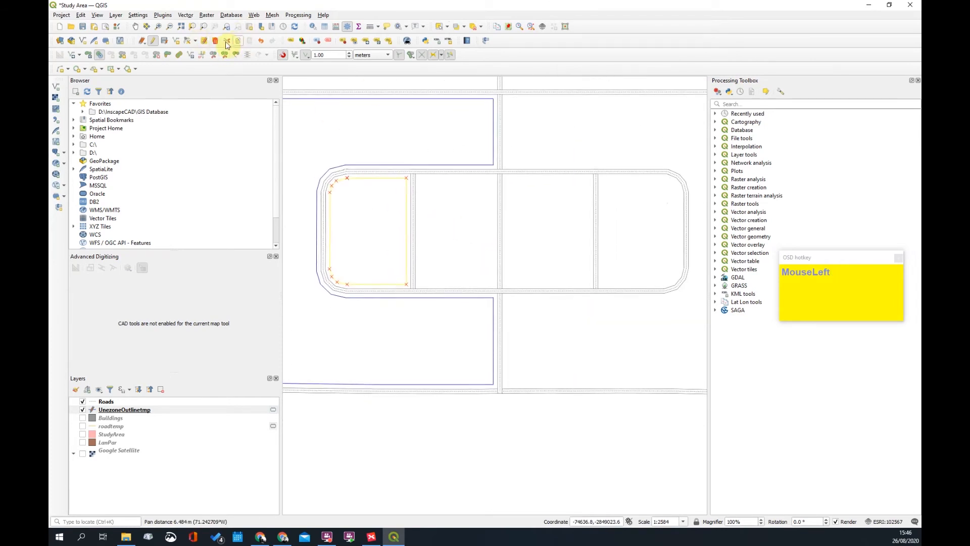
pyautogui.click(187, 43)
pyautogui.scroll(1, 403, 176)
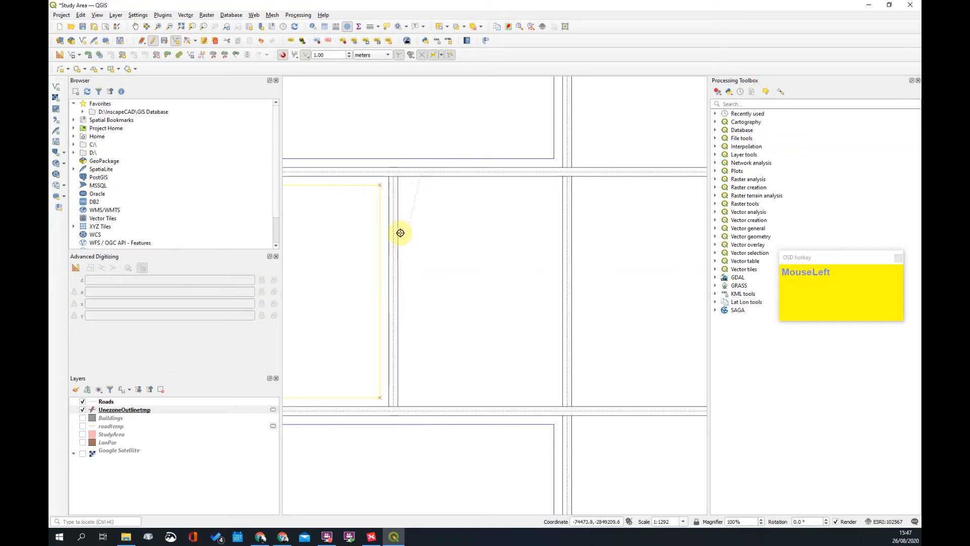
pyautogui.click(392, 389)
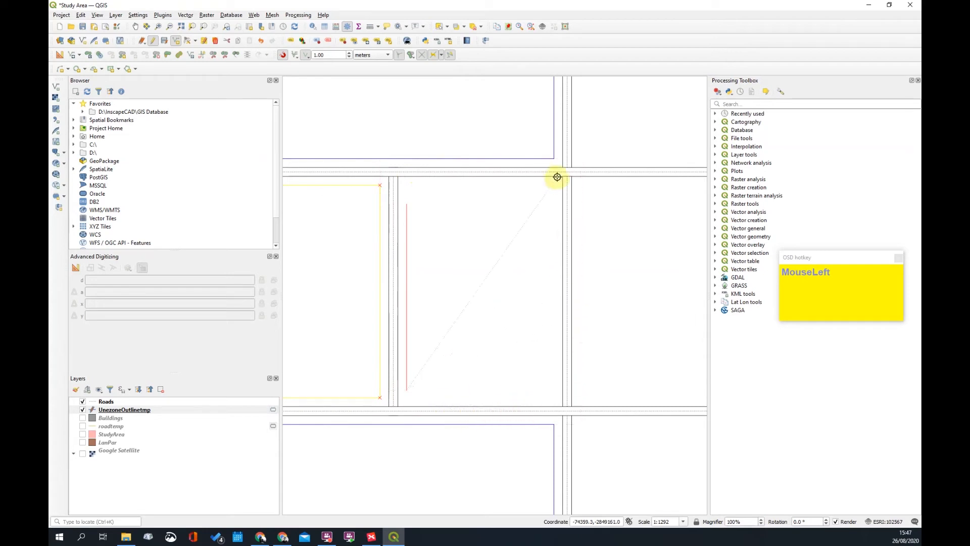
pyautogui.press('Escape')
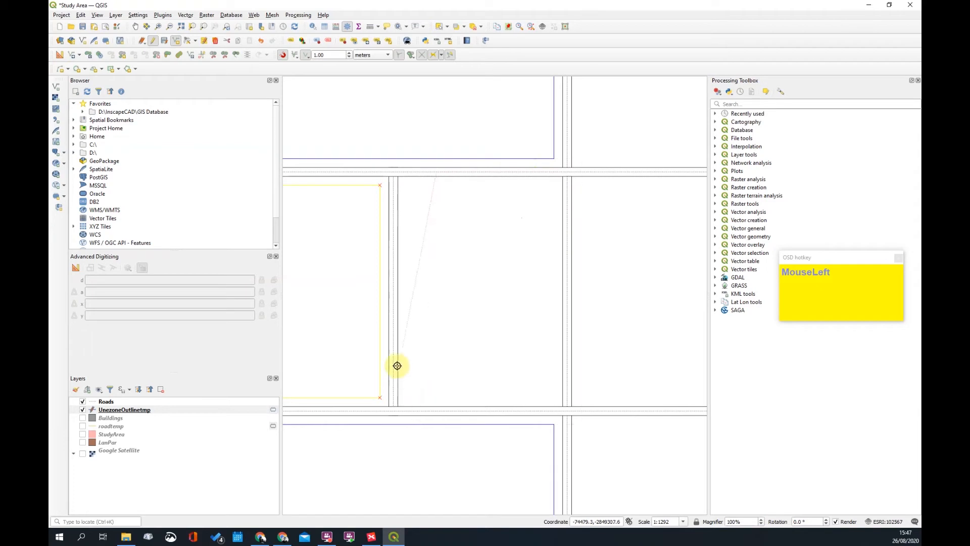
pyautogui.click(392, 316)
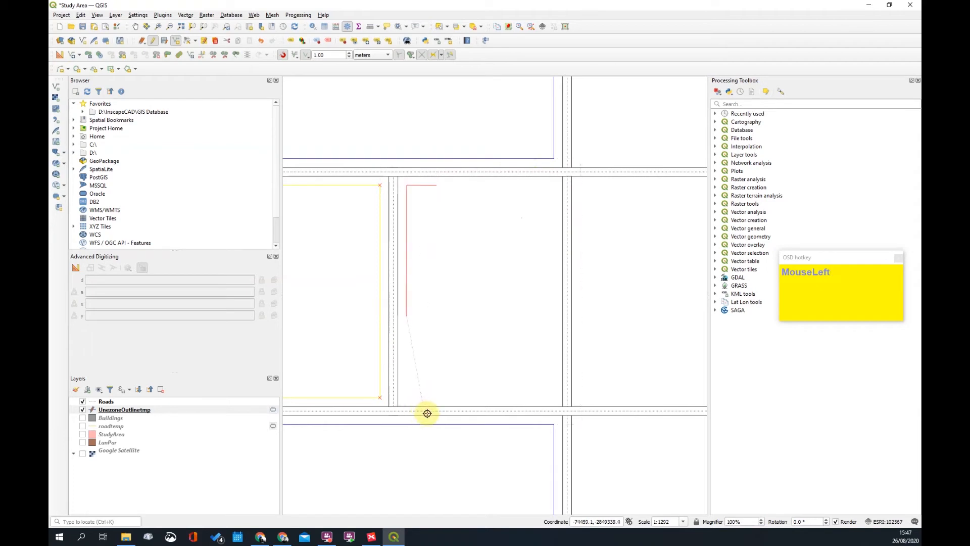
pyautogui.scroll(-3, 431, 208)
pyautogui.scroll(3, 444, 208)
pyautogui.scroll(-3, 451, 225)
pyautogui.scroll(1, 427, 233)
pyautogui.scroll(2, 465, 197)
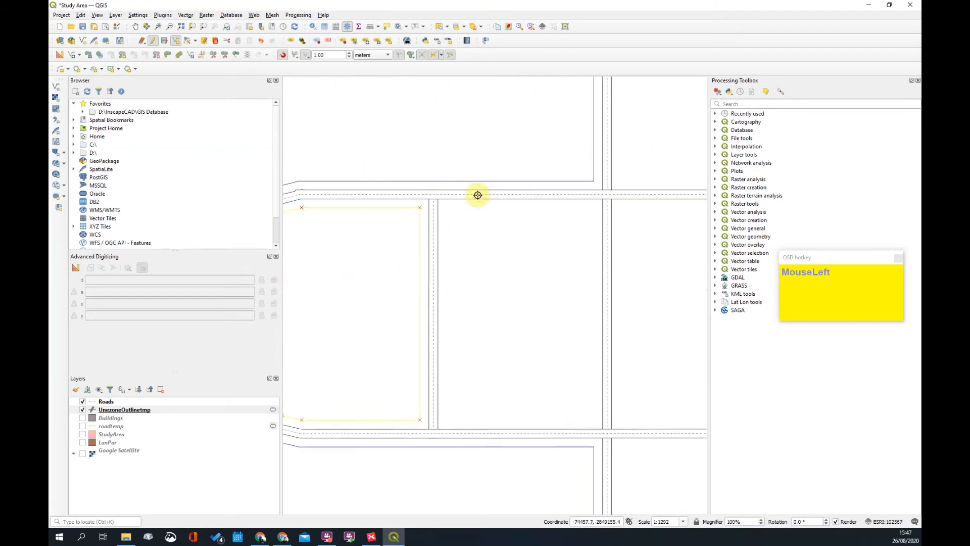
pyautogui.click(607, 420)
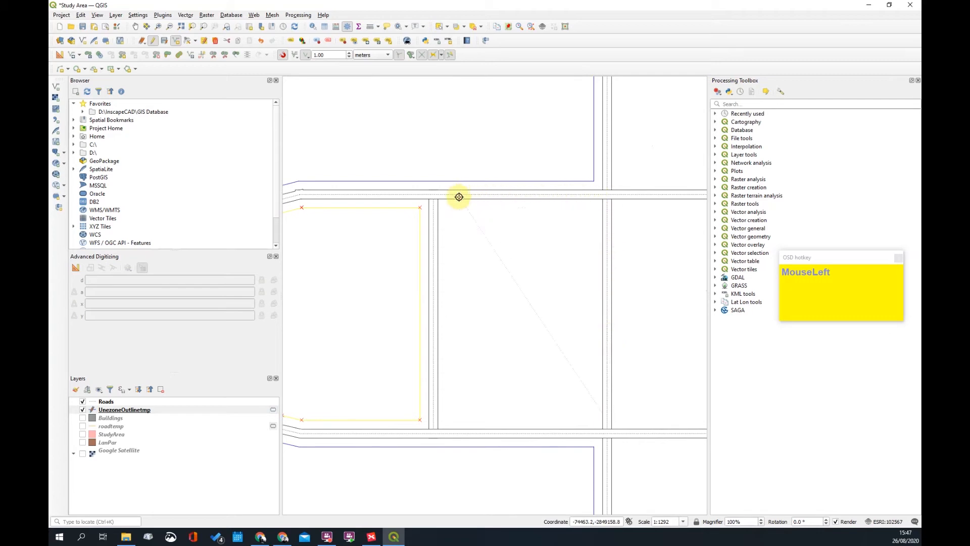
pyautogui.click(442, 195)
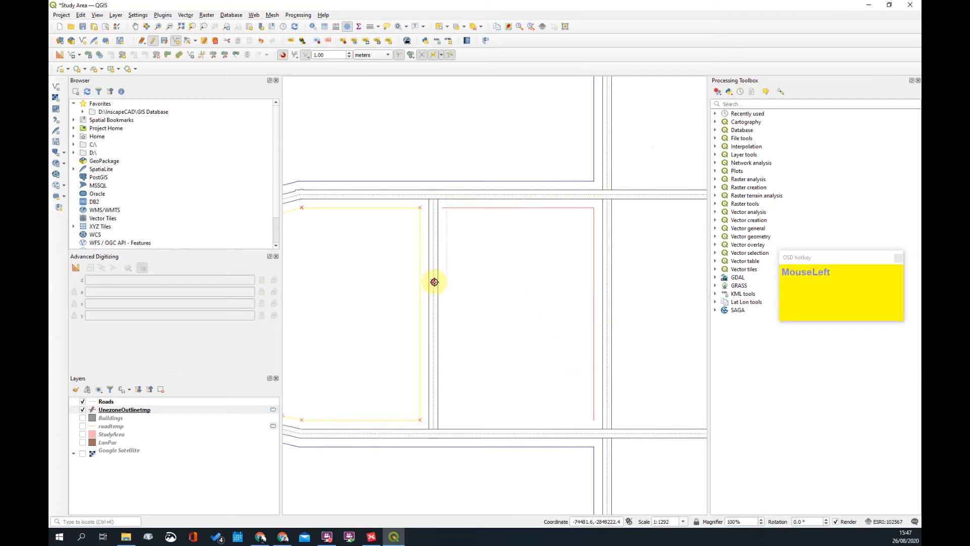
pyautogui.click(447, 338)
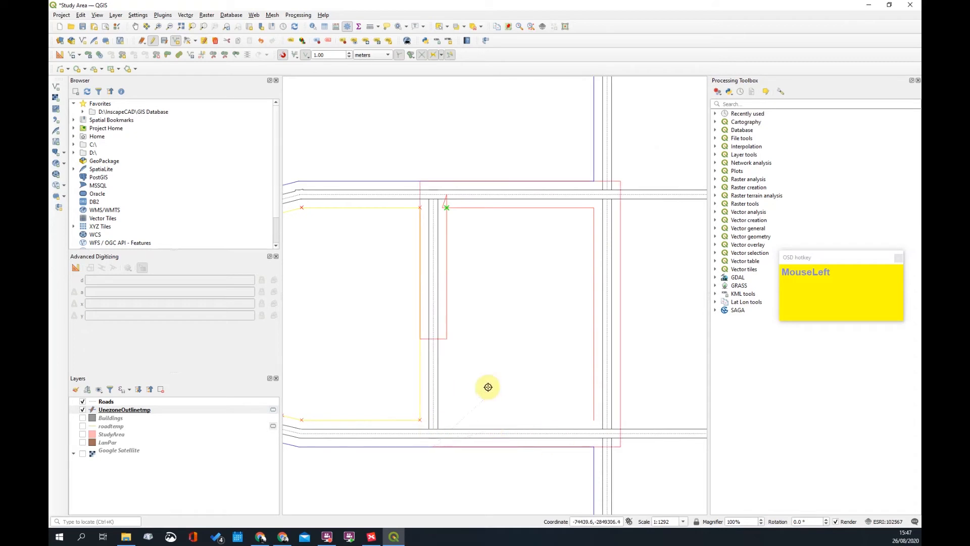
pyautogui.press('Escape')
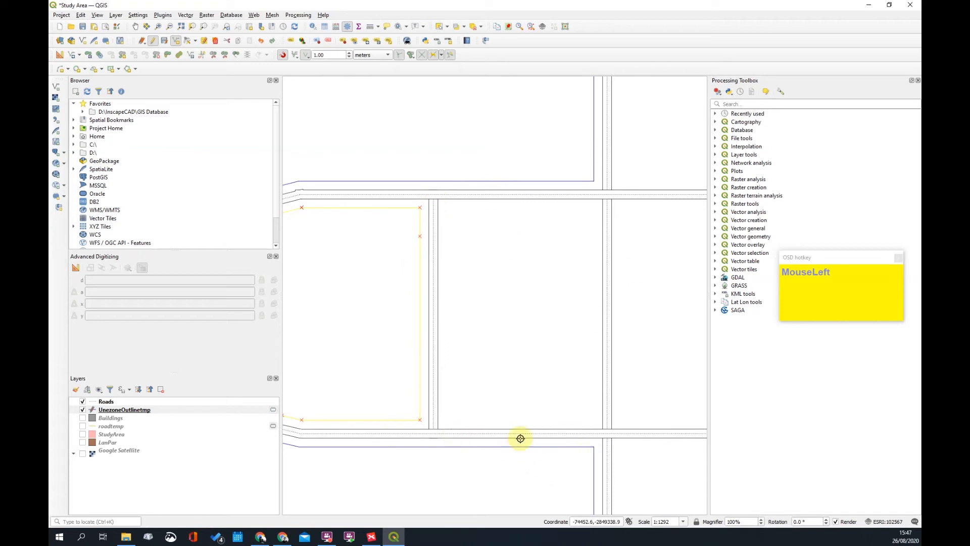
# Trace an offset line inside the loop's second block from its south road up the east side, along the north and partway down the west side
pyautogui.click(477, 432)
pyautogui.click(607, 365)
pyautogui.click(606, 218)
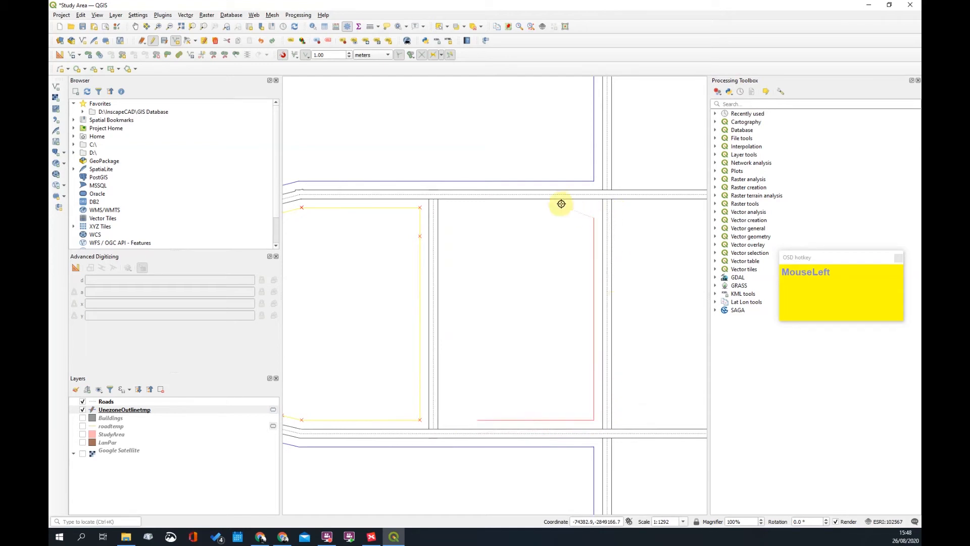
pyautogui.click(458, 196)
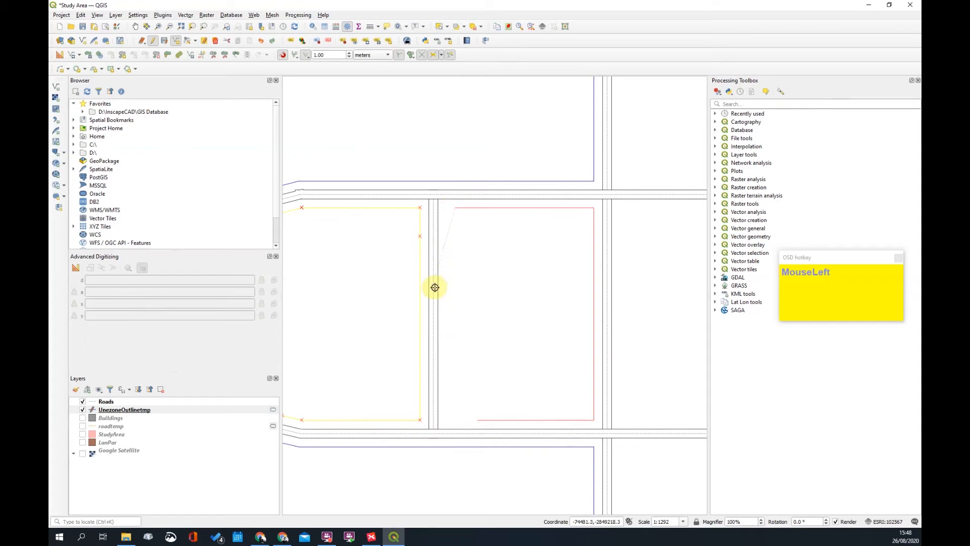
pyautogui.click(433, 374)
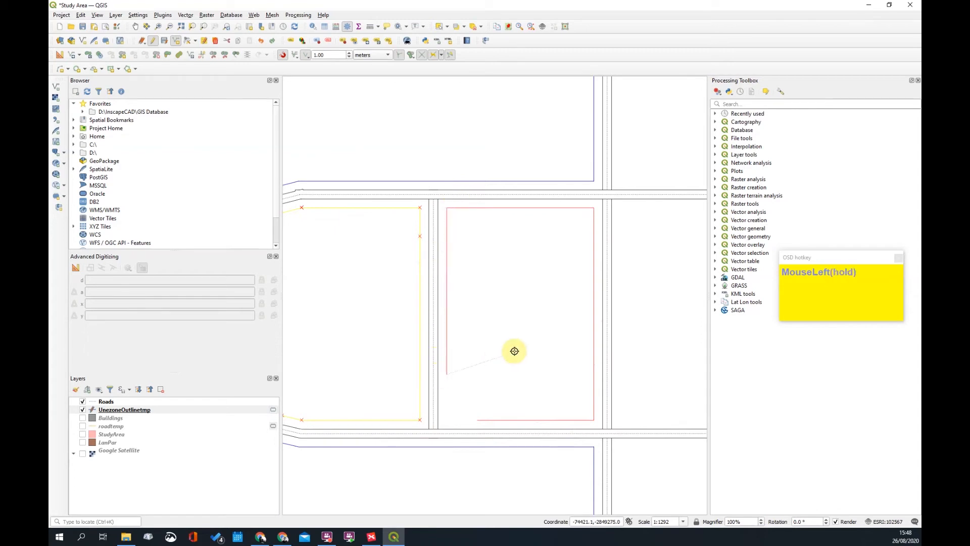
pyautogui.rightClick(497, 342)
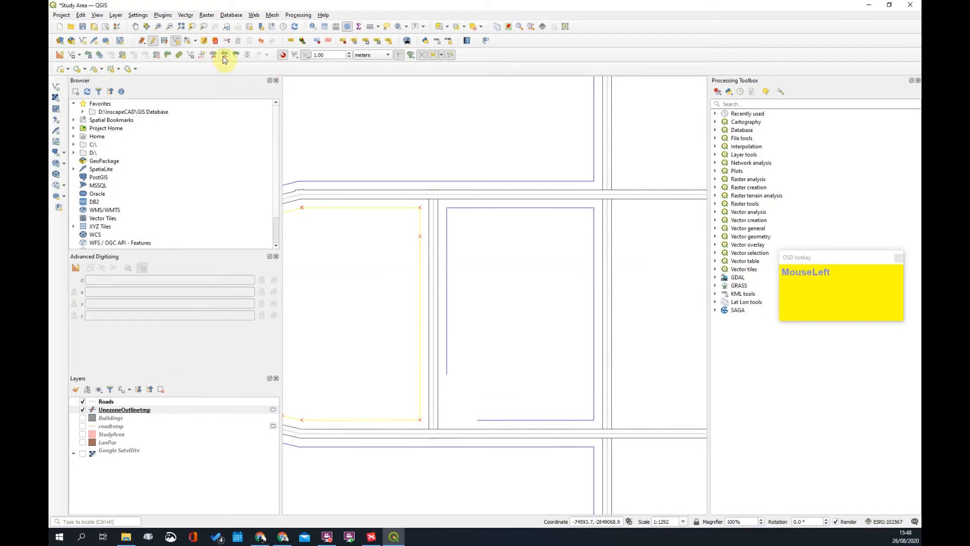
# Use Trim/Extend to join the second block's south and west lines in its southwest corner
pyautogui.click(203, 56)
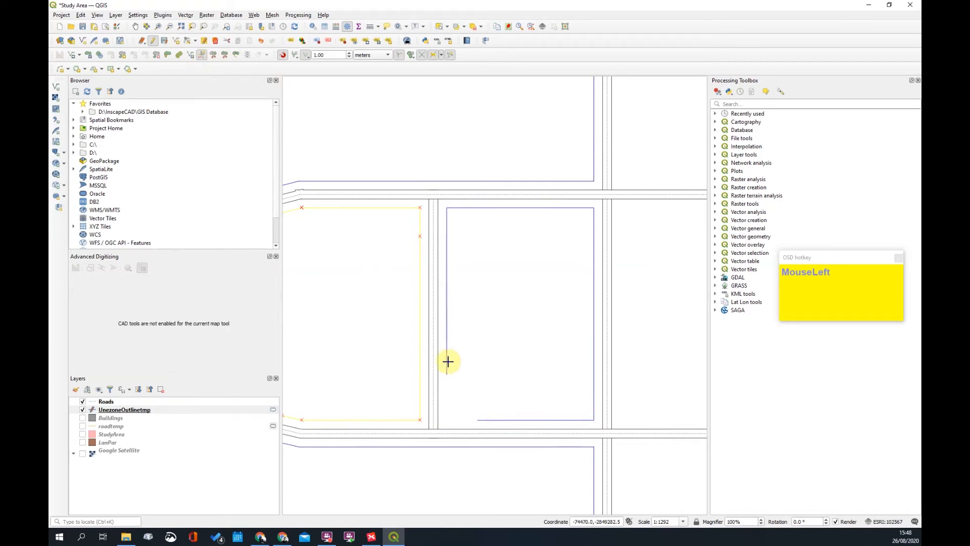
pyautogui.click(480, 422)
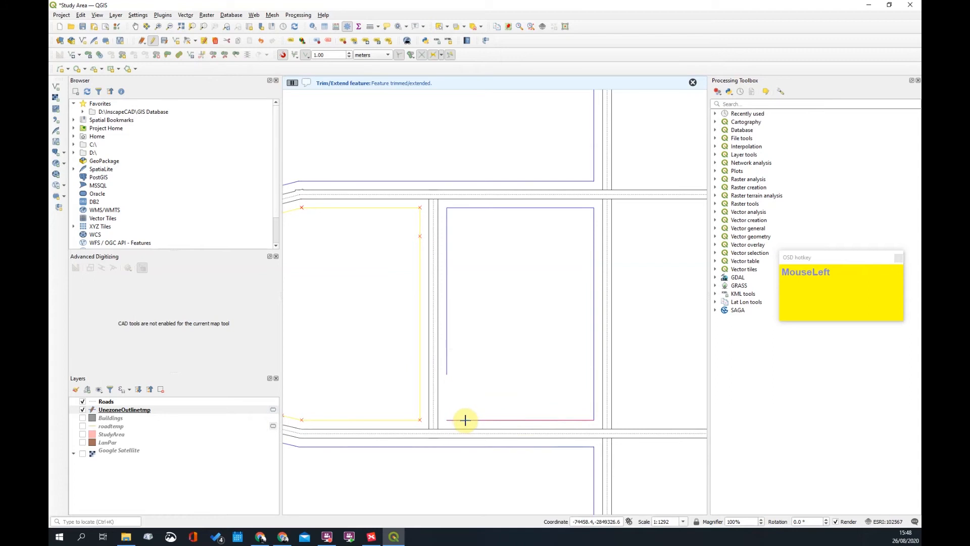
pyautogui.click(447, 372)
pyautogui.scroll(-1, 461, 282)
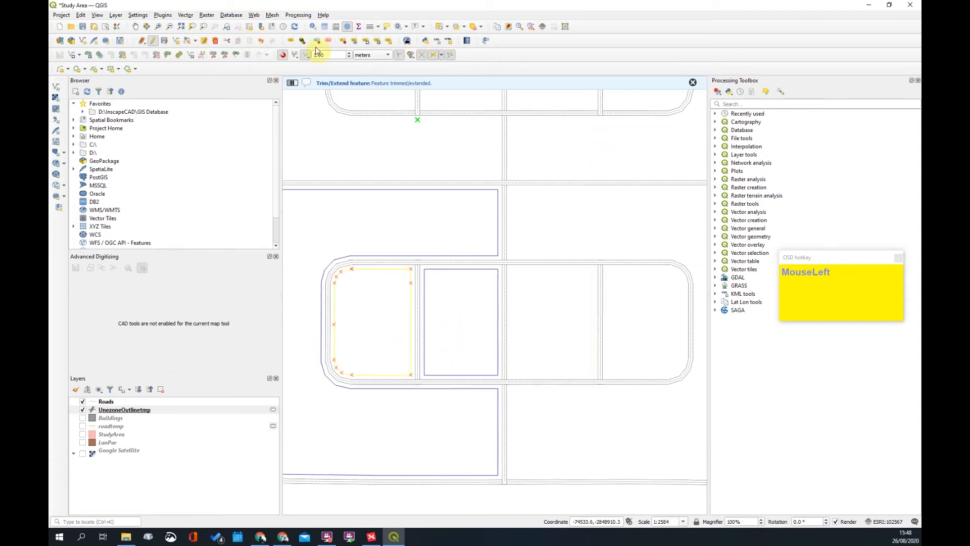
# Trace an offset line inside the loop's third block from its northwest corner down the west side, along the south and up the east side
pyautogui.moveTo(517, 282); pyautogui.dragTo(361, 264)
pyautogui.scroll(1, 362, 264)
pyautogui.scroll(-1, 440, 253)
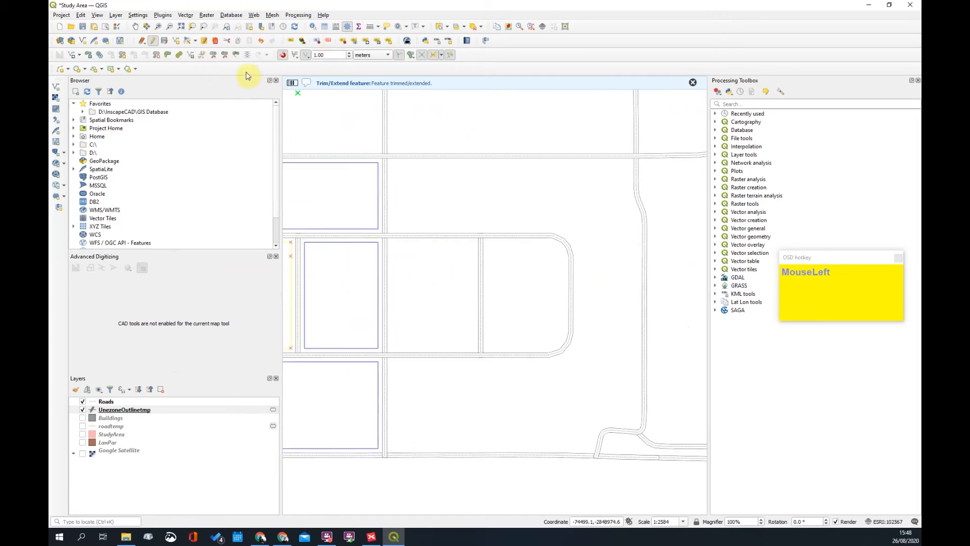
pyautogui.click(177, 45)
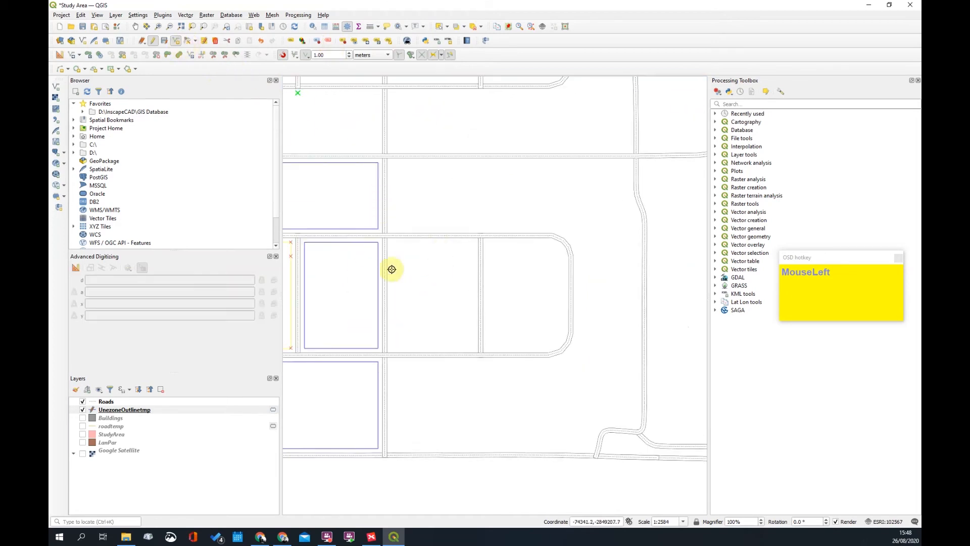
pyautogui.scroll(1, 387, 245)
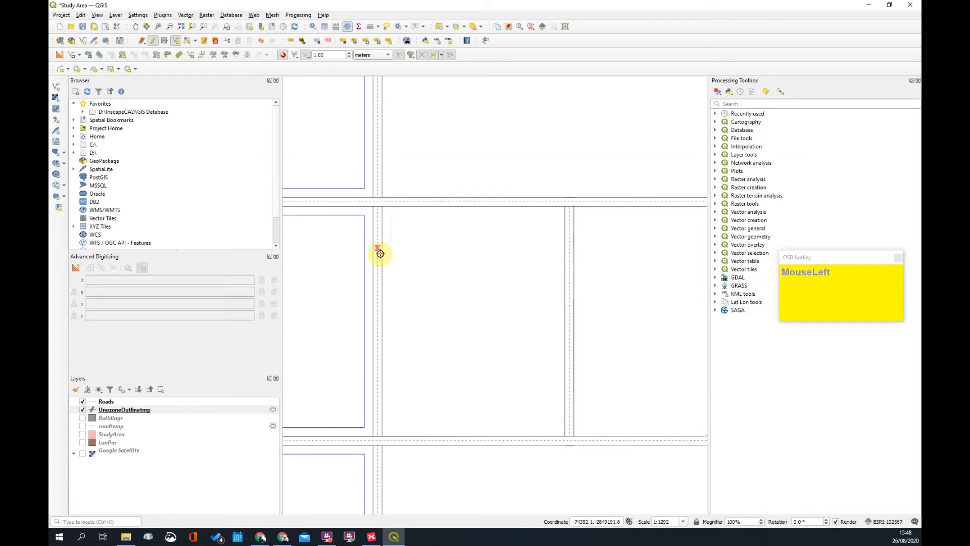
pyautogui.click(378, 291)
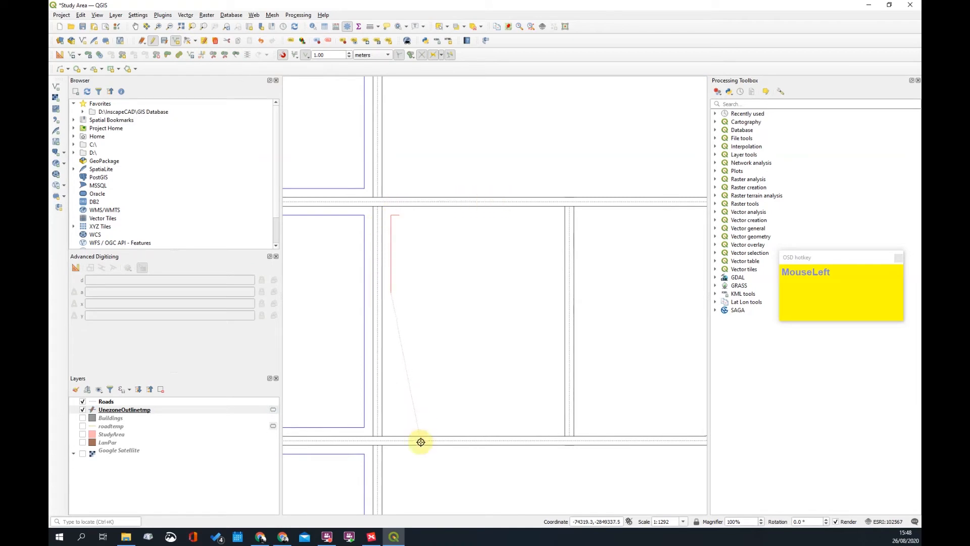
pyautogui.click(448, 440)
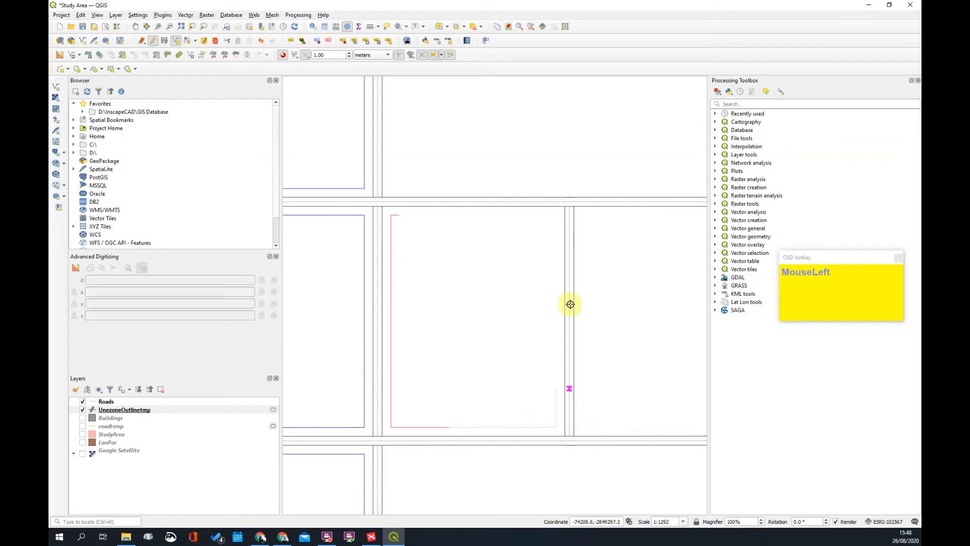
pyautogui.click(570, 217)
pyautogui.rightClick(474, 272)
# Use Trim/Extend to join the third block's north and east lines in its northeast corner
pyautogui.click(214, 55)
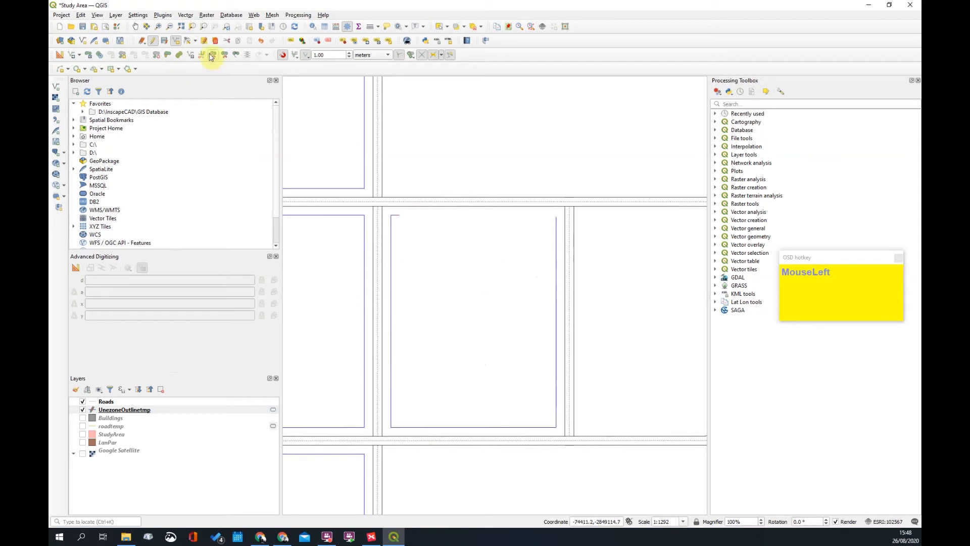
pyautogui.click(202, 54)
pyautogui.click(397, 216)
pyautogui.click(556, 230)
pyautogui.click(555, 232)
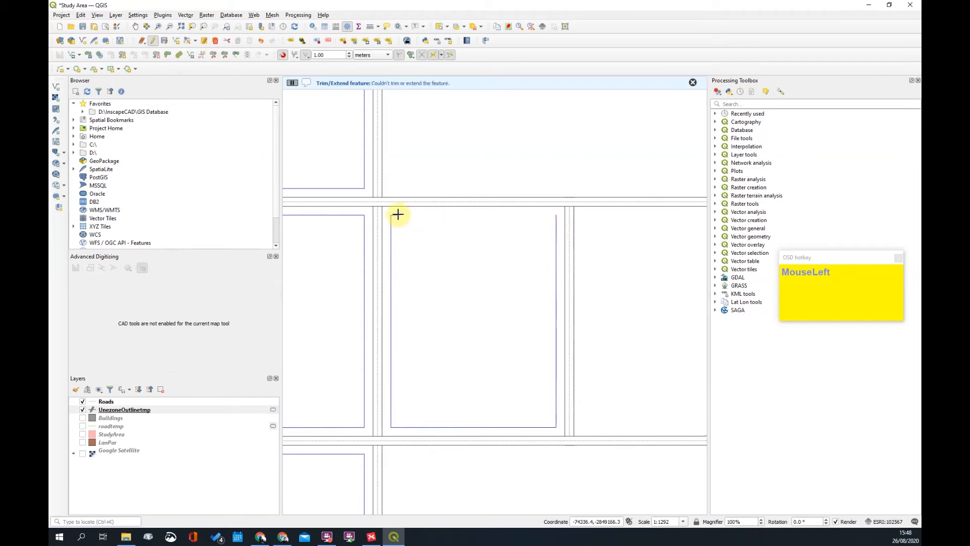
pyautogui.click(556, 243)
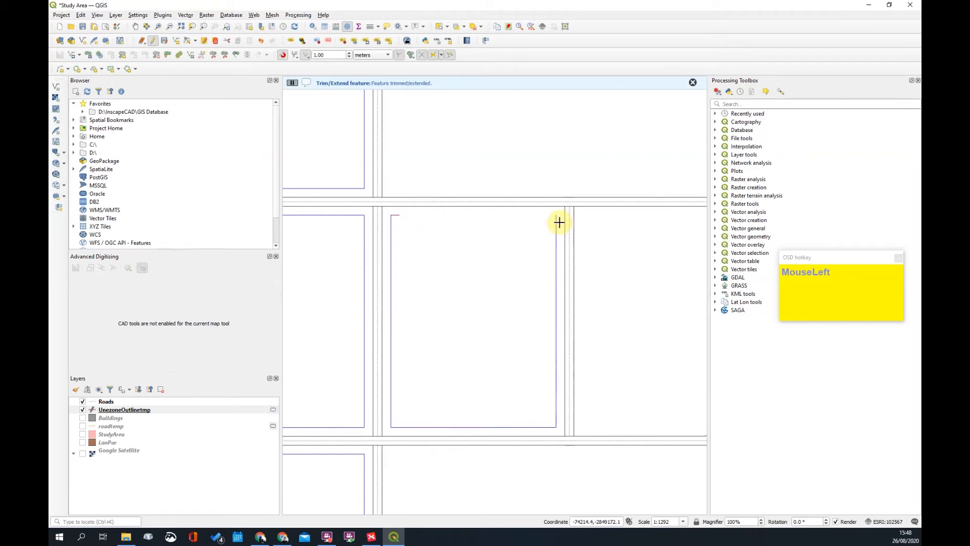
pyautogui.click(556, 223)
pyautogui.click(399, 215)
# Trace an offset line inside the loop's fourth block from its north side down the west, along the south and up to the curved northeast corner
pyautogui.scroll(-1, 454, 228)
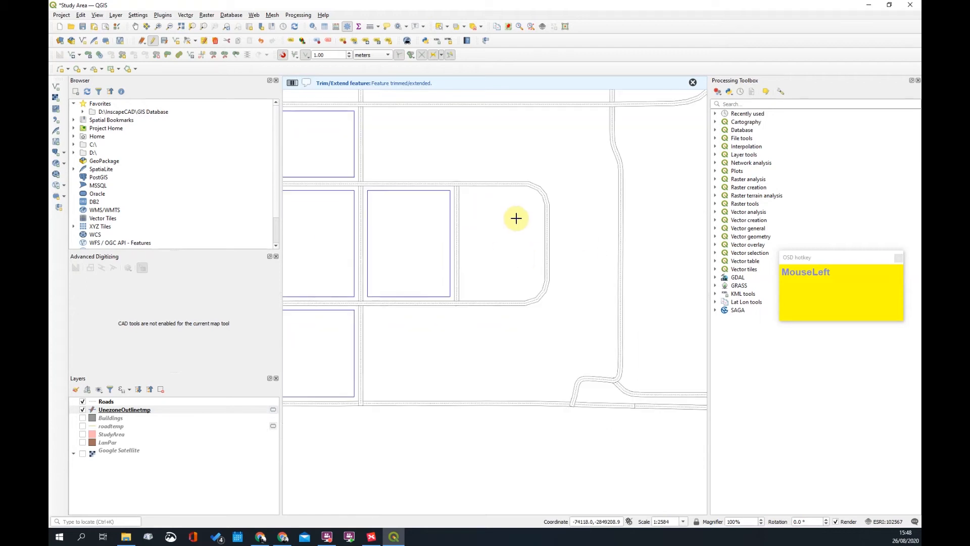
pyautogui.click(178, 41)
pyautogui.scroll(2, 487, 167)
pyautogui.scroll(-2, 480, 190)
pyautogui.scroll(1, 462, 182)
pyautogui.click(478, 179)
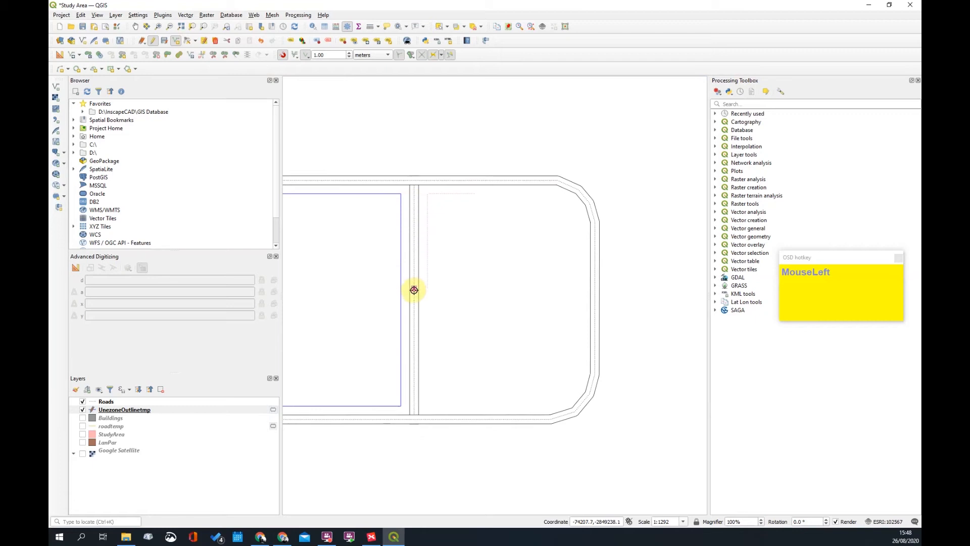
pyautogui.click(413, 335)
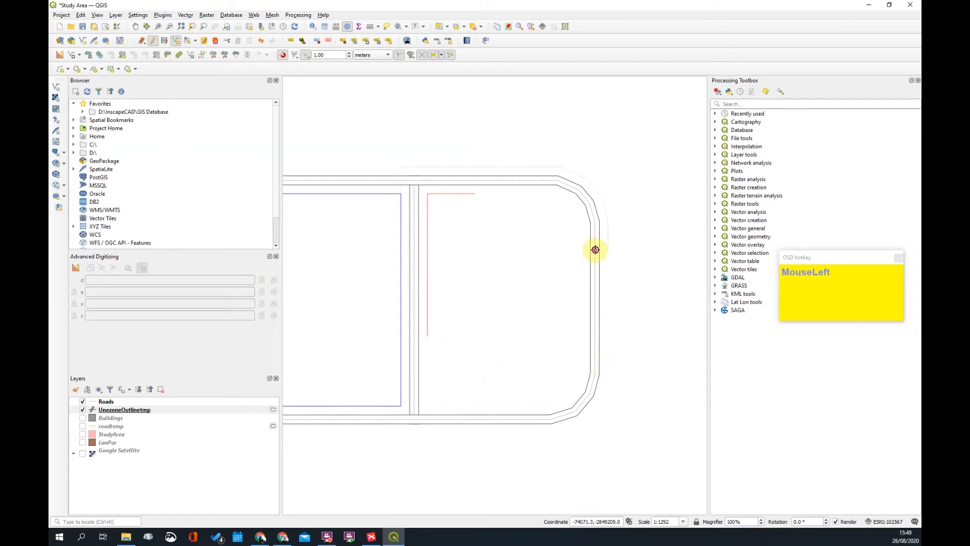
pyautogui.click(593, 306)
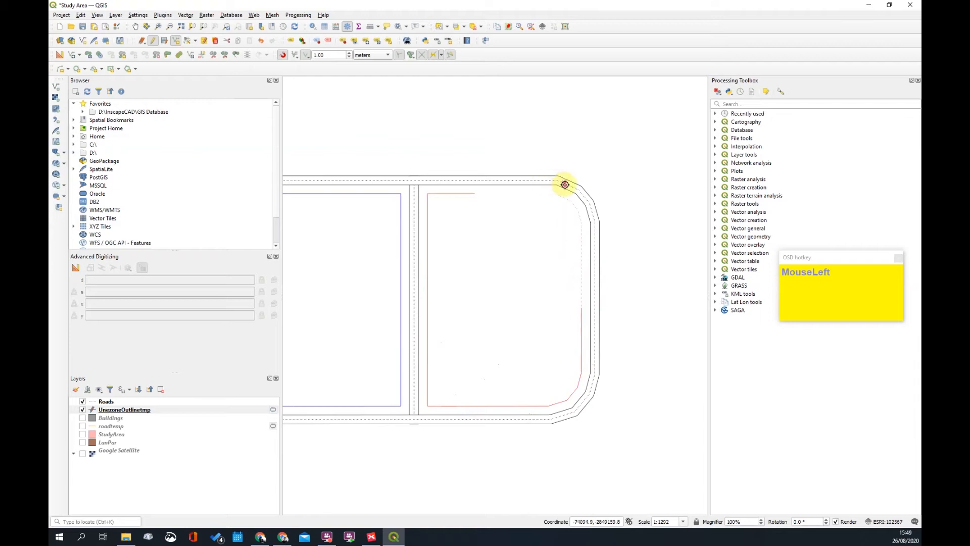
pyautogui.scroll(2, 446, 194)
pyautogui.scroll(-2, 462, 199)
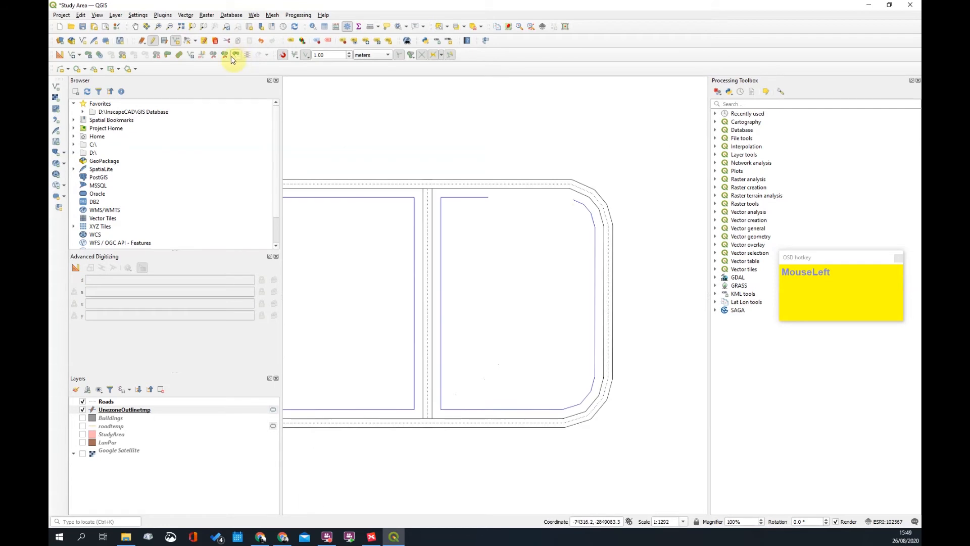
# Use Trim/Extend to close the gap along the fourth block's north side
pyautogui.click(201, 55)
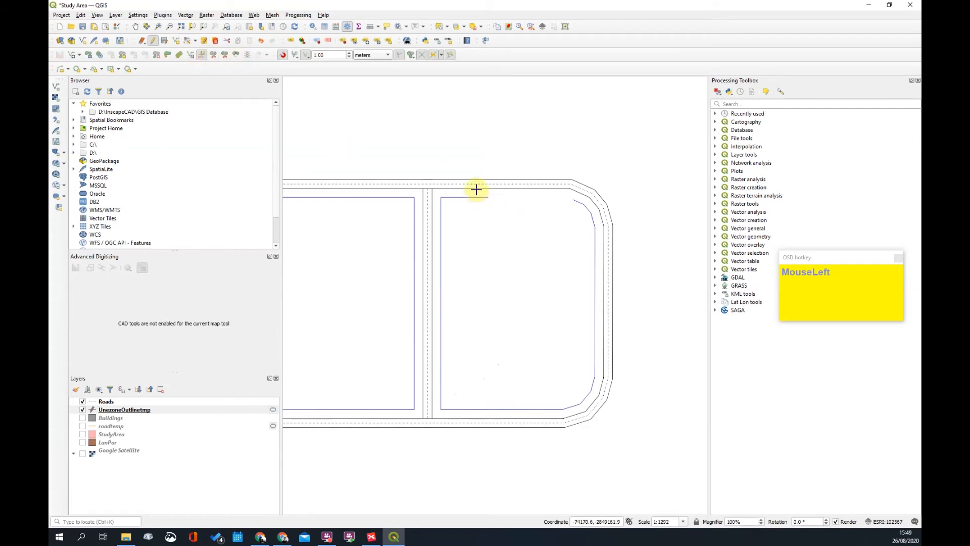
pyautogui.click(572, 200)
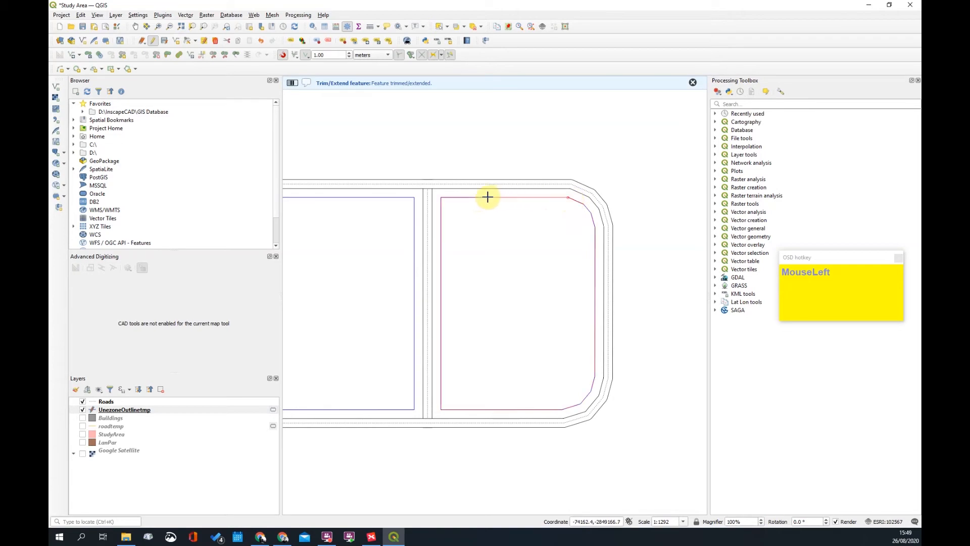
pyautogui.scroll(-2, 556, 246)
pyautogui.scroll(-1, 500, 243)
pyautogui.scroll(1, 507, 244)
pyautogui.scroll(-1, 561, 174)
pyautogui.moveTo(561, 174); pyautogui.dragTo(487, 229)
pyautogui.scroll(2, 460, 208)
pyautogui.scroll(-1, 491, 260)
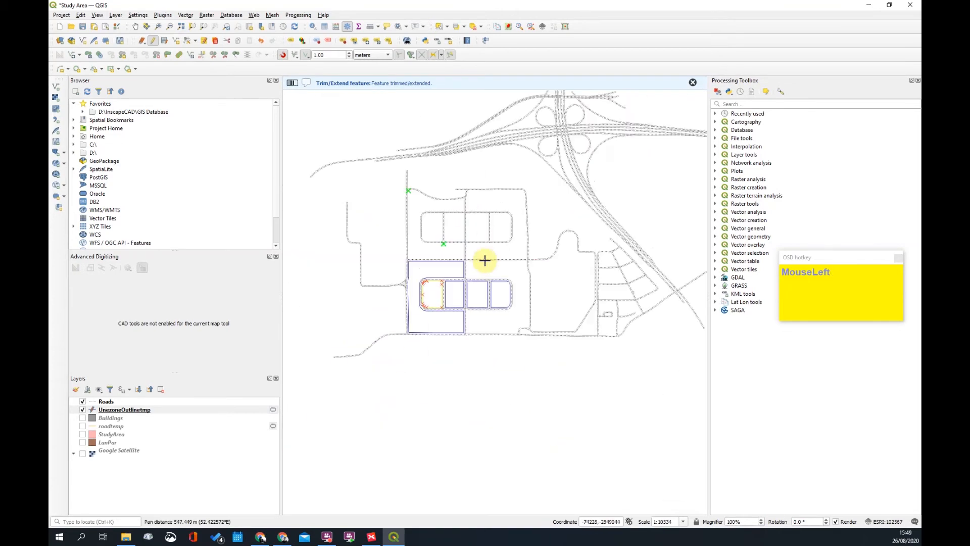
pyautogui.scroll(1, 489, 260)
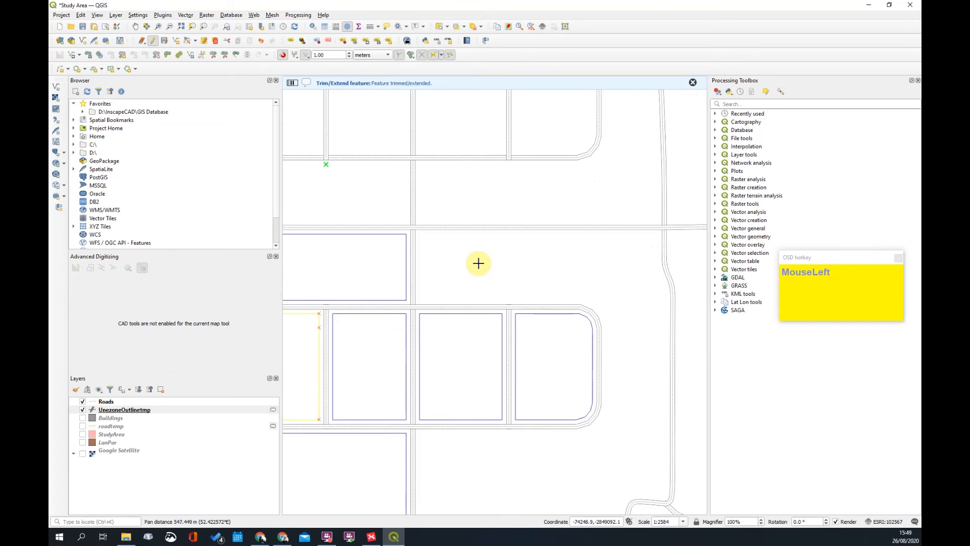
pyautogui.click(191, 42)
pyautogui.scroll(-1, 472, 384)
pyautogui.scroll(-1, 472, 328)
pyautogui.scroll(1, 474, 324)
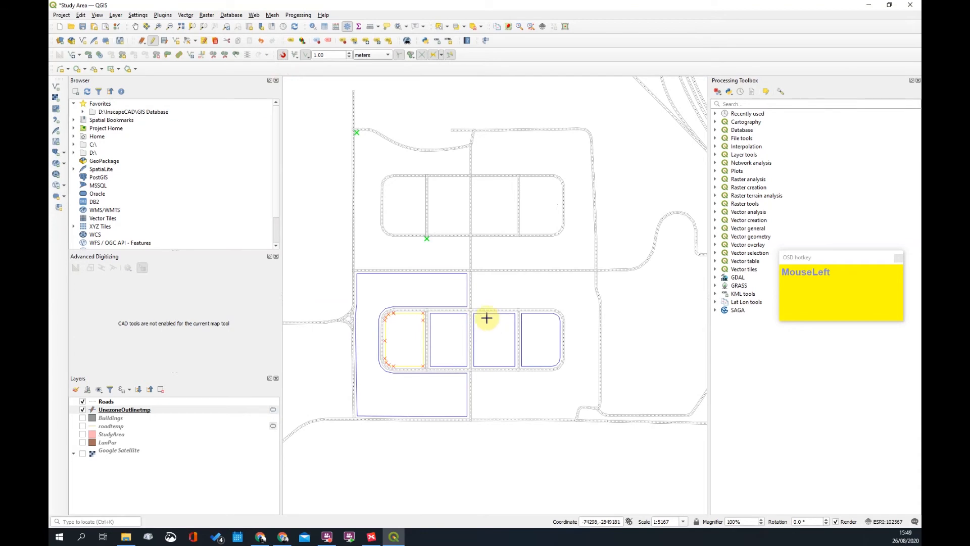
pyautogui.moveTo(582, 304); pyautogui.dragTo(487, 270)
pyautogui.scroll(1, 487, 282)
pyautogui.scroll(1, 525, 312)
pyautogui.scroll(4, 517, 292)
pyautogui.scroll(1, 541, 295)
pyautogui.scroll(-2, 531, 231)
pyautogui.scroll(-4, 532, 231)
pyautogui.moveTo(481, 251); pyautogui.dragTo(487, 284)
pyautogui.scroll(1, 490, 208)
pyautogui.scroll(-1, 525, 213)
pyautogui.moveTo(520, 208); pyautogui.dragTo(492, 237)
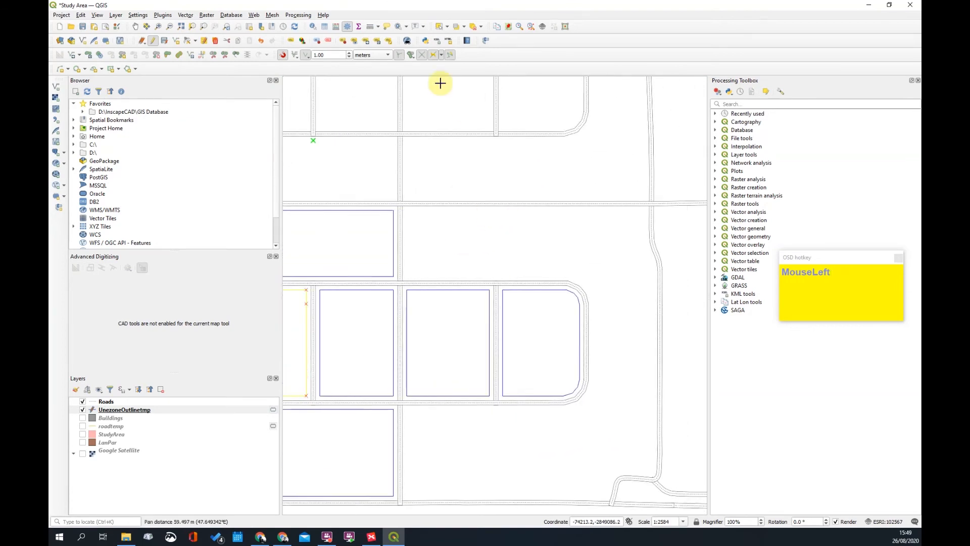
# Trace the eastern outer zone's offset line from the central road's east side around the outside of the loop's rounded east end
pyautogui.click(176, 42)
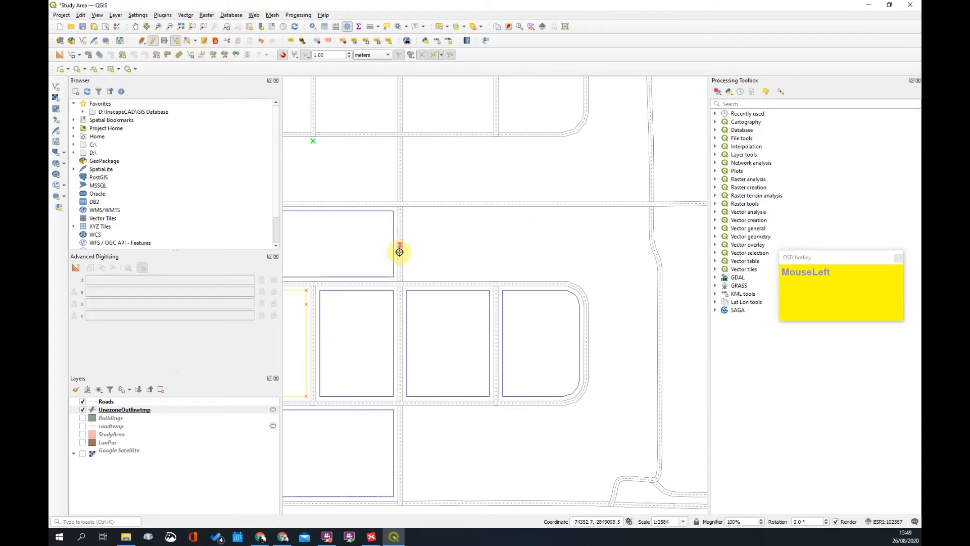
pyautogui.scroll(1, 398, 248)
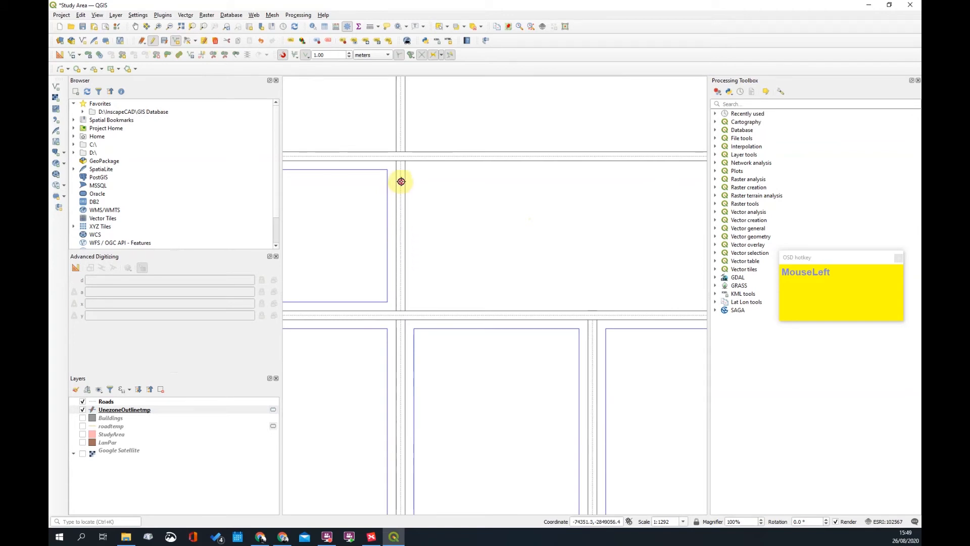
pyautogui.click(399, 292)
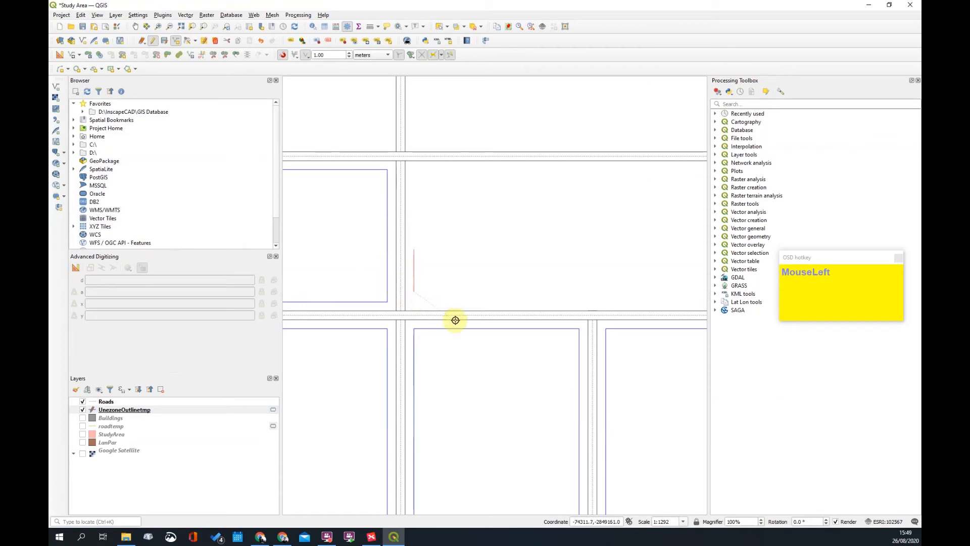
pyautogui.scroll(-4, 471, 316)
pyautogui.scroll(3, 455, 305)
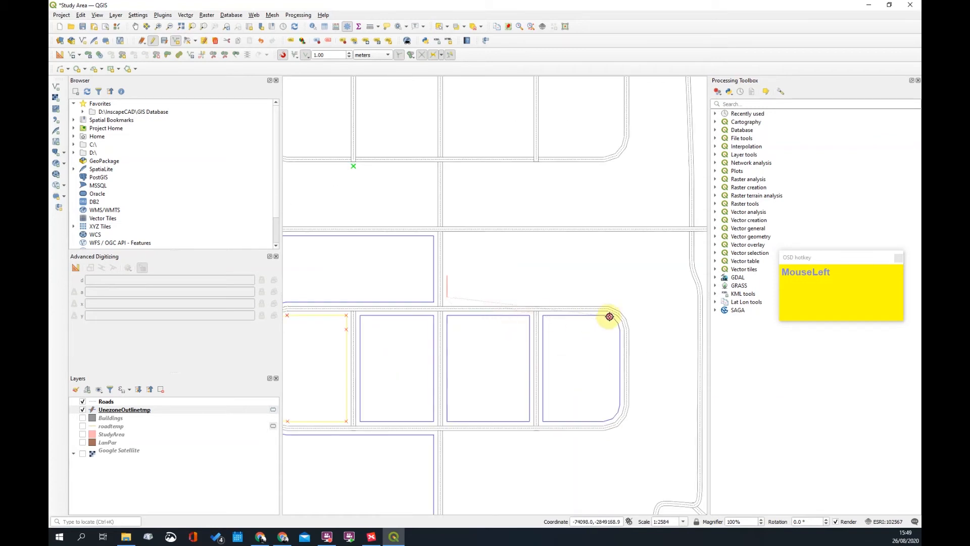
pyautogui.click(626, 363)
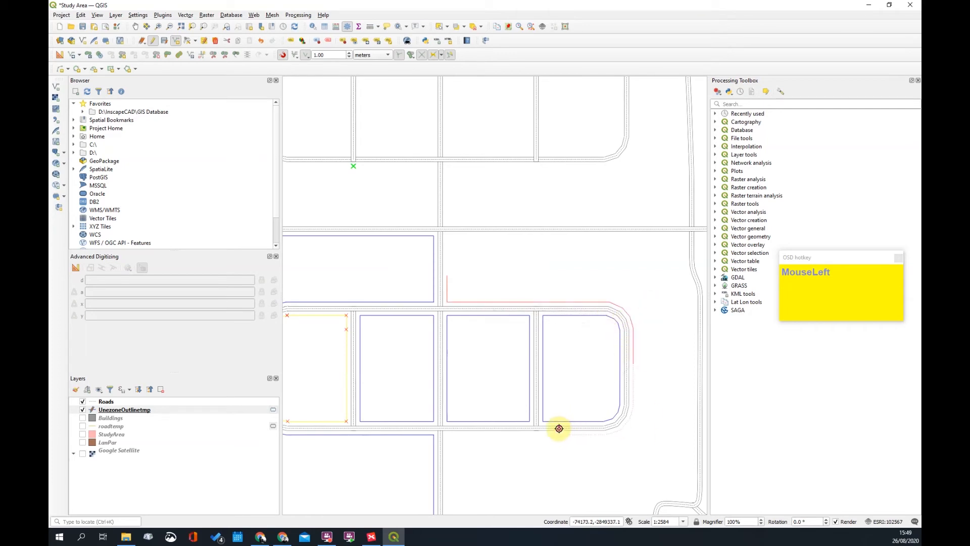
pyautogui.scroll(-3, 510, 362)
pyautogui.scroll(4, 507, 320)
pyautogui.click(502, 313)
# Continue the outer zone trace east along the south road and around the road jog in the southeast to the east road
pyautogui.scroll(-2, 502, 312)
pyautogui.scroll(2, 548, 324)
pyautogui.scroll(-2, 461, 299)
pyautogui.scroll(3, 530, 297)
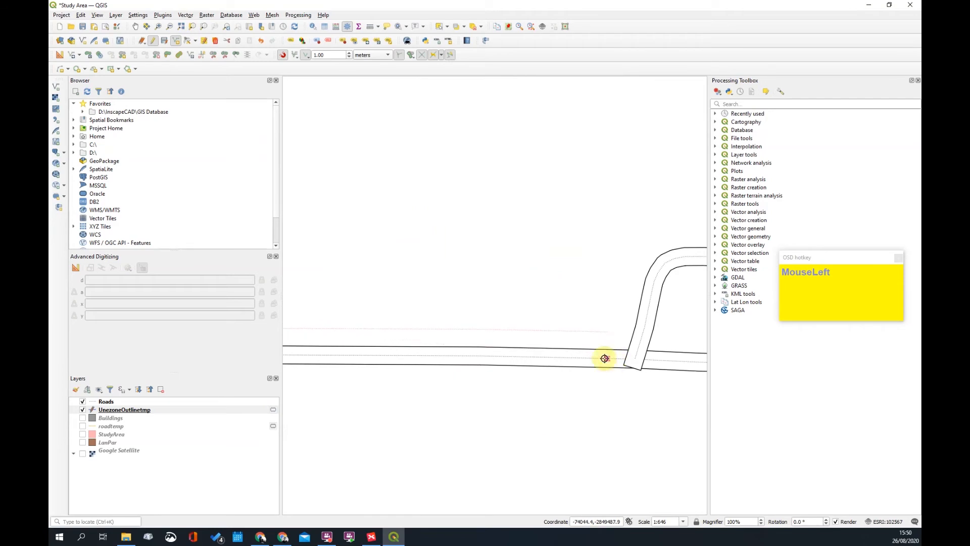
pyautogui.scroll(-2, 644, 273)
pyautogui.scroll(2, 609, 287)
pyautogui.scroll(-2, 629, 275)
pyautogui.scroll(1, 631, 260)
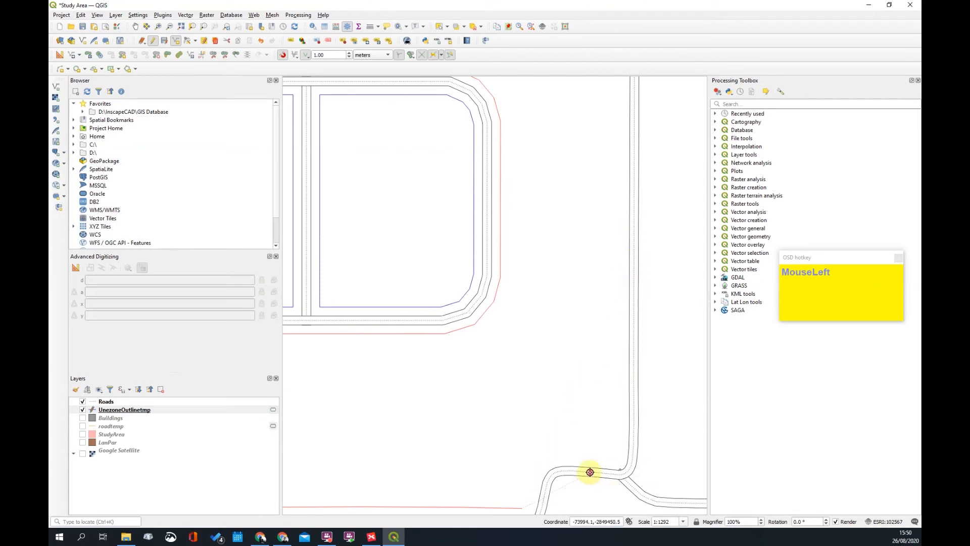
pyautogui.scroll(-1, 558, 470)
pyautogui.scroll(2, 548, 430)
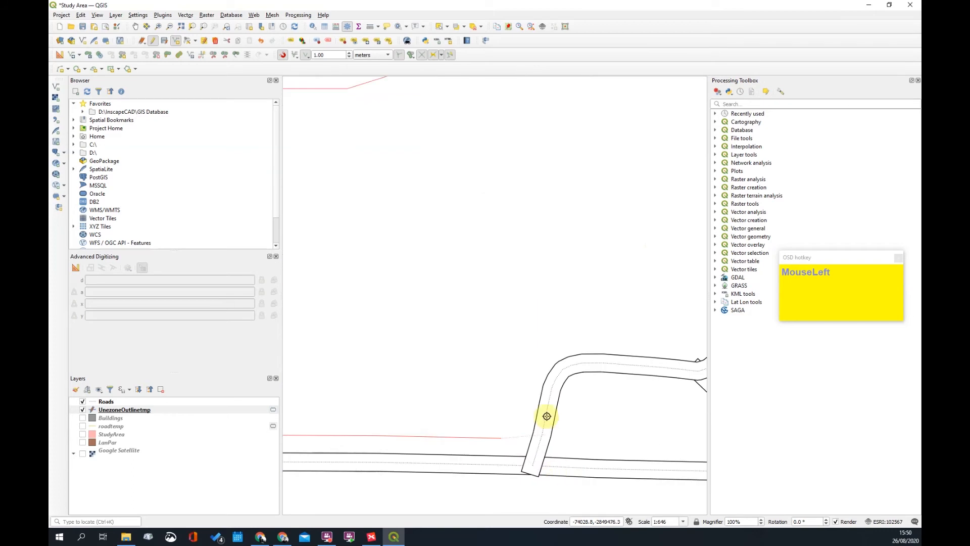
pyautogui.scroll(-1, 620, 364)
pyautogui.scroll(1, 556, 338)
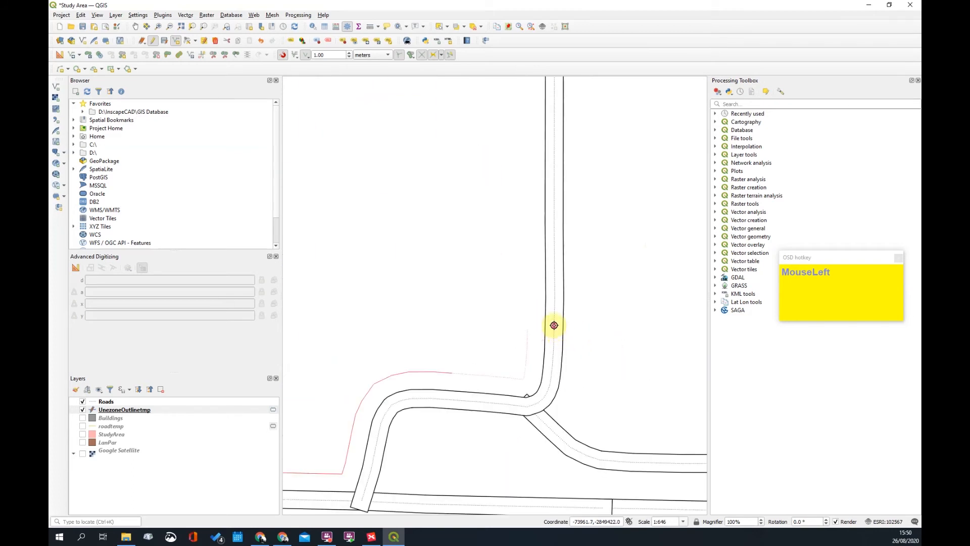
# Complete the outer zone trace up the east road and west along the north road, ending just short of the northwest corner
pyautogui.scroll(-2, 558, 362)
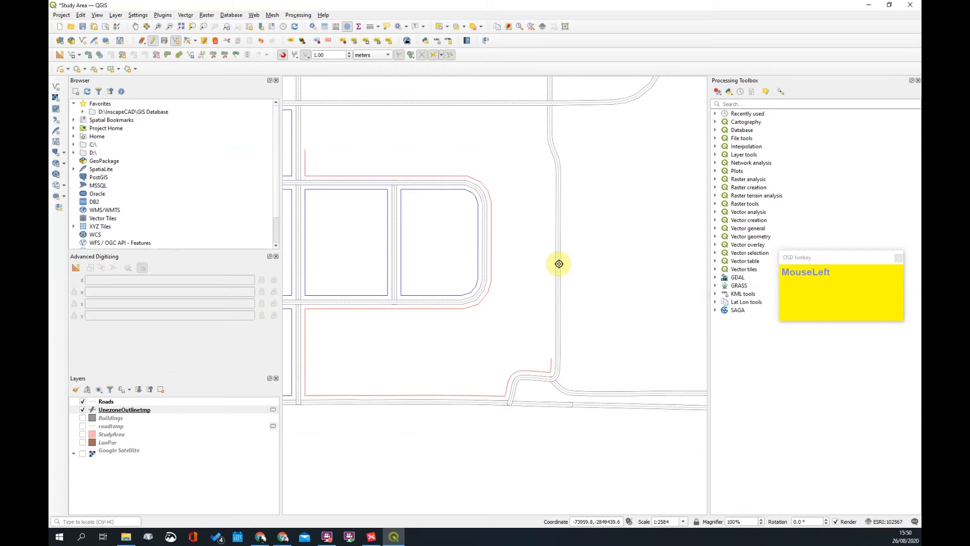
pyautogui.click(545, 115)
pyautogui.click(491, 104)
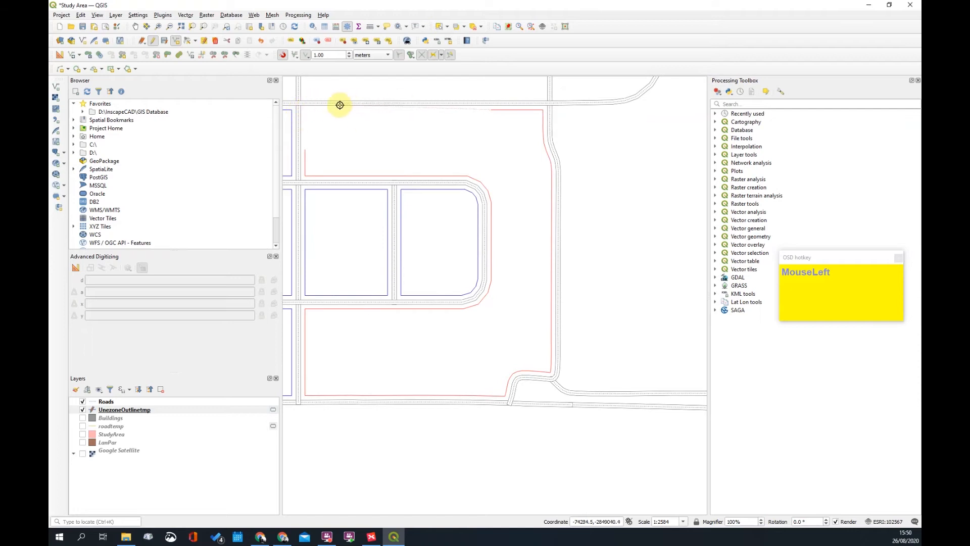
pyautogui.click(316, 103)
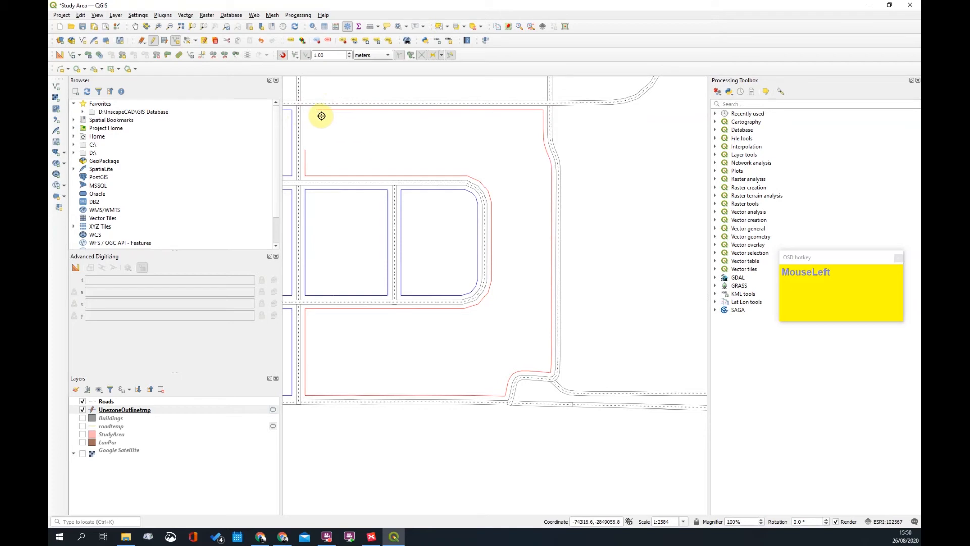
pyautogui.scroll(-1, 548, 227)
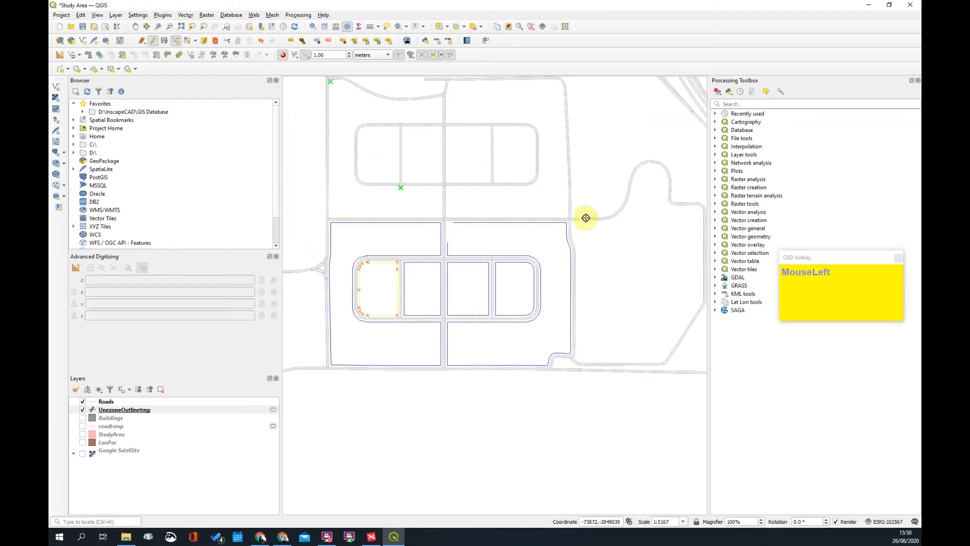
# Use Trim/Extend to join the eastern outer zone's north and west lines in its northwest corner
pyautogui.scroll(1, 555, 227)
pyautogui.scroll(-1, 545, 233)
pyautogui.scroll(2, 561, 240)
pyautogui.scroll(-2, 488, 286)
pyautogui.scroll(2, 454, 303)
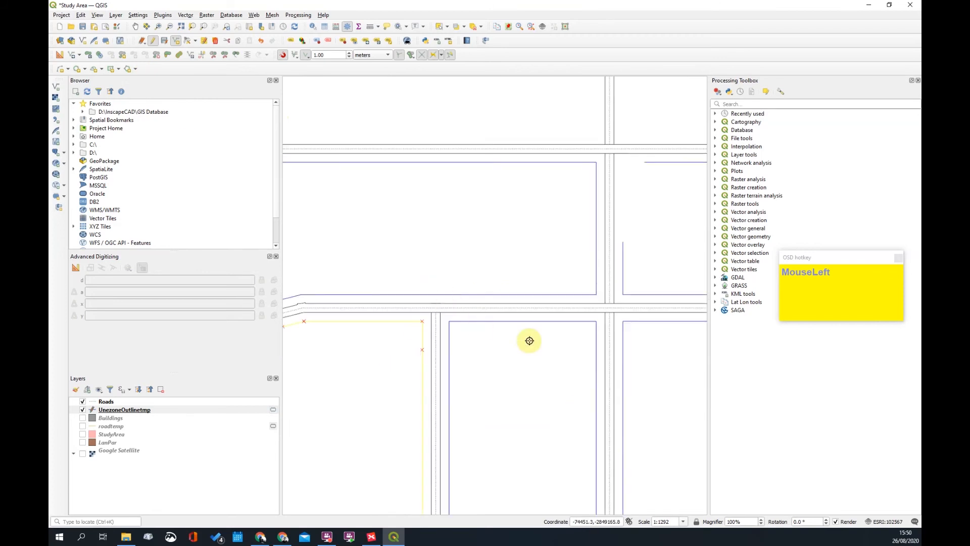
pyautogui.scroll(-1, 455, 304)
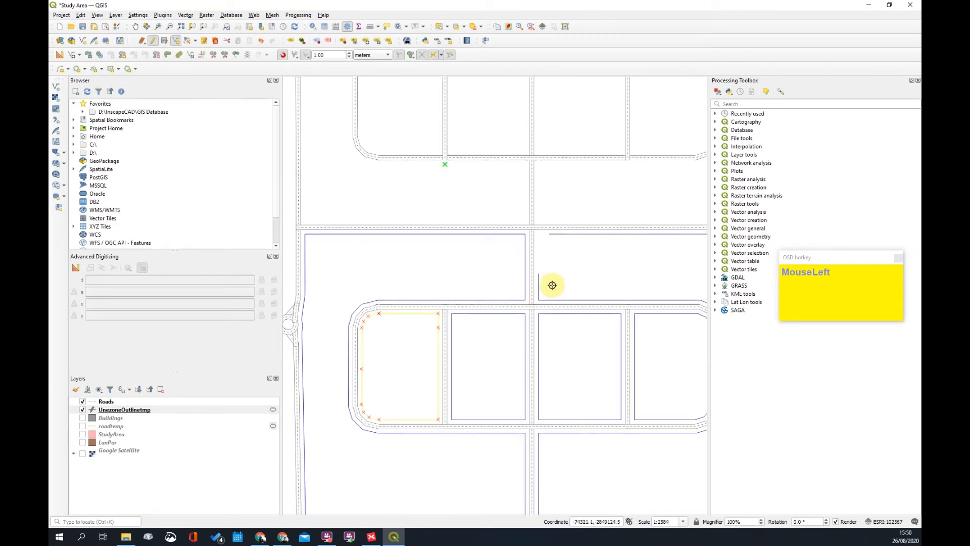
pyautogui.scroll(1, 551, 284)
pyautogui.scroll(1, 602, 198)
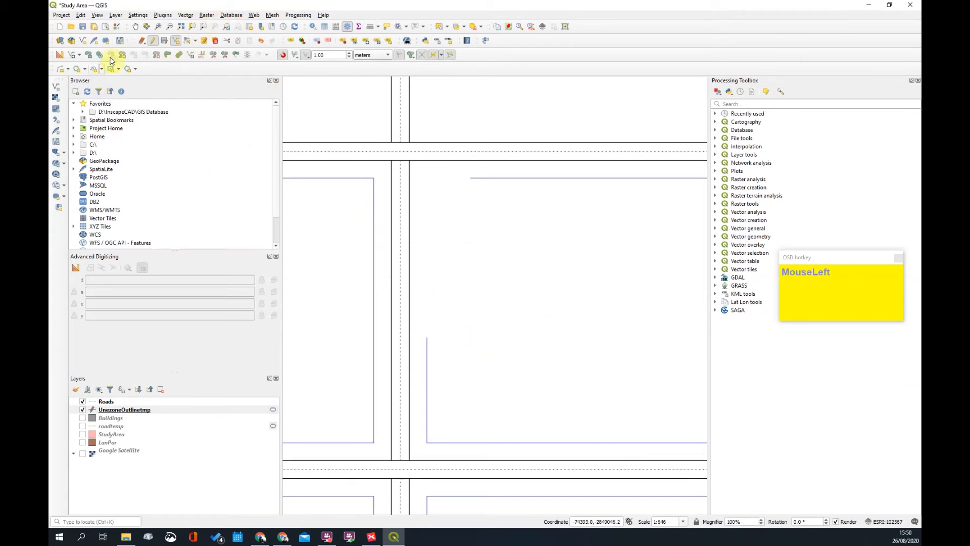
pyautogui.click(202, 55)
pyautogui.click(487, 179)
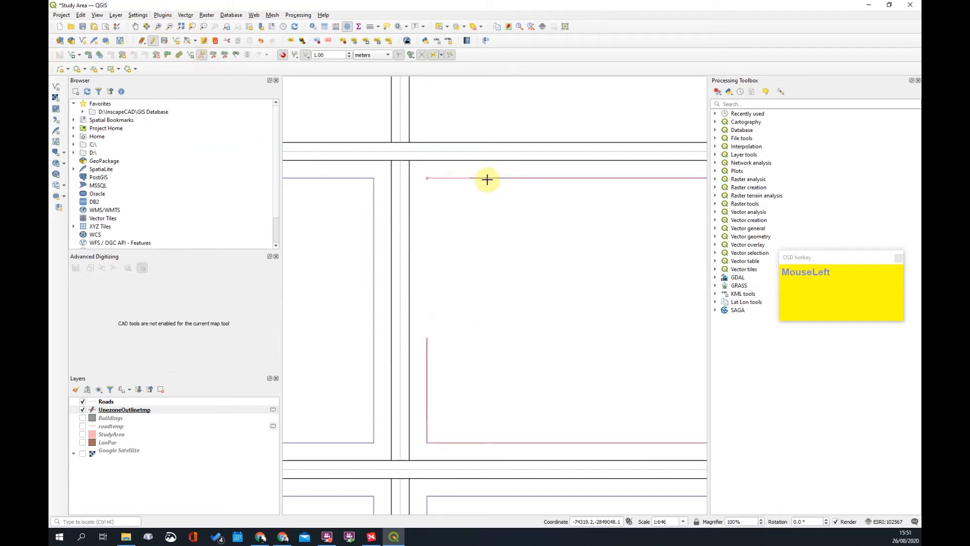
pyautogui.click(451, 177)
pyautogui.click(426, 338)
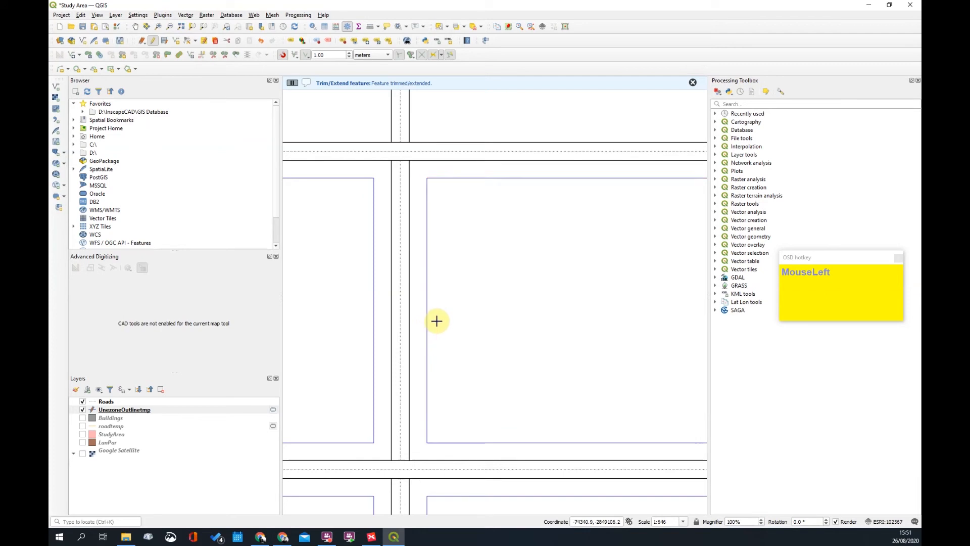
pyautogui.scroll(-3, 459, 238)
pyautogui.scroll(-1, 485, 217)
pyautogui.scroll(1, 531, 267)
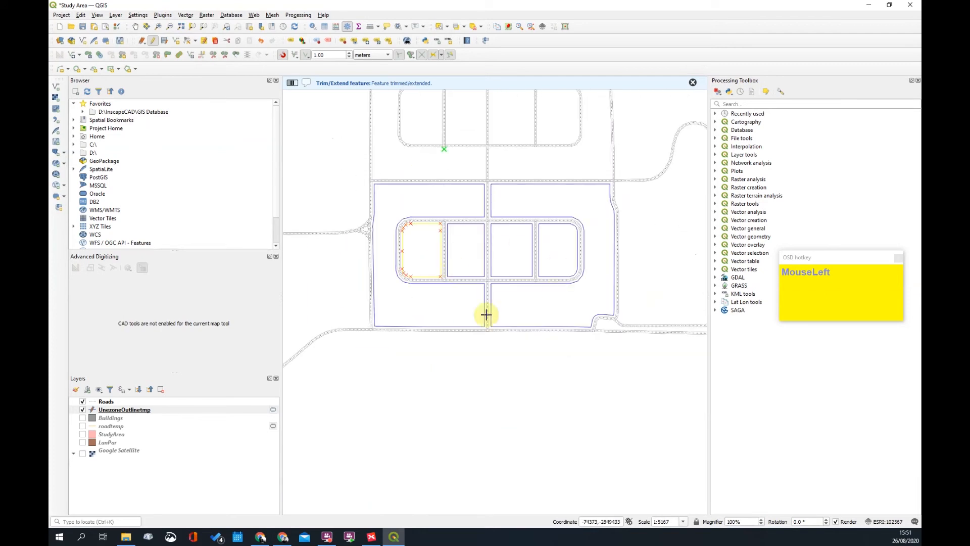
pyautogui.scroll(-1, 522, 232)
pyautogui.scroll(1, 521, 220)
pyautogui.moveTo(450, 269); pyautogui.dragTo(435, 225)
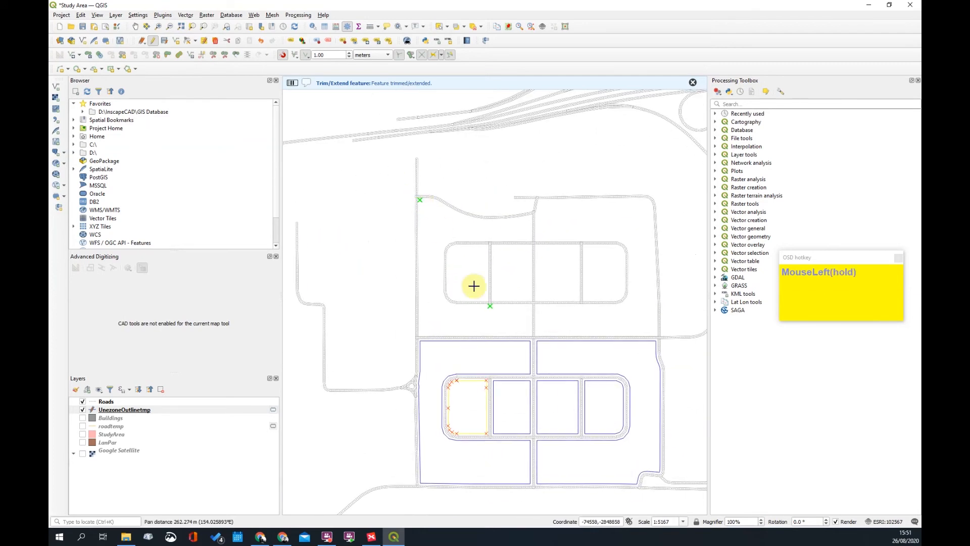
pyautogui.click(186, 42)
pyautogui.scroll(3, 516, 259)
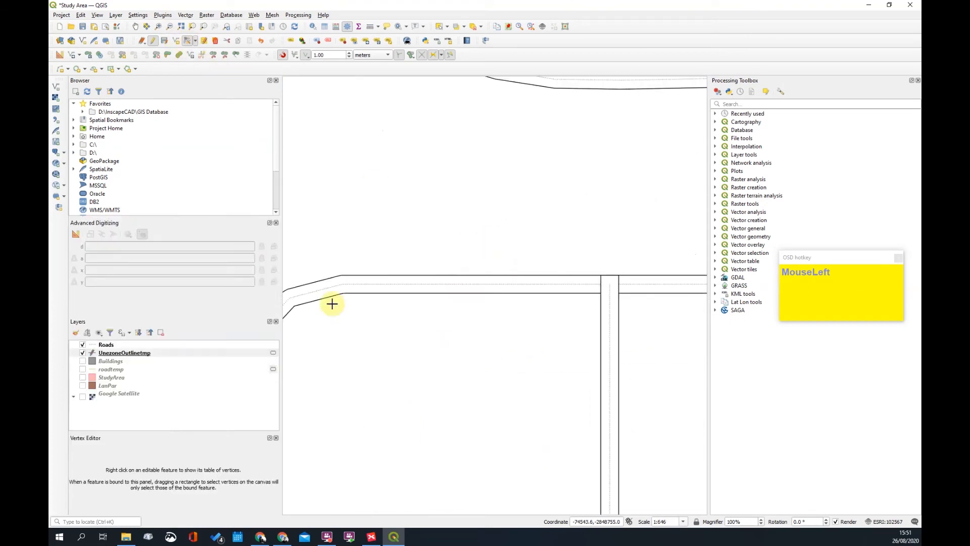
# Trace the offset line inside the northern loop's westernmost block, around its rounded west end, leaving the southeast corner open
pyautogui.scroll(-3, 516, 259)
pyautogui.scroll(2, 500, 349)
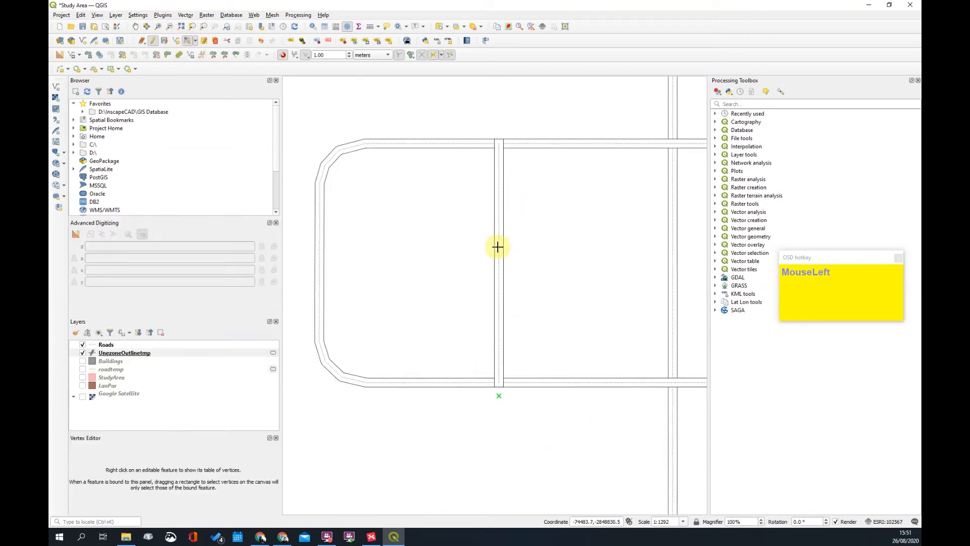
pyautogui.click(188, 43)
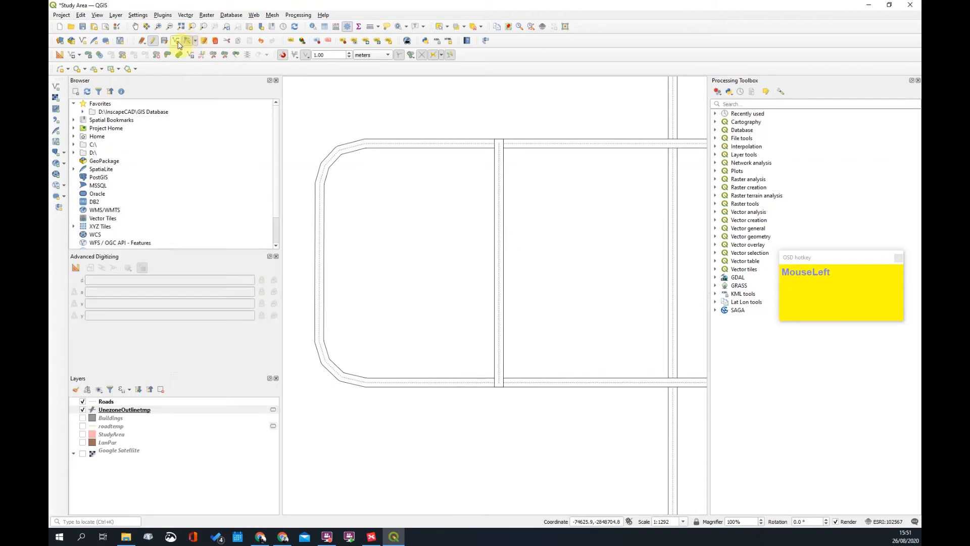
pyautogui.click(499, 249)
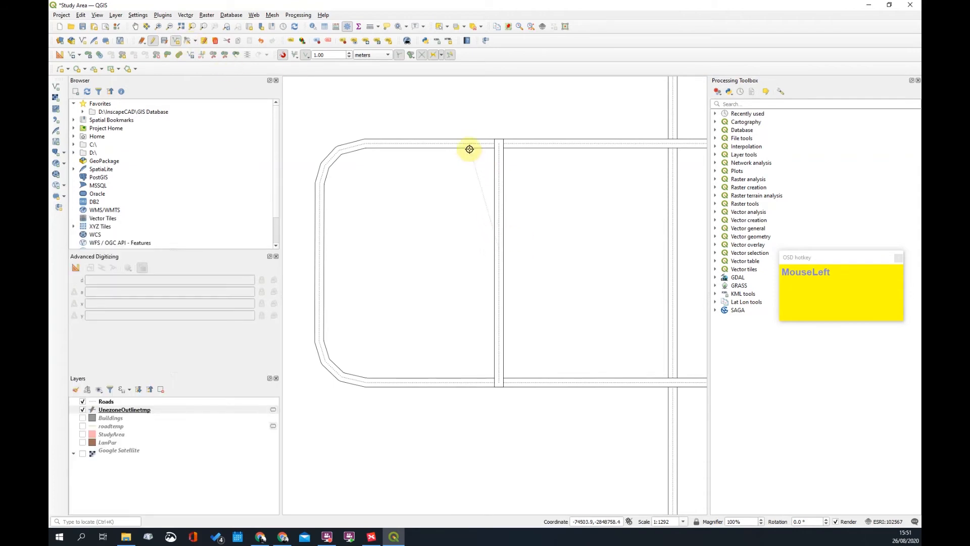
pyautogui.click(470, 157)
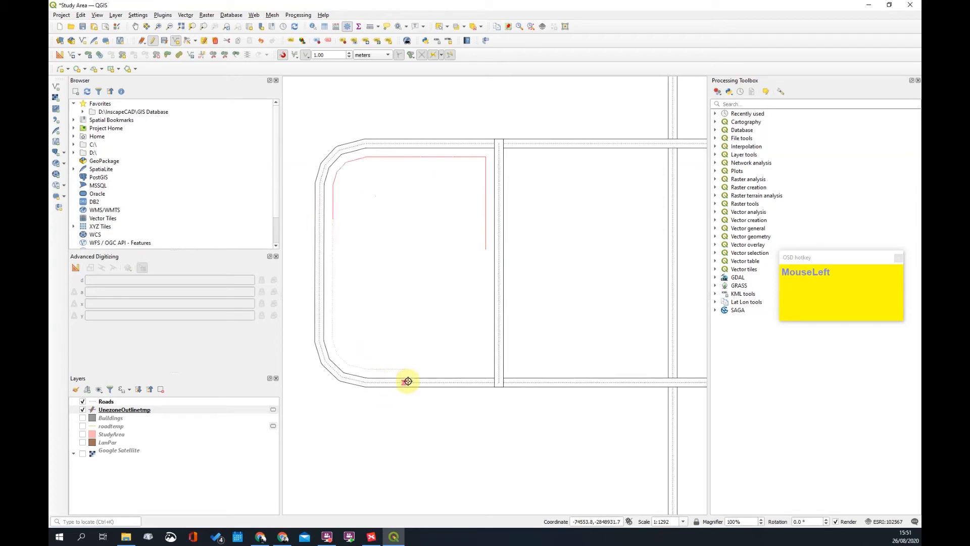
pyautogui.click(480, 380)
pyautogui.rightClick(451, 291)
# Trace the offset line around the northern loop's second block from the west, leaving its northeast corner open
pyautogui.scroll(-1, 432, 278)
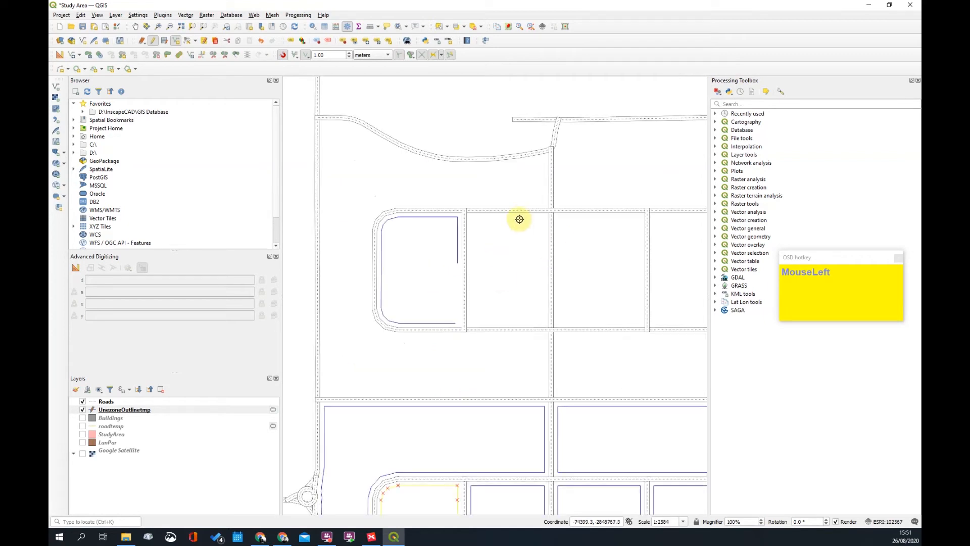
pyautogui.click(527, 209)
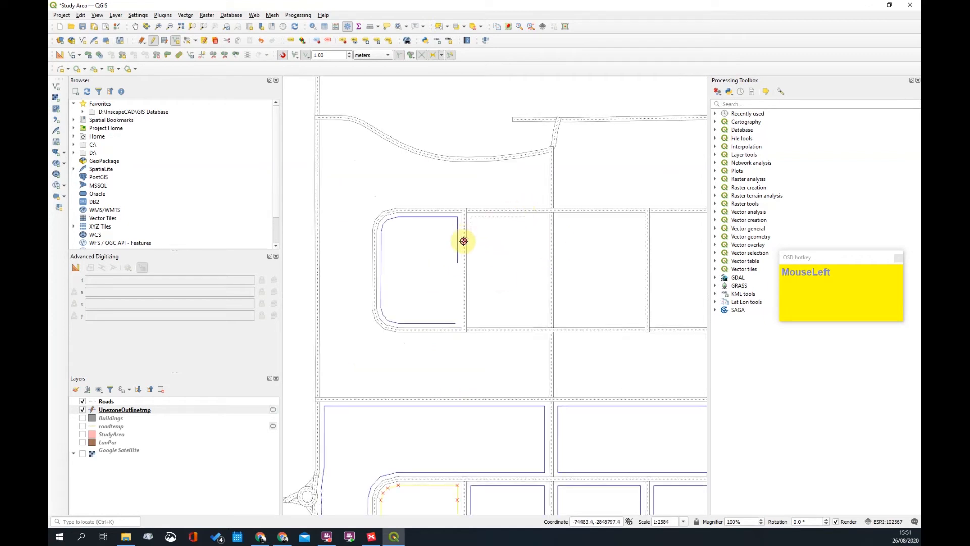
pyautogui.click(465, 316)
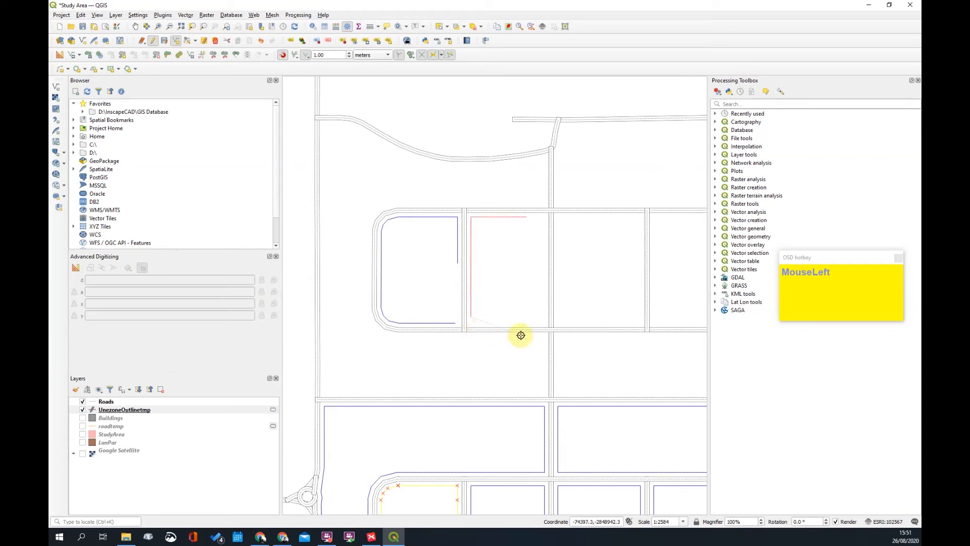
pyautogui.click(525, 328)
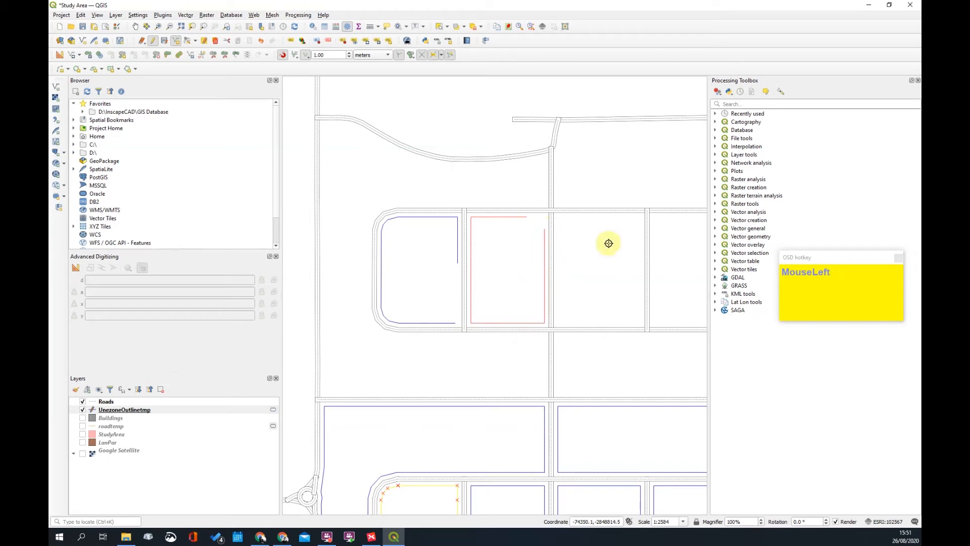
# Trace the offset line around the northern loop's third block, just east of the central road, leaving its southeast corner open
pyautogui.scroll(1, 662, 251)
pyautogui.click(630, 227)
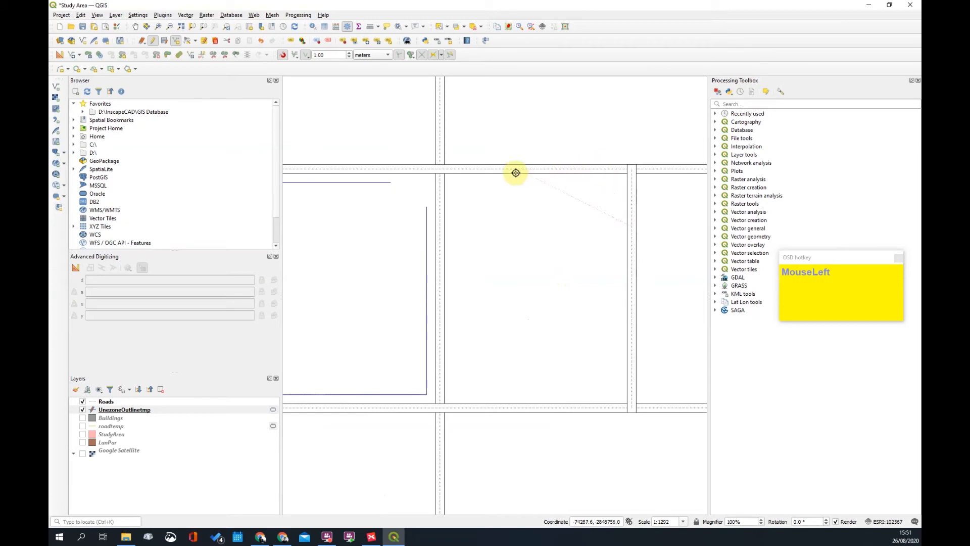
pyautogui.click(460, 169)
pyautogui.click(452, 277)
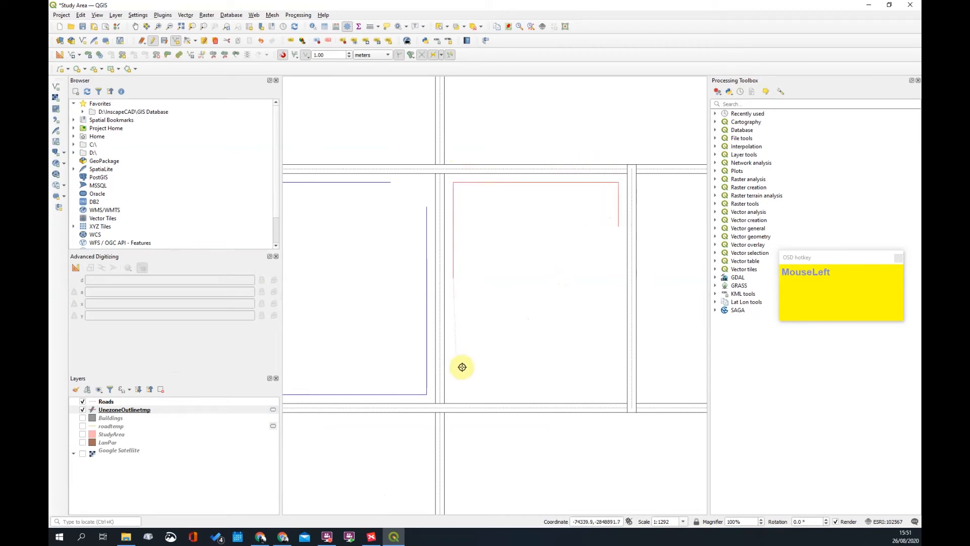
pyautogui.click(617, 407)
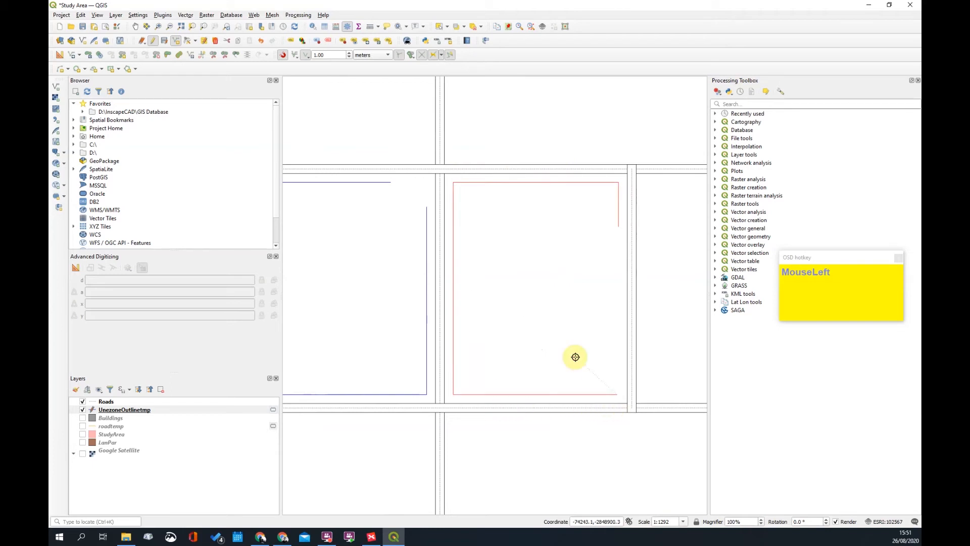
pyautogui.rightClick(567, 329)
# Trace the offset line inside the northern loop's easternmost block, around its rounded east end, leaving the southwest corner open
pyautogui.scroll(-2, 498, 290)
pyautogui.scroll(1, 537, 297)
pyautogui.scroll(1, 439, 329)
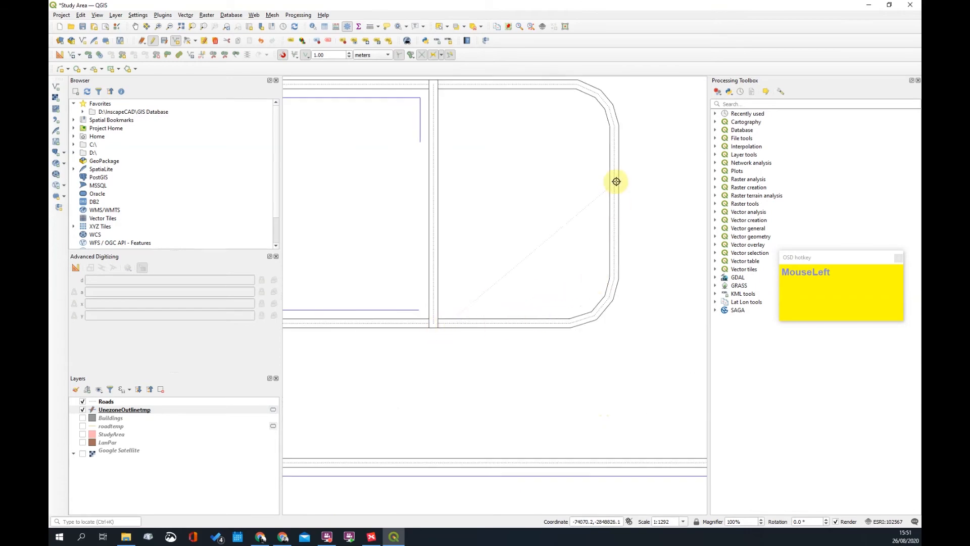
pyautogui.click(613, 197)
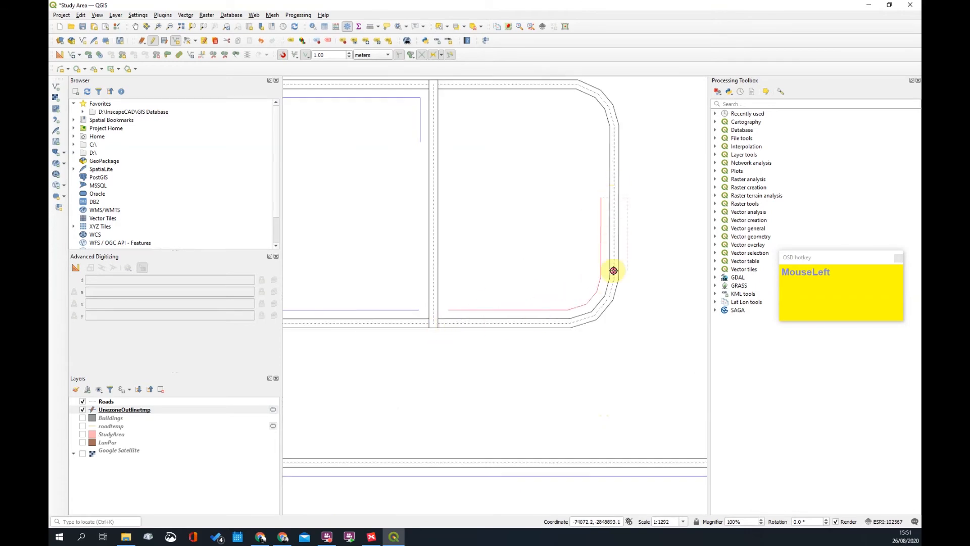
pyautogui.click(519, 83)
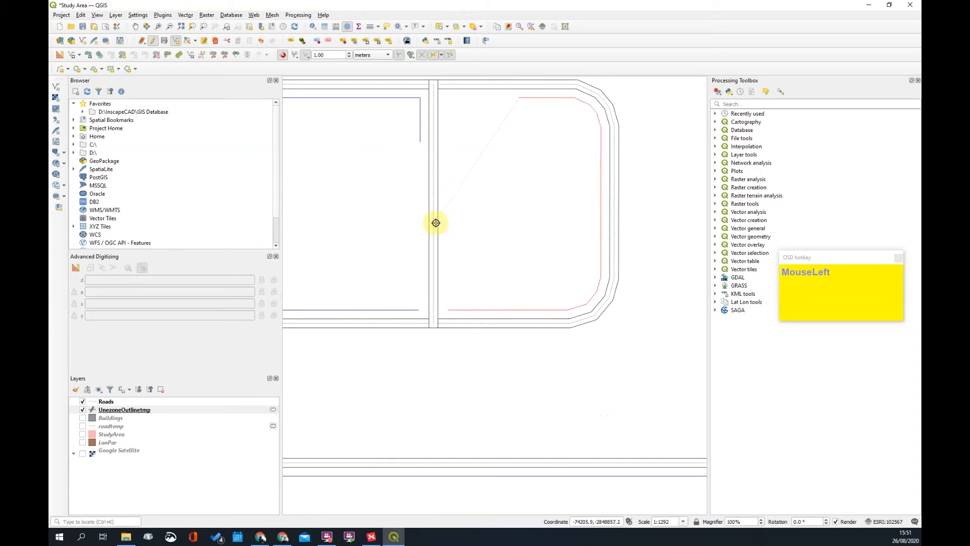
pyautogui.rightClick(434, 274)
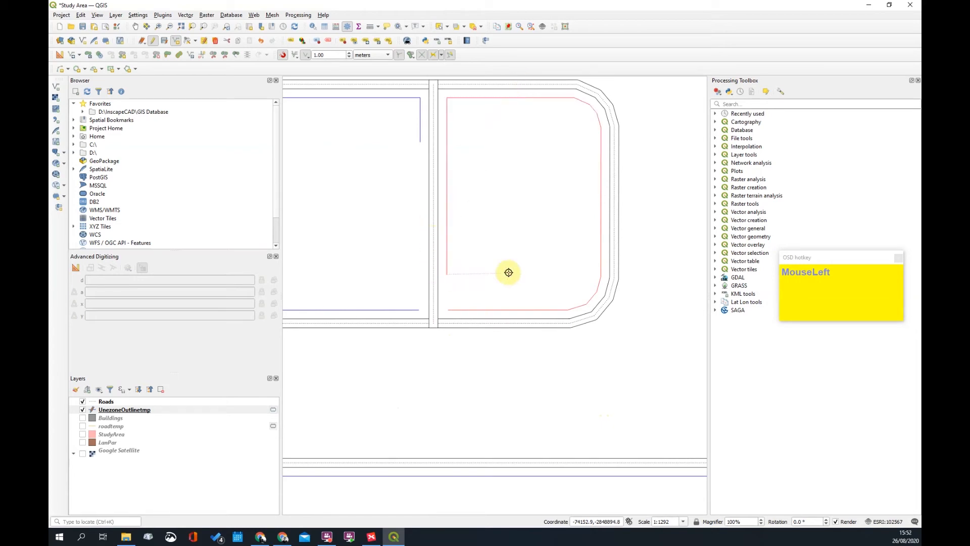
pyautogui.scroll(-2, 616, 254)
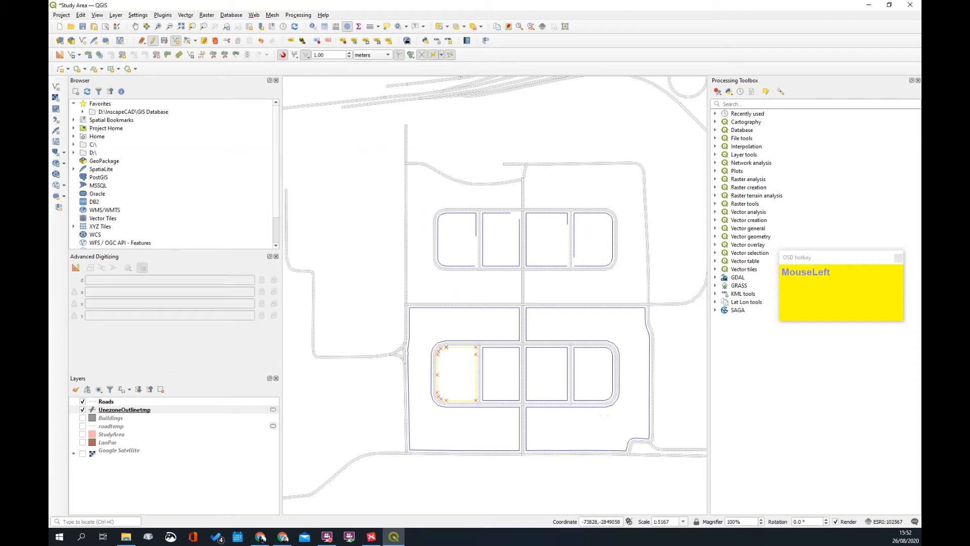
pyautogui.click(282, 537)
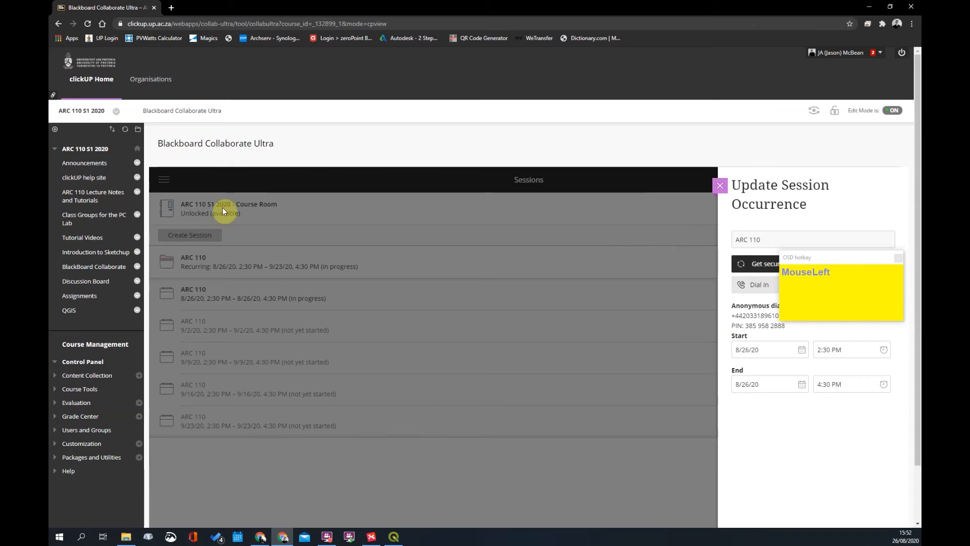
pyautogui.click(868, 10)
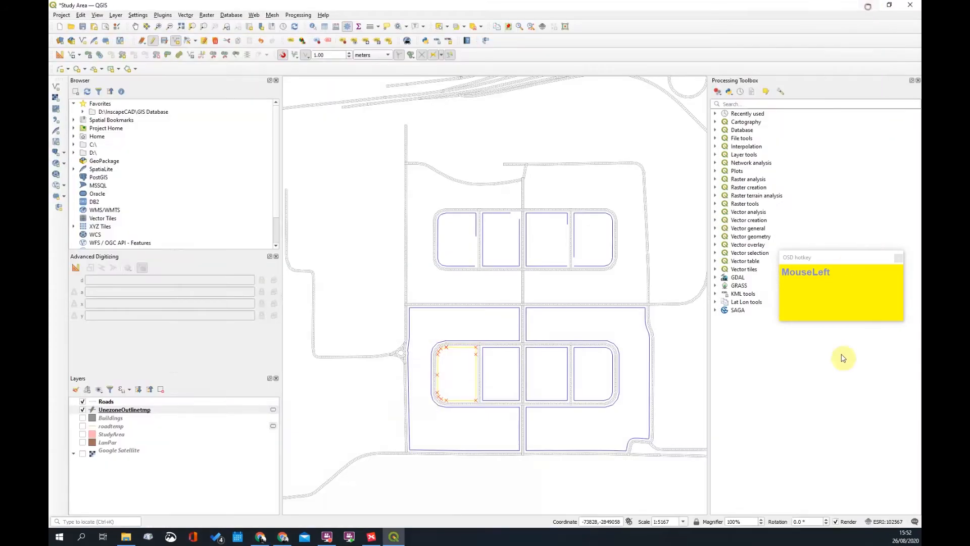
# Start the northeastern outer zone trace along the north side of the road between the two loops and up the east road
pyautogui.scroll(1, 562, 222)
pyautogui.scroll(-1, 599, 329)
pyautogui.scroll(1, 368, 373)
pyautogui.scroll(-2, 497, 332)
pyautogui.scroll(1, 497, 331)
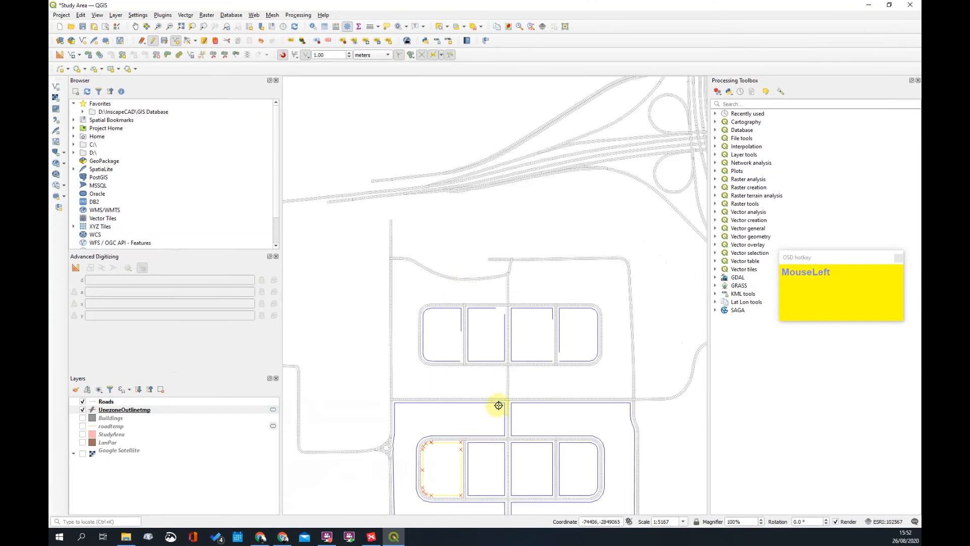
pyautogui.scroll(2, 465, 415)
pyautogui.scroll(-1, 444, 389)
pyautogui.scroll(-1, 550, 343)
pyautogui.scroll(2, 581, 359)
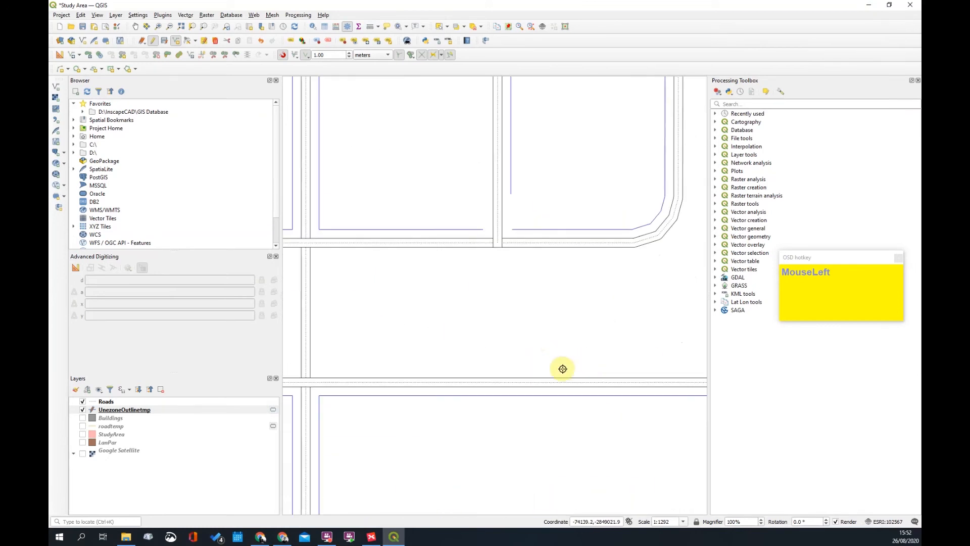
pyautogui.scroll(-2, 515, 382)
pyautogui.scroll(2, 595, 342)
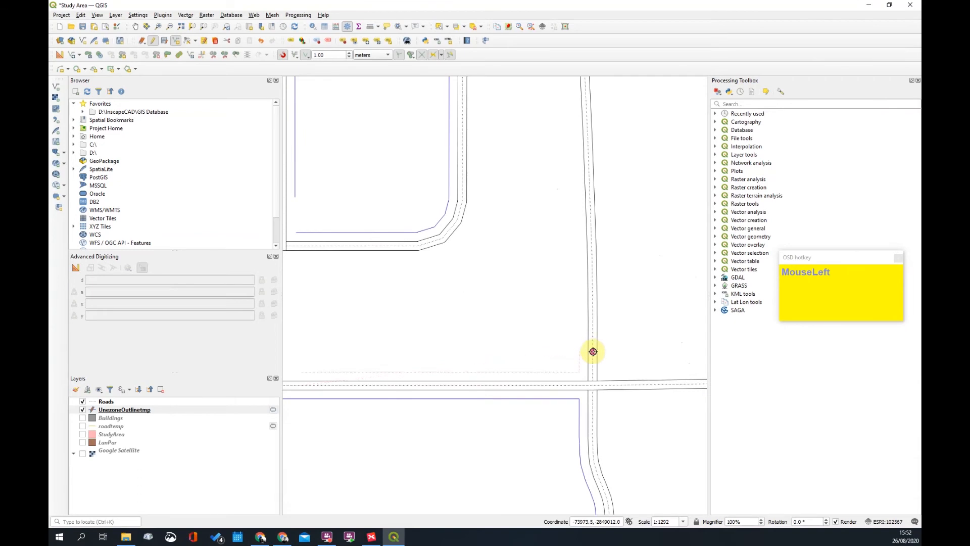
pyautogui.scroll(-2, 600, 353)
pyautogui.scroll(2, 612, 288)
pyautogui.click(607, 239)
# Continue the northeastern outer trace west along the north road and down the short link road toward the central road junction
pyautogui.scroll(-2, 660, 234)
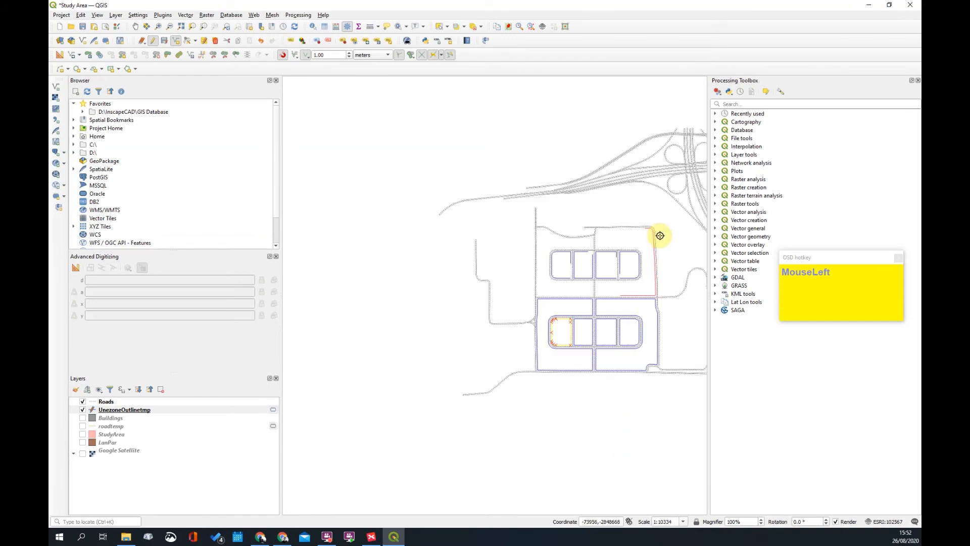
pyautogui.scroll(2, 589, 234)
pyautogui.click(578, 223)
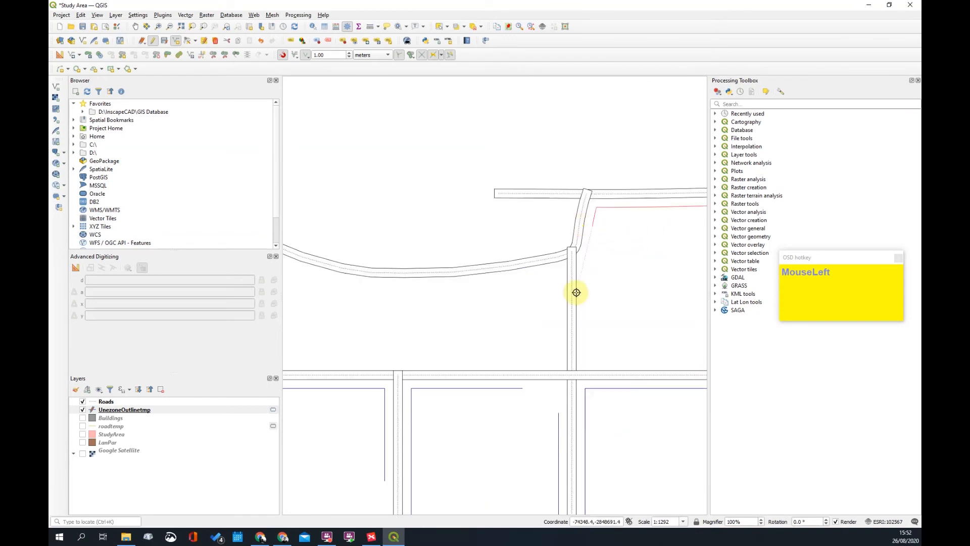
pyautogui.scroll(2, 569, 262)
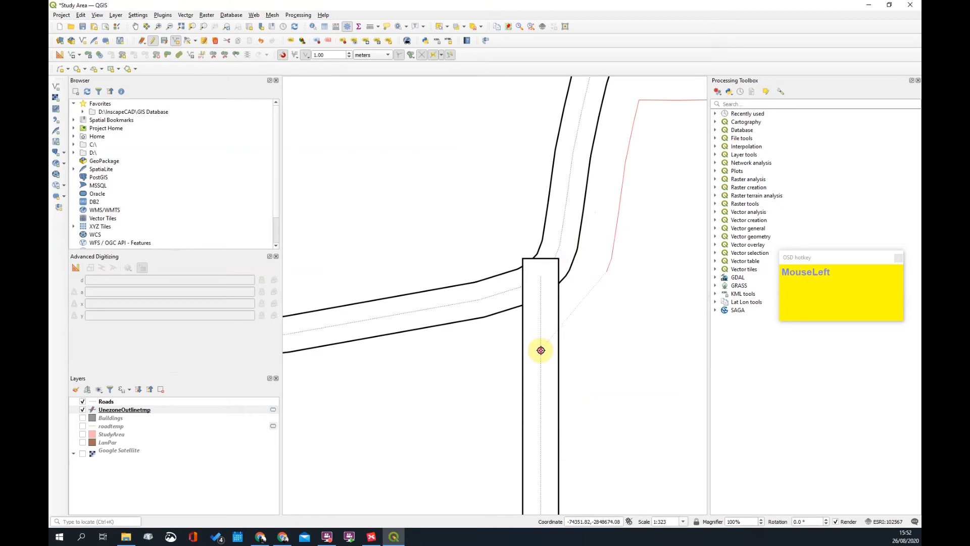
pyautogui.scroll(-2, 540, 350)
pyautogui.scroll(3, 544, 339)
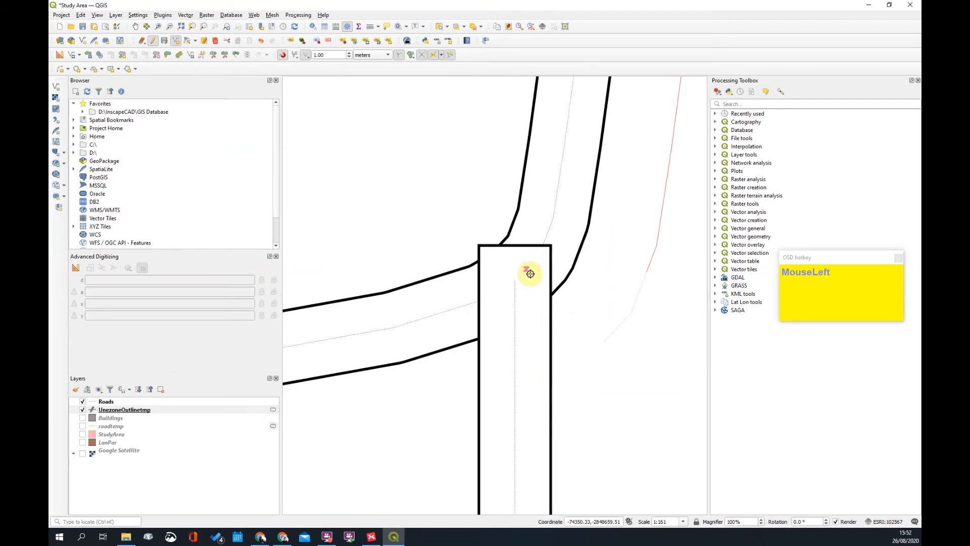
pyautogui.click(516, 398)
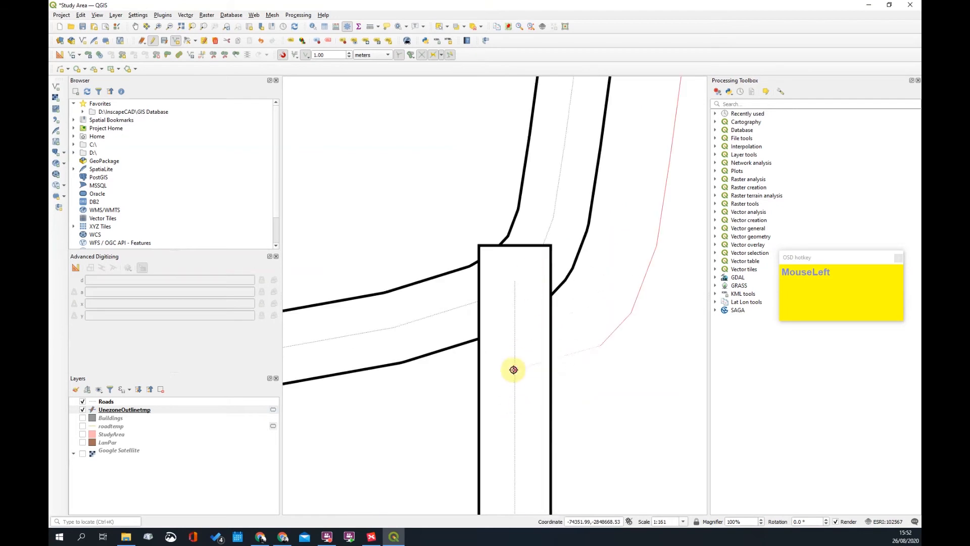
# Extend the northeastern outer trace's curved end to the central road's edge at the link road junction and finish the line
pyautogui.scroll(-3, 516, 406)
pyautogui.scroll(2, 513, 401)
pyautogui.scroll(-2, 512, 399)
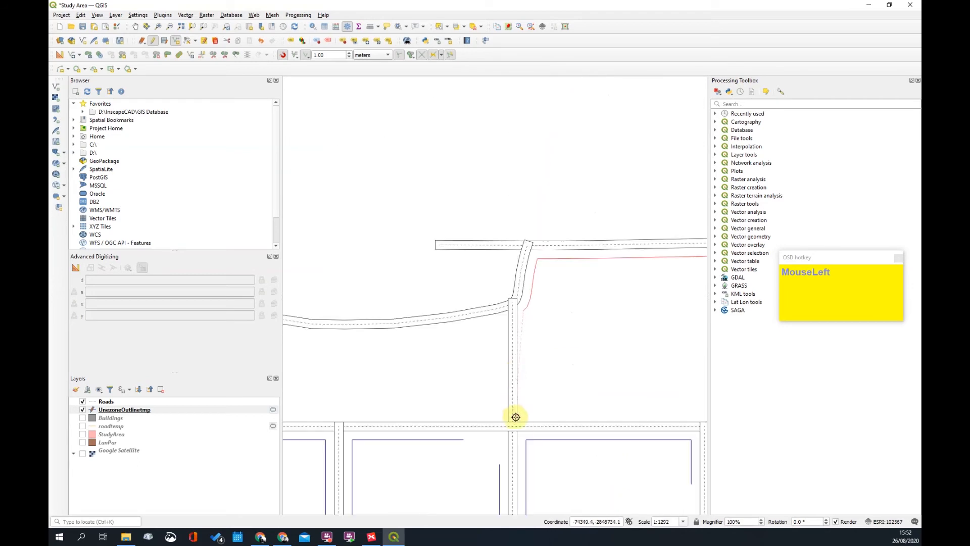
pyautogui.scroll(3, 515, 349)
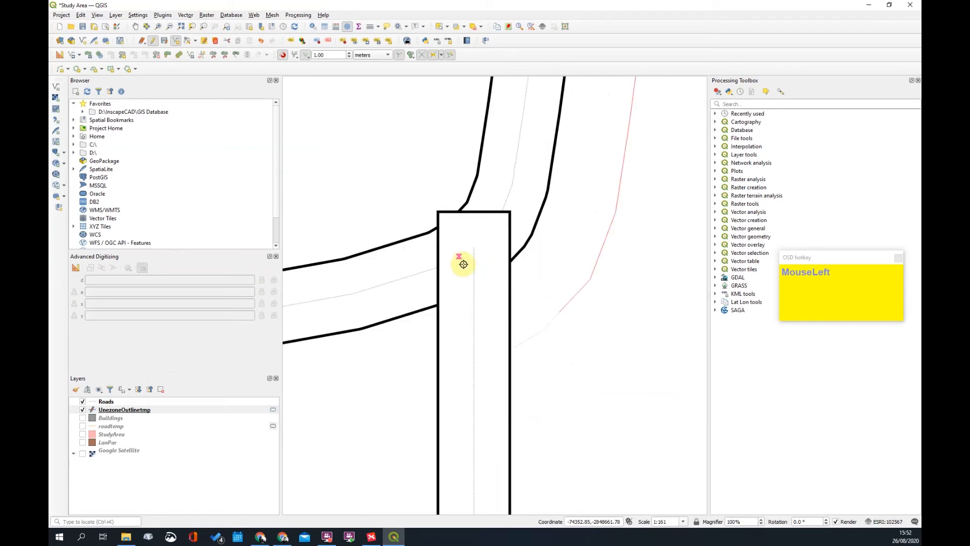
pyautogui.scroll(-2, 478, 404)
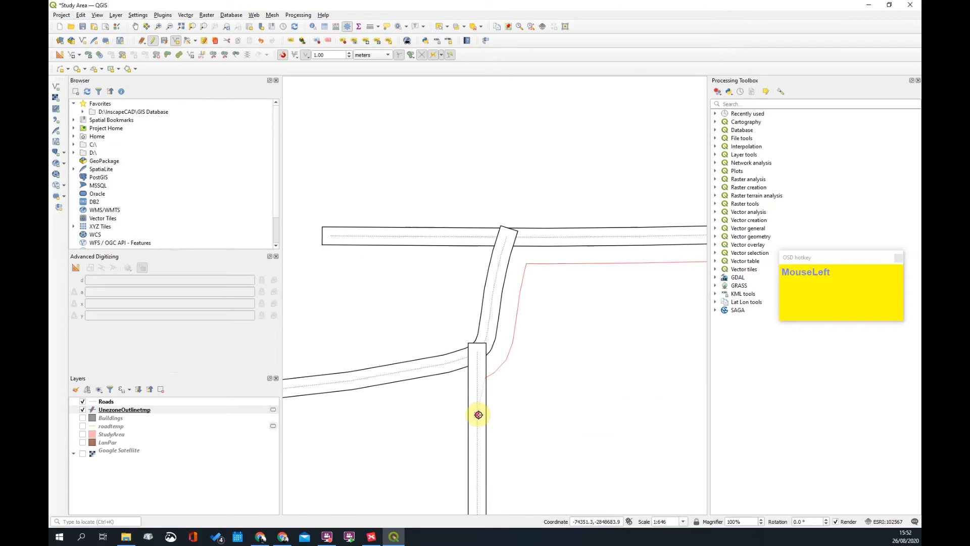
pyautogui.scroll(-2, 477, 437)
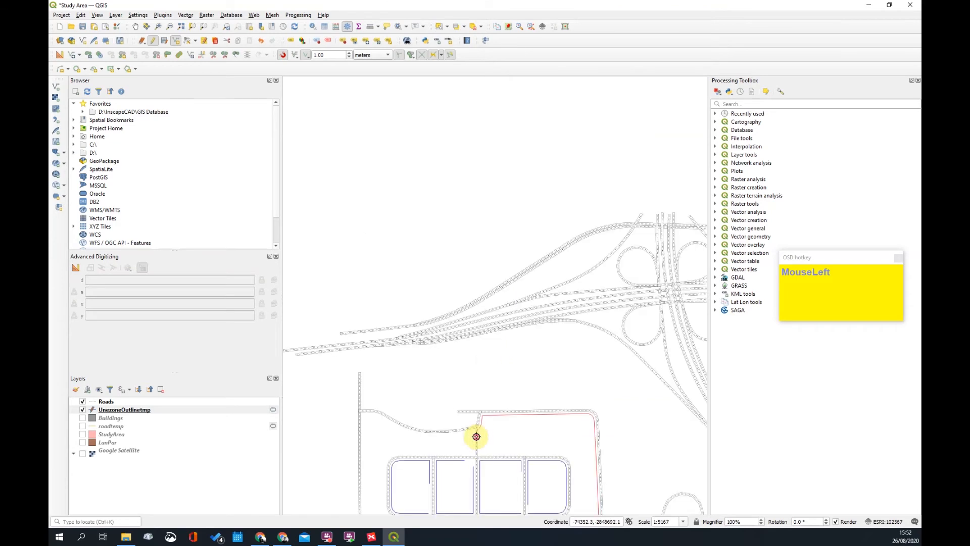
pyautogui.scroll(-1, 489, 394)
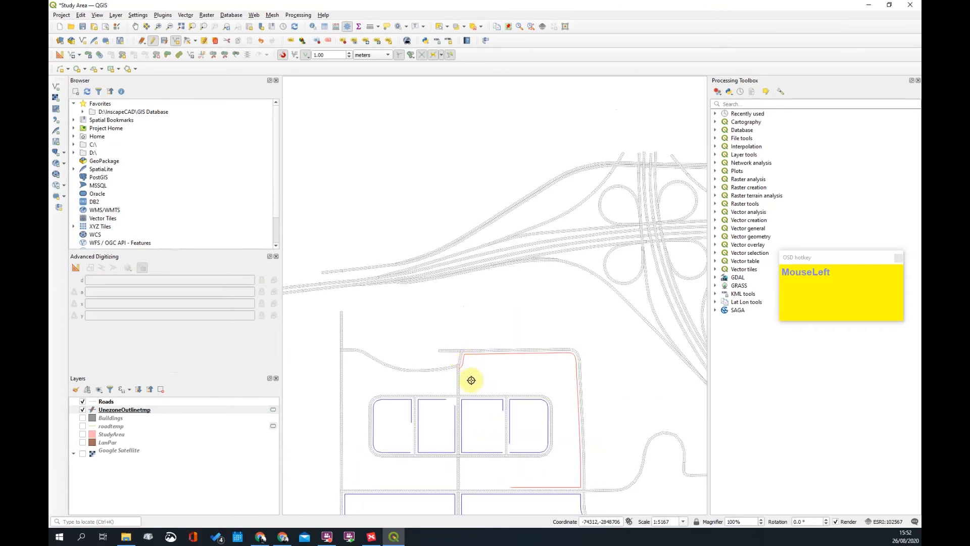
# Start the northeastern outer zone's inner trace along the central road's east side, the northern loop's north side and its rounded northeast corner
pyautogui.scroll(2, 469, 382)
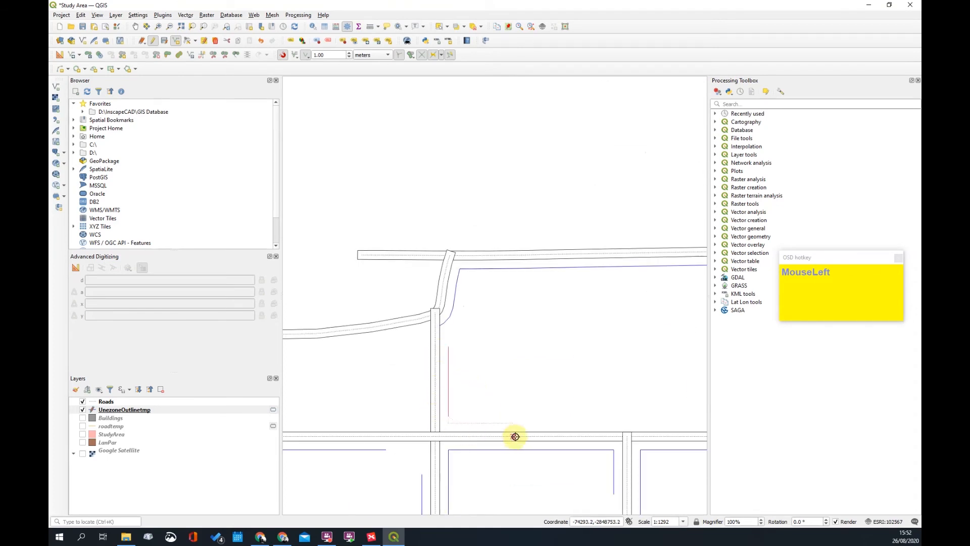
pyautogui.scroll(-2, 493, 342)
pyautogui.scroll(2, 567, 377)
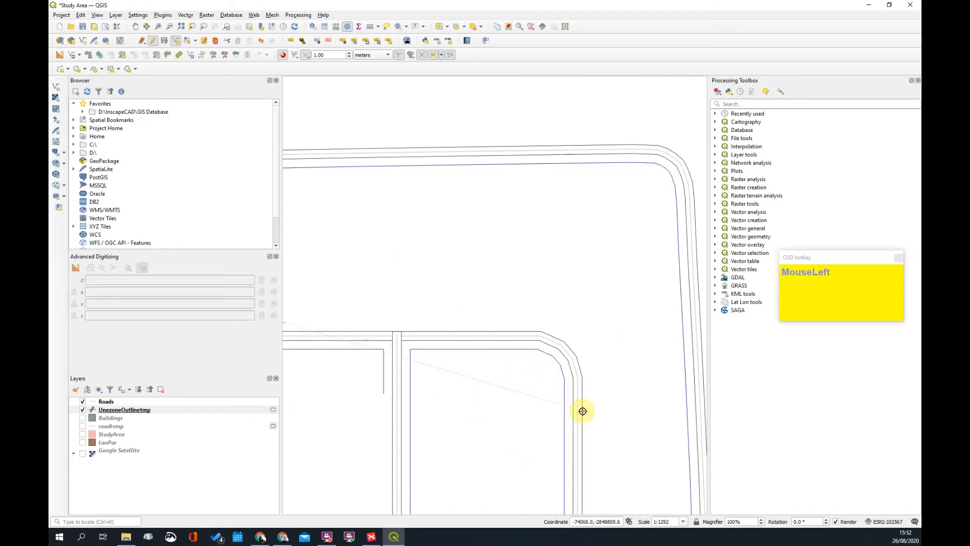
pyautogui.scroll(-2, 581, 394)
pyautogui.scroll(2, 567, 390)
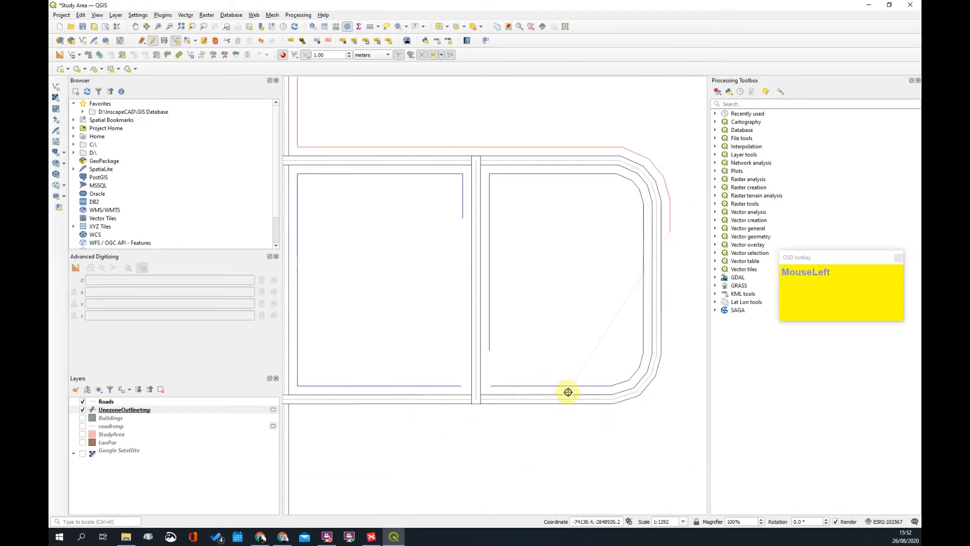
# Continue the inner trace around the northern loop's southeast corner, west along its south side and down the central road, and finish the line
pyautogui.scroll(-2, 555, 348)
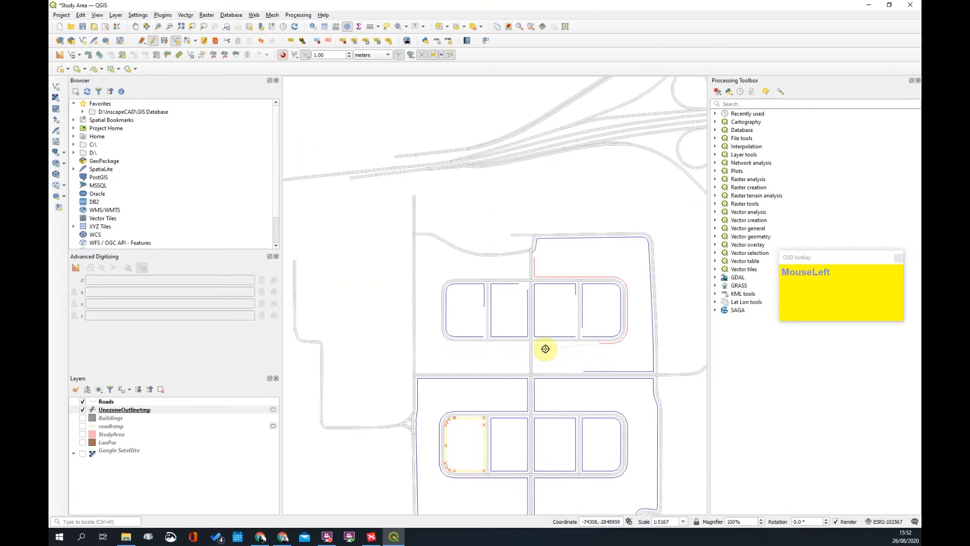
pyautogui.scroll(1, 518, 356)
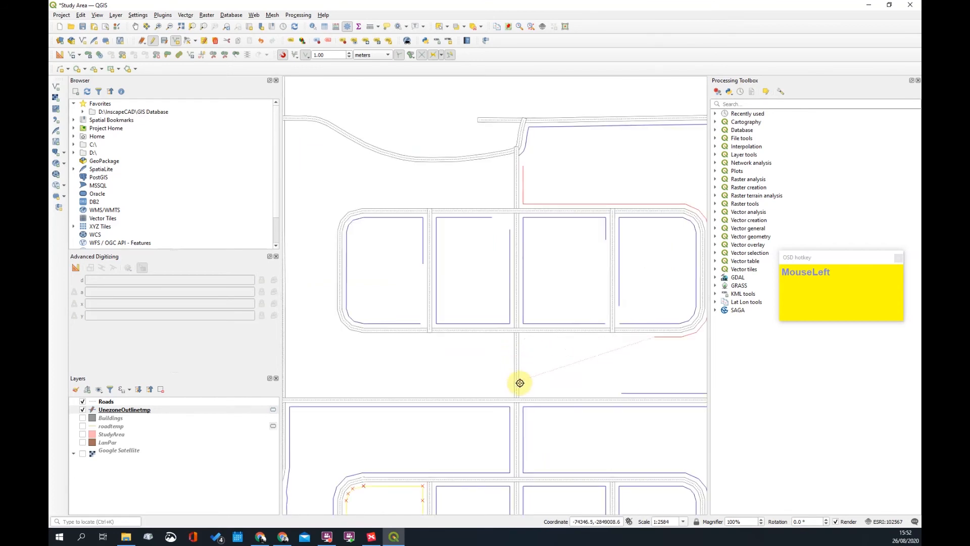
pyautogui.scroll(-1, 537, 367)
pyautogui.scroll(1, 589, 372)
pyautogui.scroll(-1, 602, 358)
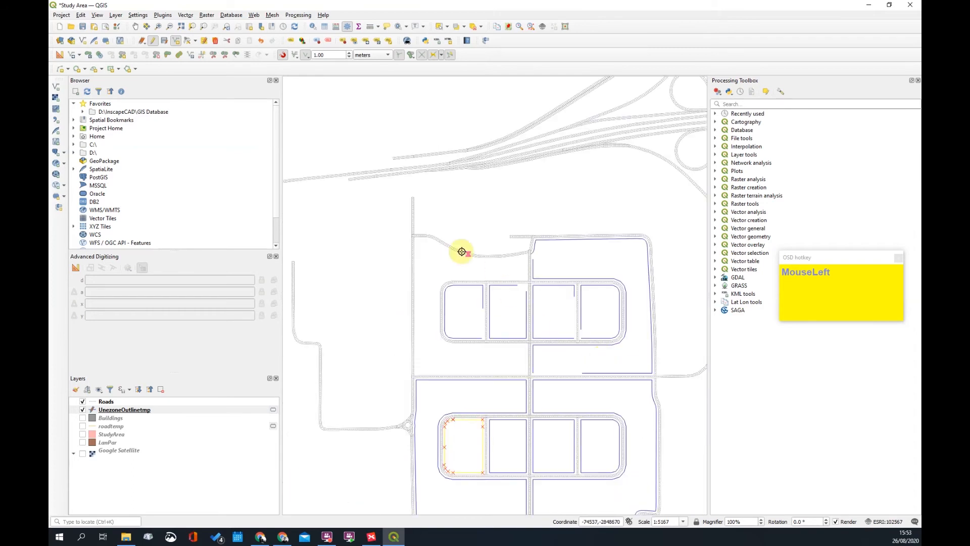
# Trace a short offset line along the central road's west side, from the northern loop up to the curved northwest road
pyautogui.scroll(2, 490, 253)
pyautogui.scroll(-2, 512, 269)
pyautogui.scroll(2, 520, 273)
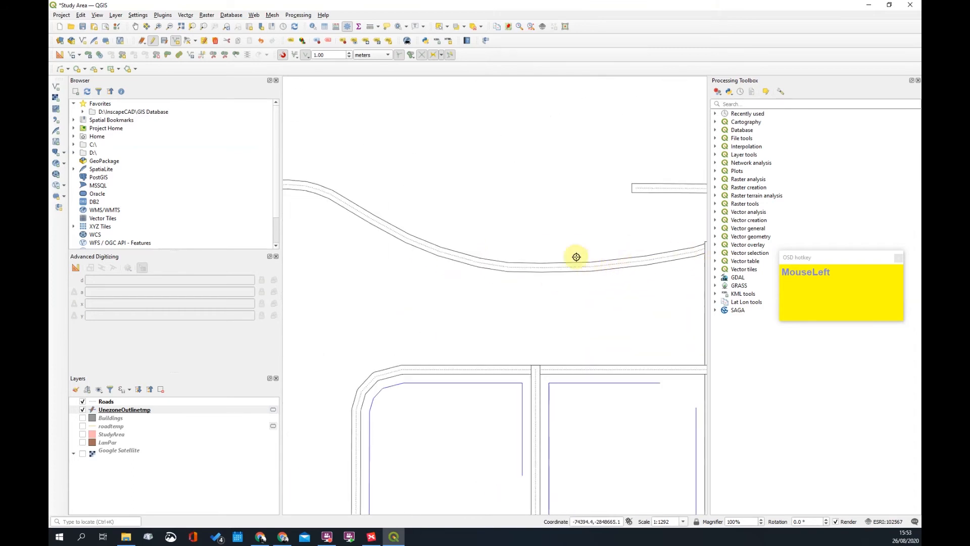
pyautogui.scroll(-3, 666, 255)
pyautogui.scroll(2, 589, 264)
pyautogui.scroll(2, 574, 281)
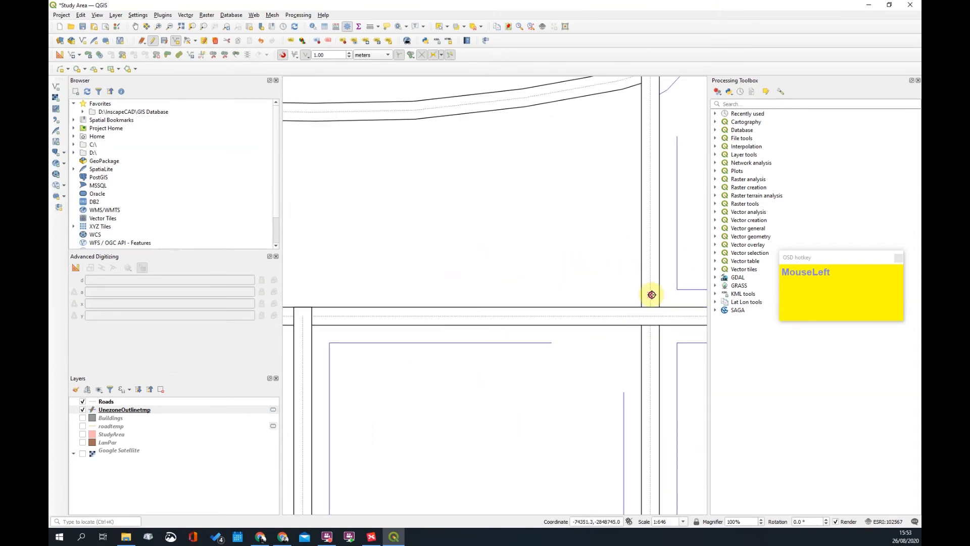
pyautogui.scroll(-1, 658, 243)
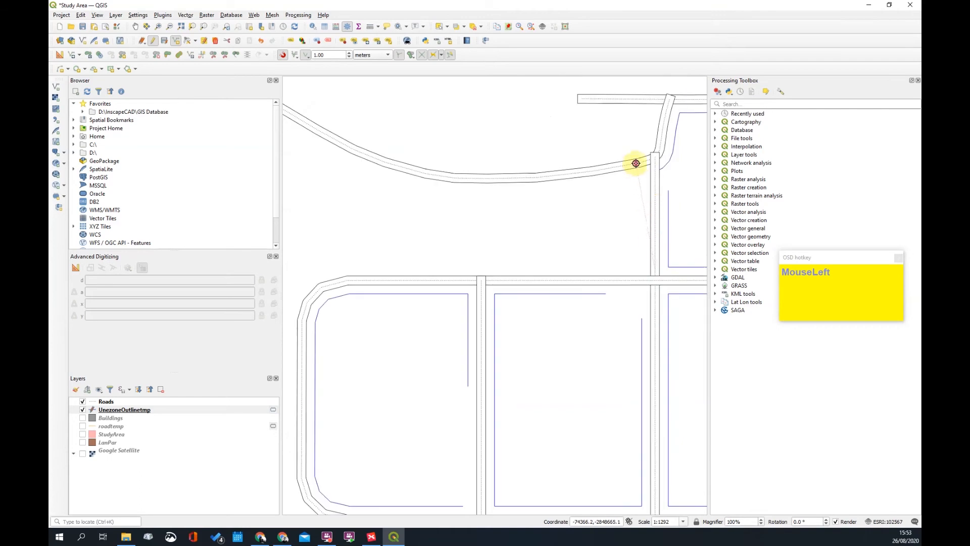
pyautogui.click(655, 180)
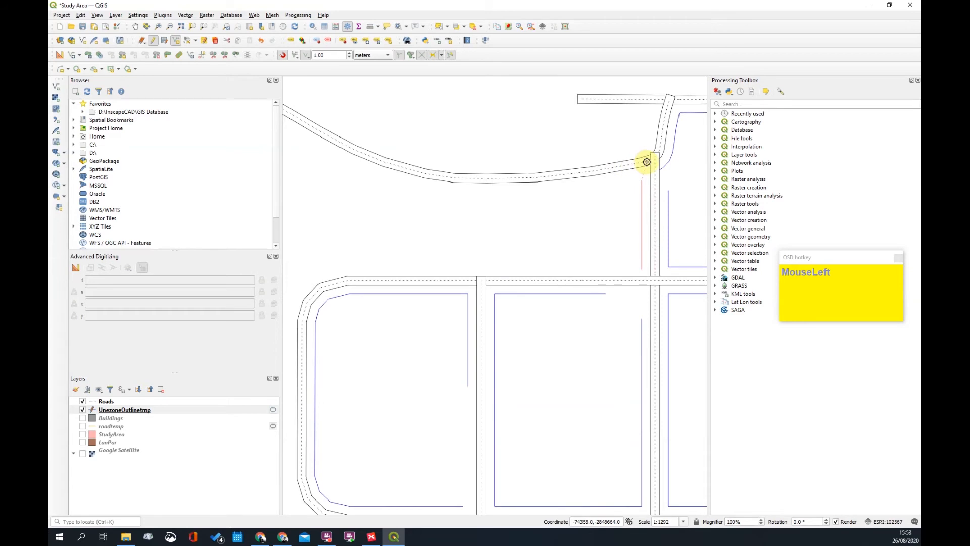
pyautogui.scroll(2, 644, 161)
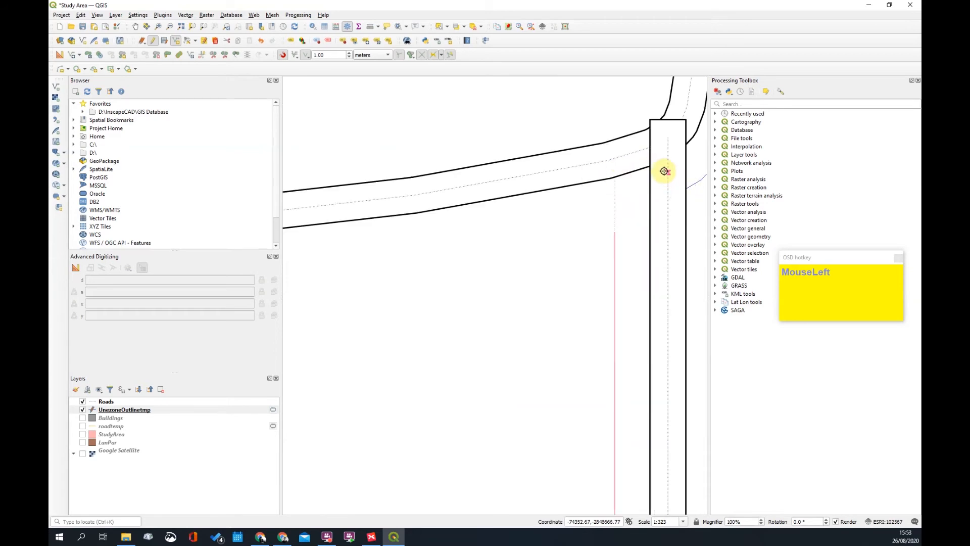
pyautogui.scroll(-2, 583, 165)
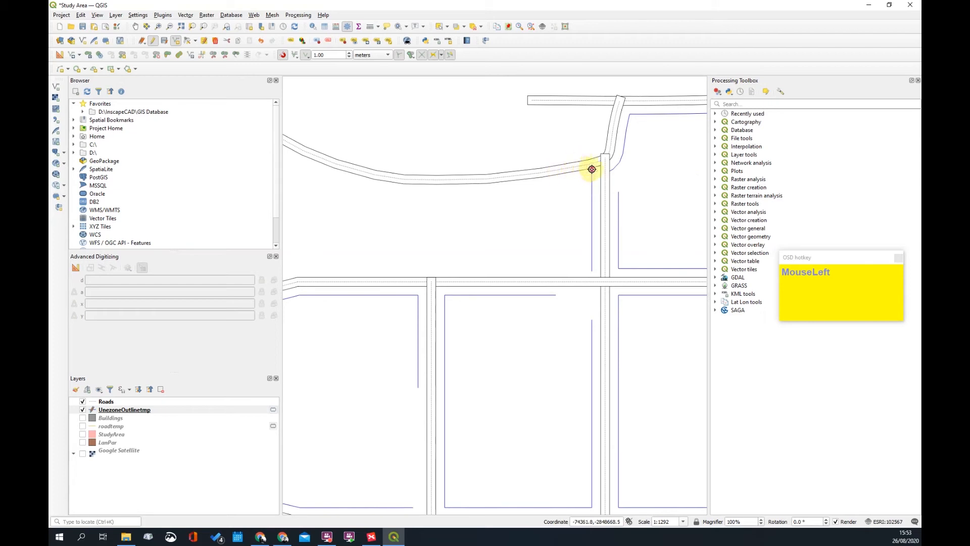
# Trace the offset line along the south side of the curved northwest road, from the central road toward the west road
pyautogui.scroll(-2, 539, 186)
pyautogui.scroll(2, 535, 187)
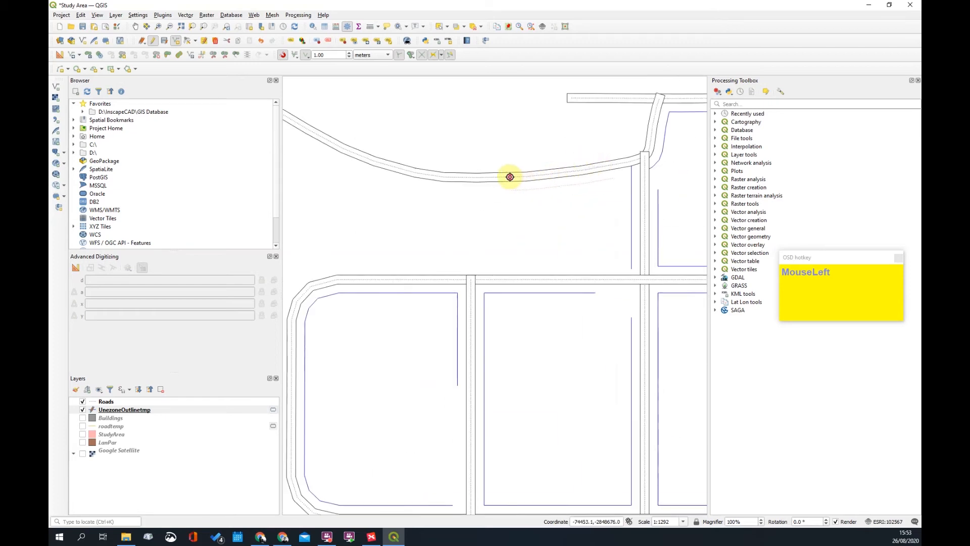
pyautogui.scroll(-2, 566, 196)
pyautogui.scroll(2, 513, 180)
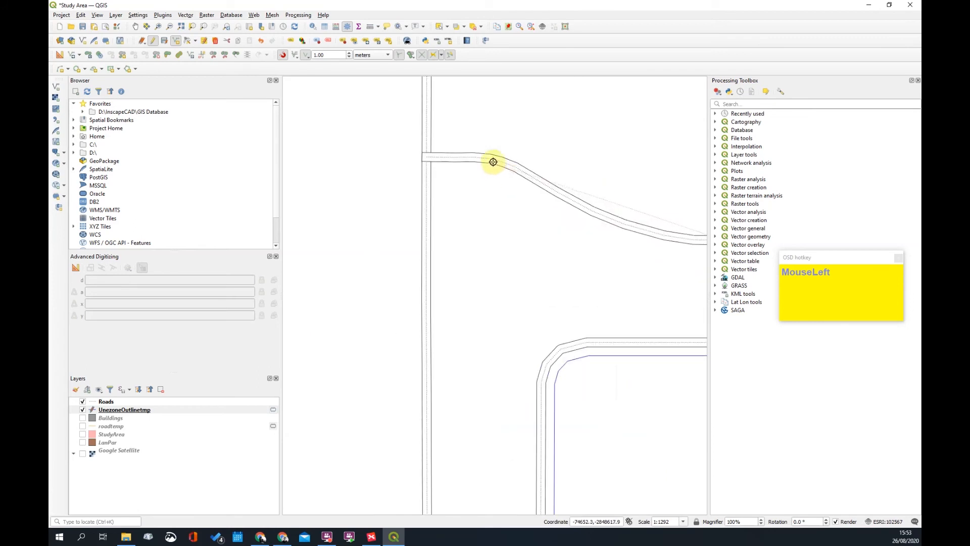
pyautogui.click(458, 157)
# Try to continue the curved road's offset line down the west road to the road between the two loops
pyautogui.click(439, 229)
pyautogui.scroll(-2, 440, 230)
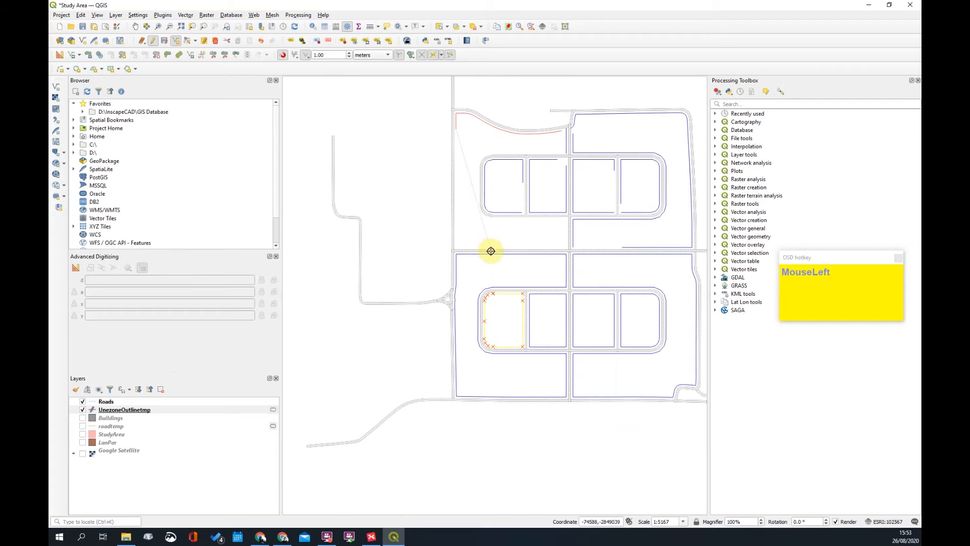
pyautogui.scroll(1, 491, 251)
pyautogui.click(469, 248)
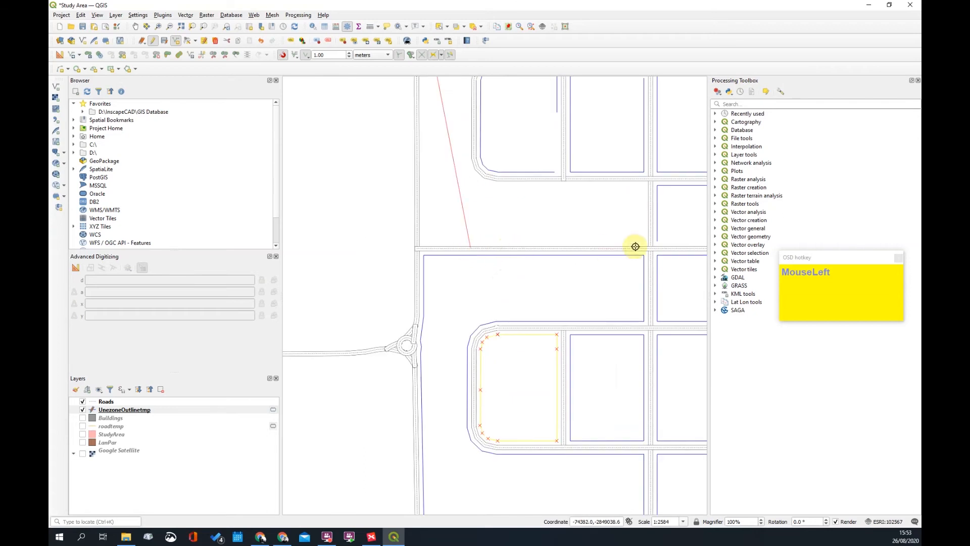
pyautogui.scroll(-1, 548, 235)
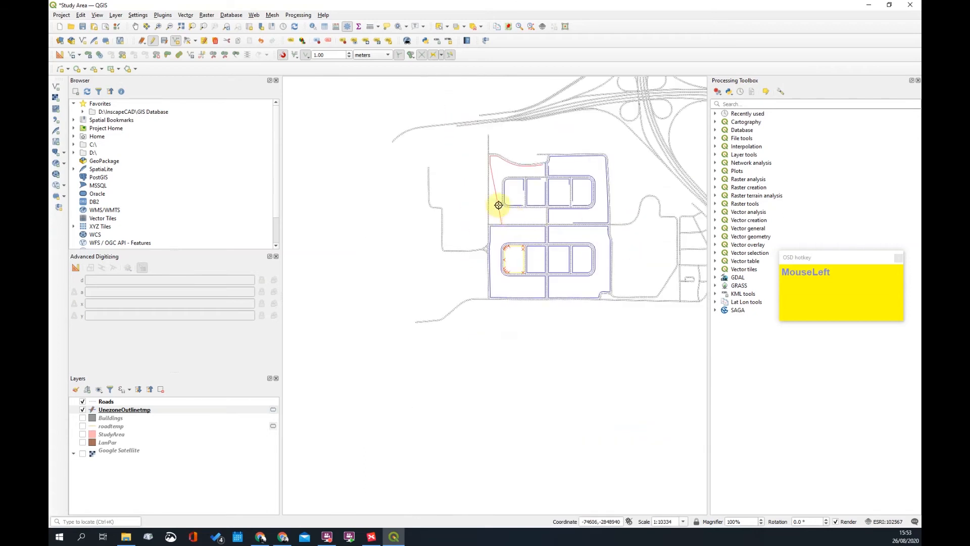
pyautogui.scroll(3, 502, 249)
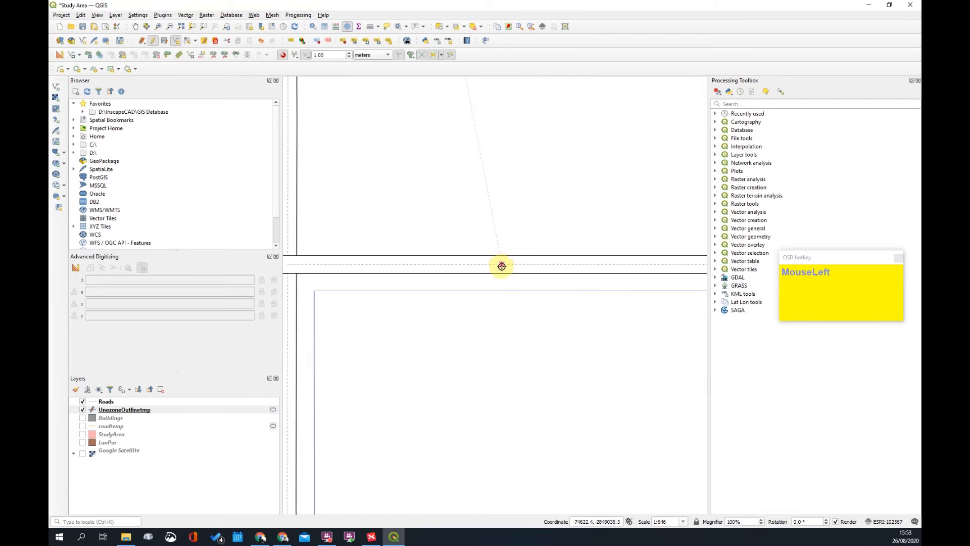
pyautogui.scroll(-2, 497, 265)
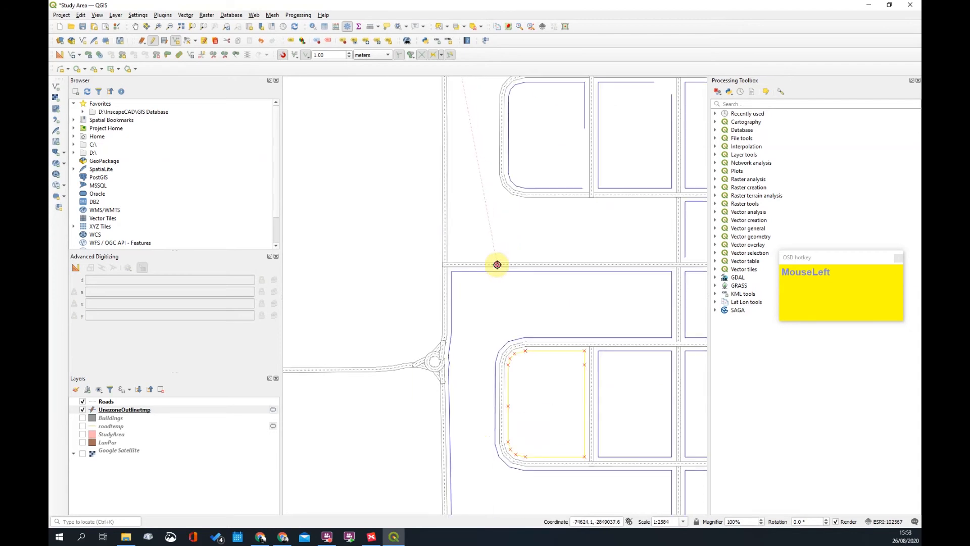
pyautogui.scroll(-1, 445, 231)
pyautogui.scroll(2, 459, 182)
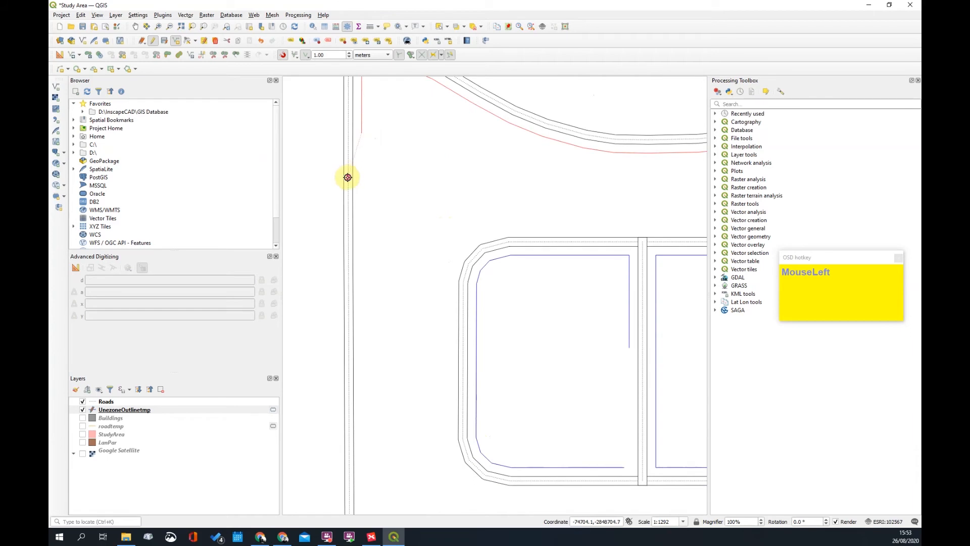
pyautogui.scroll(-1, 397, 166)
pyautogui.scroll(2, 369, 149)
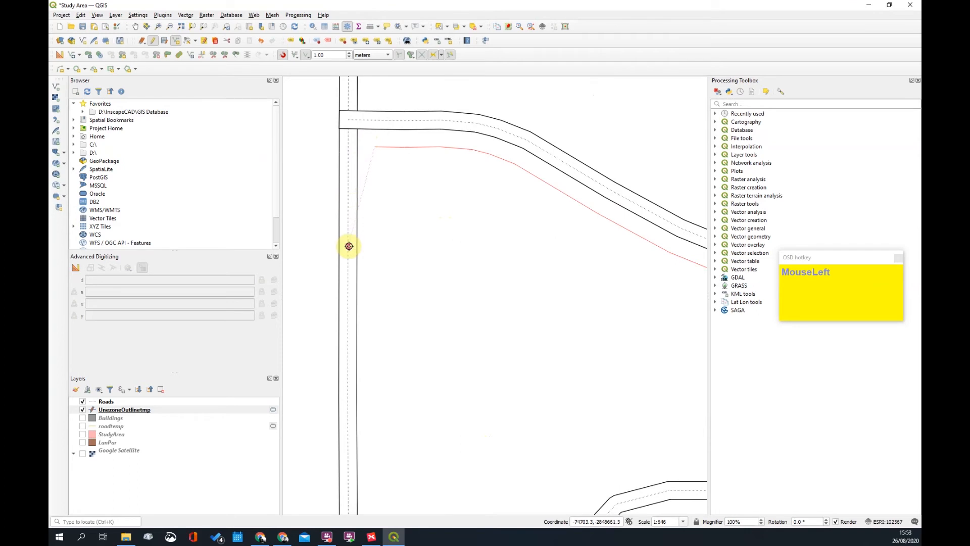
pyautogui.scroll(-1, 435, 183)
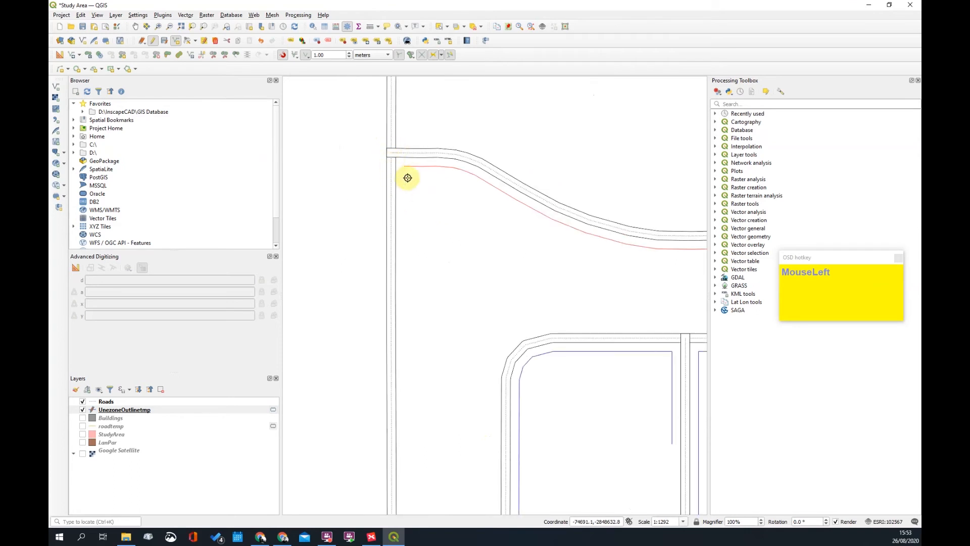
# Trace a new offset line down the west road's east side, east along the road between the loops and up the central road
pyautogui.scroll(-2, 427, 204)
pyautogui.scroll(1, 442, 179)
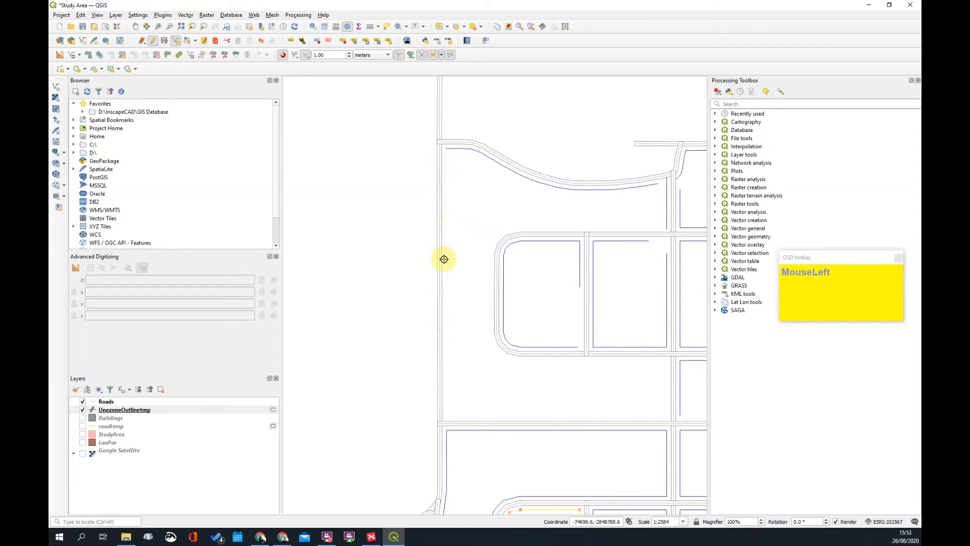
pyautogui.click(439, 317)
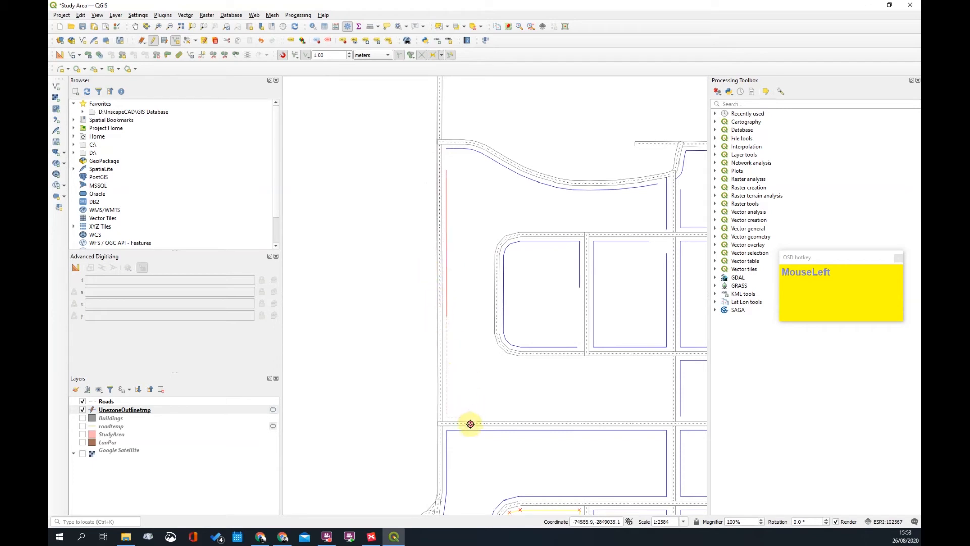
pyautogui.click(472, 422)
pyautogui.click(661, 423)
pyautogui.click(665, 370)
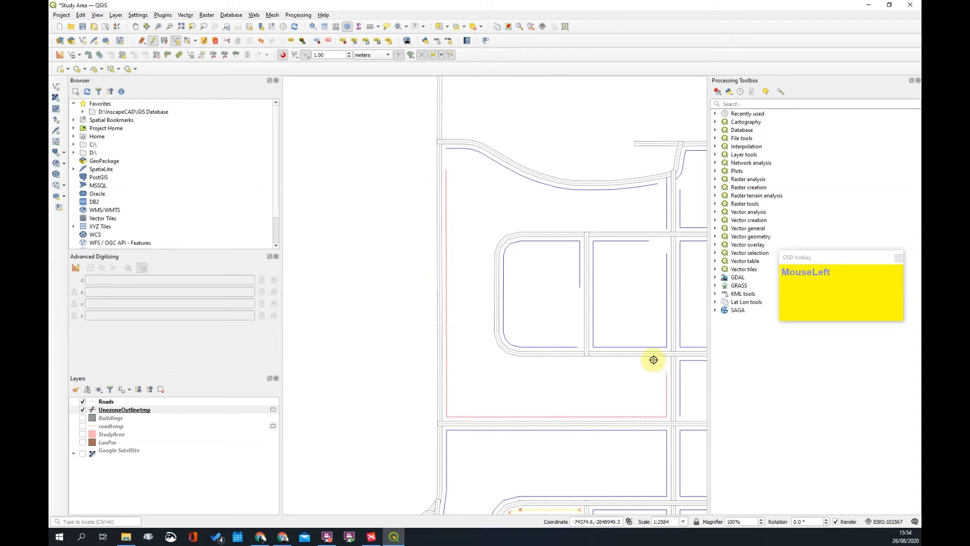
# Continue the trace around the outside of the northern loop's rounded west end onto its north side and finish the line
pyautogui.click(658, 358)
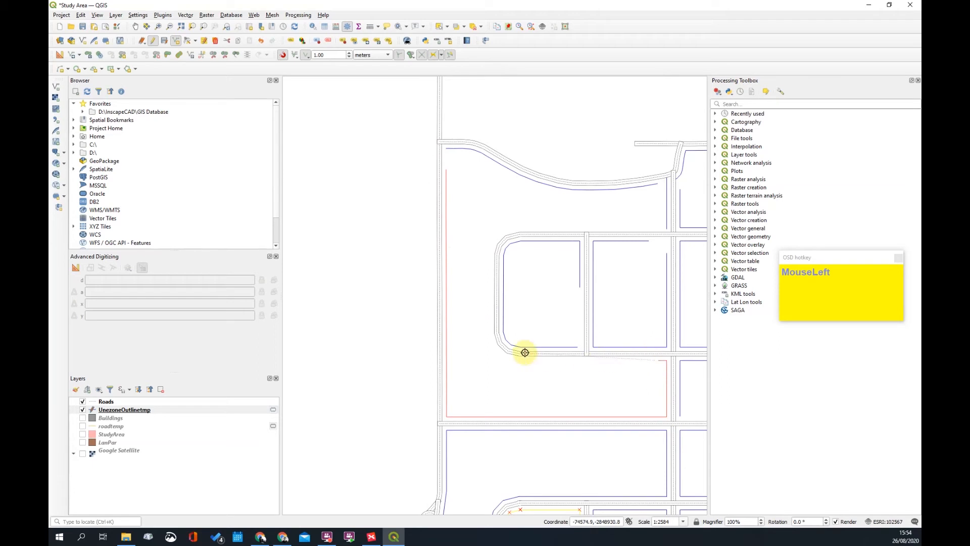
pyautogui.click(495, 300)
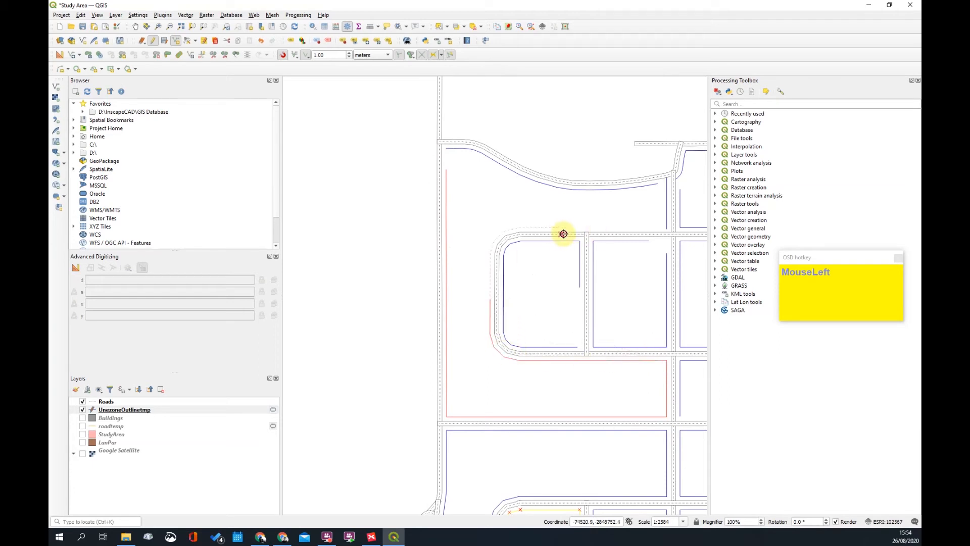
pyautogui.rightClick(600, 228)
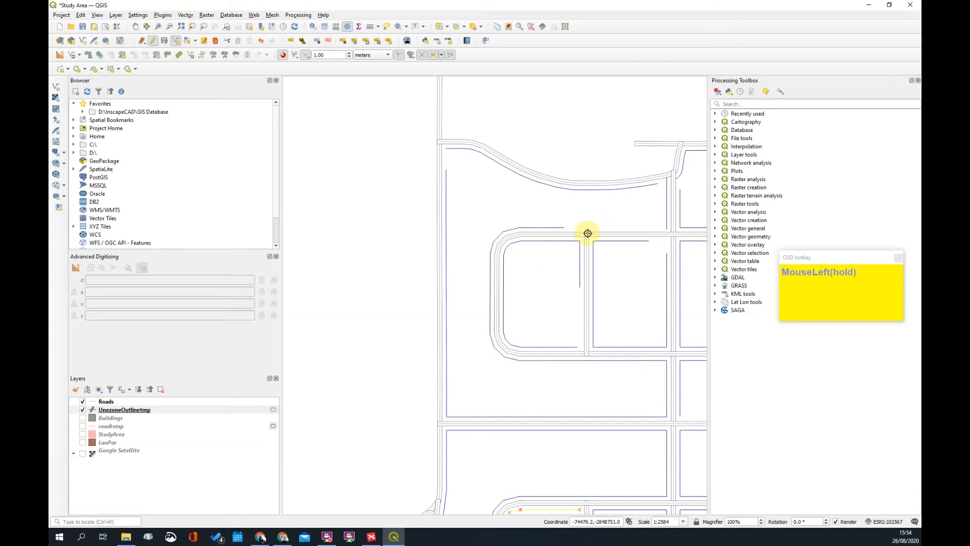
# Select the three traced lines of the northwestern outer zone and merge them into one feature
pyautogui.scroll(-1, 600, 243)
pyautogui.scroll(1, 601, 220)
pyautogui.scroll(-1, 538, 331)
pyautogui.moveTo(526, 336); pyautogui.dragTo(602, 318)
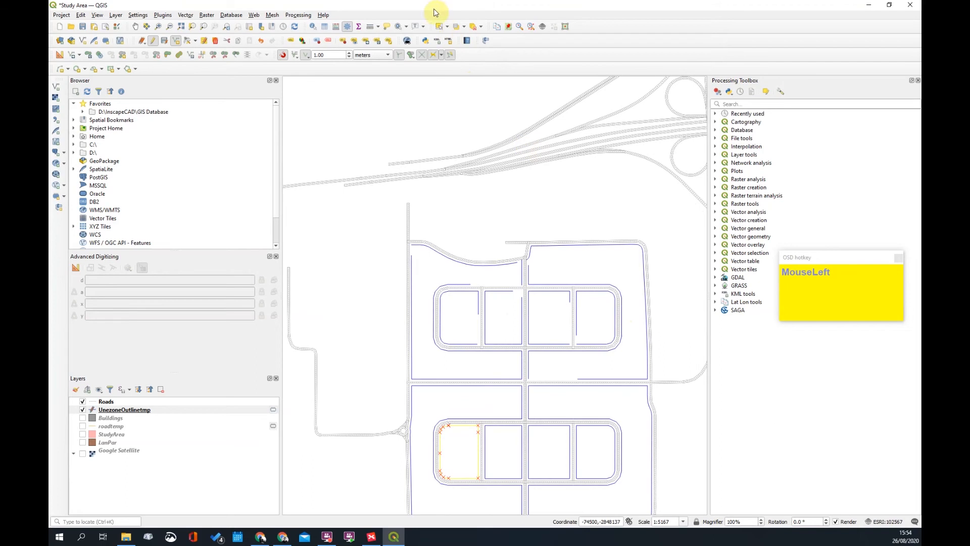
pyautogui.click(438, 30)
pyautogui.scroll(2, 462, 285)
pyautogui.click(470, 288)
pyautogui.scroll(-1, 469, 288)
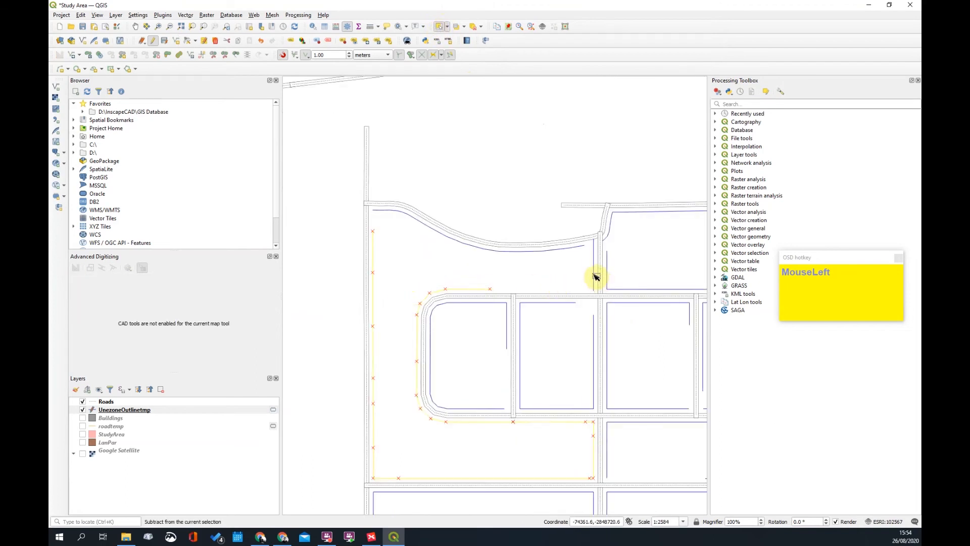
pyautogui.keyDown('shift'); pyautogui.click(574, 250); pyautogui.keyUp('shift')
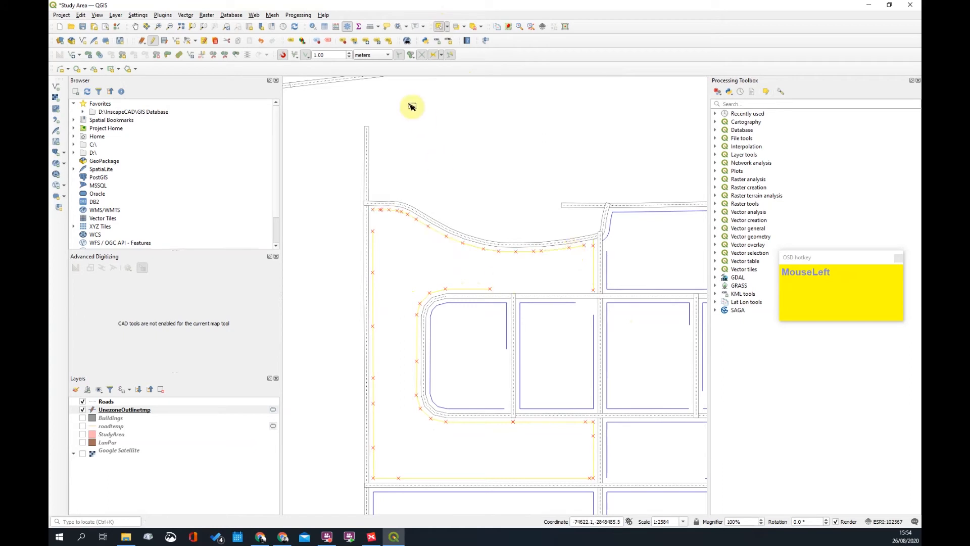
pyautogui.click(236, 56)
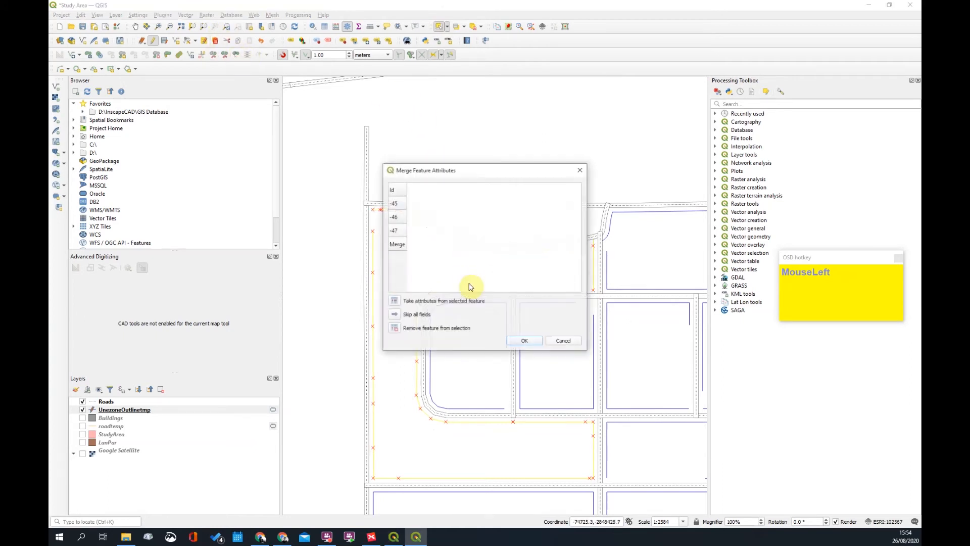
pyautogui.click(527, 340)
# Finish merging the northwestern outer zone's lines and extend the curved-road and west-road offsets to meet at the northwest corner
pyautogui.click(480, 293)
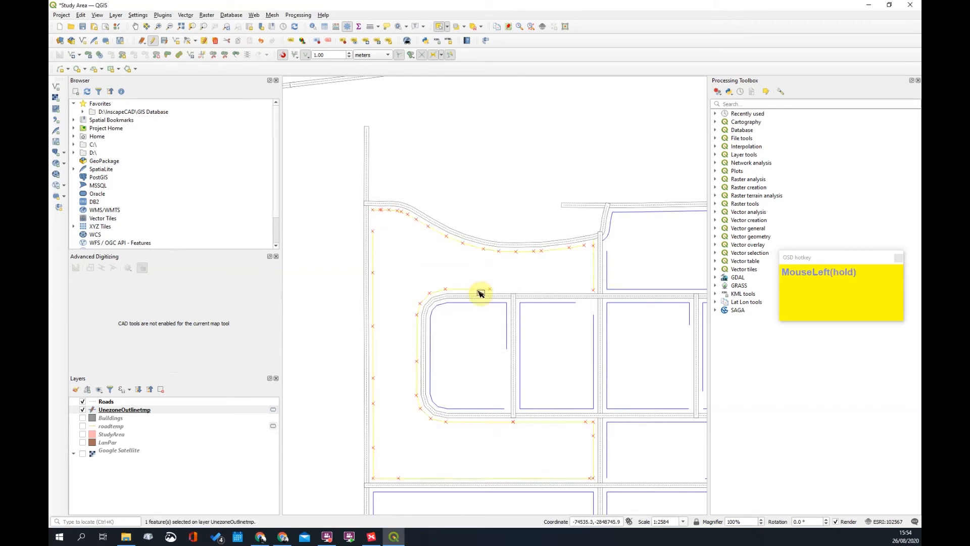
pyautogui.scroll(-2, 457, 281)
pyautogui.scroll(2, 483, 300)
pyautogui.scroll(-2, 506, 209)
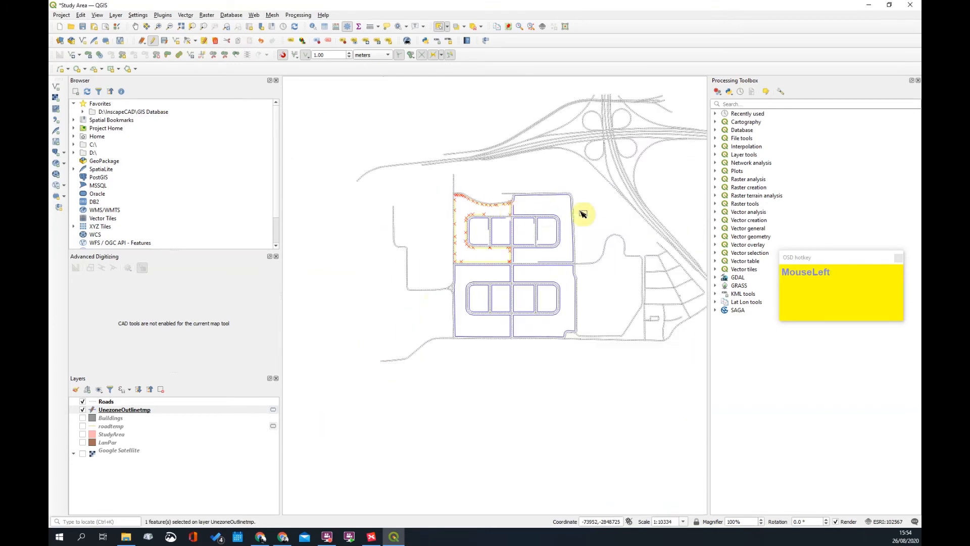
pyautogui.scroll(4, 545, 214)
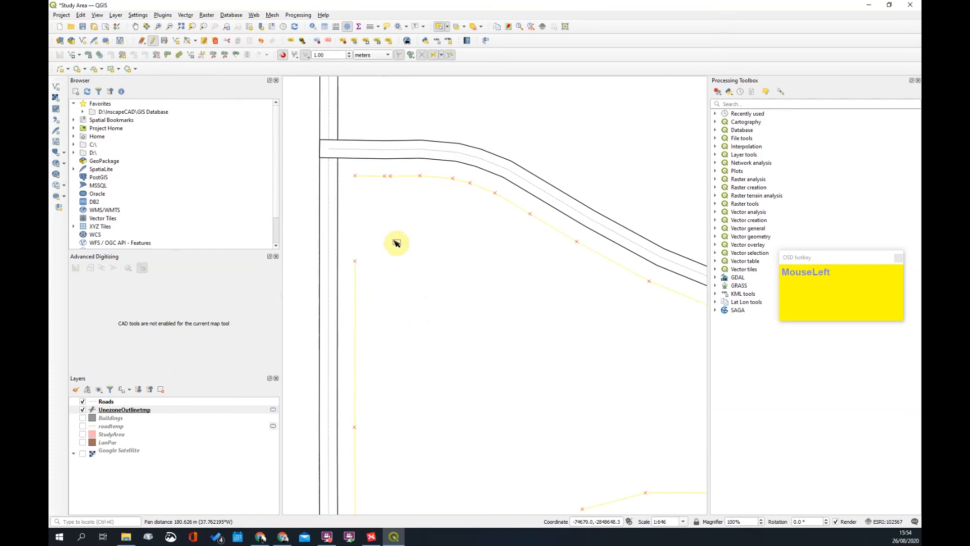
pyautogui.click(199, 59)
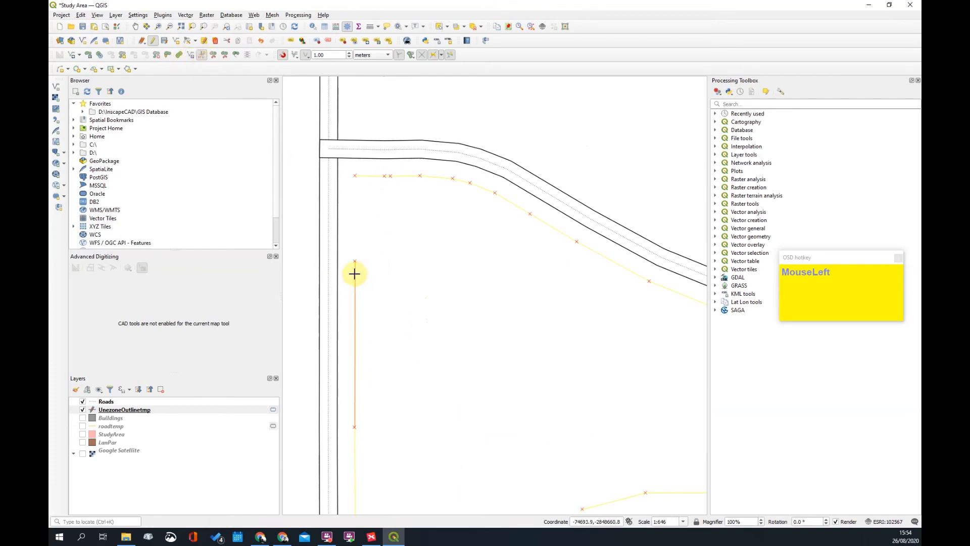
pyautogui.click(376, 174)
pyautogui.scroll(2, 369, 176)
pyautogui.click(377, 171)
pyautogui.scroll(-2, 389, 179)
pyautogui.click(372, 278)
# Extend the curved-road offset to the central road's offset line at the northwestern zone's northeast corner
pyautogui.scroll(-1, 506, 207)
pyautogui.scroll(2, 496, 193)
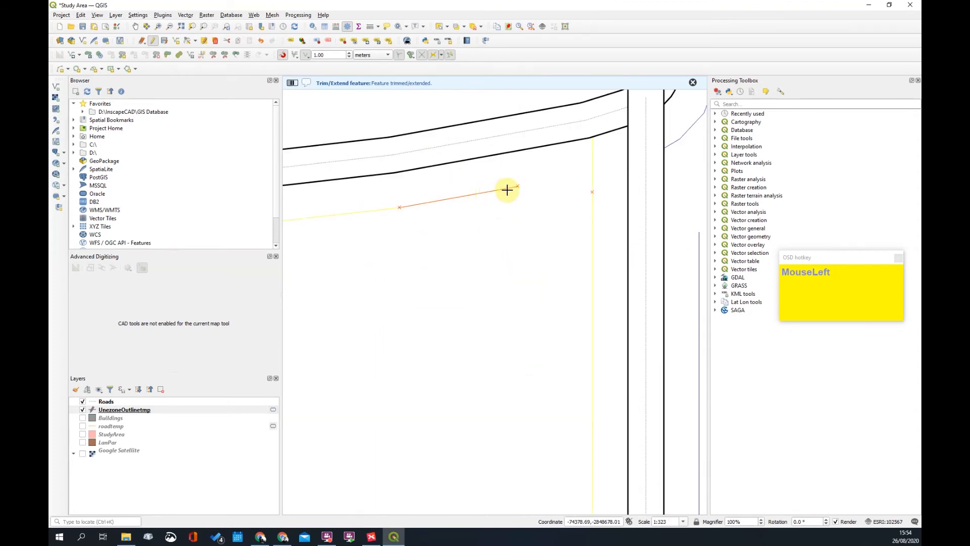
pyautogui.click(593, 210)
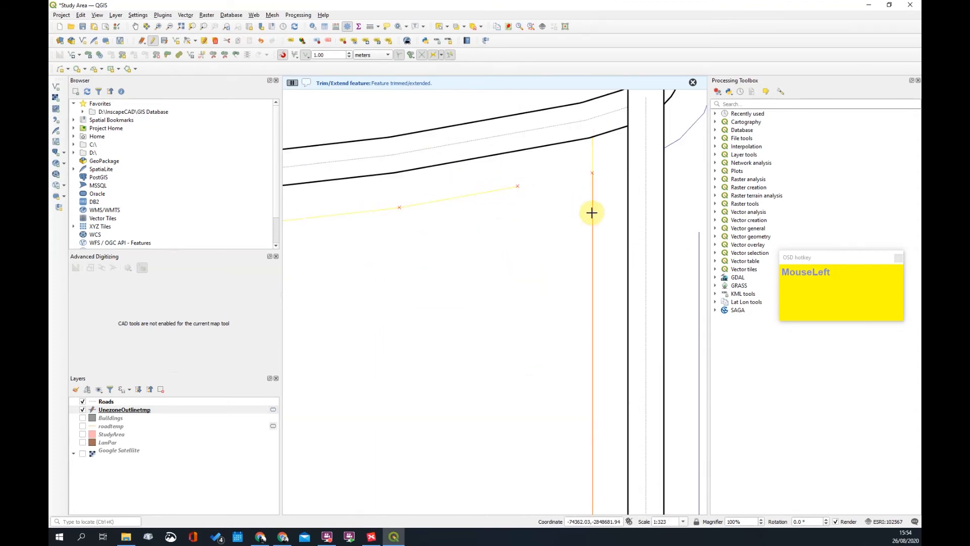
pyautogui.click(502, 190)
pyautogui.scroll(-1, 589, 156)
pyautogui.scroll(1, 584, 269)
# Join the offset along the northern loop's north side with the line on the central road's west side
pyautogui.scroll(-3, 584, 270)
pyautogui.scroll(1, 481, 264)
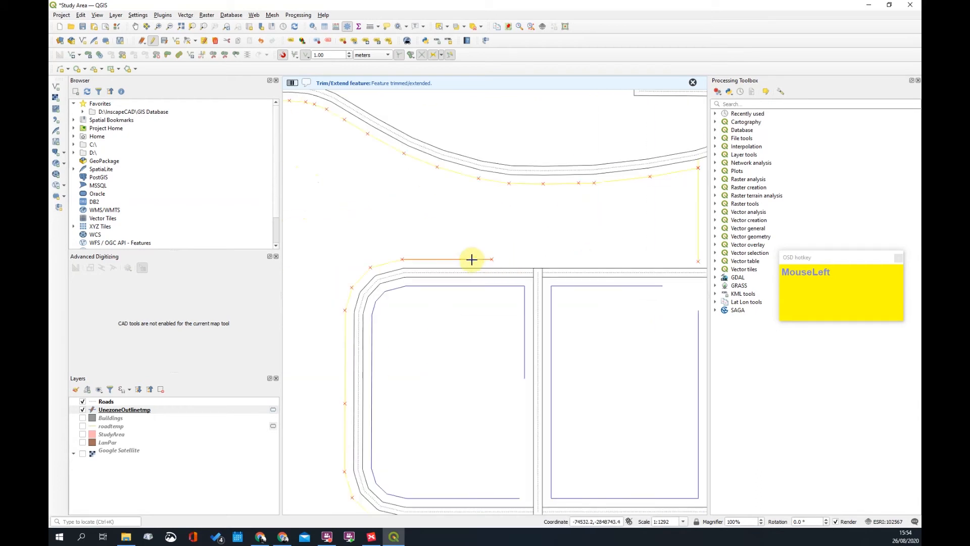
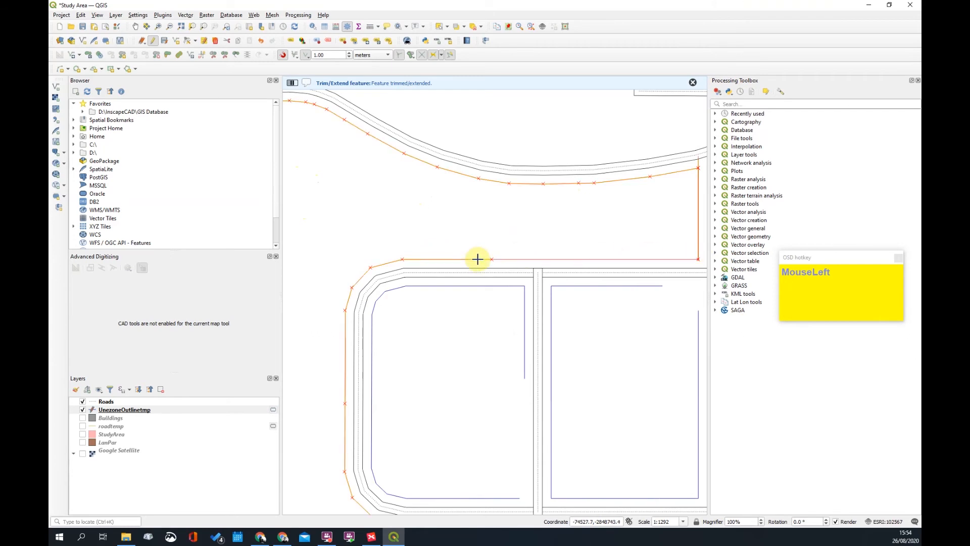
pyautogui.scroll(-3, 506, 229)
pyautogui.scroll(2, 429, 229)
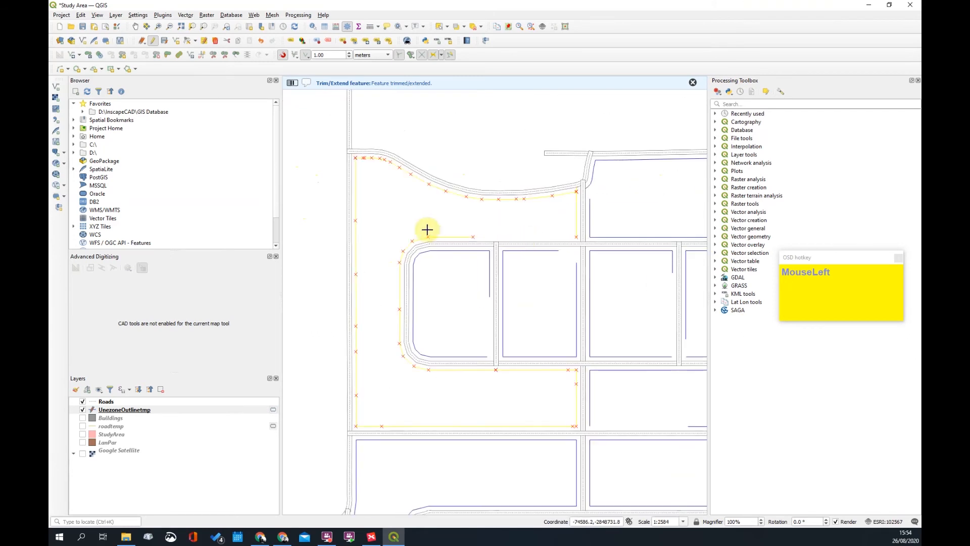
pyautogui.click(576, 229)
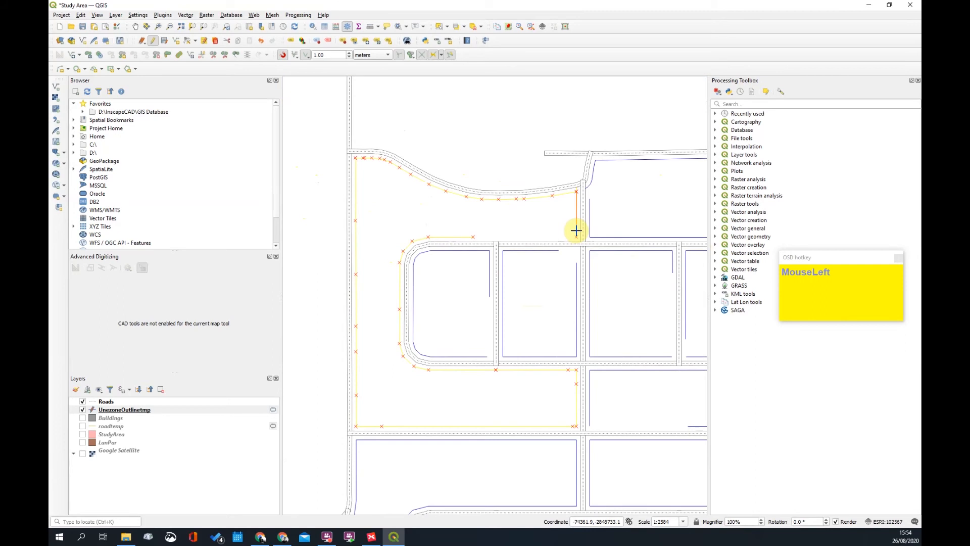
pyautogui.click(467, 236)
pyautogui.scroll(1, 563, 288)
pyautogui.scroll(-3, 617, 320)
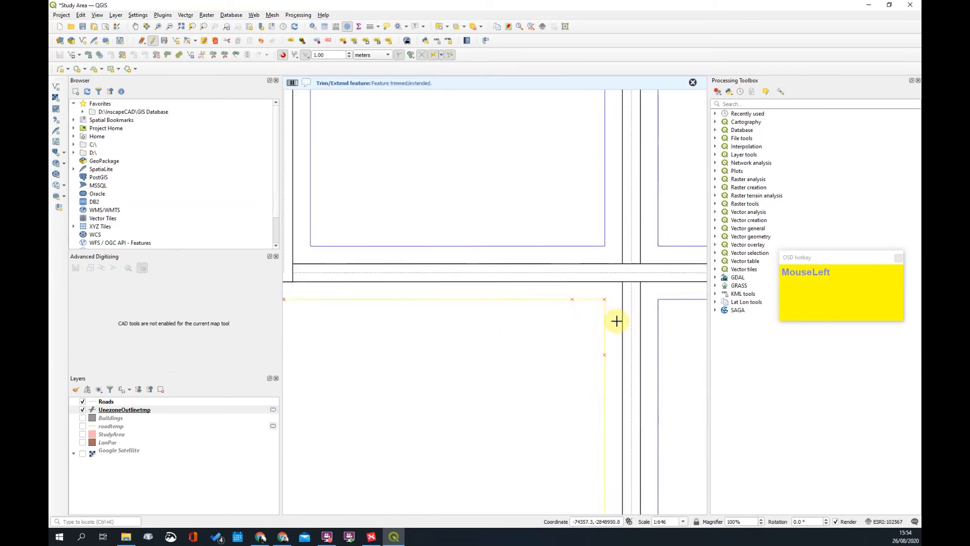
# Check the joined corners and delete the overshooting end vertex above the northwestern zone's northeast corner
pyautogui.scroll(3, 628, 298)
pyautogui.scroll(-3, 470, 275)
pyautogui.scroll(2, 481, 229)
pyautogui.scroll(1, 426, 271)
pyautogui.scroll(-4, 480, 233)
pyautogui.scroll(6, 498, 240)
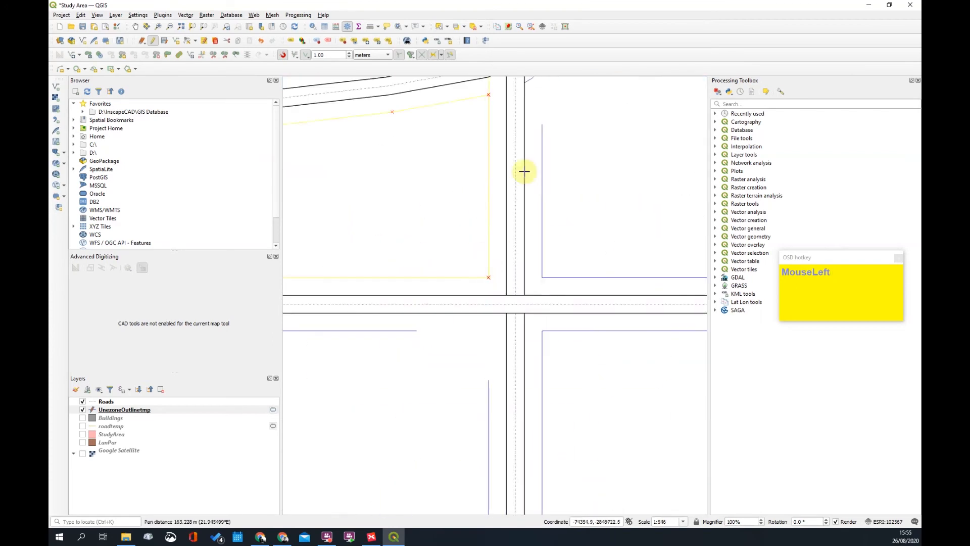
pyautogui.moveTo(568, 265); pyautogui.dragTo(557, 265)
pyautogui.scroll(1, 513, 202)
pyautogui.scroll(-3, 513, 167)
pyautogui.scroll(2, 535, 192)
pyautogui.scroll(-1, 557, 219)
pyautogui.scroll(1, 550, 222)
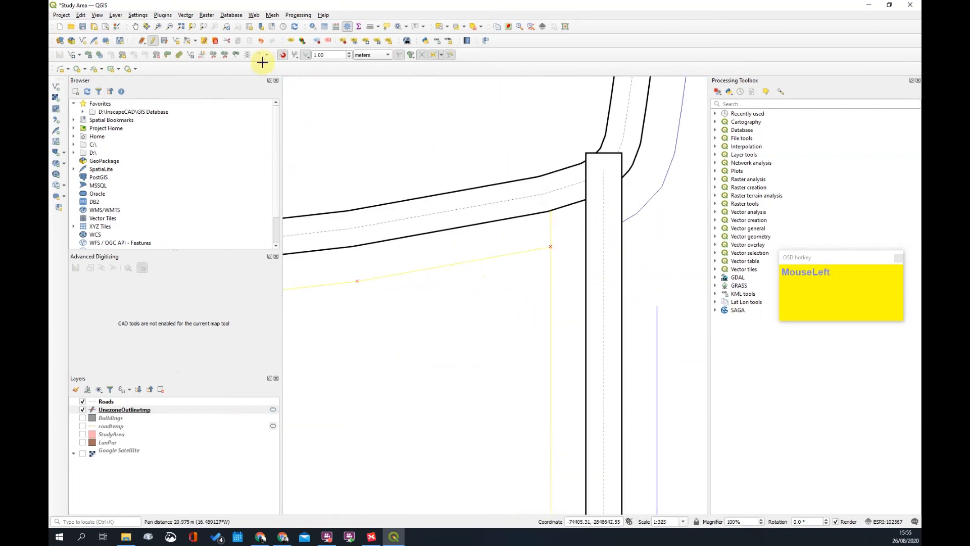
pyautogui.click(188, 41)
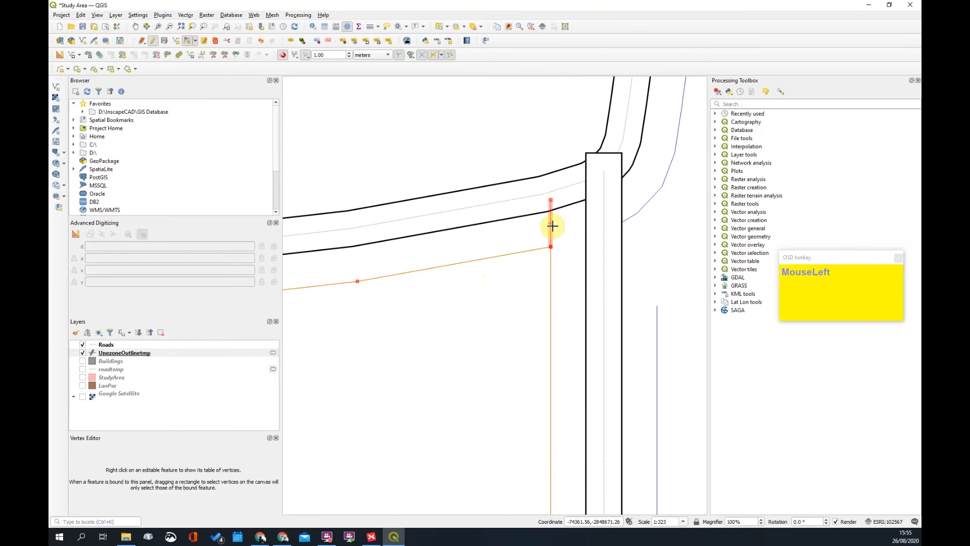
pyautogui.click(551, 192)
# Deselect the northwestern zone outline and simplify it by distance with a tolerance of 1 layer unit
pyautogui.scroll(-4, 584, 227)
pyautogui.scroll(2, 588, 243)
pyautogui.scroll(-1, 598, 243)
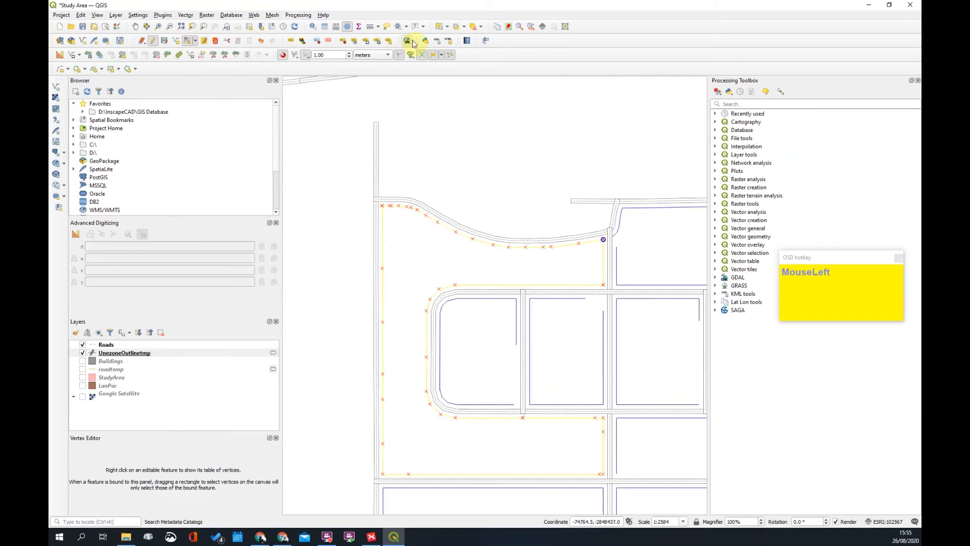
pyautogui.click(485, 26)
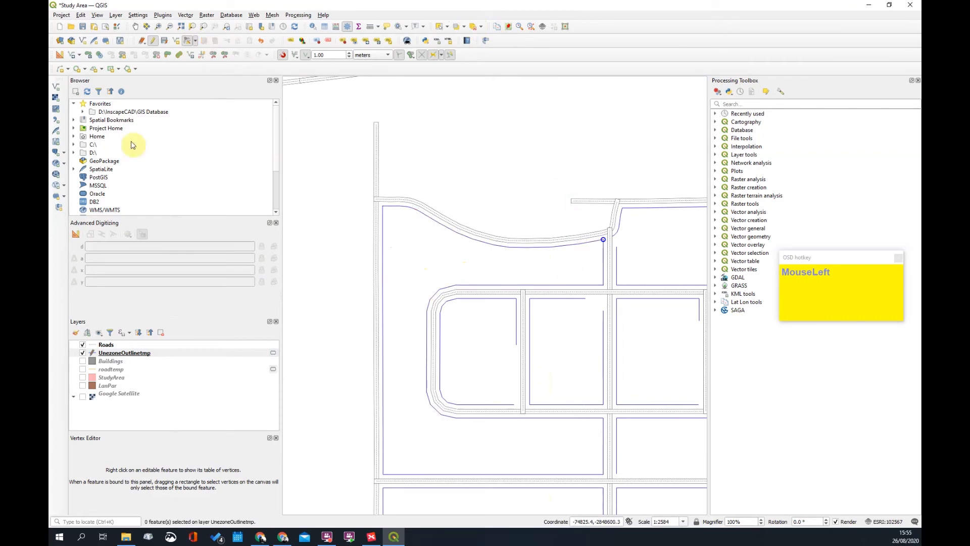
pyautogui.click(100, 57)
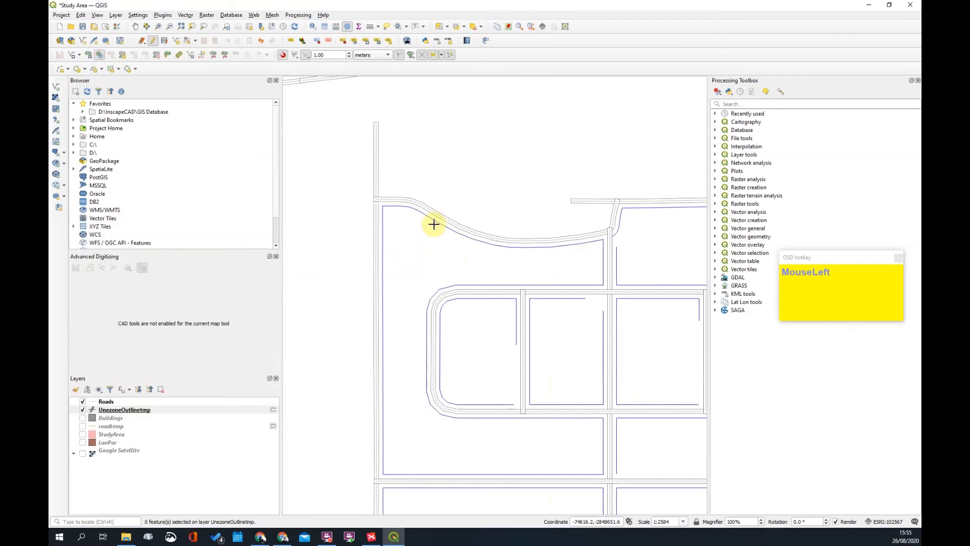
pyautogui.click(435, 223)
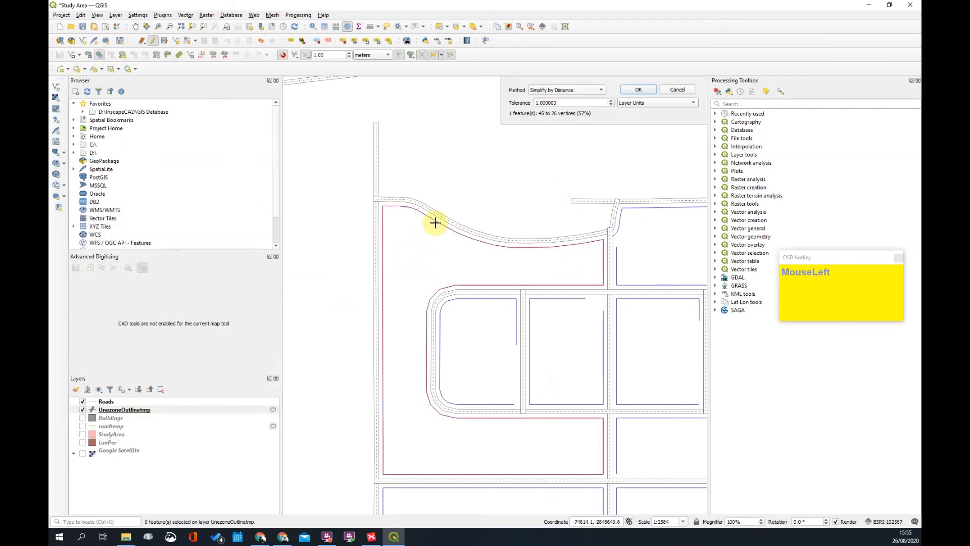
pyautogui.click(639, 91)
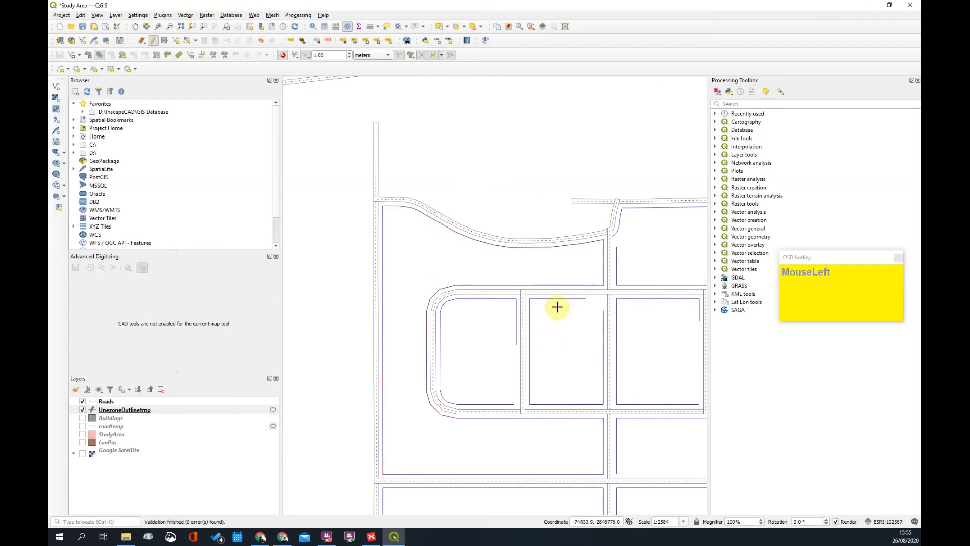
# Trim/extend the outline of the northern loop's westernmost block to close its southeast corner
pyautogui.scroll(1, 514, 336)
pyautogui.click(201, 56)
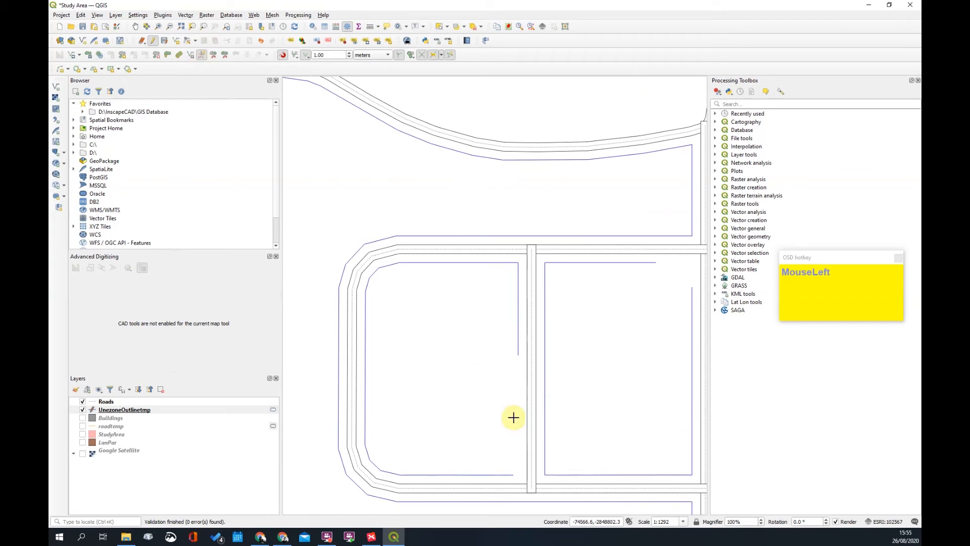
pyautogui.click(517, 353)
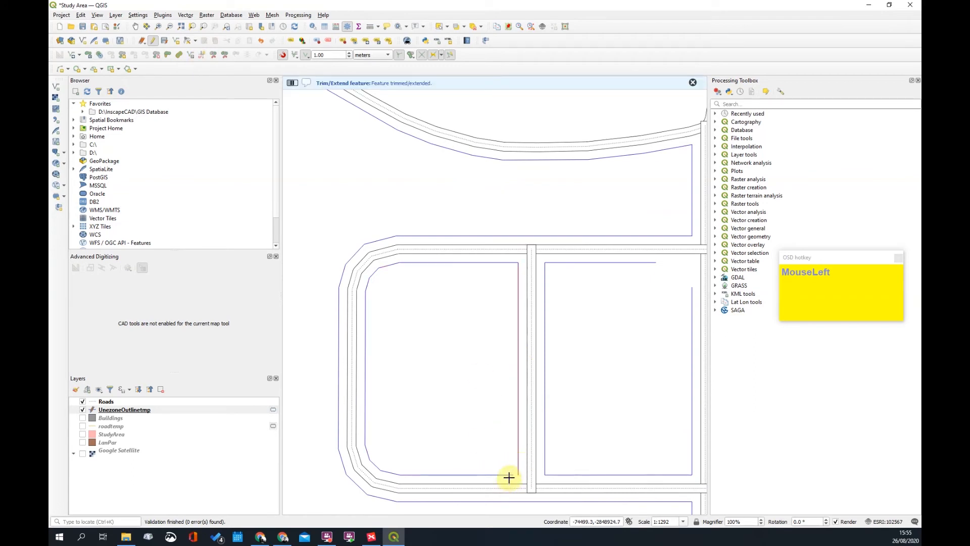
# Extend the north and east lines of the northern loop's second block from the west to close its northeast corner
pyautogui.scroll(-1, 438, 408)
pyautogui.click(565, 352)
pyautogui.click(551, 335)
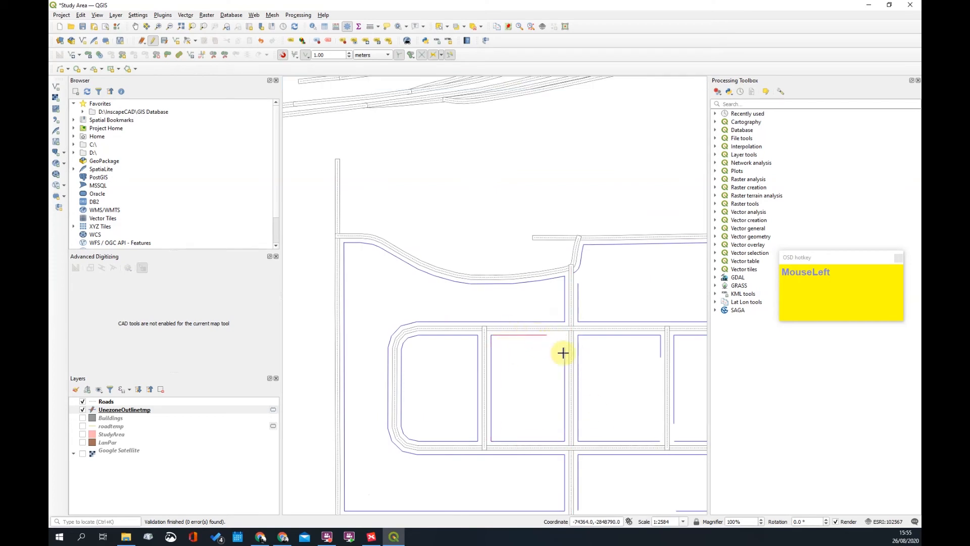
pyautogui.click(543, 336)
pyautogui.scroll(2, 562, 351)
pyautogui.moveTo(563, 342); pyautogui.dragTo(510, 311)
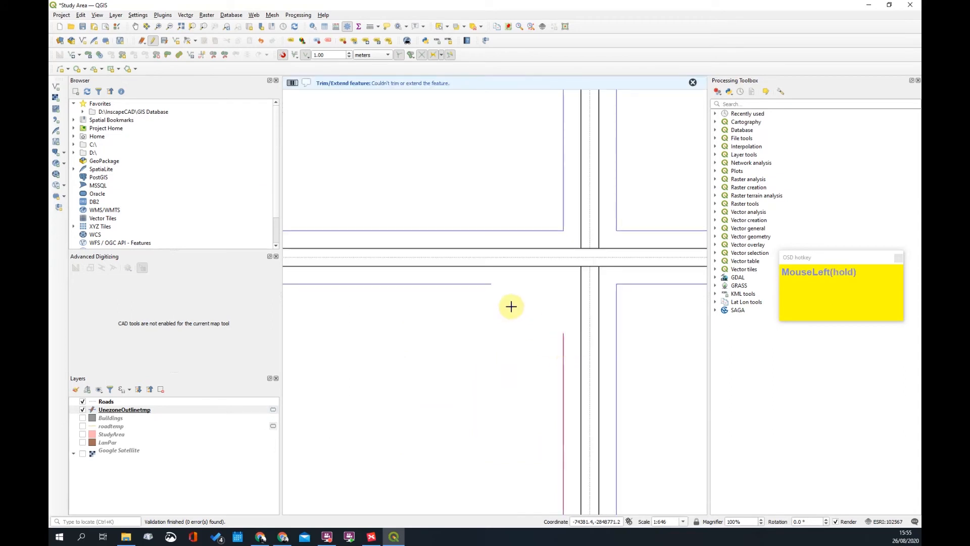
pyautogui.click(489, 284)
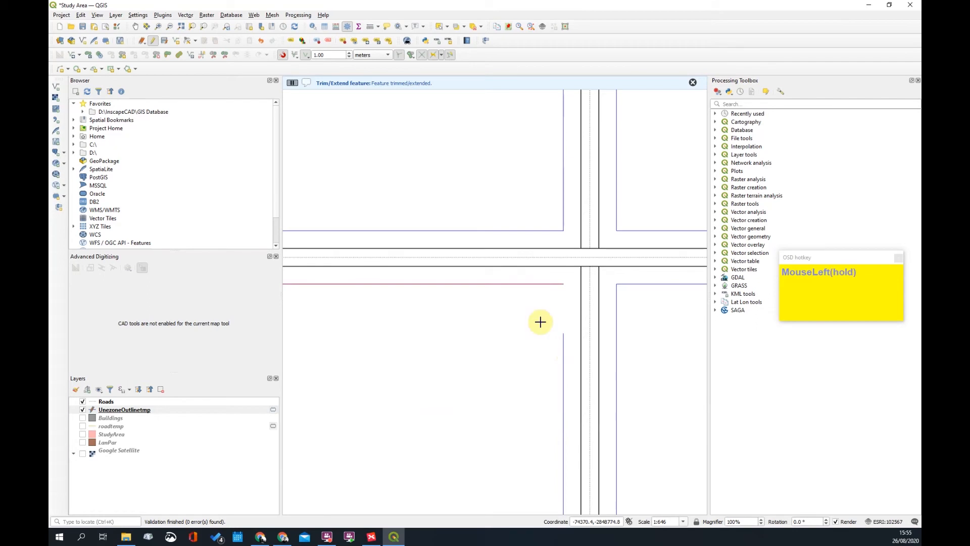
pyautogui.click(563, 339)
pyautogui.scroll(-2, 561, 340)
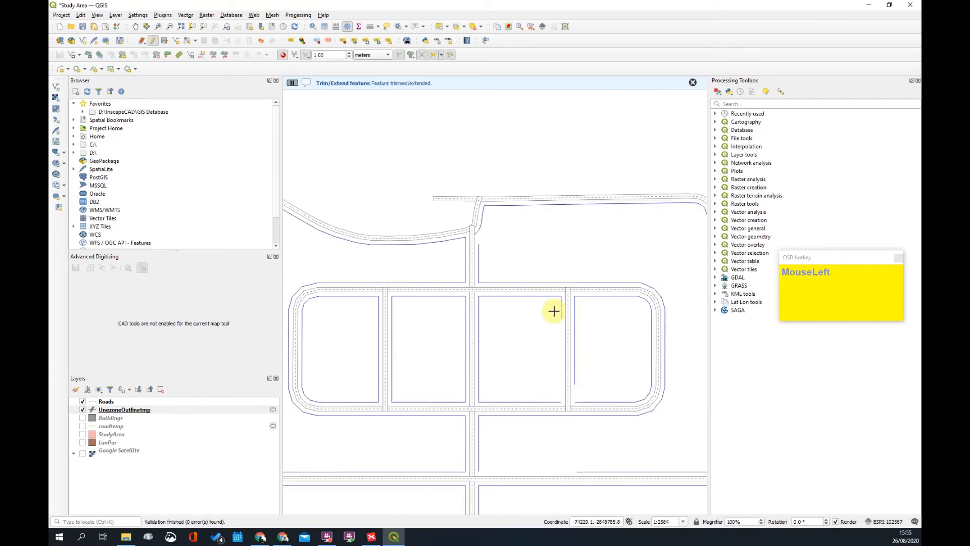
# Extend the south and east lines of the block just east of the central road to close its southeast corner
pyautogui.click(561, 316)
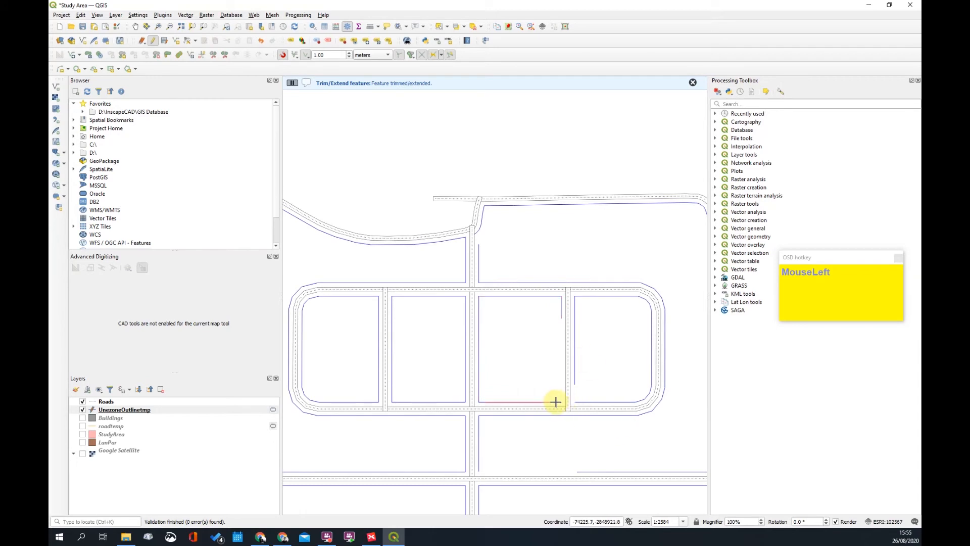
pyautogui.click(555, 402)
pyautogui.click(562, 315)
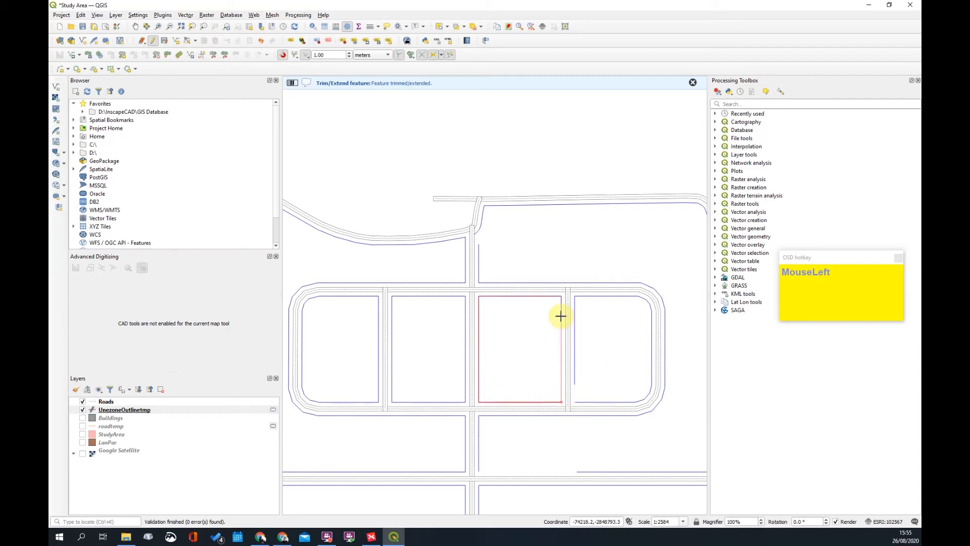
# Join the south and west lines of the northern loop's easternmost block at its southwest corner
pyautogui.click(574, 379)
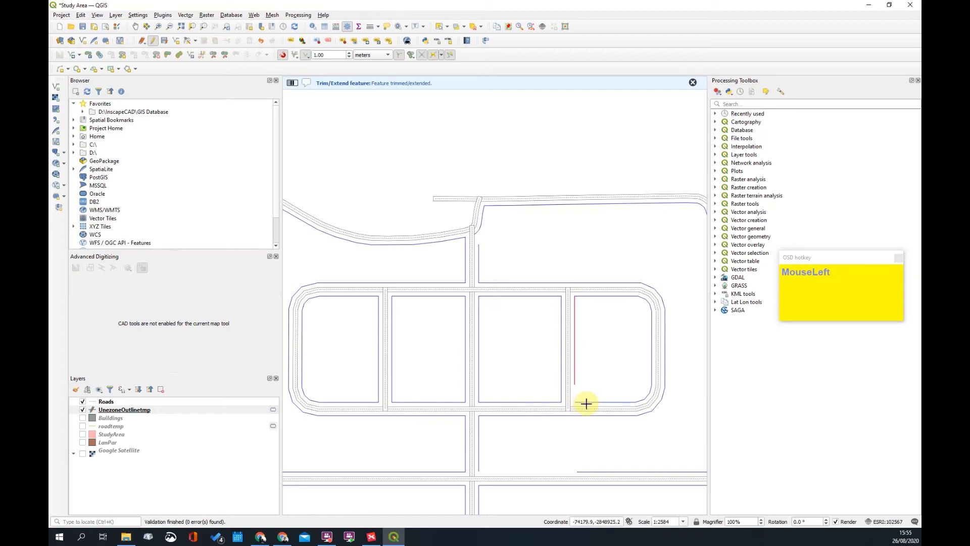
pyautogui.click(586, 402)
pyautogui.click(582, 373)
pyautogui.scroll(1, 580, 399)
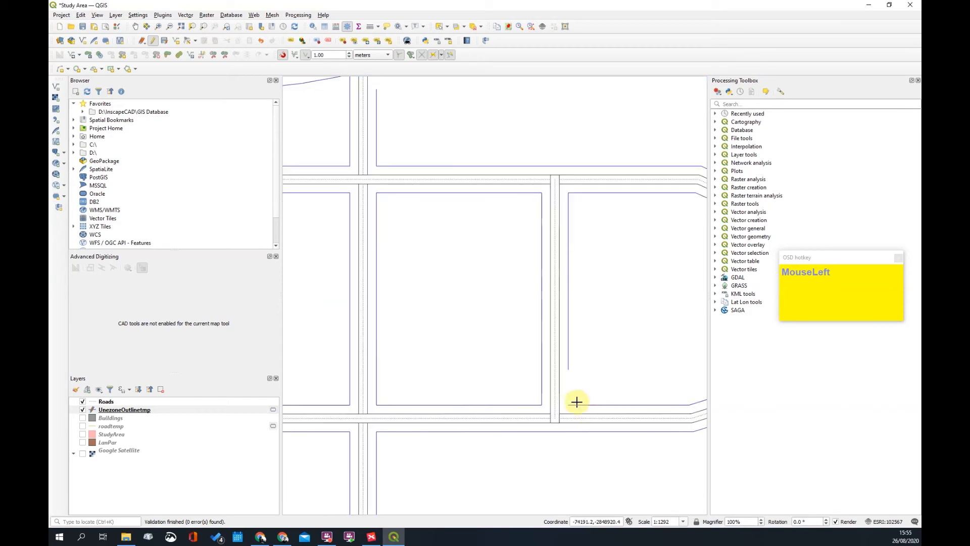
pyautogui.click(579, 366)
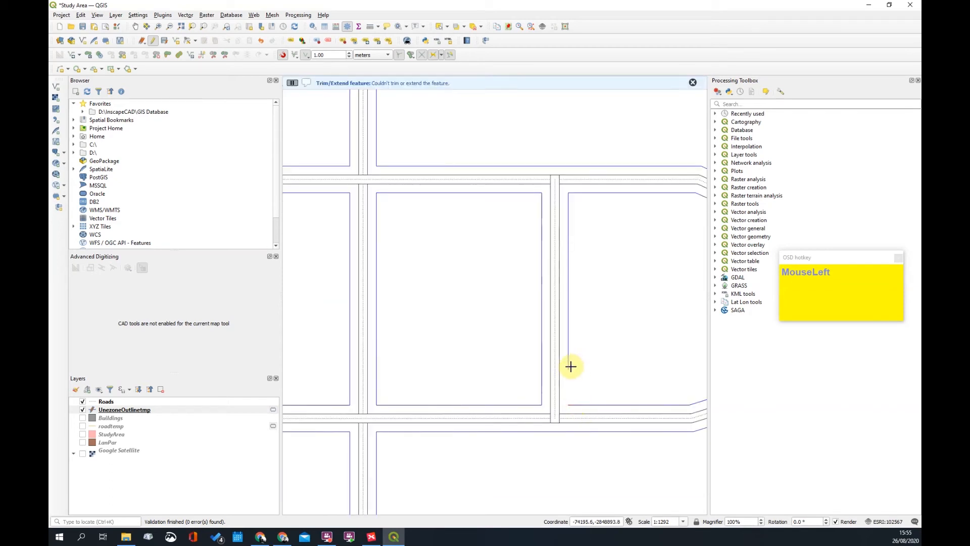
pyautogui.click(585, 404)
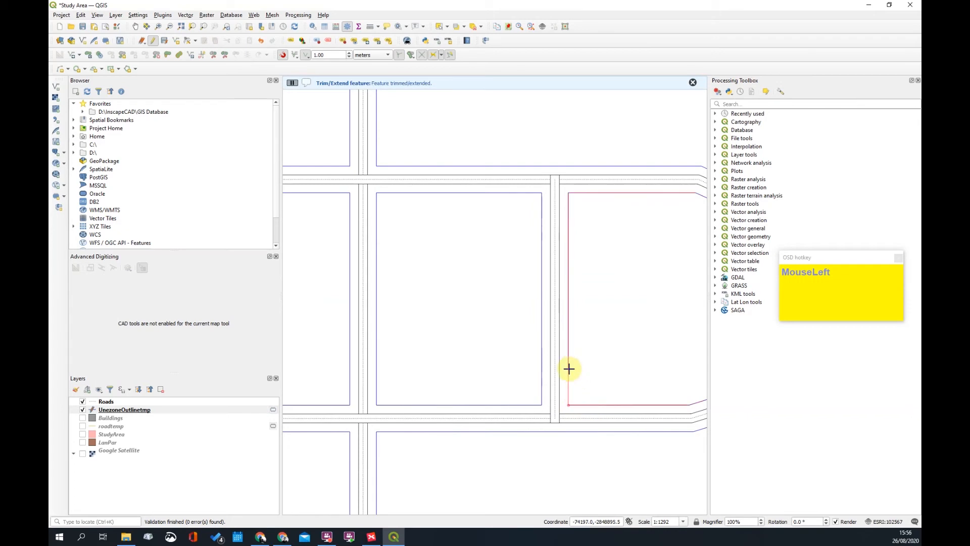
# Extend the central road's east-side offset up to the curved offset at the northeastern outer zone's northwest corner
pyautogui.scroll(-2, 600, 377)
pyautogui.scroll(2, 569, 321)
pyautogui.scroll(1, 537, 321)
pyautogui.click(550, 313)
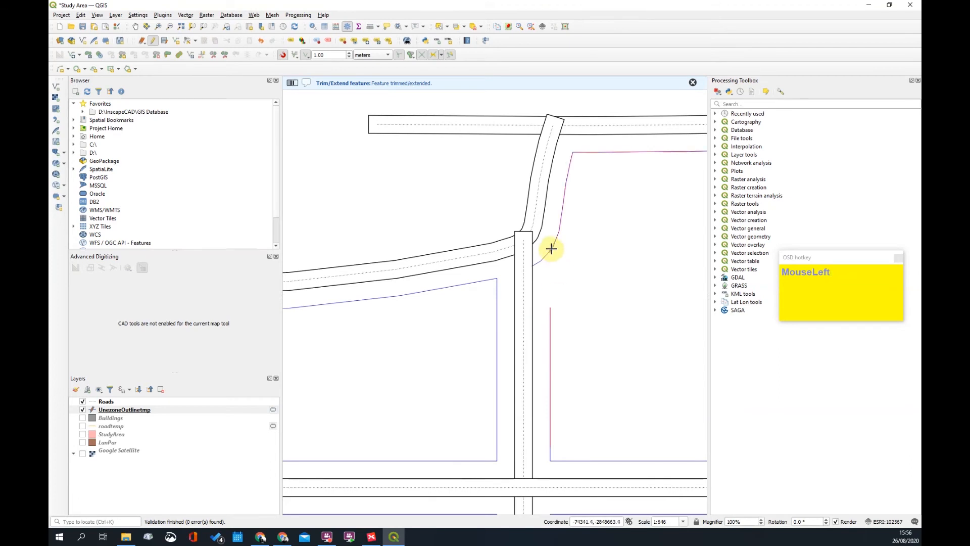
pyautogui.click(550, 309)
pyautogui.scroll(4, 556, 247)
pyautogui.scroll(-4, 555, 242)
# Extend the south and west lines of the northeastern outer zone to close its southwest corner
pyautogui.scroll(-3, 556, 248)
pyautogui.scroll(1, 490, 304)
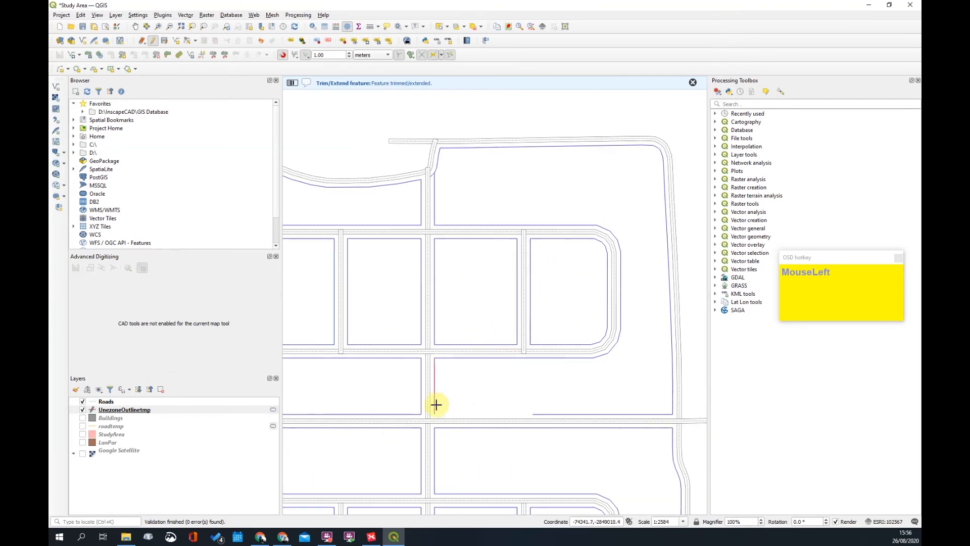
pyautogui.click(527, 413)
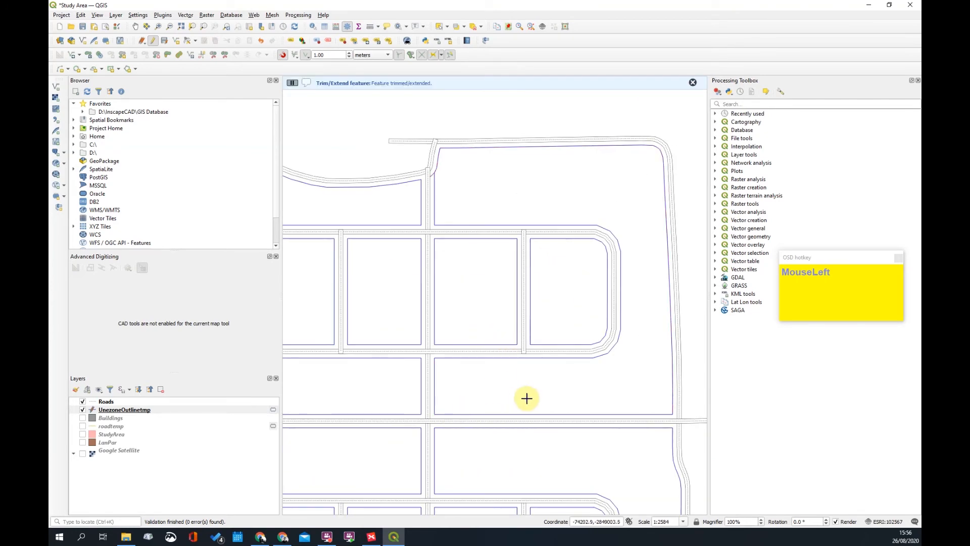
pyautogui.scroll(2, 460, 404)
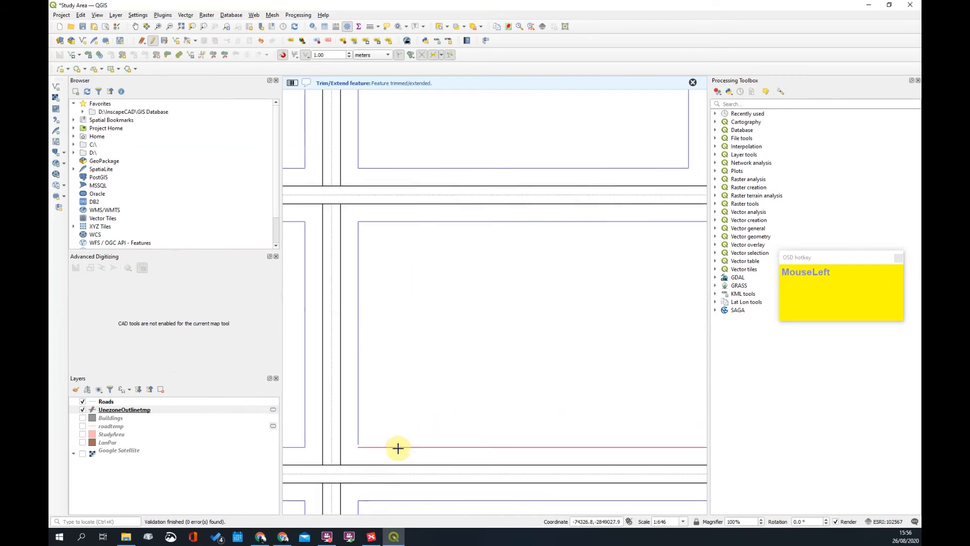
pyautogui.click(355, 427)
pyautogui.scroll(-2, 419, 401)
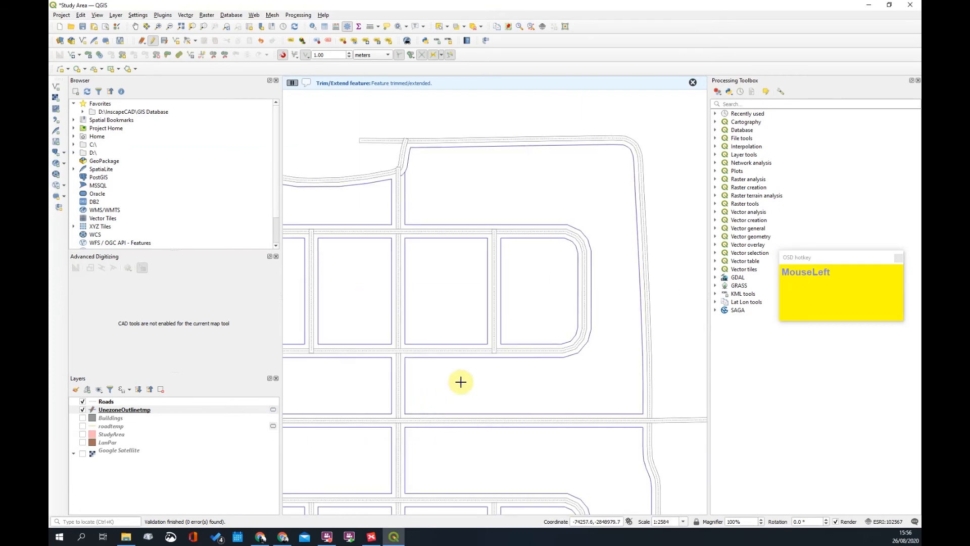
# Merge the inner and outer boundary lines of the northeastern outer zone into one feature
pyautogui.click(439, 27)
pyautogui.click(401, 202)
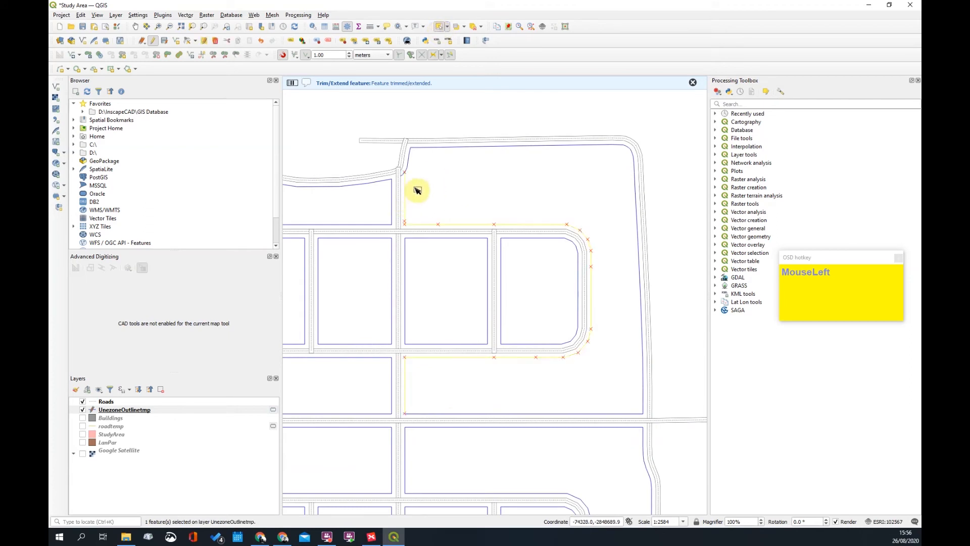
pyautogui.click(412, 161)
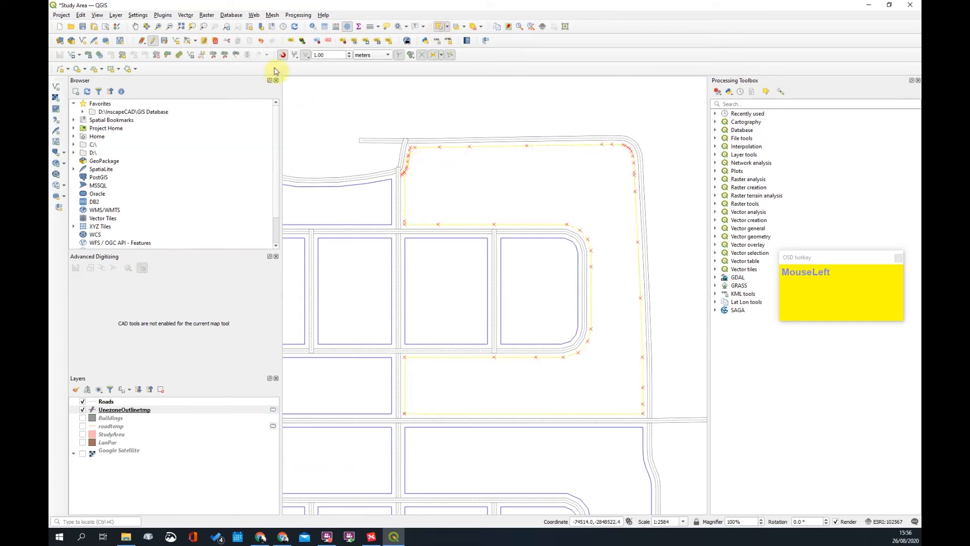
pyautogui.click(237, 55)
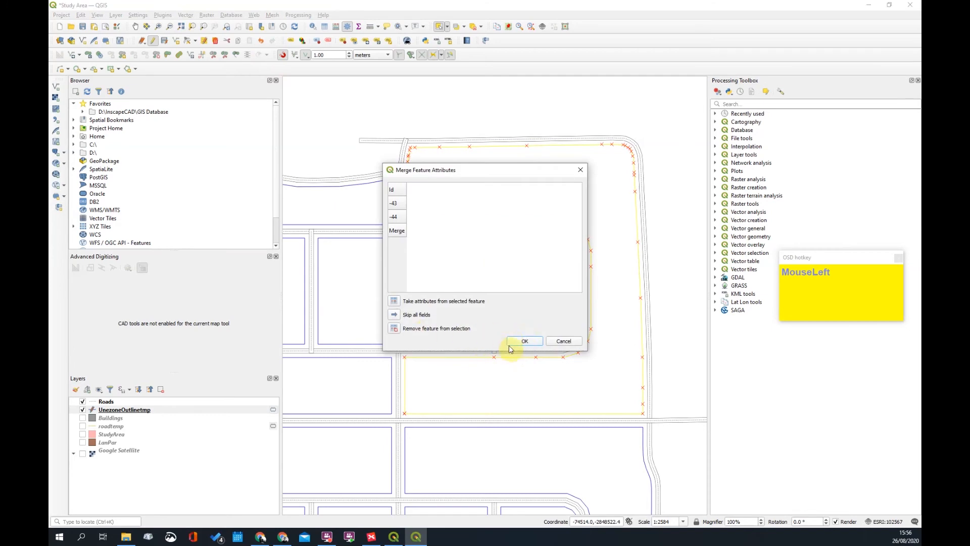
pyautogui.click(525, 341)
# Remove the stray vertices of the merged outline that extend past the northeastern outer zone's northwest corner
pyautogui.scroll(3, 418, 184)
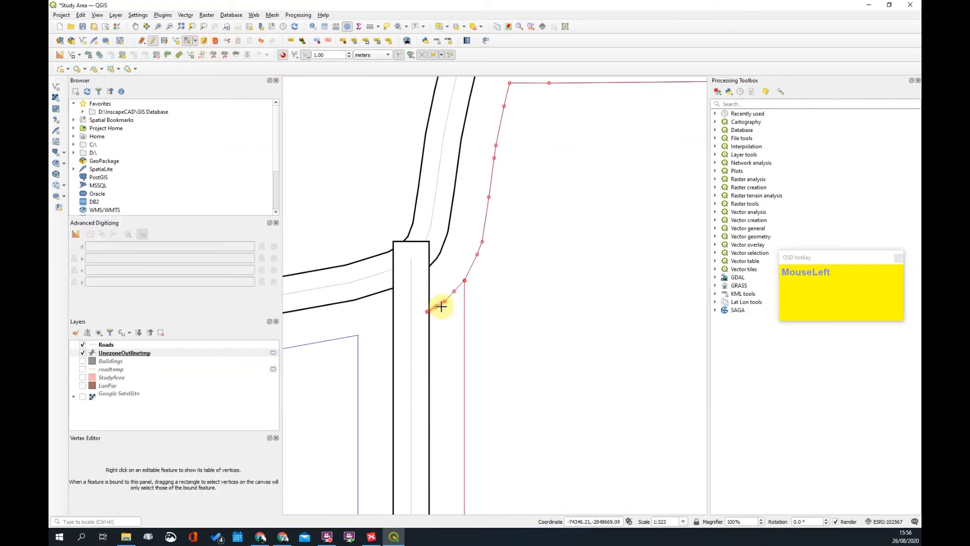
pyautogui.click(427, 312)
pyautogui.click(449, 298)
pyautogui.scroll(-4, 456, 294)
pyautogui.scroll(2, 475, 284)
pyautogui.scroll(-3, 425, 286)
pyautogui.scroll(1, 488, 296)
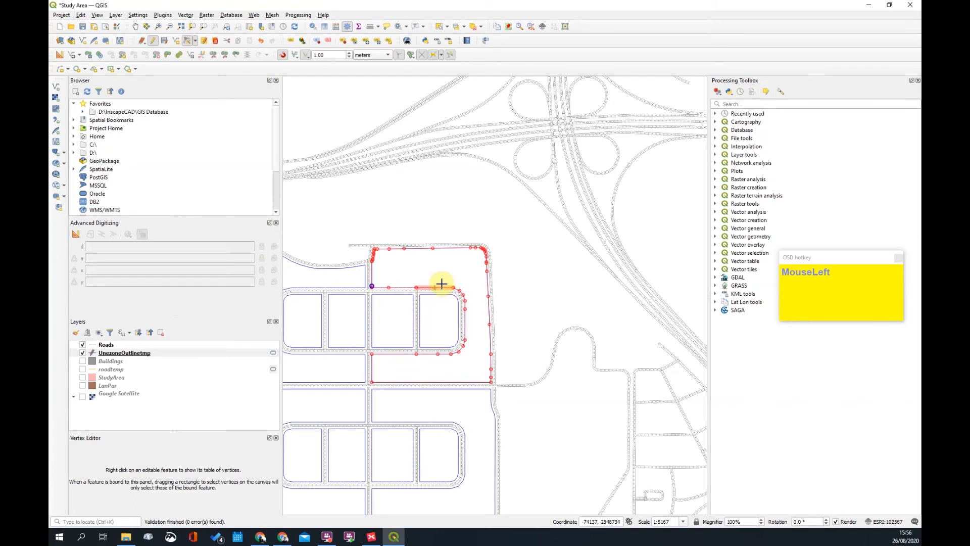
# Step through the northeastern outer zone outline's vertices one by one to check their order and position along the line
pyautogui.scroll(-2, 422, 283)
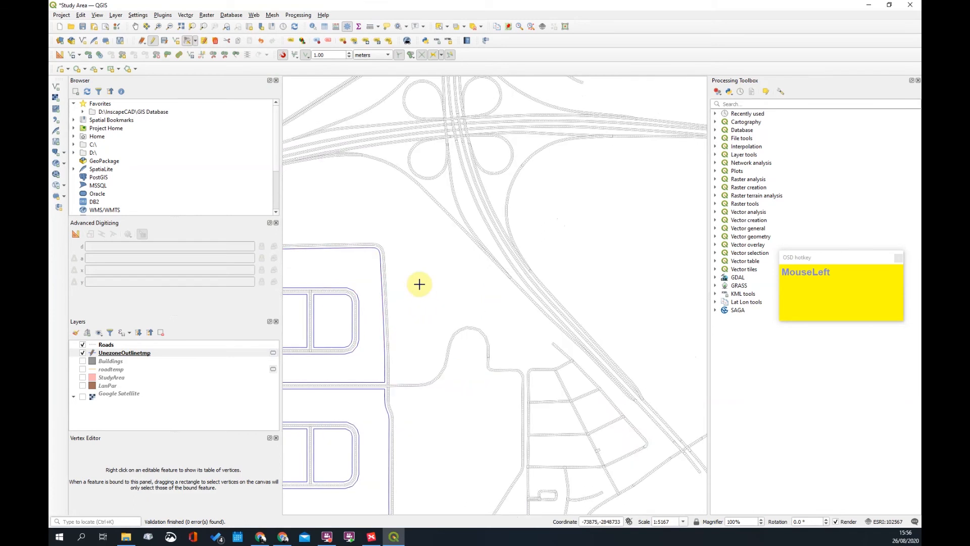
pyautogui.scroll(1, 536, 306)
pyautogui.scroll(-1, 537, 306)
pyautogui.scroll(2, 432, 277)
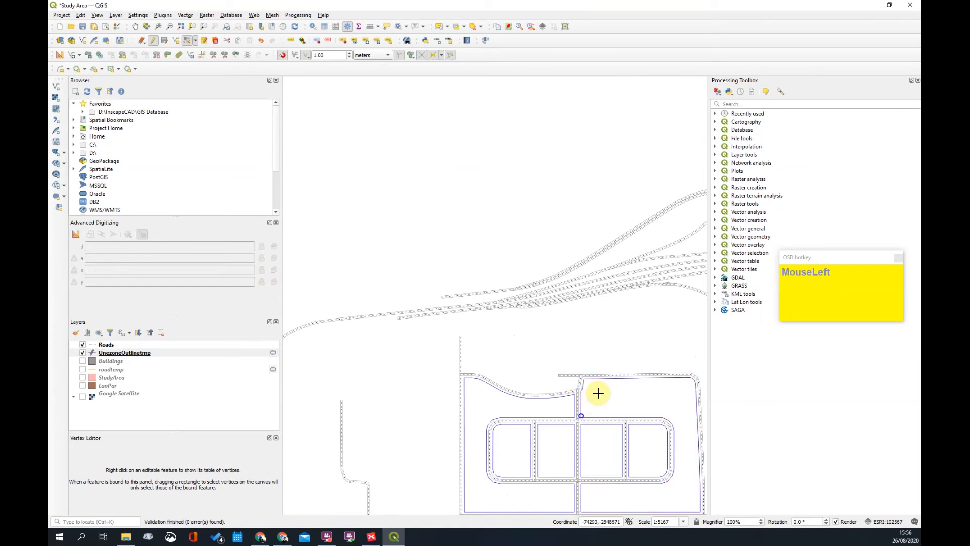
pyautogui.click(578, 397)
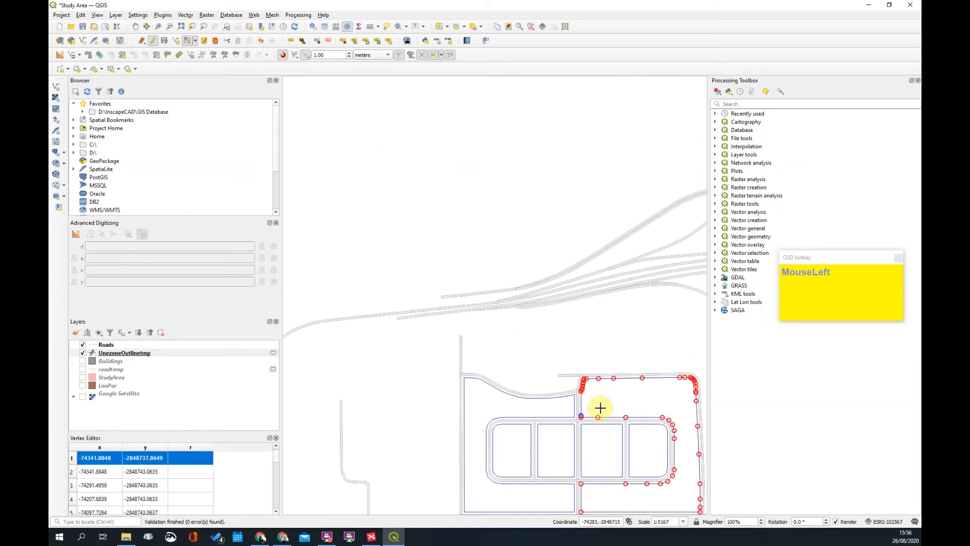
pyautogui.press('Down')
pyautogui.press('Down')
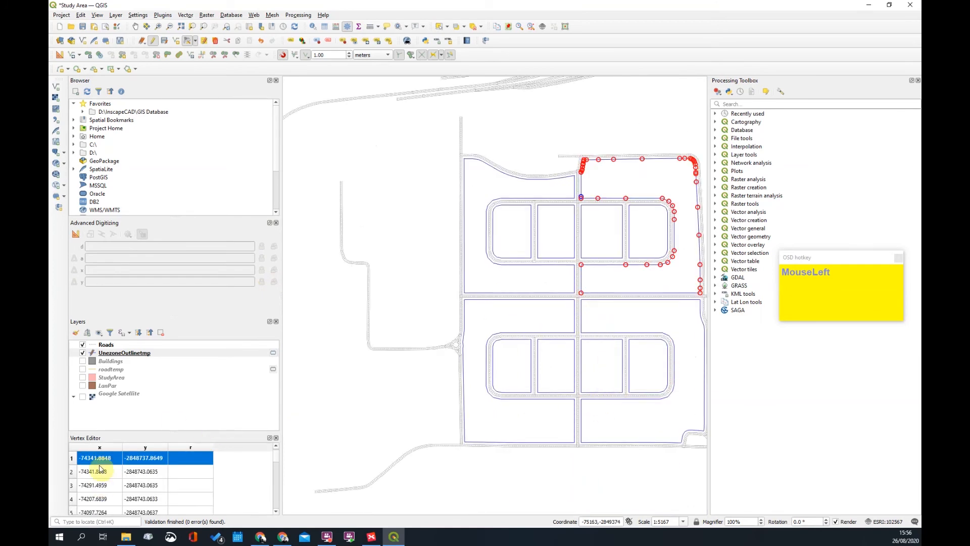
pyautogui.press('Down')
pyautogui.press('Down')
pyautogui.press('Down')
pyautogui.press('Down')
pyautogui.press('Down')
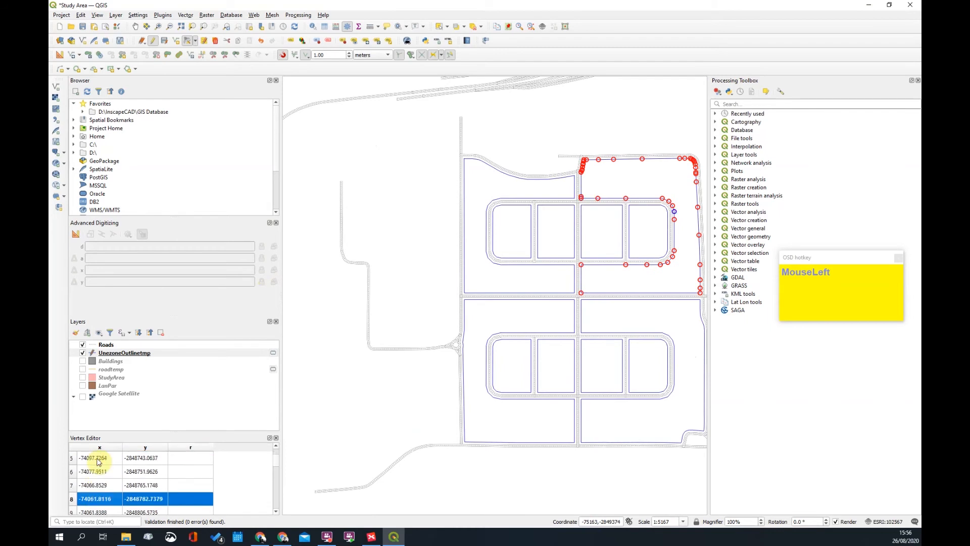
pyautogui.press('Up')
pyautogui.press('Up')
pyautogui.press('Down')
pyautogui.press('Down')
pyautogui.press('Down')
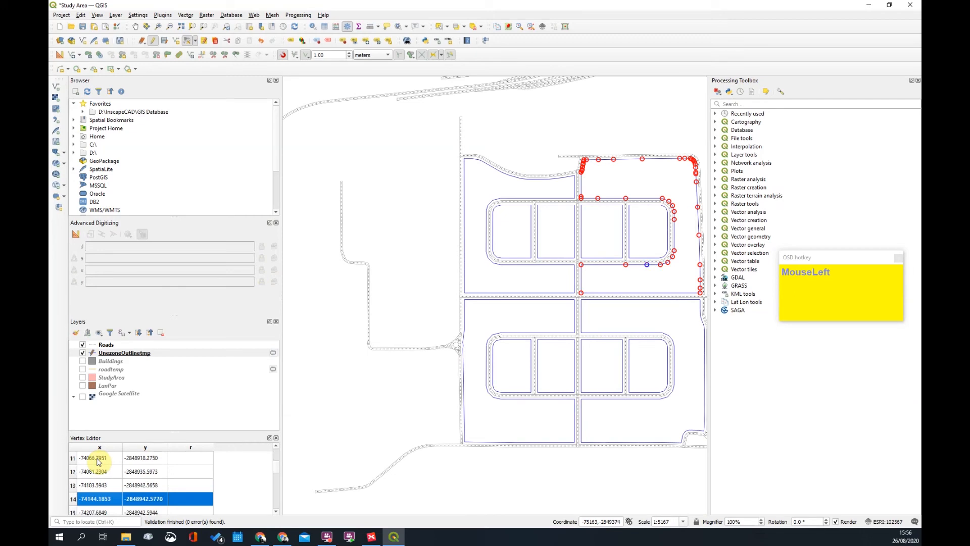
pyautogui.press('Down')
pyautogui.press('Down')
pyautogui.press('Down')
pyautogui.press('Down')
pyautogui.press('Down')
pyautogui.press('Down')
pyautogui.press('Down')
pyautogui.press('Down')
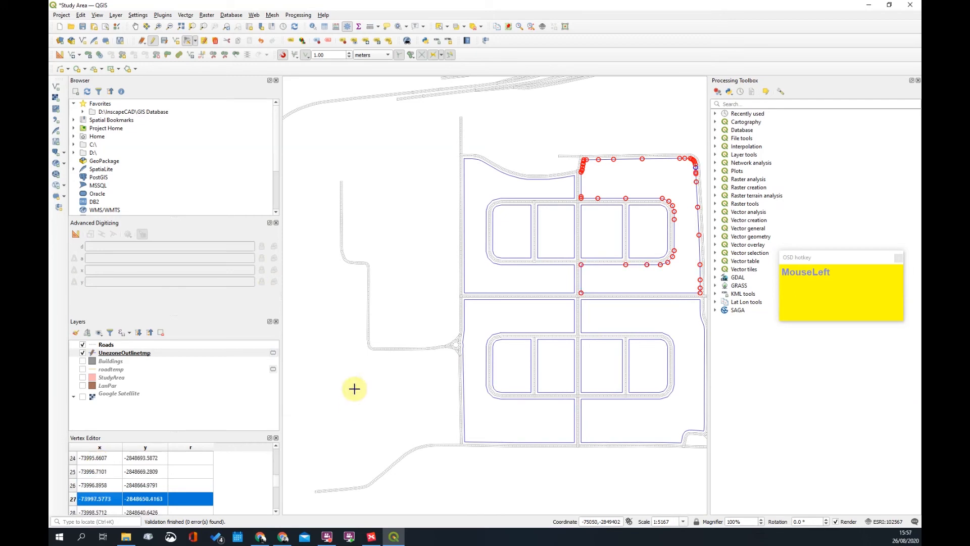
# Simplify the northeastern outer zone's outline by distance with a tolerance of 1 layer unit
pyautogui.scroll(1, 655, 232)
pyautogui.scroll(-2, 617, 250)
pyautogui.moveTo(625, 214); pyautogui.dragTo(547, 268)
pyautogui.scroll(3, 547, 268)
pyautogui.scroll(-1, 596, 305)
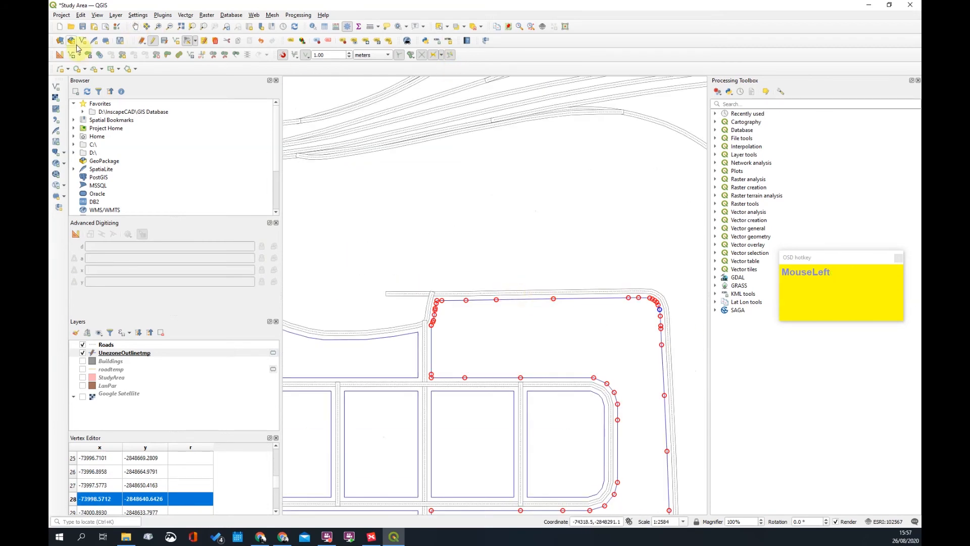
pyautogui.click(99, 56)
pyautogui.click(474, 299)
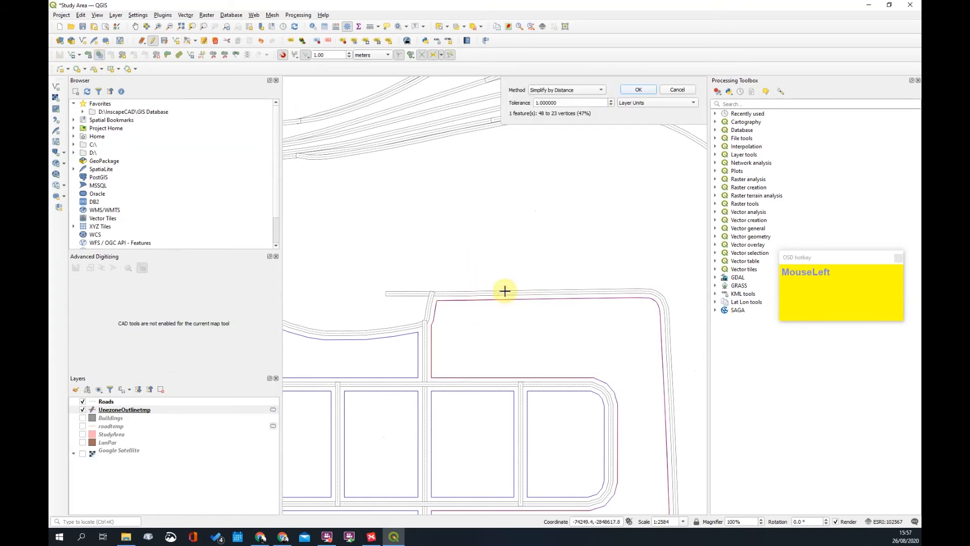
pyautogui.click(639, 90)
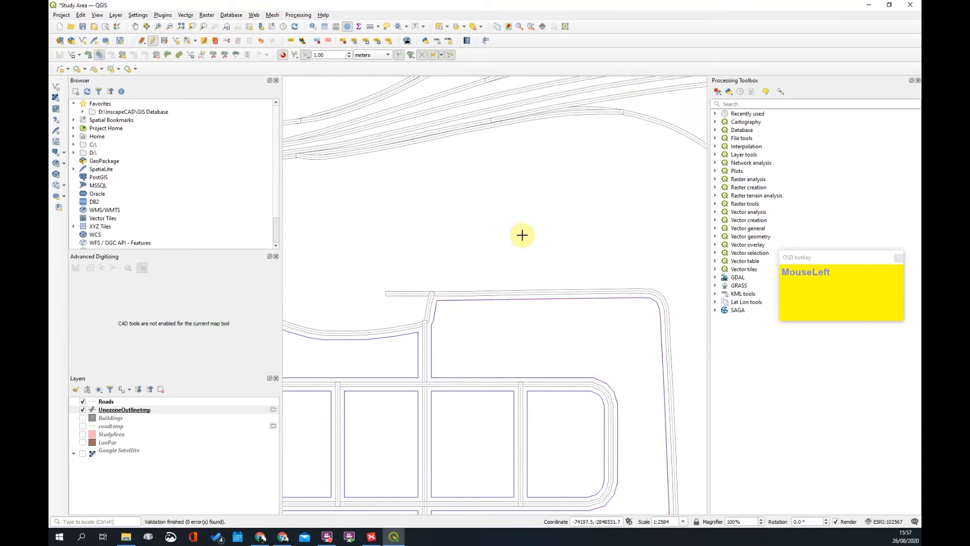
pyautogui.scroll(-1, 539, 243)
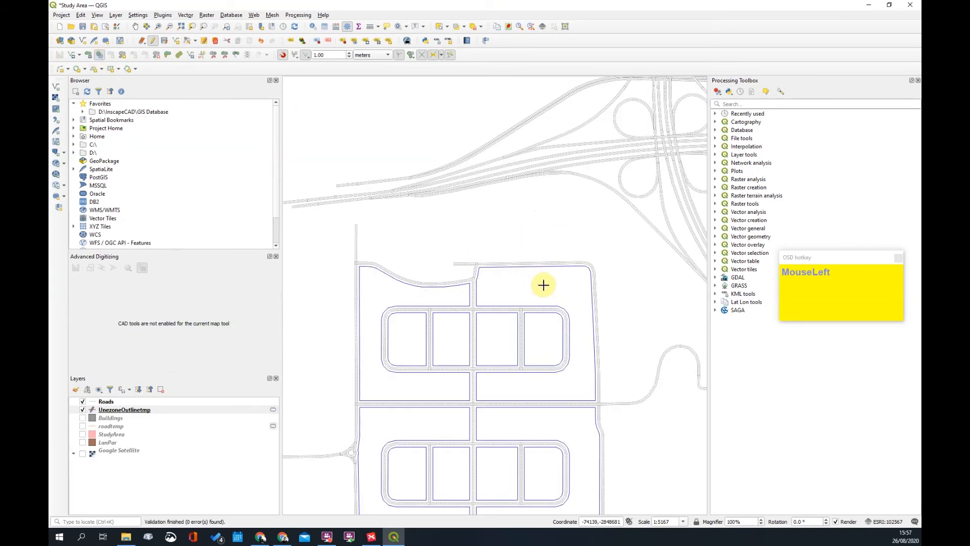
# Check the outlines of the northeastern outer zone and the northern loop's three eastern blocks by selecting them
pyautogui.click(440, 28)
pyautogui.click(502, 267)
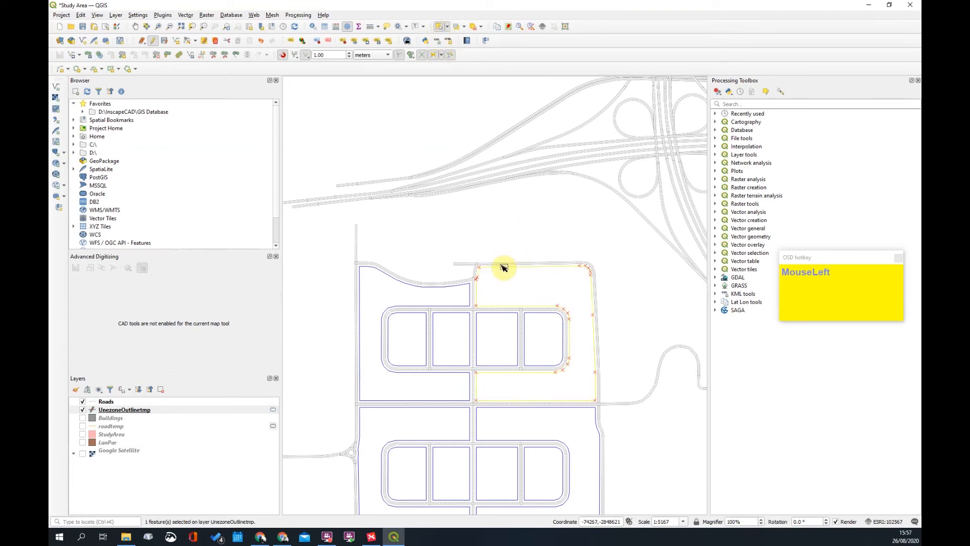
pyautogui.click(460, 290)
pyautogui.click(474, 302)
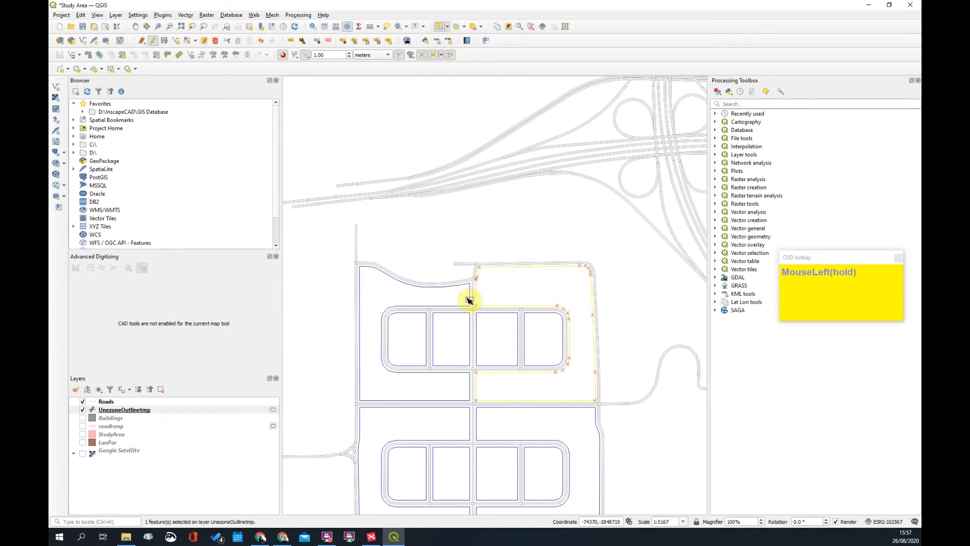
pyautogui.click(471, 303)
pyautogui.click(541, 314)
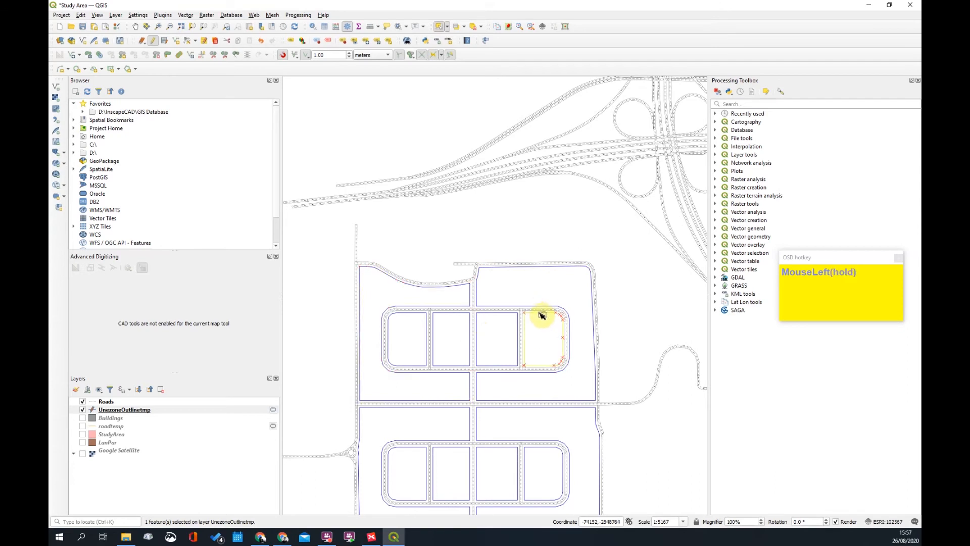
pyautogui.keyDown('shift'); pyautogui.click(521, 337); pyautogui.keyUp('shift')
pyautogui.keyDown('shift'); pyautogui.click(429, 318); pyautogui.keyUp('shift')
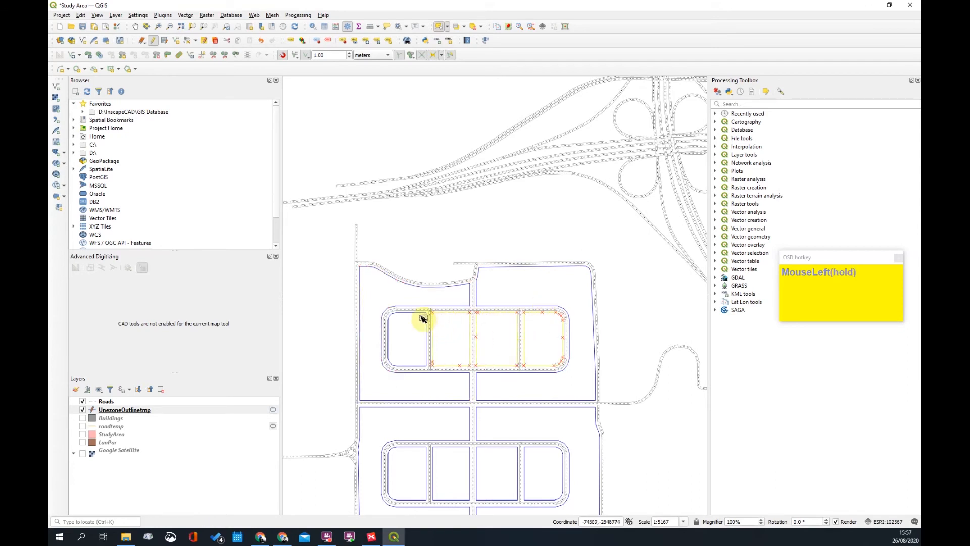
# Simplify the northern loop's four block outlines and the northwestern outer zone's outline by distance with a tolerance of 1 layer unit
pyautogui.click(100, 56)
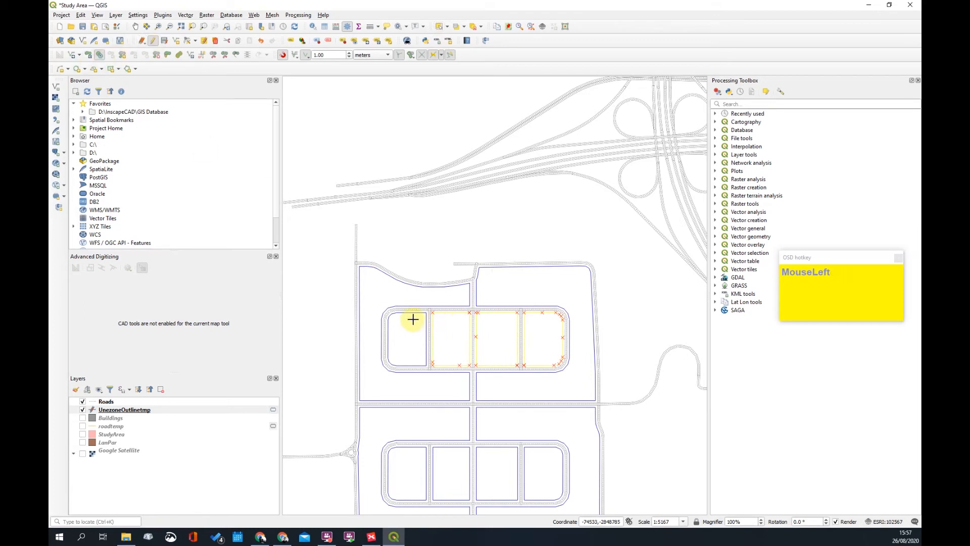
pyautogui.click(414, 313)
pyautogui.click(651, 90)
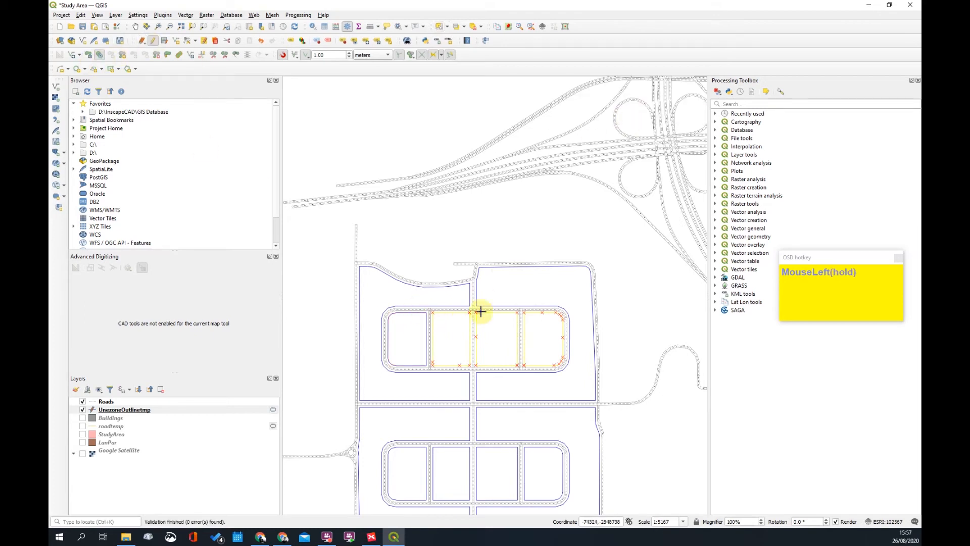
pyautogui.click(452, 313)
pyautogui.click(635, 91)
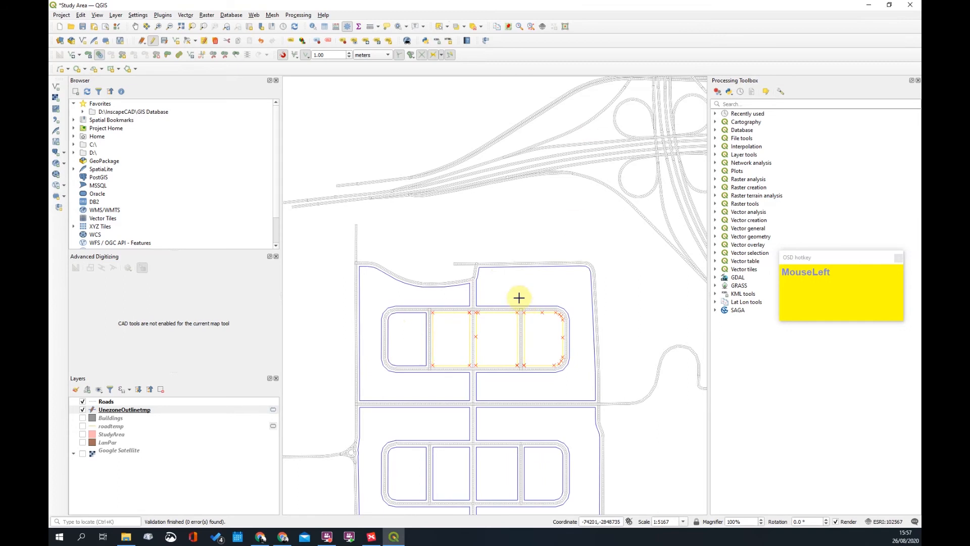
pyautogui.click(511, 311)
pyautogui.click(639, 91)
pyautogui.click(534, 313)
pyautogui.click(635, 93)
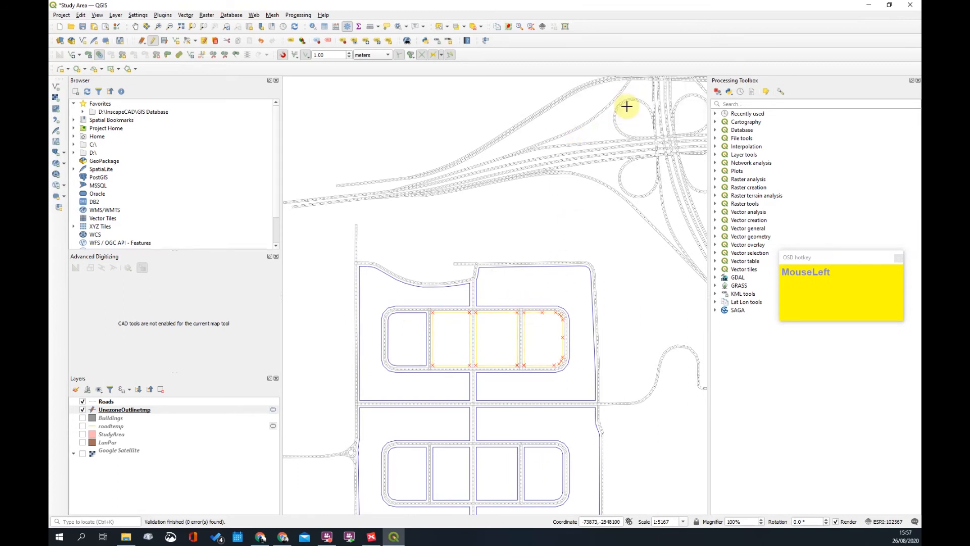
pyautogui.click(467, 386)
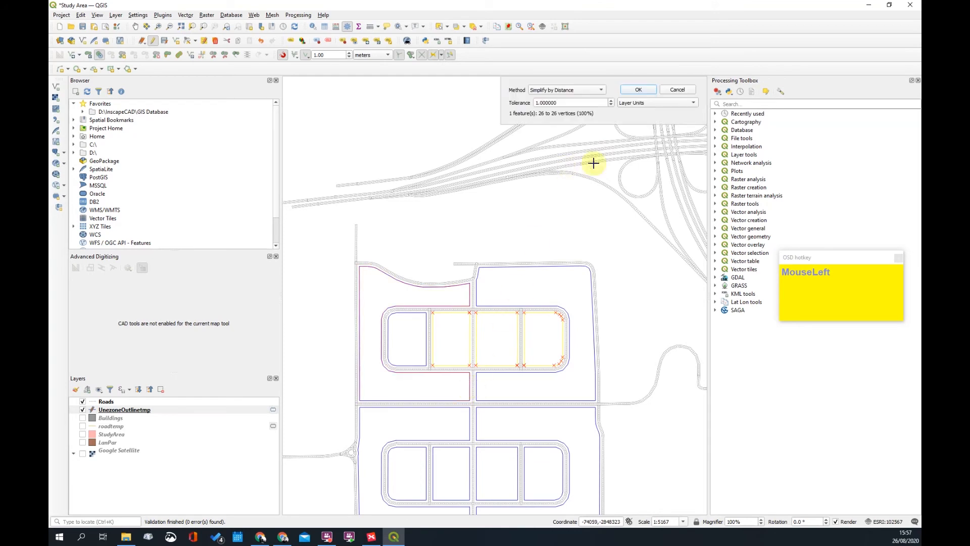
pyautogui.click(638, 91)
# Simplify the outlines of the southern loop's three western blocks by distance with a tolerance of 1 layer unit
pyautogui.scroll(2, 511, 316)
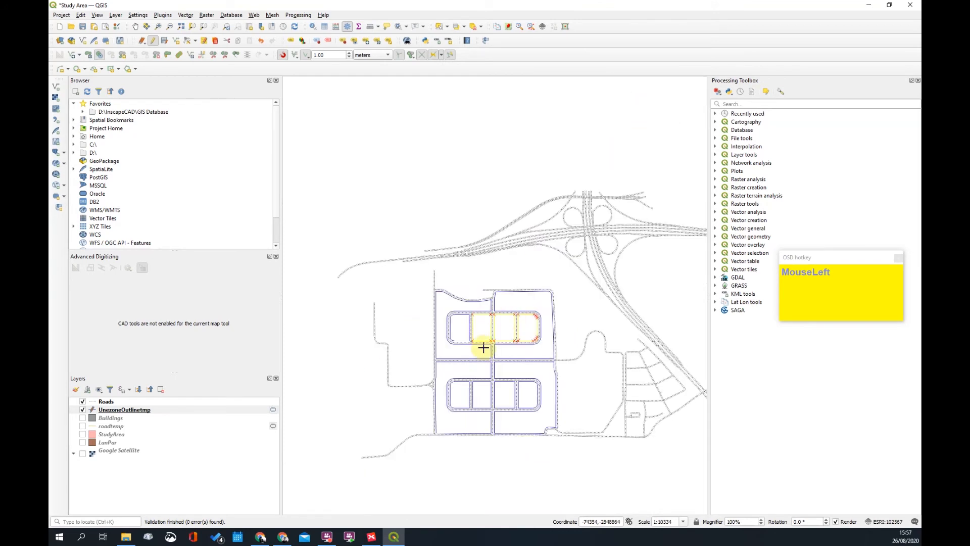
pyautogui.click(426, 361)
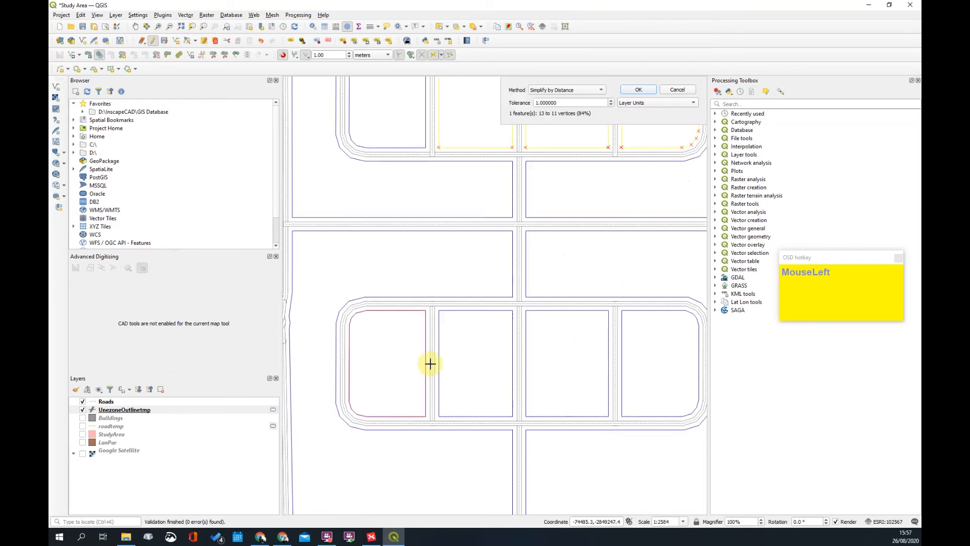
pyautogui.click(635, 92)
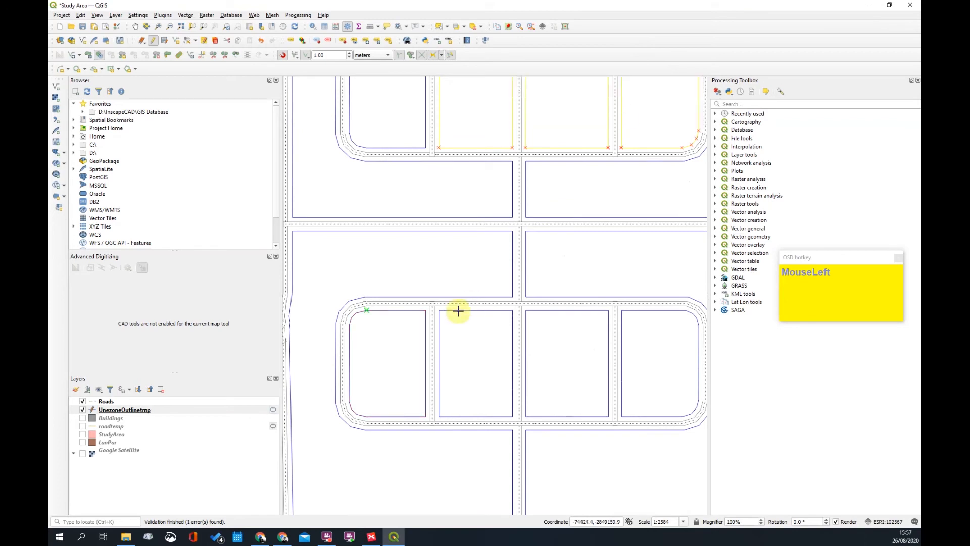
pyautogui.click(439, 330)
pyautogui.click(635, 92)
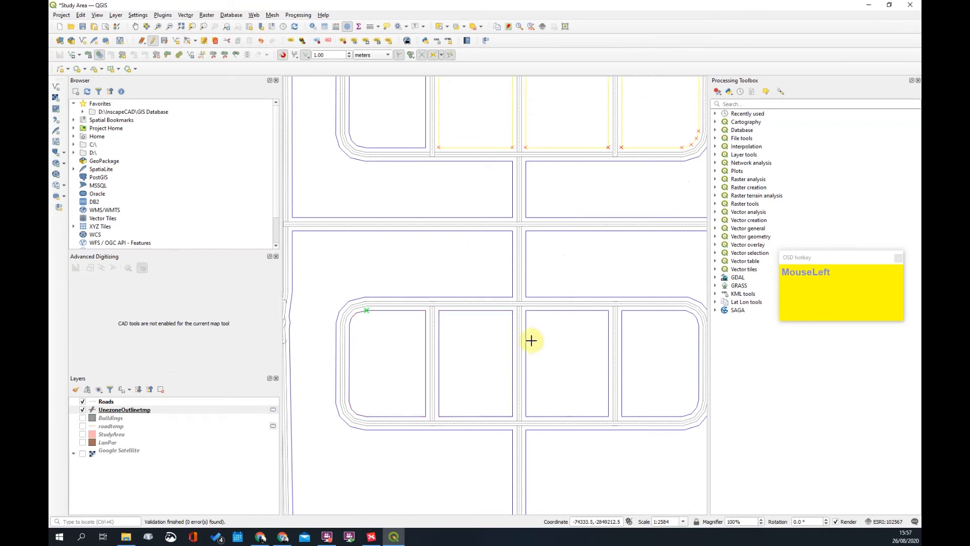
pyautogui.click(530, 347)
pyautogui.click(638, 90)
# List the vertices of the southern loop's westernmost block outline and select vertex 0
pyautogui.scroll(10, 359, 322)
pyautogui.scroll(4, 653, 318)
pyautogui.scroll(2, 472, 302)
pyautogui.scroll(3, 526, 295)
pyautogui.scroll(-3, 452, 193)
pyautogui.scroll(-9, 452, 192)
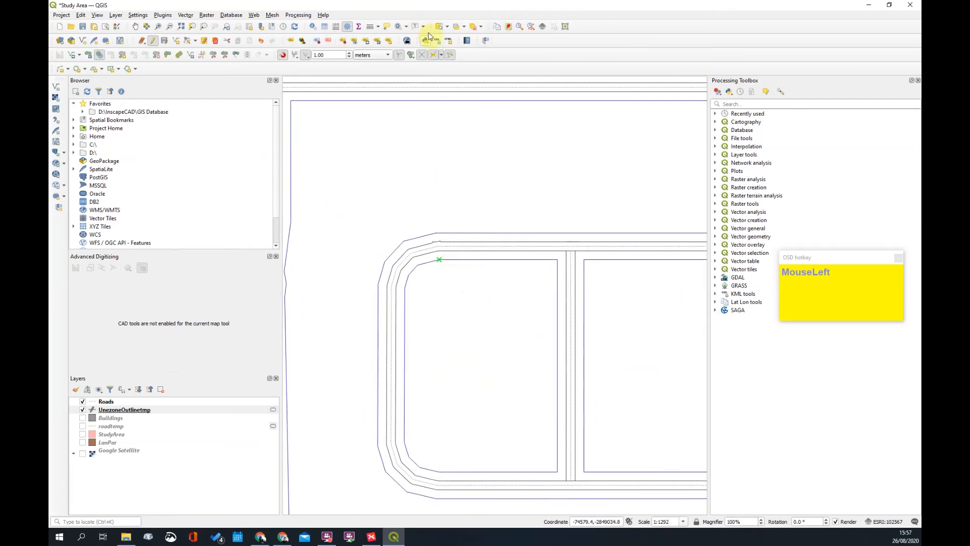
pyautogui.click(192, 43)
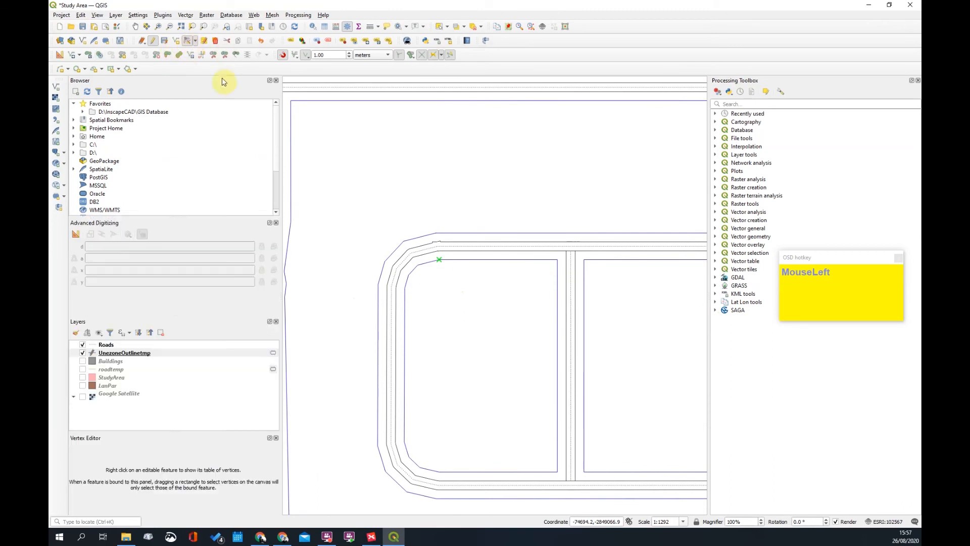
pyautogui.click(462, 259)
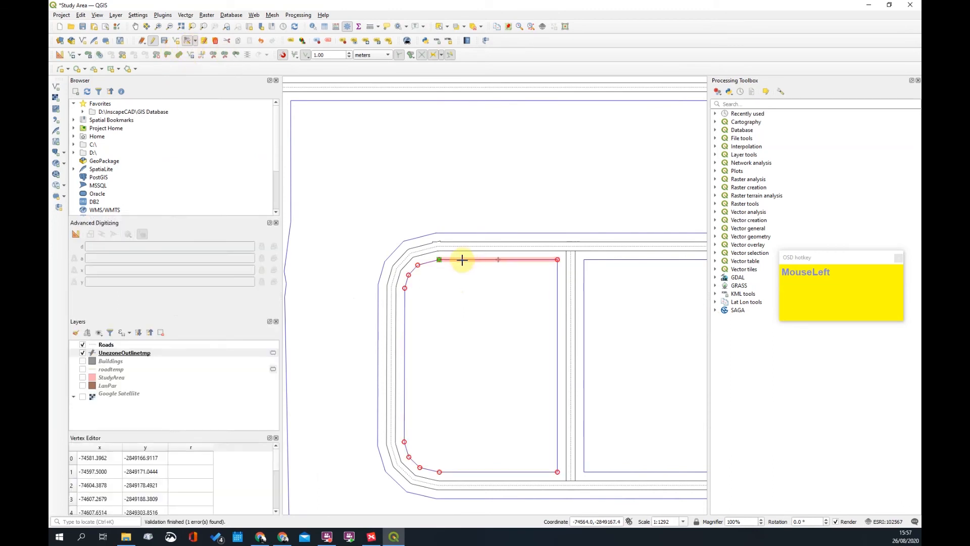
pyautogui.click(75, 459)
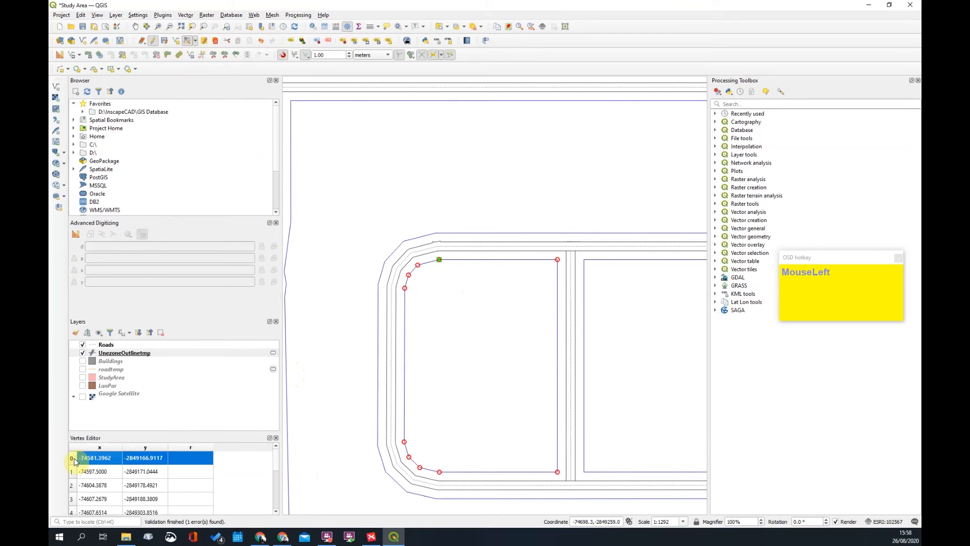
# Try deleting vertex 0 of the southern loop's westernmost block outline, and undo the deletion
pyautogui.press('Down')
pyautogui.click(74, 461)
pyautogui.press('Down')
pyautogui.click(75, 461)
pyautogui.press('Delete')
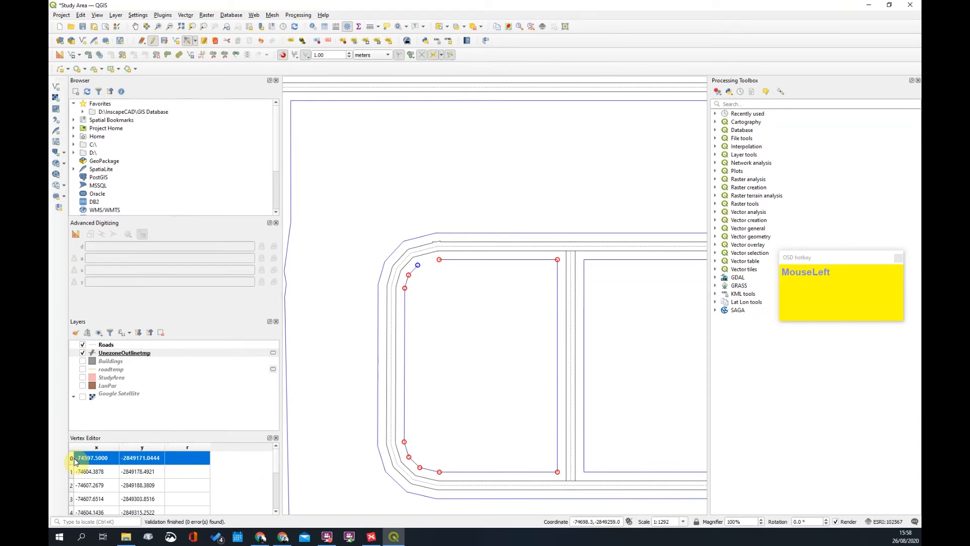
pyautogui.hotkey('ctrl', 'z')
# Check the vertices of the southern loop's westernmost block outline one by one, from vertex 0 to vertex 10
pyautogui.click(74, 461)
pyautogui.press('Down')
pyautogui.click(75, 460)
pyautogui.press('Down')
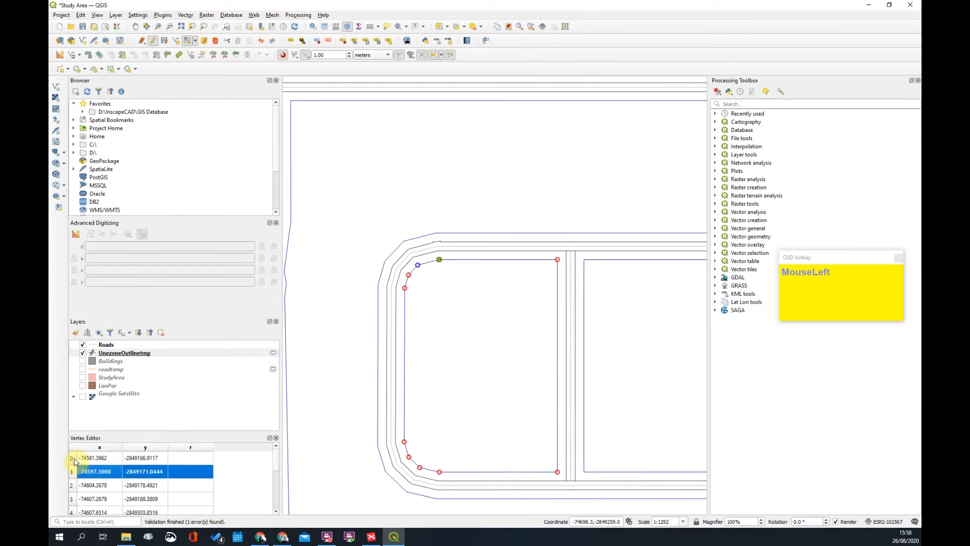
pyautogui.press('Down')
pyautogui.press('Down')
pyautogui.press('Down')
pyautogui.press('Down')
pyautogui.press('Down')
pyautogui.press('Down')
pyautogui.press('Down')
pyautogui.press('Down')
pyautogui.press('Down')
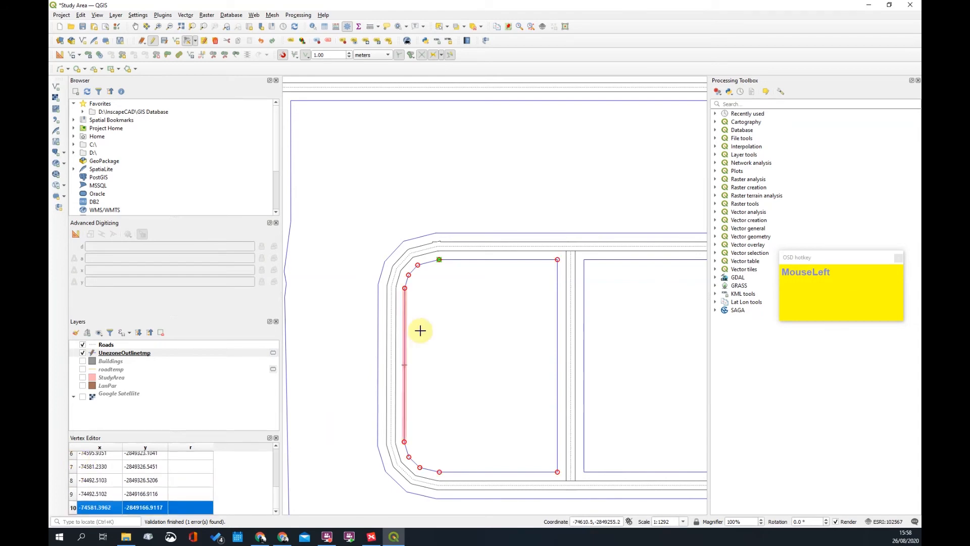
# Deselect the northern loop's three eastern block outlines
pyautogui.scroll(-2, 526, 310)
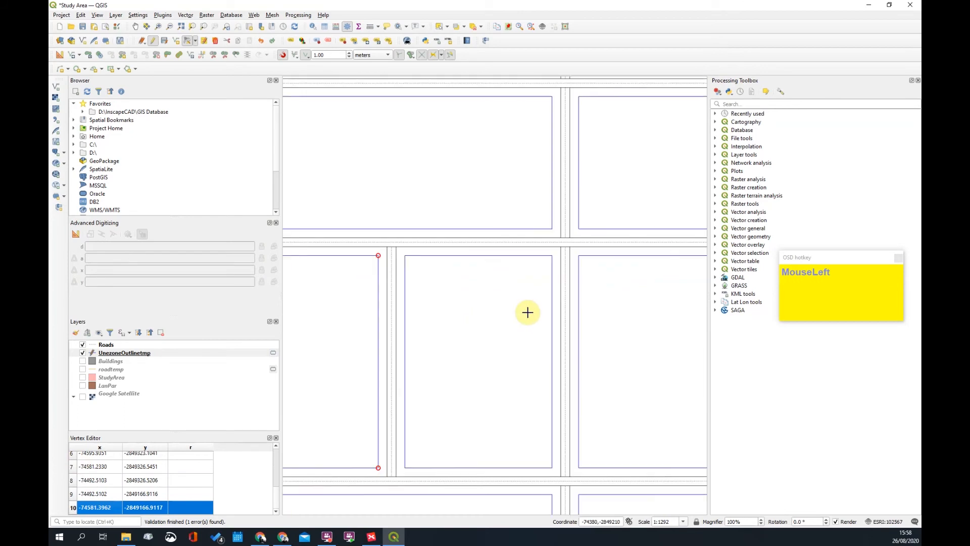
pyautogui.scroll(-1, 529, 259)
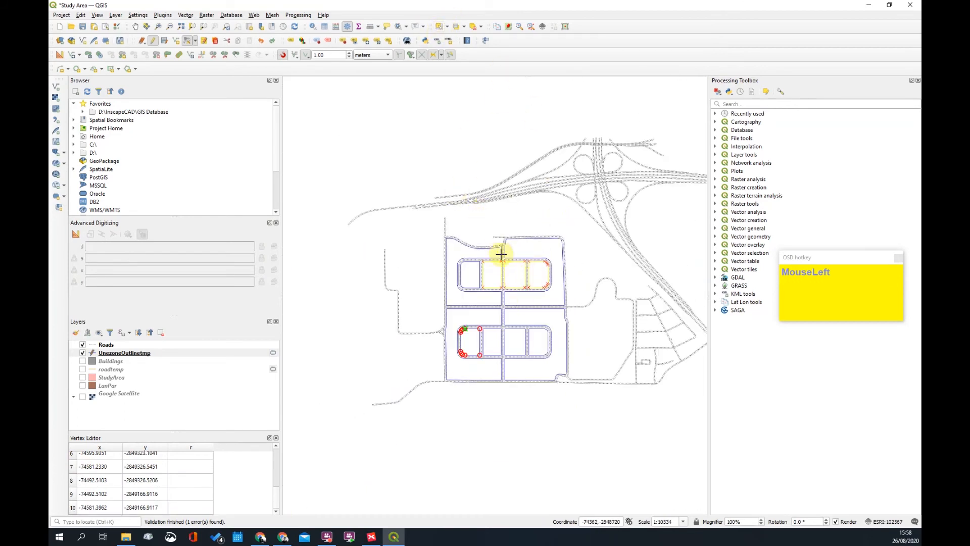
pyautogui.scroll(1, 500, 253)
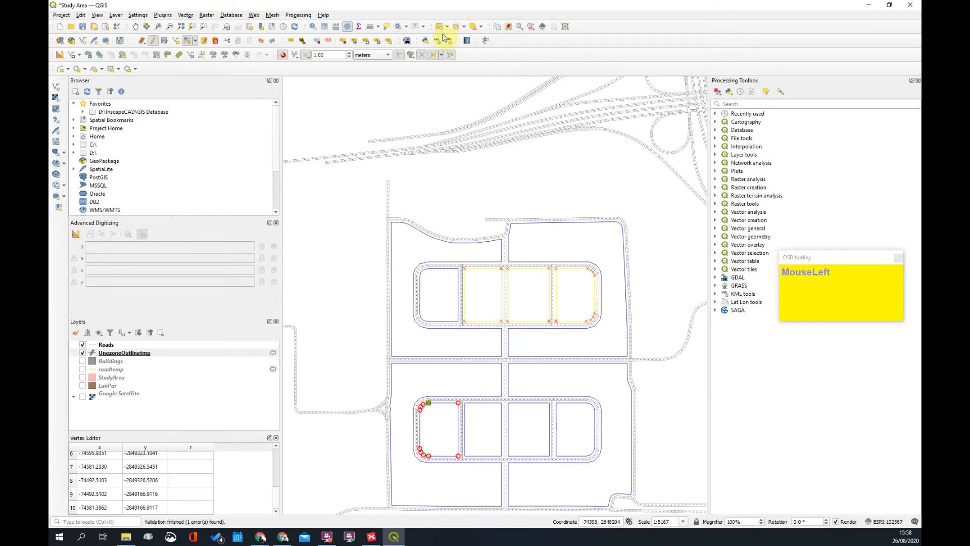
pyautogui.click(473, 29)
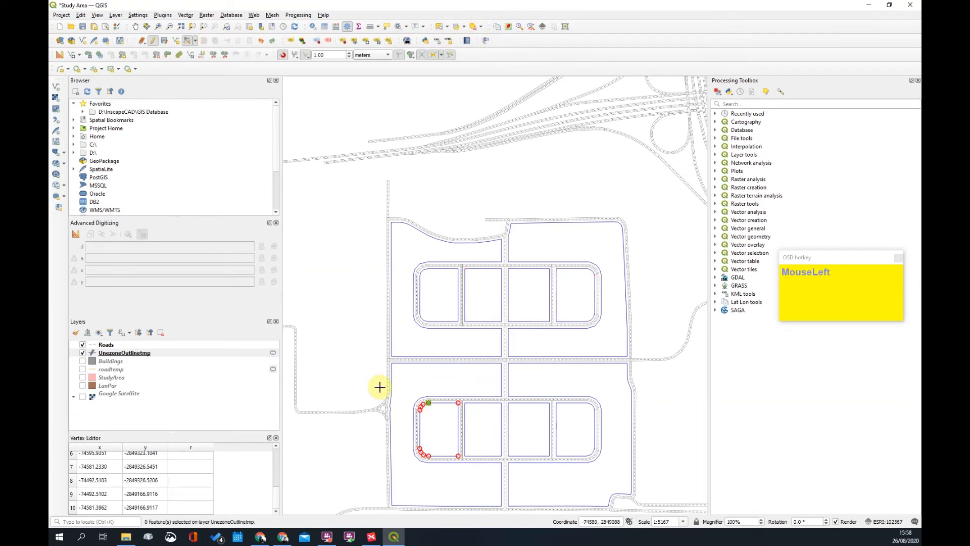
pyautogui.scroll(3, 447, 389)
pyautogui.scroll(-3, 471, 302)
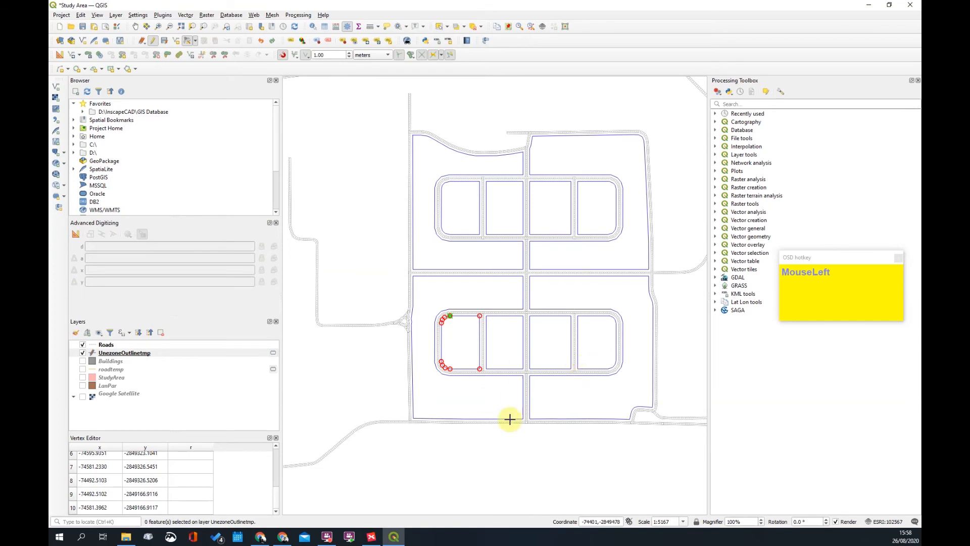
# Save the edits of the UnezoneOutlinetmp layer and make it the active layer
pyautogui.click(140, 352)
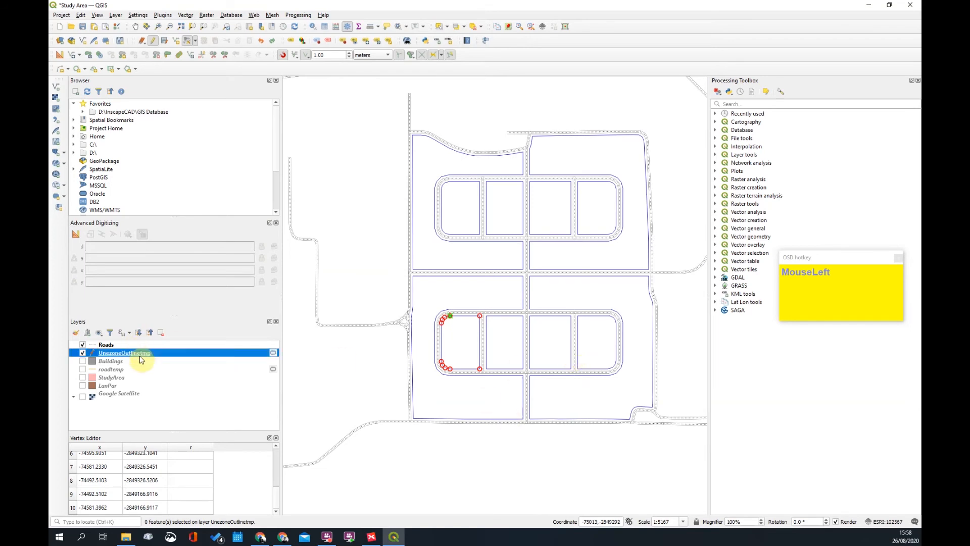
pyautogui.click(164, 41)
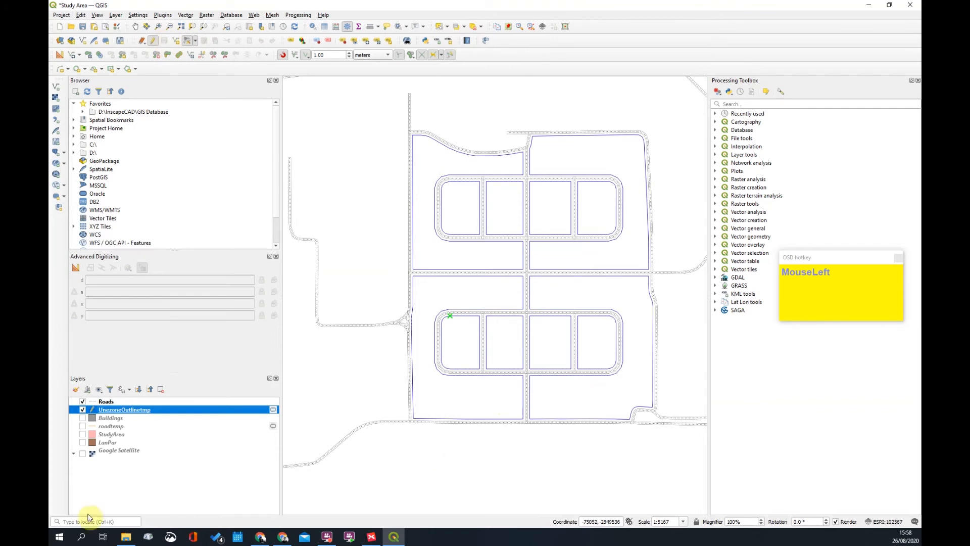
pyautogui.rightClick(121, 411)
pyautogui.click(190, 443)
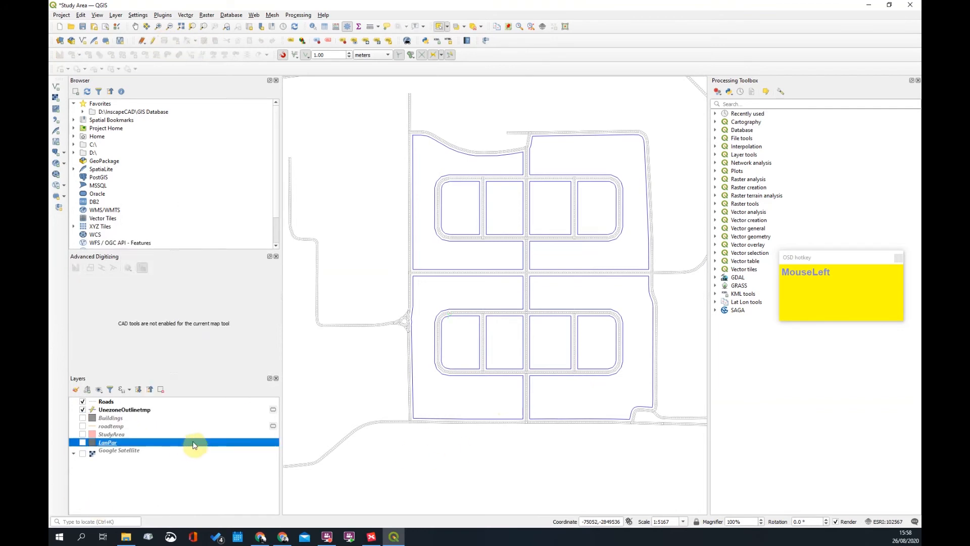
pyautogui.click(121, 410)
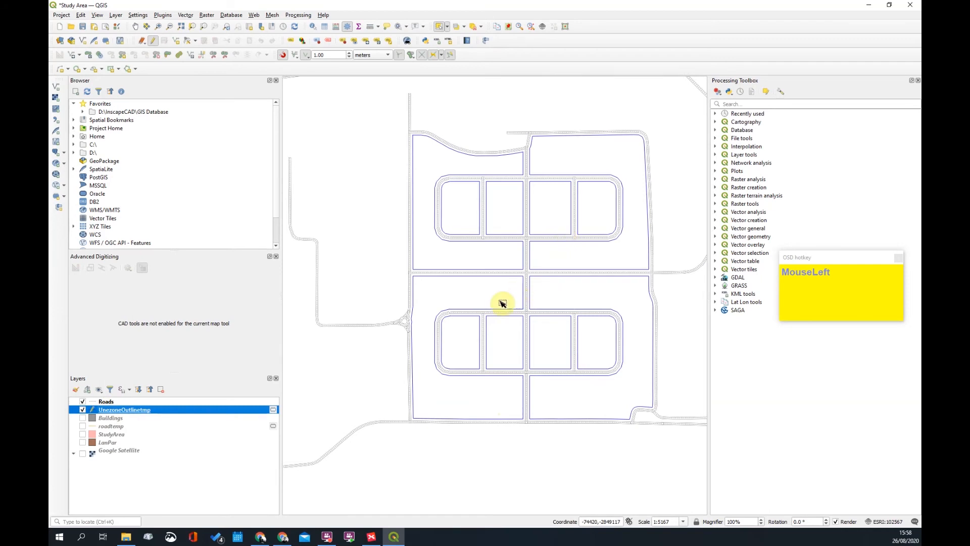
# Convert the UnezoneOutlinetmp outlines to a temporary polygon layer with Lines to Polygons
pyautogui.scroll(1, 510, 298)
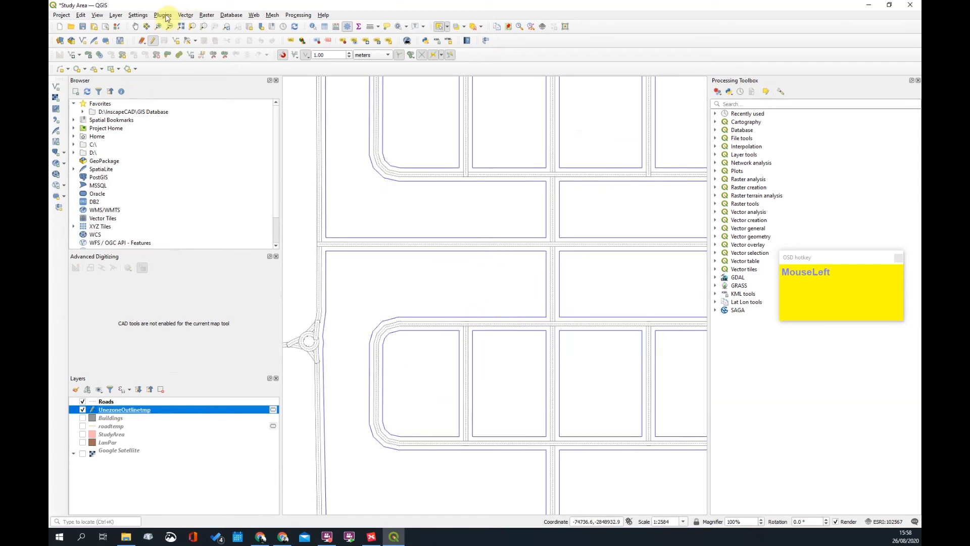
pyautogui.click(185, 17)
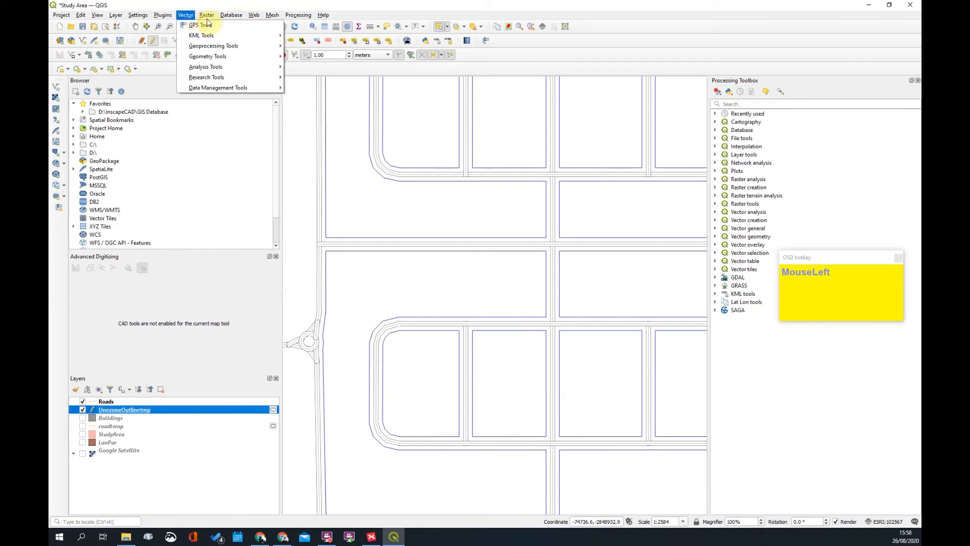
pyautogui.moveTo(170, 19)
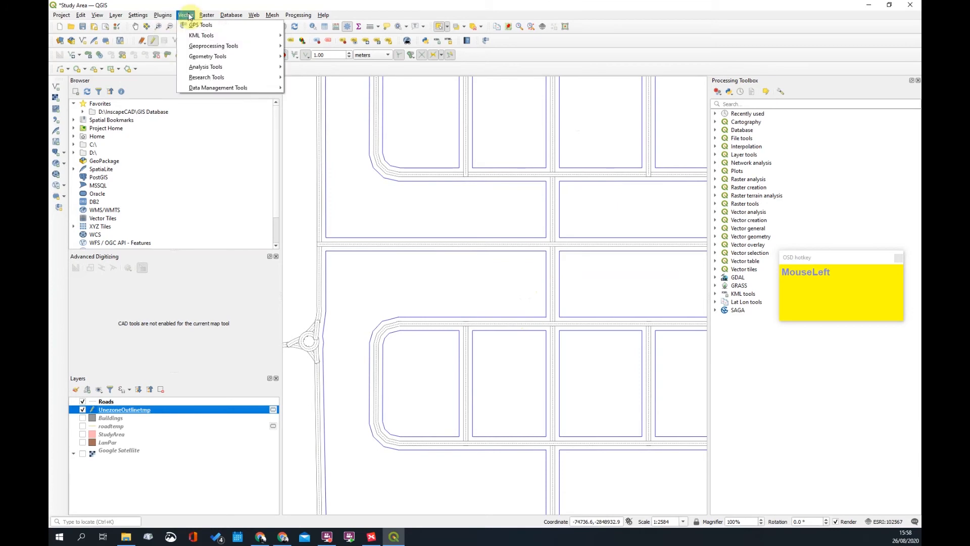
pyautogui.moveTo(202, 59)
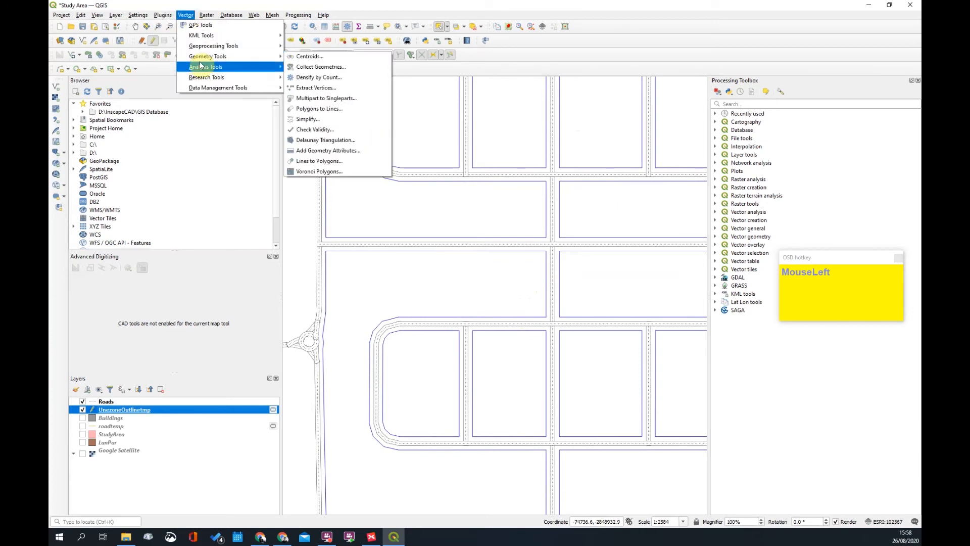
pyautogui.click(306, 162)
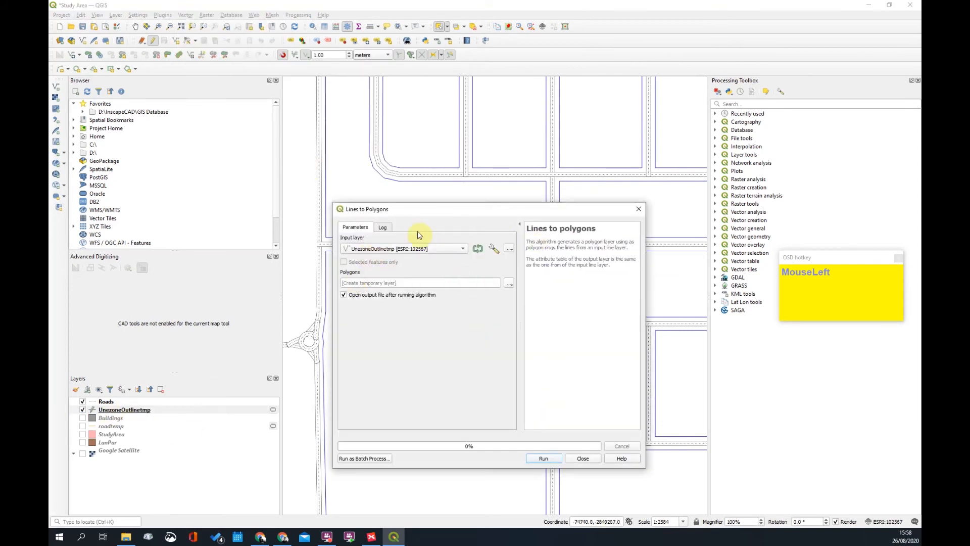
pyautogui.click(545, 459)
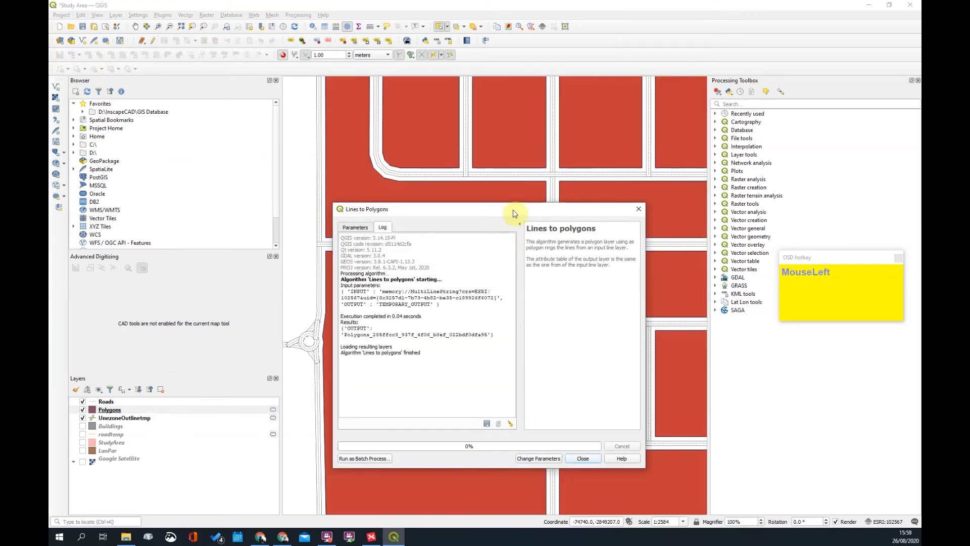
pyautogui.click(583, 462)
# Examine the generated polygons for shape errors, especially along the northwestern zone's curved edge and around the southern loop's western blocks
pyautogui.scroll(-3, 511, 254)
pyautogui.scroll(2, 516, 256)
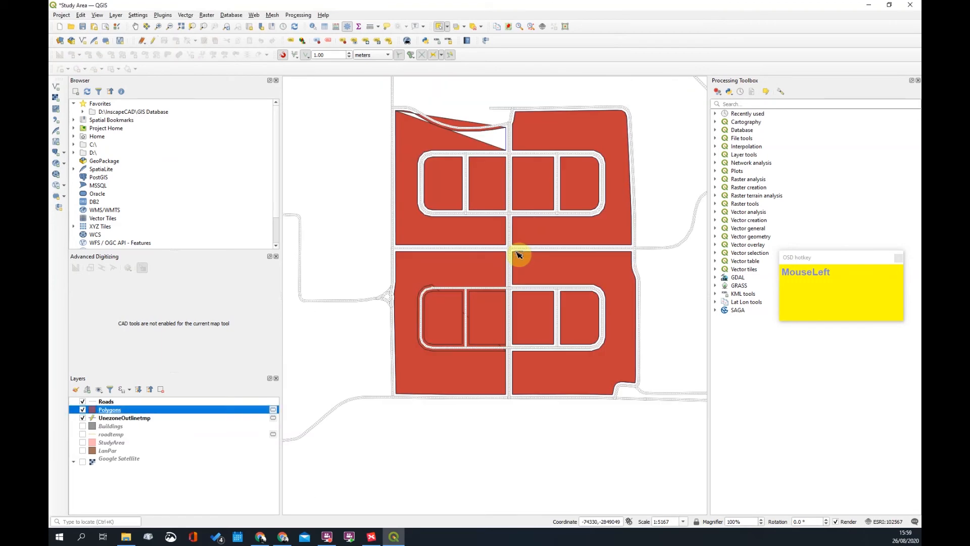
pyautogui.scroll(1, 498, 107)
pyautogui.scroll(-1, 461, 166)
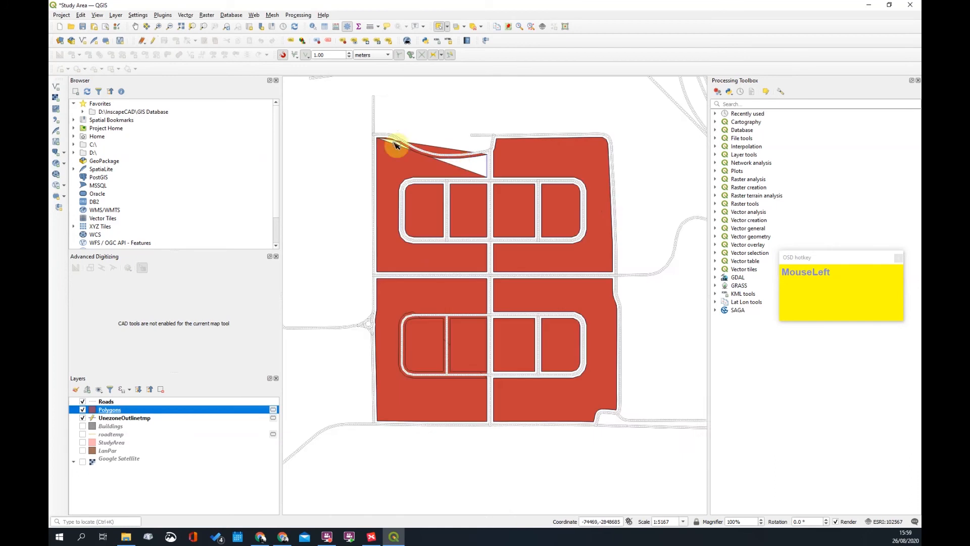
pyautogui.scroll(1, 391, 156)
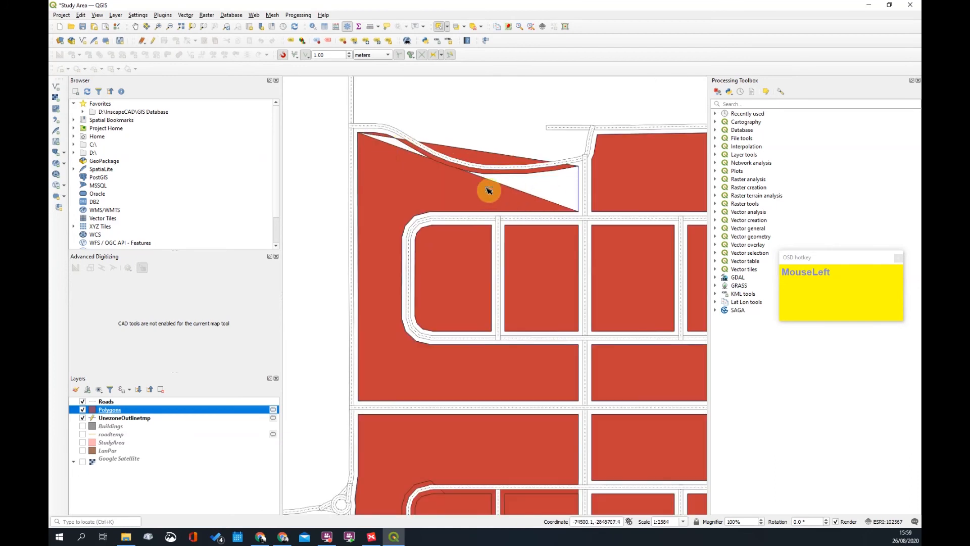
pyautogui.scroll(-1, 520, 184)
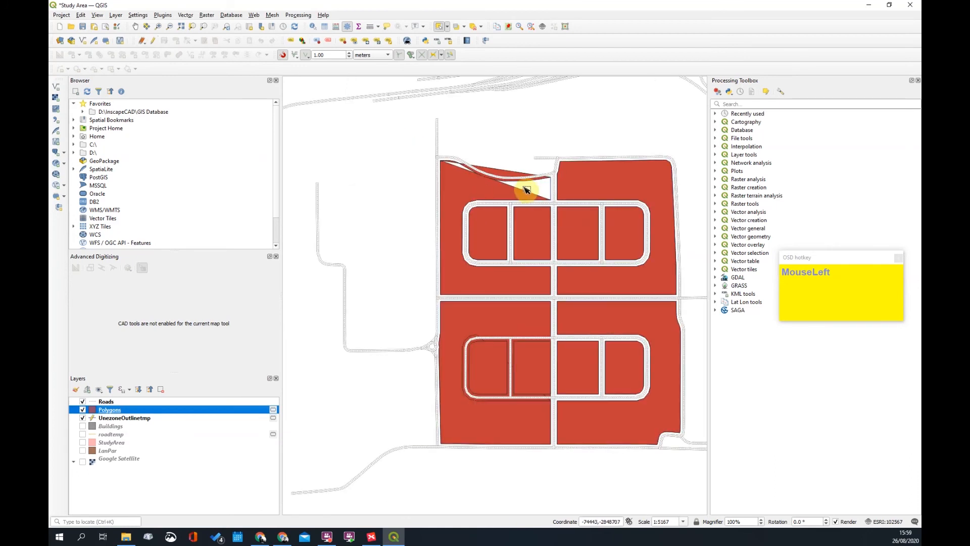
pyautogui.scroll(1, 565, 269)
pyautogui.scroll(-1, 566, 269)
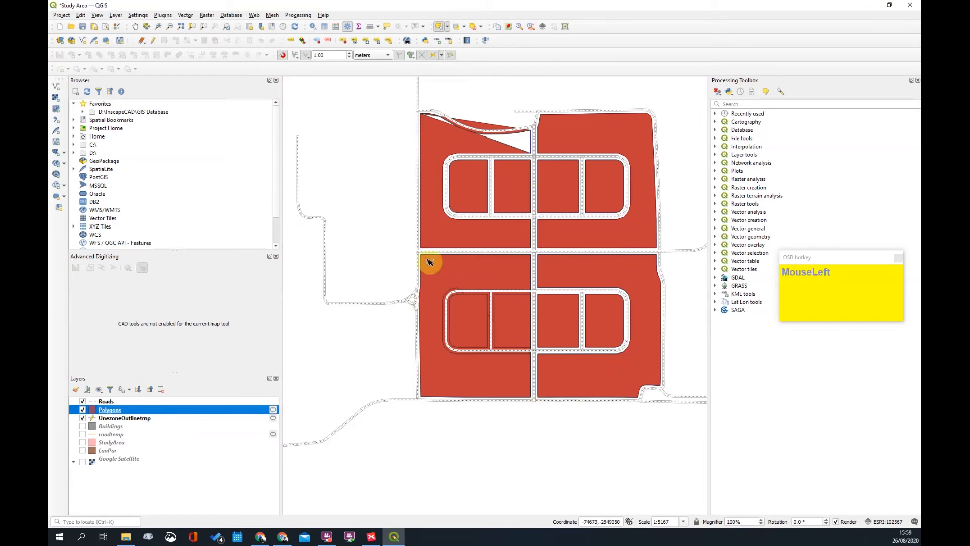
pyautogui.scroll(2, 526, 369)
pyautogui.scroll(-2, 505, 288)
pyautogui.scroll(1, 510, 268)
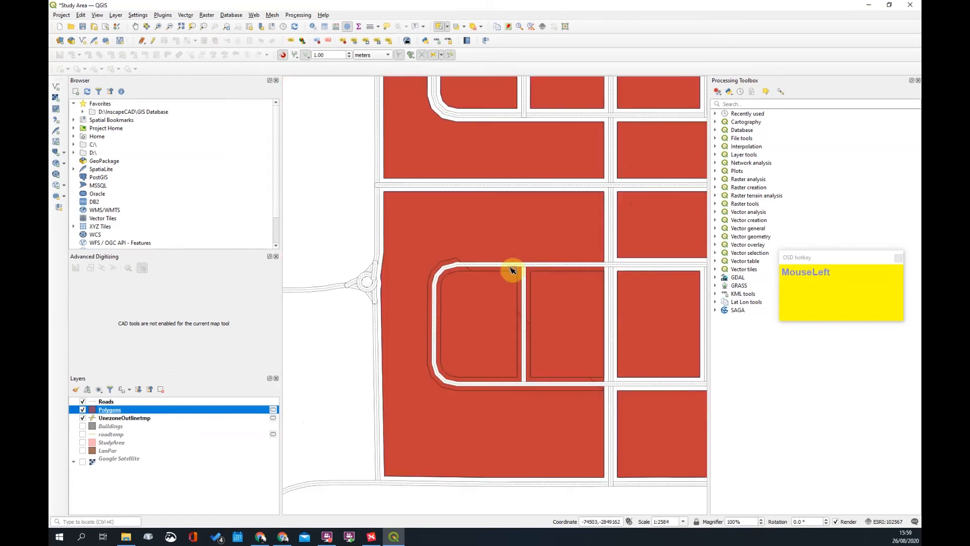
pyautogui.scroll(-1, 552, 281)
pyautogui.scroll(2, 552, 280)
pyautogui.scroll(-2, 565, 244)
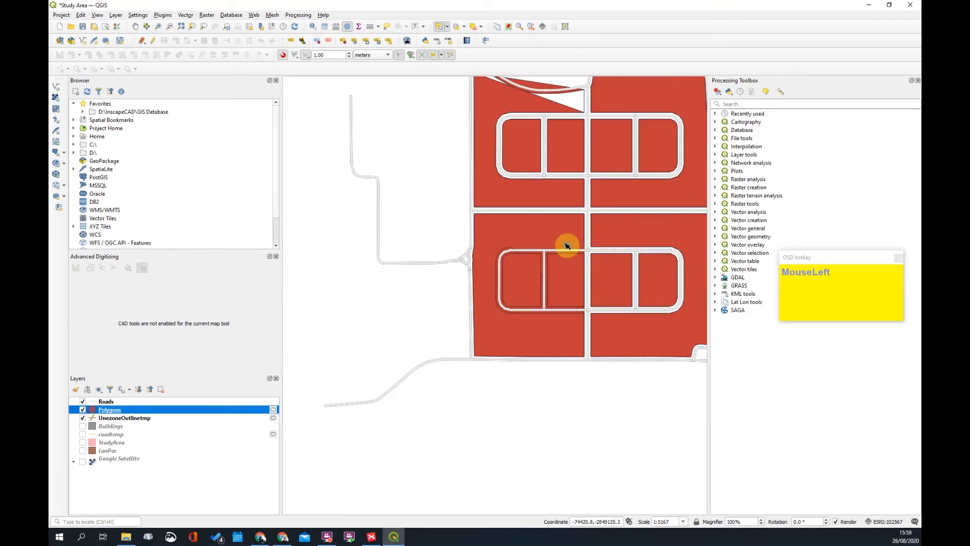
pyautogui.scroll(1, 564, 245)
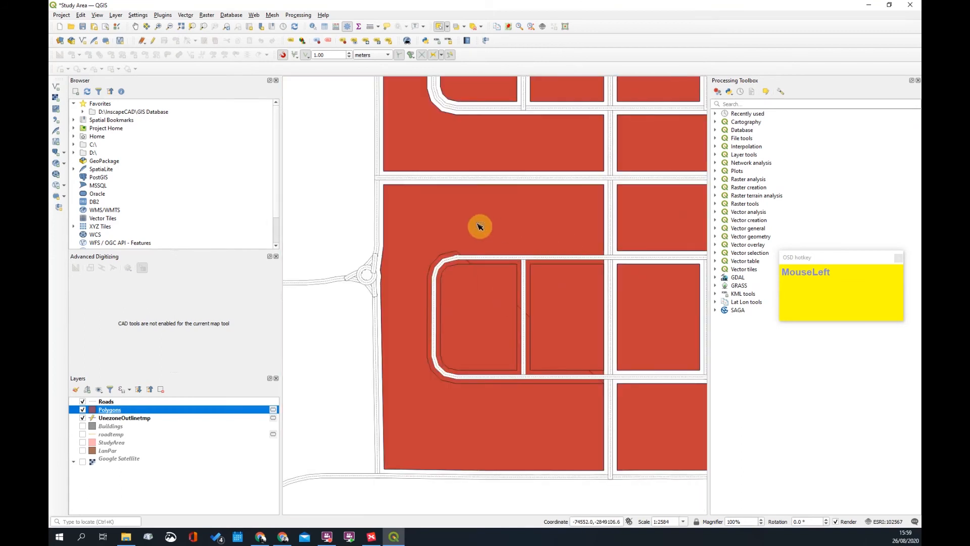
# Check the extent of the southwestern outer zone's polygon and the southern loop's second block from the west by selecting them
pyautogui.click(528, 235)
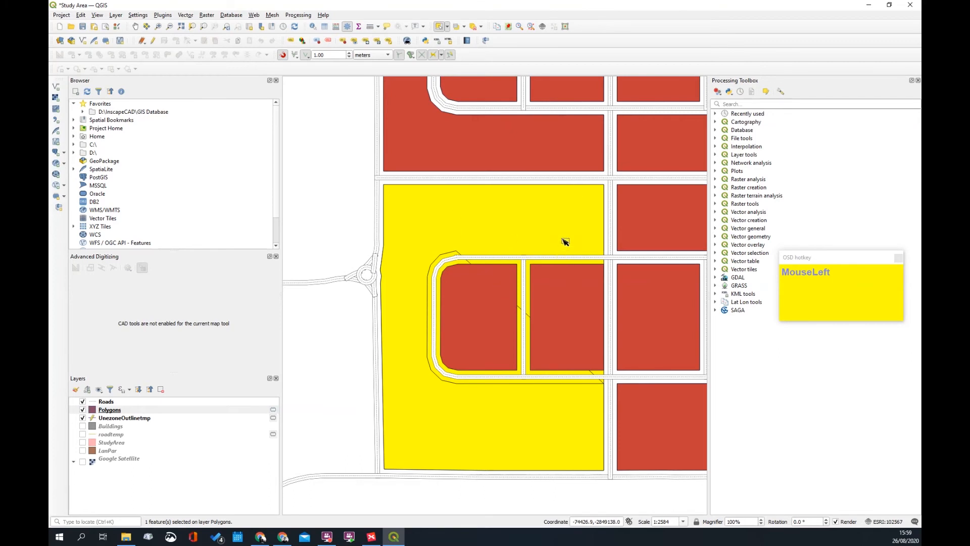
pyautogui.click(471, 238)
pyautogui.click(549, 257)
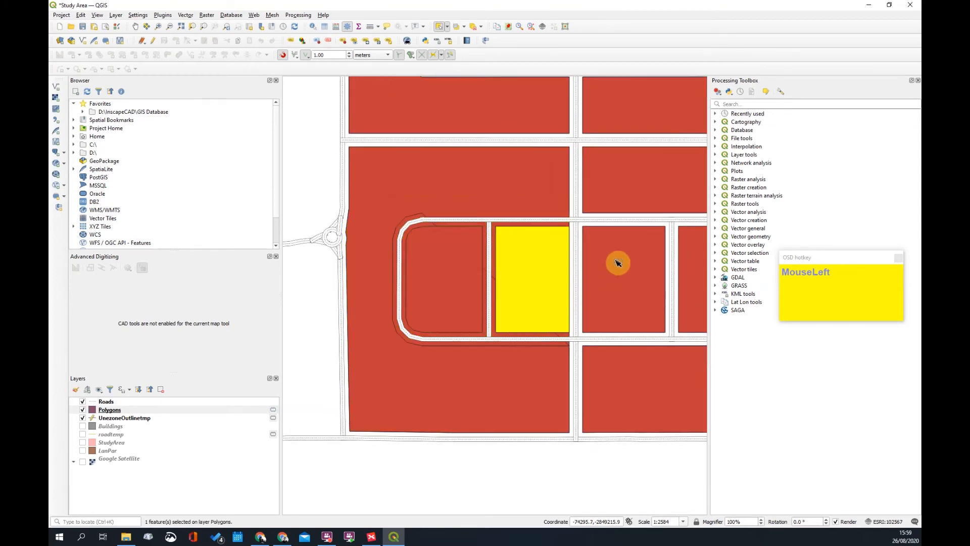
# Select the northwestern outer zone's polygon and examine its misshapen northern edge and northeastern corner
pyautogui.scroll(-2, 503, 261)
pyautogui.click(494, 232)
pyautogui.scroll(1, 490, 220)
pyautogui.click(486, 216)
pyautogui.click(472, 214)
pyautogui.scroll(1, 480, 188)
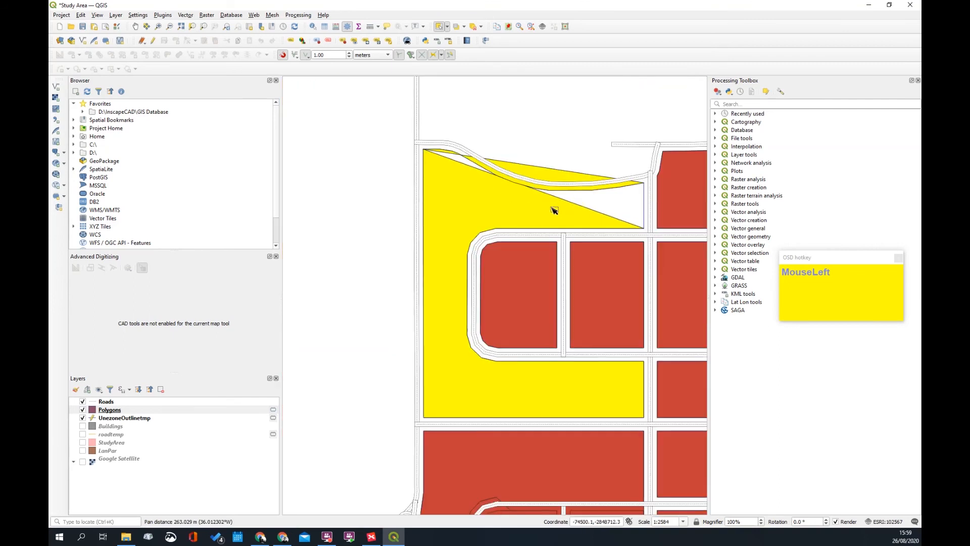
pyautogui.click(470, 191)
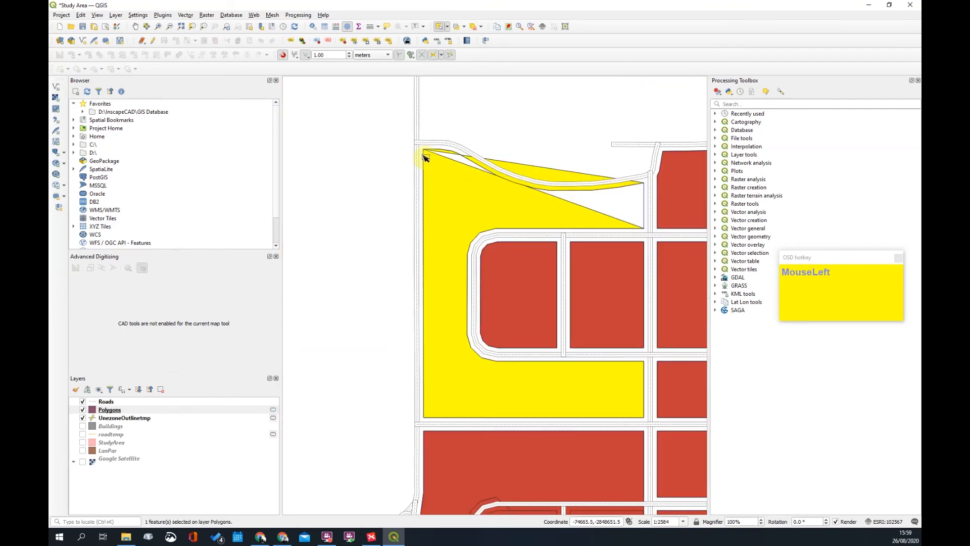
pyautogui.scroll(4, 556, 183)
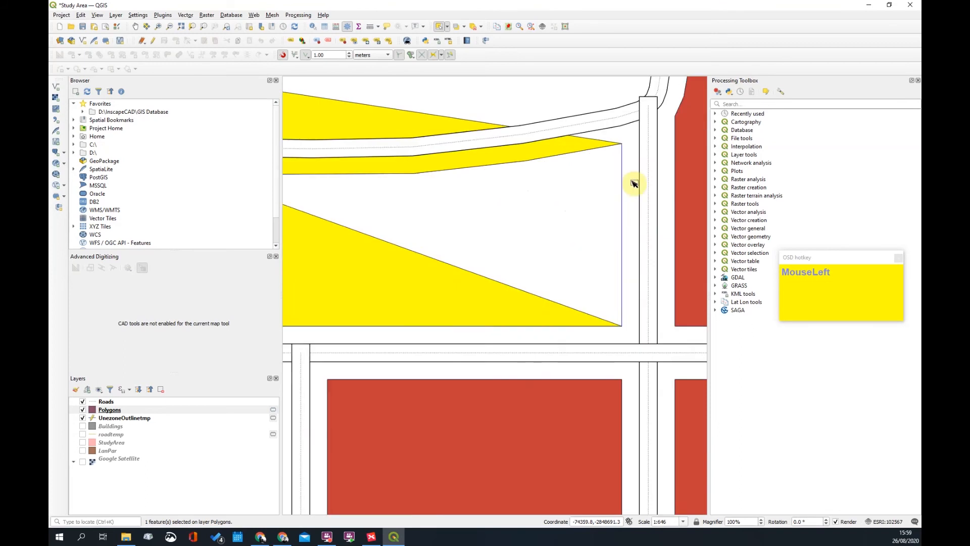
# Enable editing on the Polygons layer and inspect the northwestern zone polygon's vertices along its northern edge and northeastern corner with the Vertex Tool
pyautogui.scroll(-4, 629, 160)
pyautogui.scroll(1, 634, 156)
pyautogui.scroll(-1, 604, 173)
pyautogui.scroll(1, 568, 190)
pyautogui.scroll(-1, 576, 217)
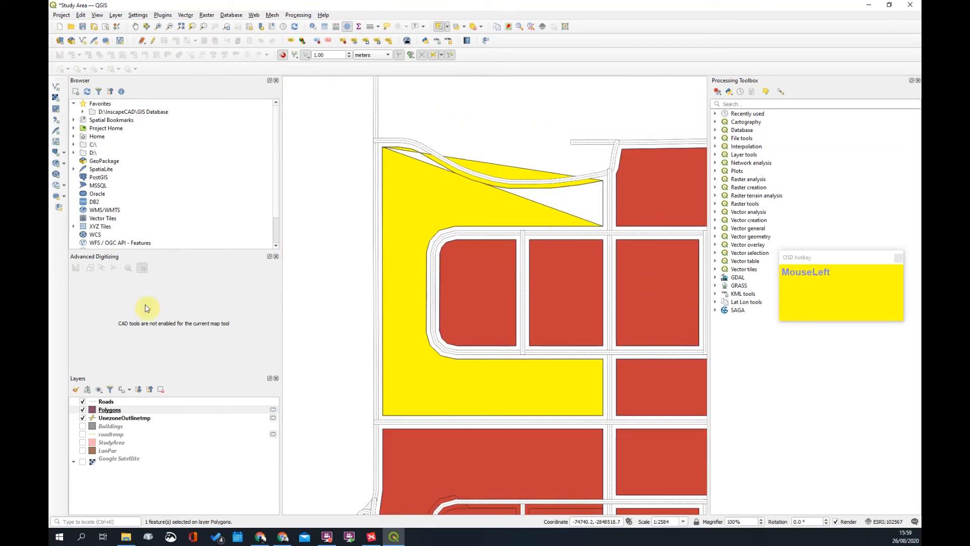
pyautogui.click(153, 41)
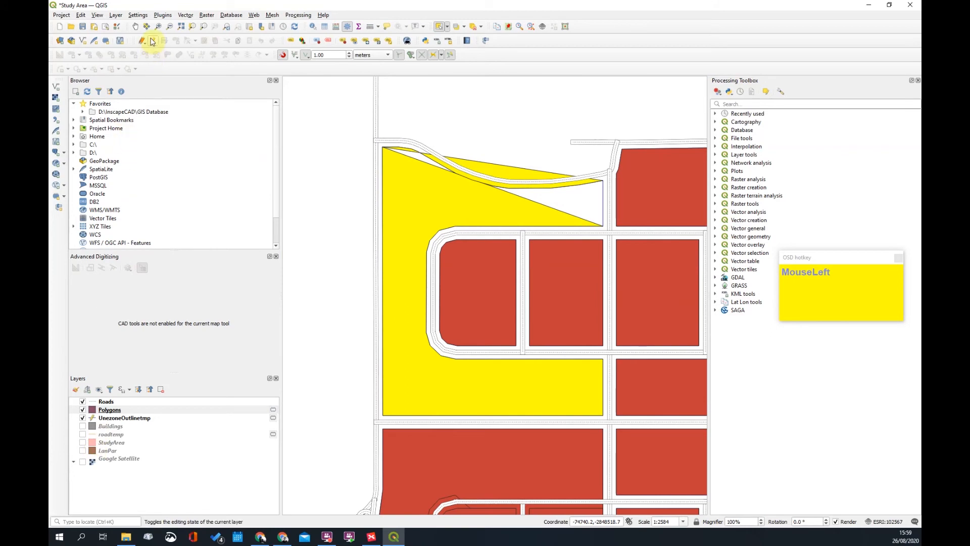
pyautogui.scroll(1, 531, 203)
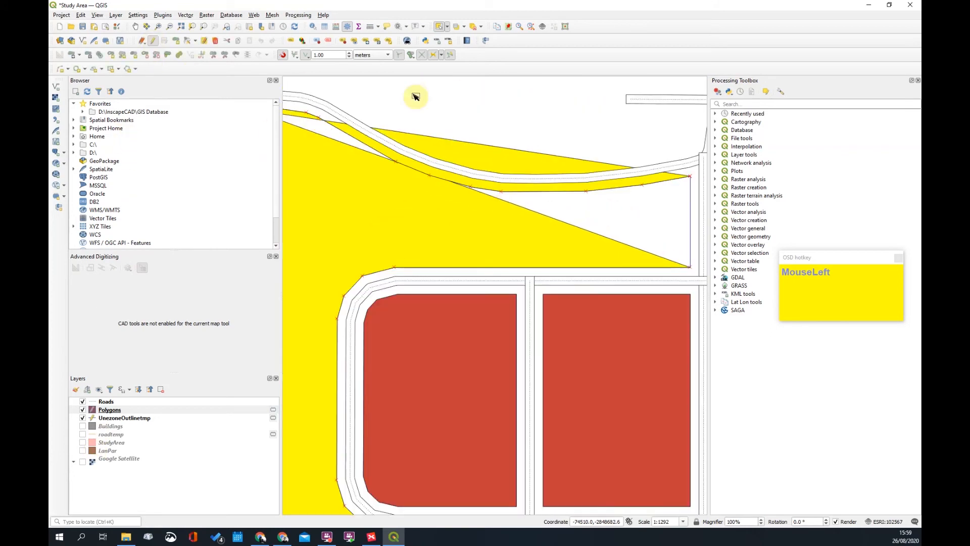
pyautogui.click(187, 40)
pyautogui.scroll(-1, 500, 198)
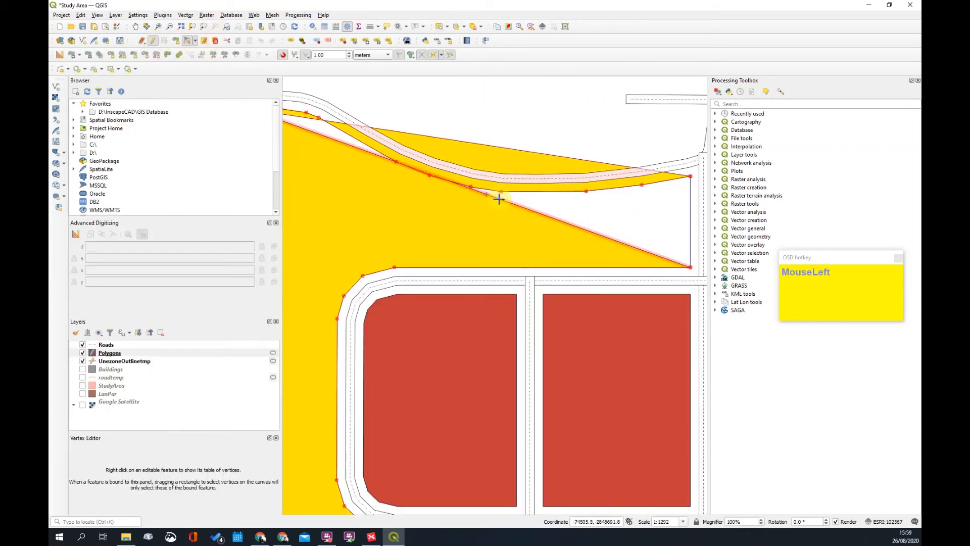
pyautogui.scroll(2, 598, 199)
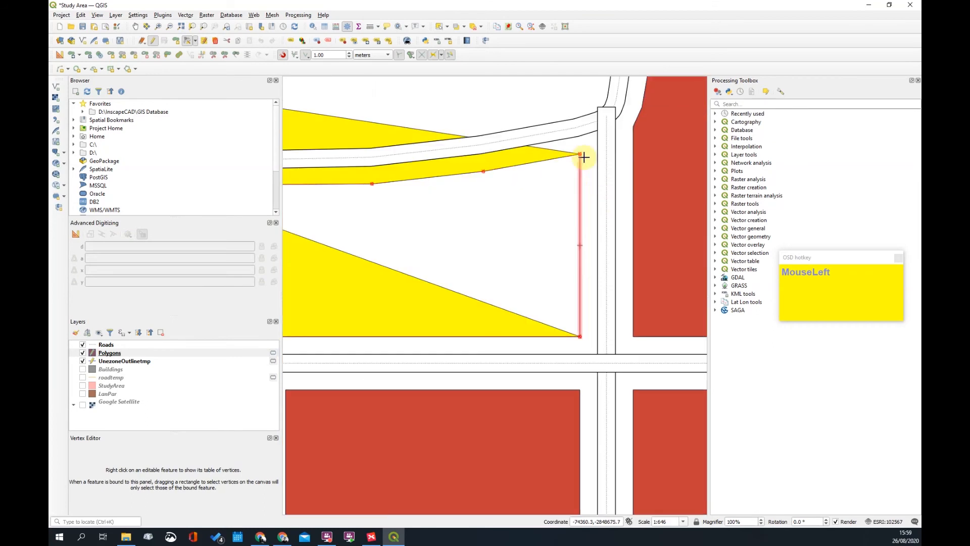
pyautogui.scroll(-3, 589, 176)
pyautogui.scroll(2, 566, 176)
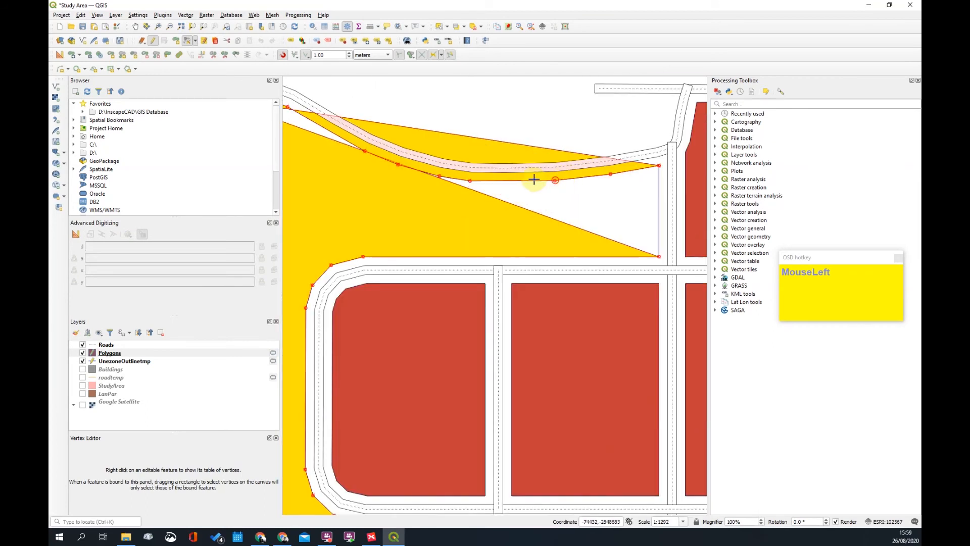
# Delete the stray crescent-shaped part along the curved northern road from the northwestern zone's polygon and inspect its remaining northern edge
pyautogui.click(156, 55)
pyautogui.click(474, 178)
pyautogui.scroll(-1, 511, 181)
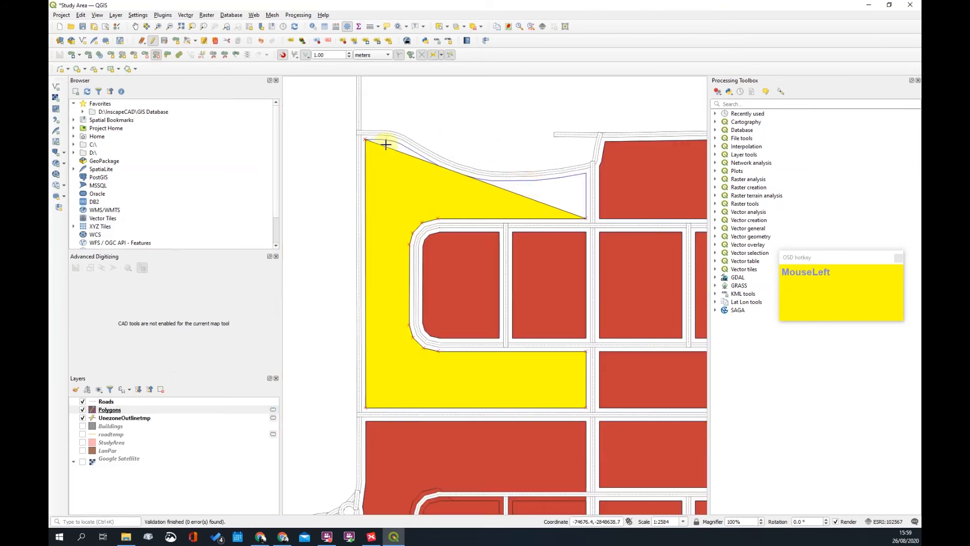
pyautogui.scroll(1, 379, 145)
pyautogui.scroll(-1, 431, 169)
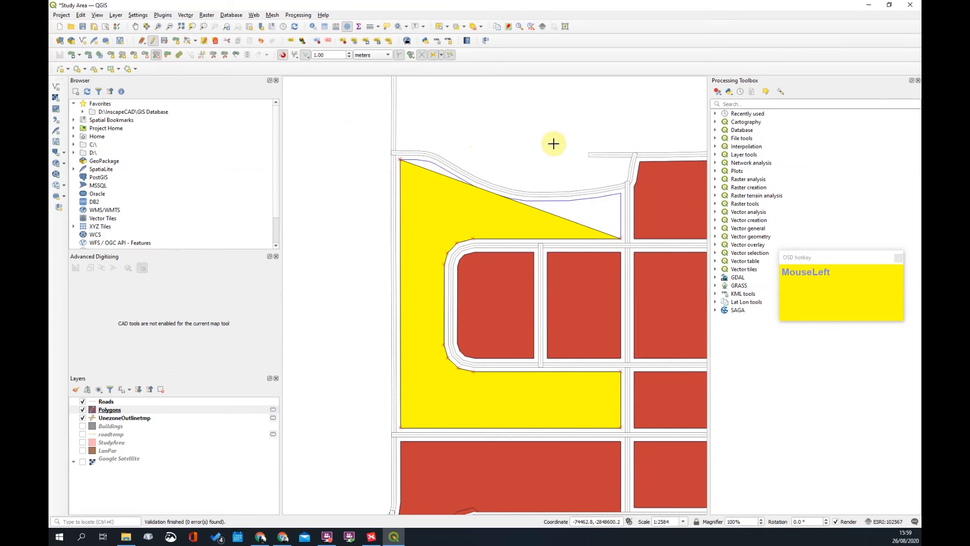
pyautogui.scroll(1, 444, 172)
pyautogui.scroll(1, 408, 166)
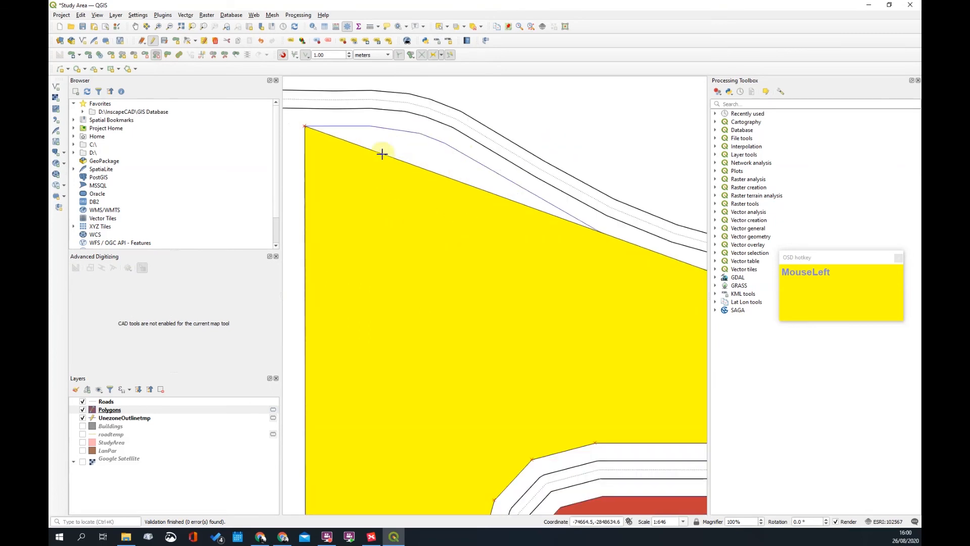
pyautogui.scroll(-1, 400, 160)
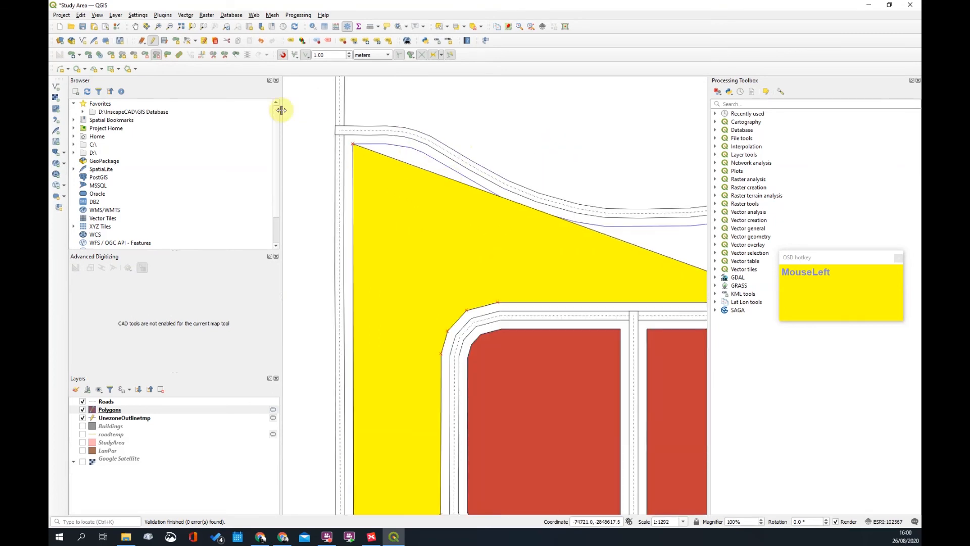
# Set the snapping type to Vertex for reshaping the northwestern polygon with the Vertex Tool
pyautogui.click(185, 42)
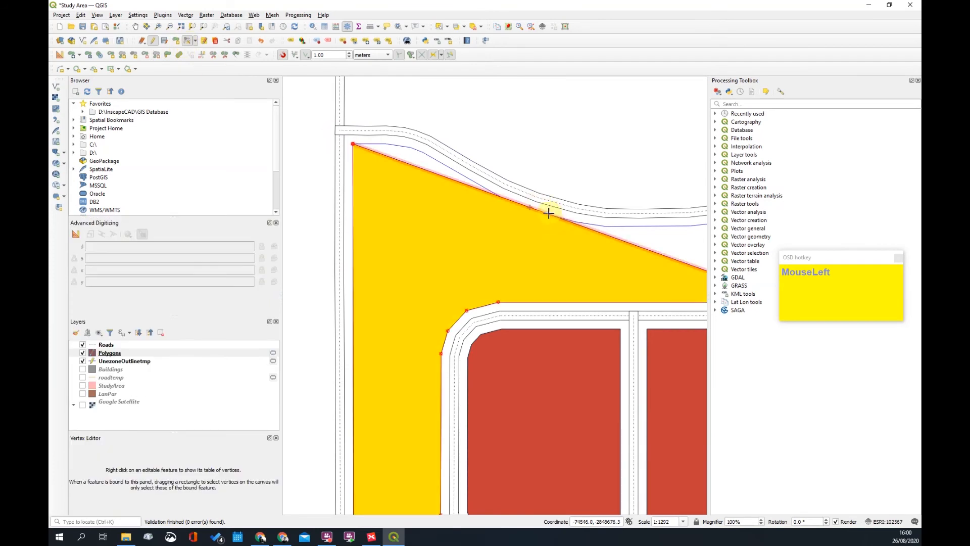
pyautogui.moveTo(529, 206); pyautogui.dragTo(388, 146)
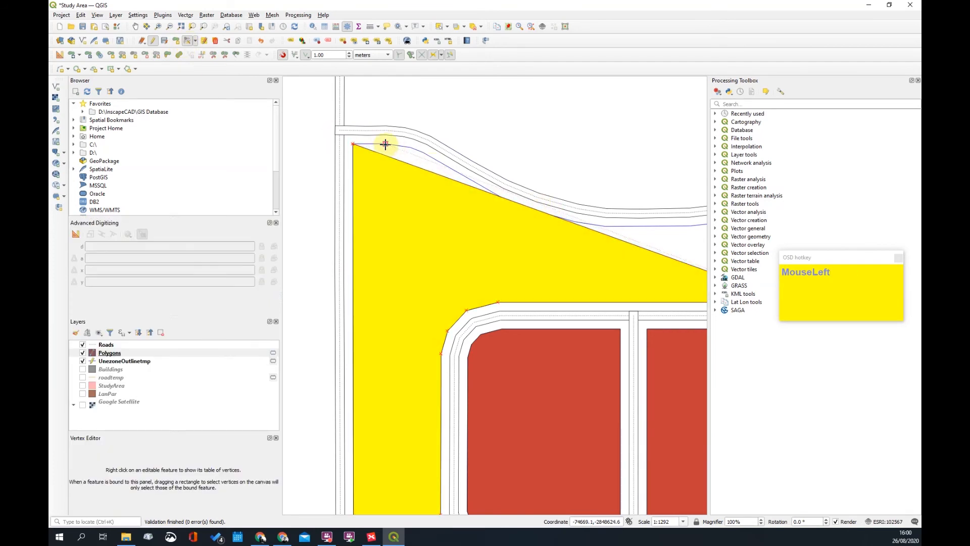
pyautogui.click(307, 55)
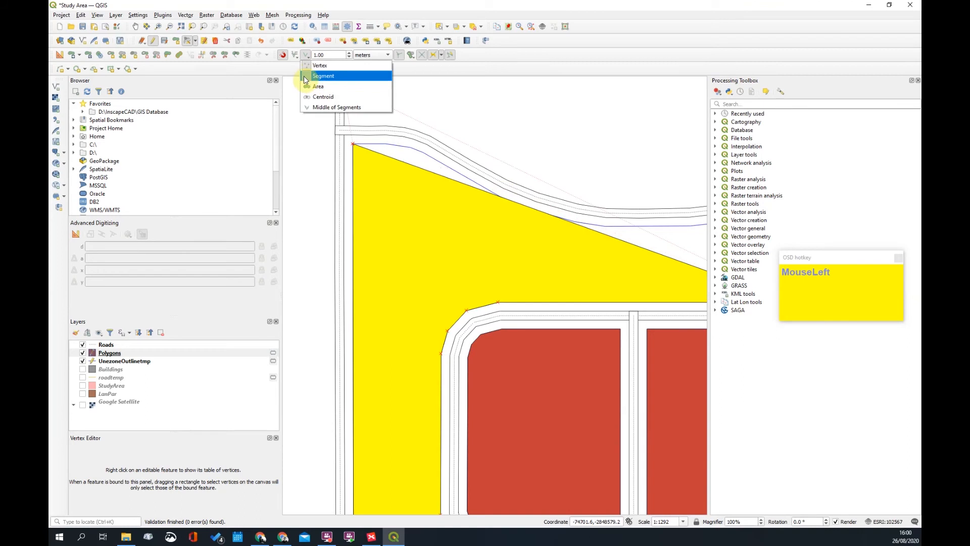
pyautogui.click(324, 66)
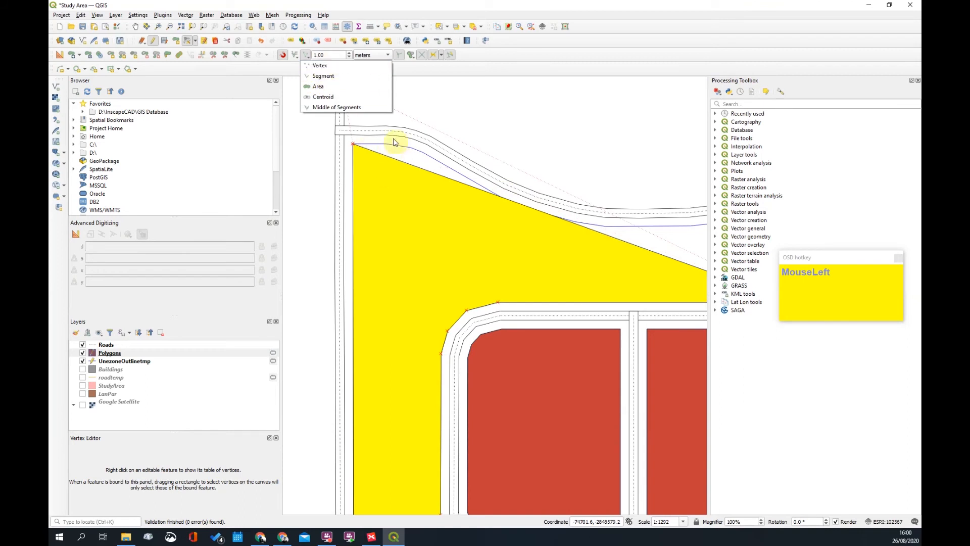
pyautogui.click(327, 66)
# Add two vertices to the polygon's sloping northern edge and snap them to the outline's first two bends east of the northwestern corner
pyautogui.click(403, 163)
pyautogui.click(380, 151)
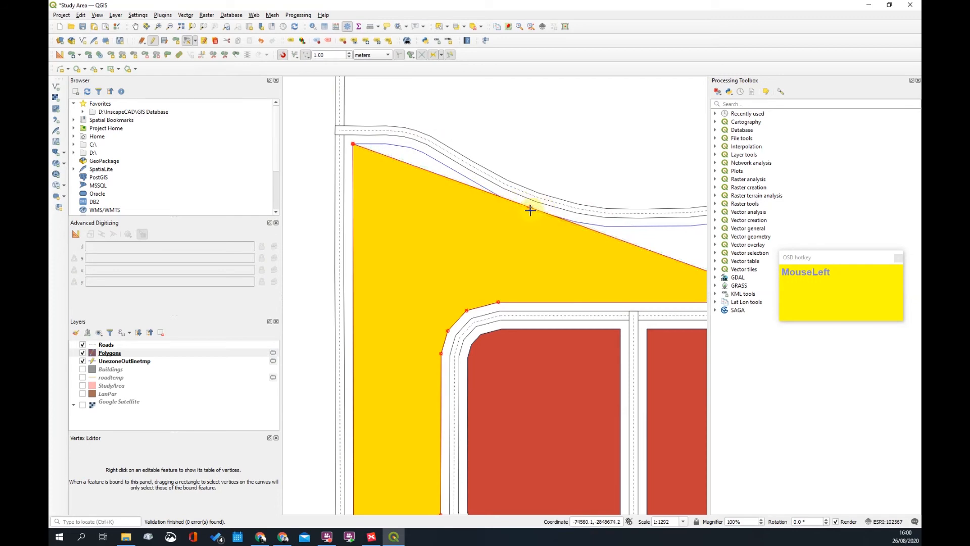
pyautogui.click(385, 144)
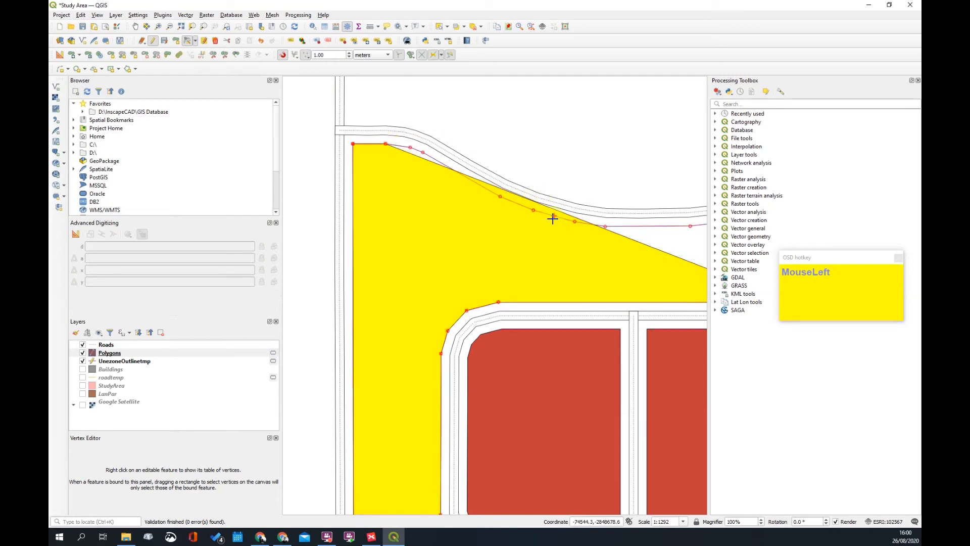
pyautogui.scroll(1, 426, 153)
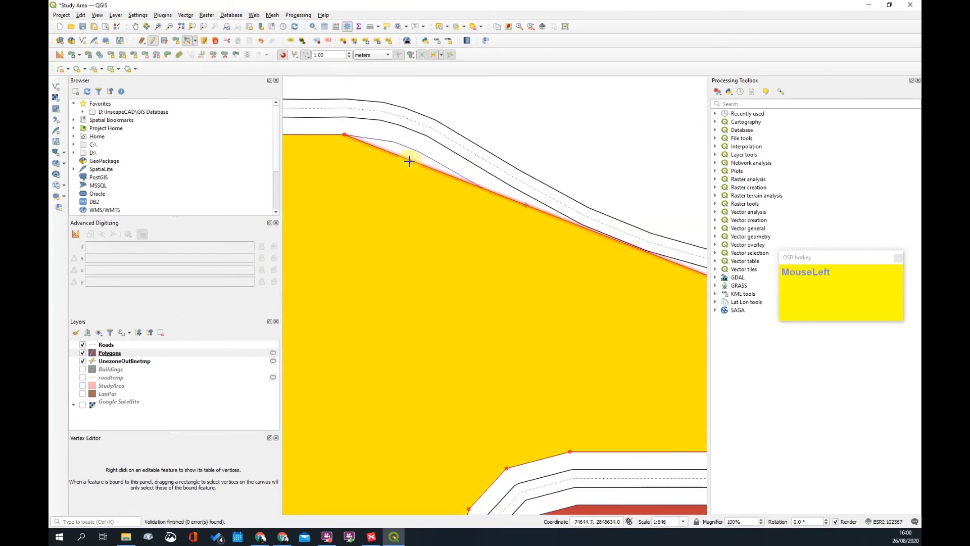
pyautogui.click(517, 205)
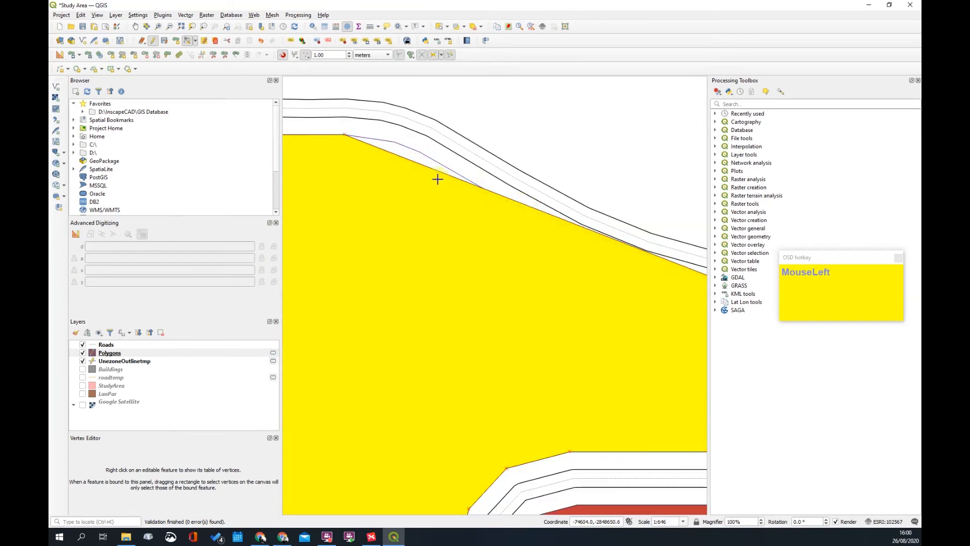
pyautogui.click(394, 142)
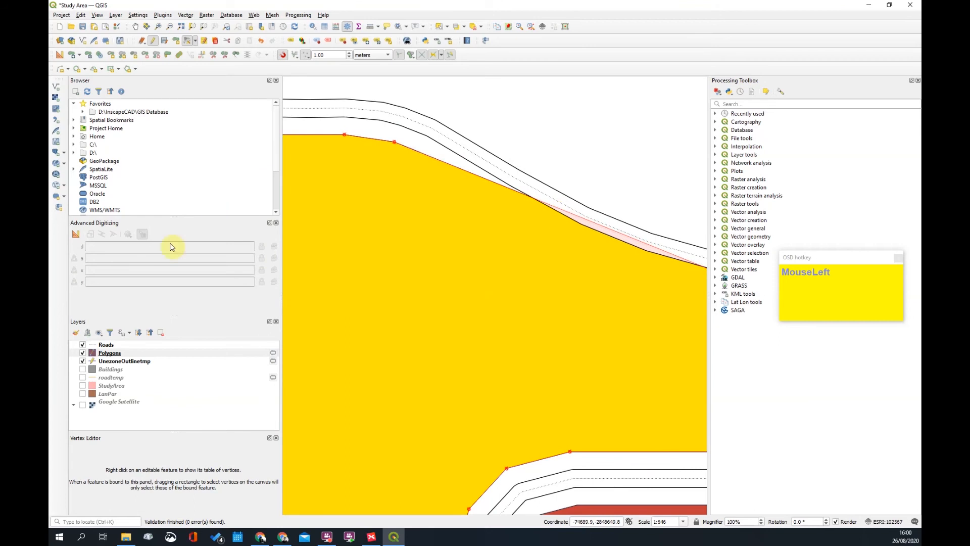
# Move the Polygons layer below UnezoneOutlinetmp in the layer order
pyautogui.click(107, 346)
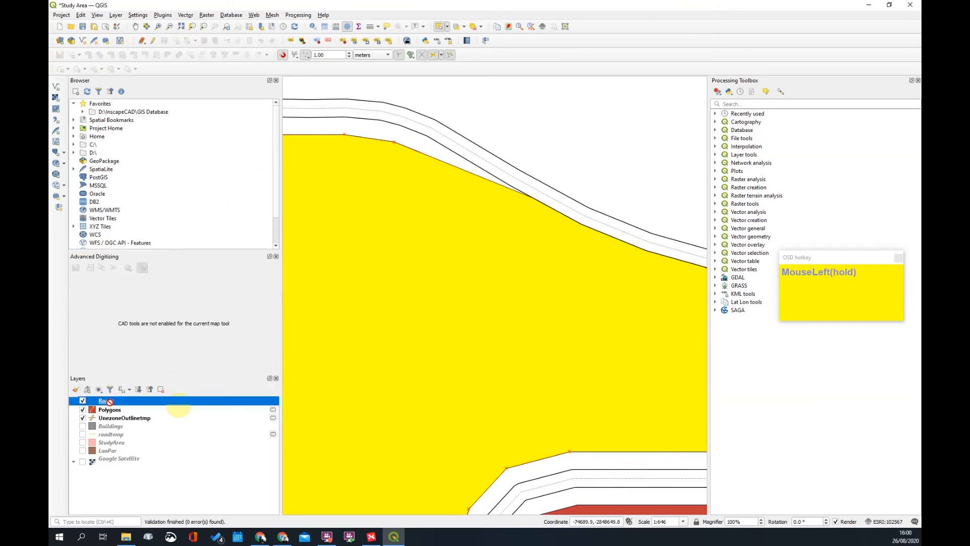
pyautogui.moveTo(107, 413); pyautogui.dragTo(171, 425)
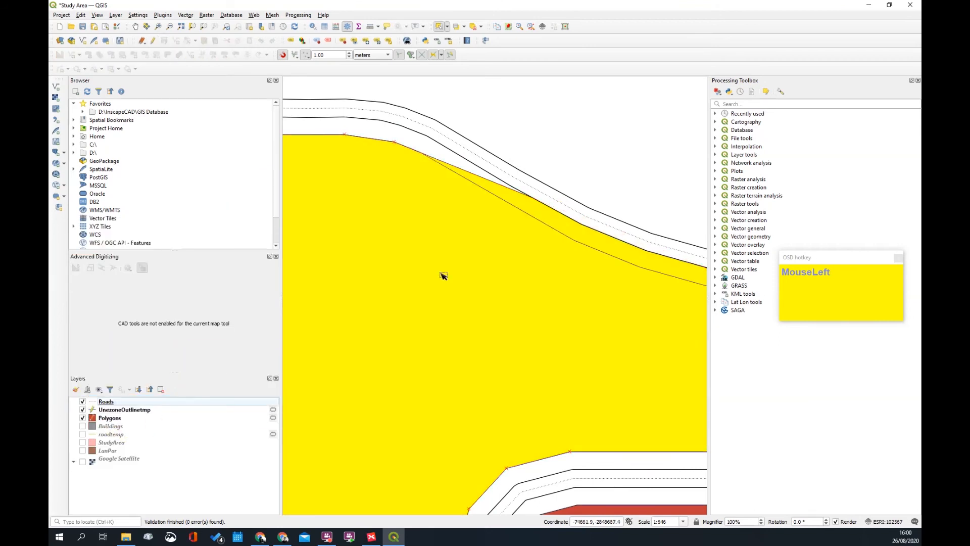
pyautogui.click(499, 187)
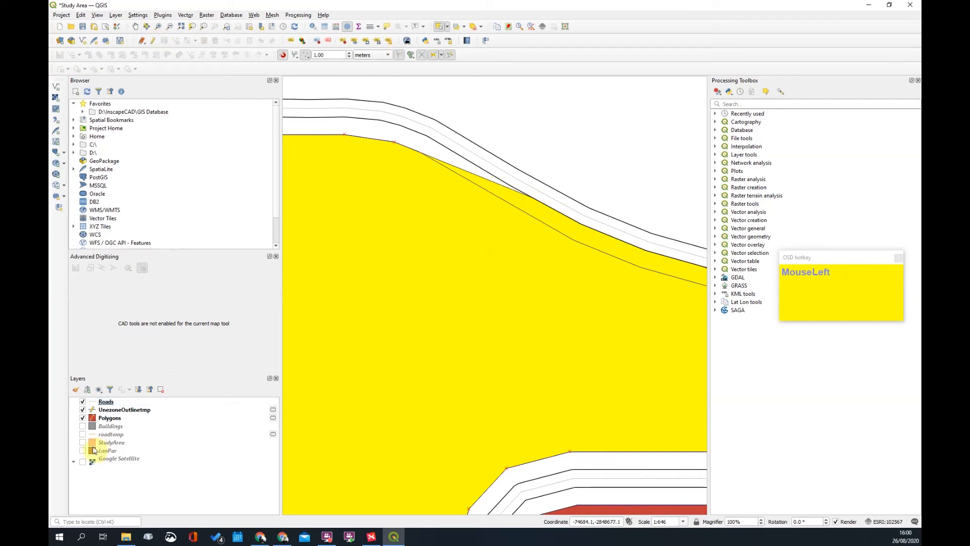
# Turn off editing for the UnezoneOutlinetmp layer and make Polygons the active layer
pyautogui.click(125, 410)
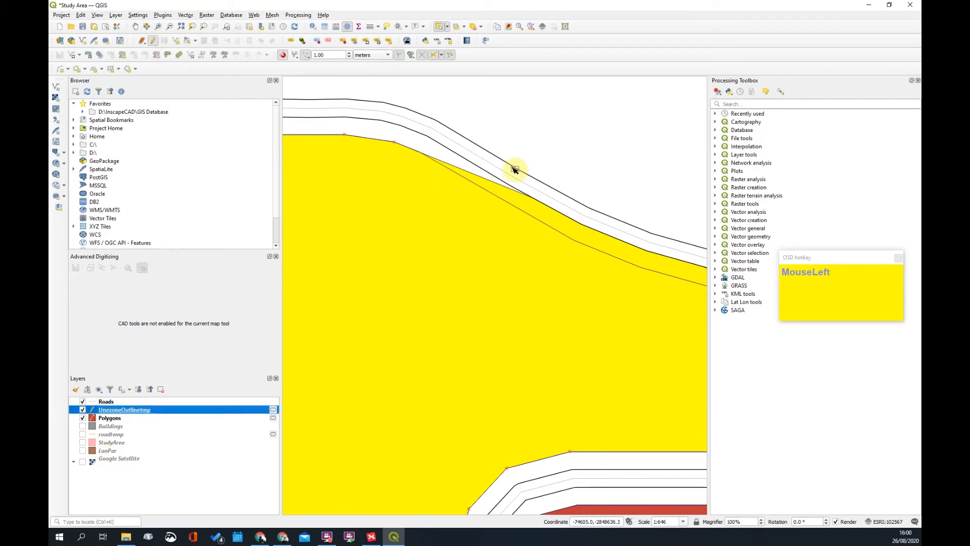
pyautogui.click(195, 43)
pyautogui.click(480, 180)
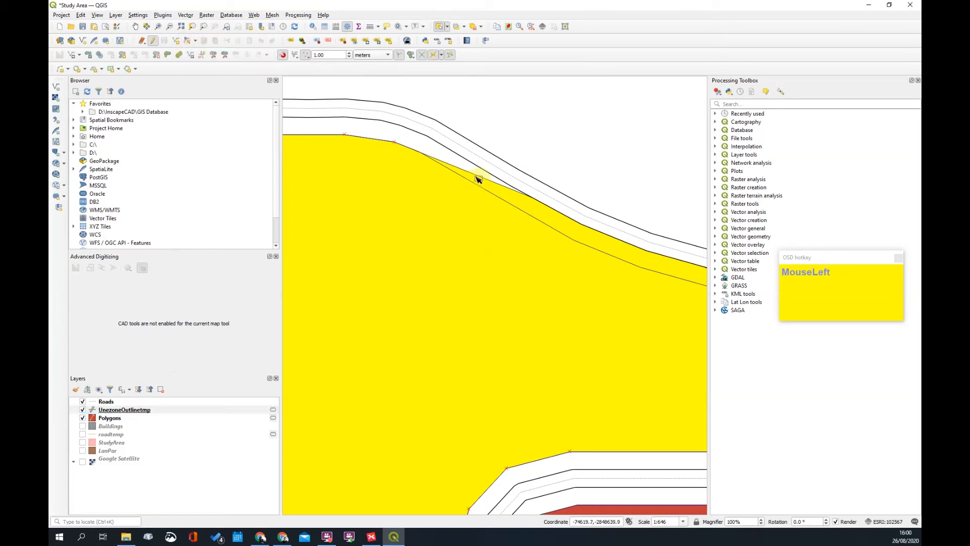
pyautogui.click(115, 418)
pyautogui.click(115, 418)
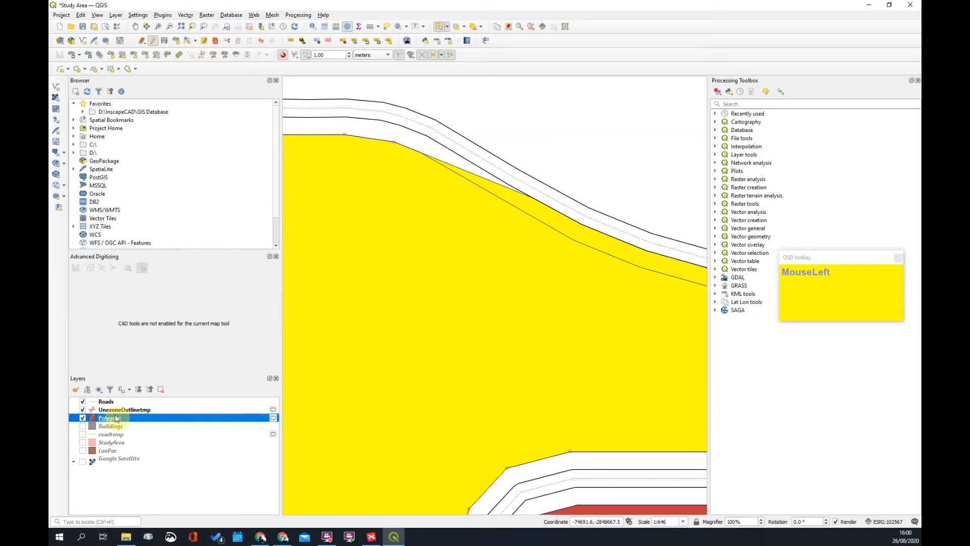
pyautogui.click(119, 410)
pyautogui.click(146, 45)
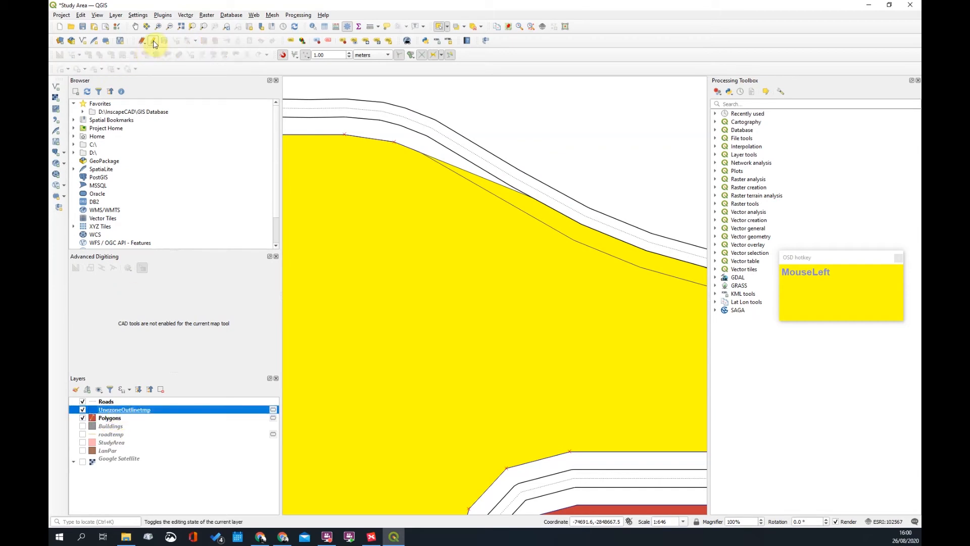
pyautogui.click(109, 419)
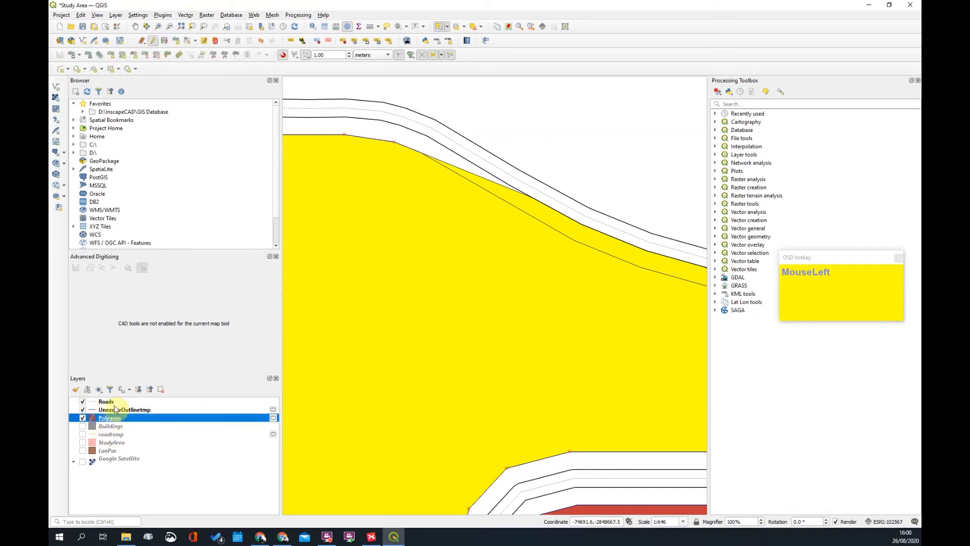
# Add a vertex to the polygon's northern edge and snap it to the outline's third bend east of the northwestern corner
pyautogui.scroll(-1, 466, 226)
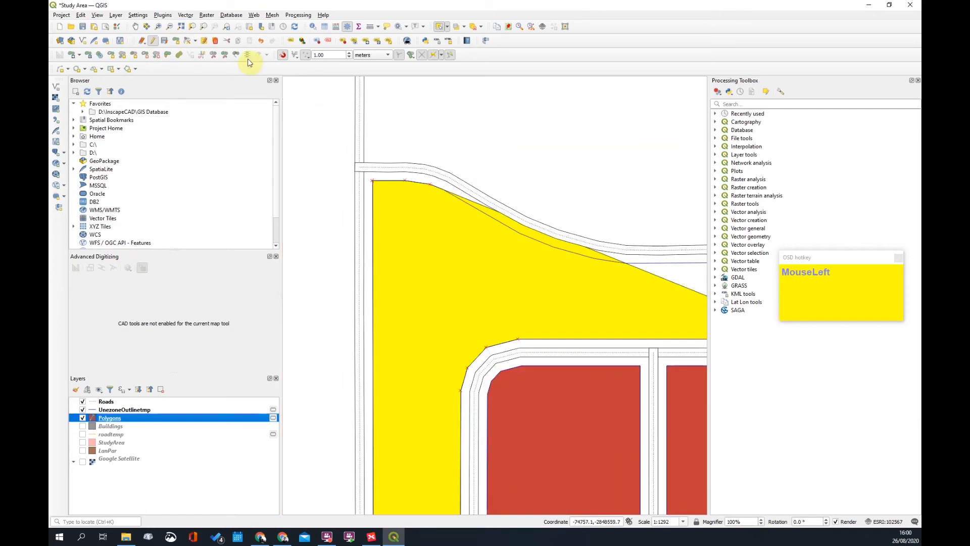
pyautogui.click(187, 44)
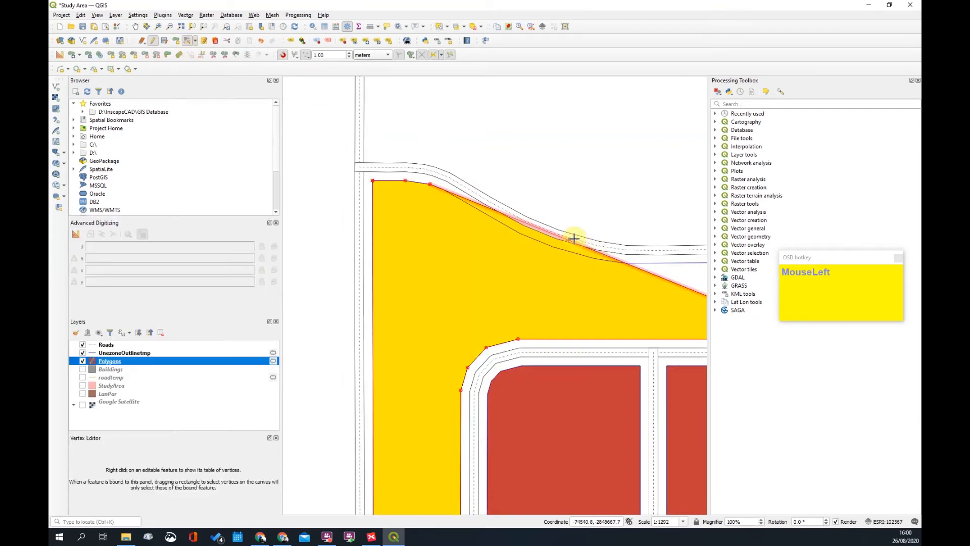
pyautogui.scroll(1, 461, 212)
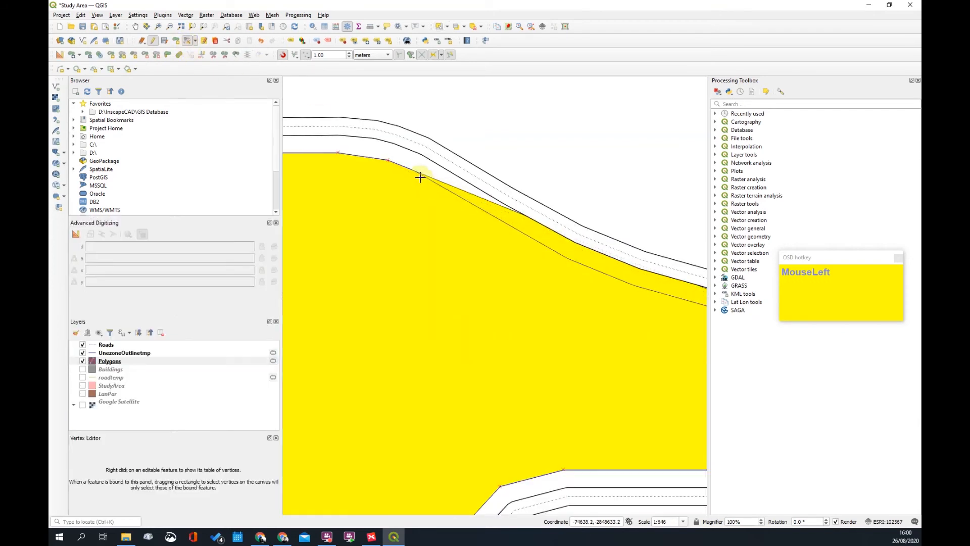
pyautogui.scroll(-1, 423, 206)
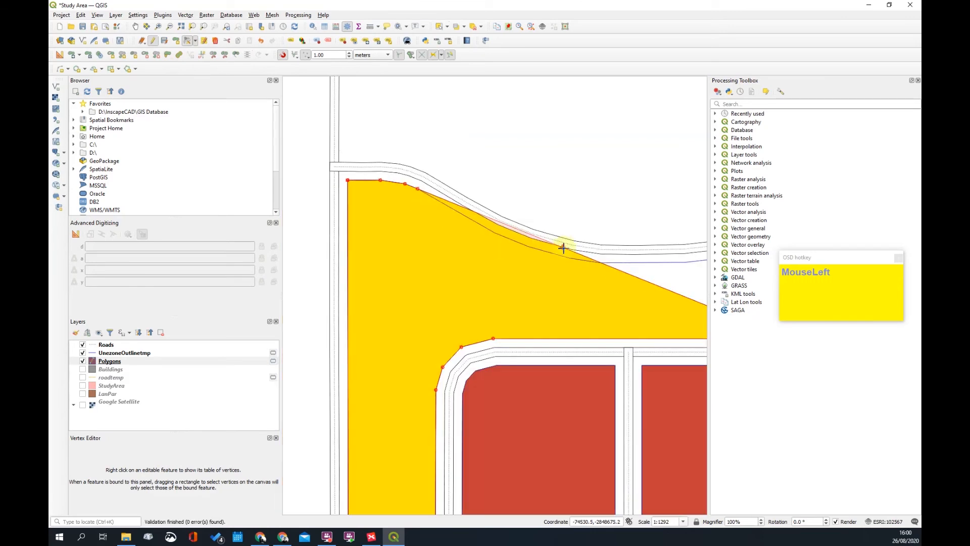
# Add a vertex to the polygon's sloping northern edge and snap it to the outline's sixth bend east of the northwestern corner
pyautogui.click(562, 245)
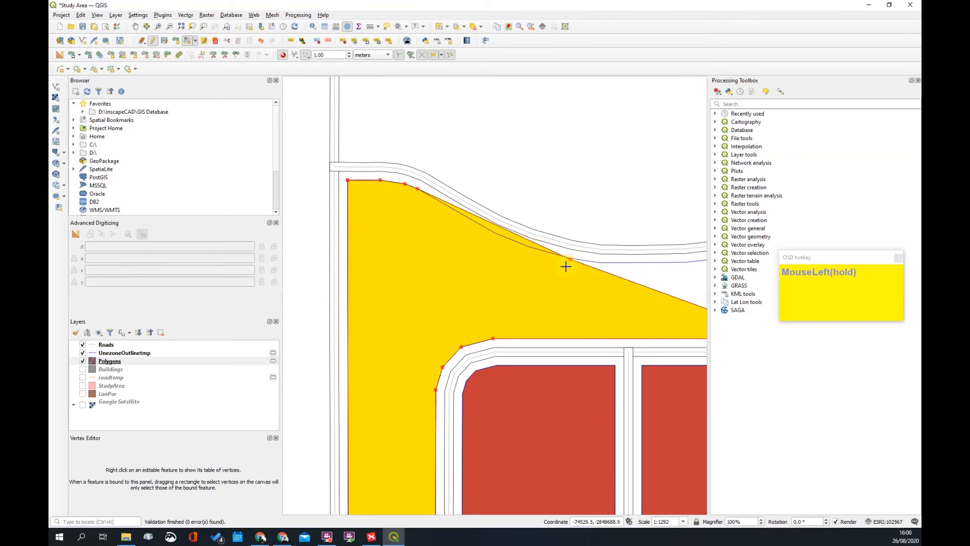
pyautogui.scroll(1, 571, 259)
pyautogui.scroll(2, 579, 261)
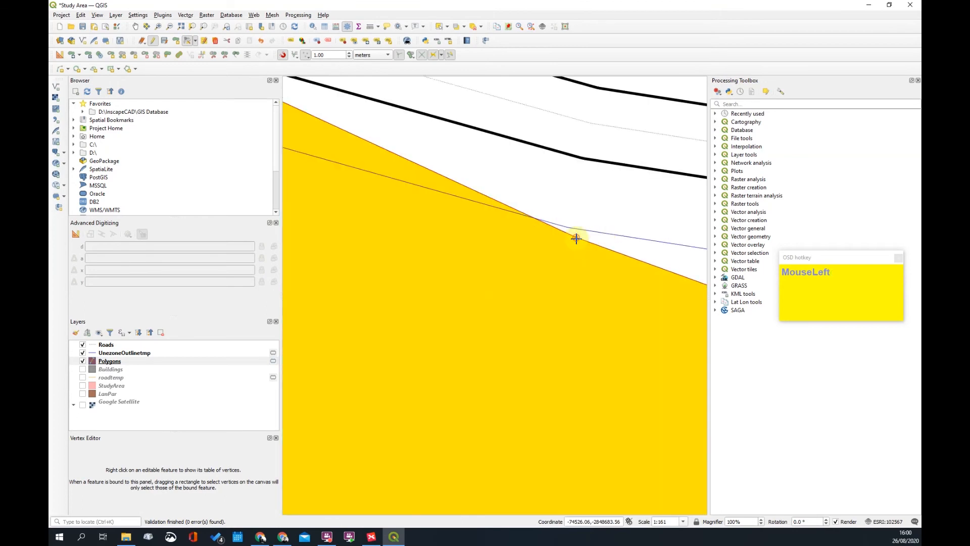
pyautogui.scroll(-2, 578, 236)
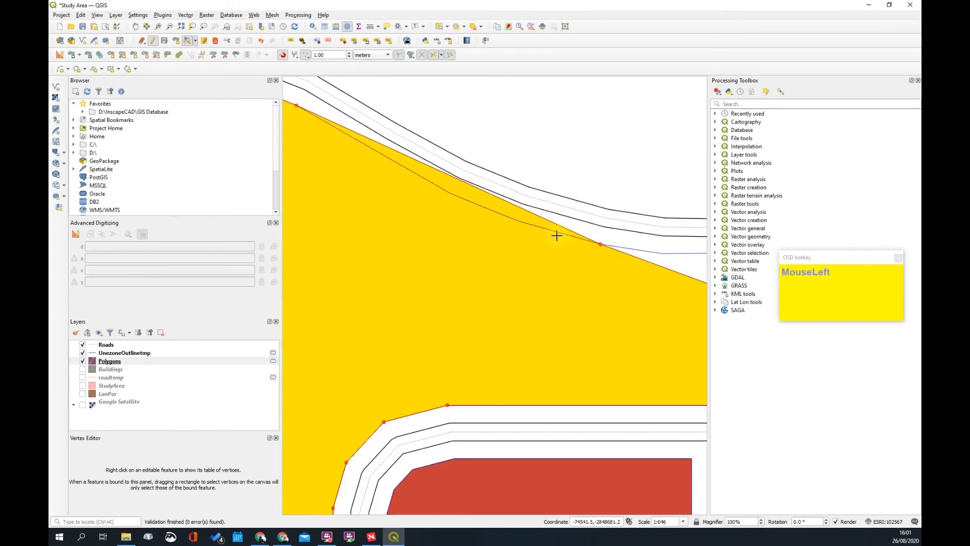
# Add two vertices to the northern edge between the third and sixth bends and snap them to the outline's fourth and fifth bends
pyautogui.click(449, 175)
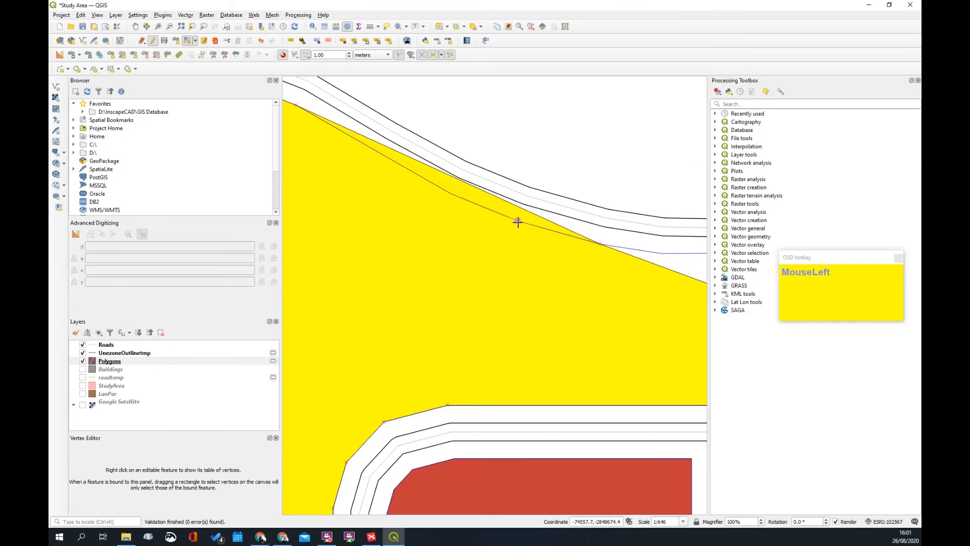
pyautogui.click(518, 222)
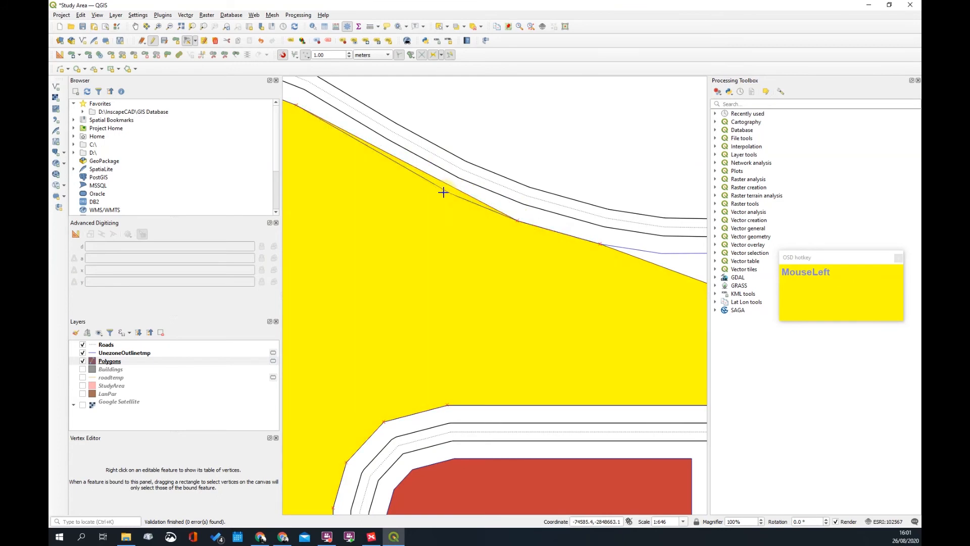
pyautogui.click(452, 193)
pyautogui.scroll(-2, 507, 234)
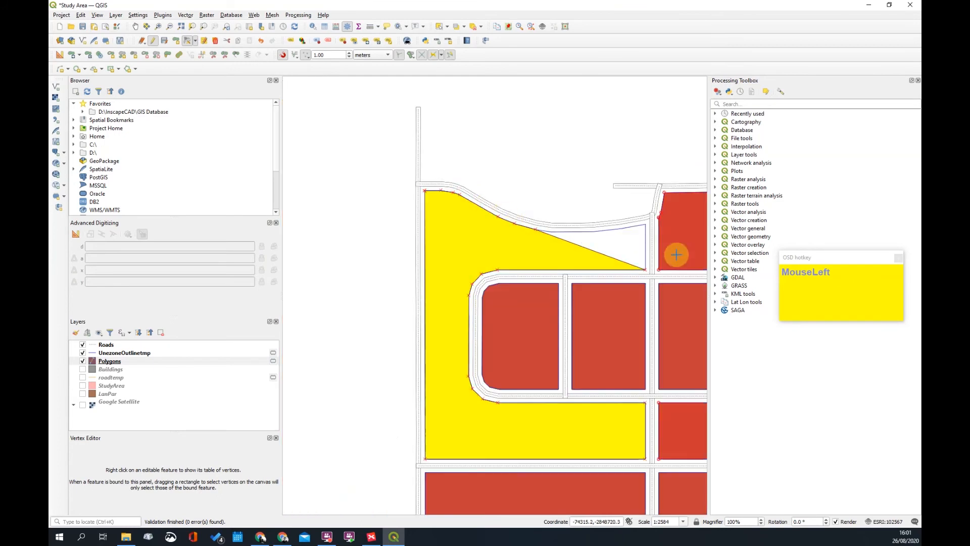
# Add two vertices to the polygon's remaining sloping edge and snap them to both ends of the outline's nearly horizontal northern stretch
pyautogui.scroll(2, 677, 254)
pyautogui.scroll(-1, 596, 287)
pyautogui.click(482, 261)
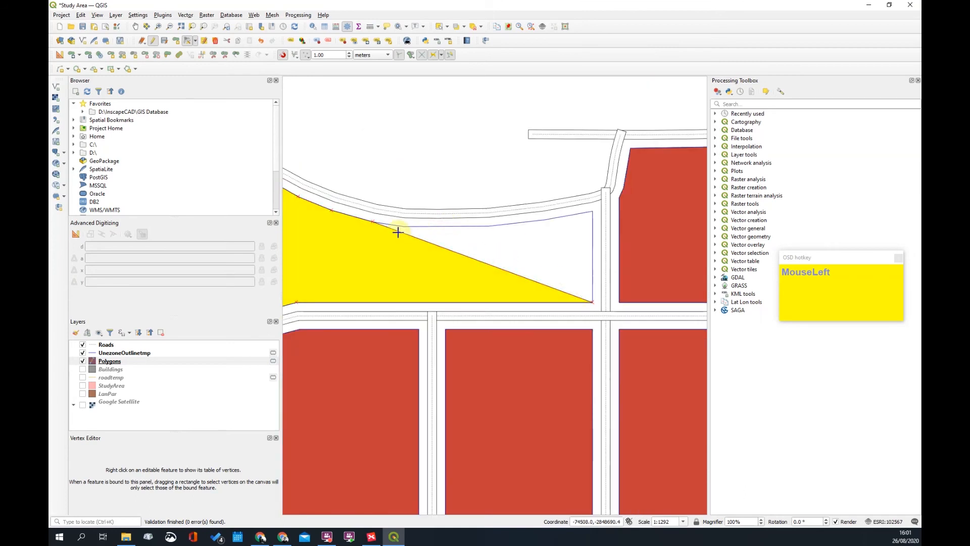
pyautogui.click(404, 225)
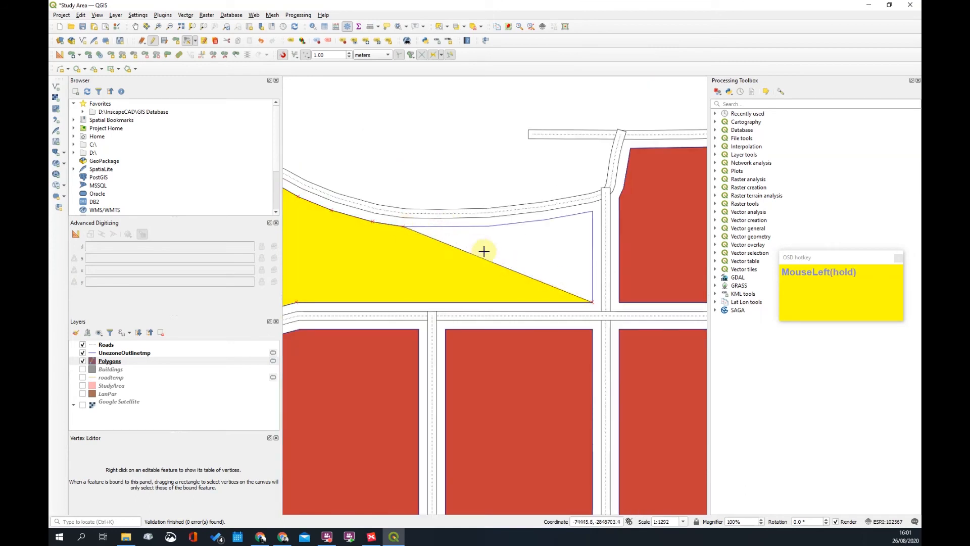
pyautogui.click(497, 264)
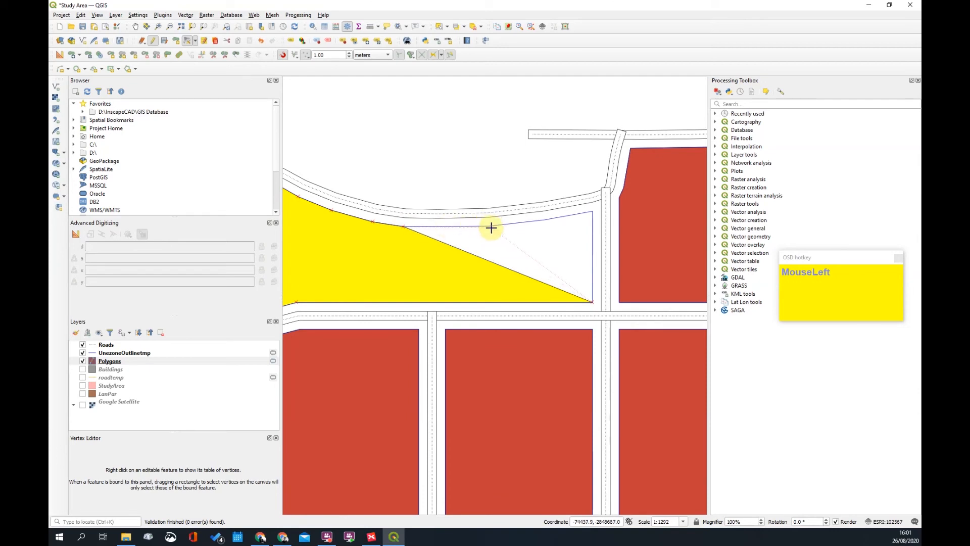
pyautogui.click(488, 226)
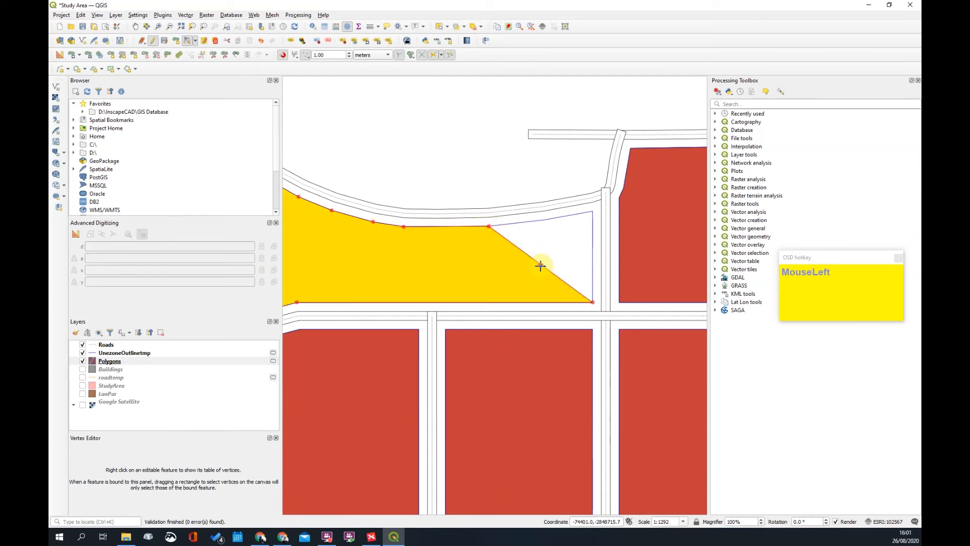
# Add two vertices to the remaining sloping edge and snap them to the outline's last northern bend and its northeastern corner
pyautogui.click(539, 265)
pyautogui.click(544, 219)
pyautogui.scroll(2, 586, 212)
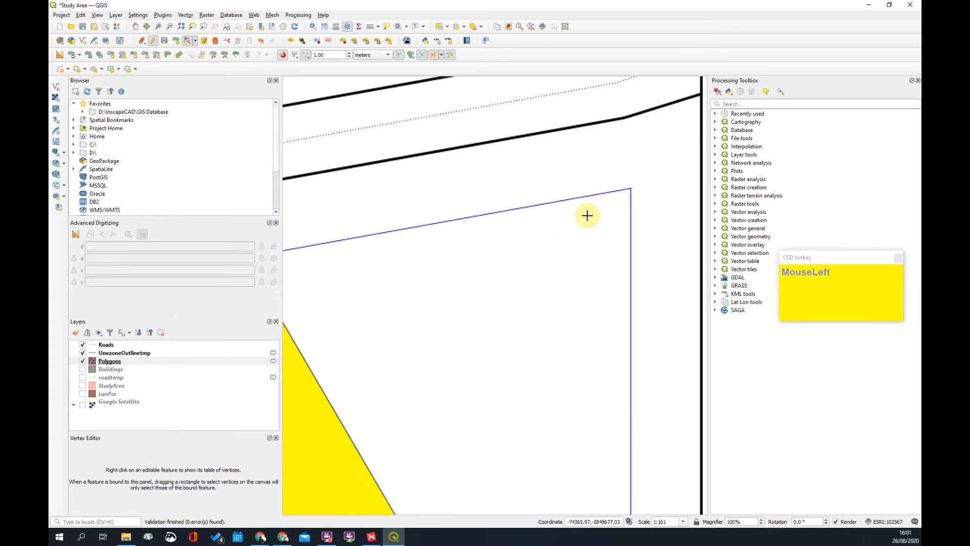
pyautogui.scroll(-1, 568, 288)
pyautogui.click(567, 293)
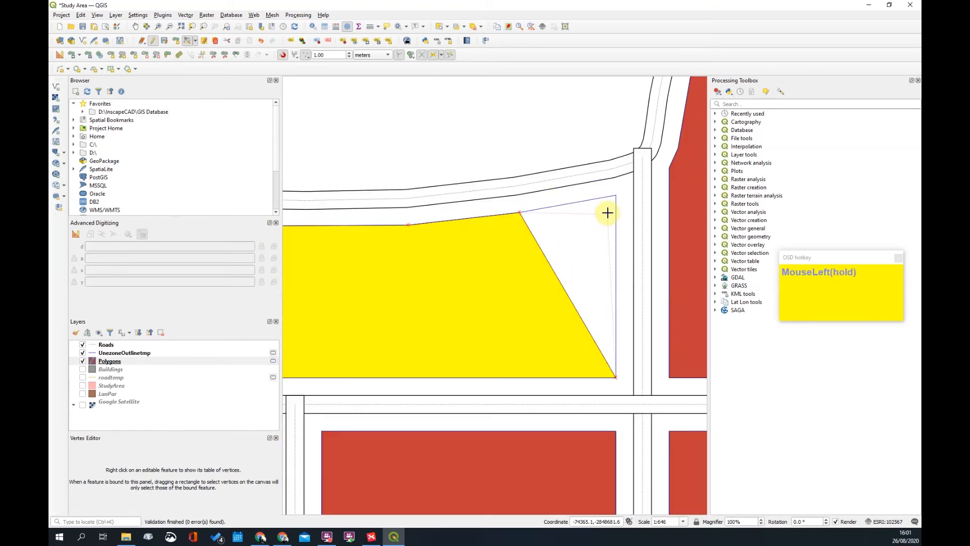
pyautogui.click(616, 195)
pyautogui.scroll(4, 609, 246)
pyautogui.scroll(-3, 608, 246)
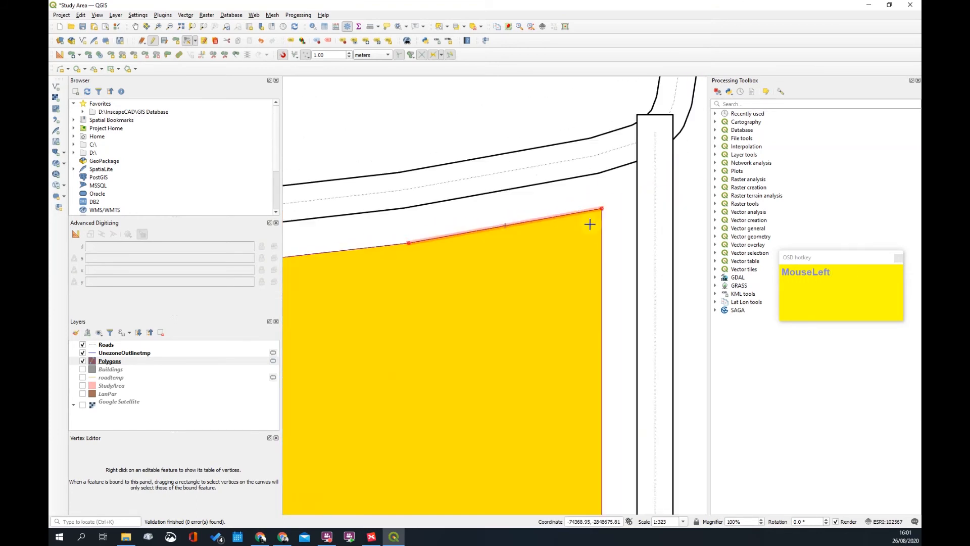
# Look over the reshaped upper-left zone polygon and show its vertex table
pyautogui.scroll(-3, 563, 212)
pyautogui.scroll(1, 612, 255)
pyautogui.scroll(-1, 570, 240)
pyautogui.scroll(-2, 576, 313)
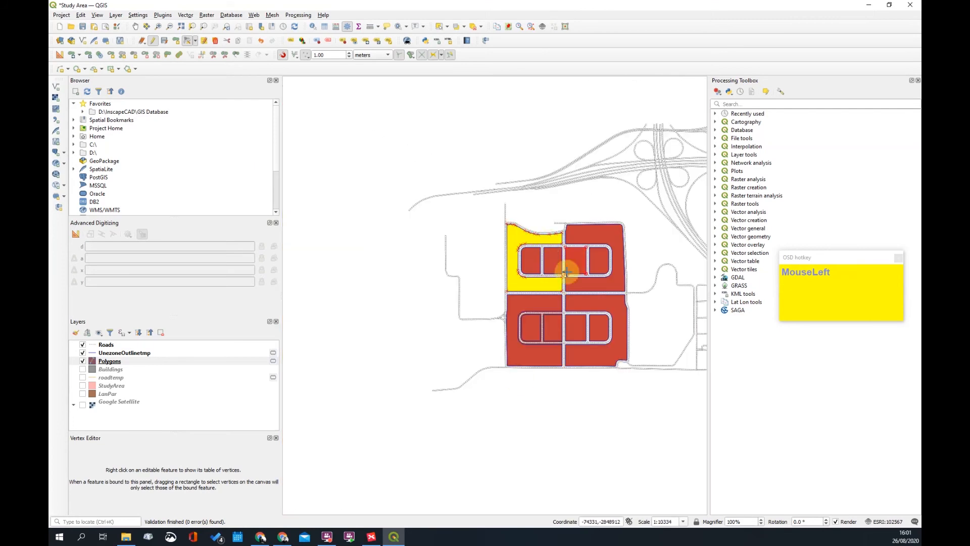
pyautogui.scroll(3, 495, 348)
pyautogui.scroll(-3, 535, 290)
pyautogui.rightClick(536, 290)
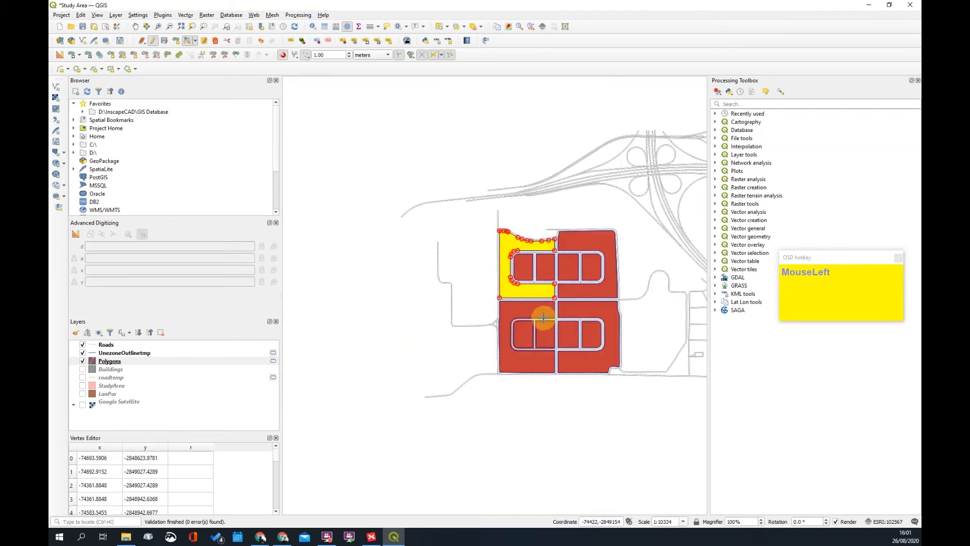
# Leave vertex editing and select the lower-left zone polygon that overlaps the inner loop road
pyautogui.scroll(4, 536, 281)
pyautogui.scroll(-2, 548, 294)
pyautogui.moveTo(552, 399); pyautogui.dragTo(560, 284)
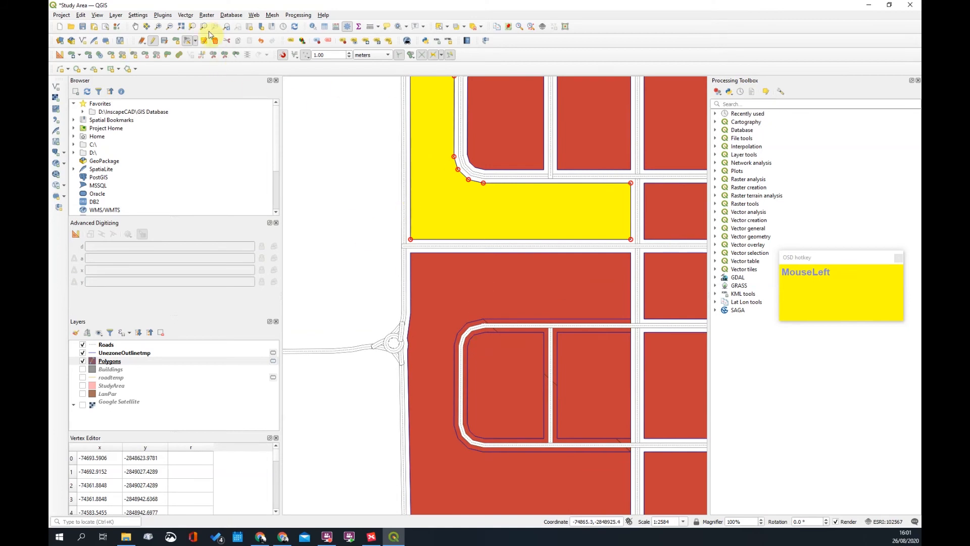
pyautogui.click(189, 44)
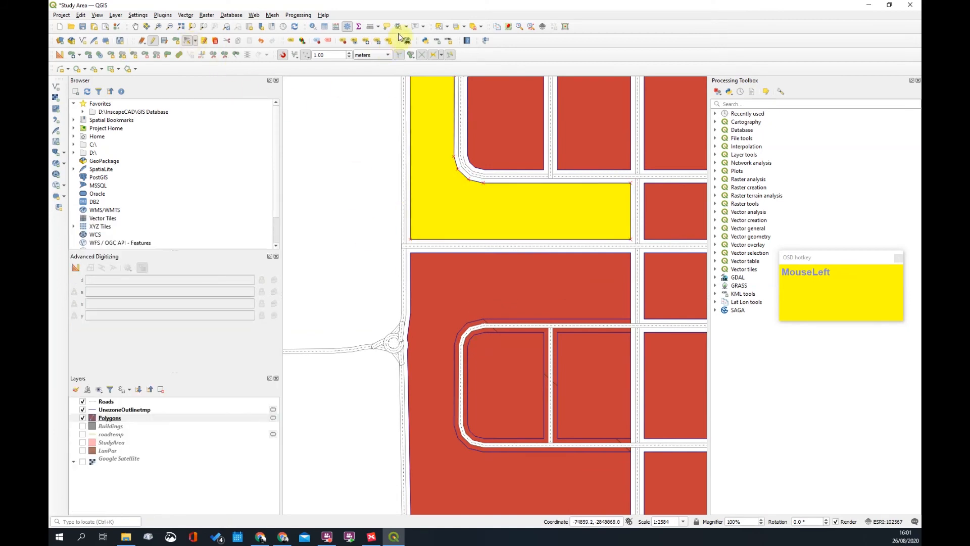
pyautogui.click(441, 29)
pyautogui.click(512, 292)
pyautogui.moveTo(500, 314); pyautogui.dragTo(498, 262)
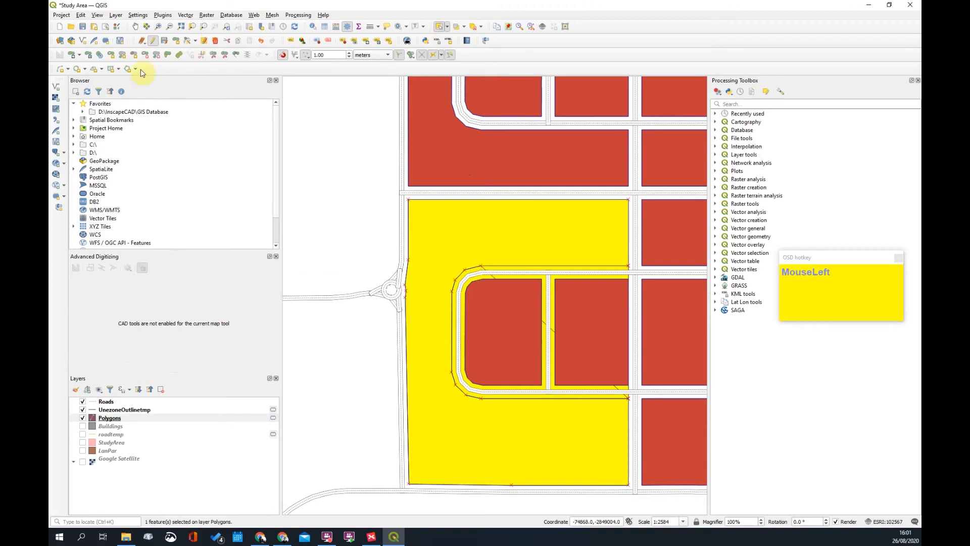
# Try deleting a part of the lower-left zone polygon near the loop road's north-west curve, and undo the deletion
pyautogui.click(470, 267)
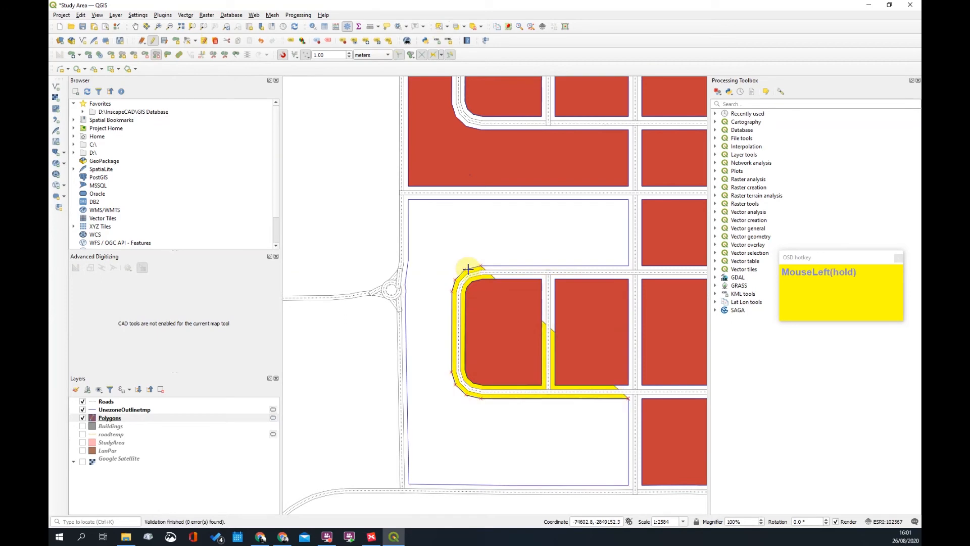
pyautogui.click(488, 275)
pyautogui.hotkey('ctrl', 'z')
pyautogui.hotkey('ctrl', 'z')
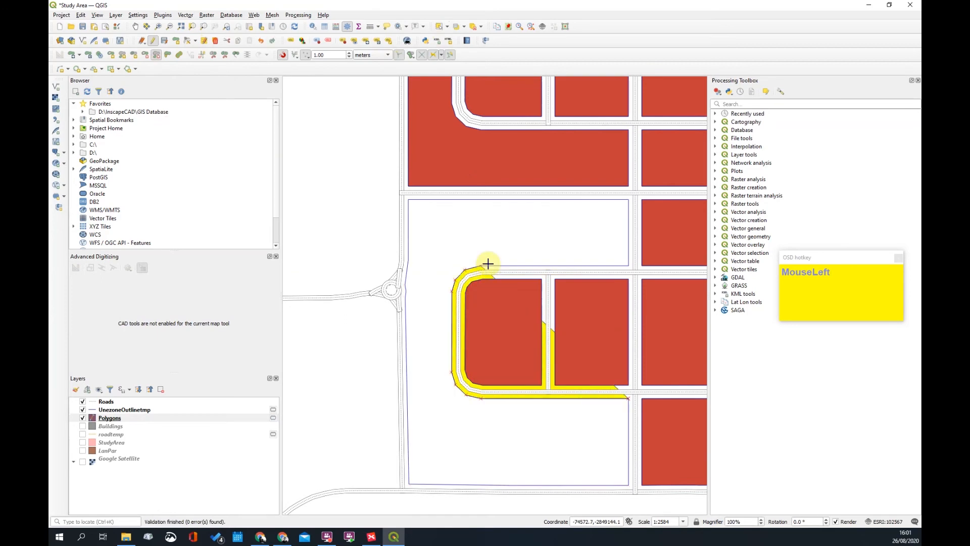
pyautogui.click(484, 269)
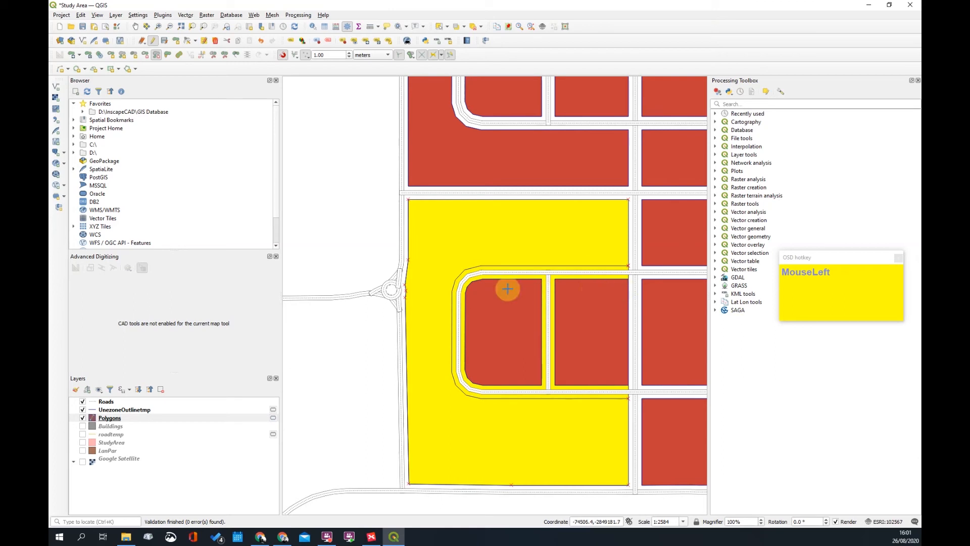
# With the Vertex Tool, snap the selected polygon's inner northern vertex to the outline where the loop road's north-west curve begins
pyautogui.click(189, 41)
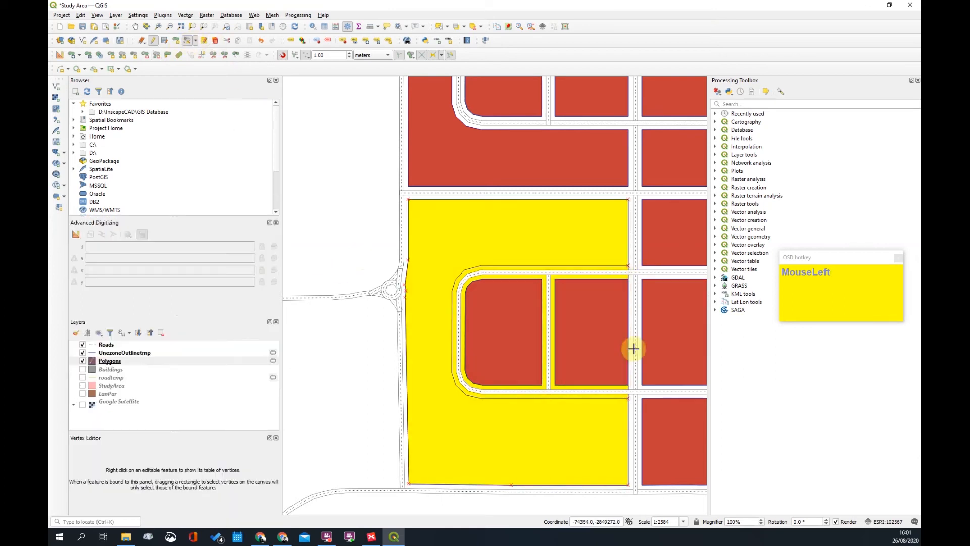
pyautogui.scroll(1, 632, 347)
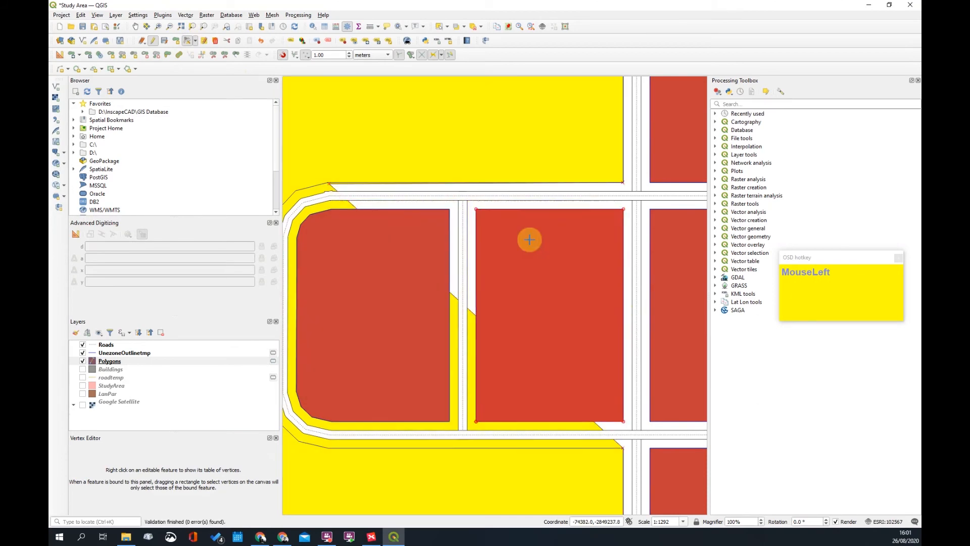
pyautogui.scroll(4, 328, 184)
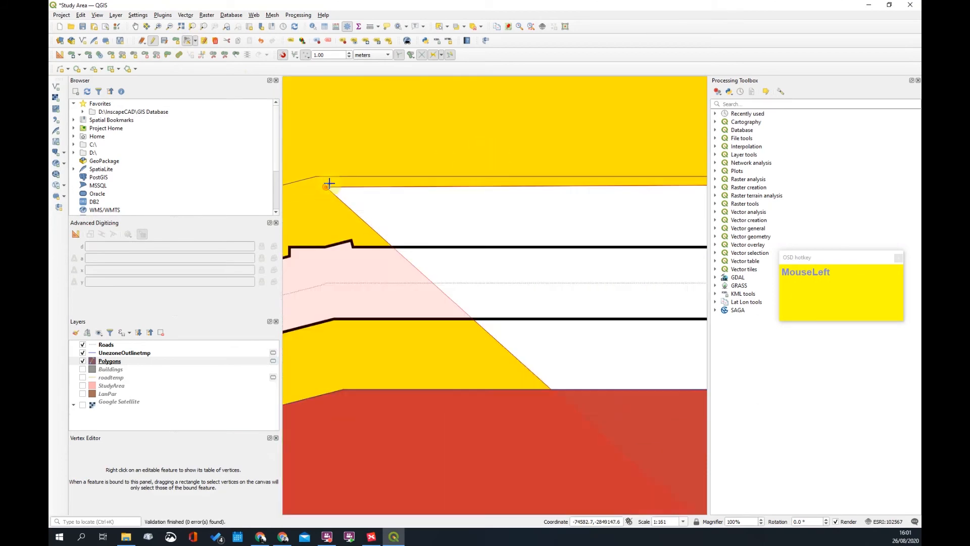
pyautogui.click(322, 191)
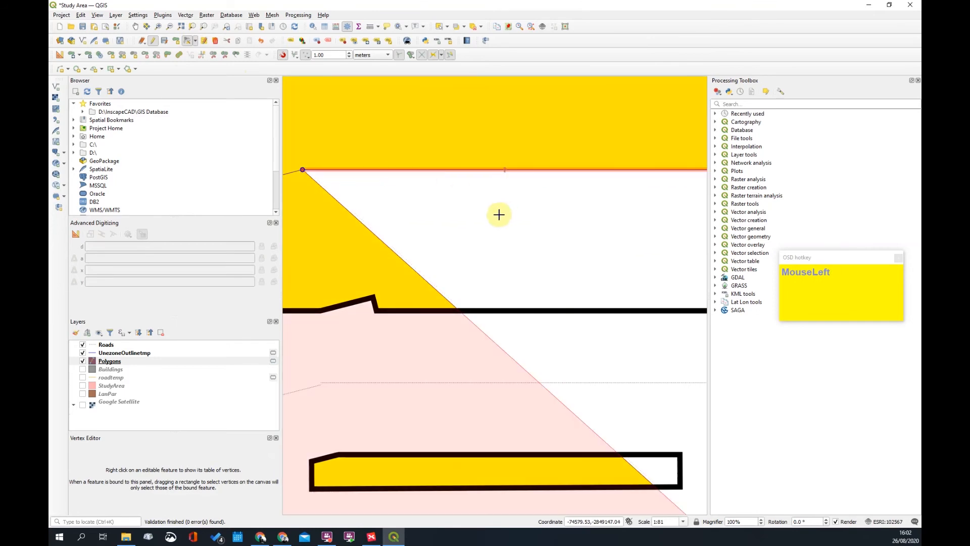
pyautogui.scroll(-5, 499, 211)
pyautogui.click(554, 265)
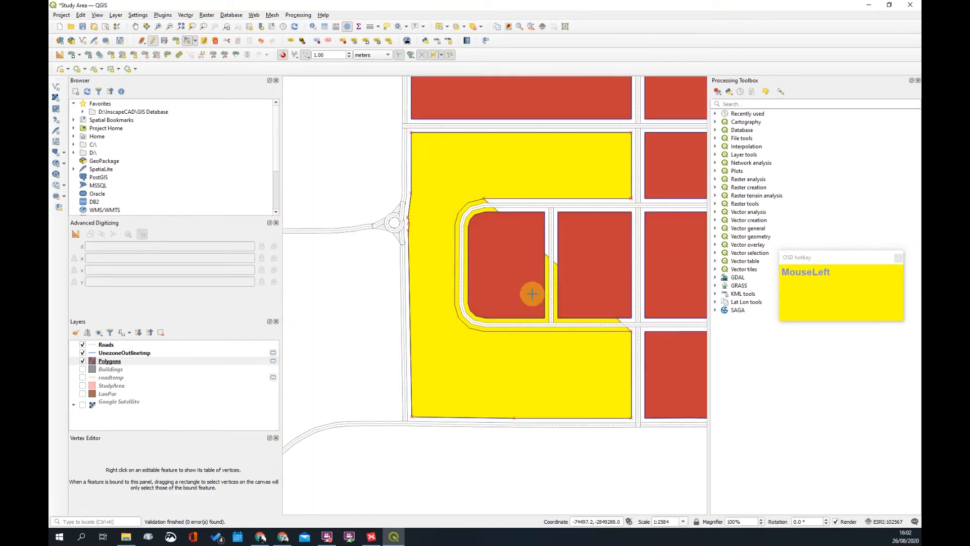
# Move the selected polygon's inner southern vertex to the outline where the loop road's south-west curve begins
pyautogui.scroll(1, 486, 332)
pyautogui.scroll(2, 489, 329)
pyautogui.click(477, 321)
pyautogui.scroll(-4, 501, 298)
pyautogui.scroll(1, 557, 274)
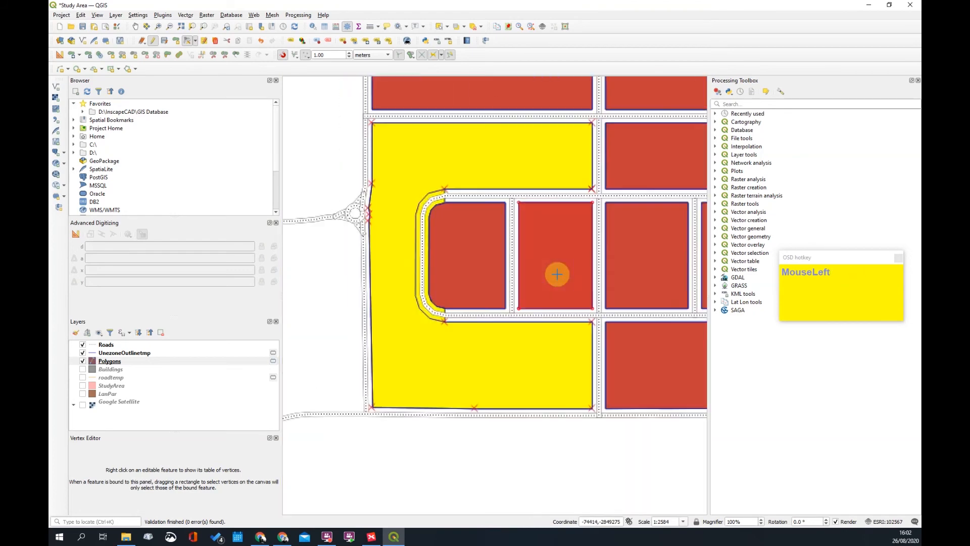
# Add vertices to the polygon's inner edge, snapping them to the south-west curve and both ends of the outline's straight west side
pyautogui.click(444, 257)
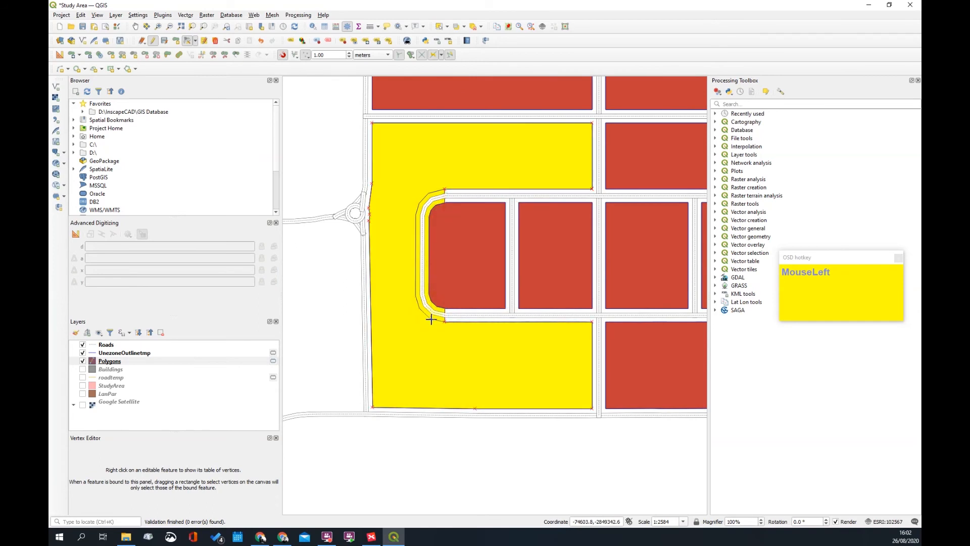
pyautogui.scroll(2, 431, 319)
pyautogui.click(427, 315)
pyautogui.scroll(-1, 470, 313)
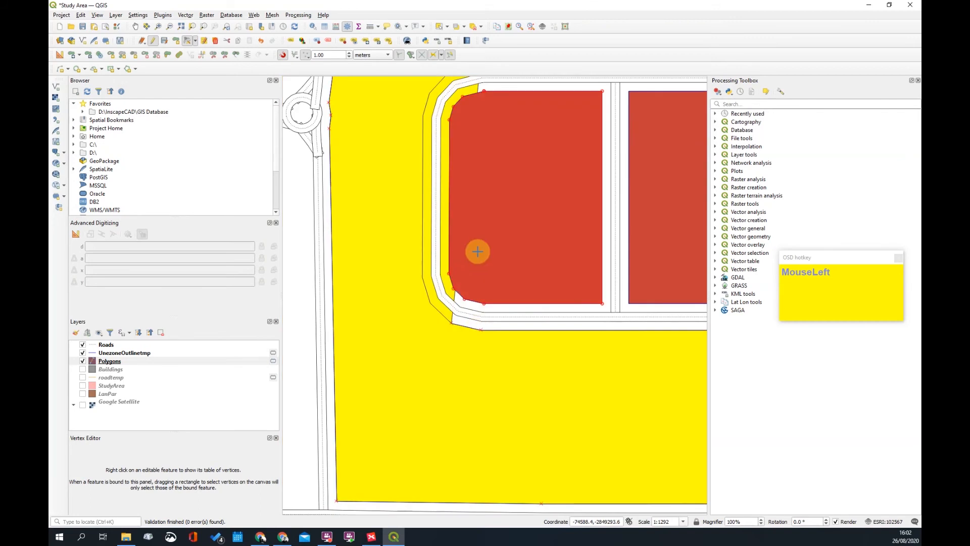
pyautogui.click(464, 201)
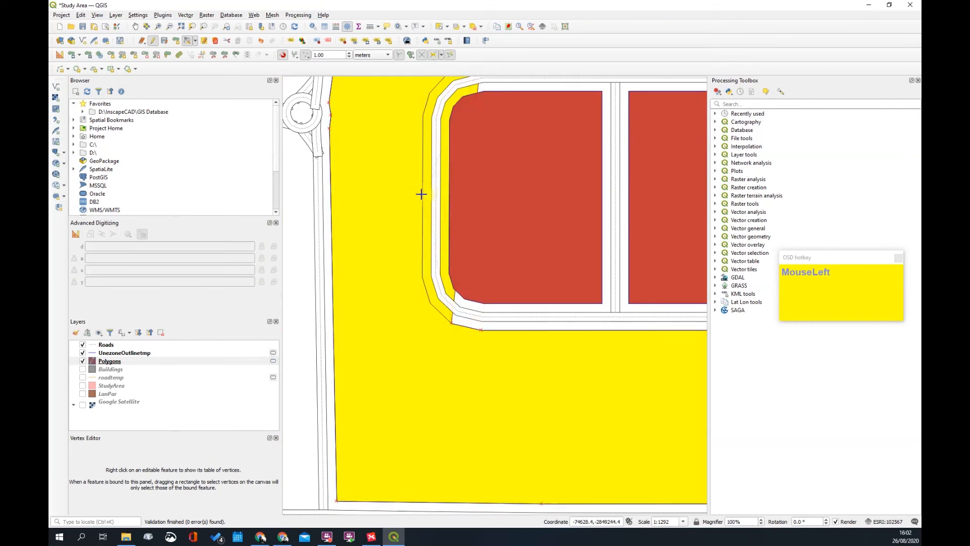
pyautogui.click(421, 278)
pyautogui.click(443, 165)
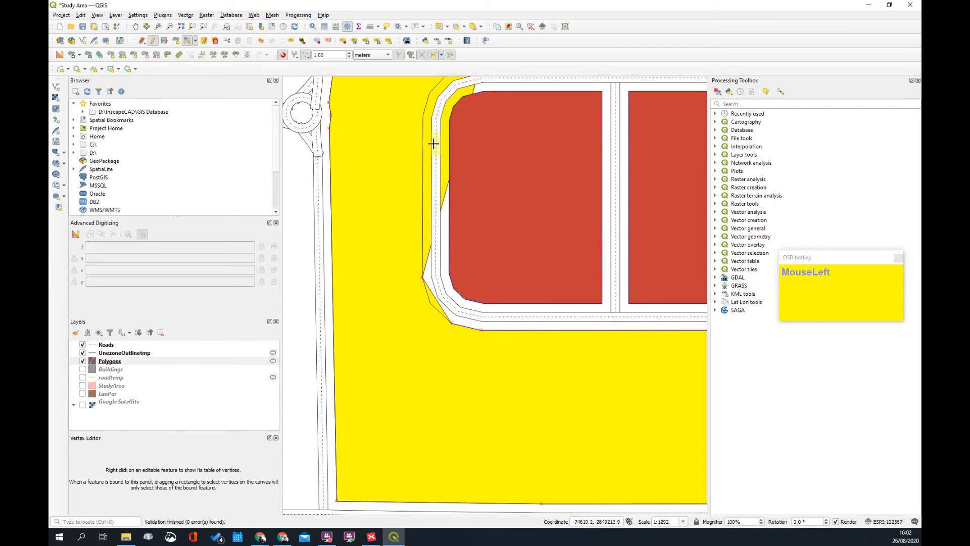
pyautogui.scroll(-1, 472, 251)
pyautogui.scroll(1, 473, 187)
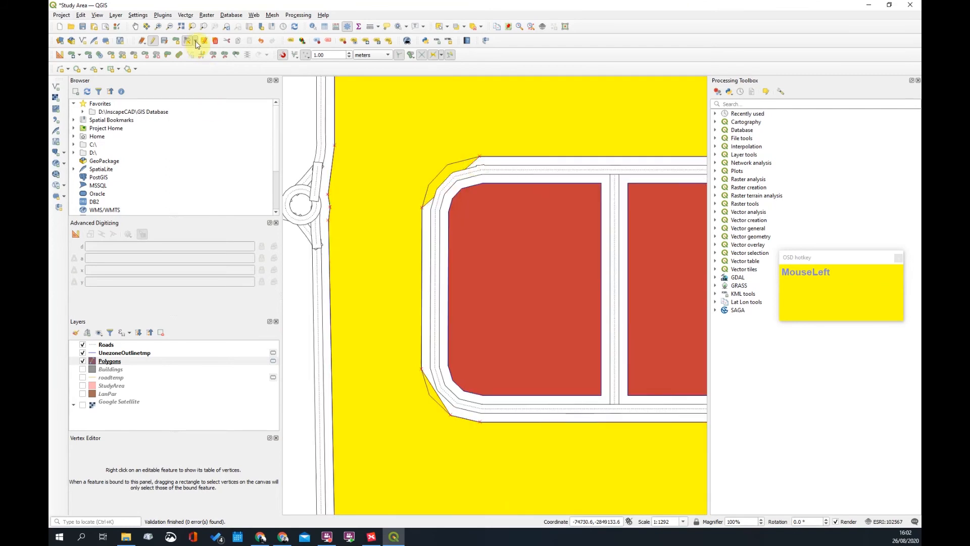
# Add two vertices along the polygon's inner north-west corner and snap them to the curved outline
pyautogui.click(442, 191)
pyautogui.click(451, 182)
pyautogui.click(447, 164)
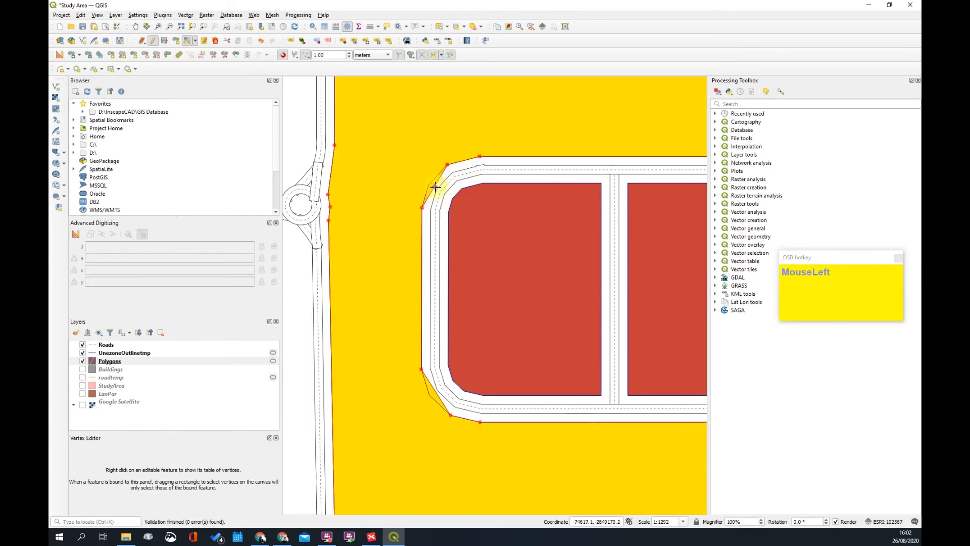
pyautogui.click(434, 187)
pyautogui.click(427, 185)
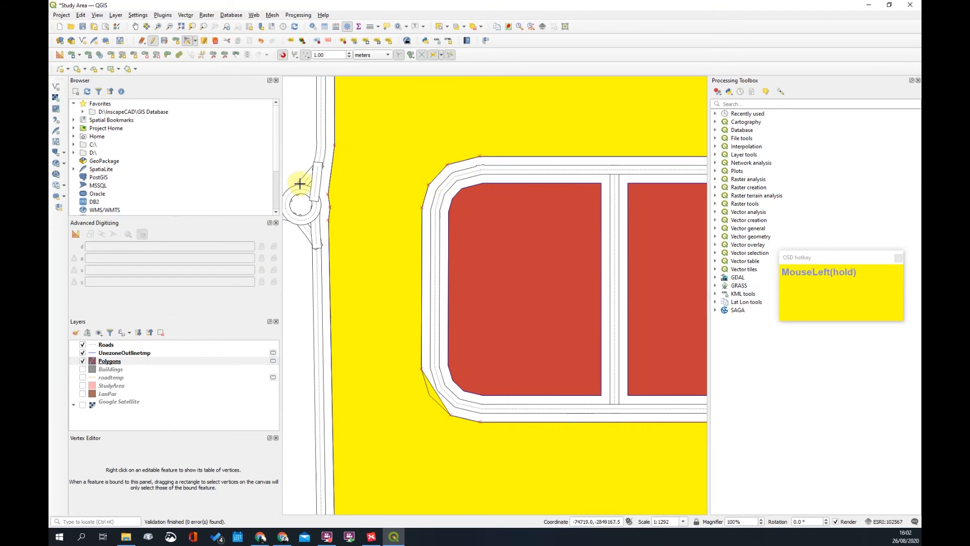
# Switch to Vertex Tool (Current Layer) and snap the remaining inner south-west corner vertex to the curved outline
pyautogui.click(195, 40)
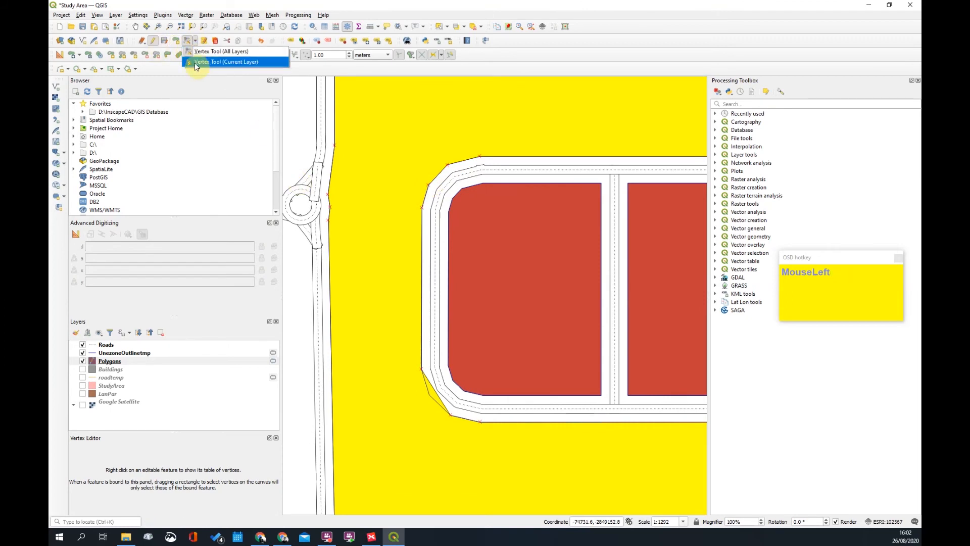
pyautogui.click(195, 61)
pyautogui.click(429, 396)
pyautogui.scroll(1, 451, 407)
pyautogui.scroll(-2, 509, 362)
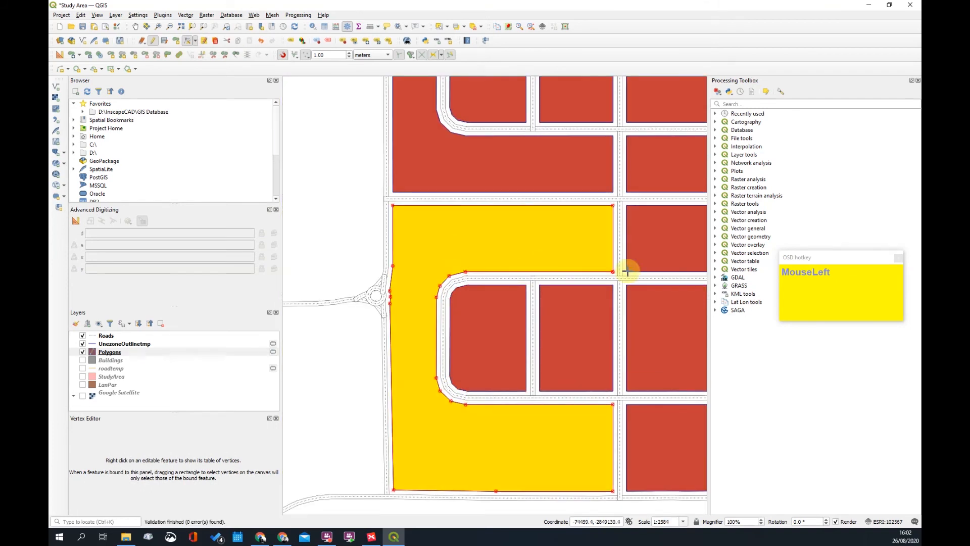
pyautogui.moveTo(574, 447); pyautogui.dragTo(537, 346)
pyautogui.scroll(-1, 511, 278)
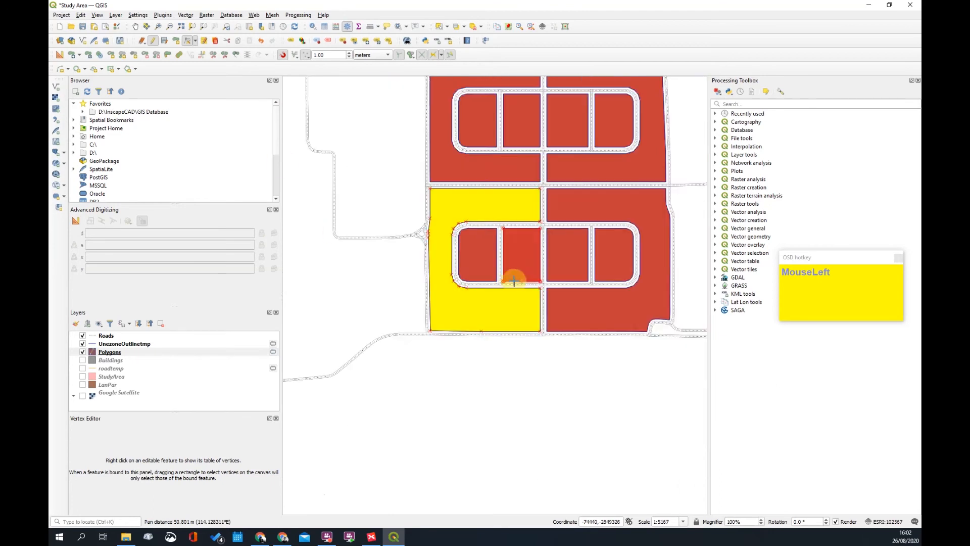
pyautogui.scroll(1, 525, 209)
pyautogui.click(100, 55)
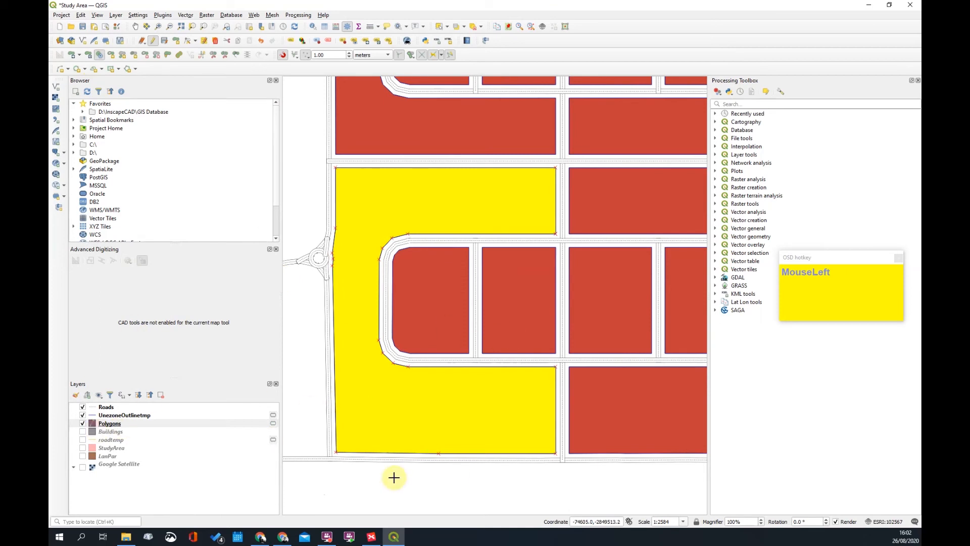
pyautogui.click(383, 168)
pyautogui.click(639, 96)
pyautogui.scroll(-2, 600, 179)
pyautogui.scroll(2, 522, 255)
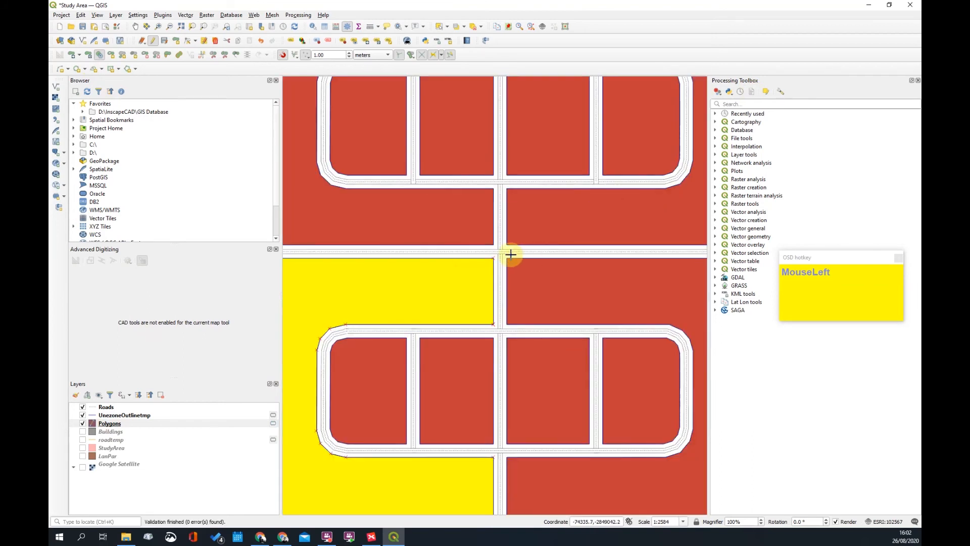
pyautogui.scroll(-1, 510, 254)
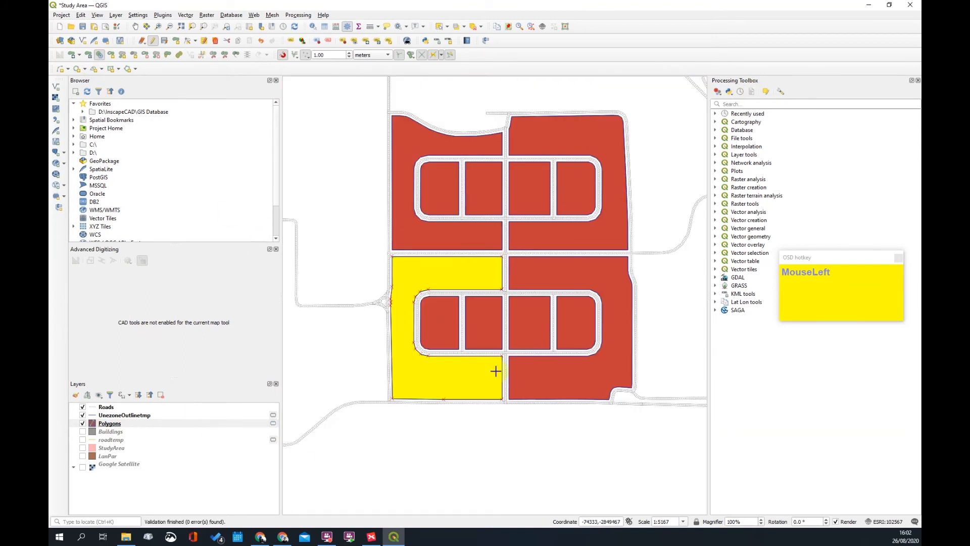
# Select the zone polygons one after another to check that each is a separate feature, and clear the selection
pyautogui.click(439, 27)
pyautogui.click(463, 238)
pyautogui.click(448, 338)
pyautogui.click(483, 324)
pyautogui.click(546, 329)
pyautogui.click(580, 318)
pyautogui.click(599, 264)
pyautogui.click(619, 226)
pyautogui.click(584, 191)
pyautogui.click(536, 191)
pyautogui.click(474, 185)
pyautogui.click(436, 170)
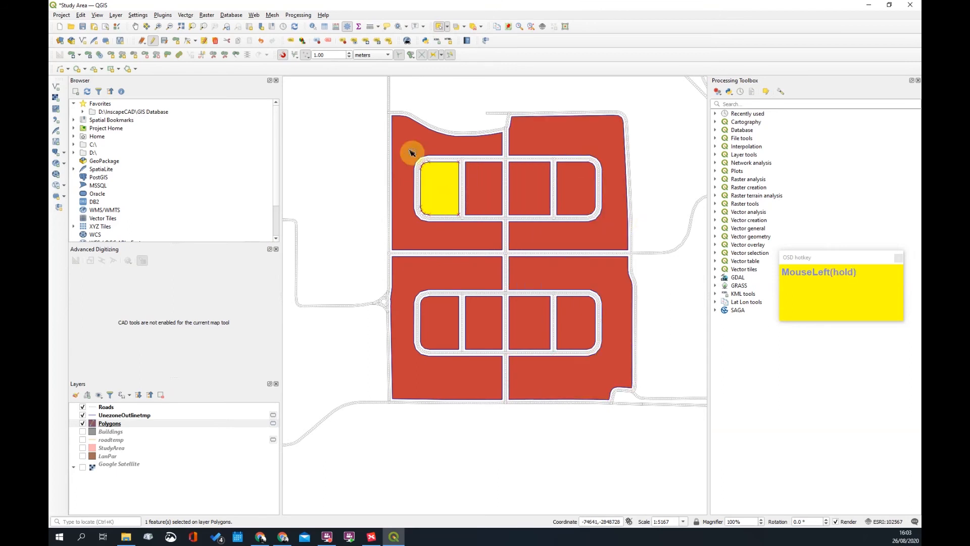
pyautogui.click(410, 149)
pyautogui.click(444, 361)
pyautogui.click(558, 357)
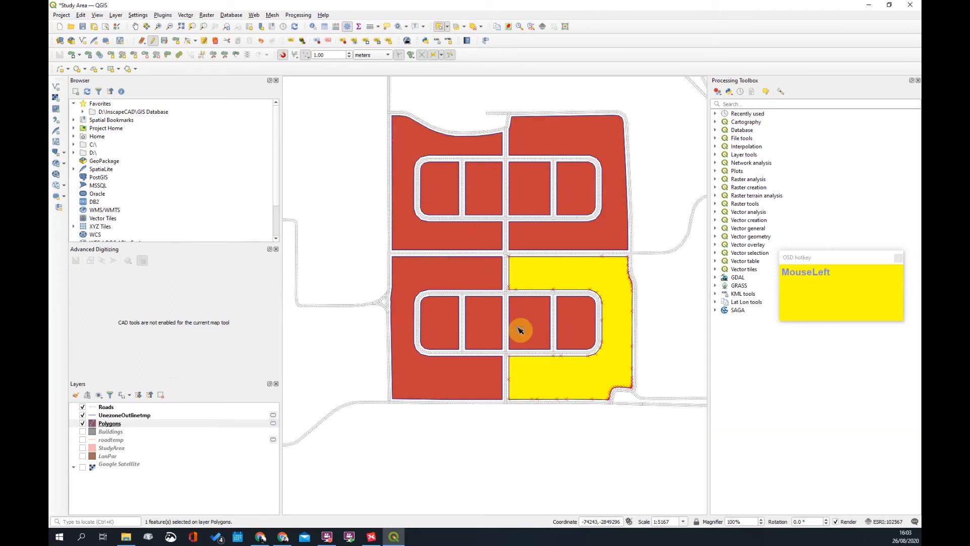
pyautogui.click(471, 332)
pyautogui.click(453, 330)
pyautogui.click(528, 329)
pyautogui.click(572, 326)
pyautogui.click(584, 271)
pyautogui.click(682, 354)
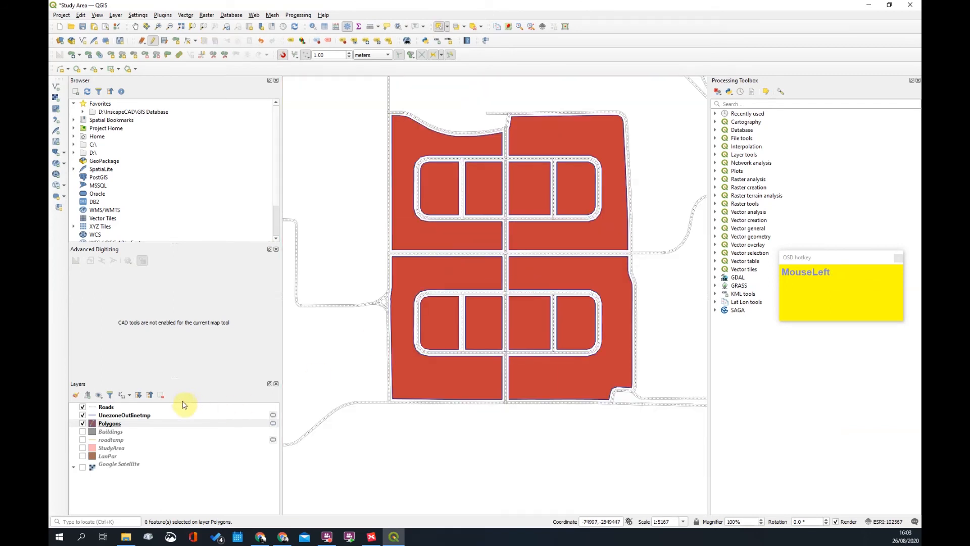
# Make the temporary Polygons layer permanent as an ESRI Shapefile named UseZone-N in the GIS folder
pyautogui.rightClick(114, 426)
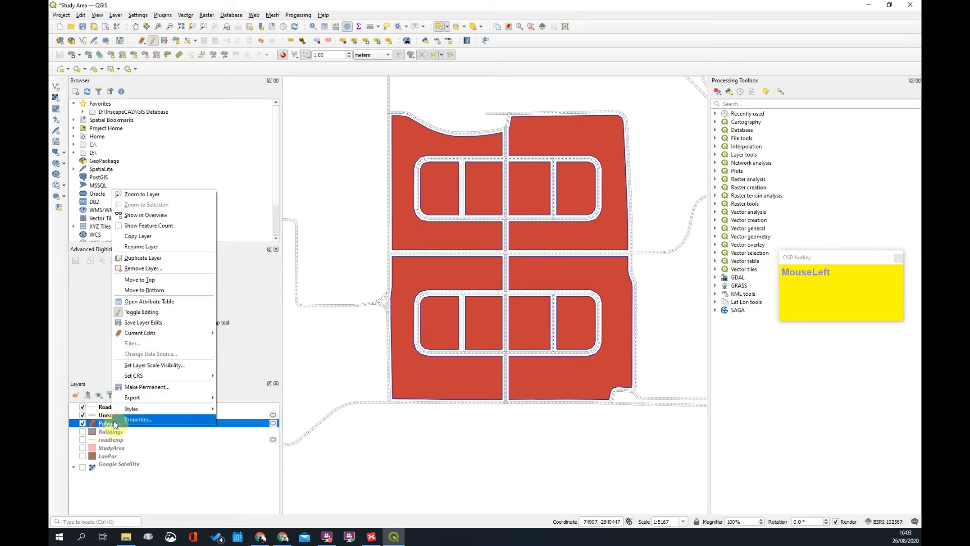
pyautogui.click(137, 387)
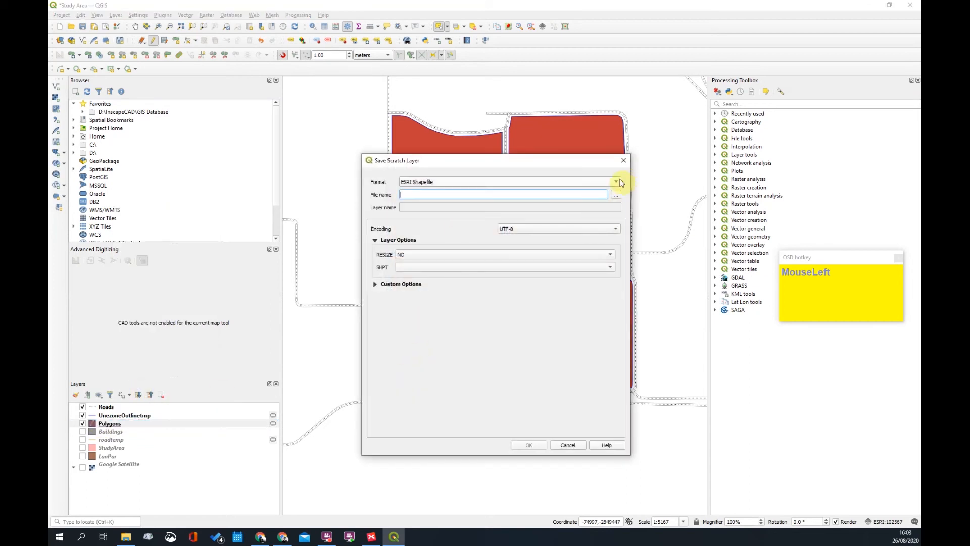
pyautogui.click(616, 182)
pyautogui.click(427, 190)
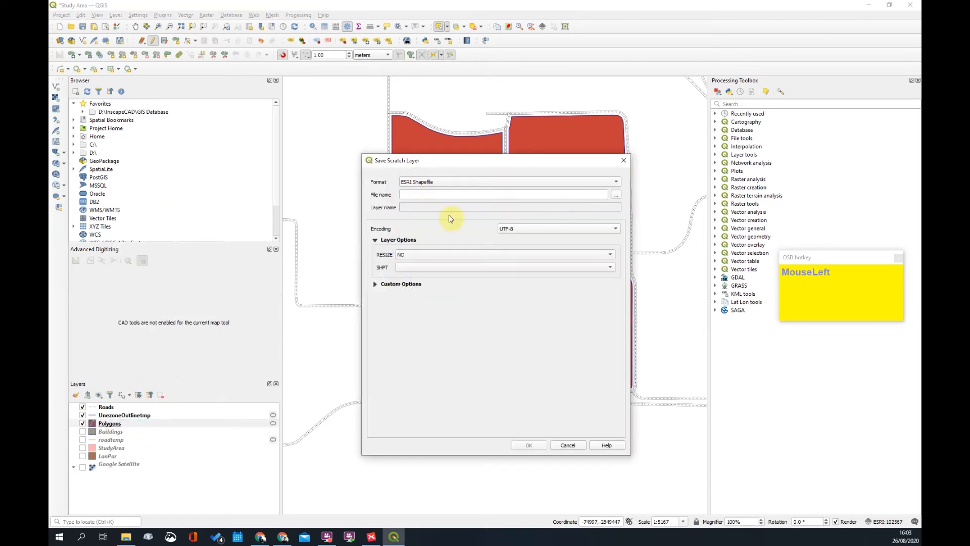
pyautogui.click(616, 196)
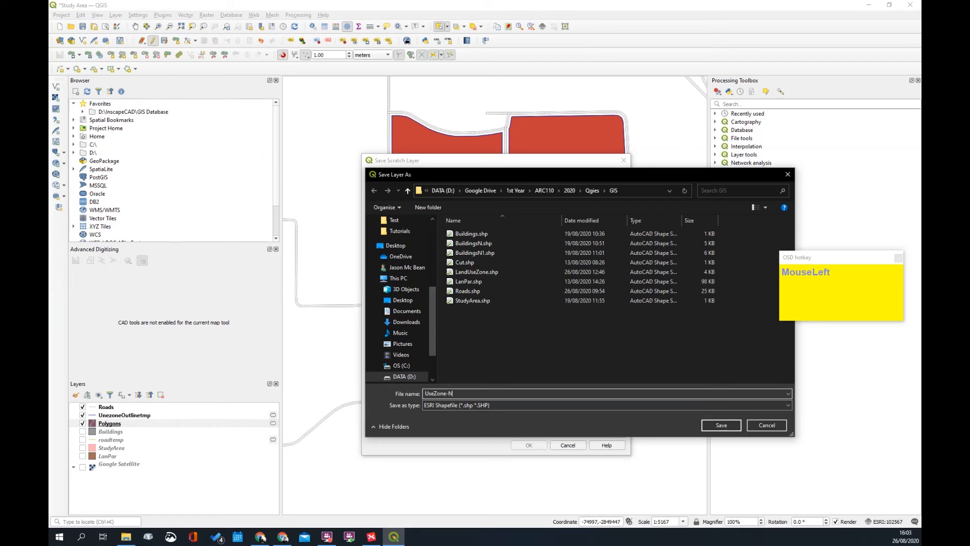
pyautogui.press('Return')
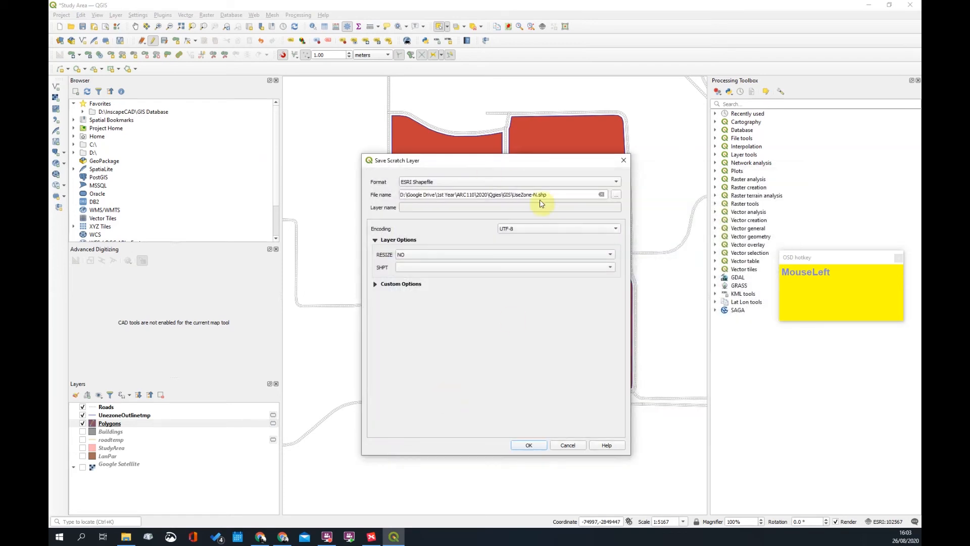
pyautogui.click(529, 445)
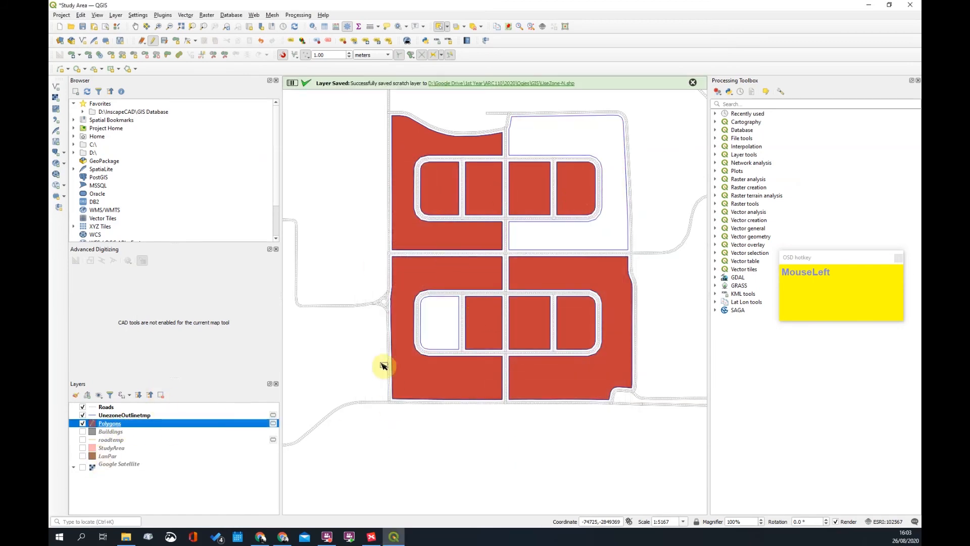
# Inspect the saved layer's zone polygons across the map, selecting individual zones to check which features are present
pyautogui.moveTo(538, 224); pyautogui.dragTo(402, 348)
pyautogui.click(360, 276)
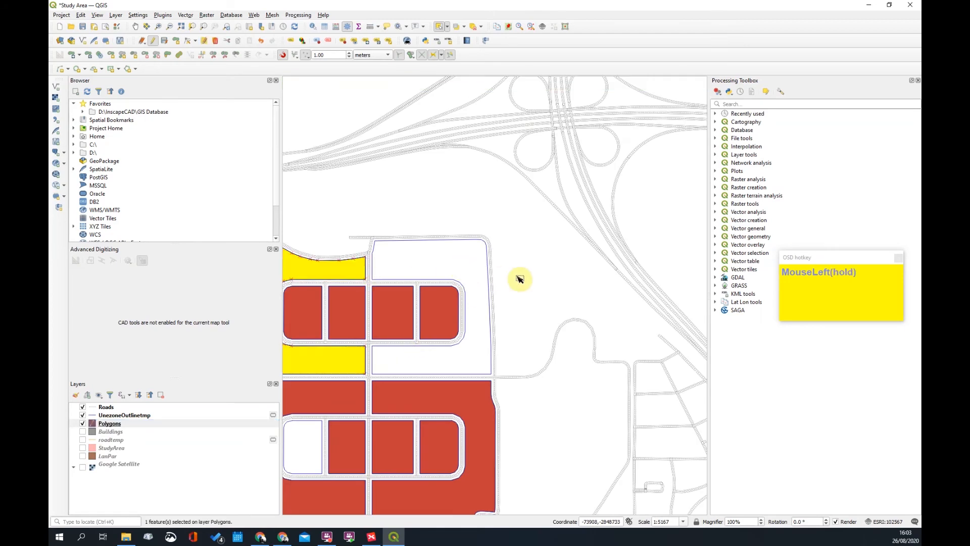
pyautogui.scroll(-1, 510, 277)
pyautogui.click(417, 298)
pyautogui.click(425, 389)
pyautogui.click(438, 371)
pyautogui.click(471, 394)
pyautogui.click(450, 352)
pyautogui.click(403, 340)
pyautogui.scroll(2, 410, 340)
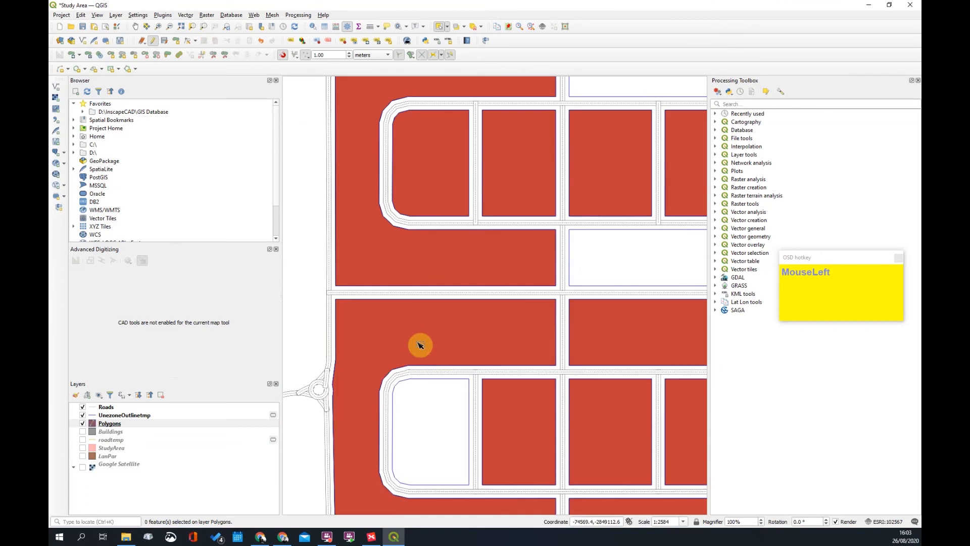
# Review the Polygons layer's options and compare its filled zones with the empty blocks in the road grid
pyautogui.click(160, 423)
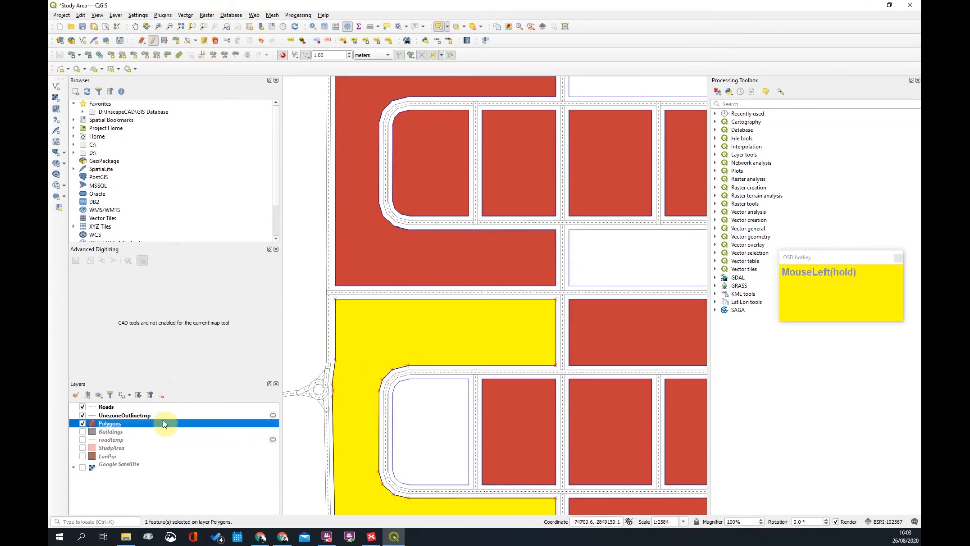
pyautogui.rightClick(119, 425)
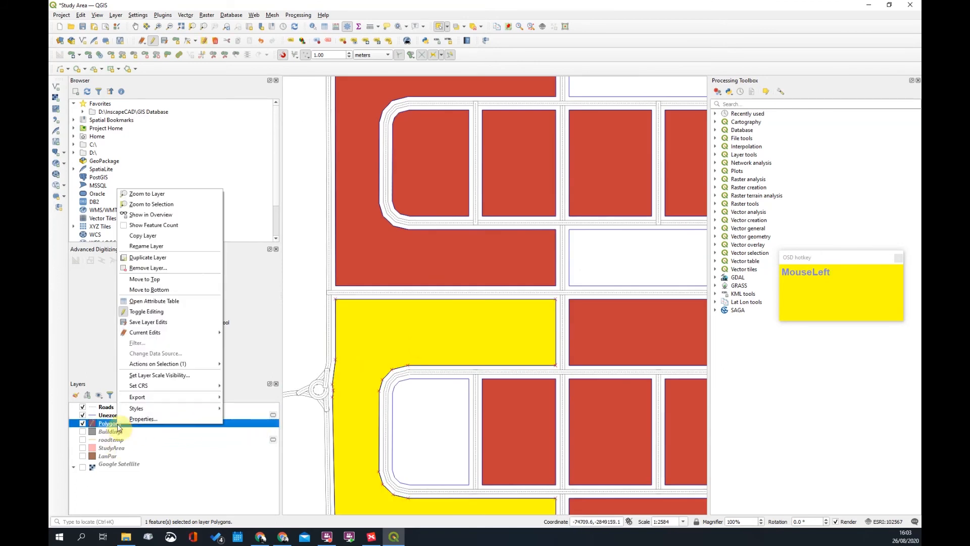
pyautogui.click(90, 425)
pyautogui.click(83, 416)
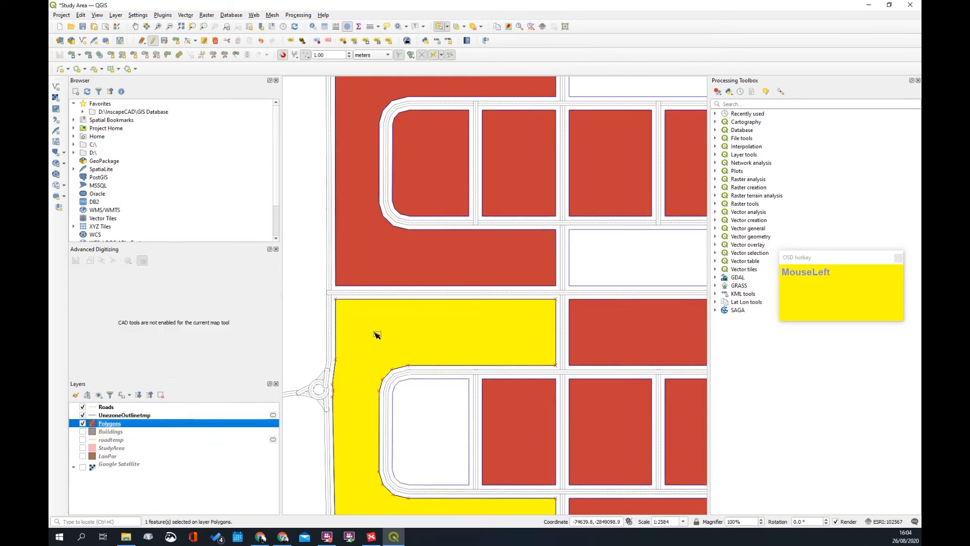
pyautogui.scroll(-2, 375, 335)
pyautogui.scroll(2, 452, 346)
pyautogui.moveTo(550, 337); pyautogui.dragTo(628, 309)
pyautogui.scroll(-2, 629, 308)
pyautogui.scroll(2, 646, 268)
pyautogui.moveTo(646, 269); pyautogui.dragTo(497, 357)
pyautogui.scroll(-1, 542, 324)
pyautogui.scroll(-2, 495, 357)
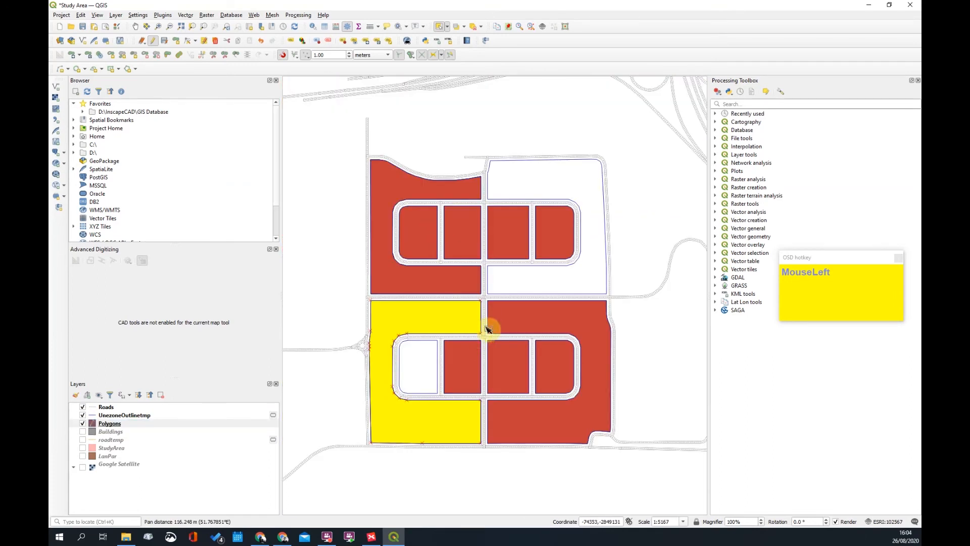
pyautogui.scroll(2, 422, 363)
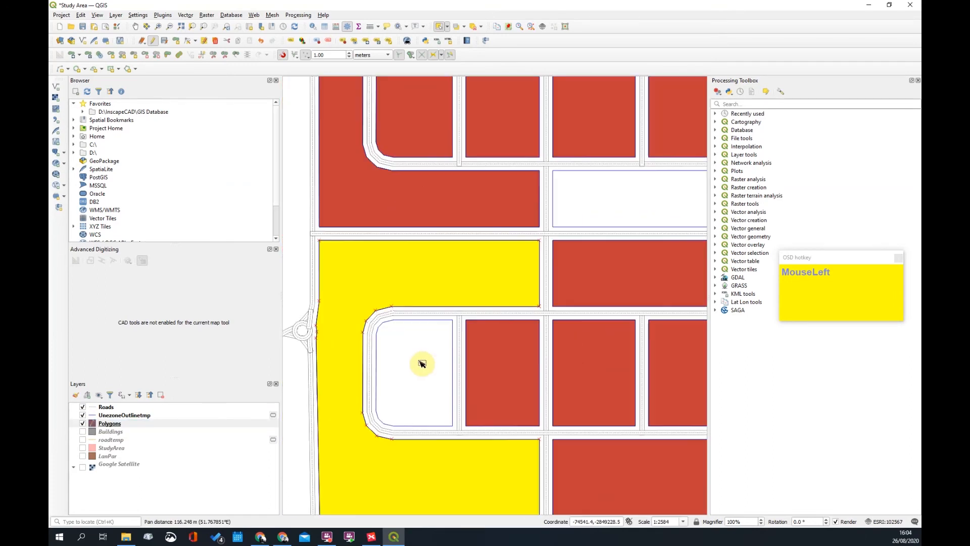
# Save the edits of the Polygons layer and toggle its editing off and on again
pyautogui.click(106, 424)
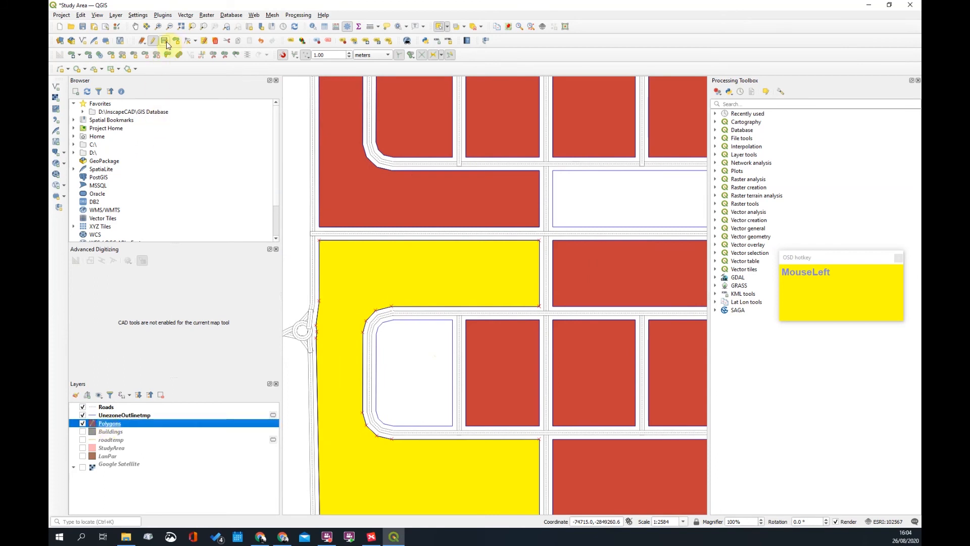
pyautogui.scroll(-1, 359, 287)
pyautogui.scroll(1, 357, 327)
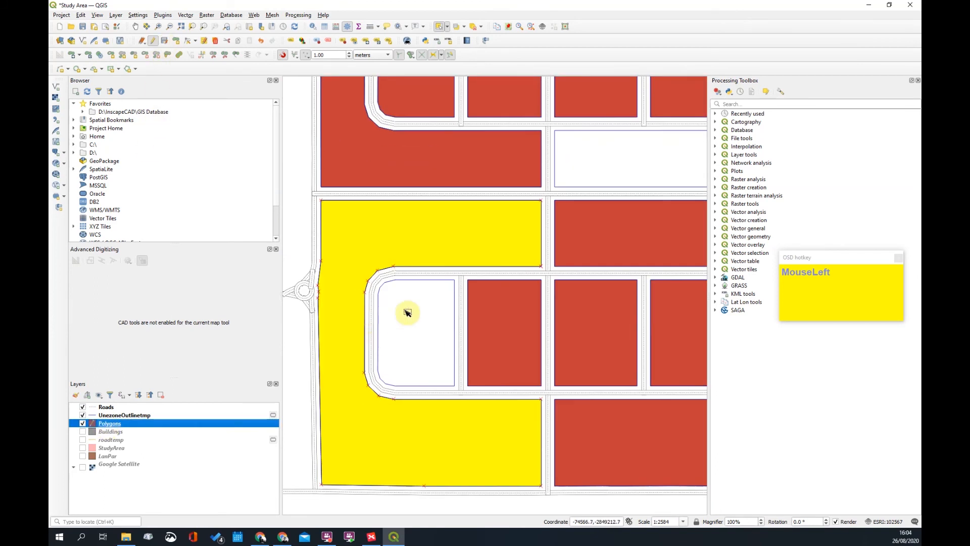
pyautogui.click(164, 41)
pyautogui.scroll(-1, 465, 293)
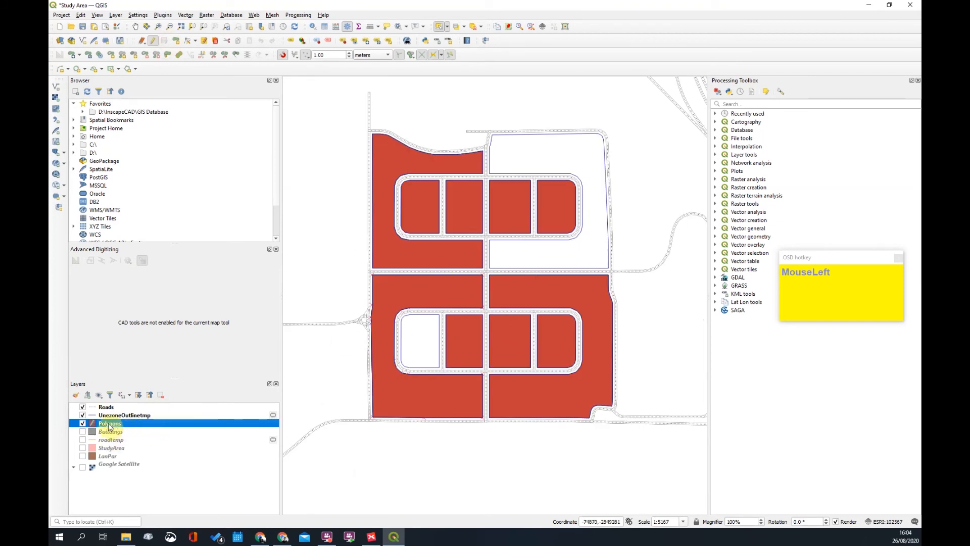
pyautogui.click(153, 42)
pyautogui.click(153, 46)
# Start adding a polygon feature for the empty westernmost block inside the southern road loop
pyautogui.scroll(2, 446, 323)
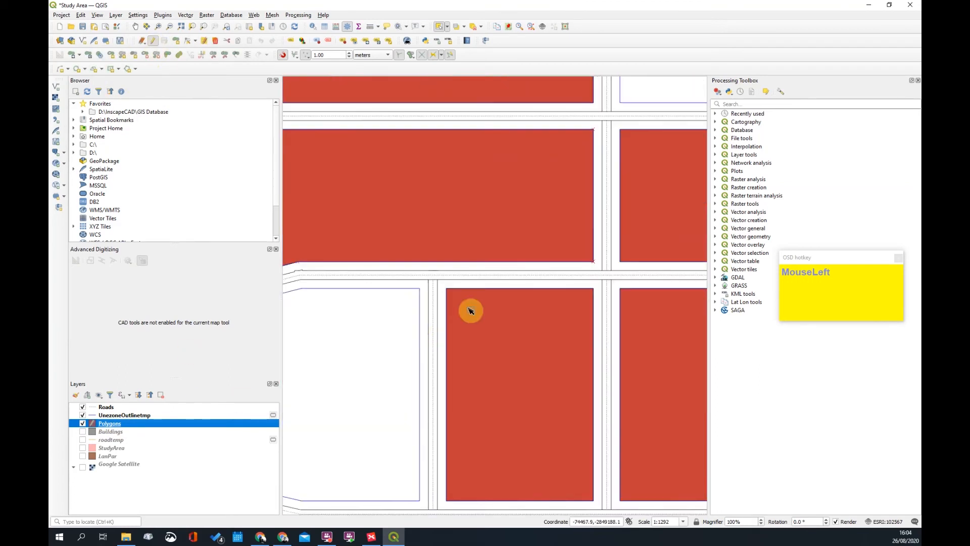
pyautogui.scroll(-2, 472, 306)
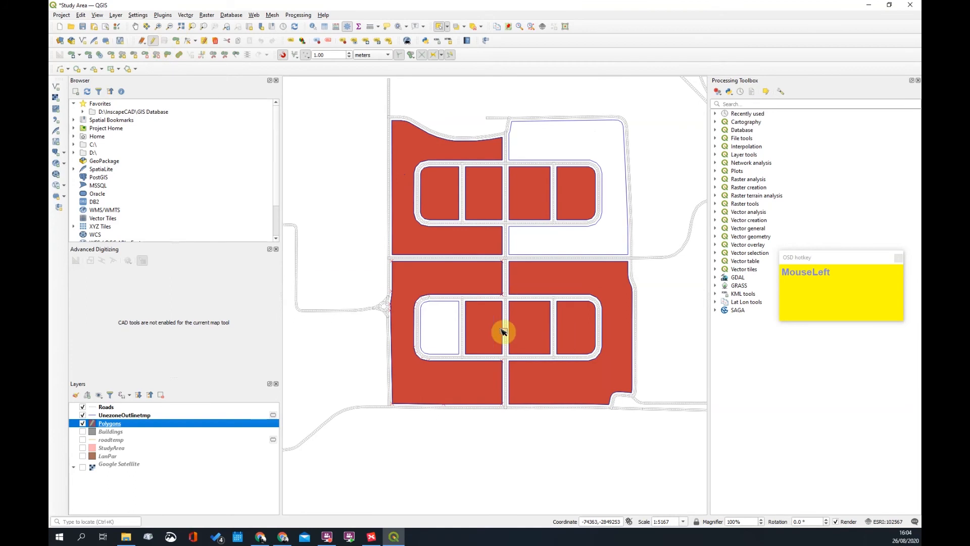
pyautogui.scroll(2, 481, 320)
pyautogui.scroll(-2, 384, 308)
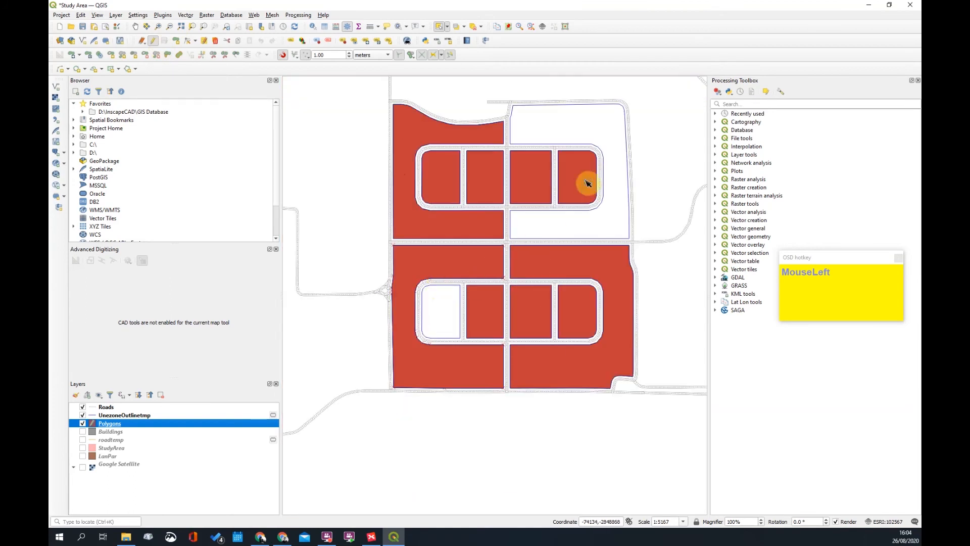
pyautogui.scroll(1, 434, 299)
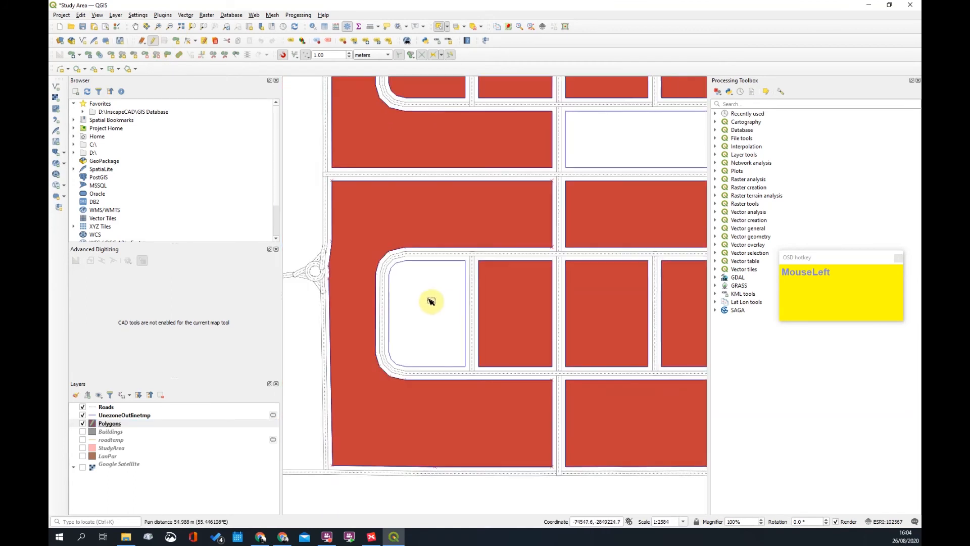
pyautogui.click(178, 40)
pyautogui.scroll(1, 455, 254)
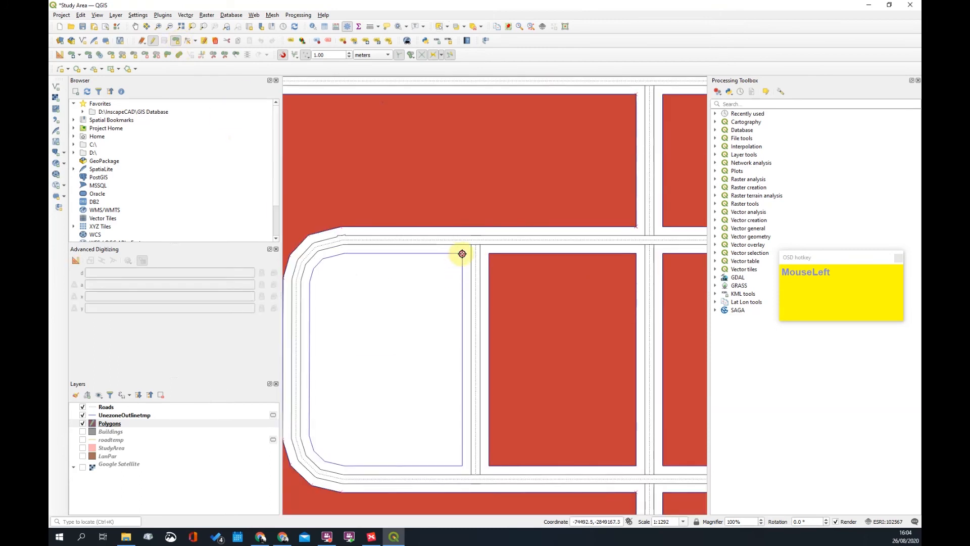
pyautogui.click(463, 253)
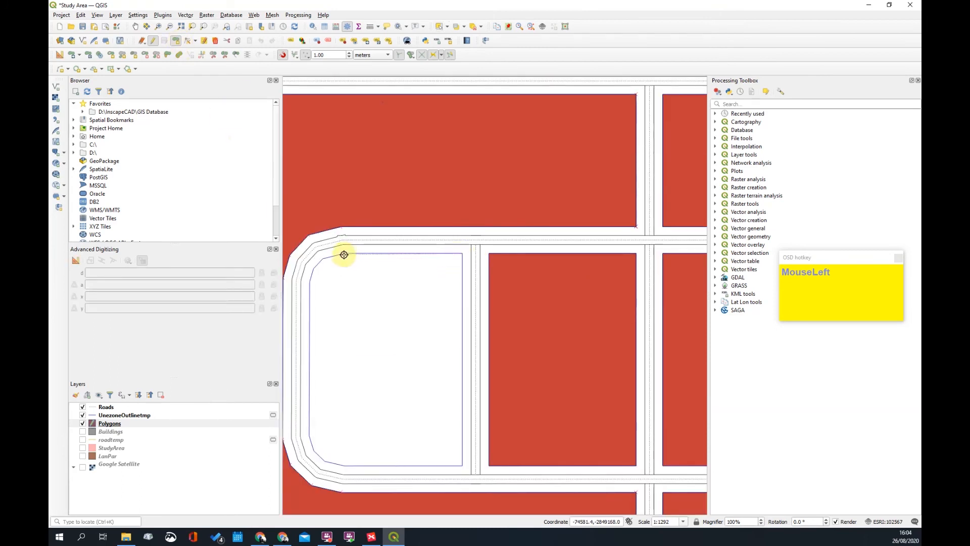
pyautogui.click(343, 254)
pyautogui.scroll(1, 348, 241)
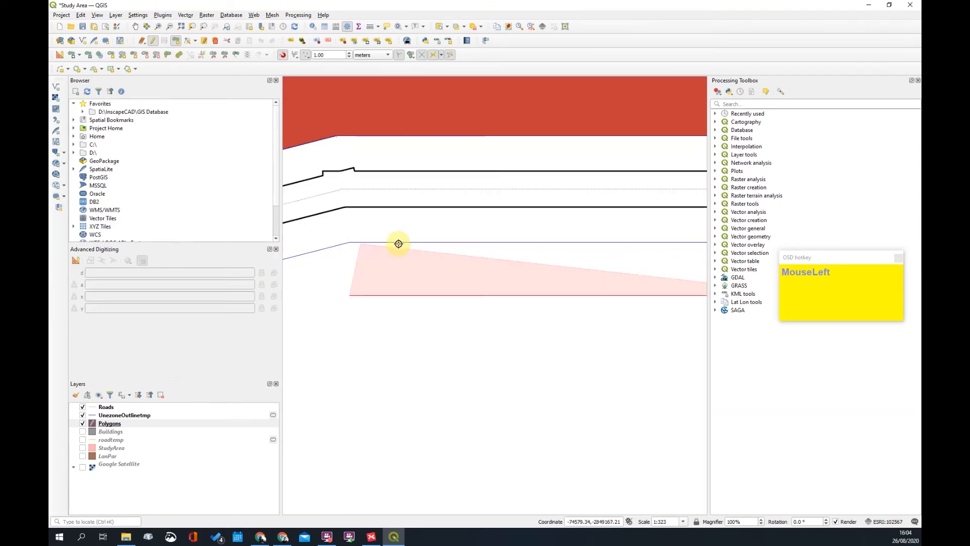
pyautogui.scroll(-2, 364, 242)
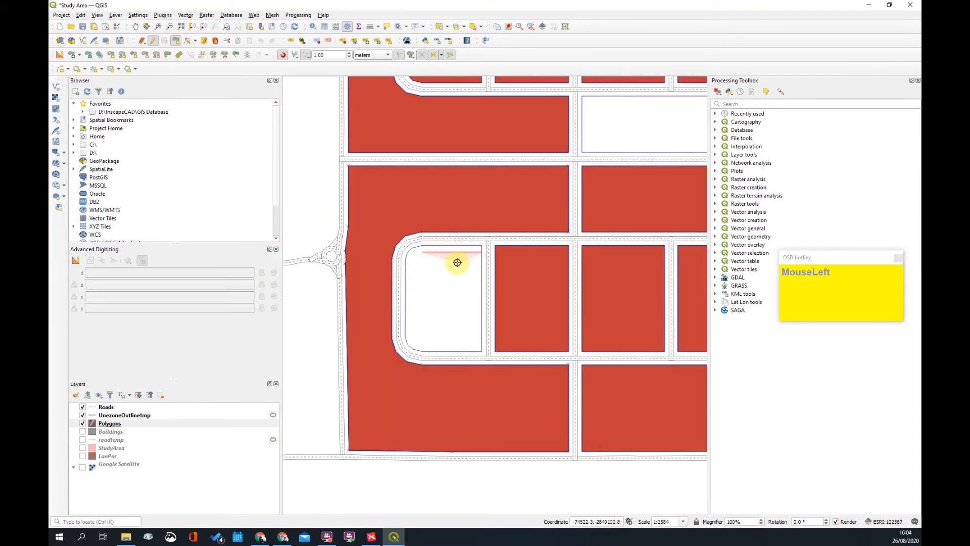
pyautogui.press('Escape')
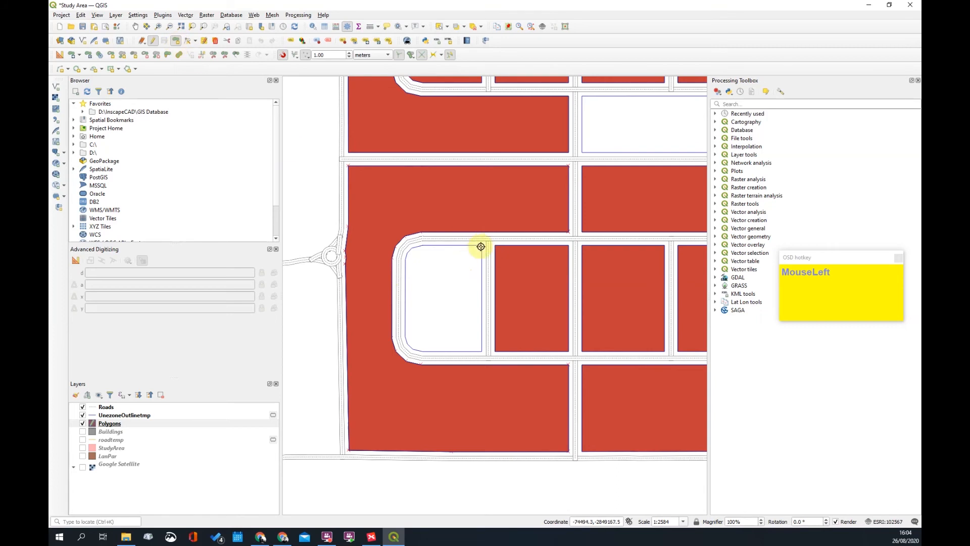
# Draw a polygon tracing the outline of the southern loop's empty westernmost block from its north-east corner, leaving FID blank
pyautogui.scroll(3, 480, 246)
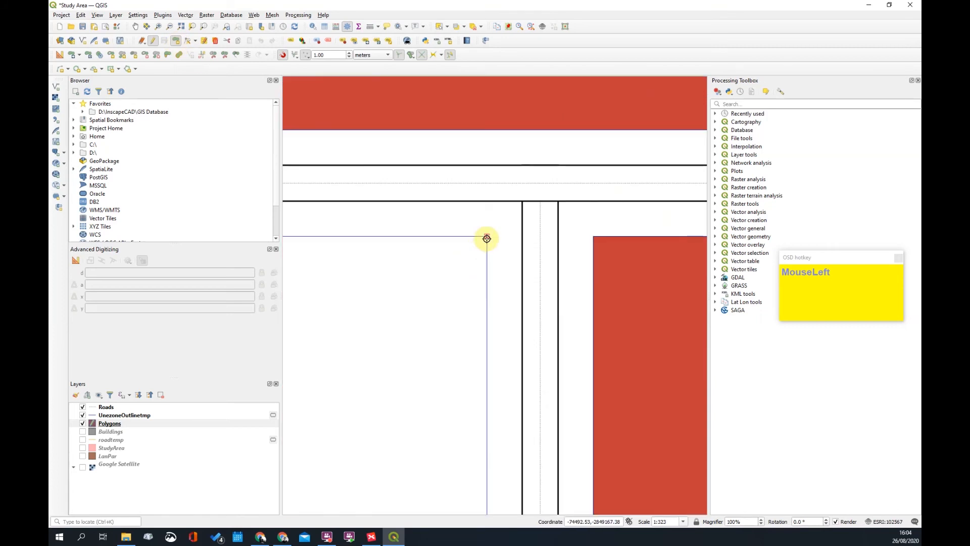
pyautogui.scroll(-2, 486, 239)
pyautogui.click(387, 241)
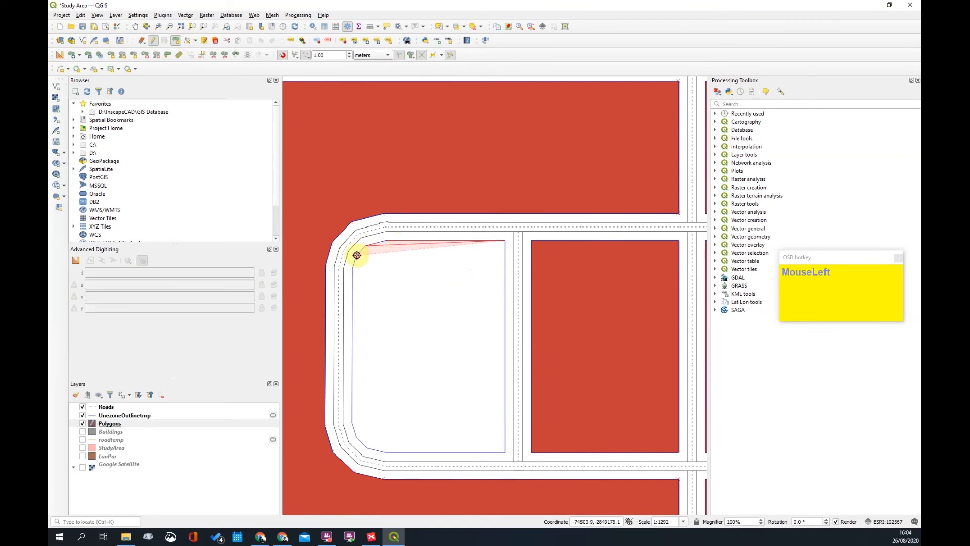
pyautogui.click(352, 269)
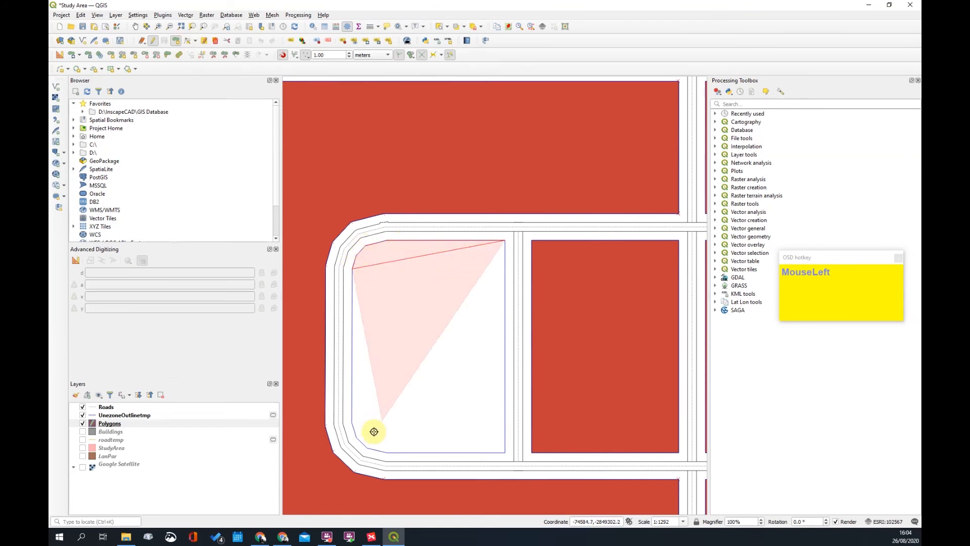
pyautogui.click(353, 428)
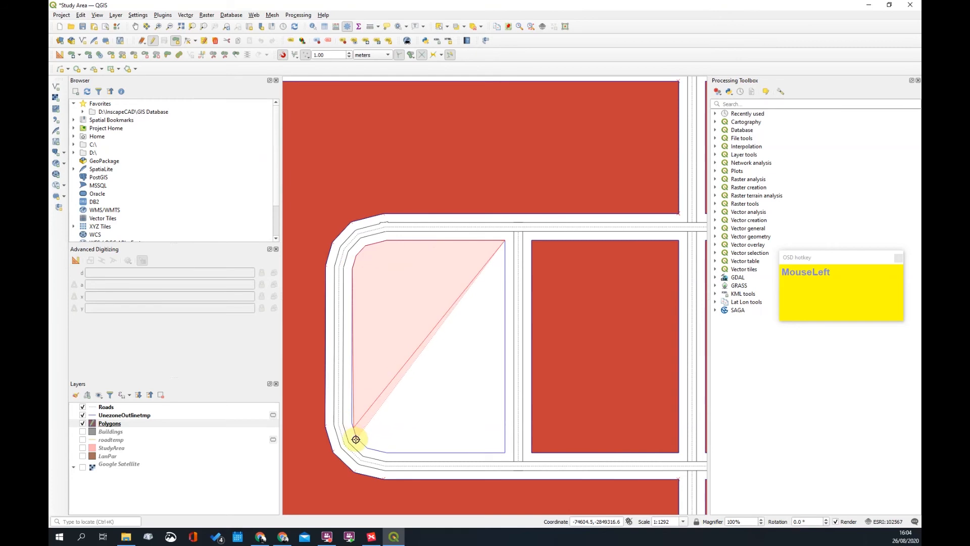
pyautogui.scroll(1, 357, 435)
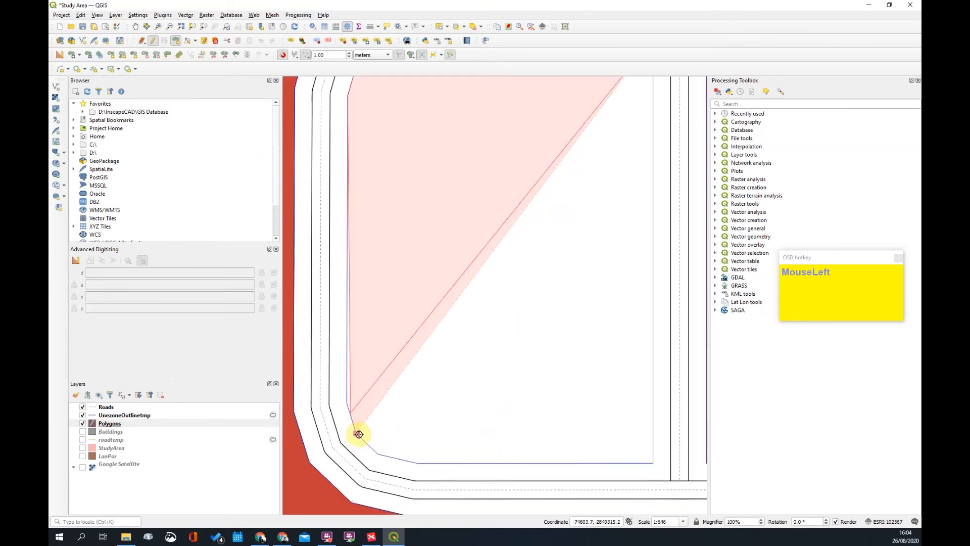
pyautogui.click(357, 433)
pyautogui.click(378, 453)
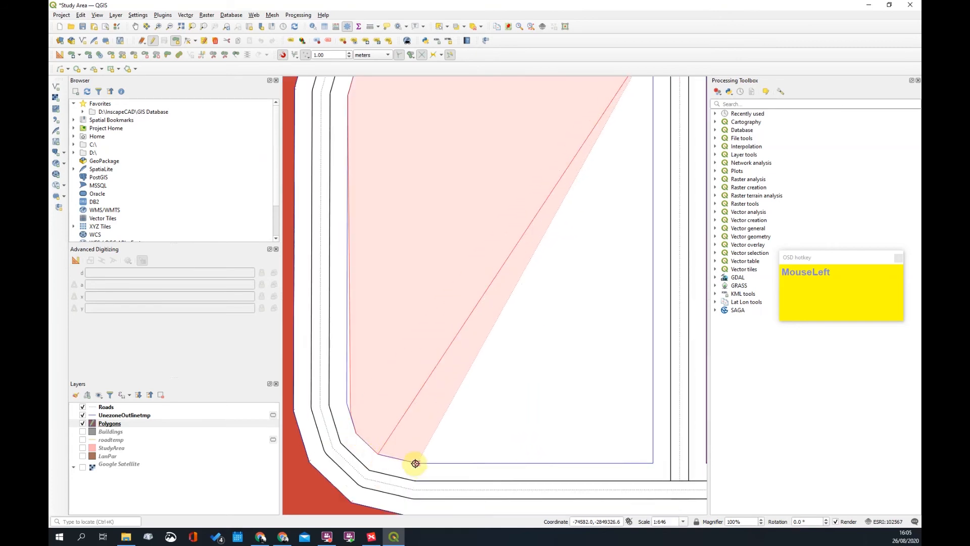
pyautogui.click(415, 463)
pyautogui.click(651, 462)
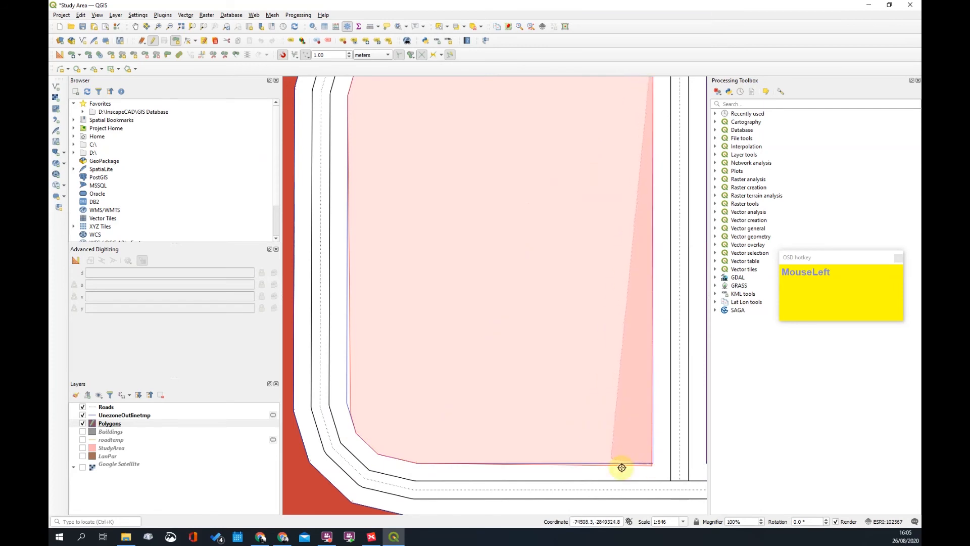
pyautogui.rightClick(599, 446)
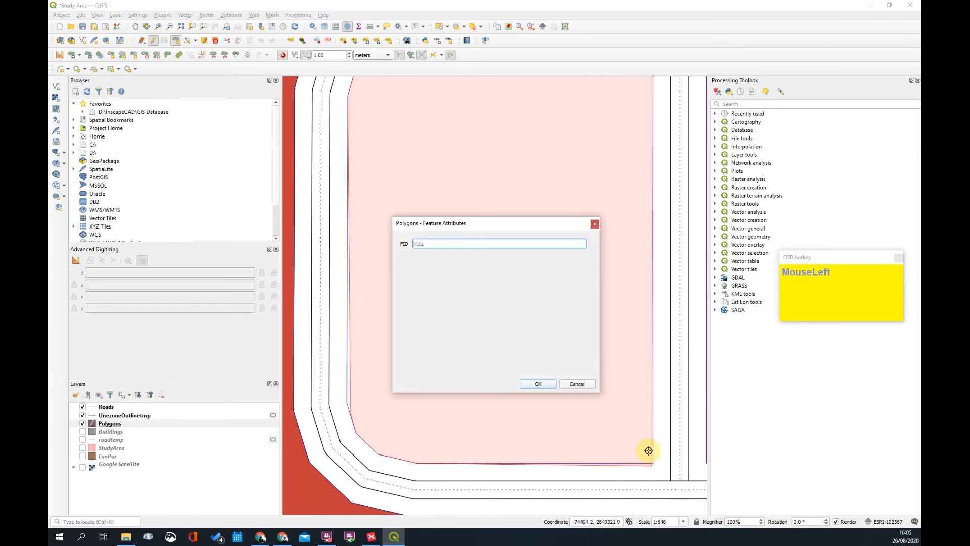
pyautogui.click(537, 385)
# Move the new block polygon's south-east corner and the upper vertex of its south-west bend onto the zone outline
pyautogui.scroll(3, 648, 462)
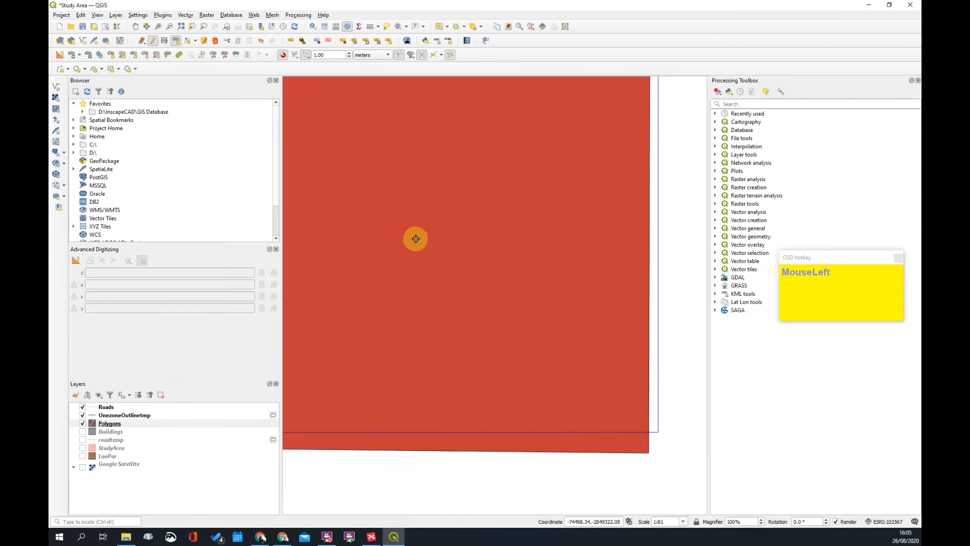
pyautogui.click(189, 42)
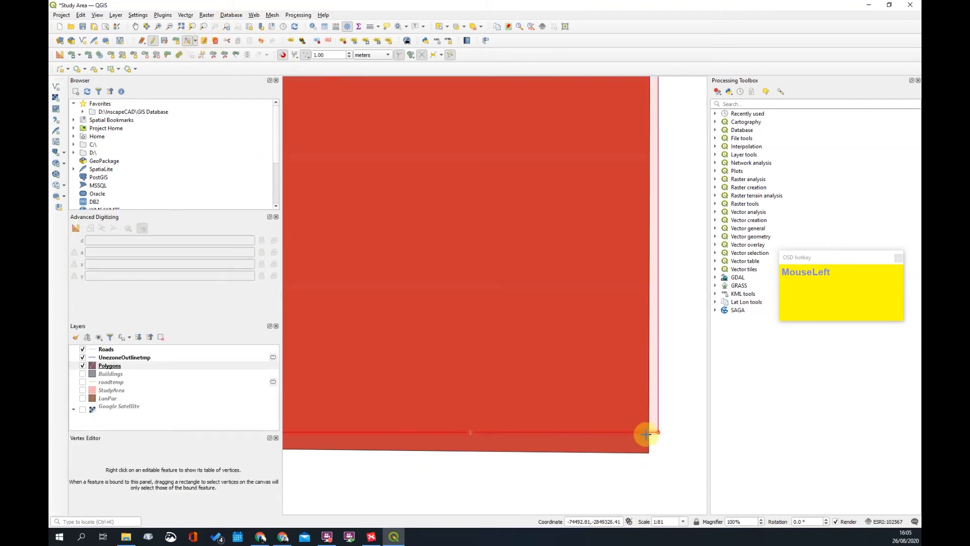
pyautogui.click(648, 453)
pyautogui.click(658, 432)
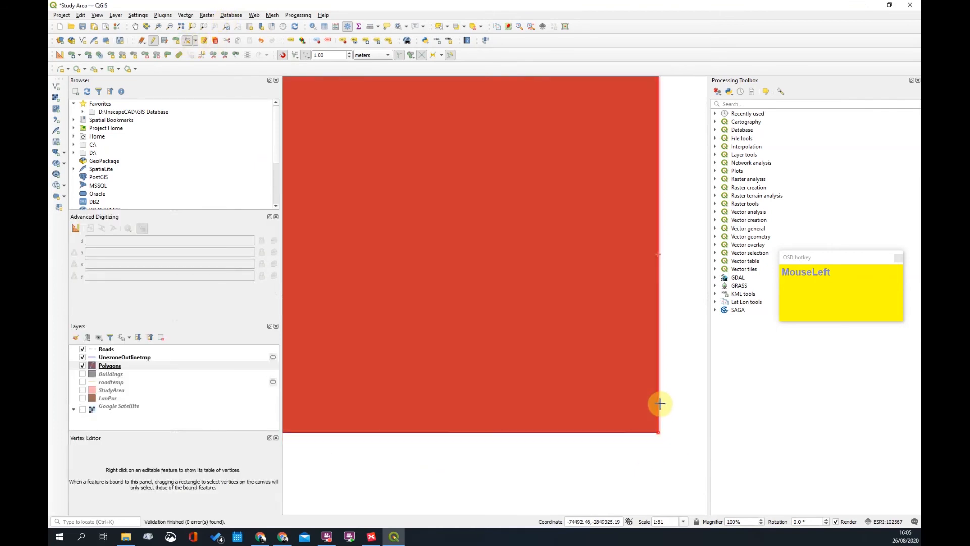
pyautogui.scroll(-3, 584, 411)
pyautogui.scroll(2, 529, 351)
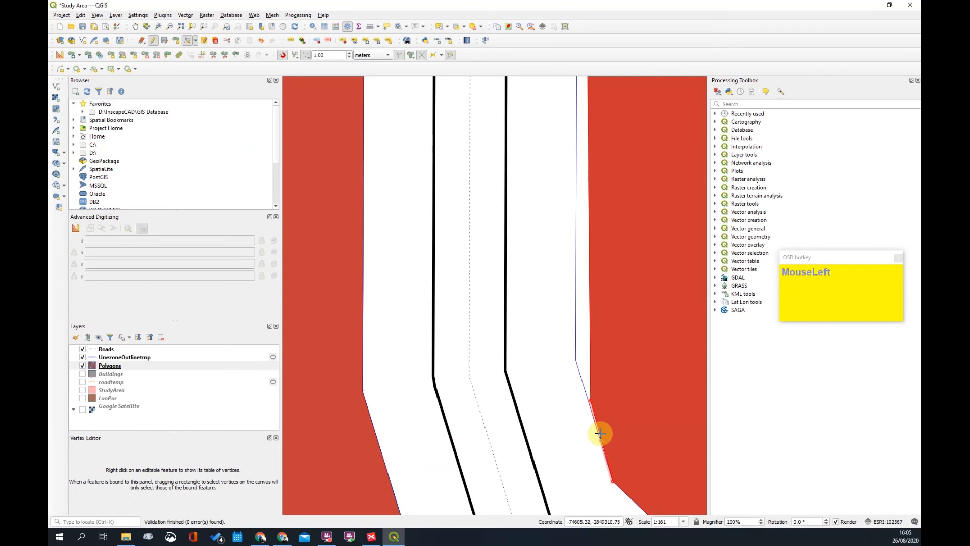
pyautogui.click(590, 400)
pyautogui.click(576, 361)
# Start a polygon for the empty north-east zone, placing the north-west, south-west and south-east corners of the strip south of the northern loop
pyautogui.scroll(-3, 550, 374)
pyautogui.moveTo(647, 272); pyautogui.dragTo(470, 329)
pyautogui.scroll(-1, 444, 340)
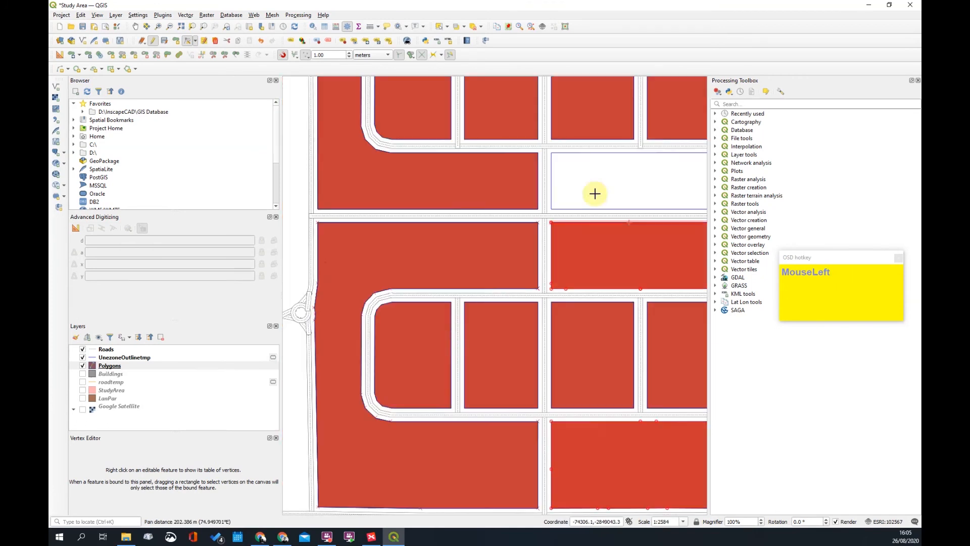
pyautogui.scroll(-1, 483, 227)
pyautogui.scroll(2, 587, 167)
pyautogui.scroll(-1, 548, 263)
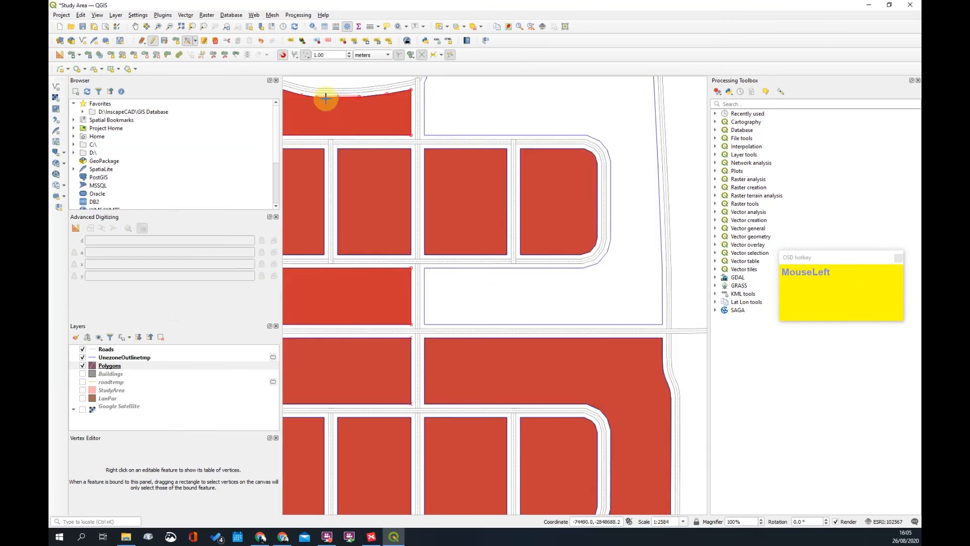
pyautogui.click(174, 41)
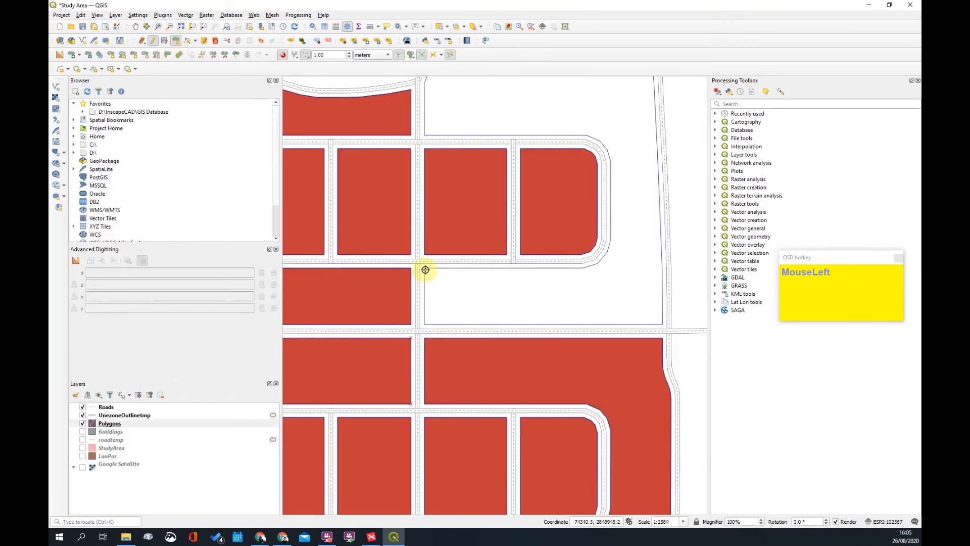
pyautogui.scroll(1, 425, 270)
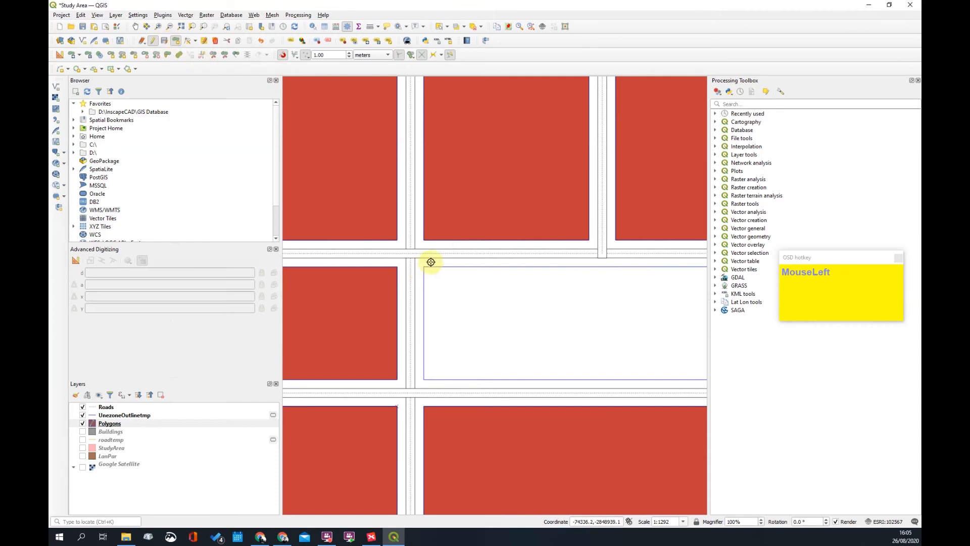
pyautogui.click(425, 268)
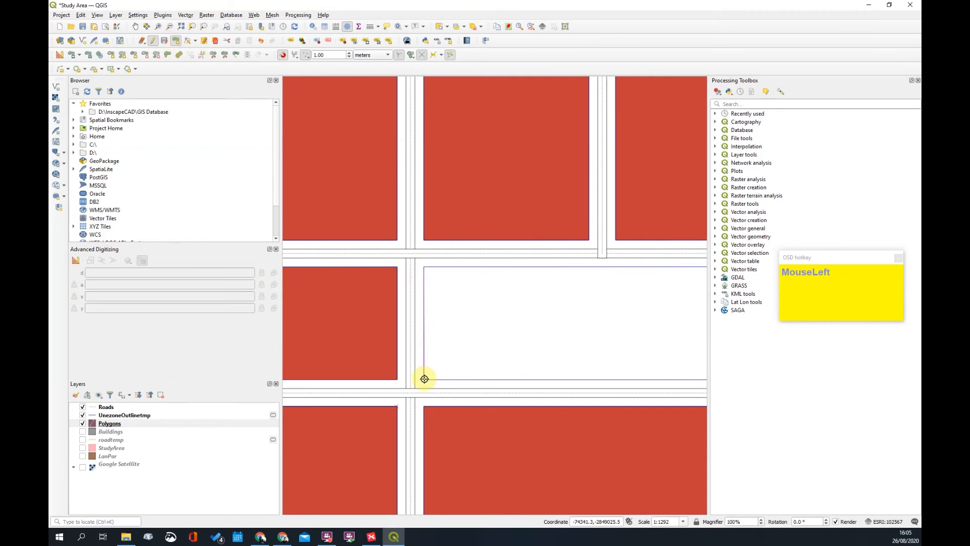
pyautogui.click(424, 379)
pyautogui.scroll(-1, 419, 348)
pyautogui.scroll(2, 581, 376)
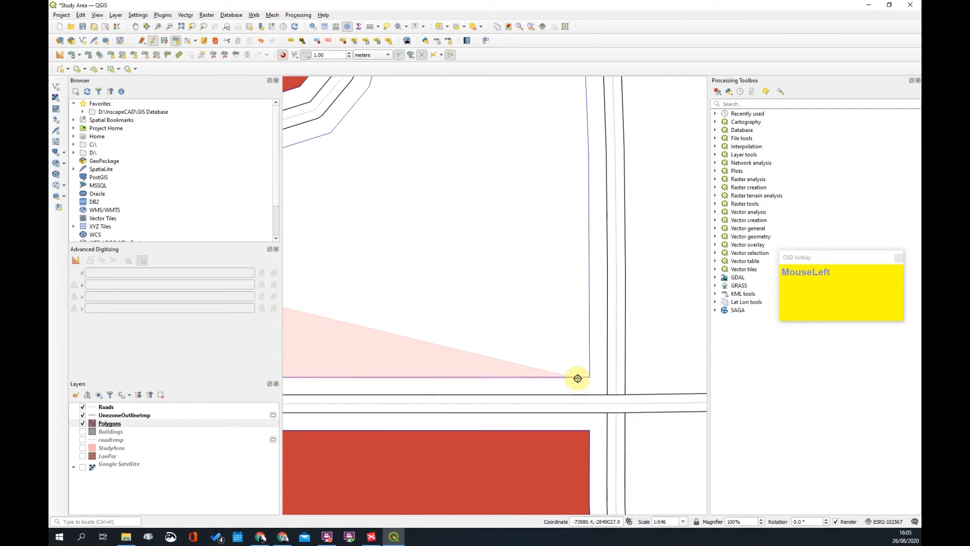
pyautogui.click(588, 375)
# Add the polygon vertex at the bend low on the zone's eastern edge and set the snapping tolerance to 10 meters
pyautogui.scroll(-2, 589, 190)
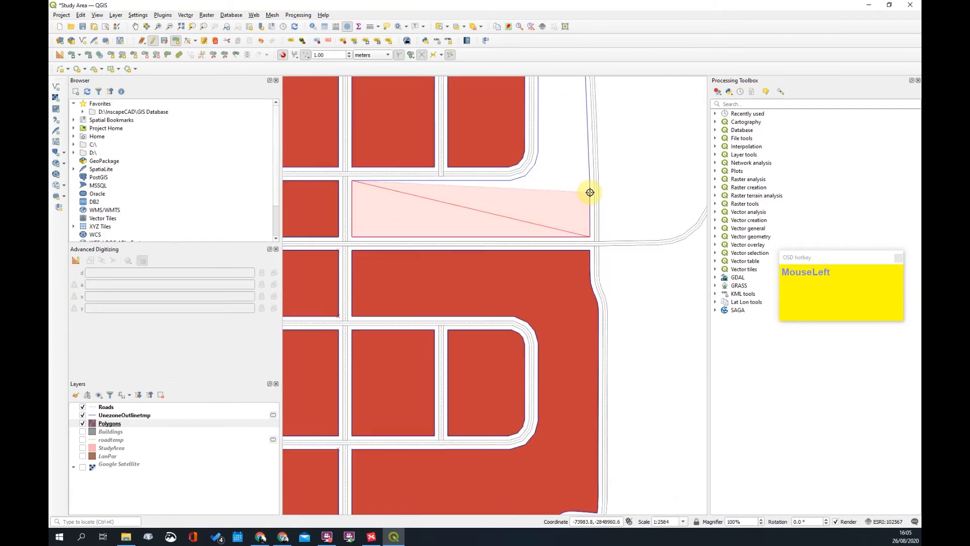
pyautogui.scroll(2, 587, 162)
pyautogui.scroll(-1, 585, 165)
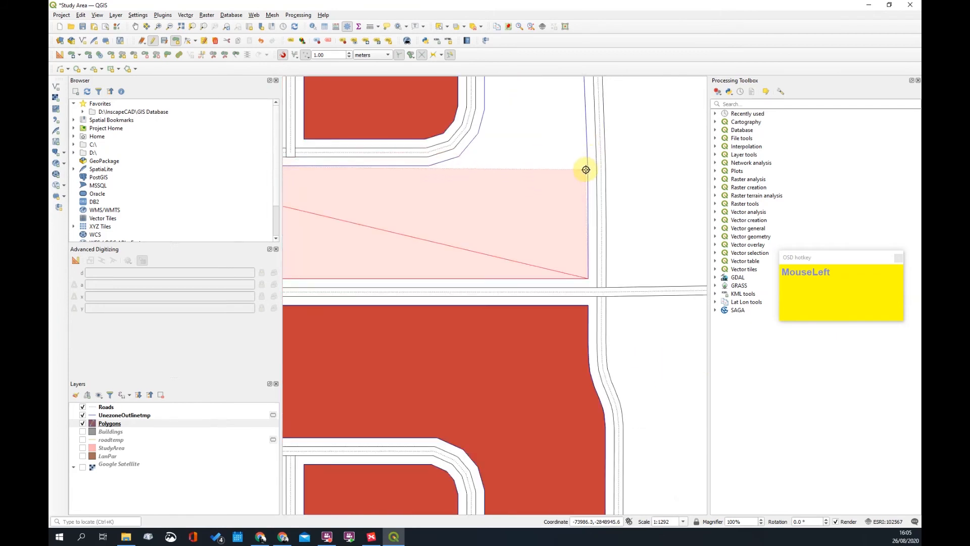
pyautogui.click(588, 165)
pyautogui.scroll(-1, 602, 260)
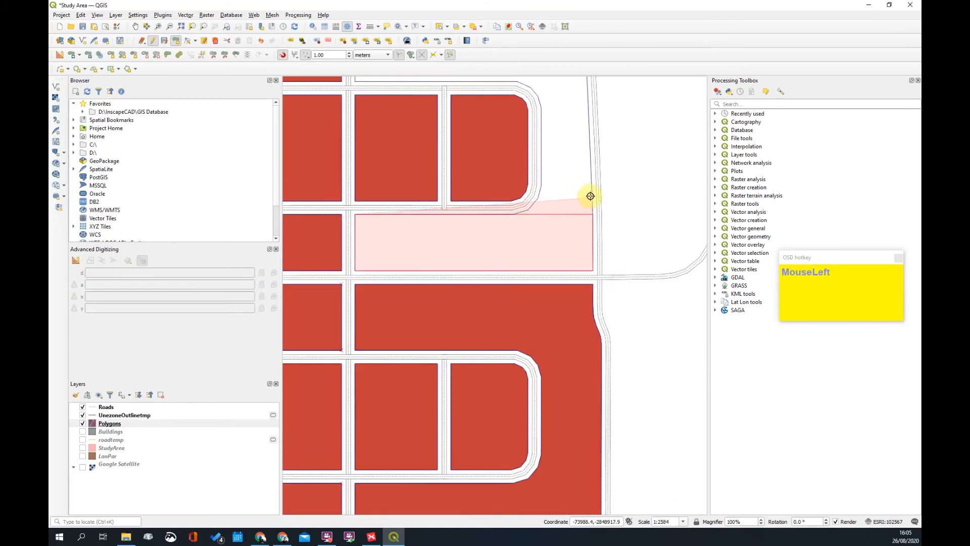
pyautogui.scroll(1, 592, 184)
pyautogui.scroll(-1, 586, 147)
pyautogui.scroll(1, 584, 134)
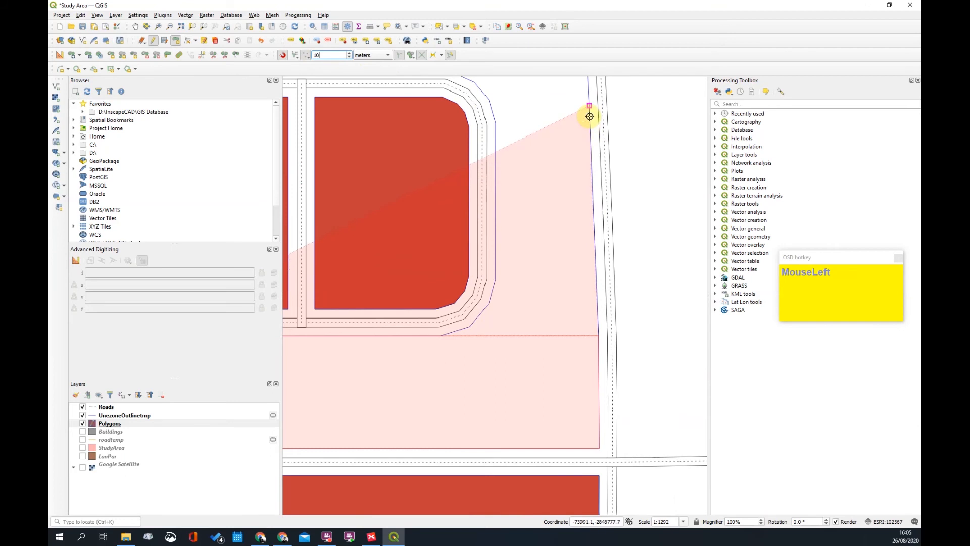
# Continue the polygon up the zone's eastern edge and around its rounded north-east corner along the outline
pyautogui.moveTo(579, 117); pyautogui.dragTo(586, 277)
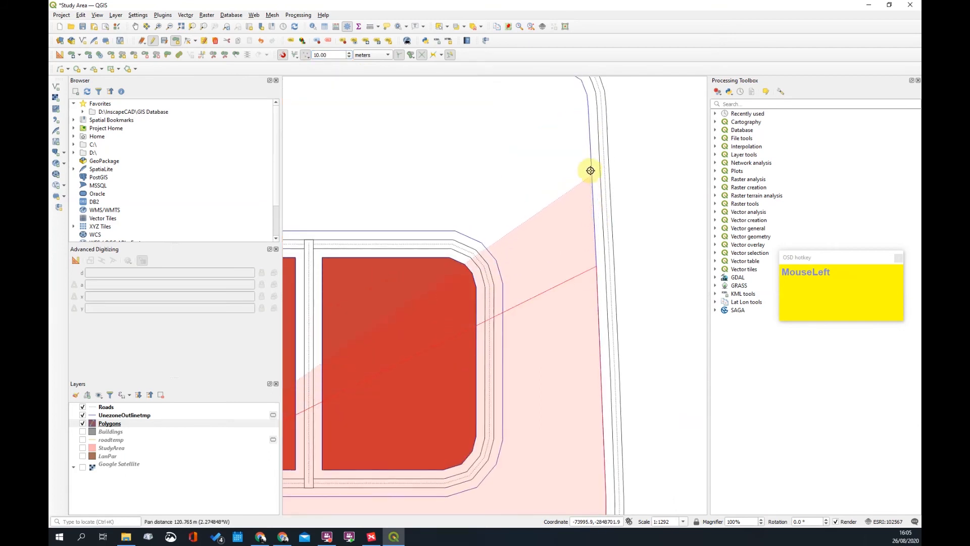
pyautogui.click(588, 117)
pyautogui.moveTo(574, 116); pyautogui.dragTo(578, 204)
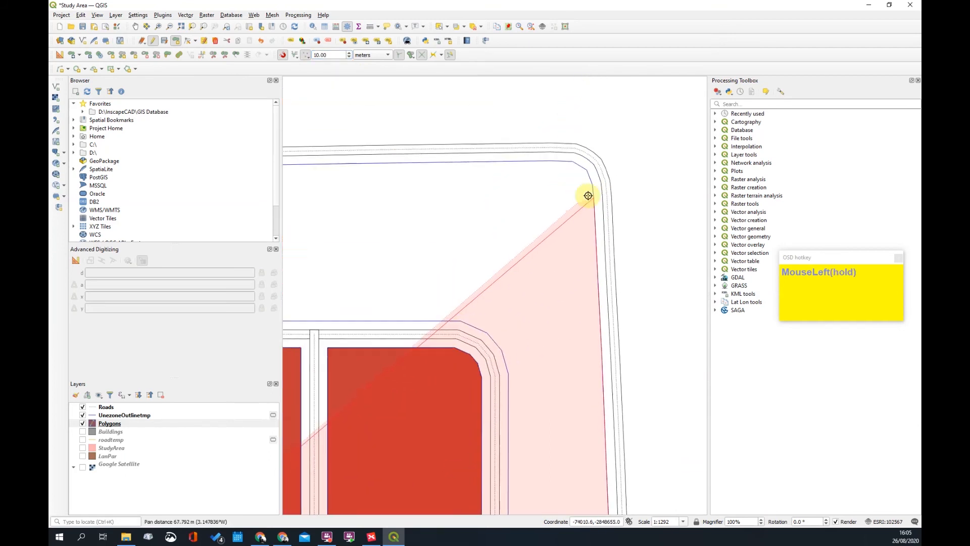
pyautogui.scroll(3, 590, 185)
pyautogui.scroll(-2, 598, 193)
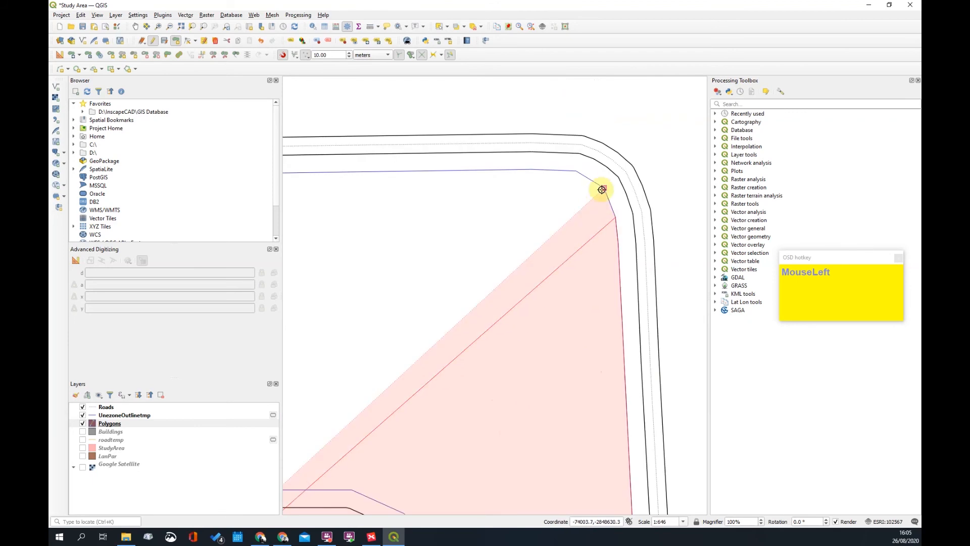
pyautogui.click(577, 175)
pyautogui.scroll(-1, 619, 227)
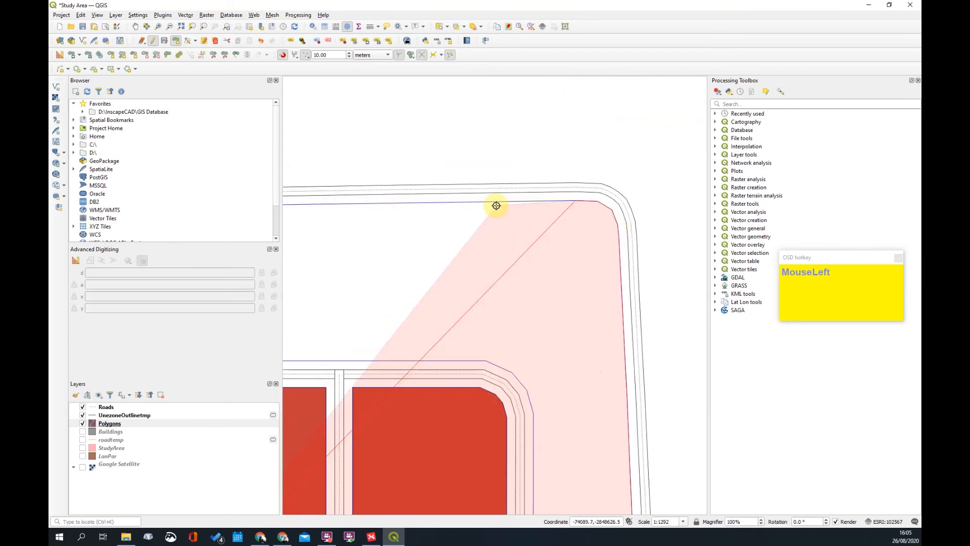
# Trace the zone's northern edge and angled north-west corner down to the outline beside the northern loop road
pyautogui.moveTo(496, 205); pyautogui.dragTo(619, 210)
pyautogui.scroll(-1, 576, 201)
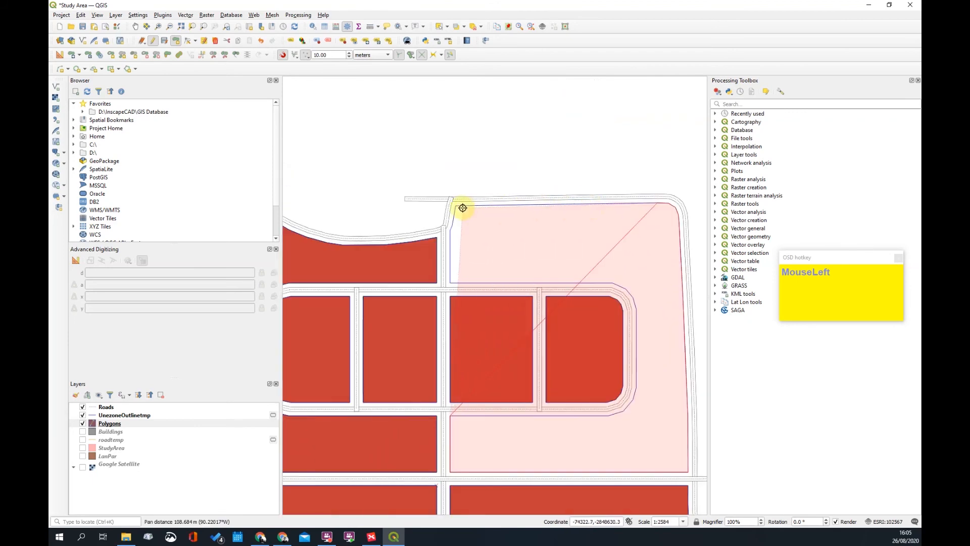
pyautogui.scroll(3, 455, 210)
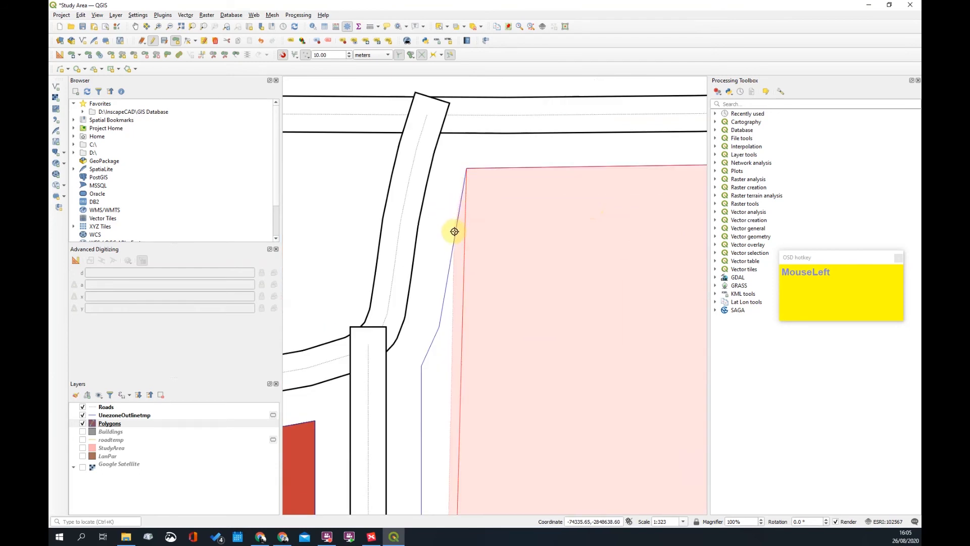
pyautogui.click(439, 327)
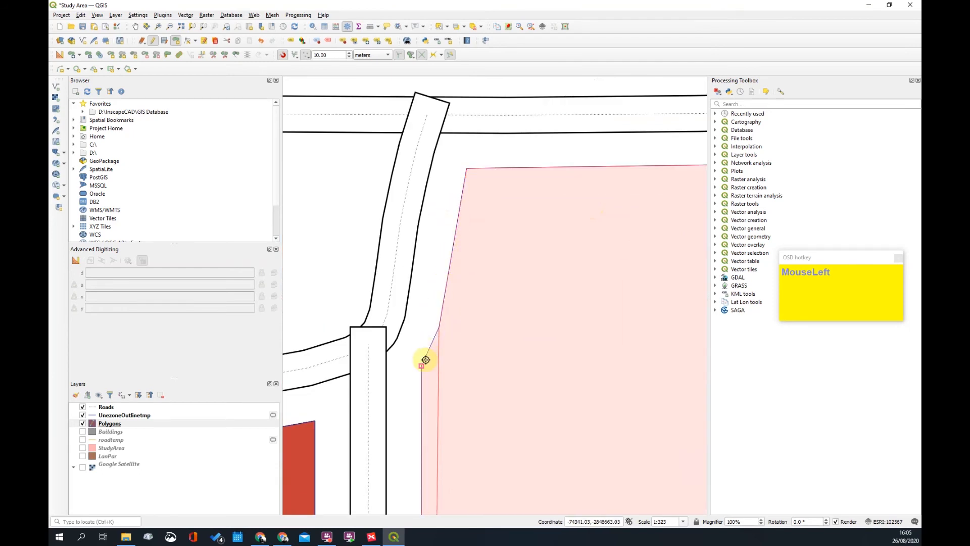
pyautogui.scroll(-2, 457, 250)
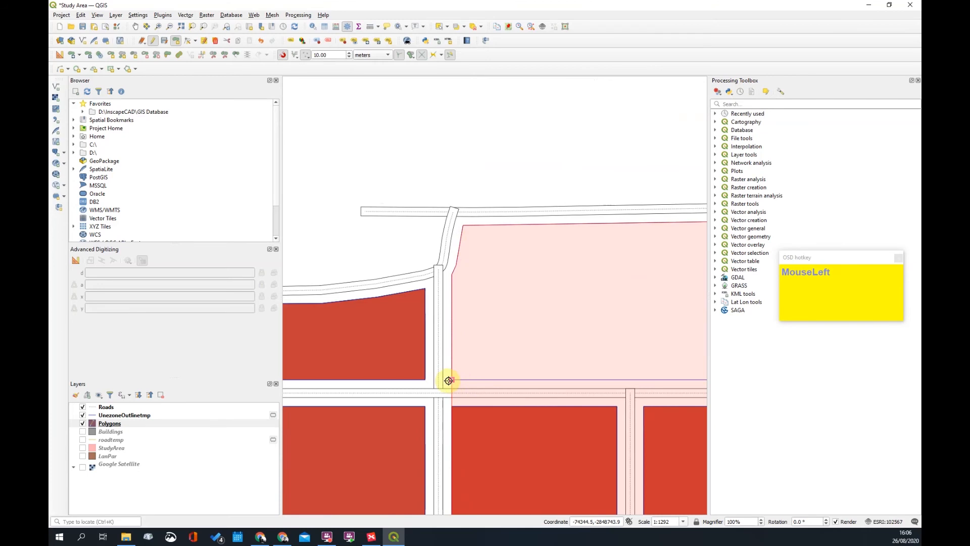
# Trace the polygon's inner edge along the loop's north side and around its rounded north-east bend
pyautogui.scroll(-2, 552, 335)
pyautogui.scroll(3, 541, 316)
pyautogui.click(537, 249)
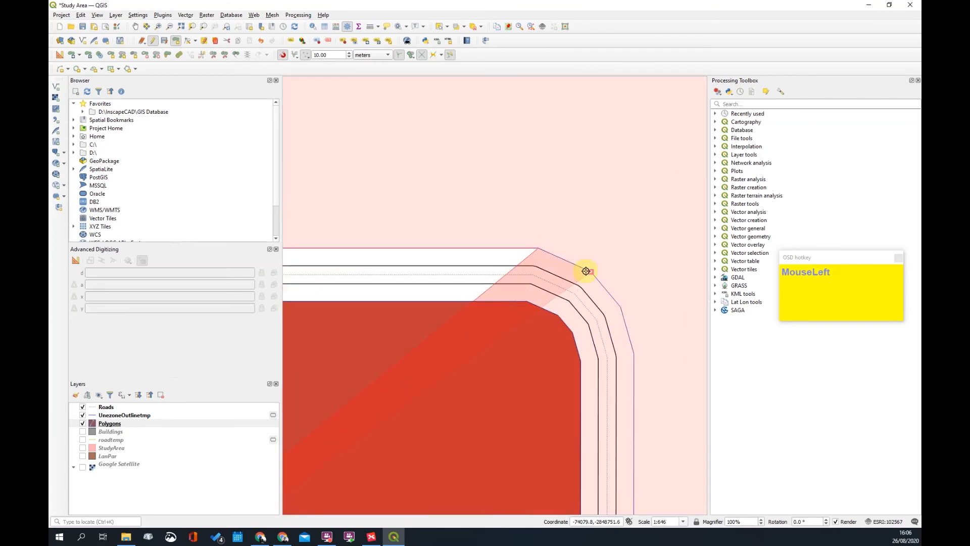
pyautogui.click(590, 271)
pyautogui.click(633, 354)
pyautogui.scroll(-3, 624, 283)
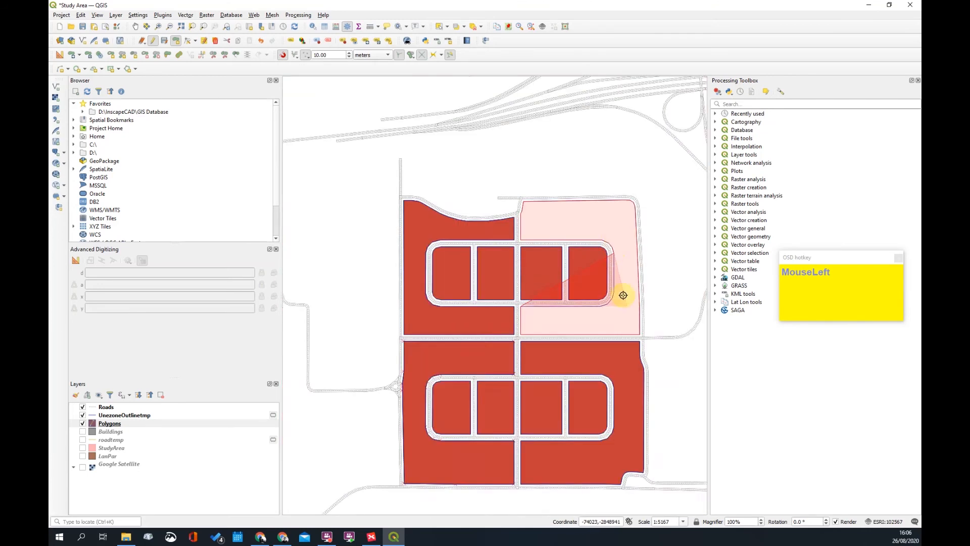
# Trace the polygon's inner edge down the loop's east side and around its rounded south-east bend
pyautogui.scroll(2, 606, 303)
pyautogui.click(587, 305)
pyautogui.click(581, 325)
pyautogui.click(562, 347)
pyautogui.click(535, 358)
pyautogui.scroll(-2, 617, 339)
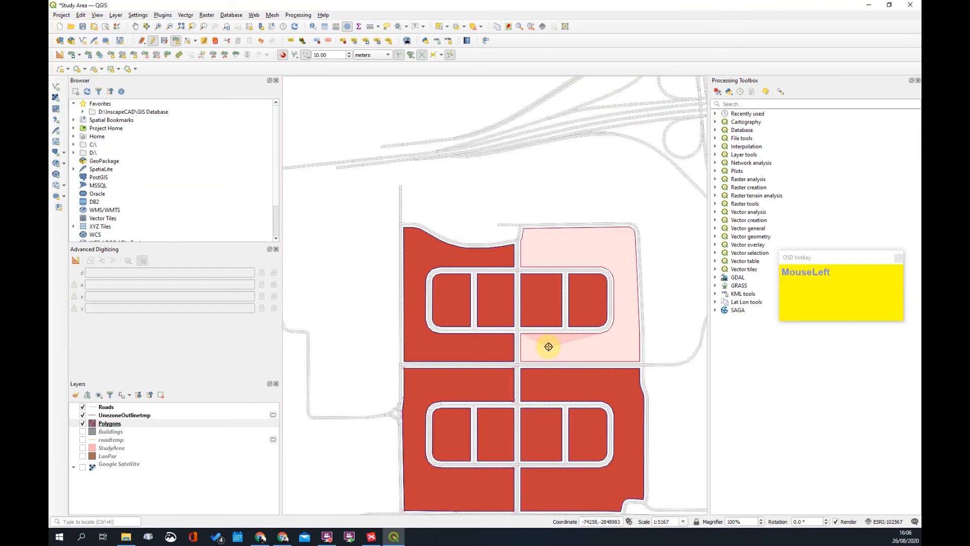
# Finish the north-east zone polygon with FID blank, and save and end editing of the Polygons layer
pyautogui.rightClick(549, 346)
pyautogui.click(538, 384)
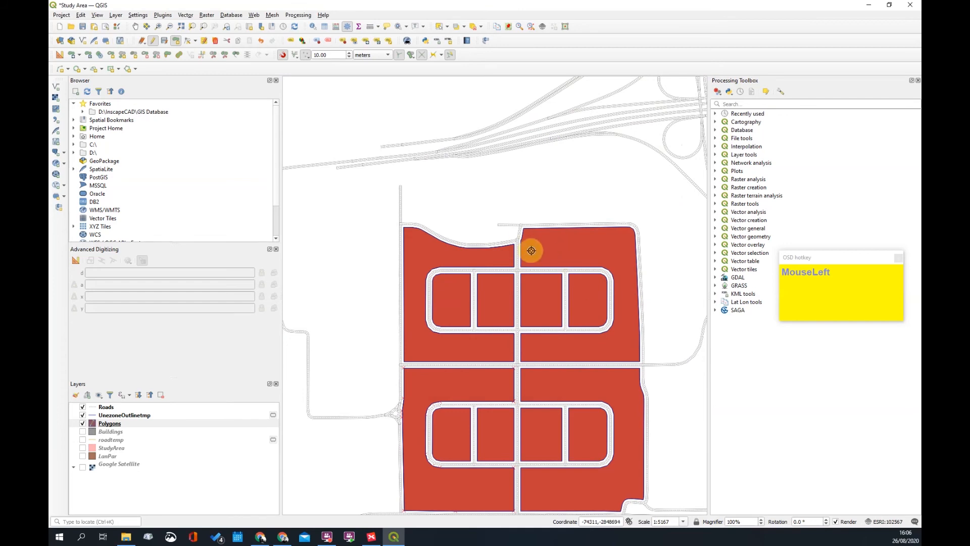
pyautogui.click(535, 293)
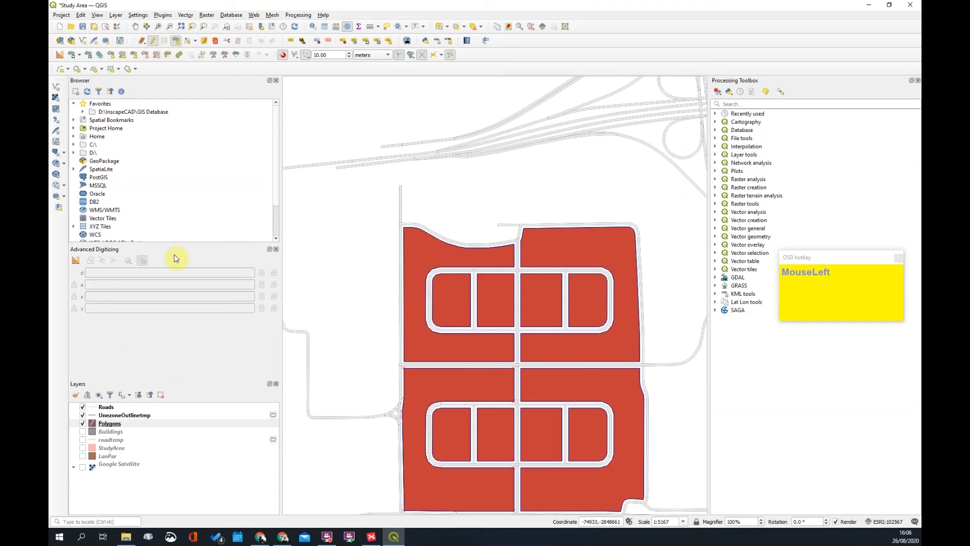
pyautogui.click(152, 40)
# Select the outer north zones and each block inside both loops one at a time to check they are separate polygons
pyautogui.click(496, 266)
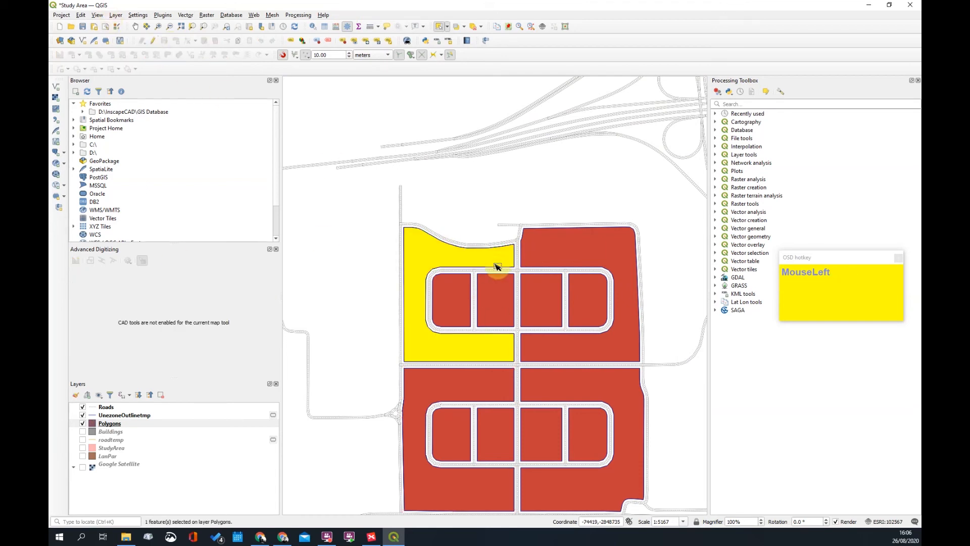
pyautogui.click(612, 262)
pyautogui.click(594, 311)
pyautogui.click(554, 308)
pyautogui.click(493, 306)
pyautogui.click(454, 308)
pyautogui.click(459, 432)
pyautogui.click(504, 433)
pyautogui.click(541, 434)
pyautogui.click(589, 434)
pyautogui.moveTo(660, 422); pyautogui.dragTo(562, 363)
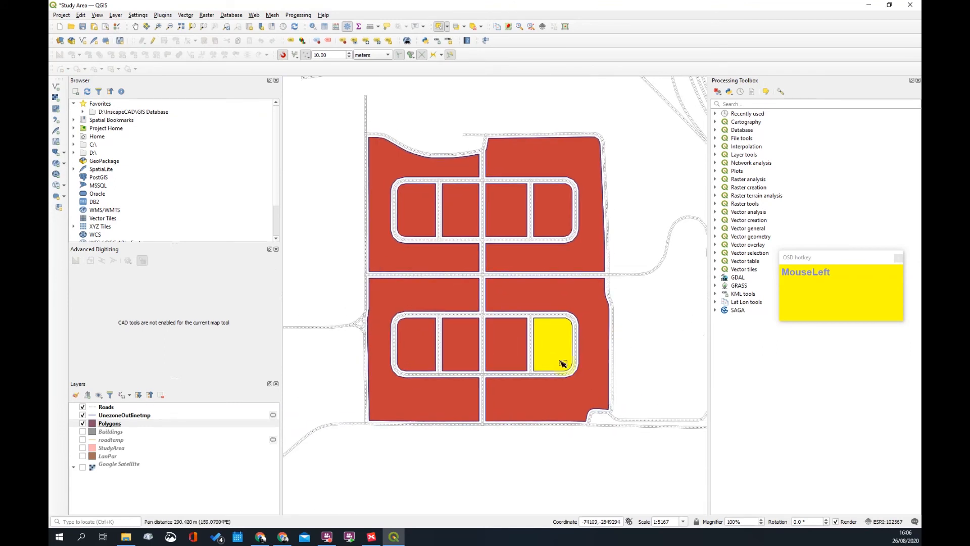
# Rename the Polygons layer to UseZone in its source properties
pyautogui.click(115, 426)
pyautogui.rightClick(116, 426)
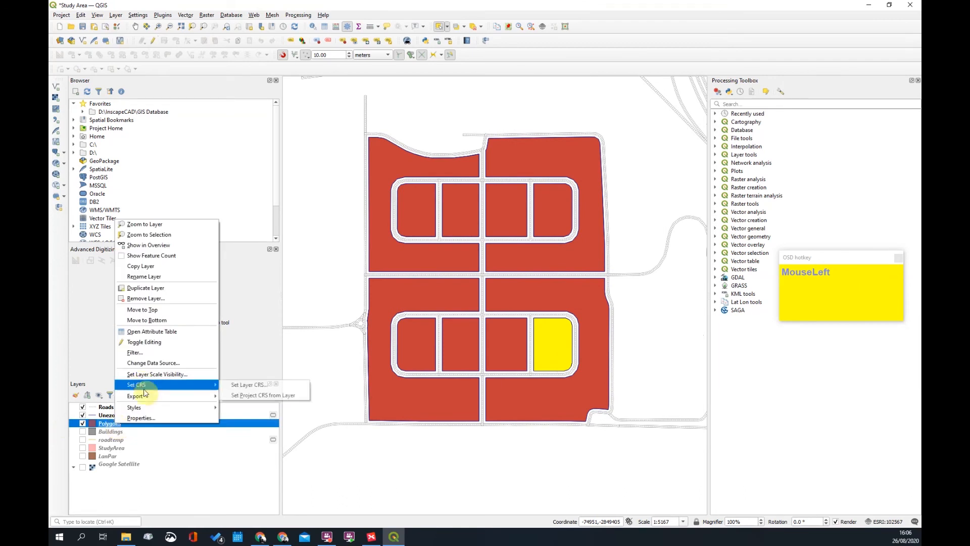
pyautogui.click(145, 418)
pyautogui.click(102, 176)
pyautogui.click(99, 192)
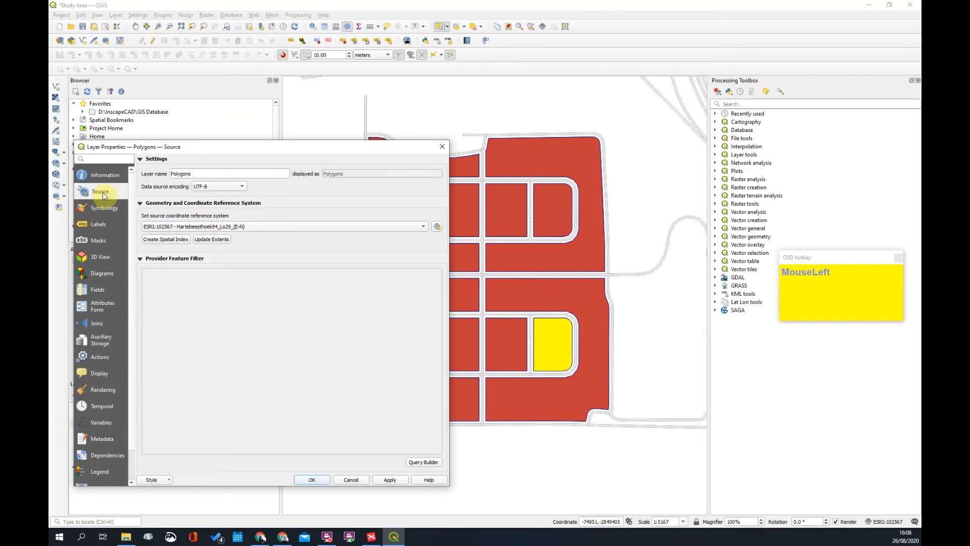
pyautogui.moveTo(209, 174); pyautogui.dragTo(171, 179)
pyautogui.write('UseZone')
pyautogui.press('Return')
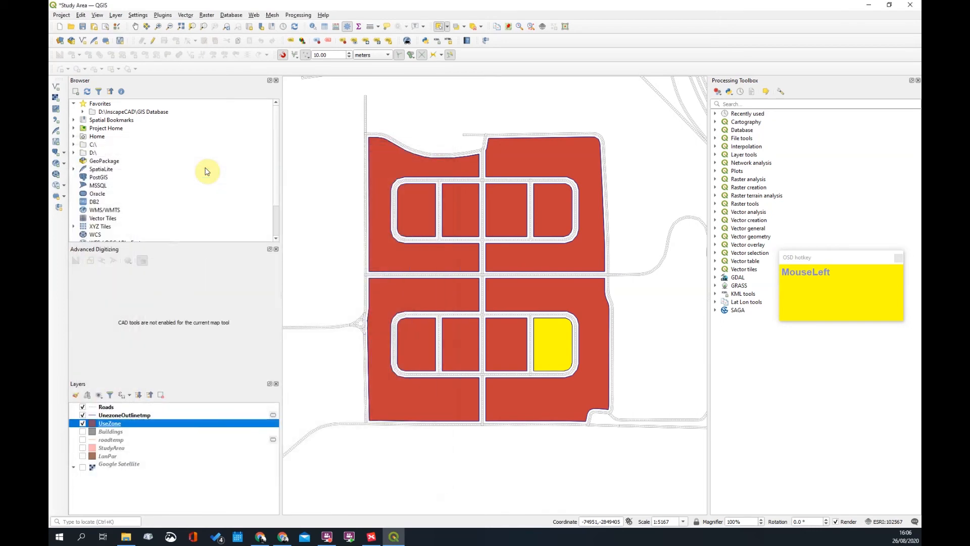
# Clear the selection, check several southern zones by selecting them one at a time, and leave nothing selected
pyautogui.click(589, 458)
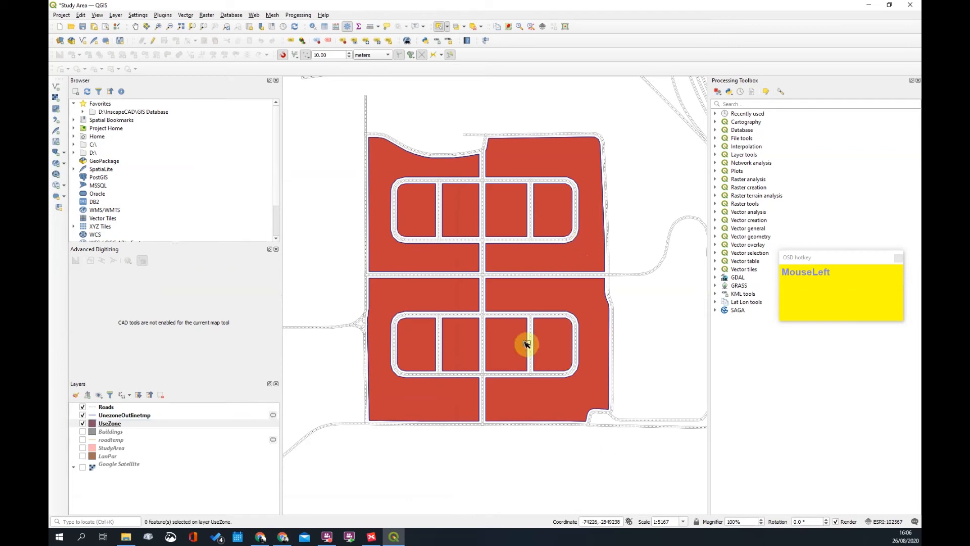
pyautogui.click(440, 390)
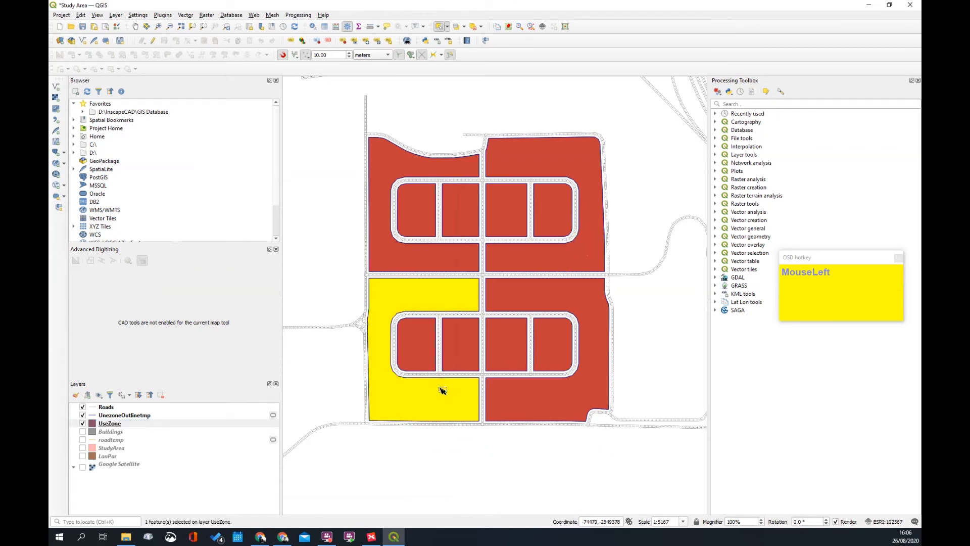
pyautogui.click(467, 356)
pyautogui.click(556, 399)
pyautogui.click(401, 411)
pyautogui.click(442, 453)
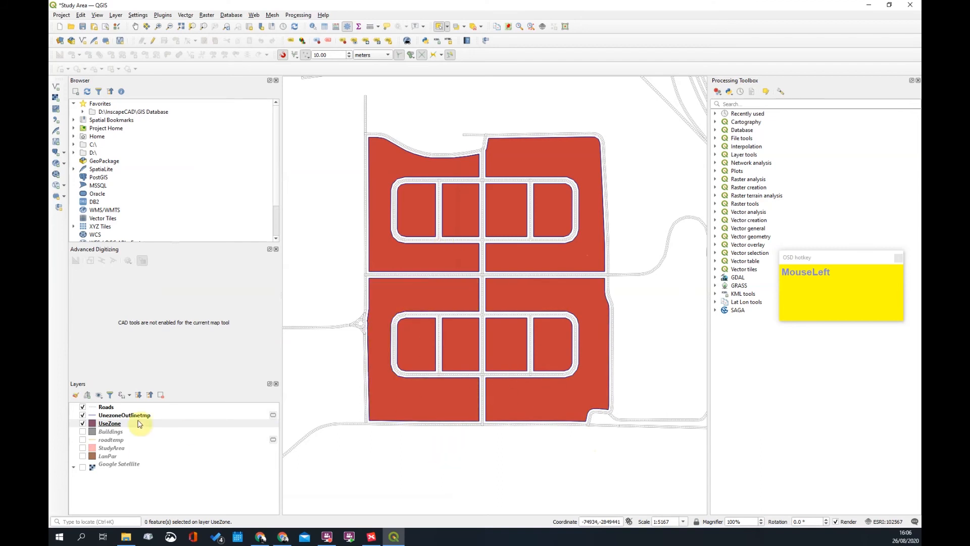
# Start editing the UseZone layer and sort its attribute table by FID in descending order
pyautogui.click(109, 424)
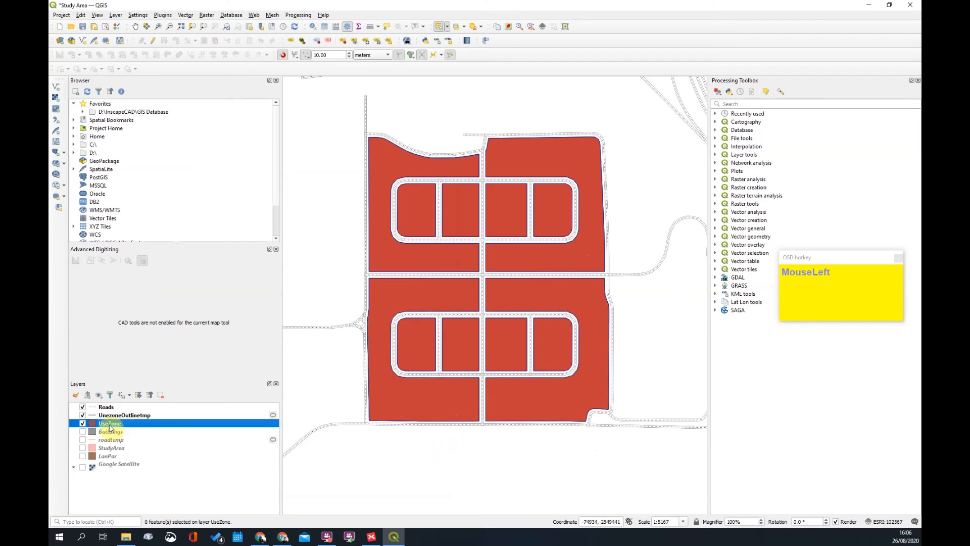
pyautogui.click(153, 41)
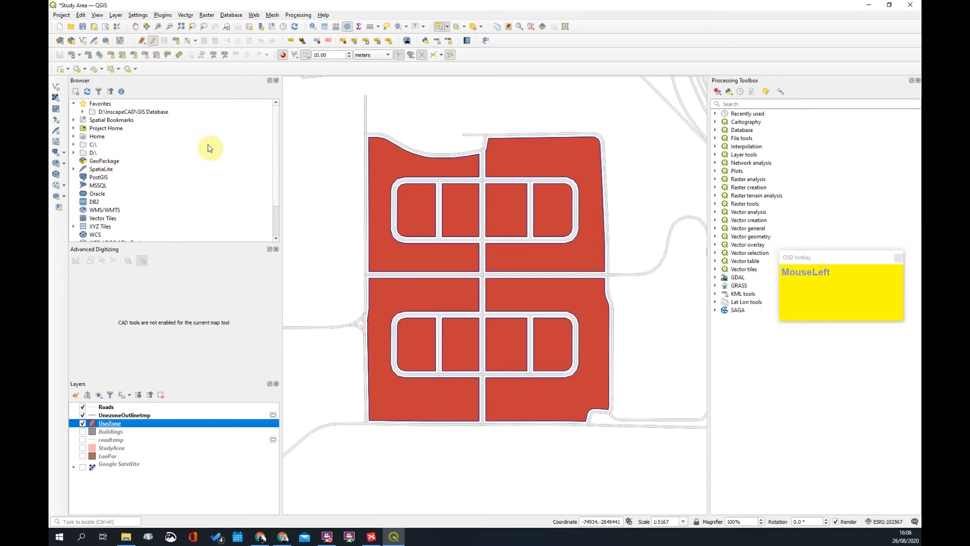
pyautogui.click(335, 28)
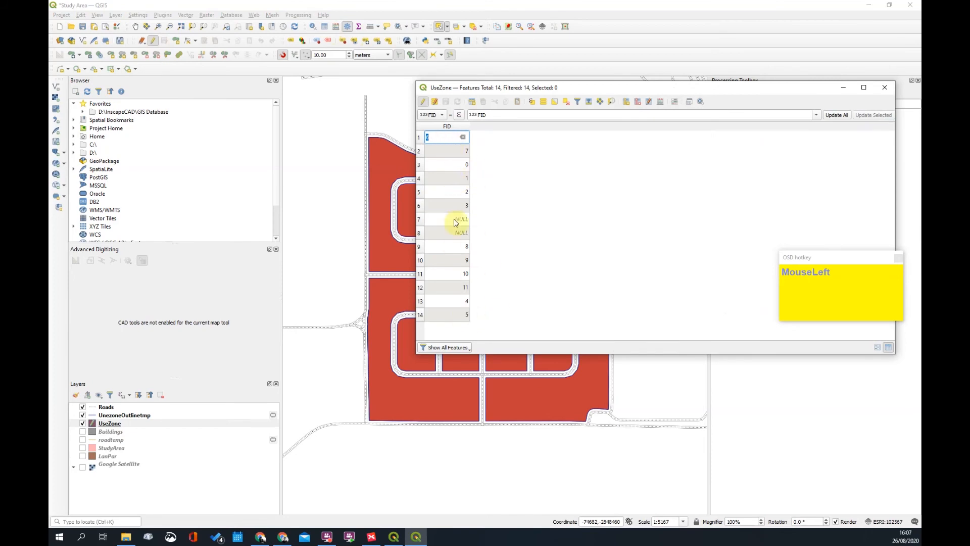
pyautogui.click(458, 128)
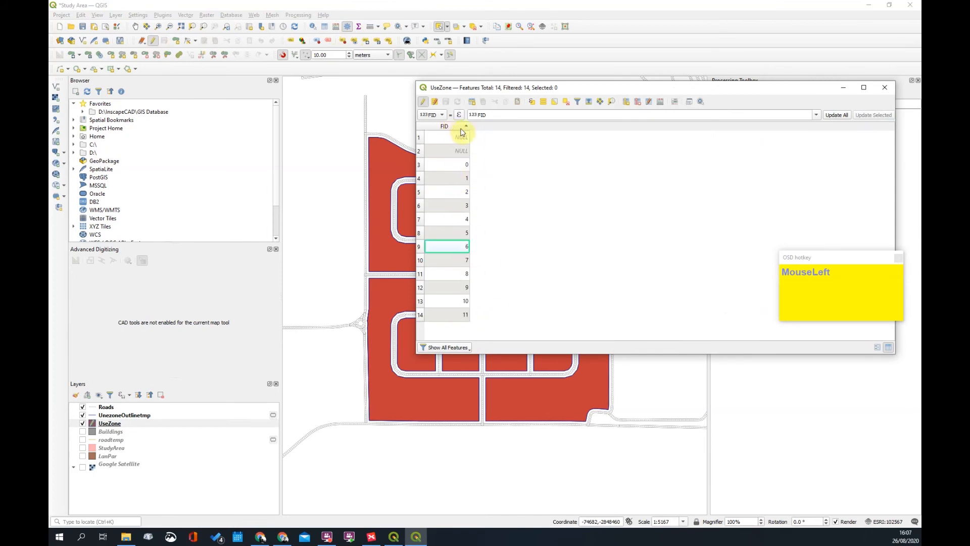
pyautogui.click(458, 128)
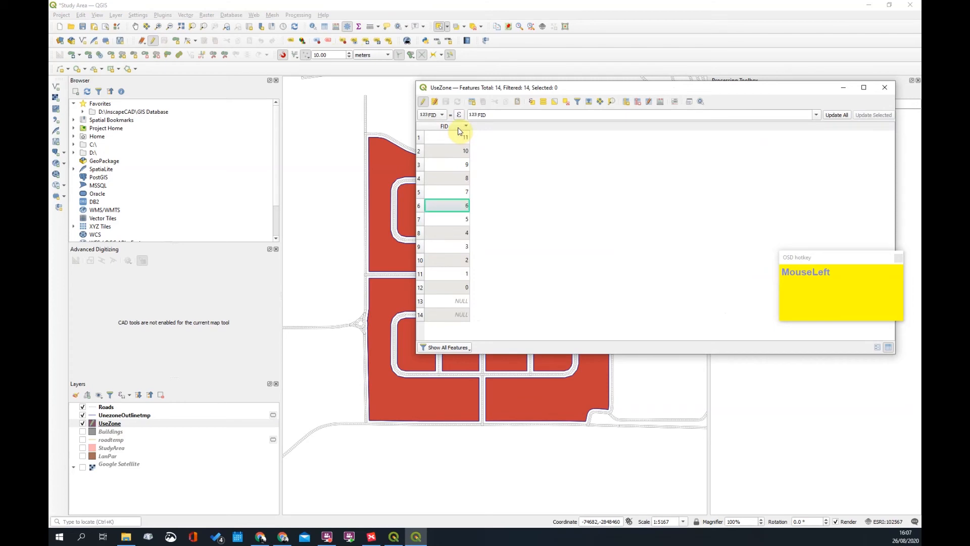
# Fill the two empty FID values in the UseZone attribute table with 12 and 13
pyautogui.doubleClick(460, 300)
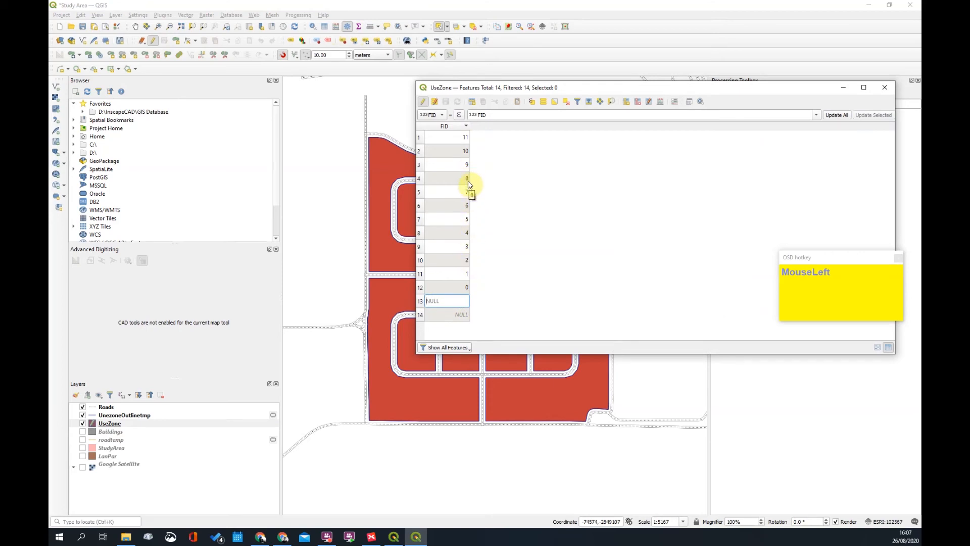
pyautogui.write('12')
pyautogui.doubleClick(444, 314)
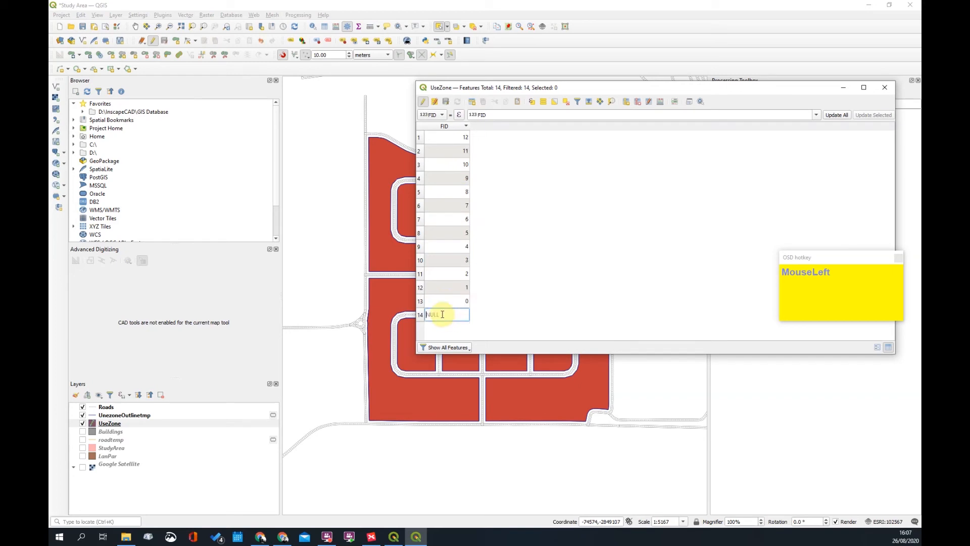
pyautogui.write('13')
pyautogui.press('Return')
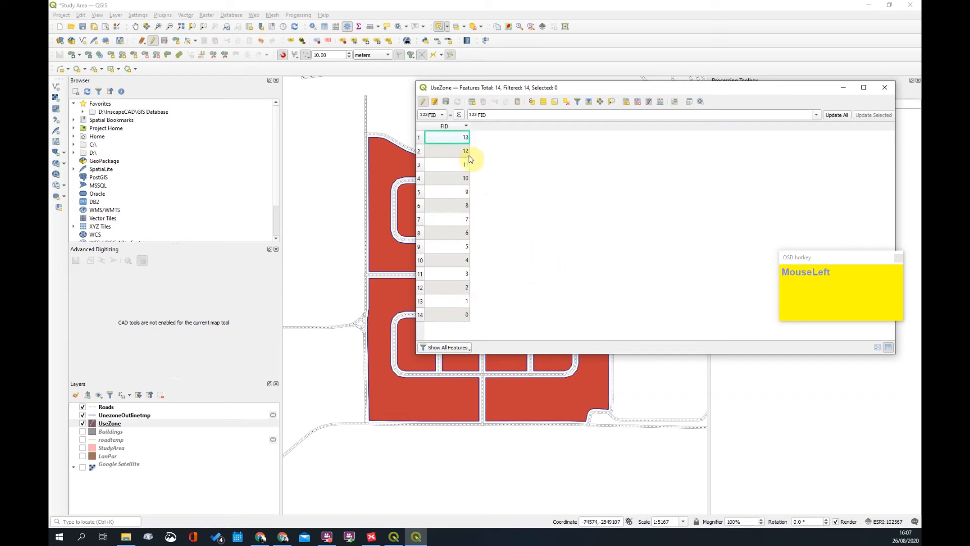
# Select several UseZone table records one at a time to check which zone each represents on the map
pyautogui.moveTo(555, 90); pyautogui.dragTo(739, 115)
pyautogui.click(559, 178)
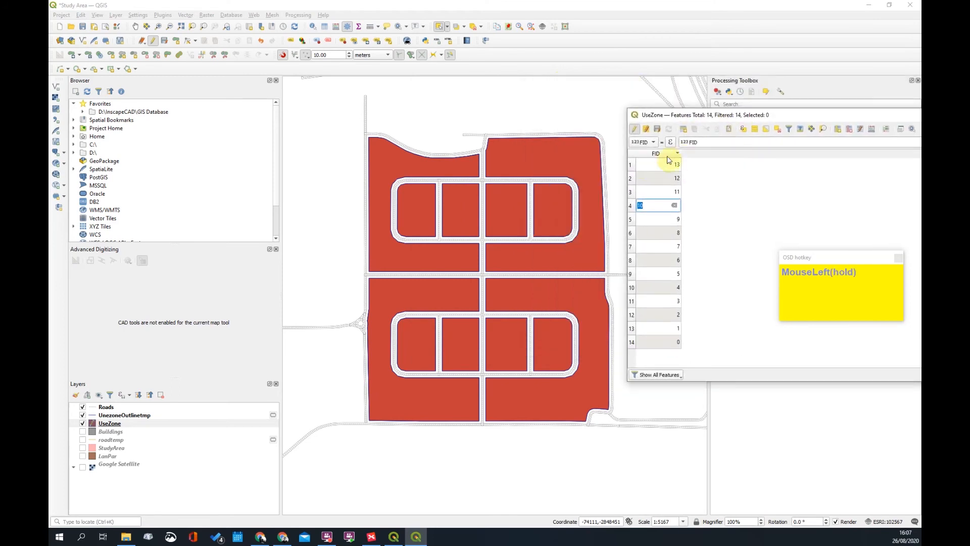
pyautogui.click(634, 164)
pyautogui.click(633, 194)
pyautogui.click(632, 207)
pyautogui.click(632, 221)
pyautogui.click(631, 247)
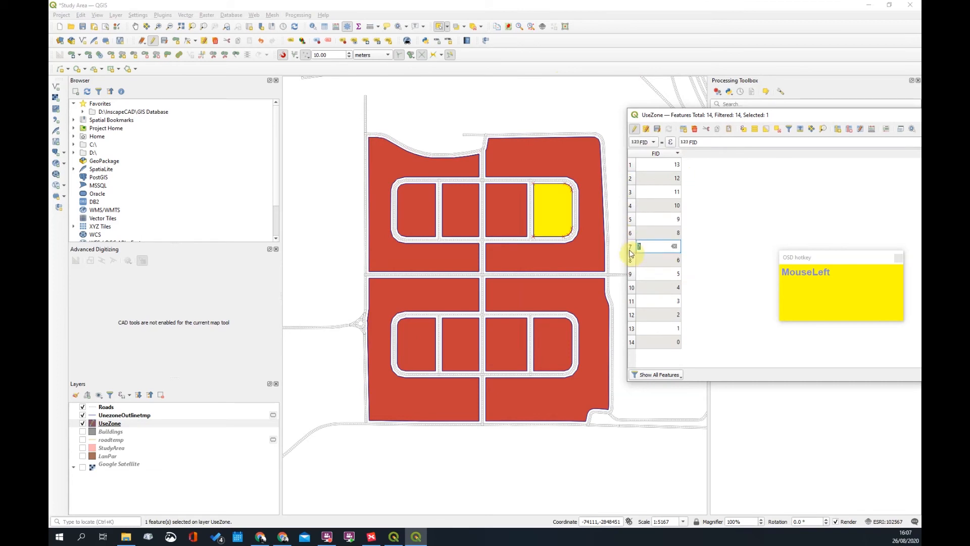
pyautogui.click(632, 233)
# Add a decimal number field named Area to UseZone with length 10 and precision 2
pyautogui.moveTo(801, 115); pyautogui.dragTo(739, 114)
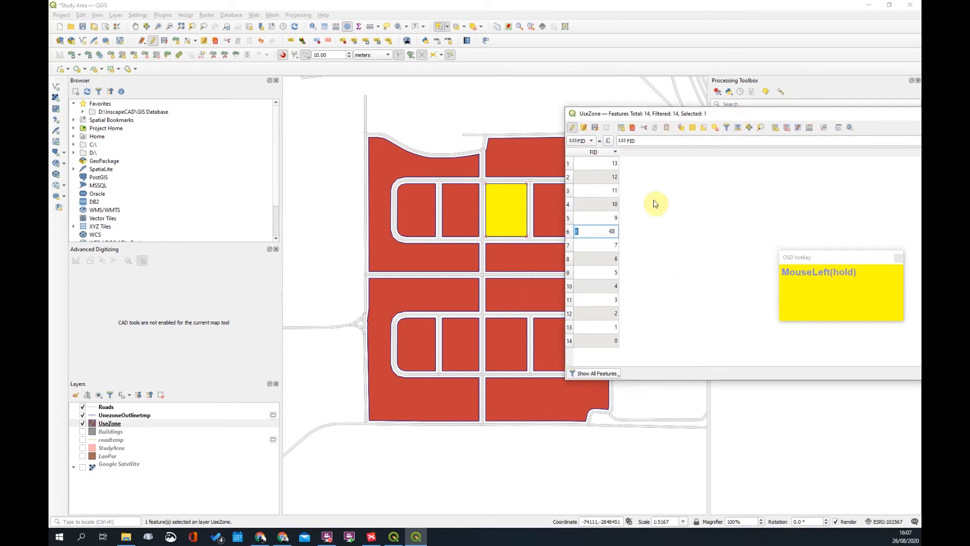
pyautogui.click(776, 128)
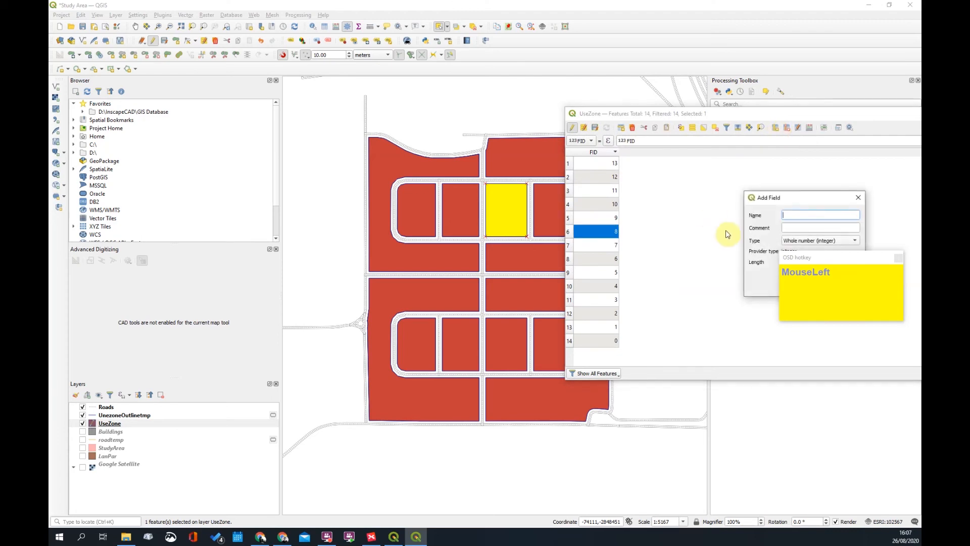
pyautogui.moveTo(789, 198); pyautogui.dragTo(526, 205)
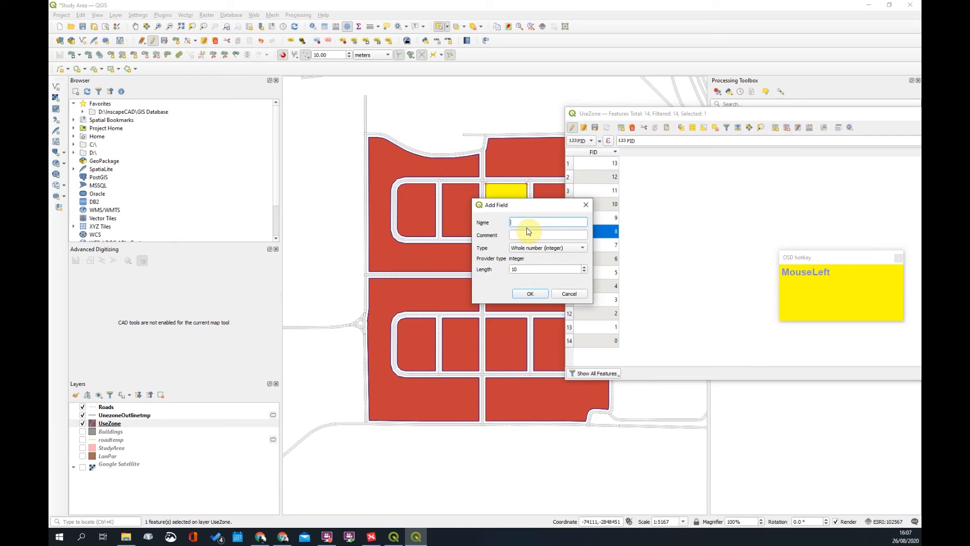
pyautogui.click(573, 249)
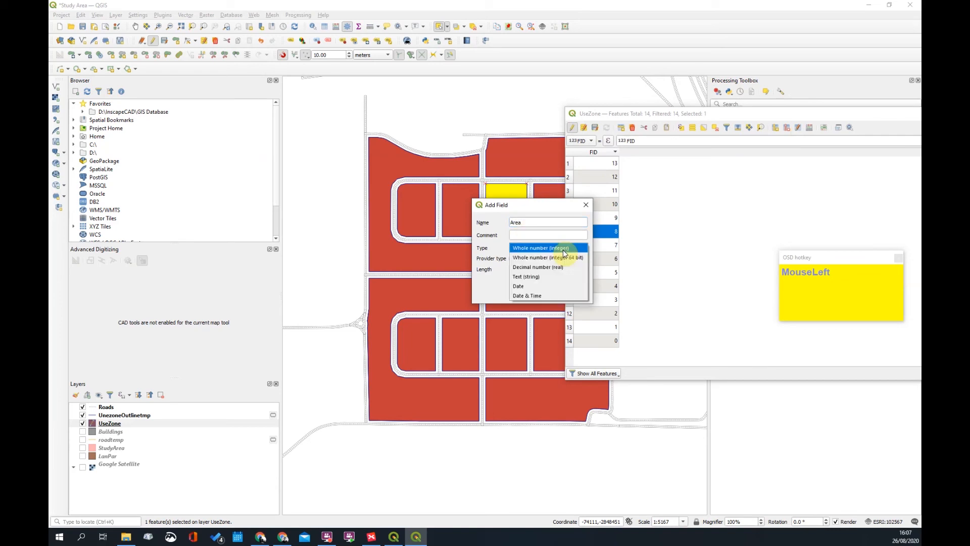
pyautogui.click(546, 270)
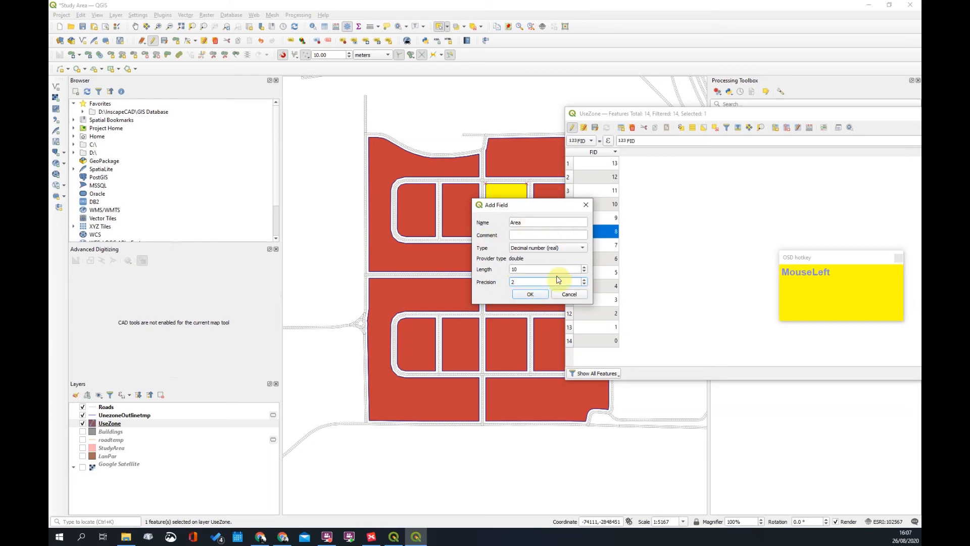
pyautogui.click(529, 295)
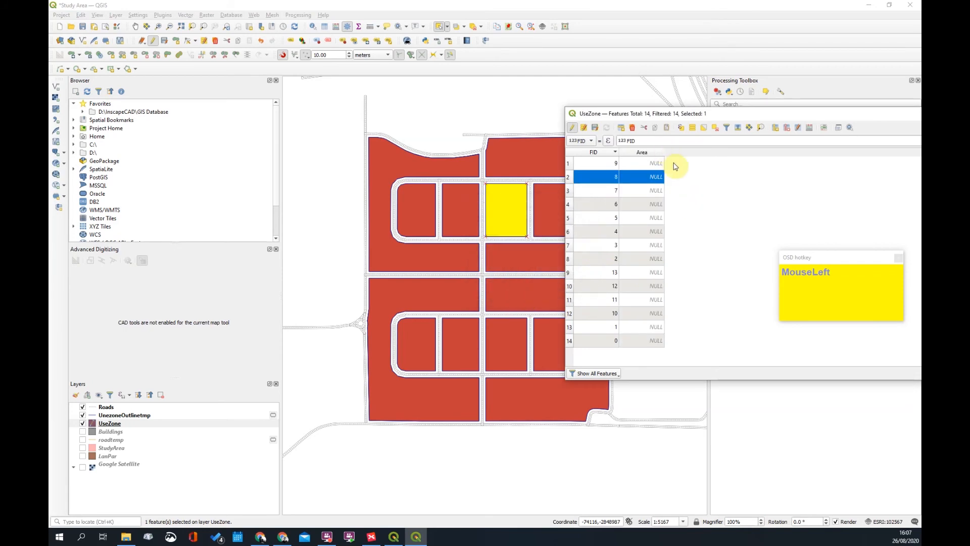
# Add a text field named Use with length 20 to the UseZone layer
pyautogui.click(776, 129)
pyautogui.moveTo(752, 202); pyautogui.dragTo(638, 205)
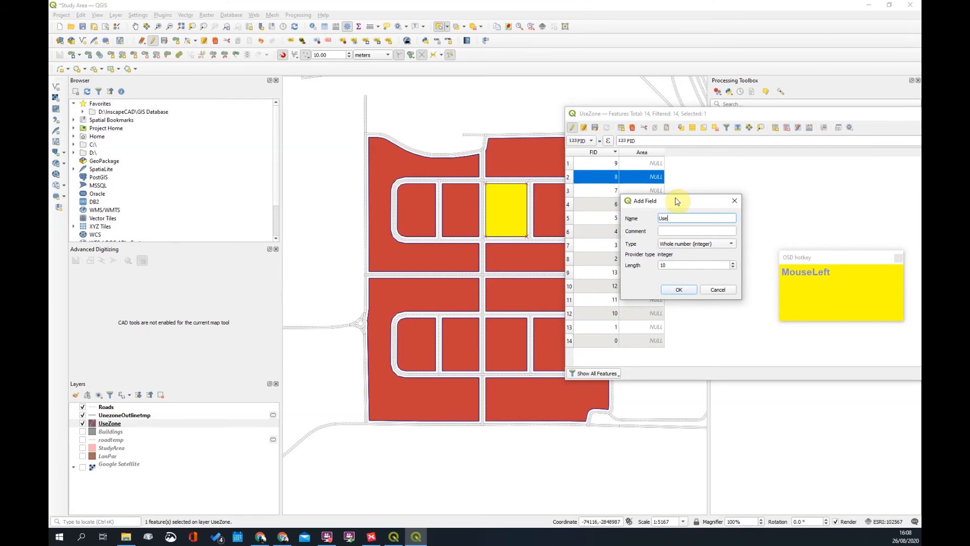
pyautogui.click(702, 244)
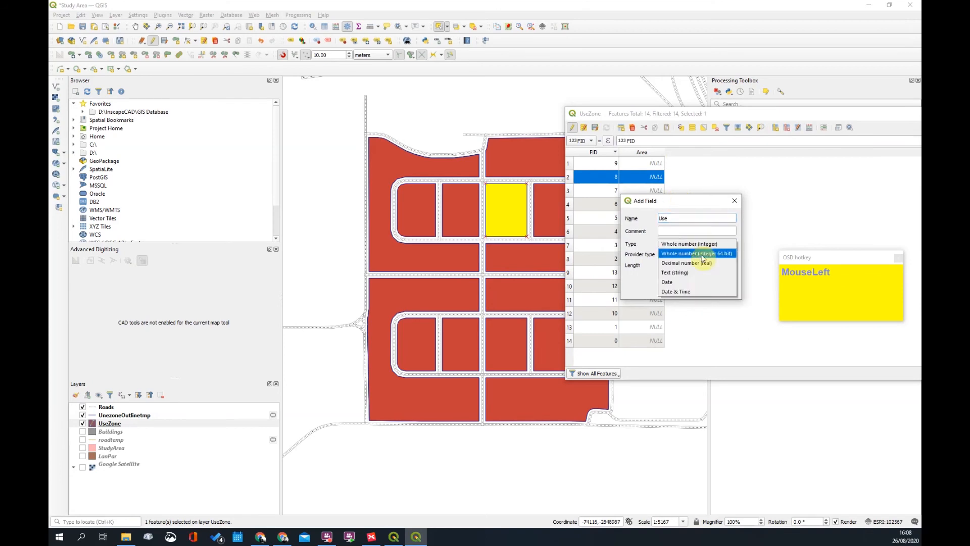
pyautogui.click(685, 275)
pyautogui.moveTo(690, 268); pyautogui.dragTo(652, 263)
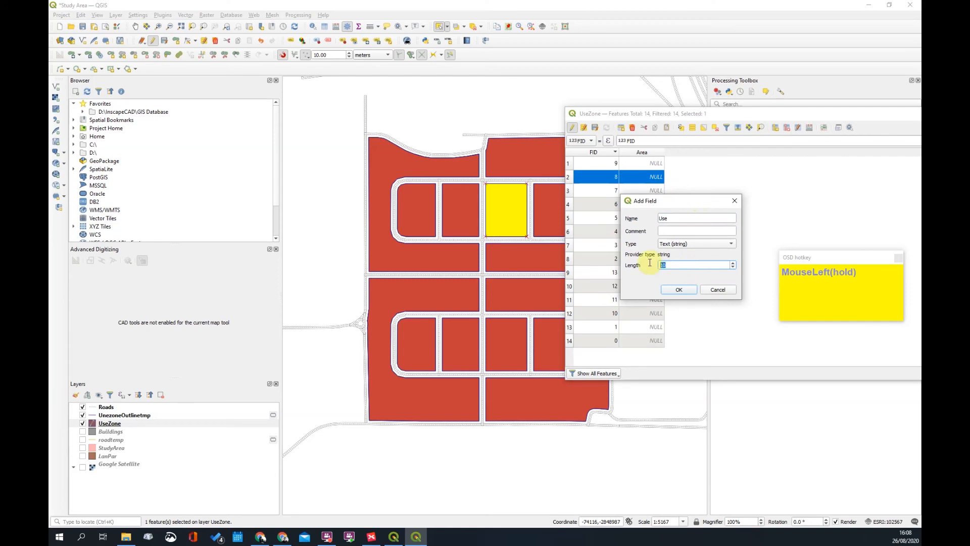
pyautogui.write('20')
pyautogui.click(697, 292)
# Select the four large outer zones surrounding the two road loops together on the map
pyautogui.moveTo(783, 113); pyautogui.dragTo(831, 105)
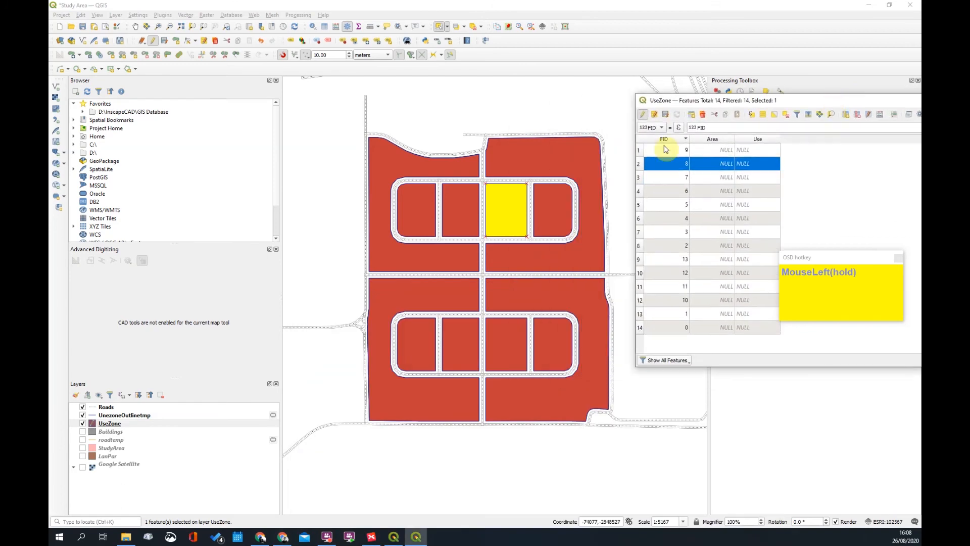
pyautogui.click(520, 152)
pyautogui.keyDown('shift'); pyautogui.click(439, 163); pyautogui.keyUp('shift')
pyautogui.keyDown('shift'); pyautogui.click(444, 288); pyautogui.keyUp('shift')
pyautogui.keyDown('shift'); pyautogui.click(526, 305); pyautogui.keyUp('shift')
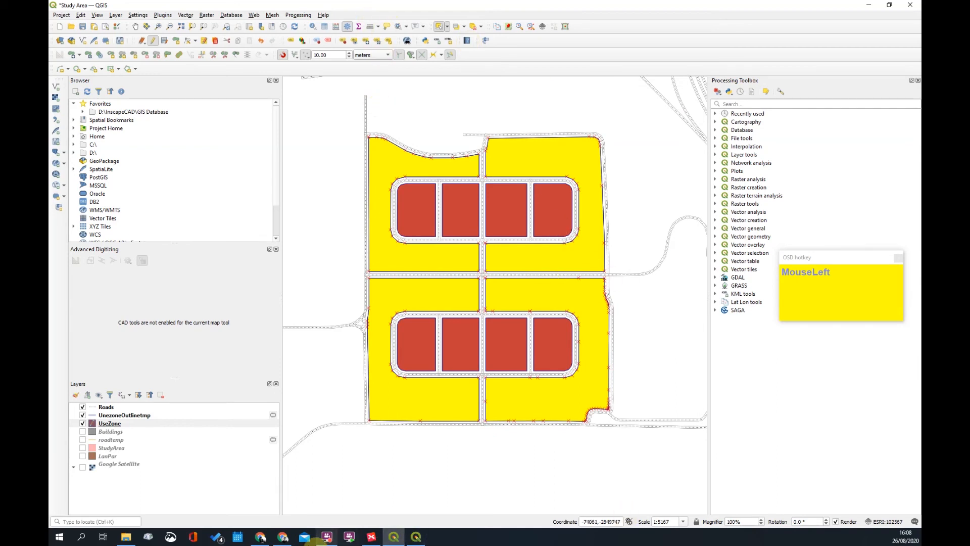
# Open Tshwane Townplanning Scheme 2008.pdf in Adobe Acrobat Reader as a reference and move it clear of the map
pyautogui.click(126, 537)
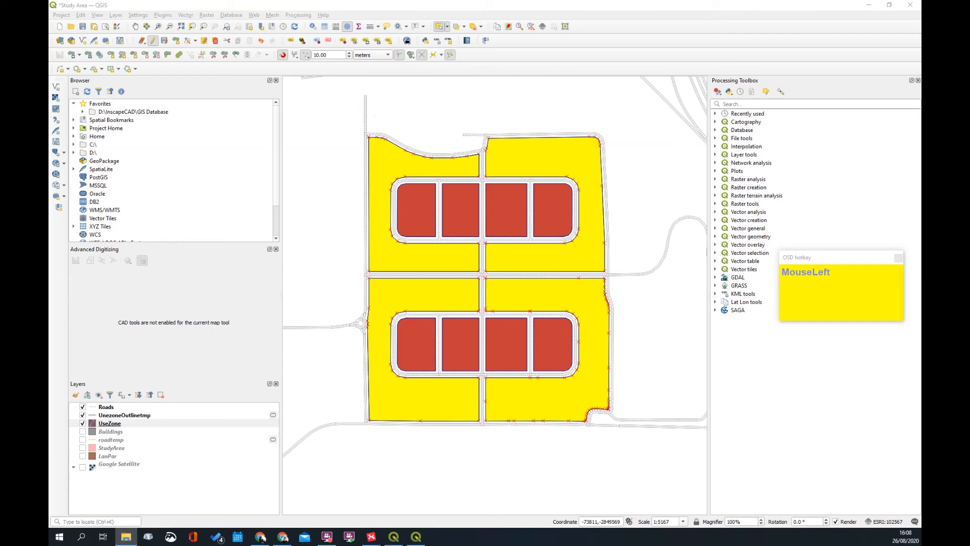
pyautogui.scroll(1, 126, 537)
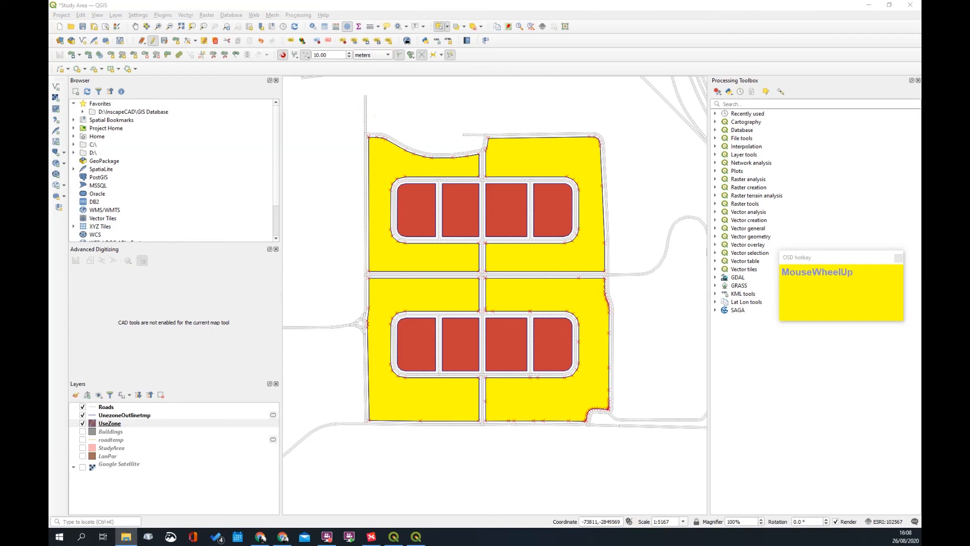
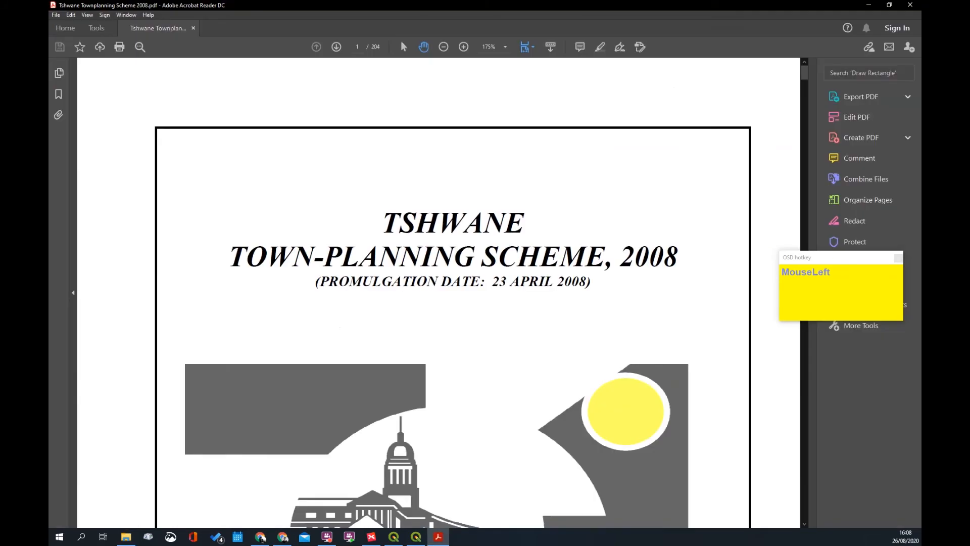
pyautogui.moveTo(533, 5); pyautogui.dragTo(920, 170)
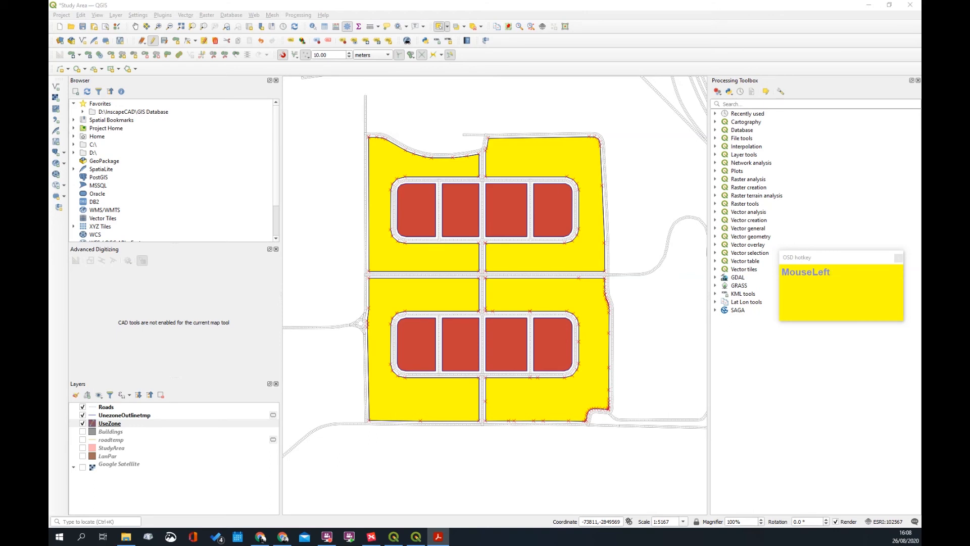
pyautogui.scroll(-1, 495, 296)
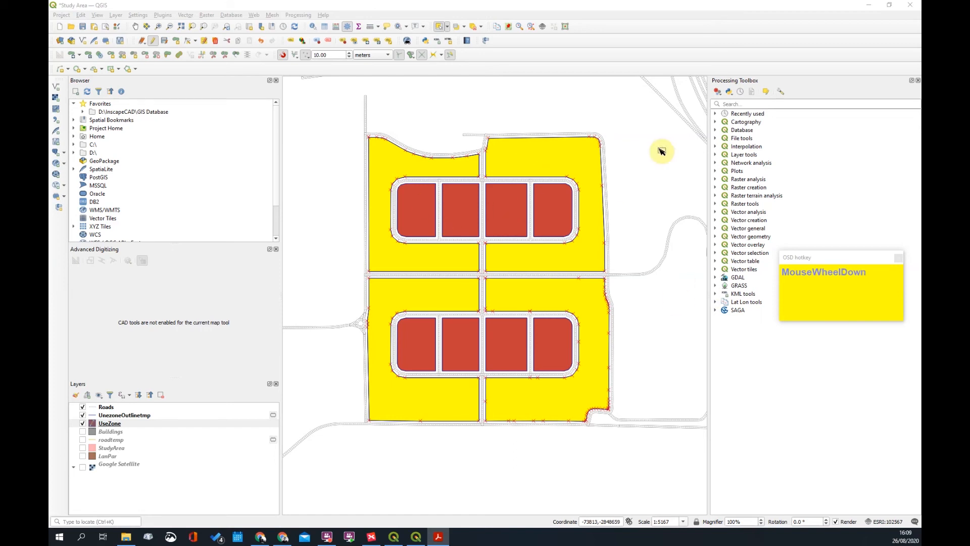
# Set the Use value of the four selected outer zones to Residential 1 in the attribute table
pyautogui.click(335, 27)
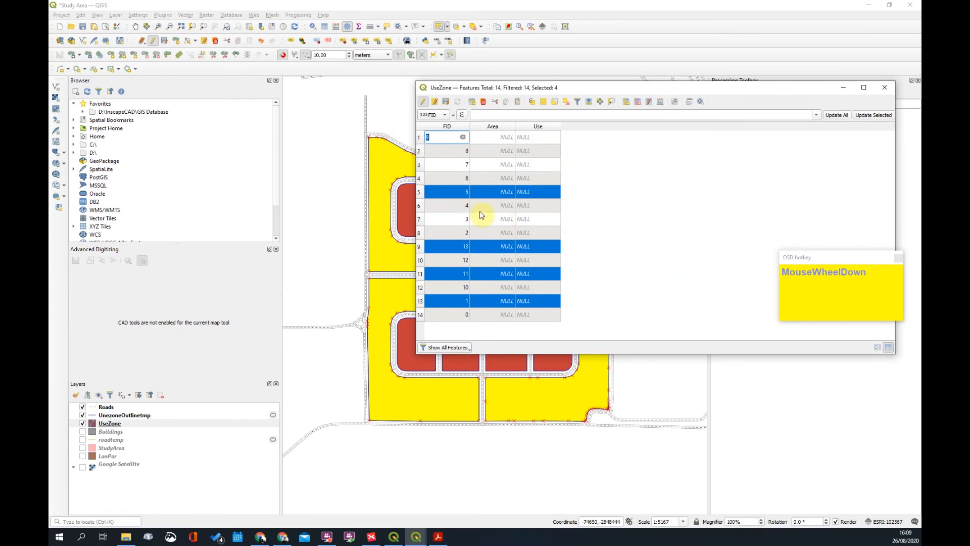
pyautogui.doubleClick(549, 191)
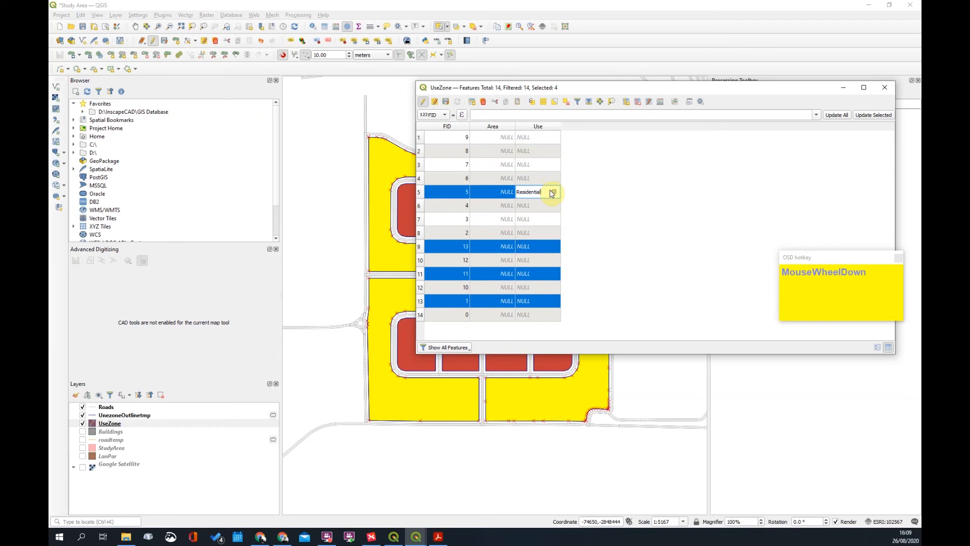
pyautogui.write('1')
pyautogui.tripleClick(537, 191)
pyautogui.hotkey('ctrl', 'c')
pyautogui.doubleClick(541, 246)
pyautogui.hotkey('ctrl', 'v')
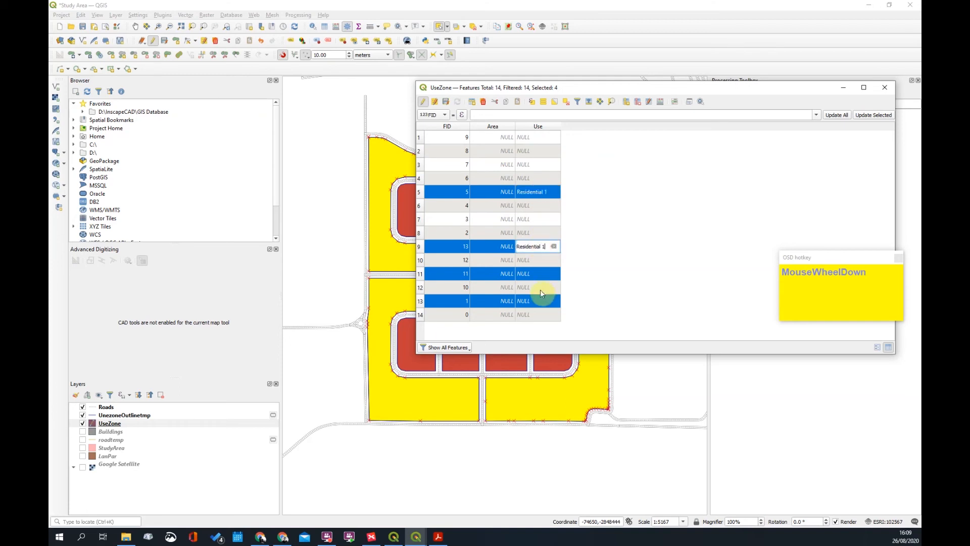
pyautogui.doubleClick(543, 274)
pyautogui.hotkey('ctrl', 'v')
pyautogui.doubleClick(543, 300)
pyautogui.hotkey('ctrl', 'v')
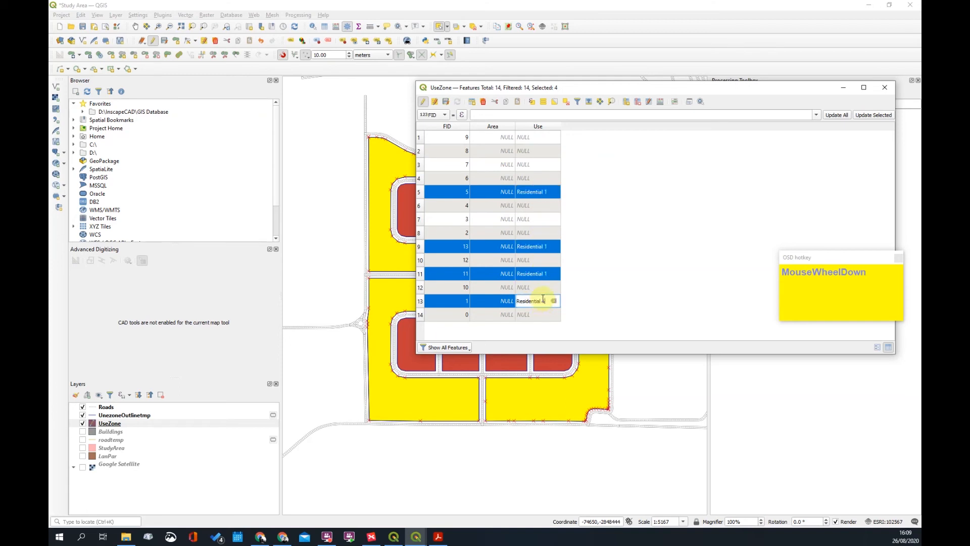
pyautogui.moveTo(694, 88)
pyautogui.mouseDown()
pyautogui.moveTo(605, 69)
pyautogui.moveTo(692, 75)
pyautogui.mouseUp()
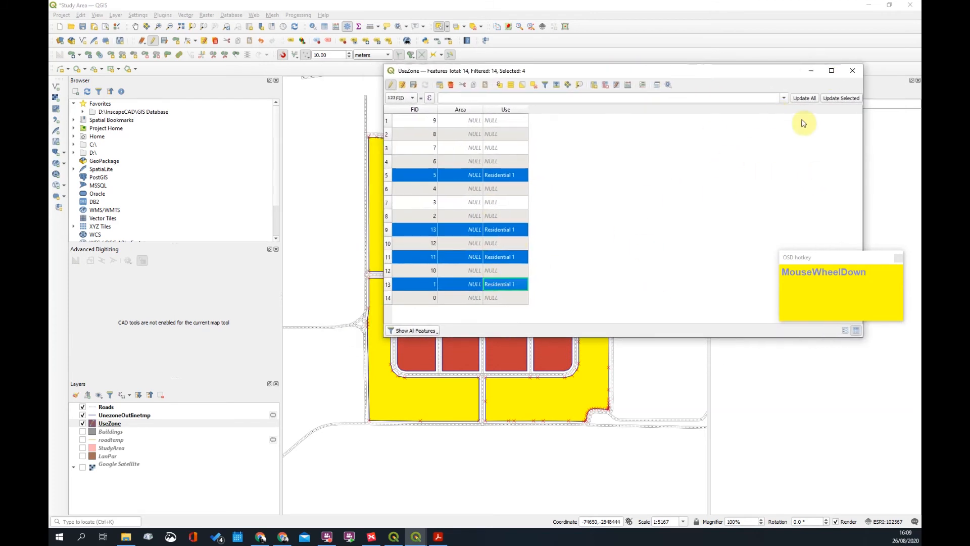
pyautogui.click(803, 100)
pyautogui.click(550, 276)
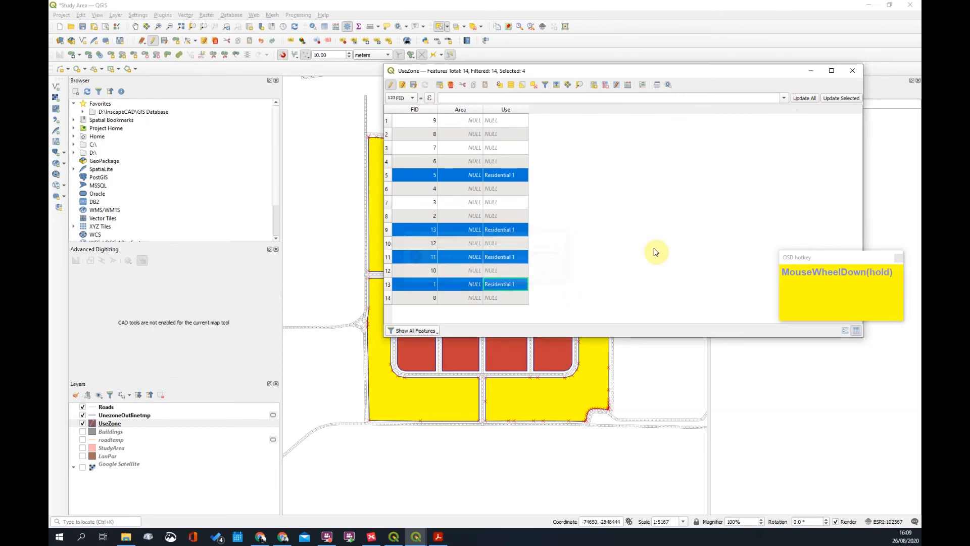
# Select the two middle zones inside each road loop together on the map, four zones in all
pyautogui.moveTo(622, 72); pyautogui.dragTo(803, 80)
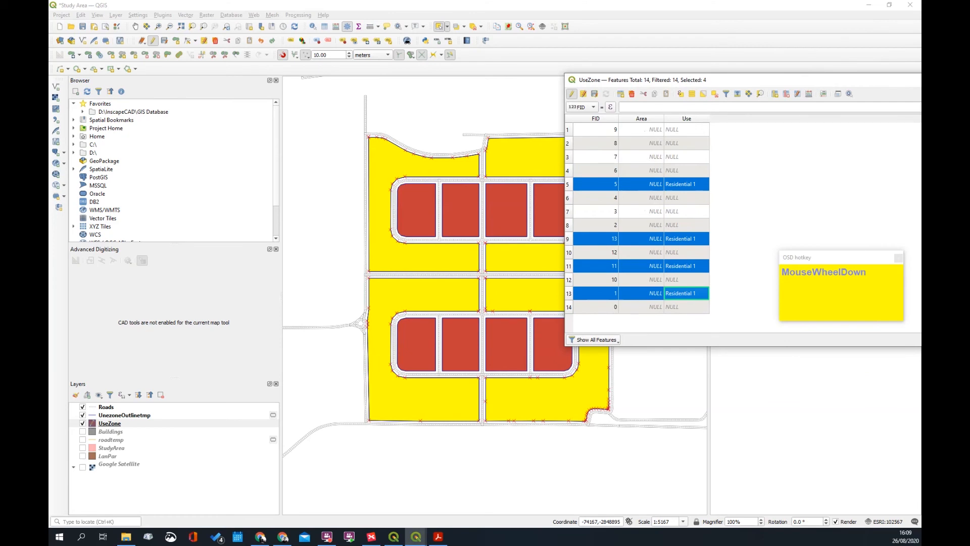
pyautogui.click(466, 354)
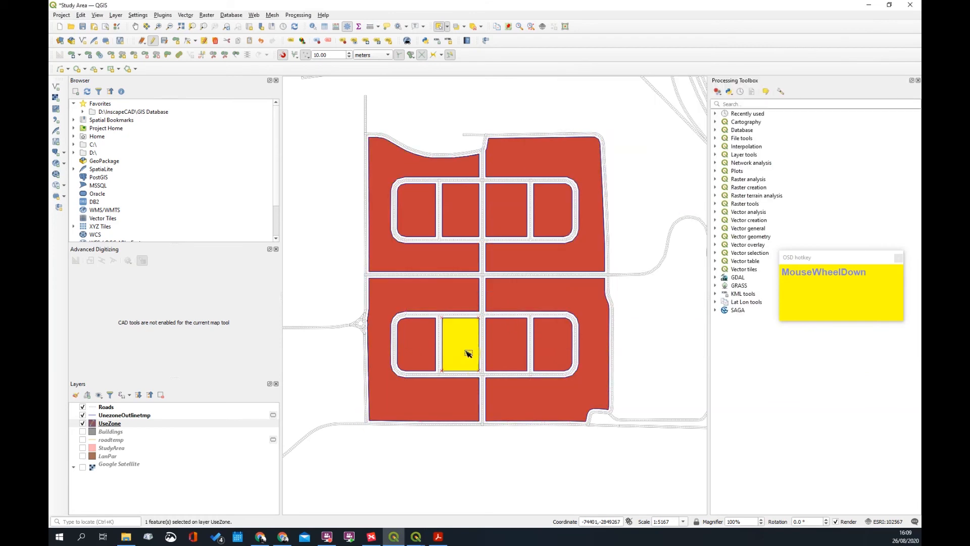
pyautogui.keyDown('shift'); pyautogui.click(508, 343); pyautogui.keyUp('shift')
pyautogui.keyDown('shift'); pyautogui.click(510, 215); pyautogui.keyUp('shift')
pyautogui.keyDown('shift'); pyautogui.click(459, 213); pyautogui.keyUp('shift')
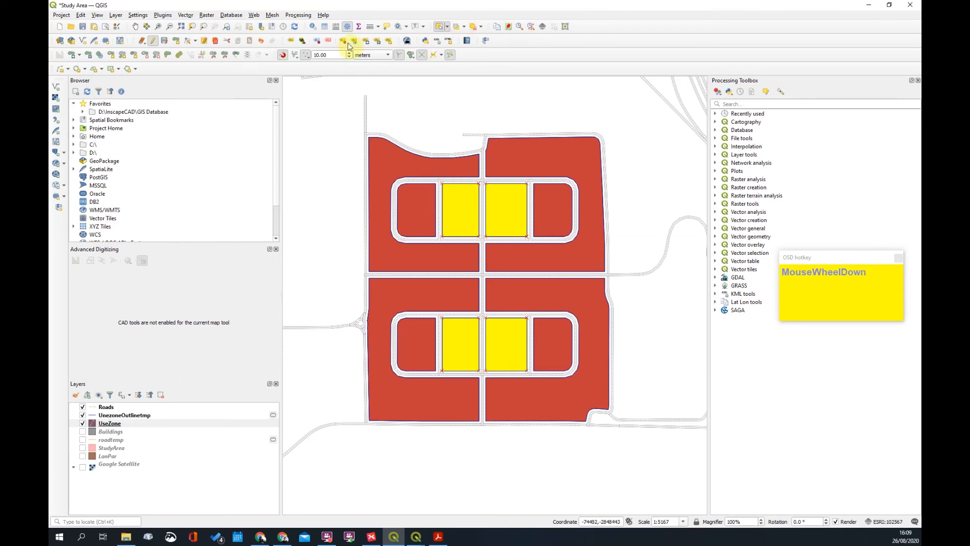
# Set the Use value of the four selected middle zones to Business 1 in the attribute table
pyautogui.click(324, 27)
pyautogui.doubleClick(538, 151)
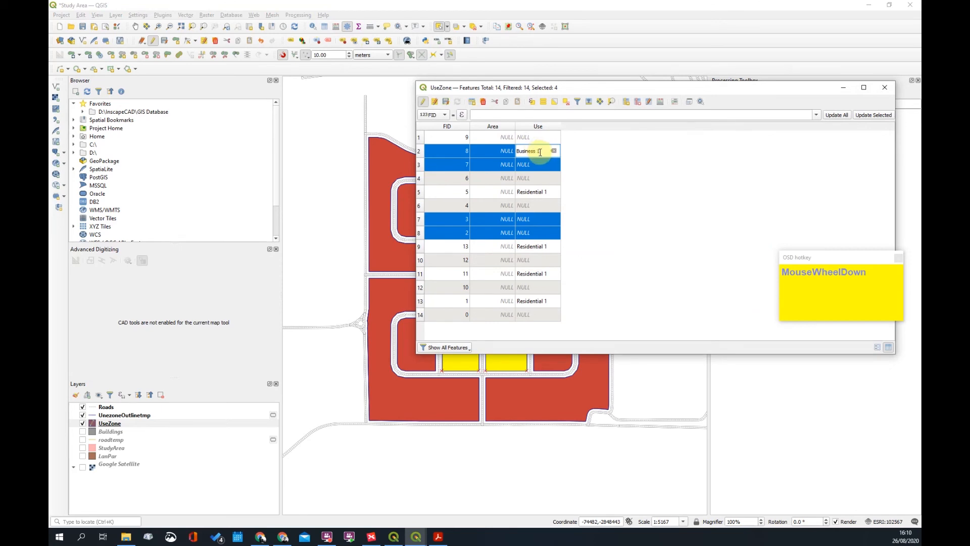
pyautogui.moveTo(539, 152); pyautogui.dragTo(508, 154)
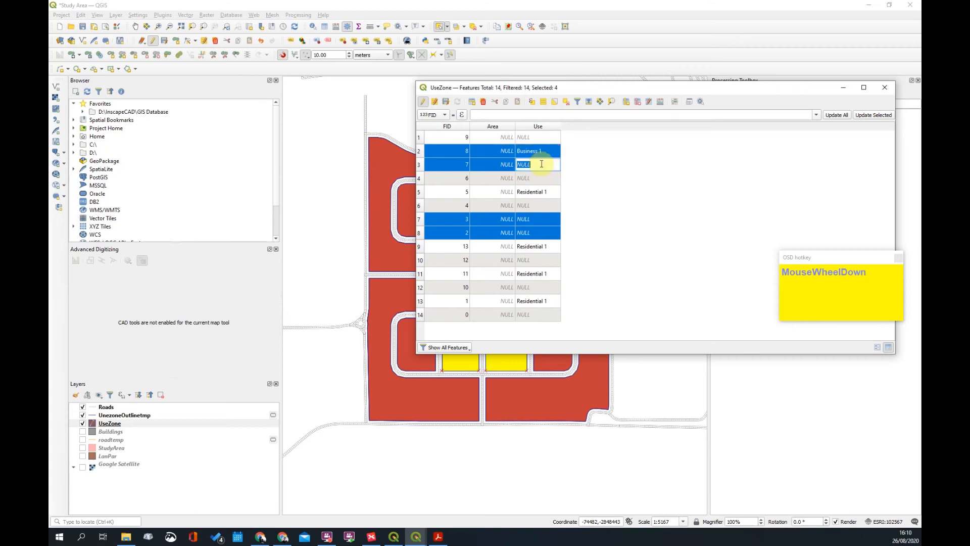
pyautogui.write('Business 1')
pyautogui.doubleClick(540, 219)
pyautogui.write('Business 1')
pyautogui.doubleClick(539, 233)
pyautogui.write('Business 1')
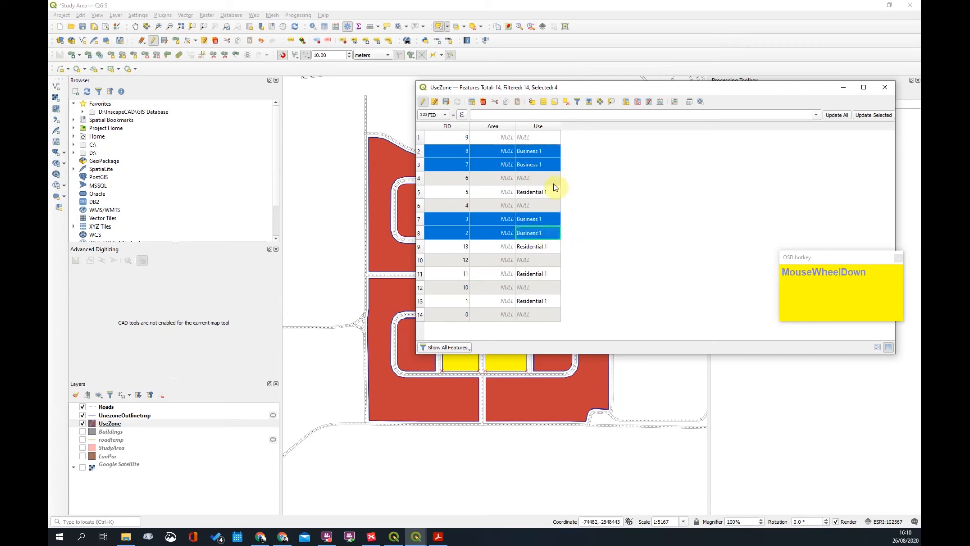
# Select the four rounded end zones inside the two road loops together on the map
pyautogui.moveTo(717, 91); pyautogui.dragTo(825, 25)
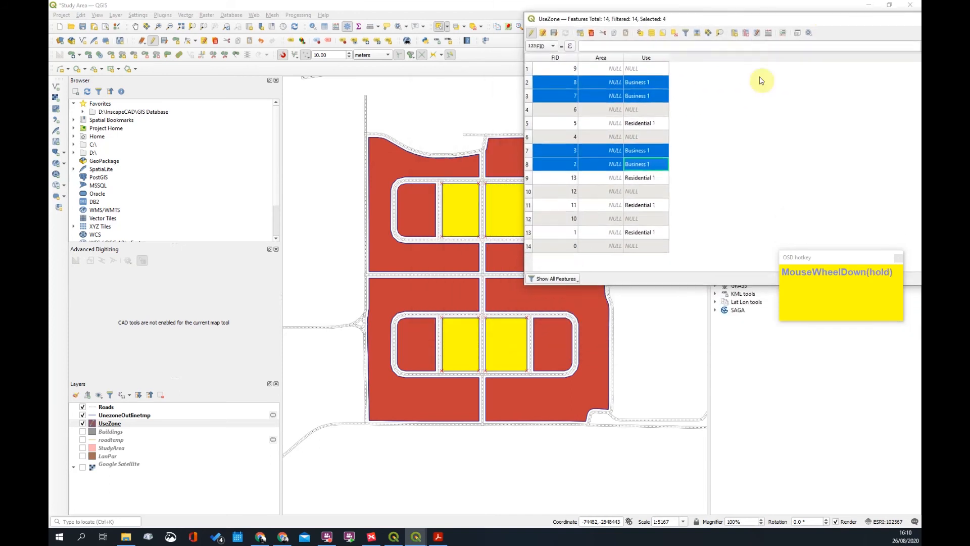
pyautogui.click(408, 216)
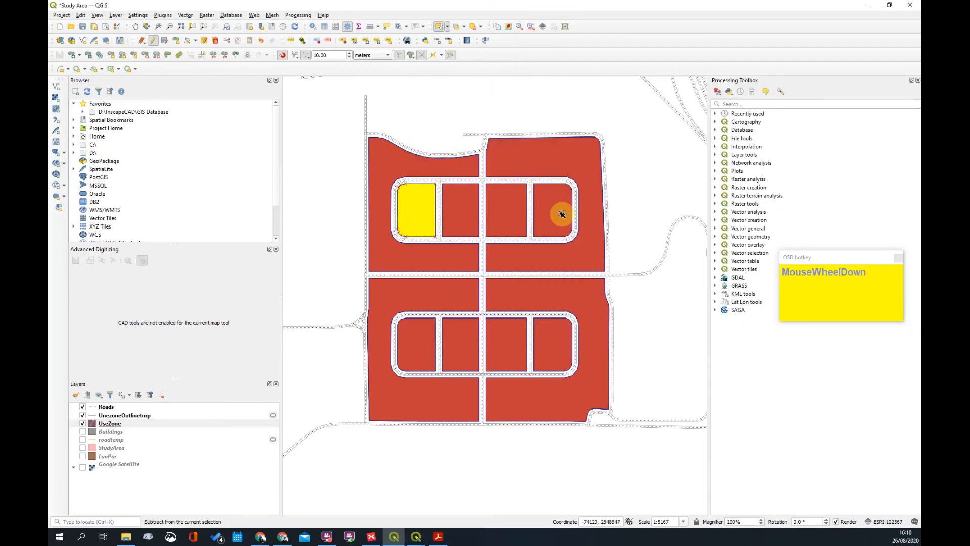
pyautogui.keyDown('shift'); pyautogui.click(562, 215); pyautogui.keyUp('shift')
pyautogui.keyDown('shift'); pyautogui.click(552, 342); pyautogui.keyUp('shift')
pyautogui.keyDown('shift'); pyautogui.click(407, 343); pyautogui.keyUp('shift')
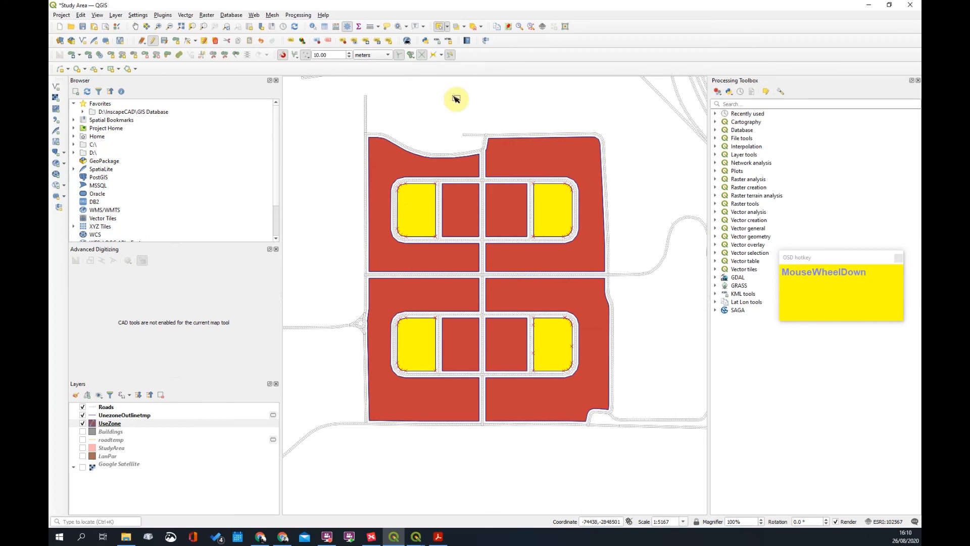
# Set the Use value of the four selected end zones to Business 2 in the attribute table
pyautogui.click(323, 28)
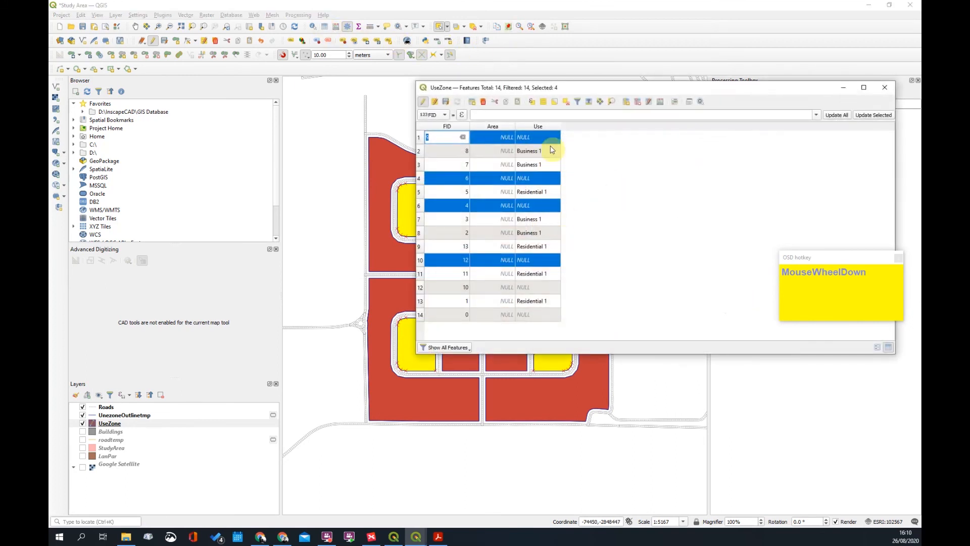
pyautogui.doubleClick(541, 133)
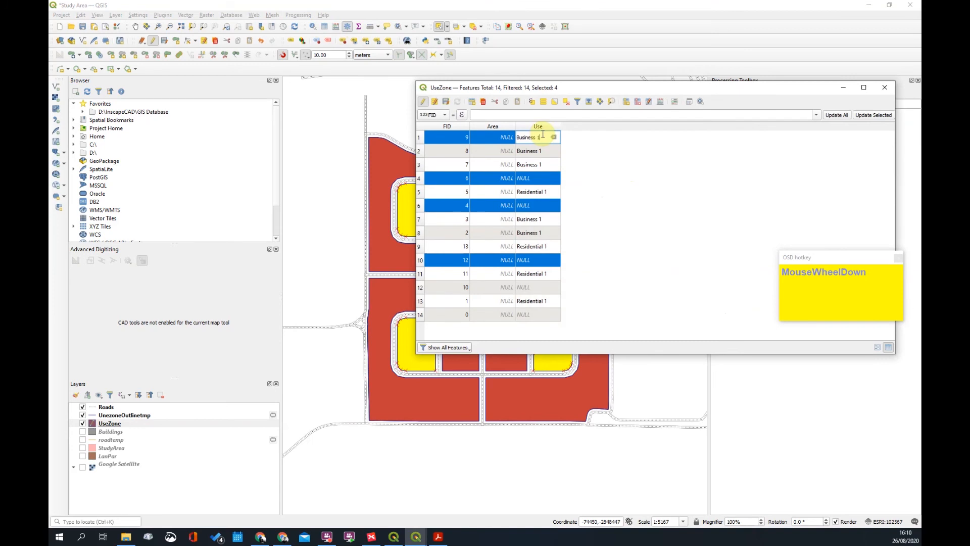
pyautogui.moveTo(548, 137); pyautogui.dragTo(518, 137)
pyautogui.hotkey('ctrl', 'c')
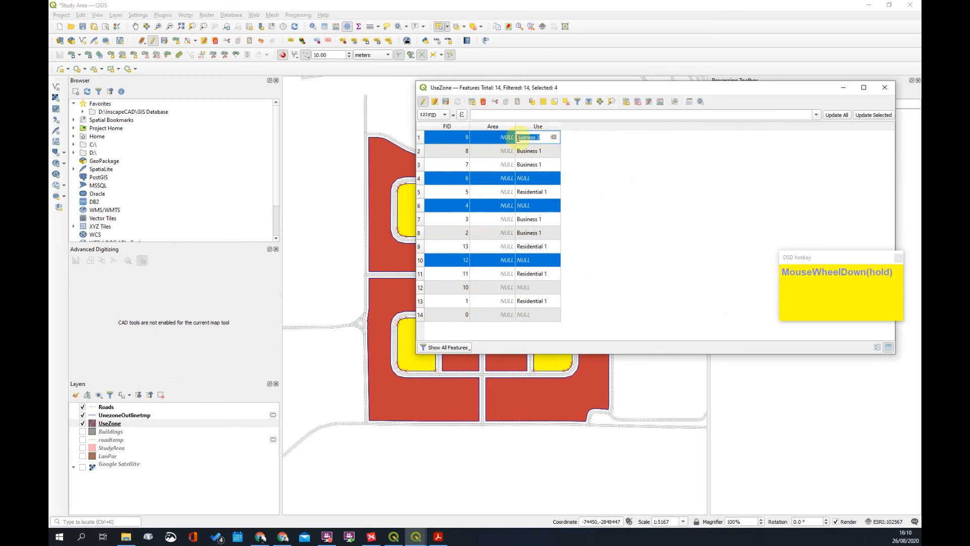
pyautogui.doubleClick(545, 179)
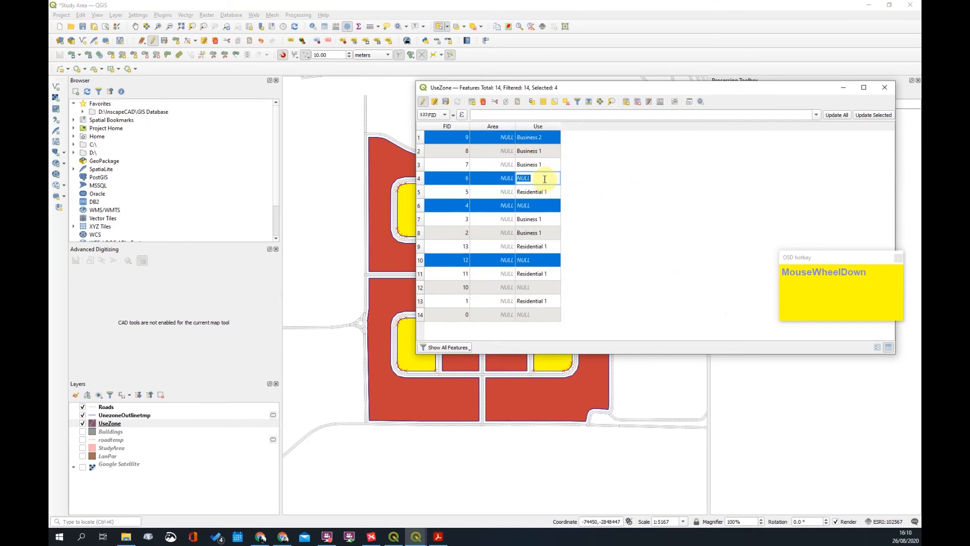
pyautogui.doubleClick(553, 206)
pyautogui.hotkey('ctrl', 'v')
pyautogui.doubleClick(555, 262)
pyautogui.hotkey('ctrl', 'v')
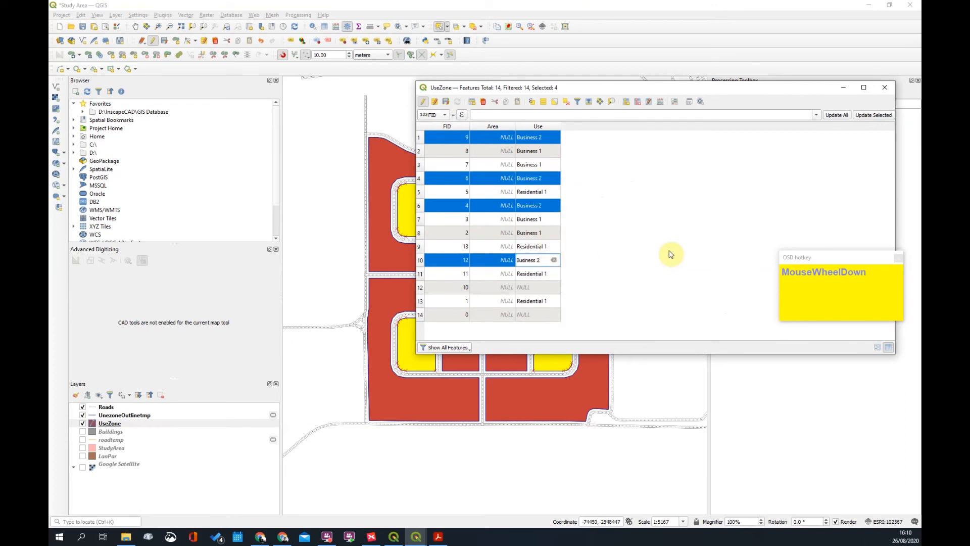
pyautogui.click(667, 254)
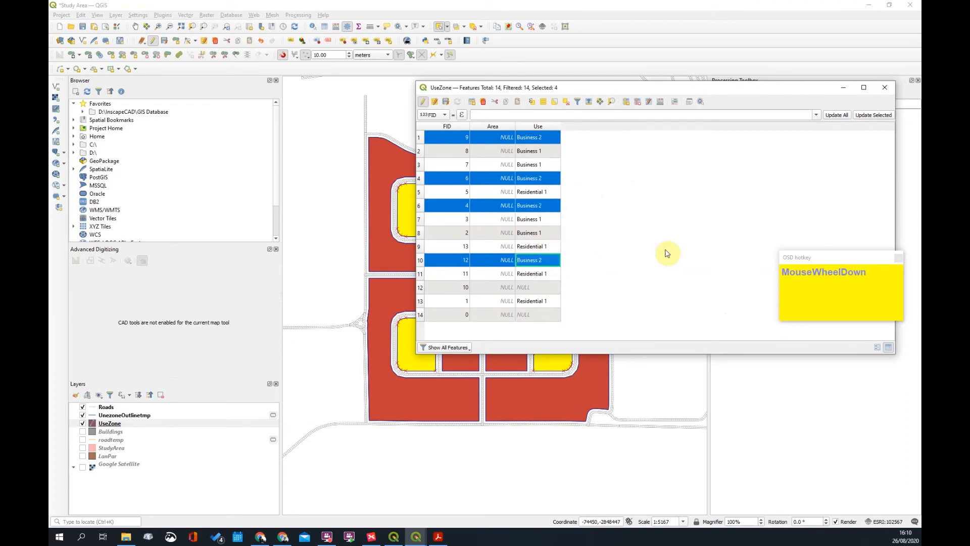
# Delete the two leftover features without a Use value, FID 10 and FID 0, from the UseZone layer
pyautogui.doubleClick(440, 287)
pyautogui.click(419, 287)
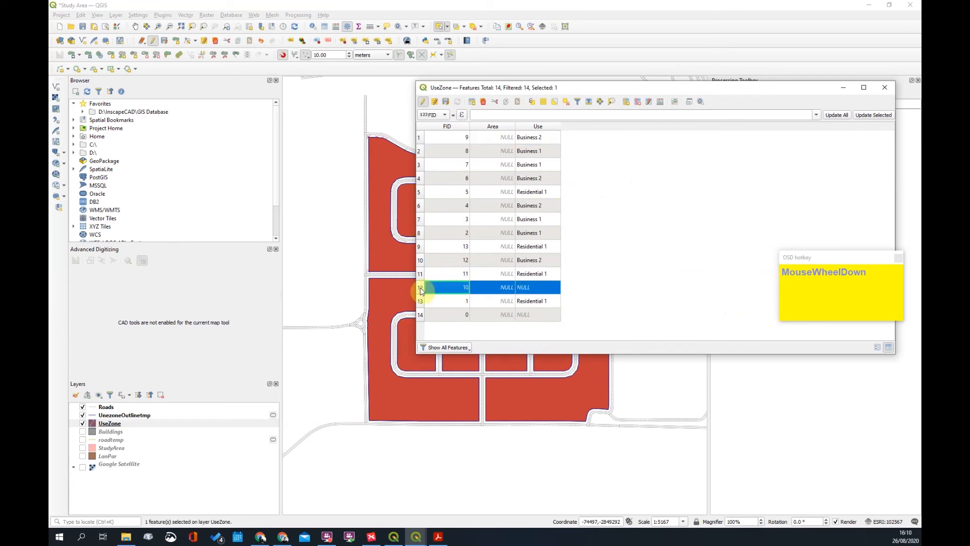
pyautogui.moveTo(613, 91); pyautogui.dragTo(719, 167)
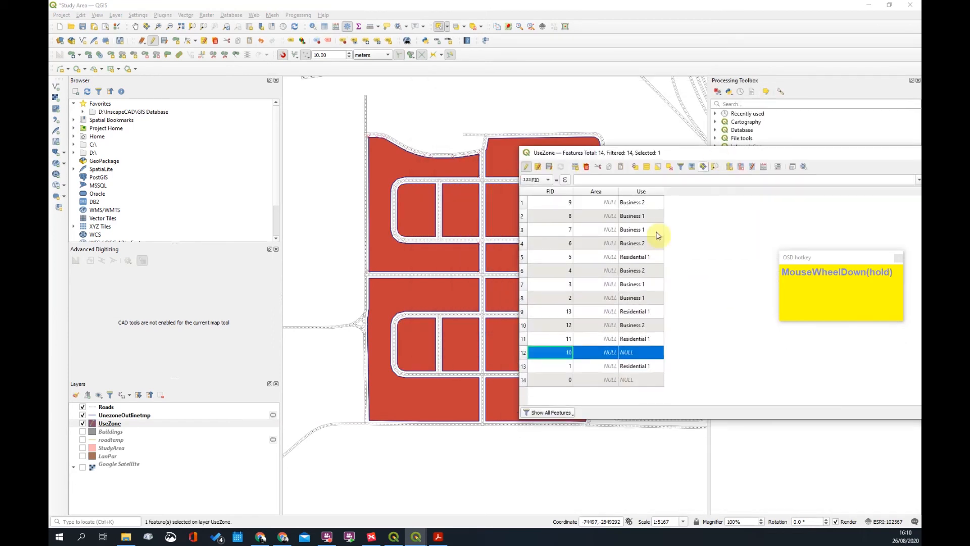
pyautogui.click(586, 167)
pyautogui.click(724, 364)
pyautogui.click(524, 366)
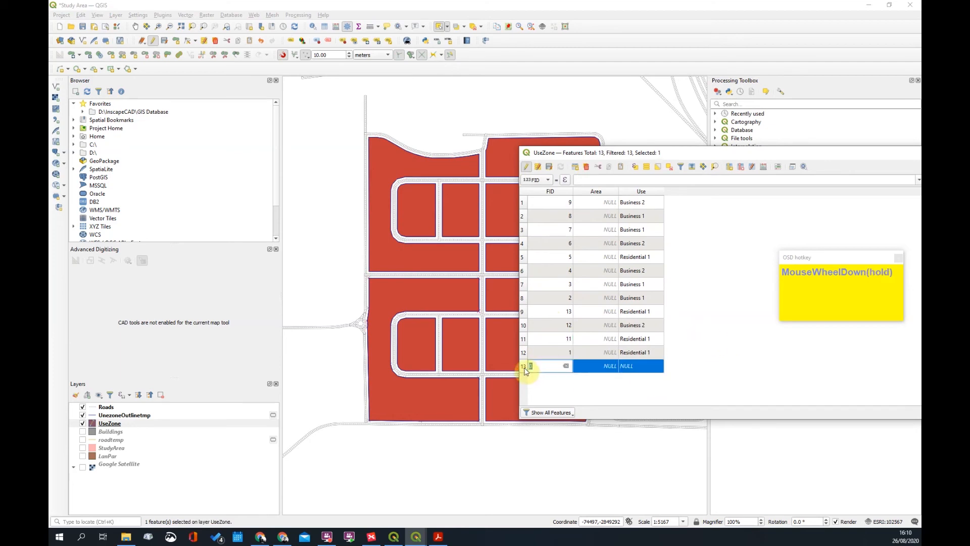
pyautogui.click(586, 167)
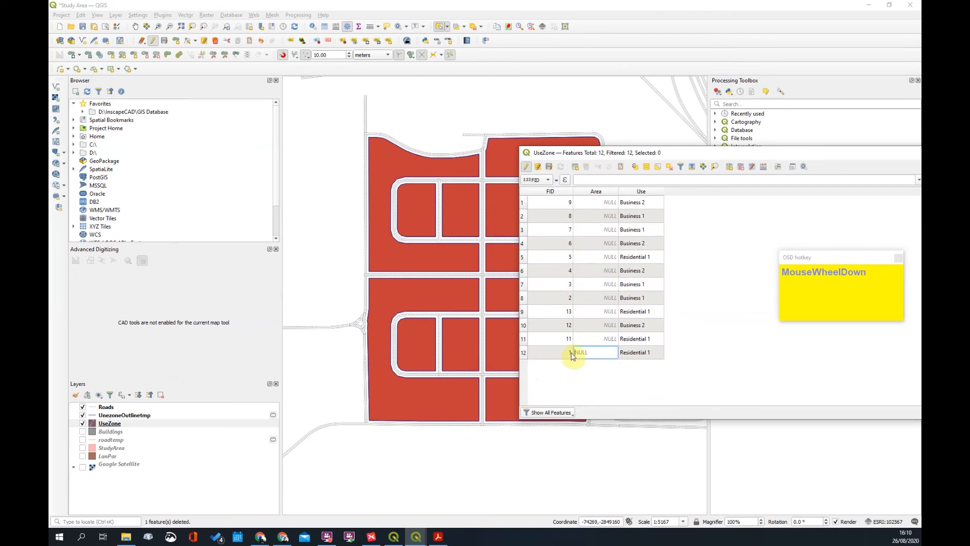
# Sort the UseZone table by FID and renumber the three highest FIDs as 10, 11 and 12
pyautogui.moveTo(711, 155)
pyautogui.mouseDown()
pyautogui.moveTo(599, 427)
pyautogui.moveTo(742, 339)
pyautogui.moveTo(772, 82)
pyautogui.moveTo(744, 239)
pyautogui.moveTo(688, 143)
pyautogui.moveTo(709, 148)
pyautogui.mouseUp()
pyautogui.click(555, 178)
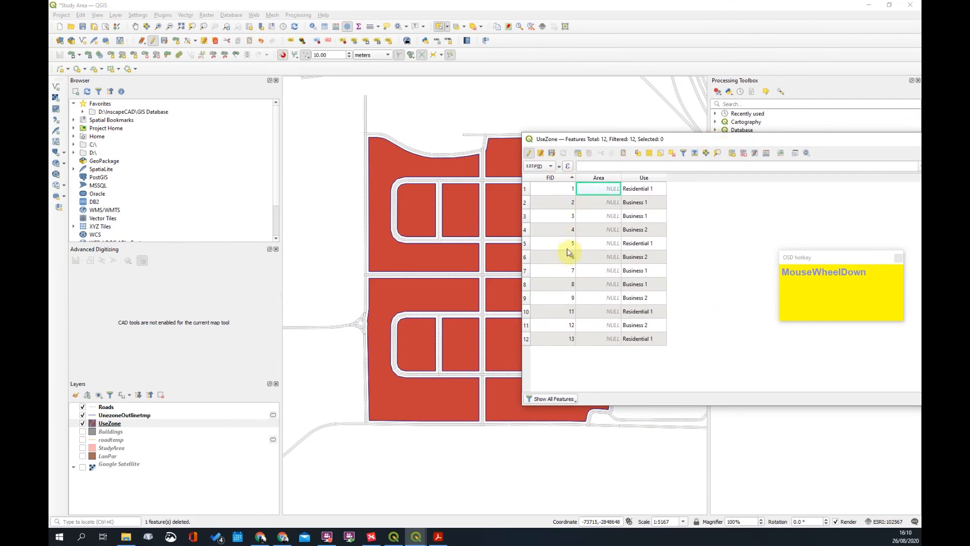
pyautogui.doubleClick(569, 311)
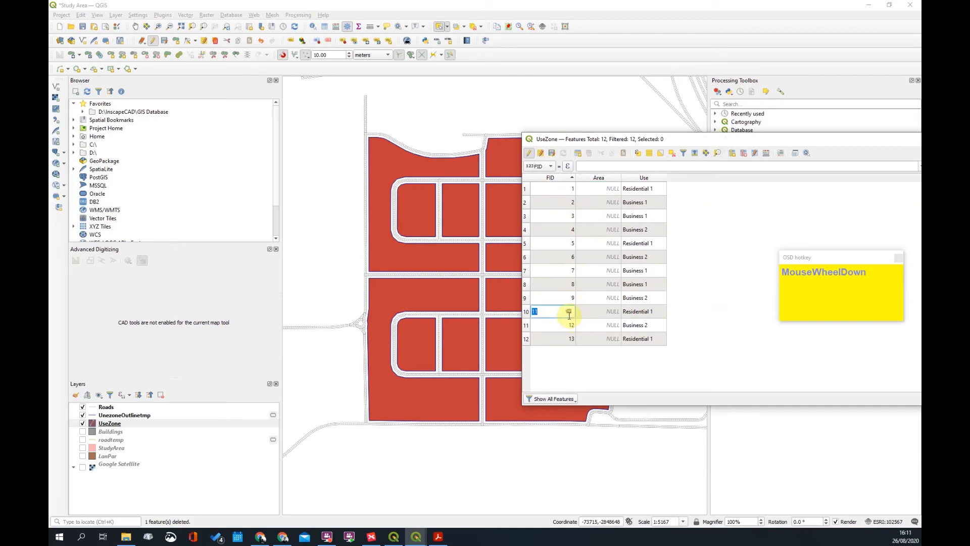
pyautogui.write('10')
pyautogui.doubleClick(568, 325)
pyautogui.write('11')
pyautogui.doubleClick(559, 337)
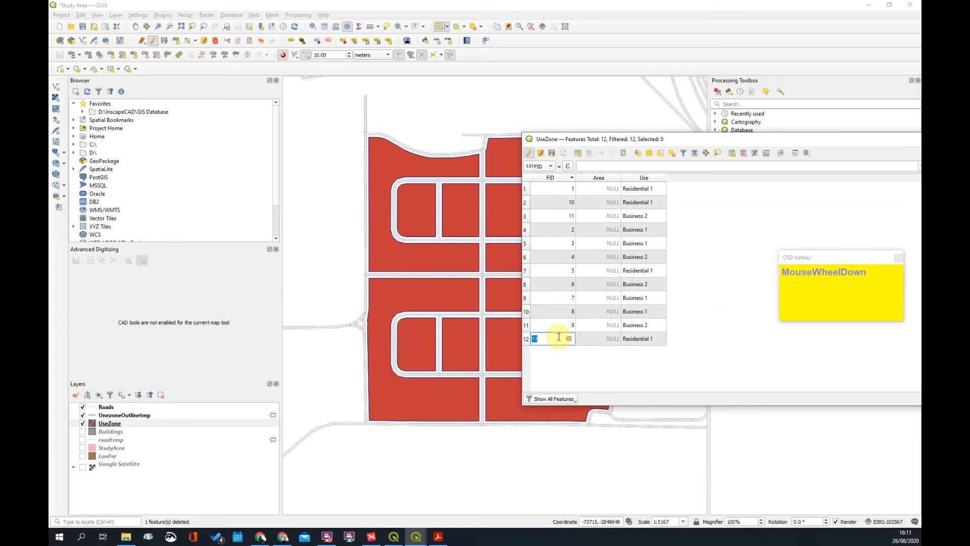
pyautogui.write('12')
pyautogui.press('Return')
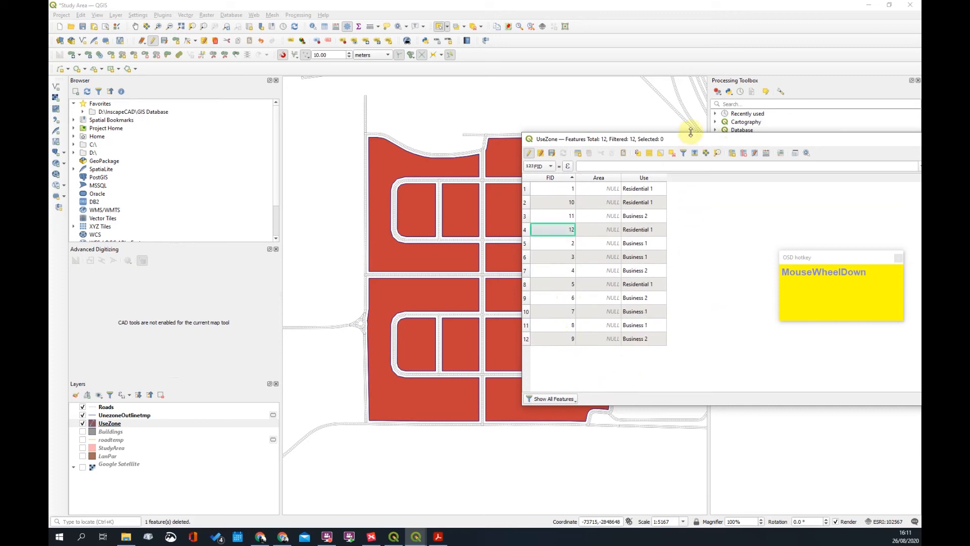
pyautogui.moveTo(650, 143); pyautogui.dragTo(371, 137)
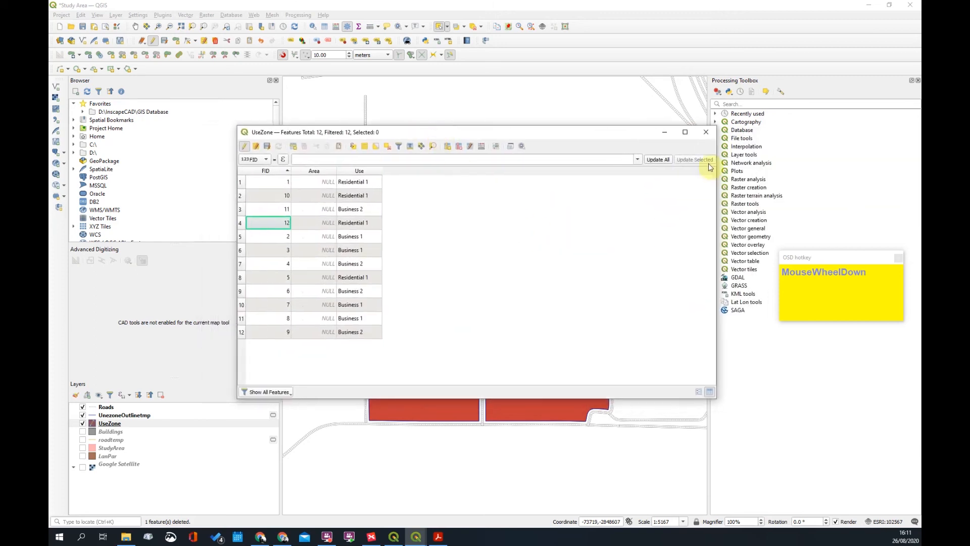
pyautogui.moveTo(456, 138); pyautogui.dragTo(685, 212)
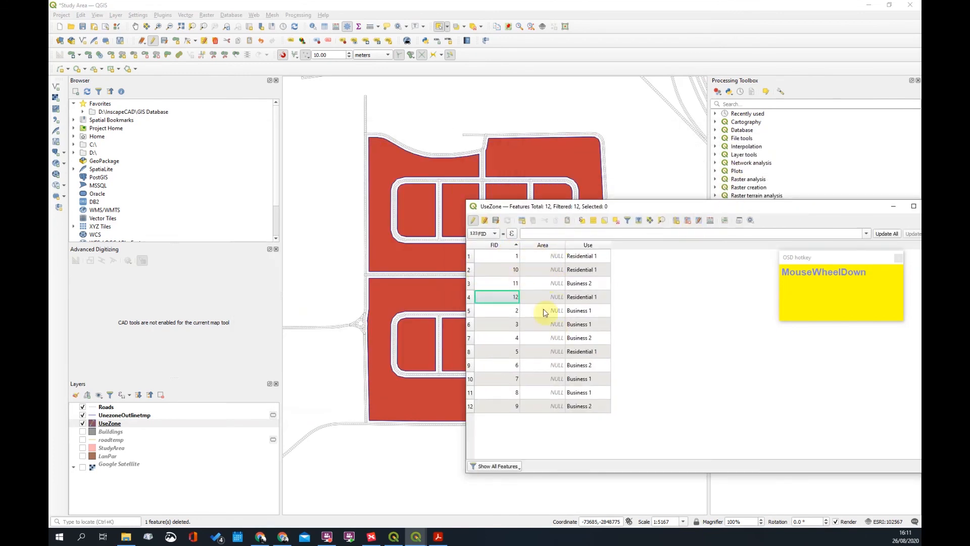
pyautogui.click(582, 221)
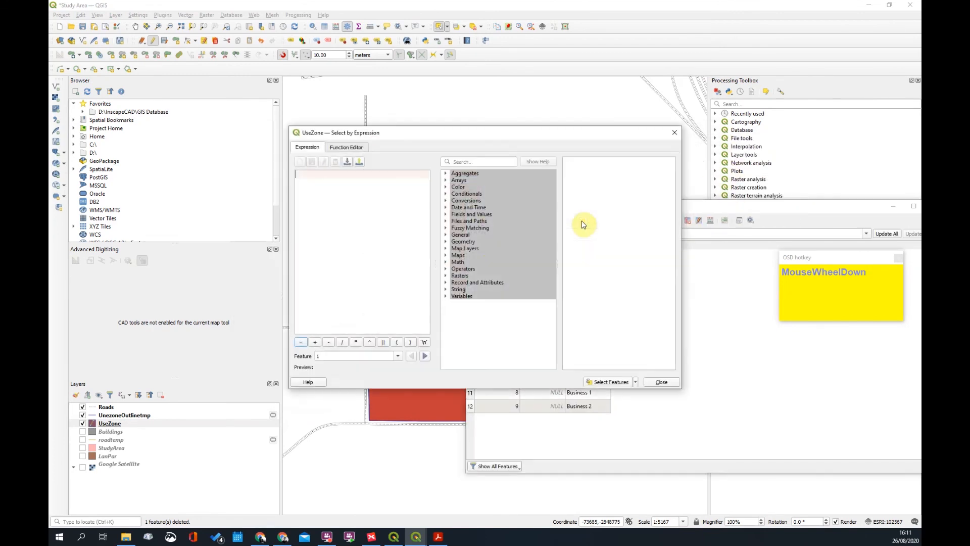
pyautogui.click(341, 148)
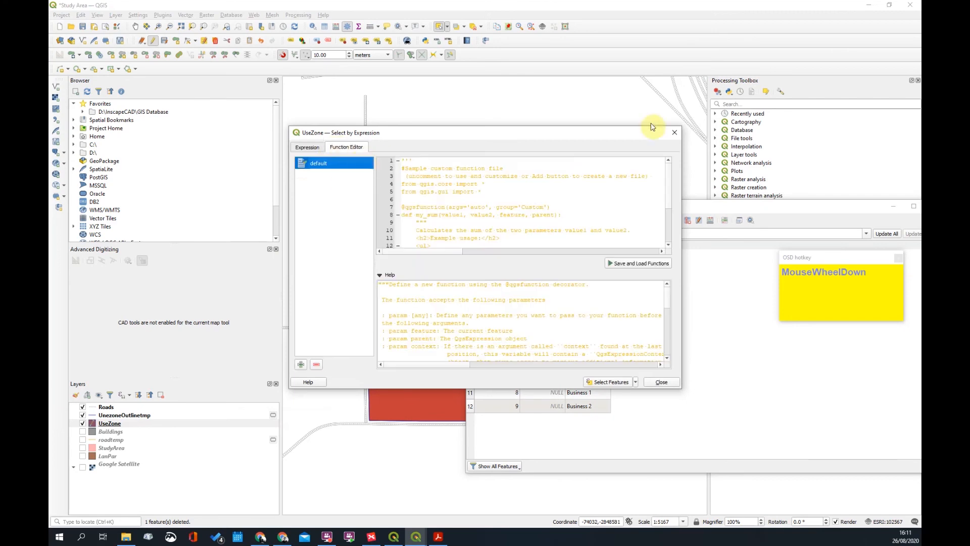
pyautogui.click(674, 132)
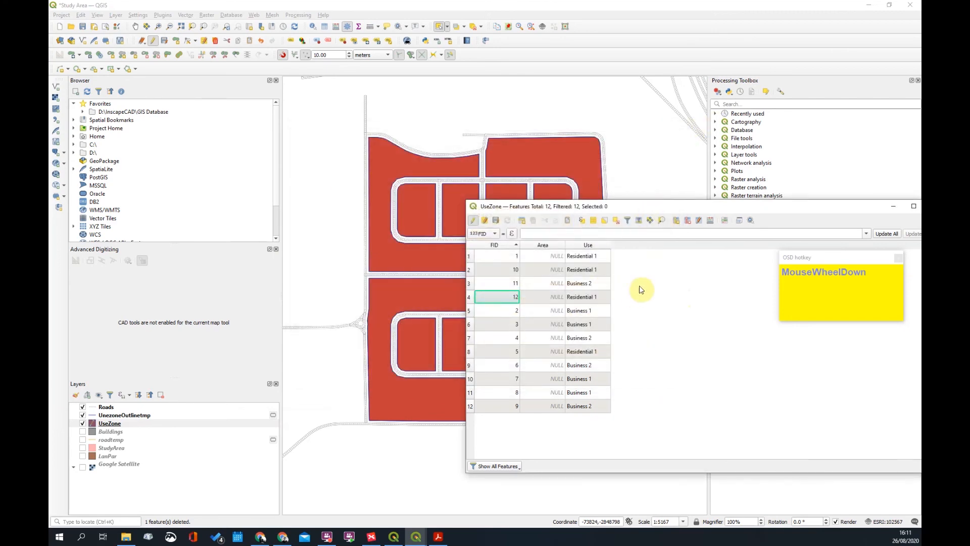
pyautogui.click(547, 247)
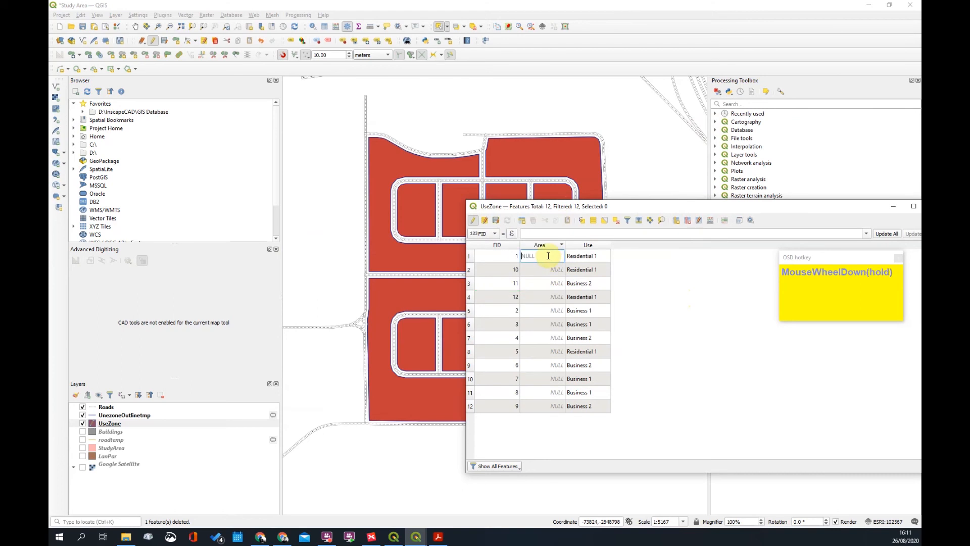
pyautogui.click(581, 222)
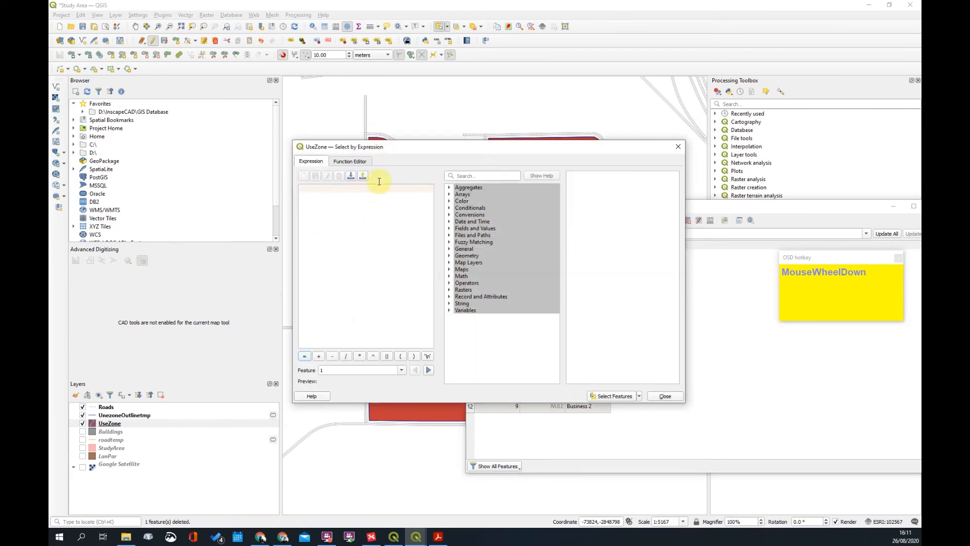
pyautogui.click(356, 161)
pyautogui.click(314, 161)
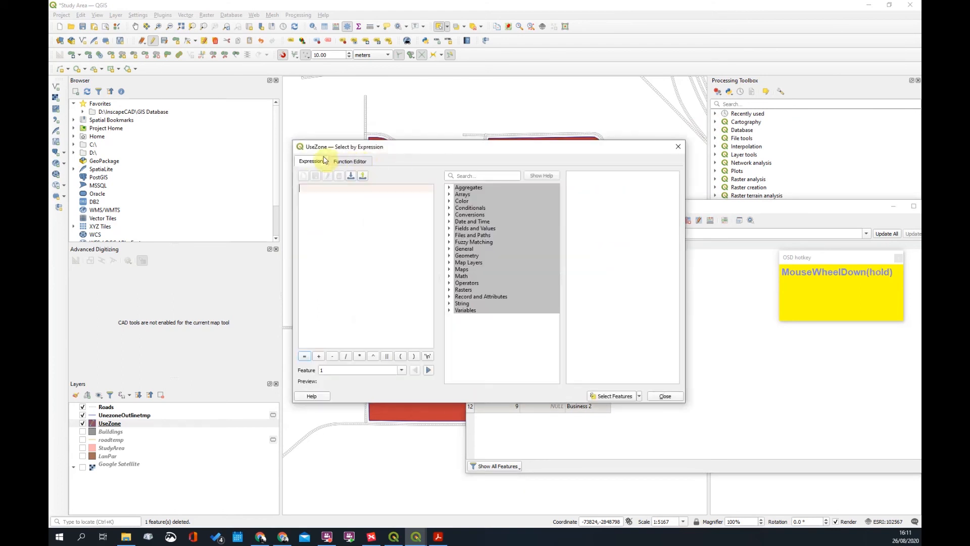
pyautogui.click(666, 396)
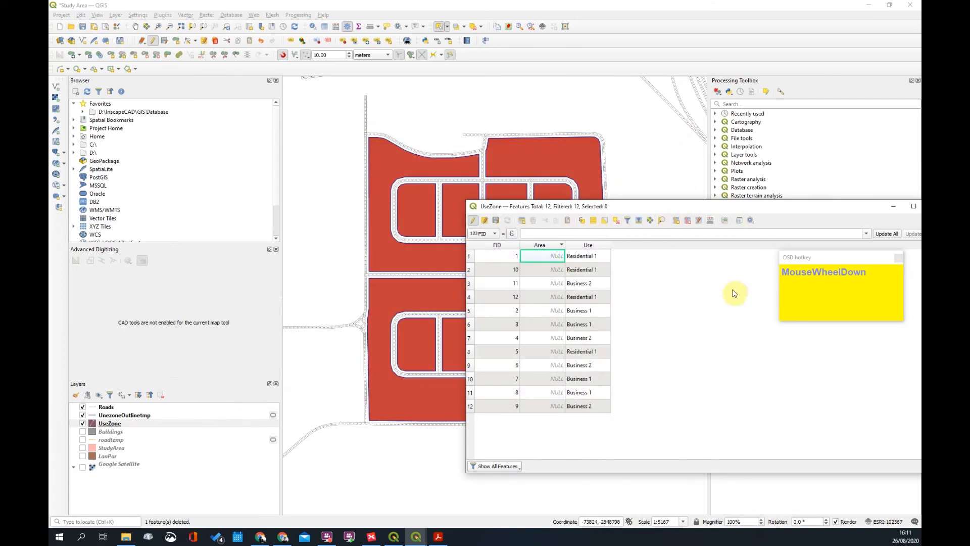
pyautogui.moveTo(647, 209); pyautogui.dragTo(519, 185)
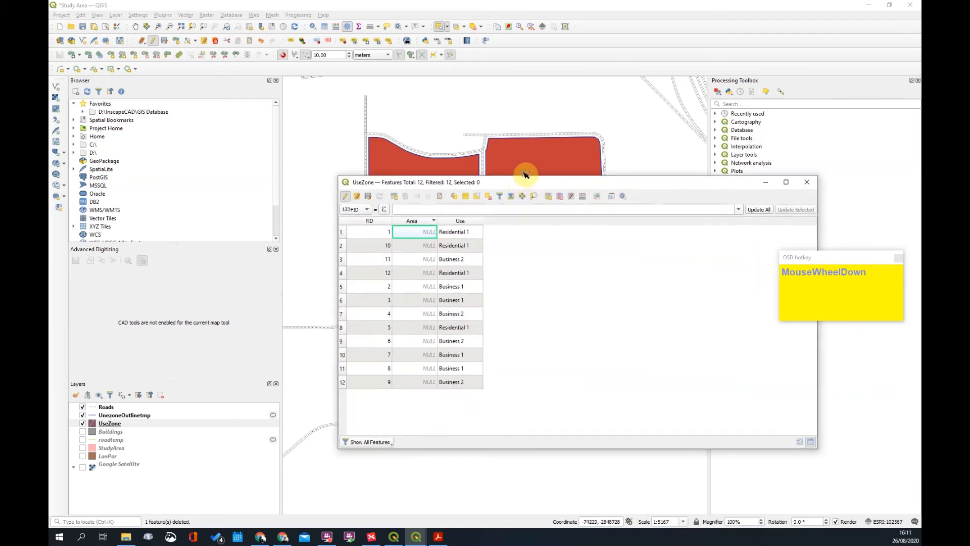
pyautogui.click(383, 210)
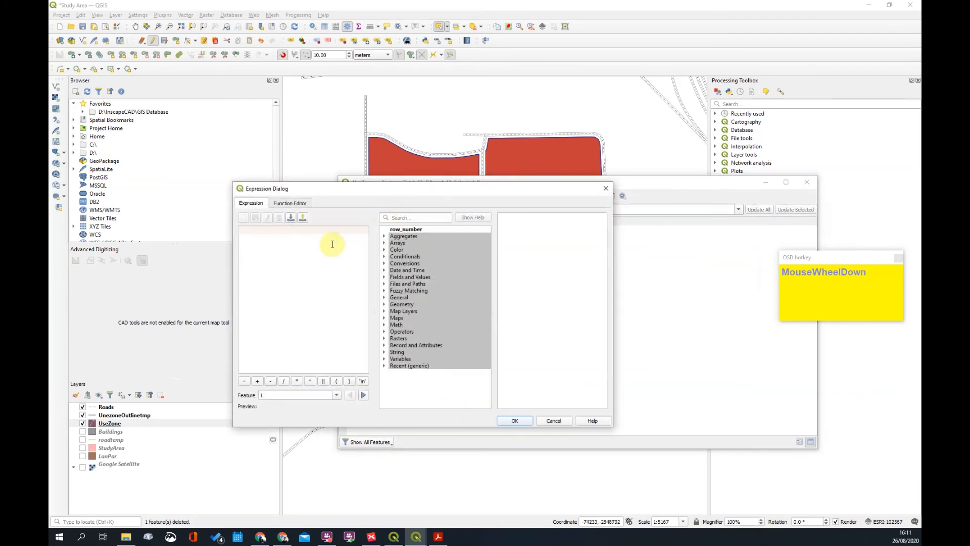
pyautogui.click(606, 188)
pyautogui.click(425, 231)
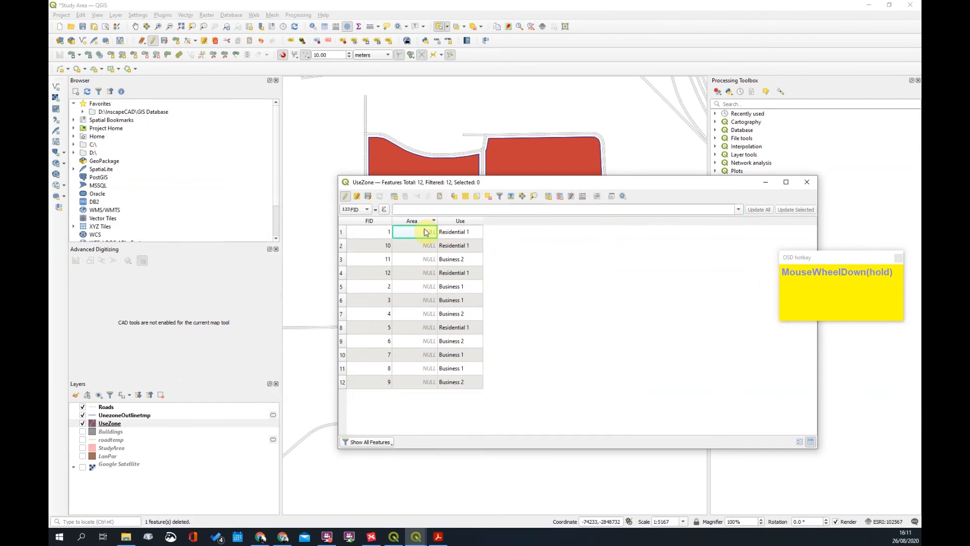
# Open the field calculator for the UseZone layer and set it to update the existing Area field
pyautogui.click(430, 222)
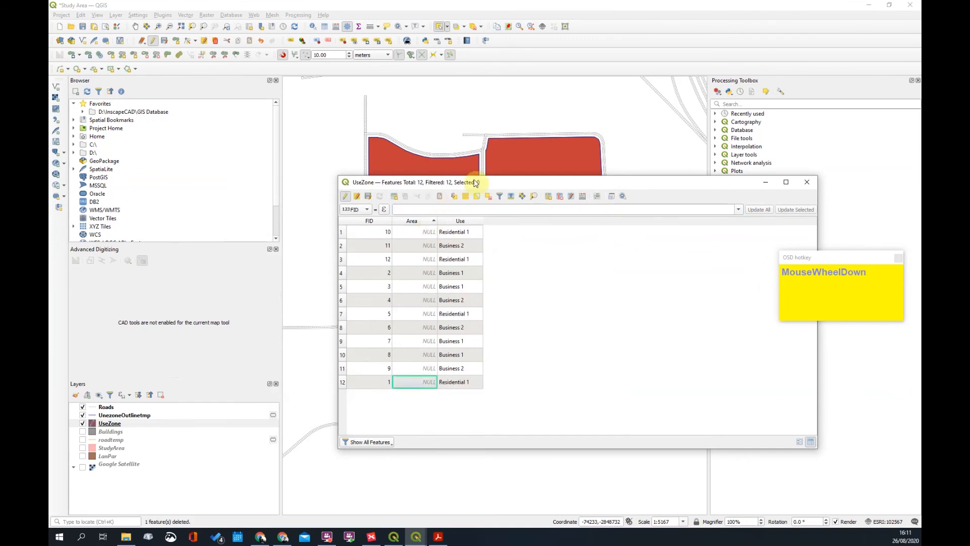
pyautogui.moveTo(497, 185); pyautogui.dragTo(511, 240)
pyautogui.click(623, 156)
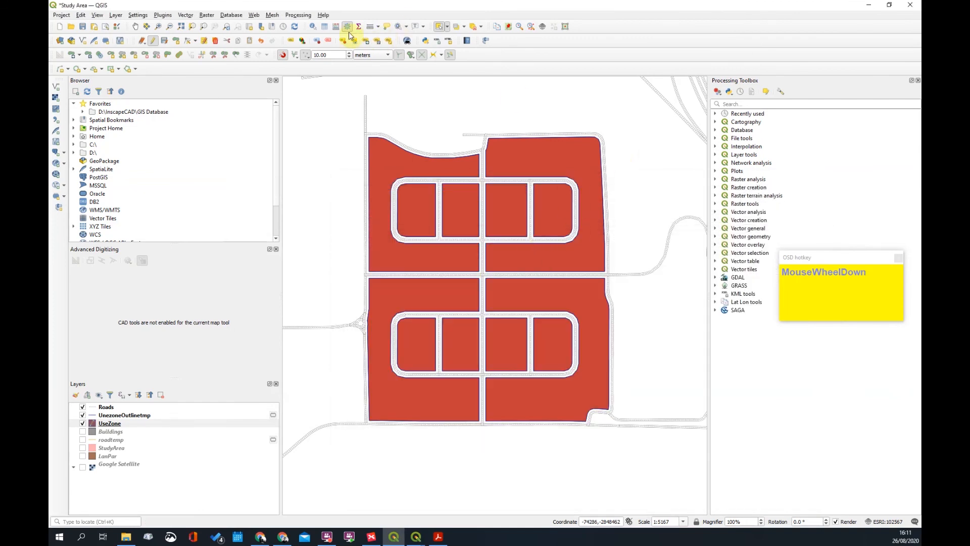
pyautogui.click(324, 28)
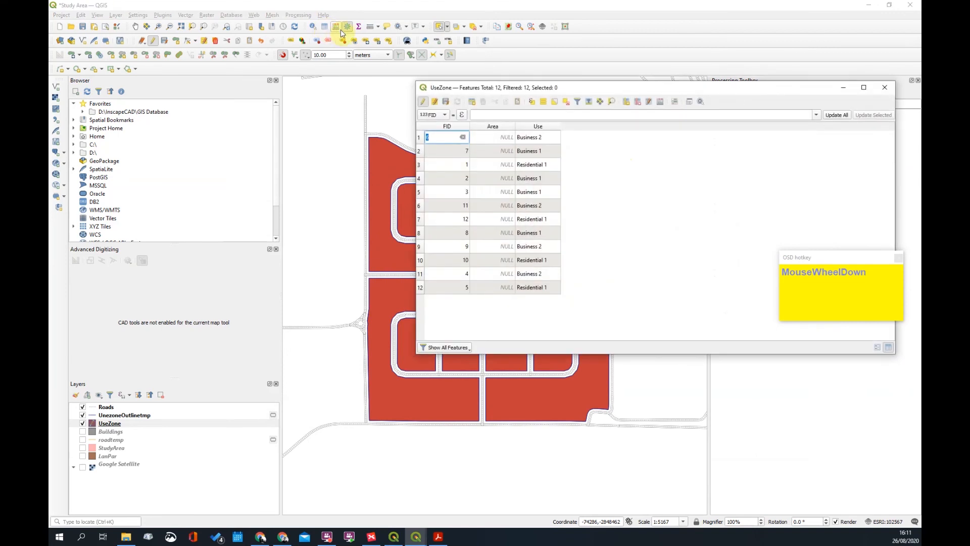
pyautogui.click(336, 28)
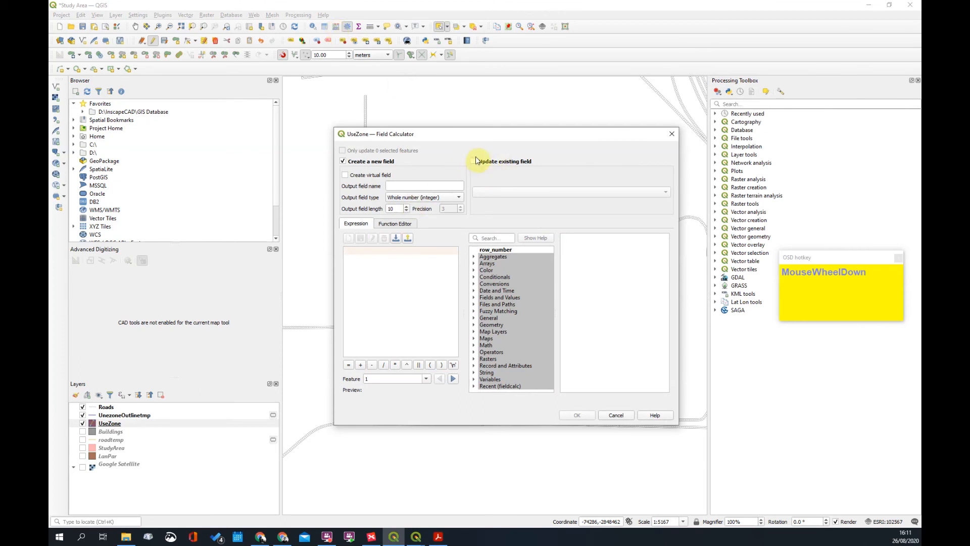
pyautogui.click(473, 162)
pyautogui.click(518, 194)
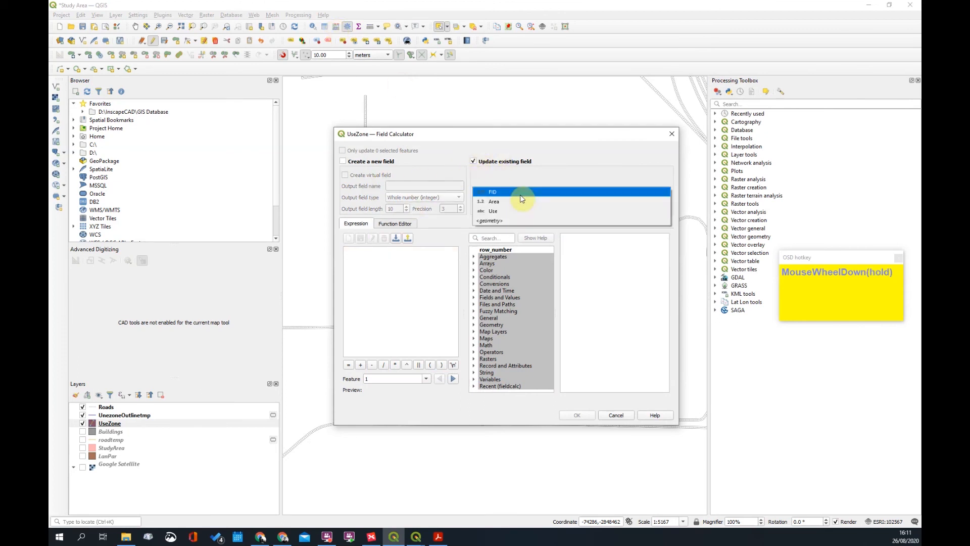
pyautogui.click(507, 201)
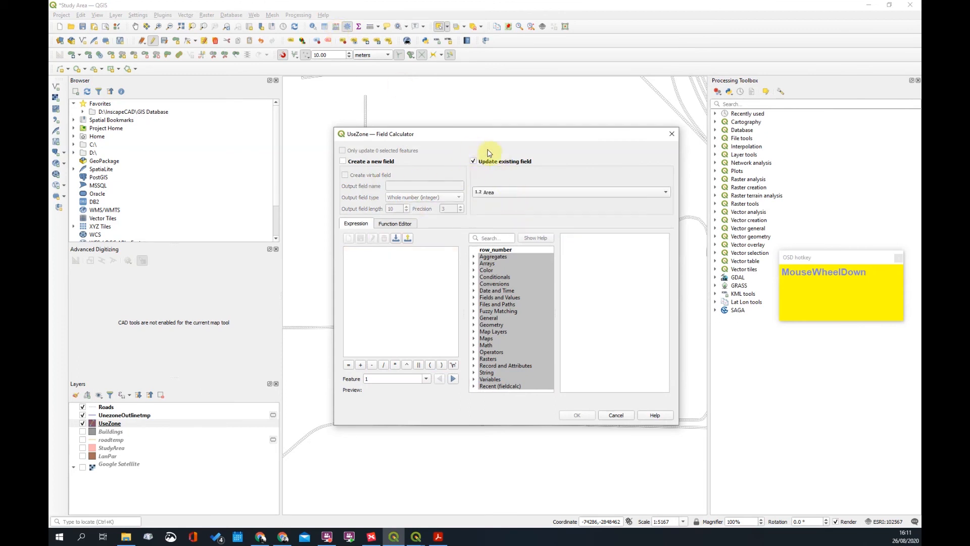
# Use the $area geometry function as the expression and calculate the Area field for all zones
pyautogui.click(505, 310)
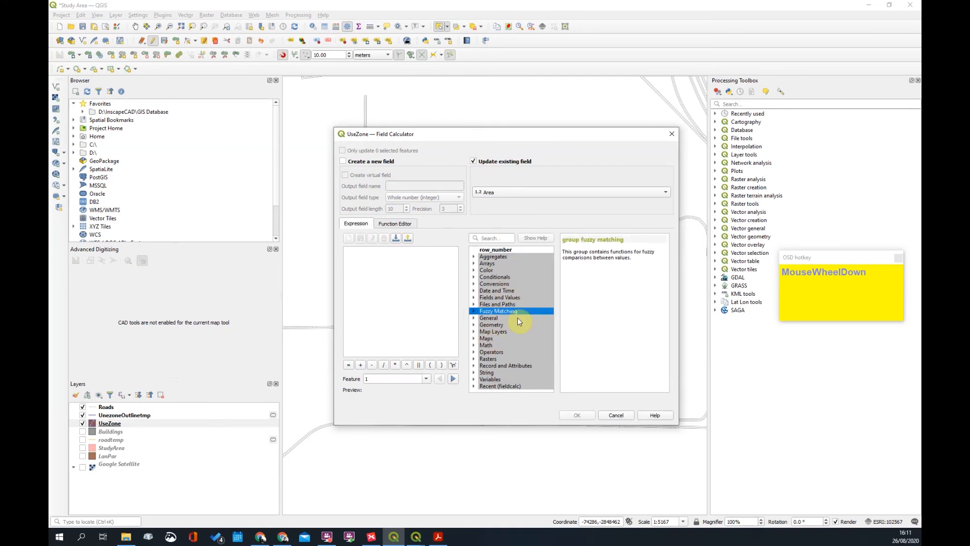
pyautogui.doubleClick(491, 324)
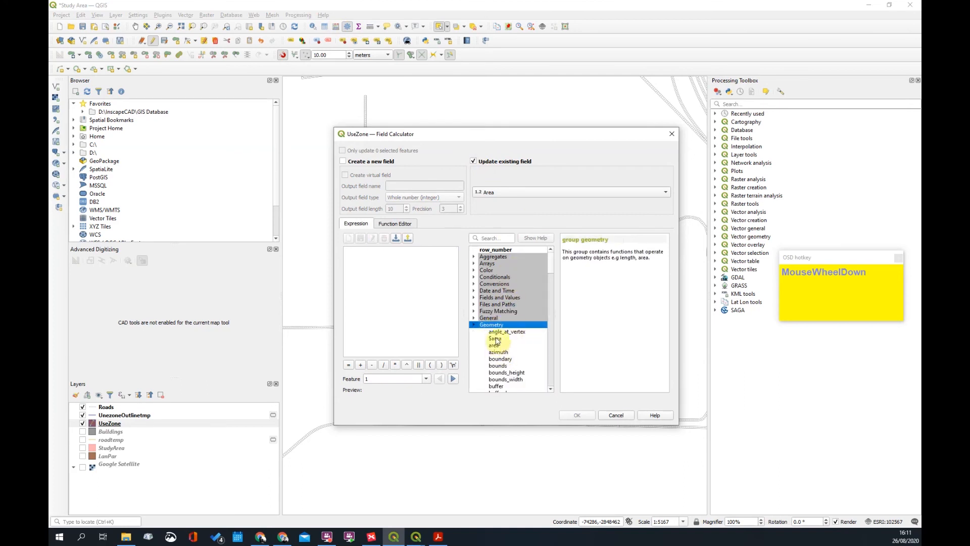
pyautogui.doubleClick(496, 339)
pyautogui.click(577, 414)
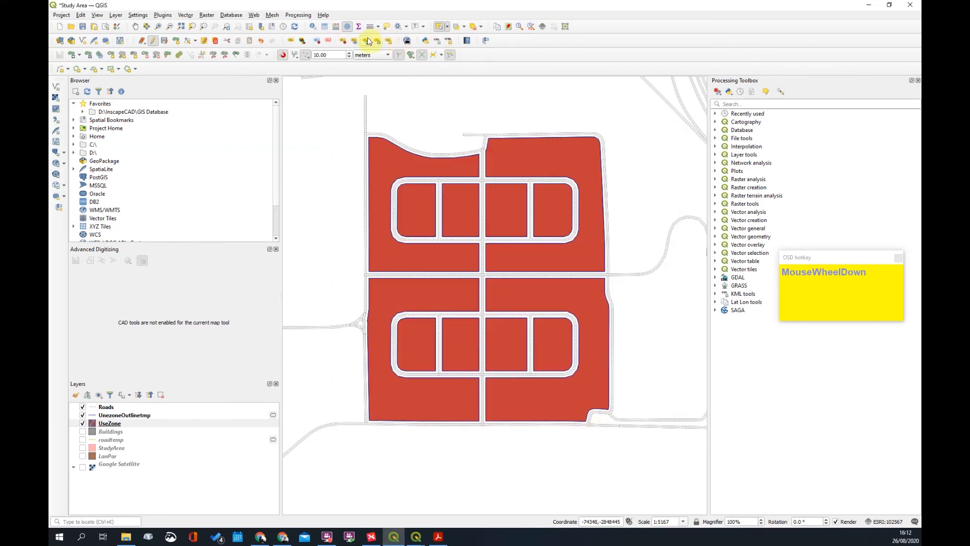
# Check the calculated areas in the UseZone attribute table, save the edits and end the layer's editing session
pyautogui.click(323, 26)
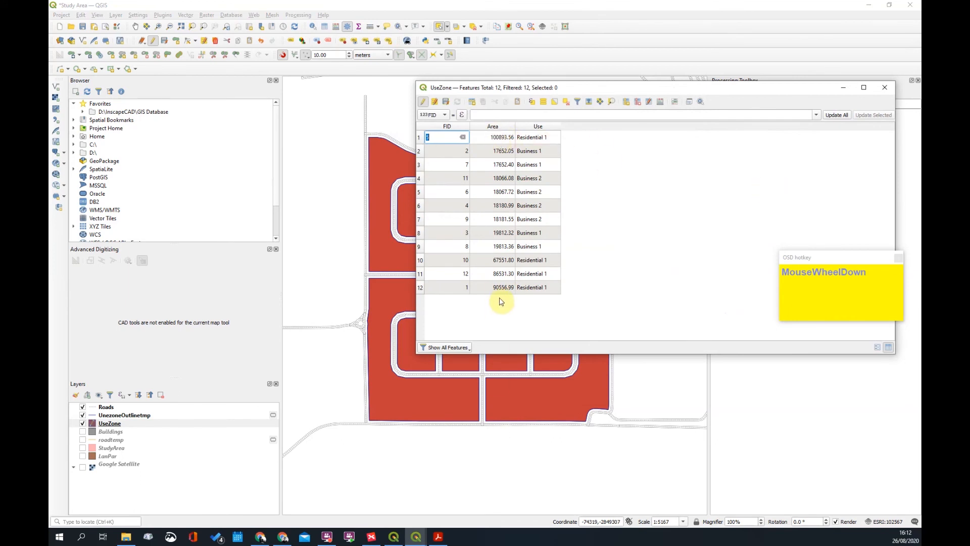
pyautogui.moveTo(776, 90); pyautogui.dragTo(609, 89)
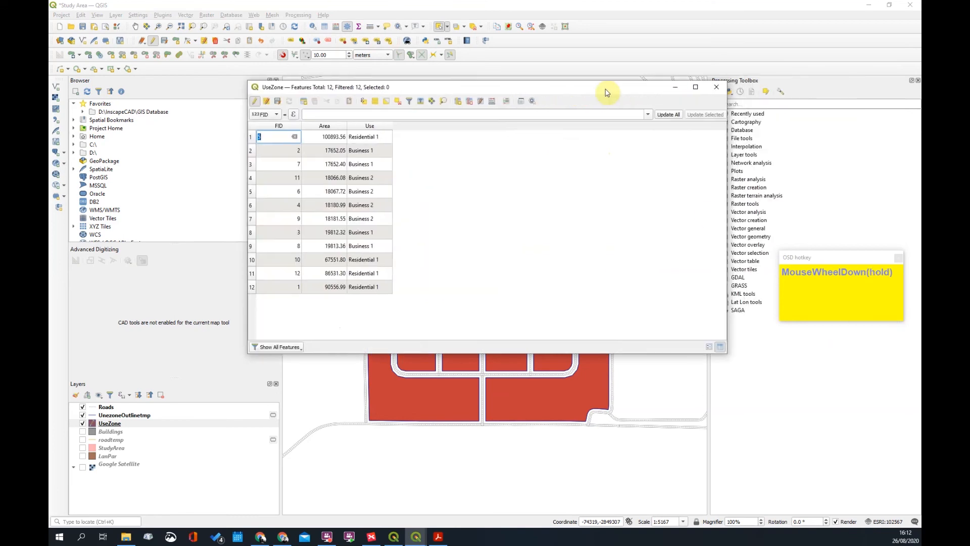
pyautogui.click(278, 101)
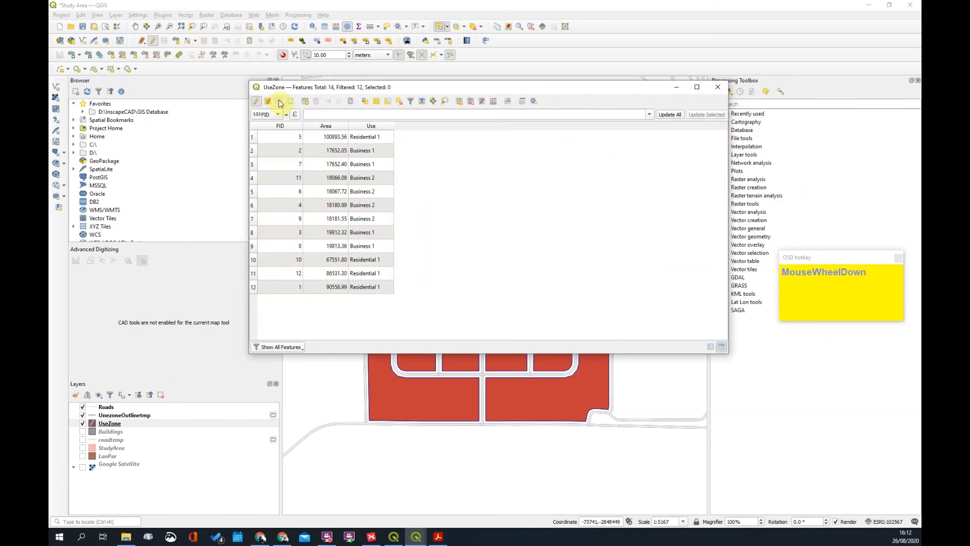
pyautogui.click(717, 86)
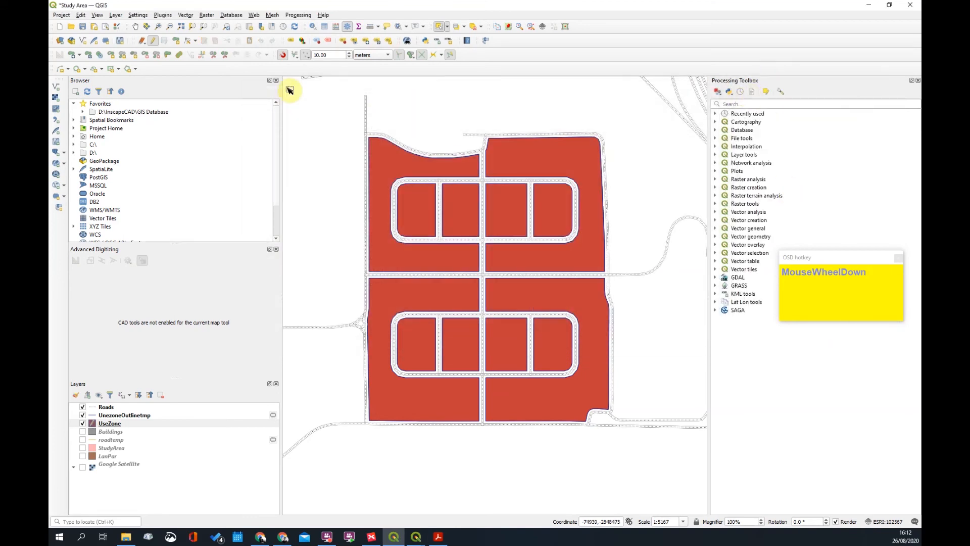
pyautogui.click(152, 40)
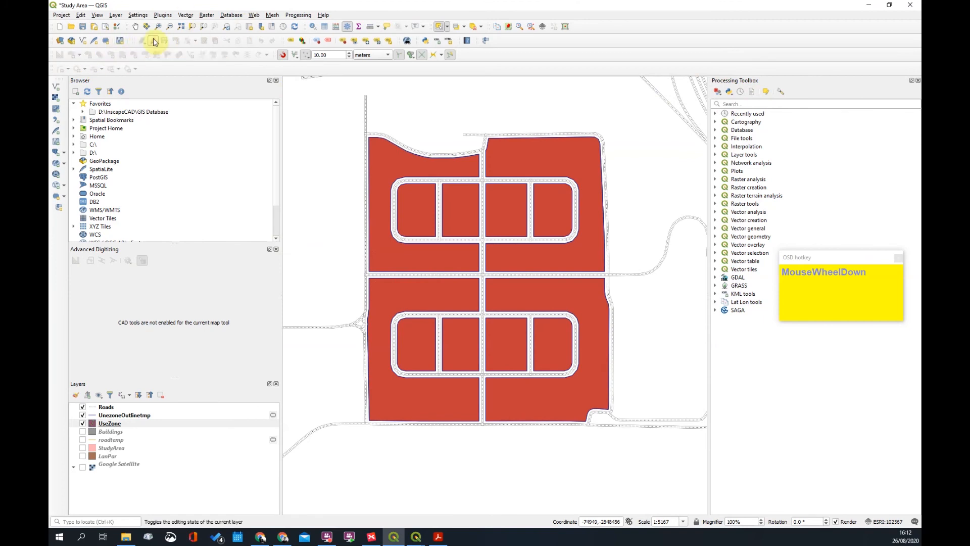
# Identify several upper zones on the map, inside and around the road loop, to check their FID, Area and Use attributes
pyautogui.click(312, 27)
pyautogui.click(387, 169)
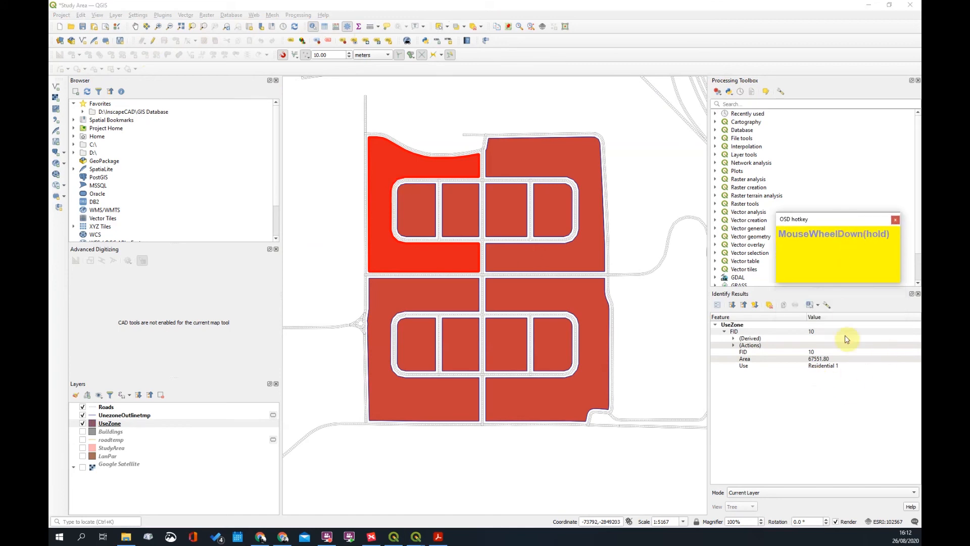
pyautogui.click(456, 219)
pyautogui.click(419, 218)
pyautogui.click(514, 220)
pyautogui.click(522, 154)
pyautogui.click(551, 198)
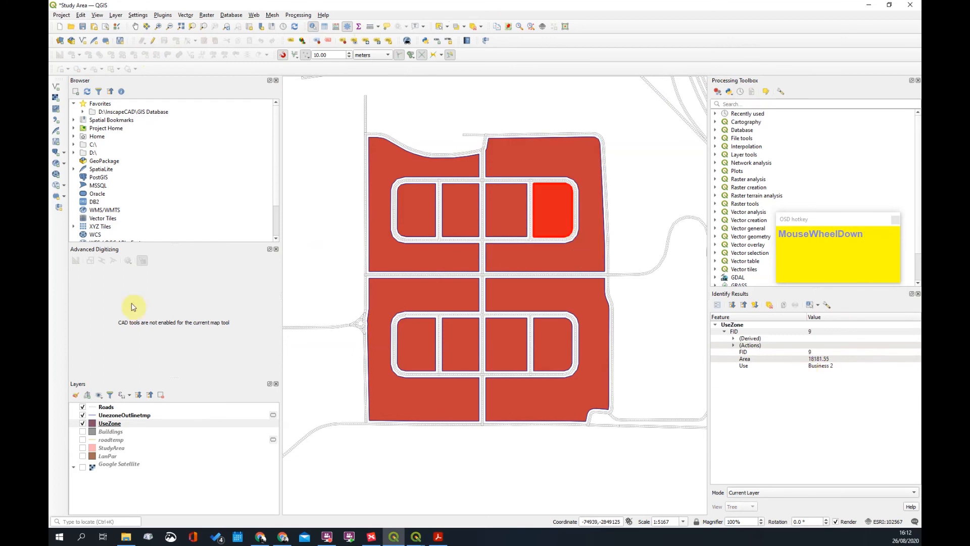
# Change the UseZone layer's fill color from red to a muted grey-brown and apply it
pyautogui.rightClick(111, 423)
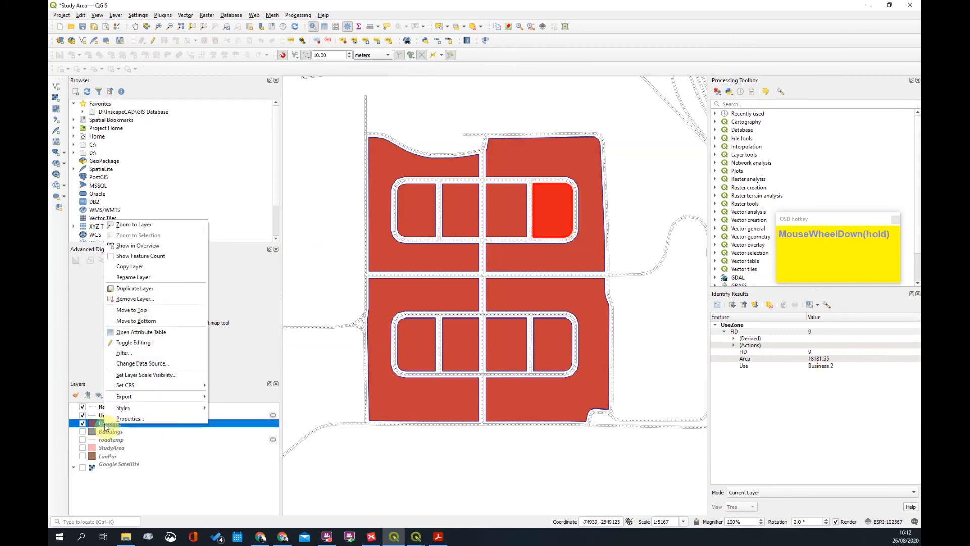
pyautogui.click(133, 418)
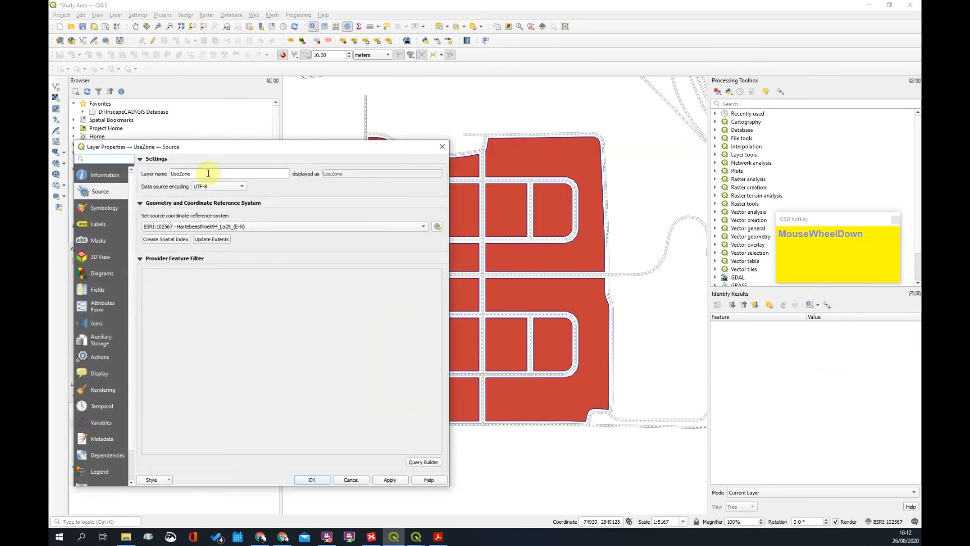
pyautogui.click(105, 207)
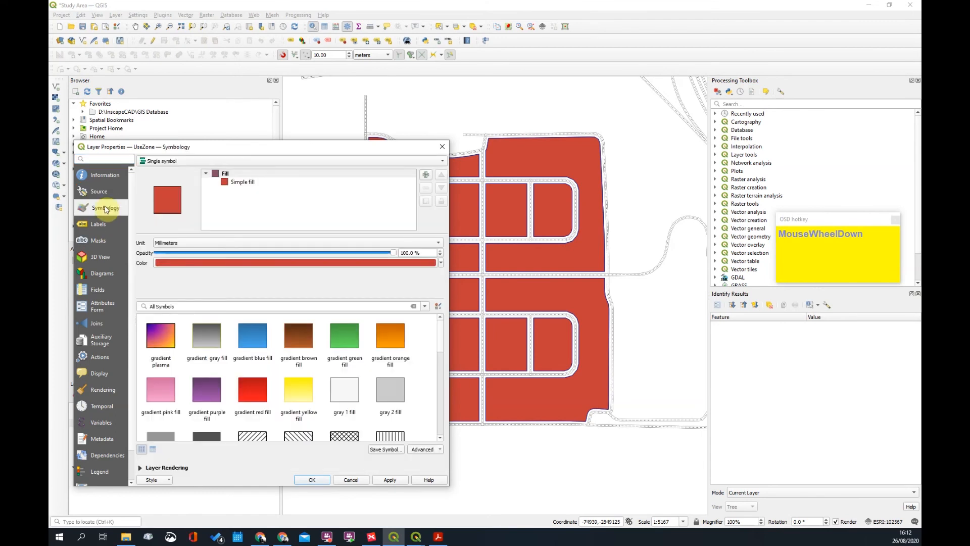
pyautogui.click(199, 262)
pyautogui.moveTo(399, 283)
pyautogui.mouseDown()
pyautogui.moveTo(399, 274)
pyautogui.moveTo(408, 299)
pyautogui.moveTo(400, 274)
pyautogui.moveTo(403, 292)
pyautogui.mouseUp()
pyautogui.click(535, 374)
pyautogui.click(390, 480)
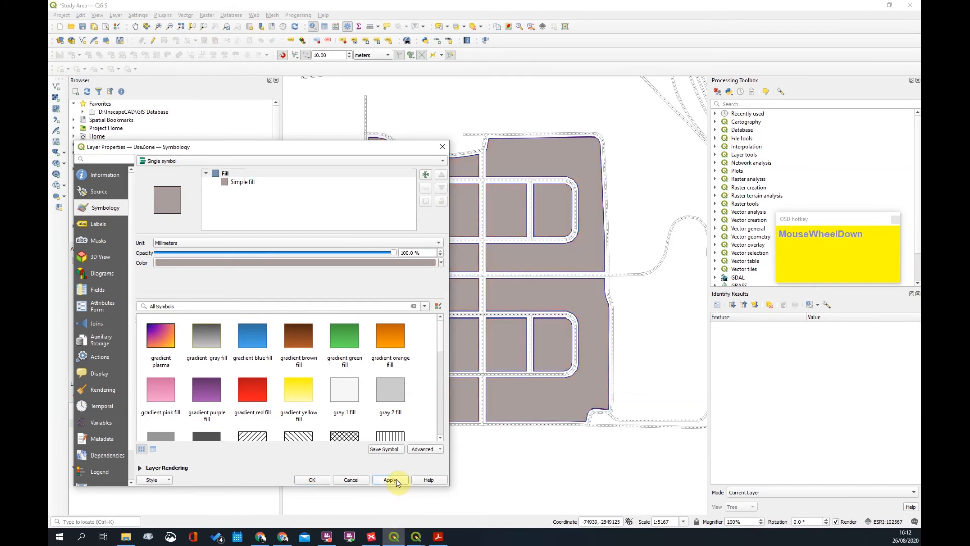
# Set the stroke width of the UseZone simple fill to 0.3 millimeters and accept the layer properties
pyautogui.click(236, 184)
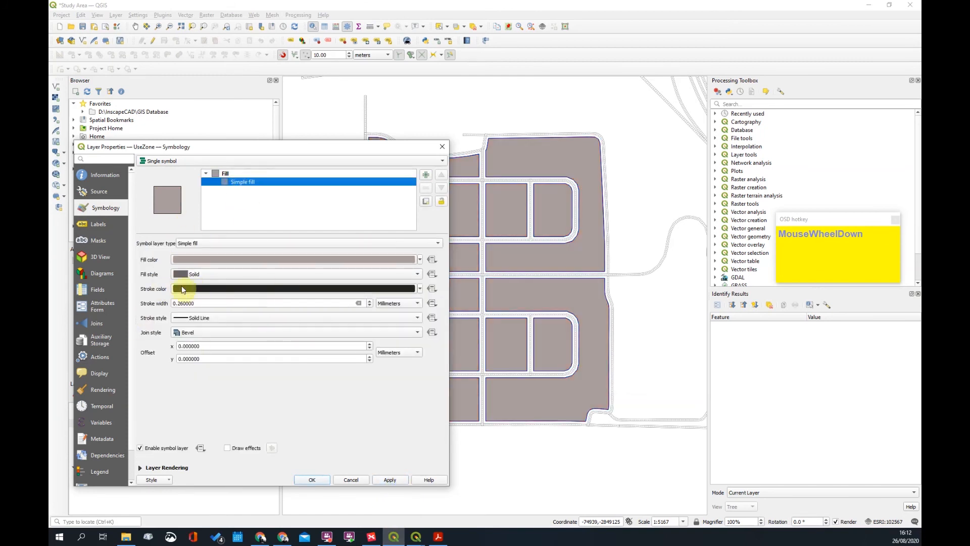
pyautogui.moveTo(195, 306); pyautogui.dragTo(171, 304)
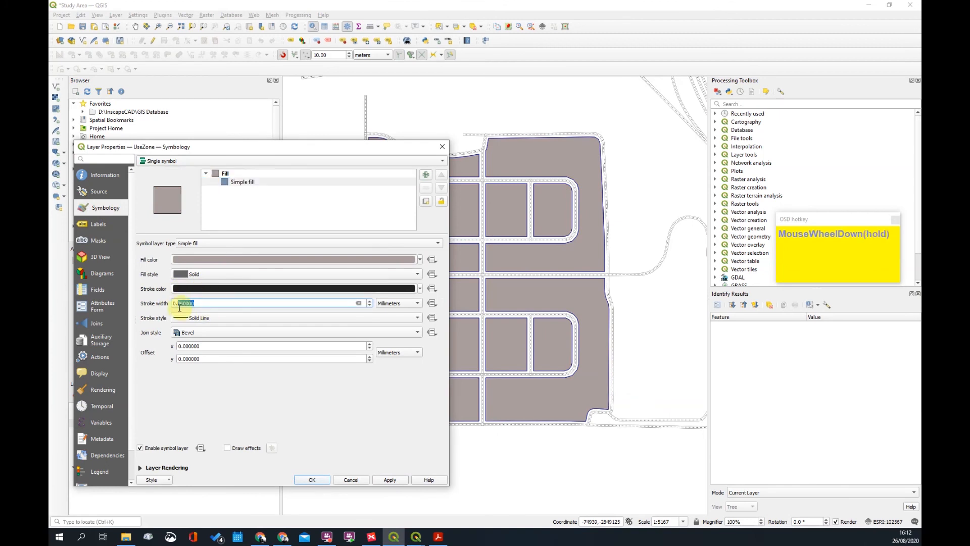
pyautogui.click(389, 480)
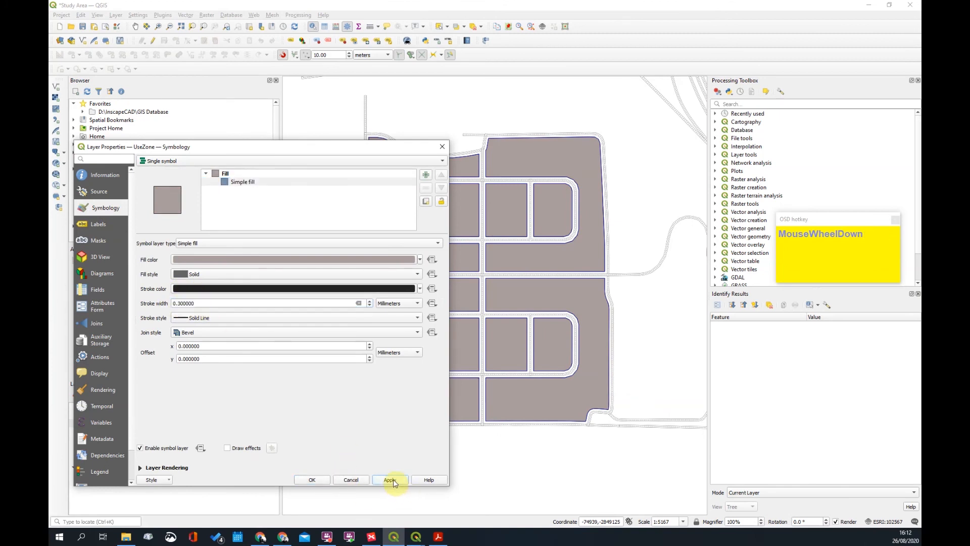
pyautogui.click(312, 480)
# Remove the temporary UnezoneOutlinetmp layer from the project
pyautogui.scroll(-5, 520, 262)
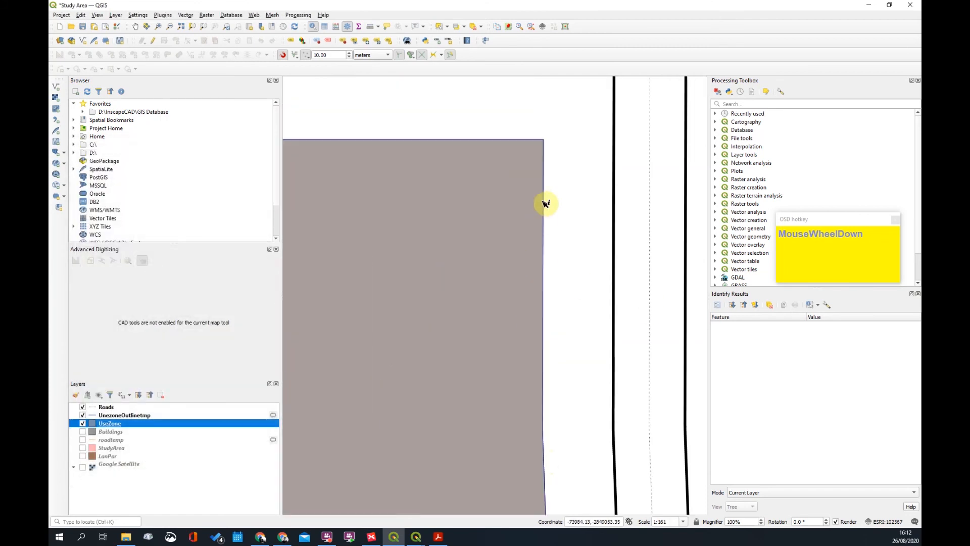
pyautogui.scroll(-5, 541, 219)
pyautogui.click(123, 417)
pyautogui.rightClick(124, 422)
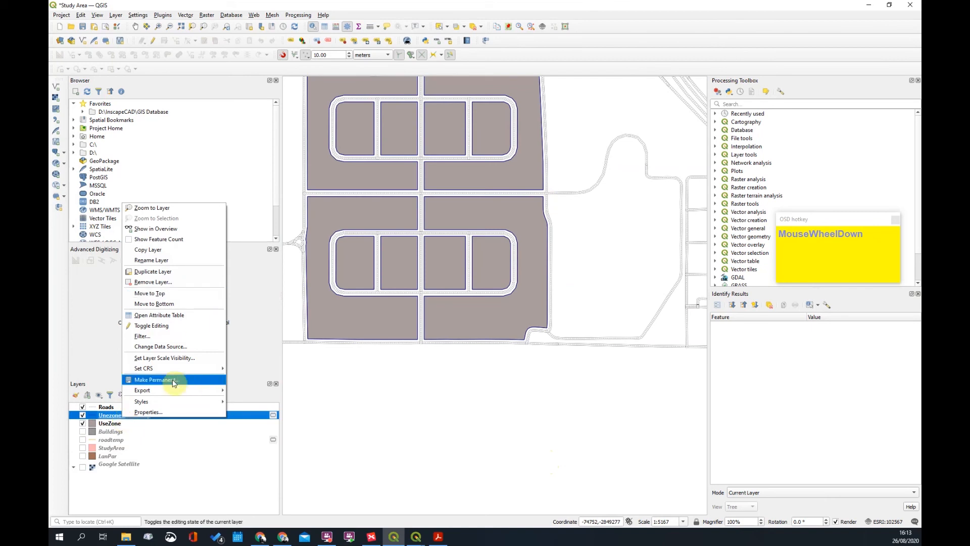
pyautogui.click(148, 283)
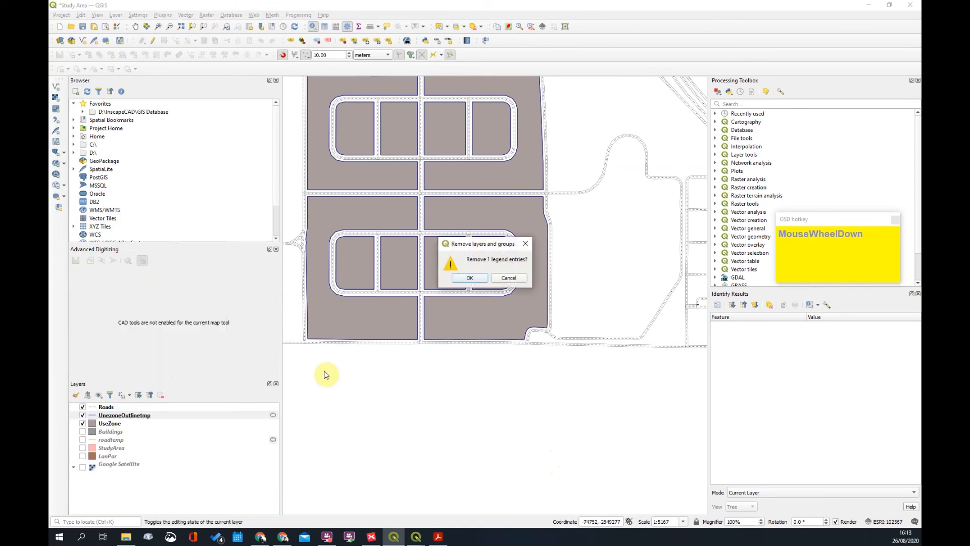
pyautogui.click(470, 281)
# Examine the restyled use zones and their outlines along the roads on the map
pyautogui.scroll(4, 464, 287)
pyautogui.scroll(-2, 475, 298)
pyautogui.scroll(-2, 484, 305)
pyautogui.scroll(-1, 551, 276)
pyautogui.scroll(2, 492, 174)
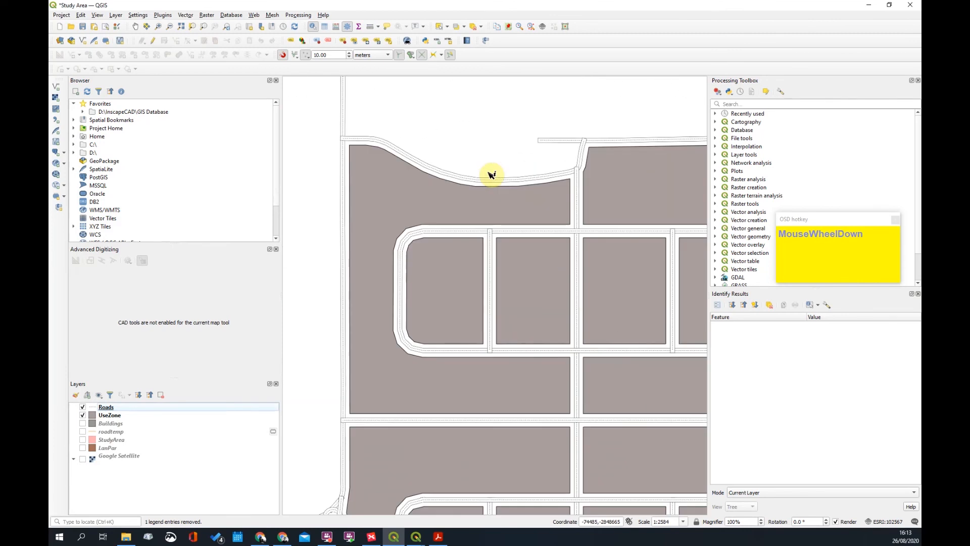
pyautogui.scroll(-2, 534, 193)
pyautogui.scroll(2, 526, 262)
pyautogui.scroll(-1, 525, 263)
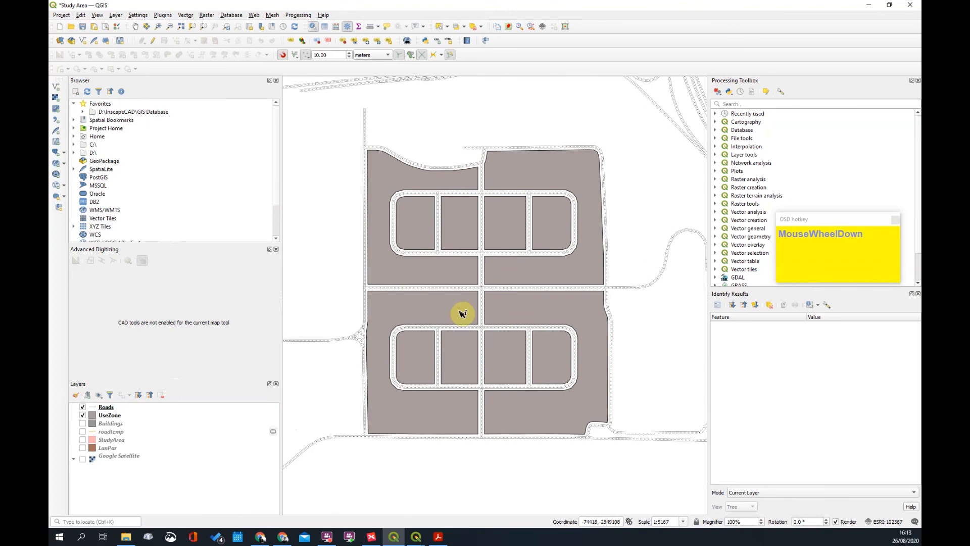
pyautogui.scroll(-1, 462, 313)
pyautogui.moveTo(505, 257)
pyautogui.mouseDown()
pyautogui.moveTo(486, 277)
pyautogui.moveTo(511, 245)
pyautogui.mouseUp()
pyautogui.scroll(3, 434, 286)
pyautogui.scroll(-2, 413, 281)
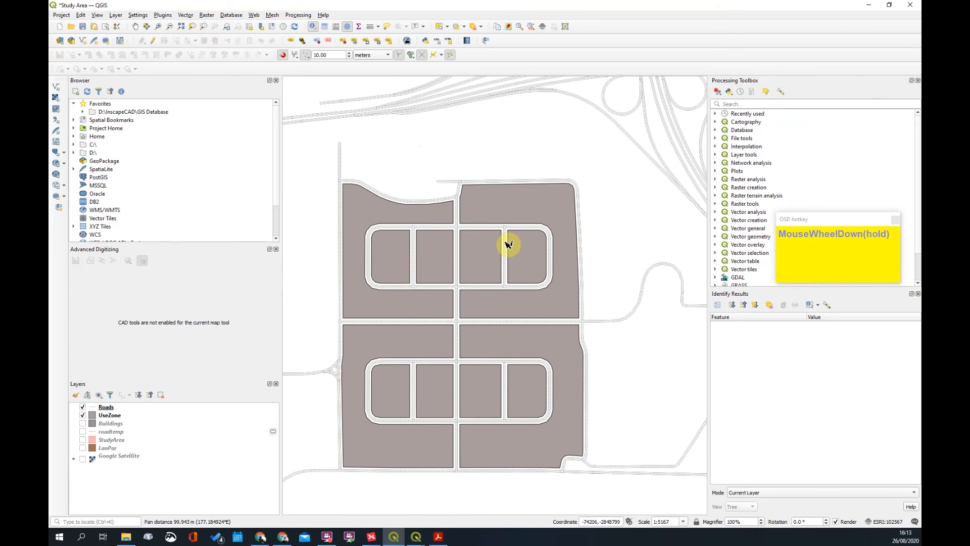
# Switch the UseZone layer's symbology from Single symbol to Rule-based
pyautogui.click(115, 416)
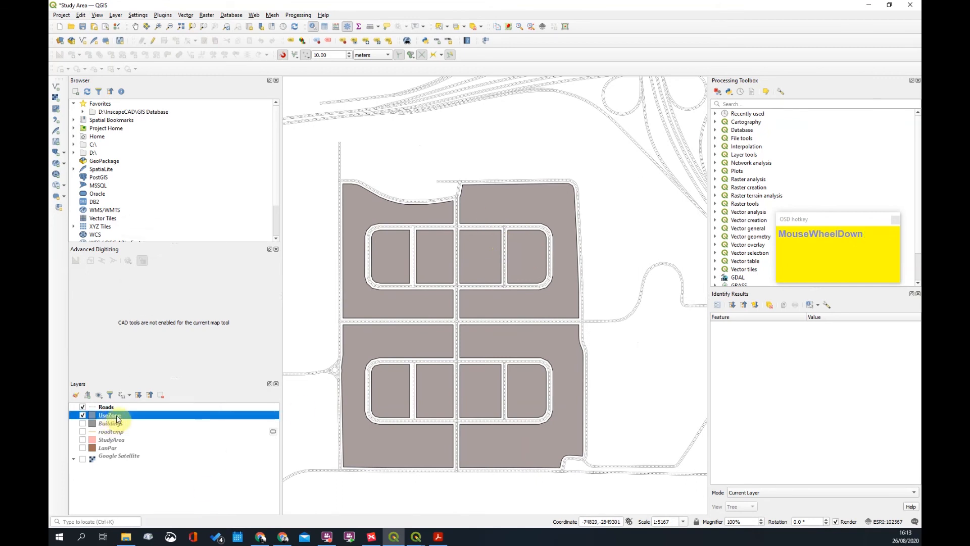
pyautogui.rightClick(116, 419)
pyautogui.rightClick(109, 418)
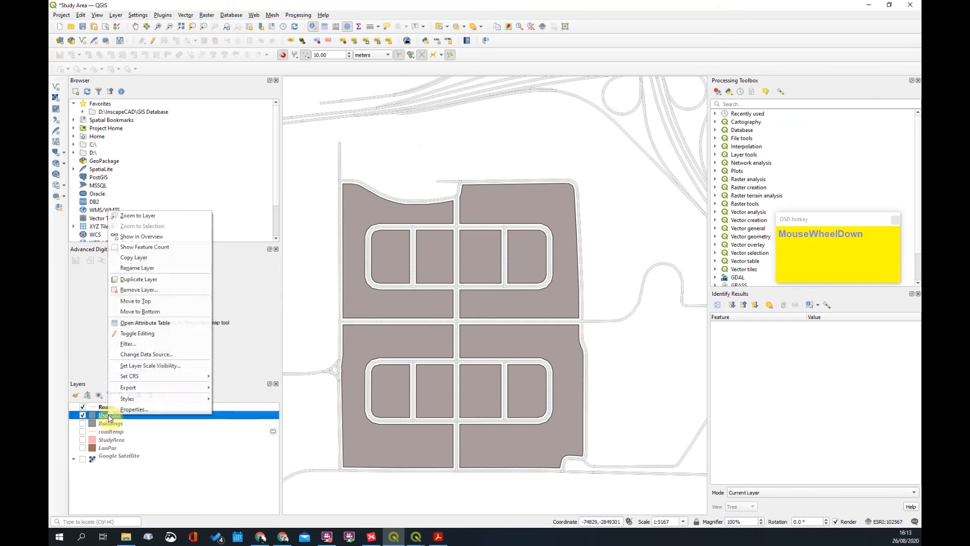
pyautogui.click(145, 412)
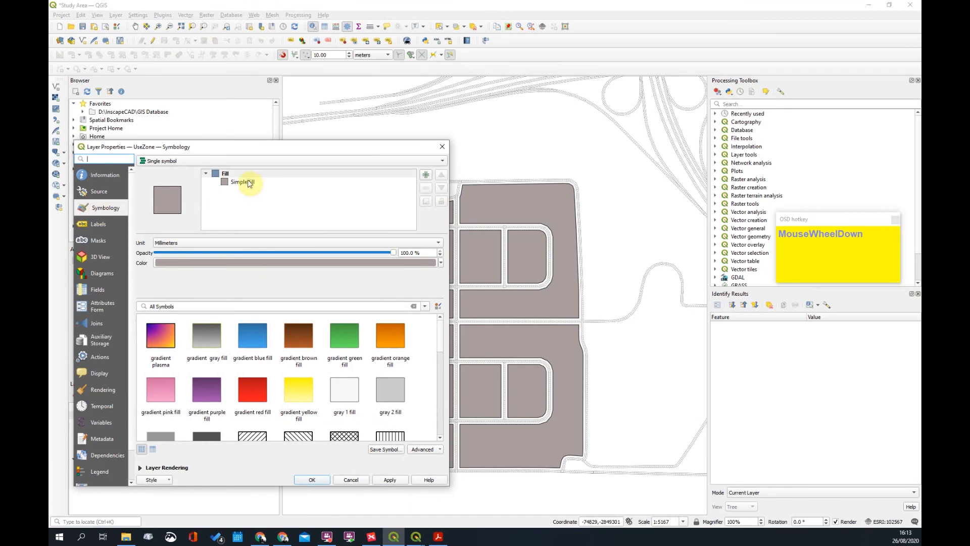
pyautogui.click(204, 162)
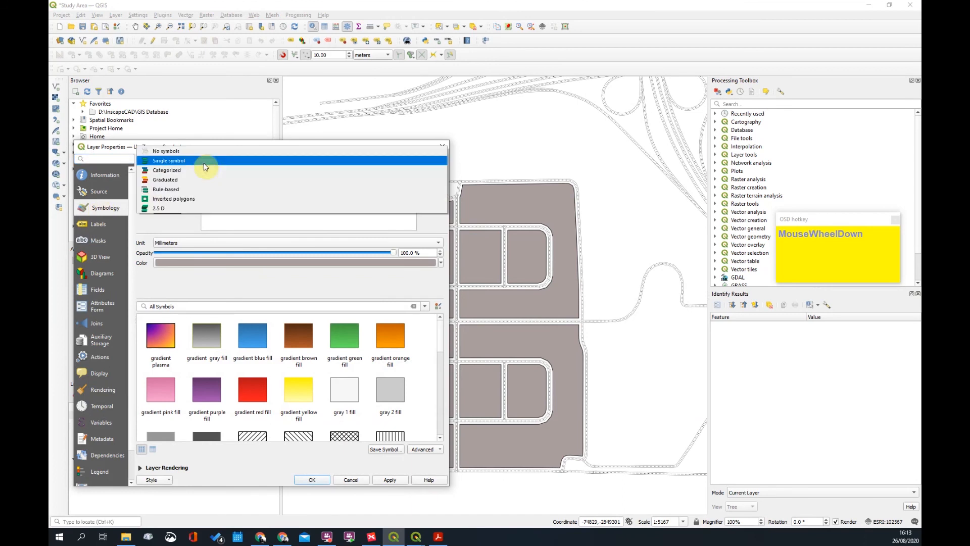
pyautogui.click(174, 190)
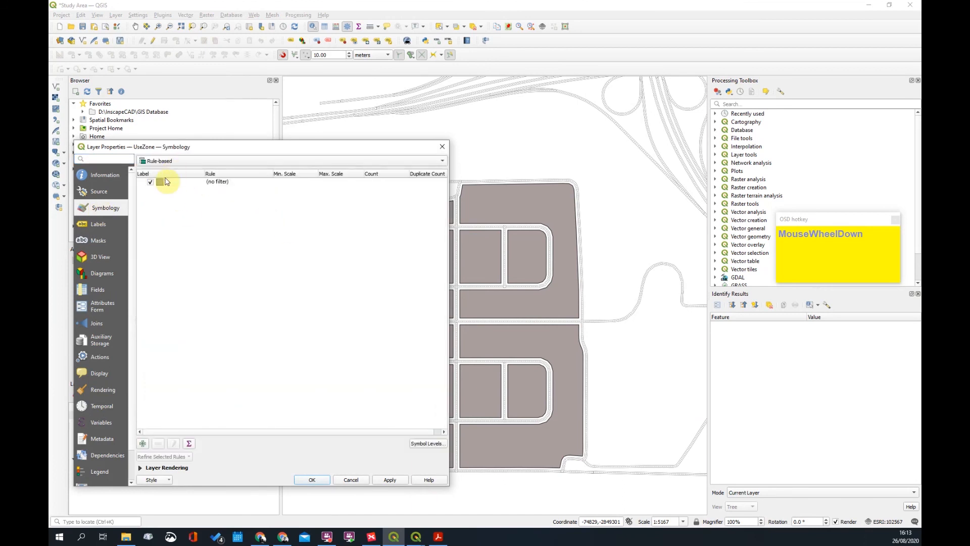
# Open the unfiltered rule of the UseZone layer for editing and label it Residential 1
pyautogui.click(188, 186)
pyautogui.doubleClick(219, 184)
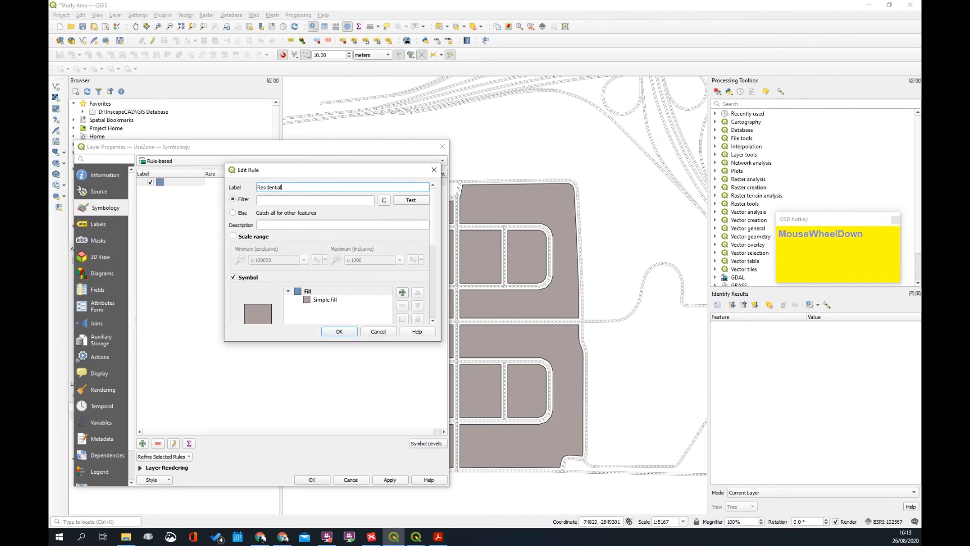
pyautogui.write('1')
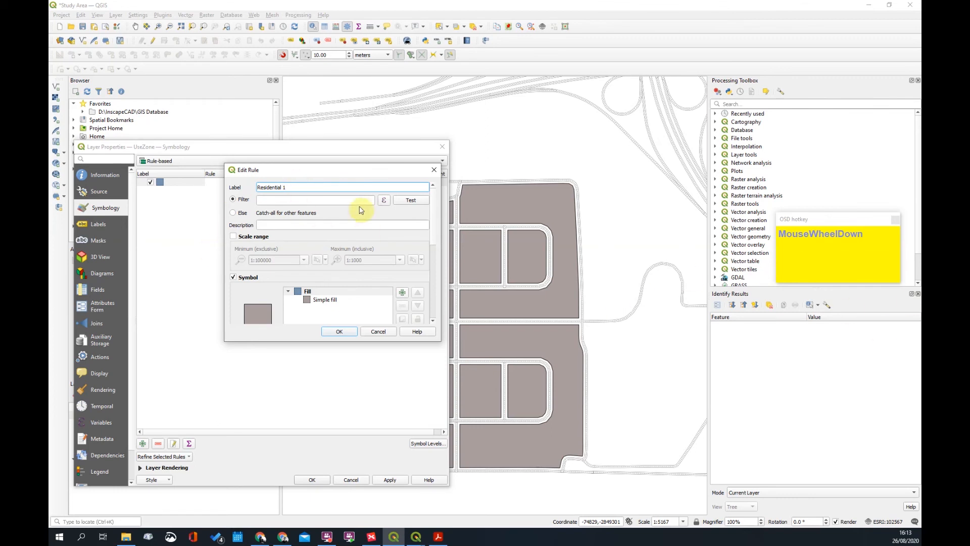
# Build the filter expression "Use" = 'Residential 1' for the Residential 1 rule and accept it
pyautogui.click(384, 201)
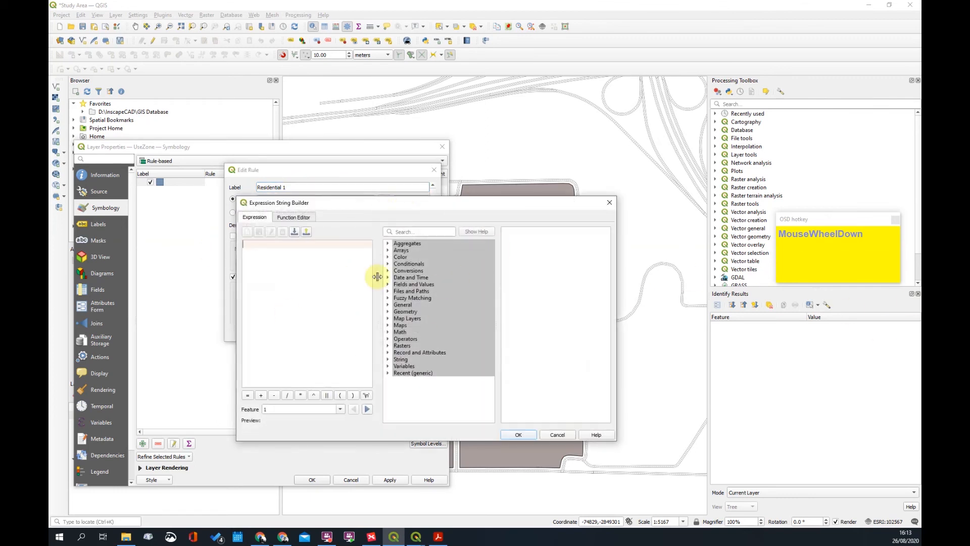
pyautogui.click(412, 286)
pyautogui.doubleClick(409, 285)
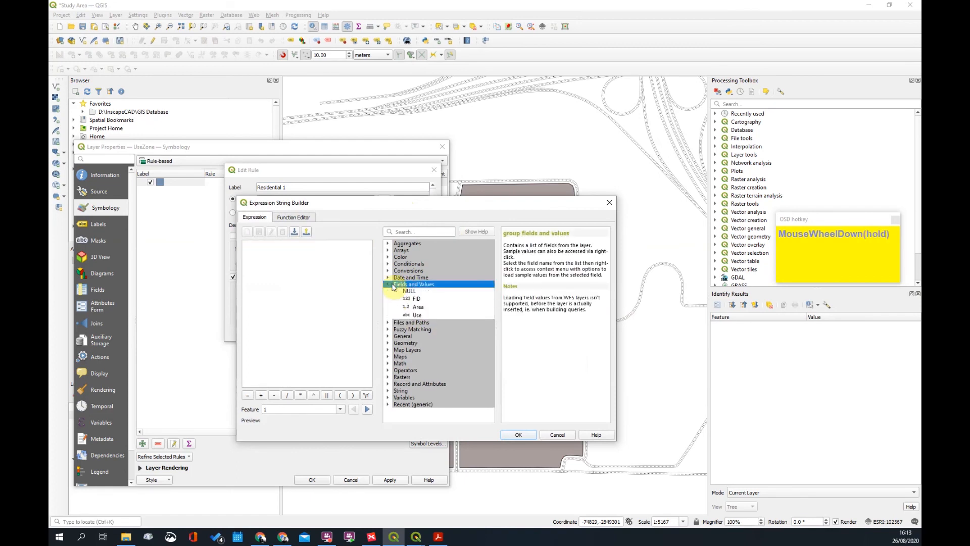
pyautogui.doubleClick(417, 316)
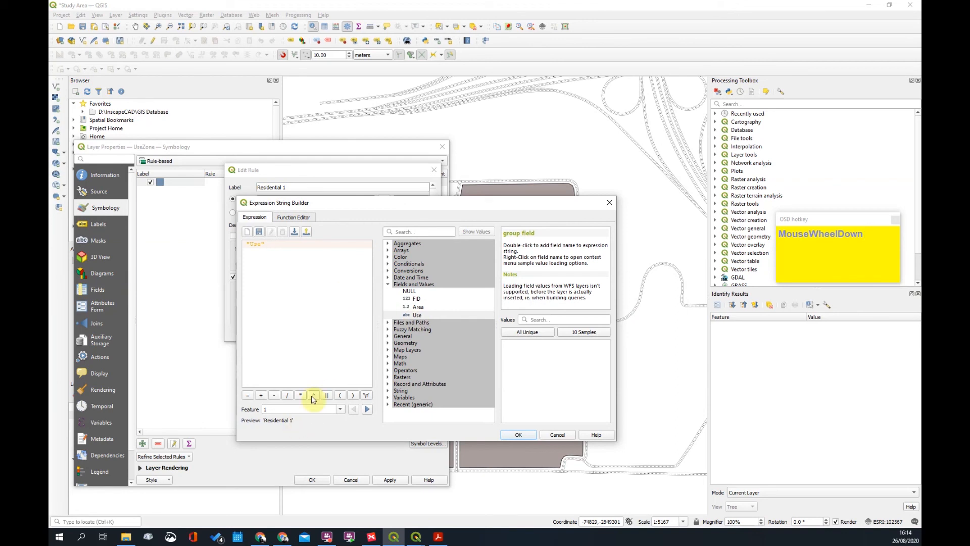
pyautogui.click(248, 395)
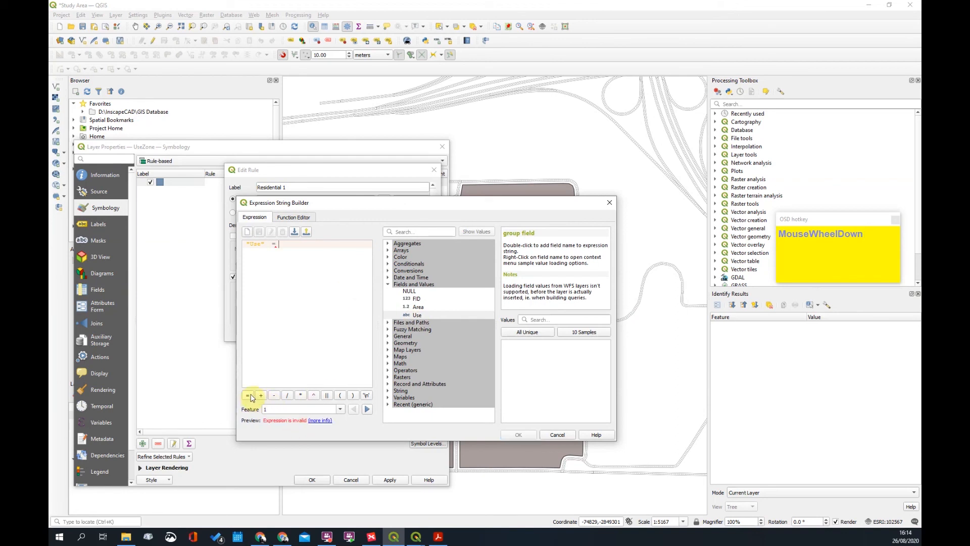
pyautogui.click(537, 333)
pyautogui.doubleClick(525, 357)
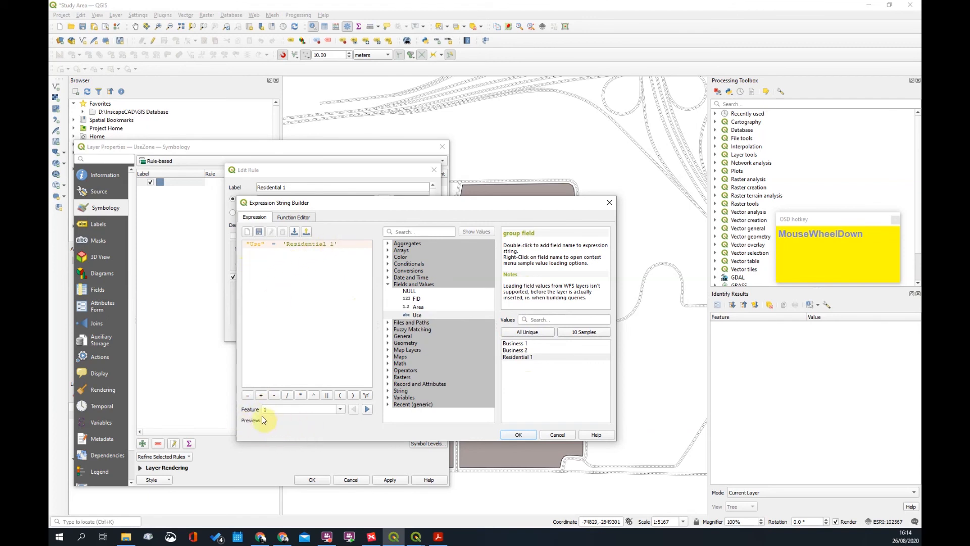
pyautogui.click(518, 434)
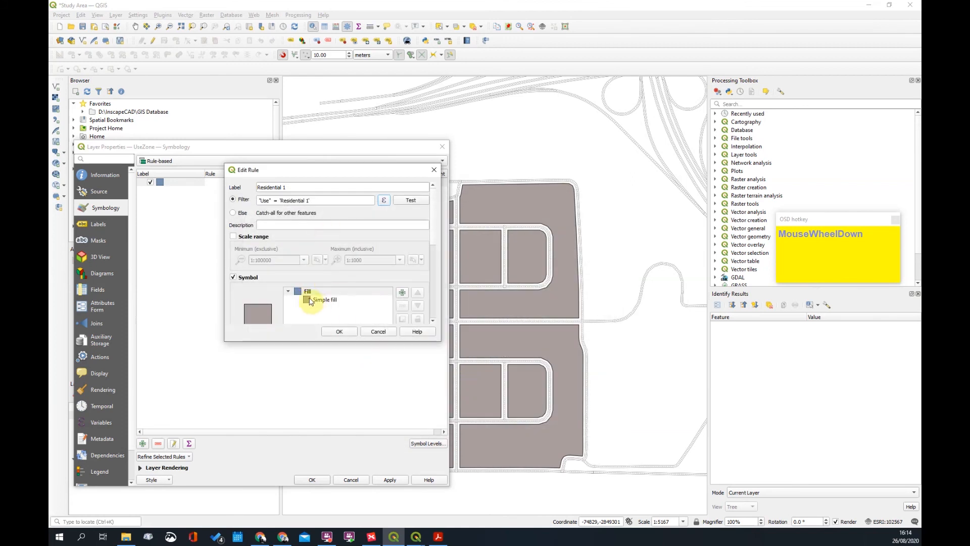
# Set the simple fill color of the Residential 1 rule to light yellow #fbffa9
pyautogui.click(309, 301)
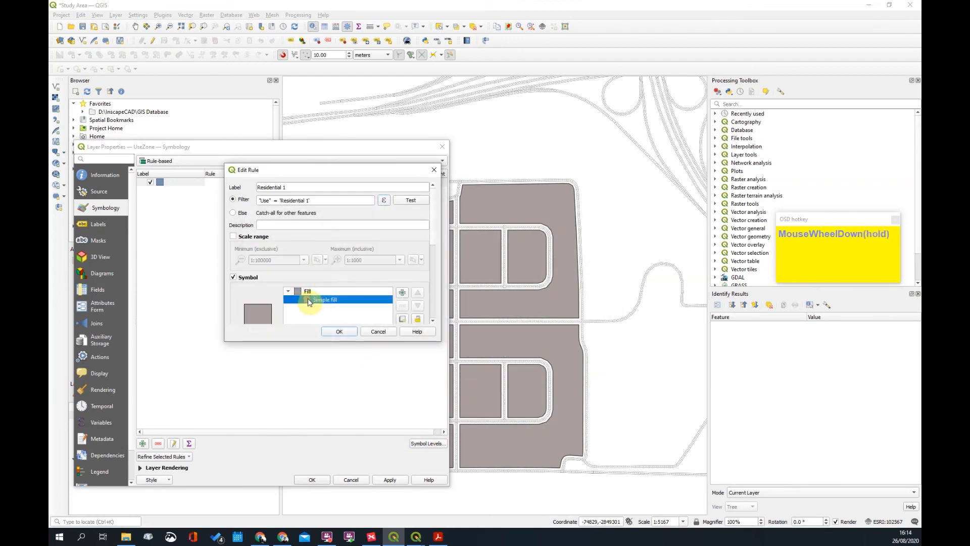
pyautogui.scroll(-2, 326, 260)
pyautogui.scroll(-1, 325, 257)
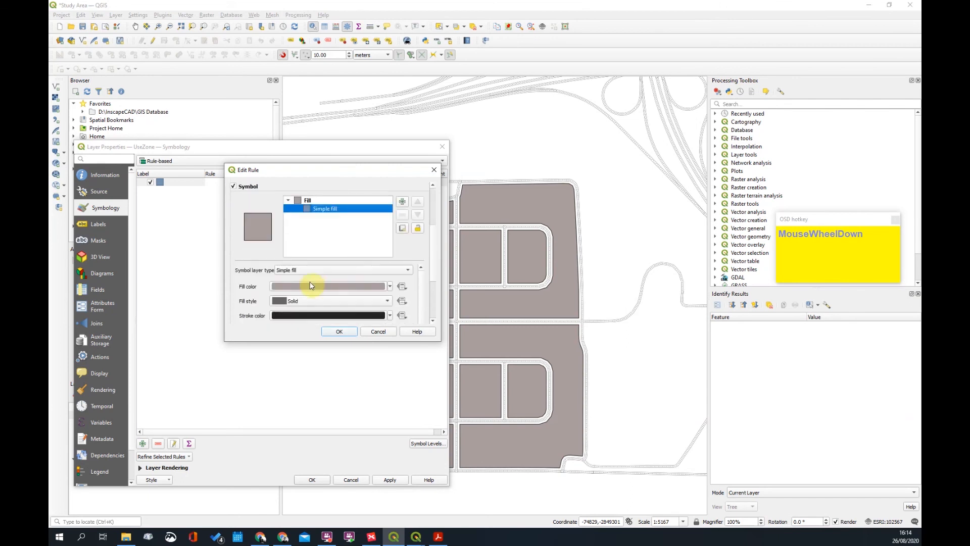
pyautogui.click(313, 285)
pyautogui.moveTo(411, 283); pyautogui.dragTo(437, 302)
pyautogui.click(447, 239)
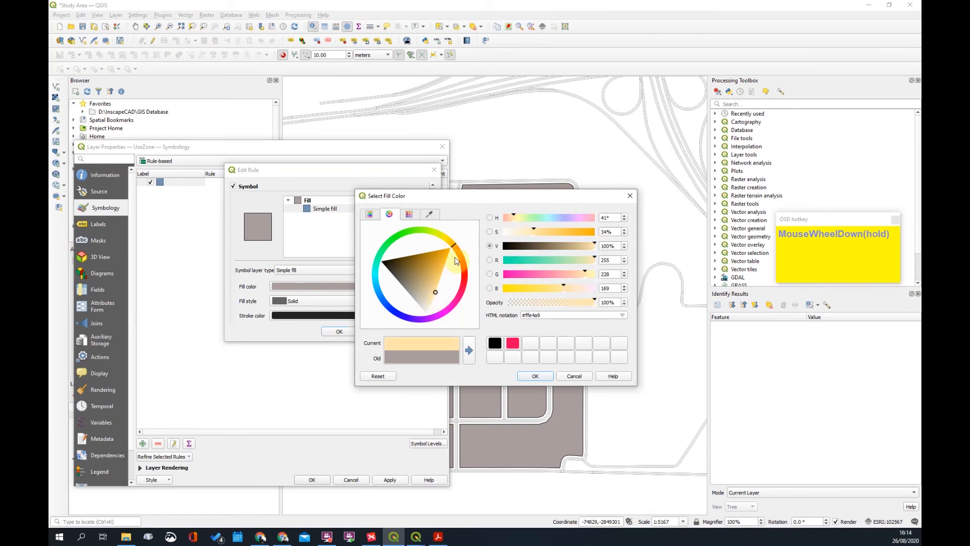
pyautogui.moveTo(454, 246); pyautogui.dragTo(440, 234)
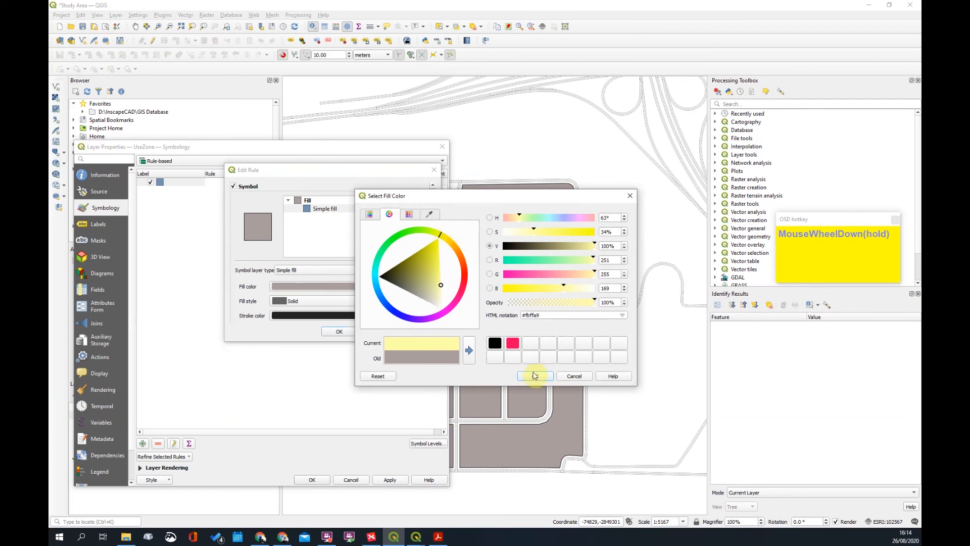
pyautogui.click(532, 374)
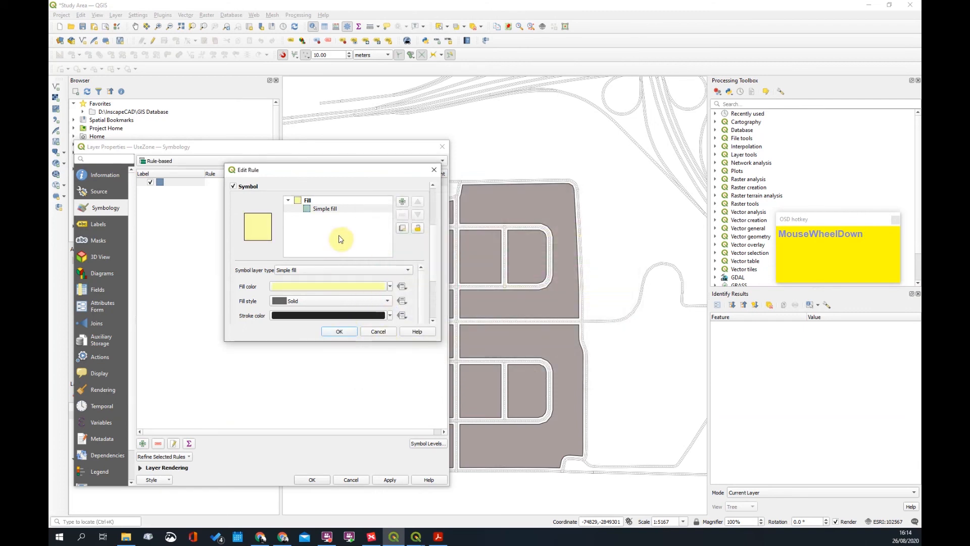
# Accept the Residential 1 rule with a Solid fill style and apply it to the UseZone layer
pyautogui.click(303, 302)
pyautogui.click(298, 305)
pyautogui.click(354, 302)
pyautogui.click(364, 303)
pyautogui.scroll(-1, 355, 306)
pyautogui.scroll(-3, 434, 276)
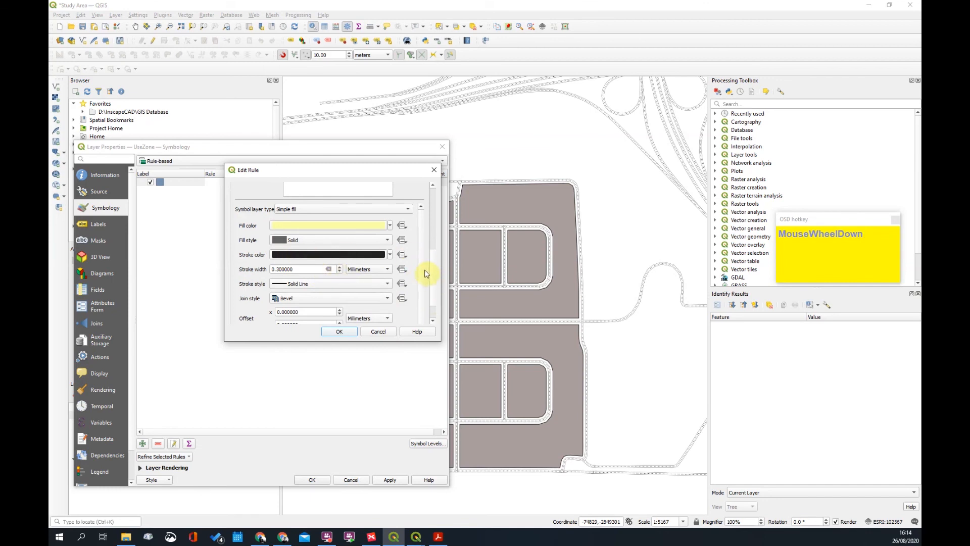
pyautogui.click(340, 331)
pyautogui.click(390, 480)
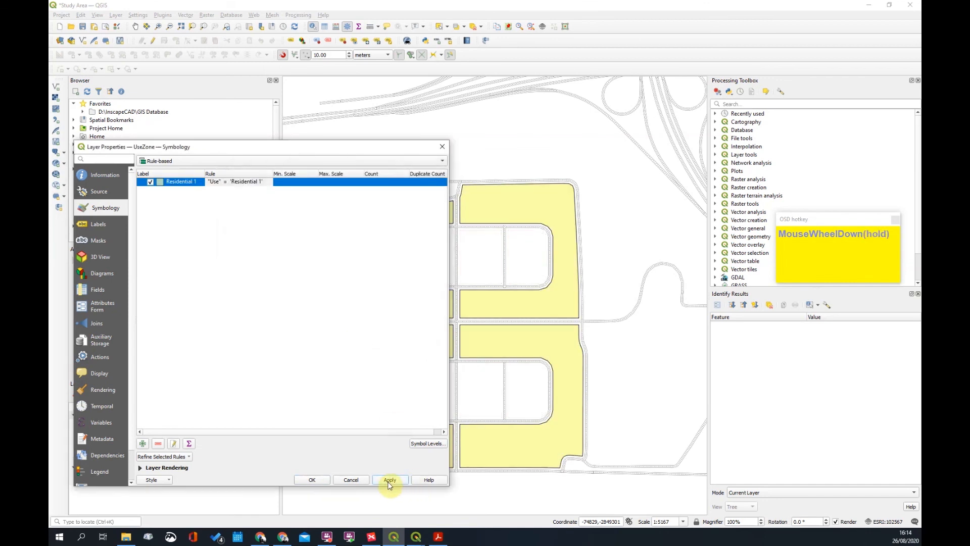
# Add a second rule labelled Business 1 with the filter expression "Use" = 'Business 1'
pyautogui.moveTo(394, 143); pyautogui.dragTo(469, 149)
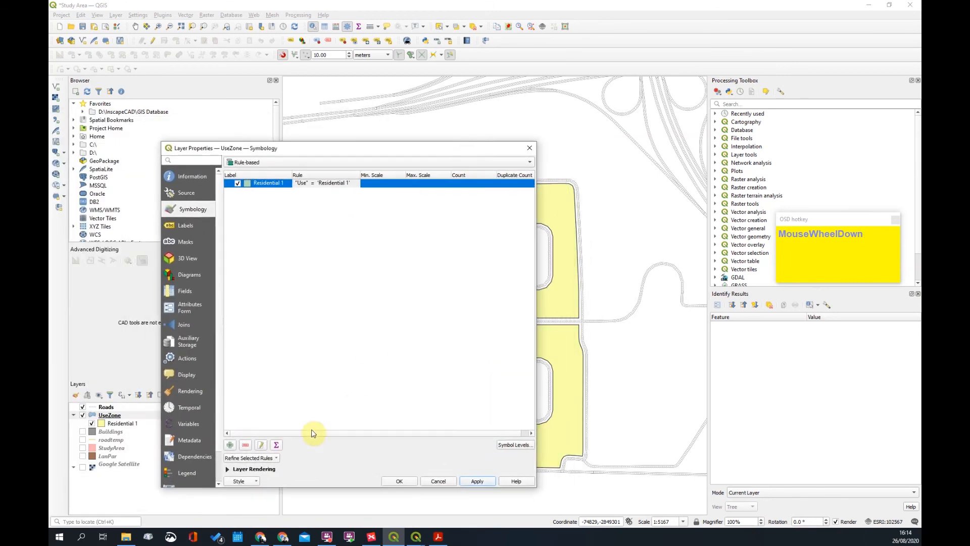
pyautogui.click(229, 445)
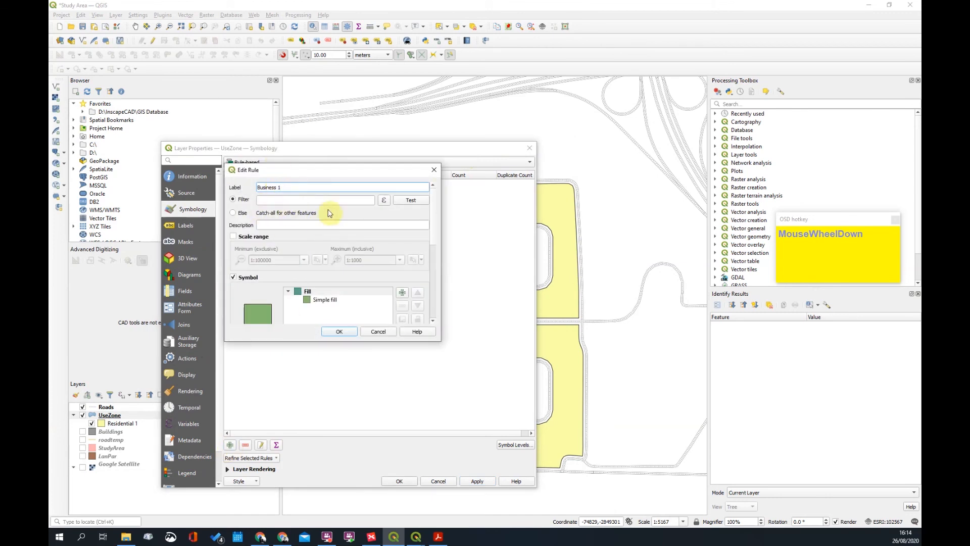
pyautogui.click(382, 201)
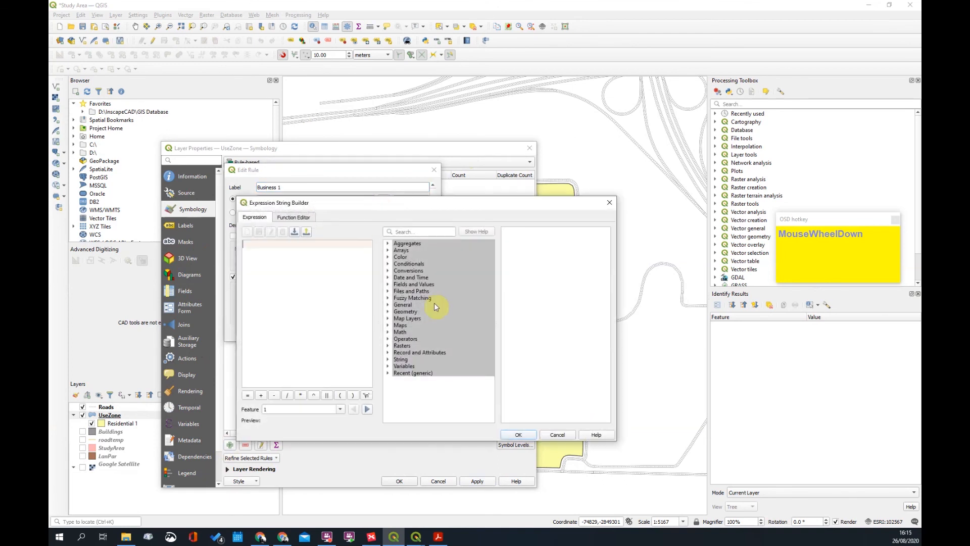
pyautogui.doubleClick(402, 291)
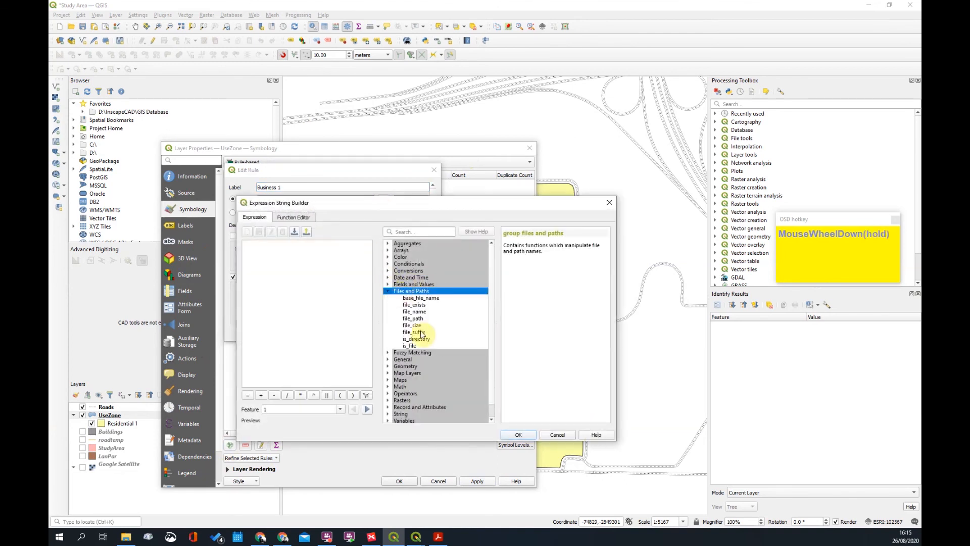
pyautogui.click(388, 285)
pyautogui.doubleClick(416, 314)
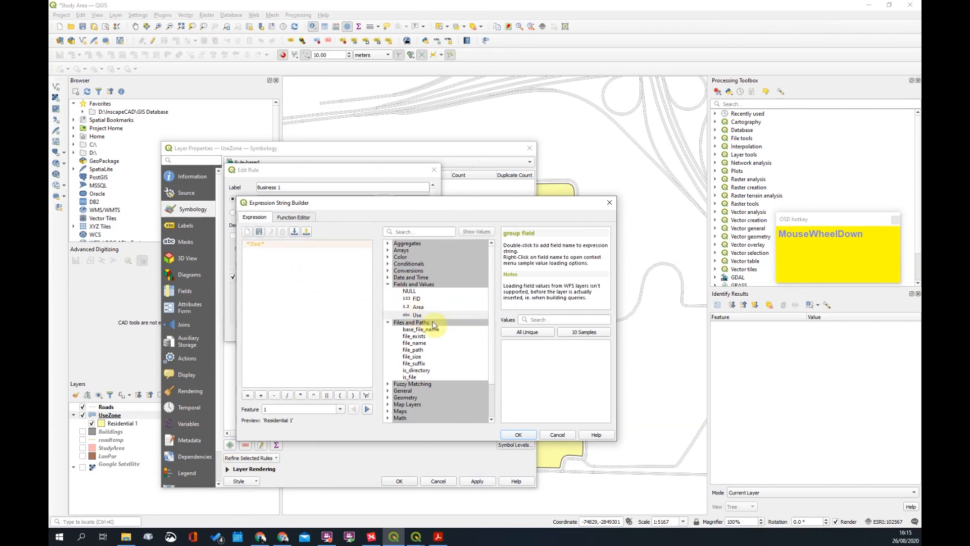
pyautogui.click(250, 397)
pyautogui.click(536, 333)
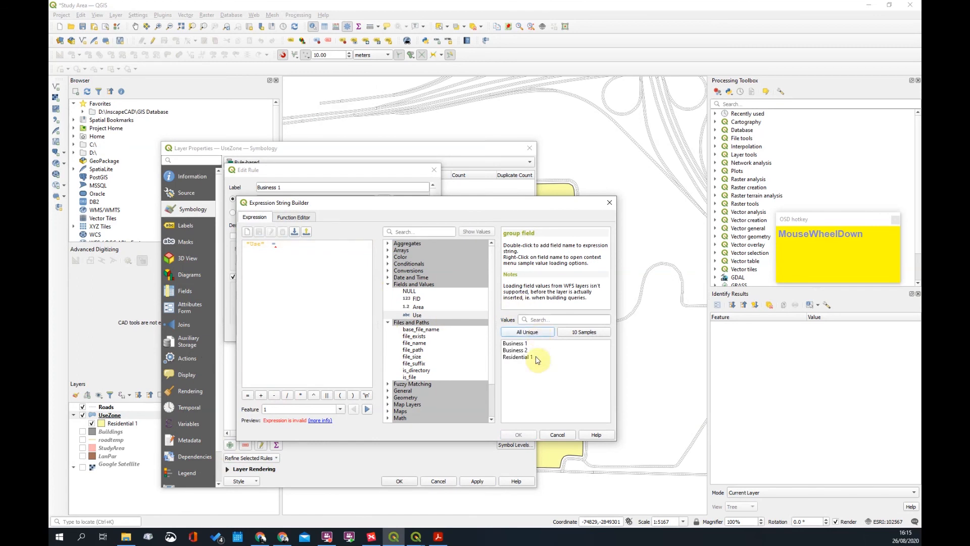
pyautogui.doubleClick(519, 344)
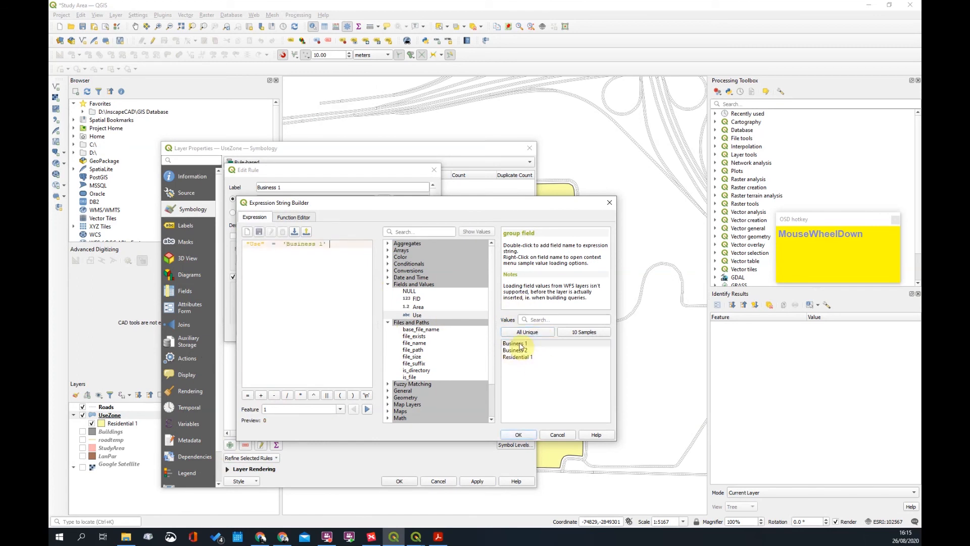
pyautogui.click(519, 435)
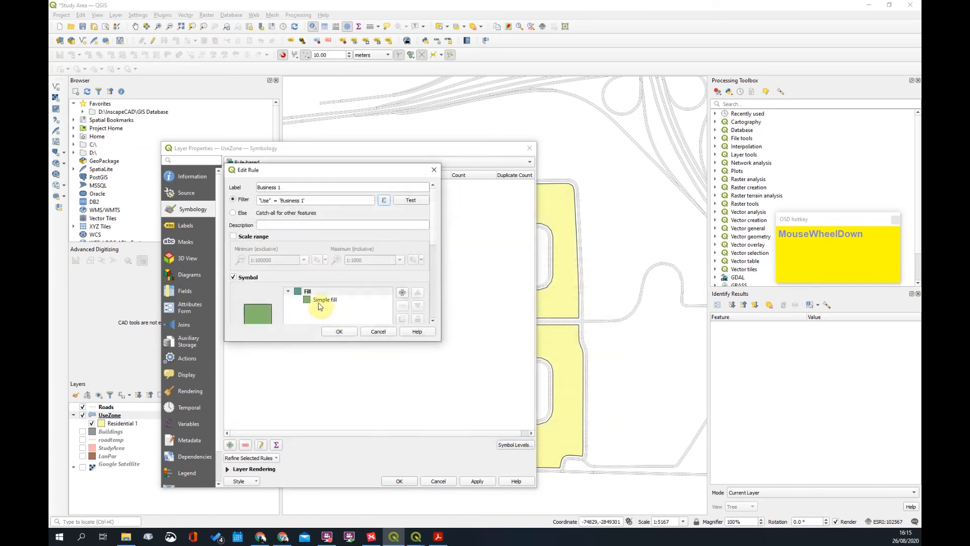
# Set the Business 1 rule's simple fill color to light green #b7e6a1 and apply the rule to the layer
pyautogui.click(319, 301)
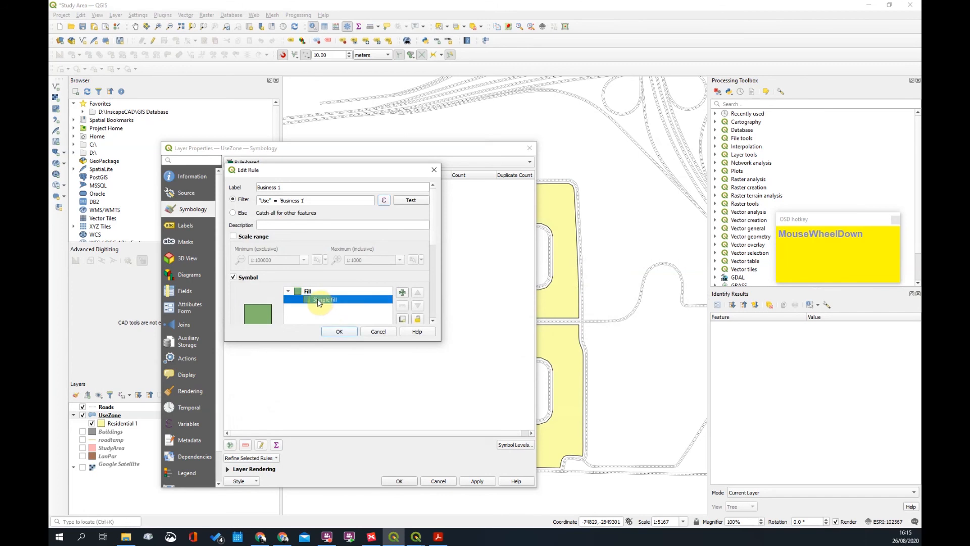
pyautogui.scroll(-5, 432, 317)
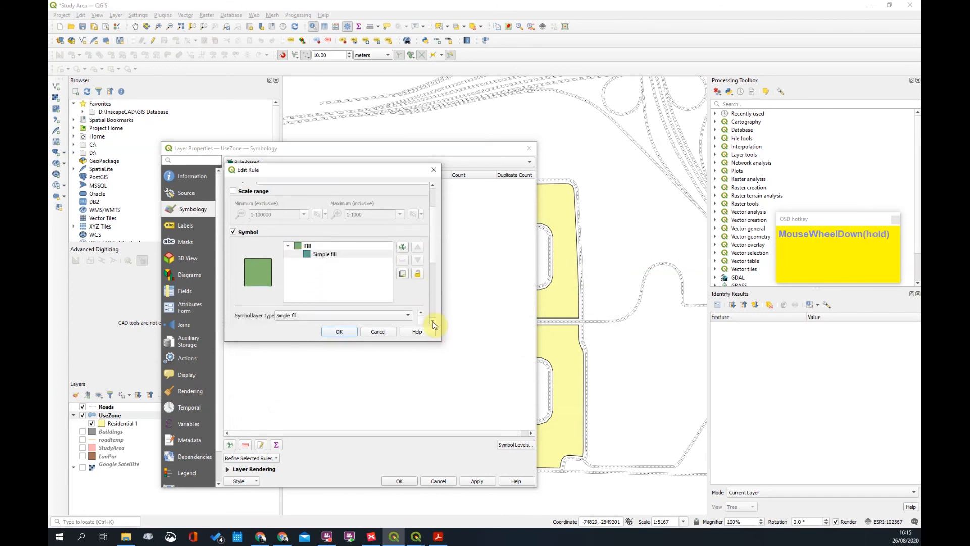
pyautogui.click(362, 295)
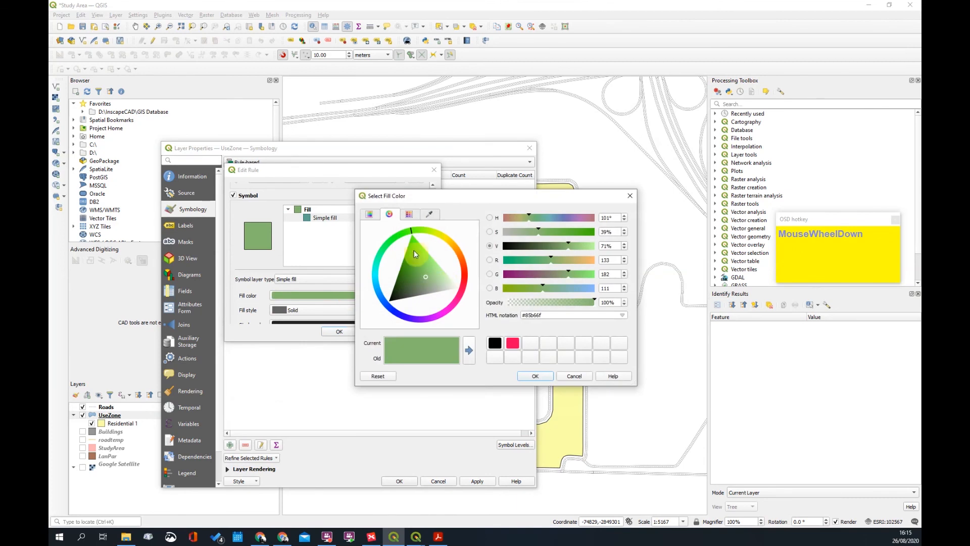
pyautogui.moveTo(427, 278); pyautogui.dragTo(438, 274)
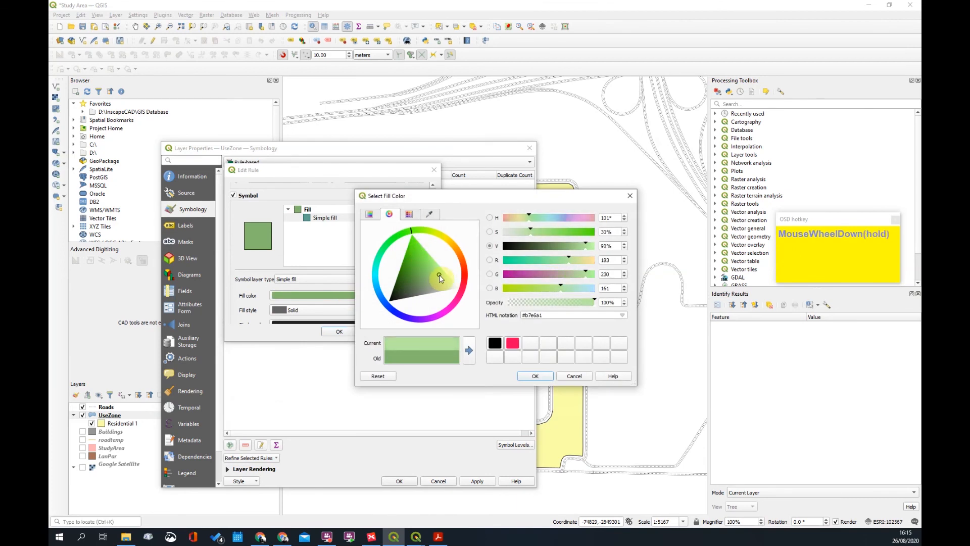
pyautogui.click(536, 375)
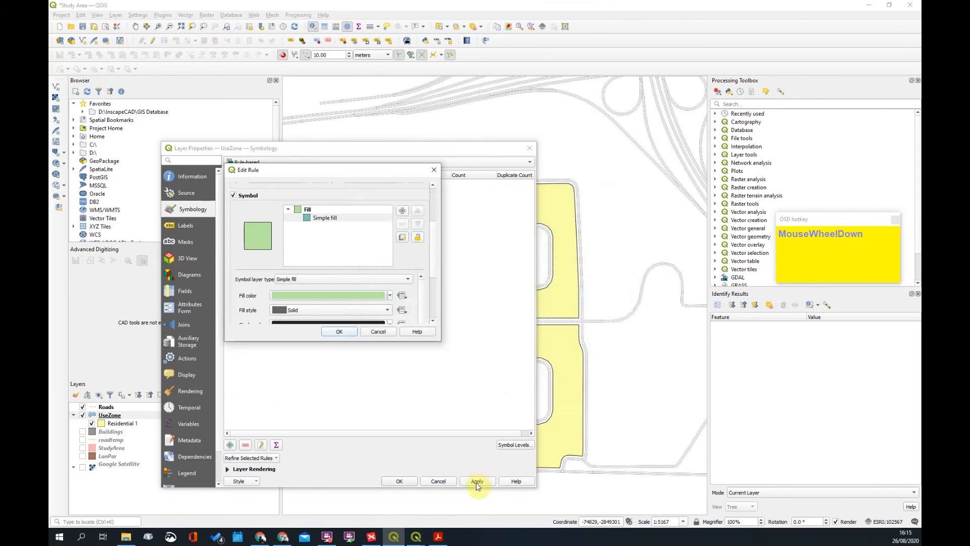
pyautogui.click(339, 331)
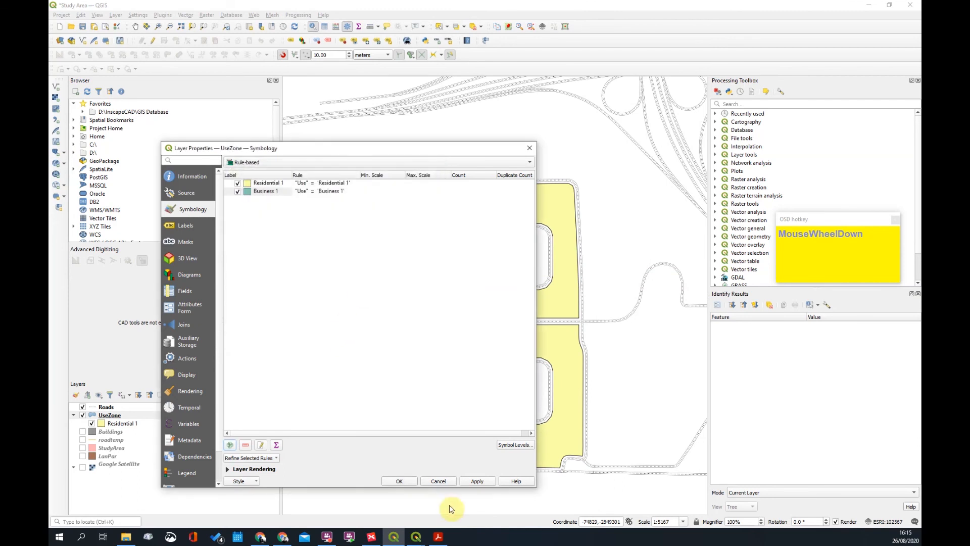
pyautogui.click(477, 480)
# Add a third symbology rule to the UseZone layer and label it Business 2
pyautogui.moveTo(438, 154); pyautogui.dragTo(458, 107)
pyautogui.click(251, 399)
pyautogui.click(310, 184)
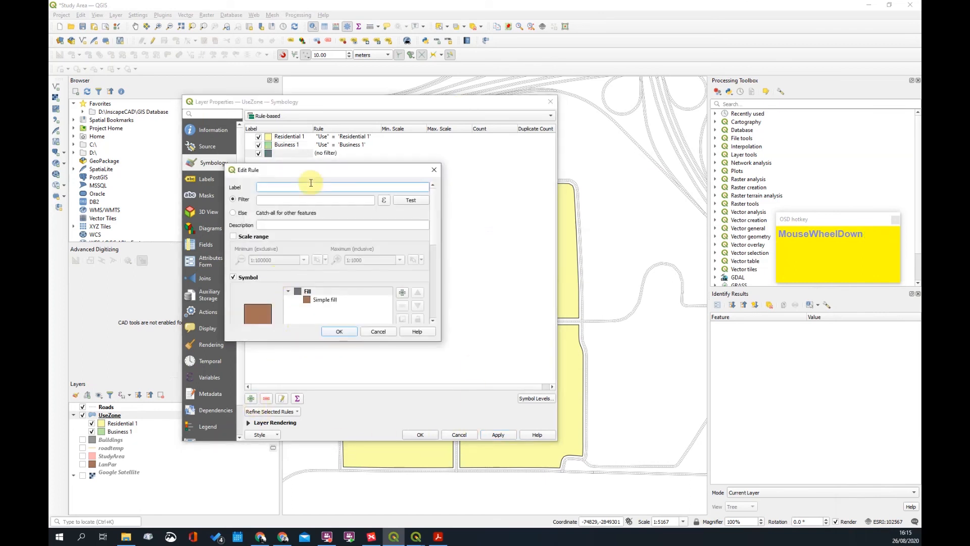
pyautogui.write('Business 2')
# Give the Business 2 rule the filter expression "Use" = 'Business 2', picking the field and value in the expression builder
pyautogui.click(286, 199)
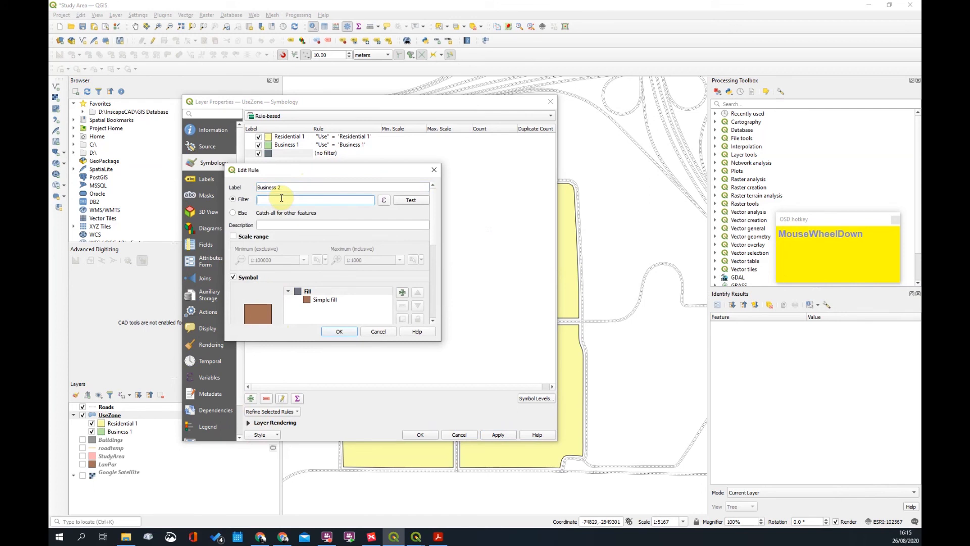
pyautogui.click(384, 200)
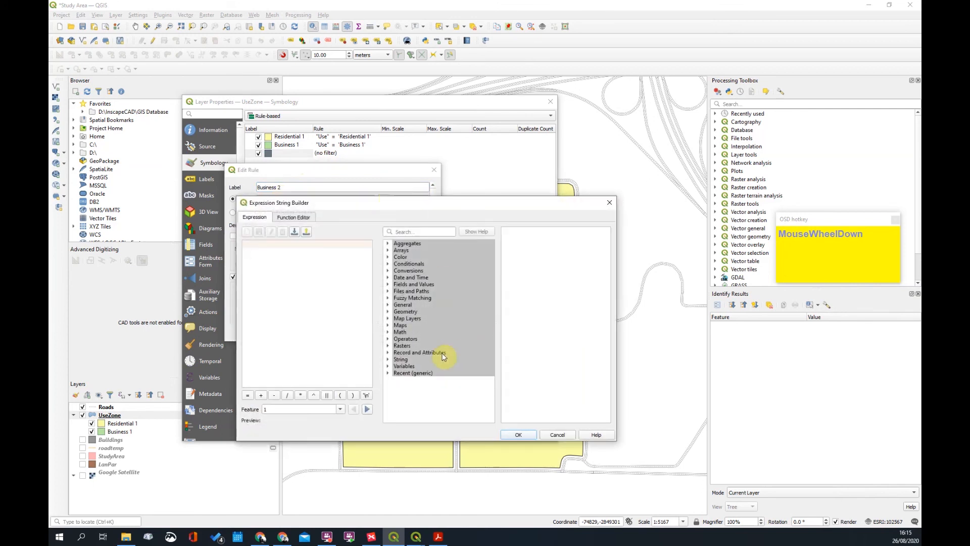
pyautogui.doubleClick(392, 291)
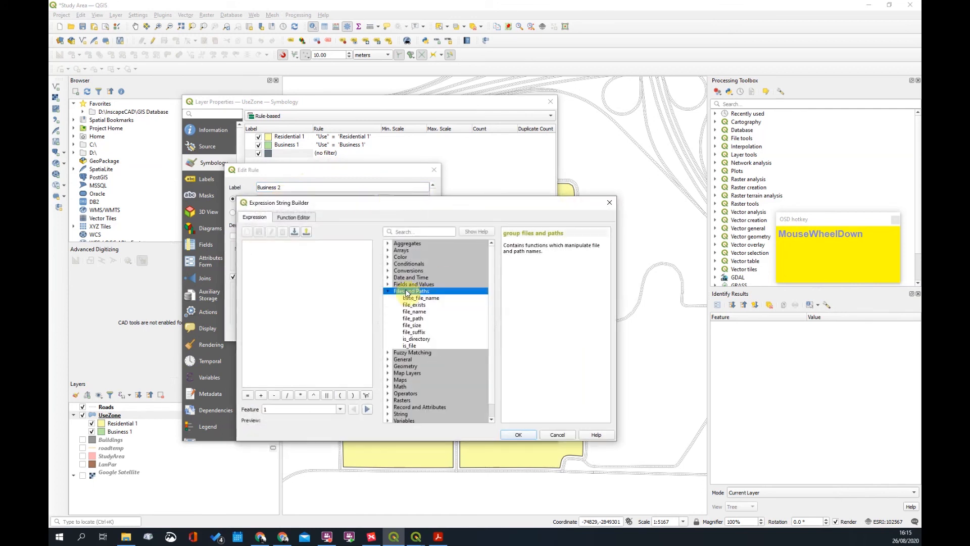
pyautogui.doubleClick(393, 284)
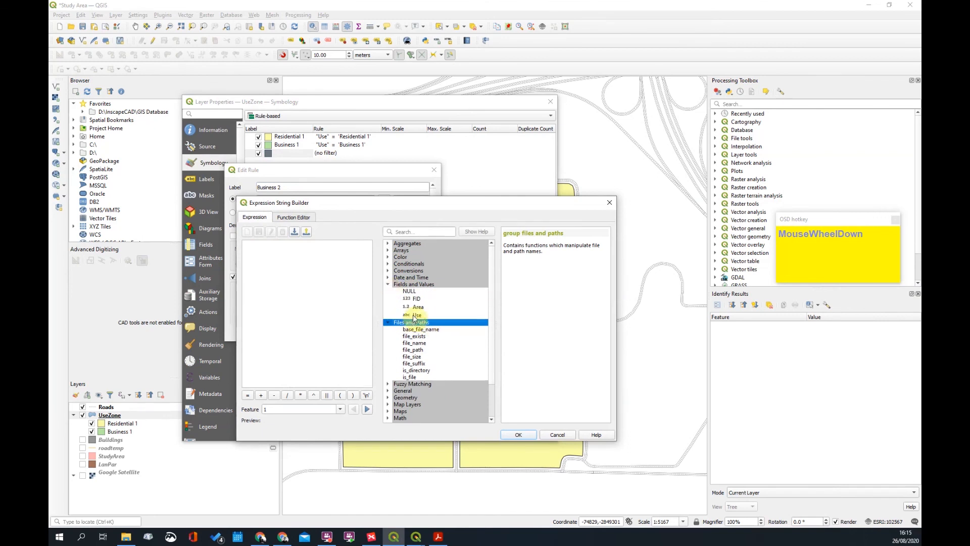
pyautogui.doubleClick(416, 315)
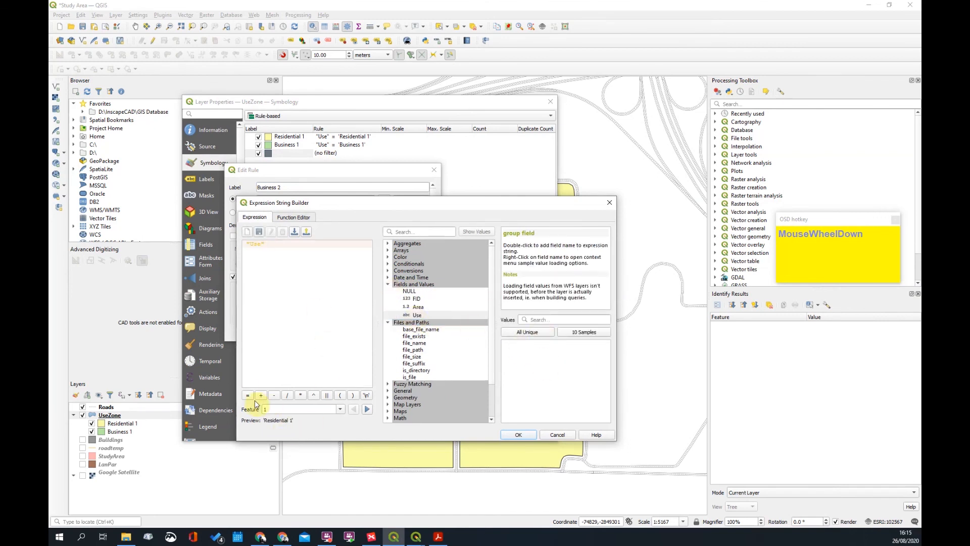
pyautogui.click(247, 395)
pyautogui.write("'")
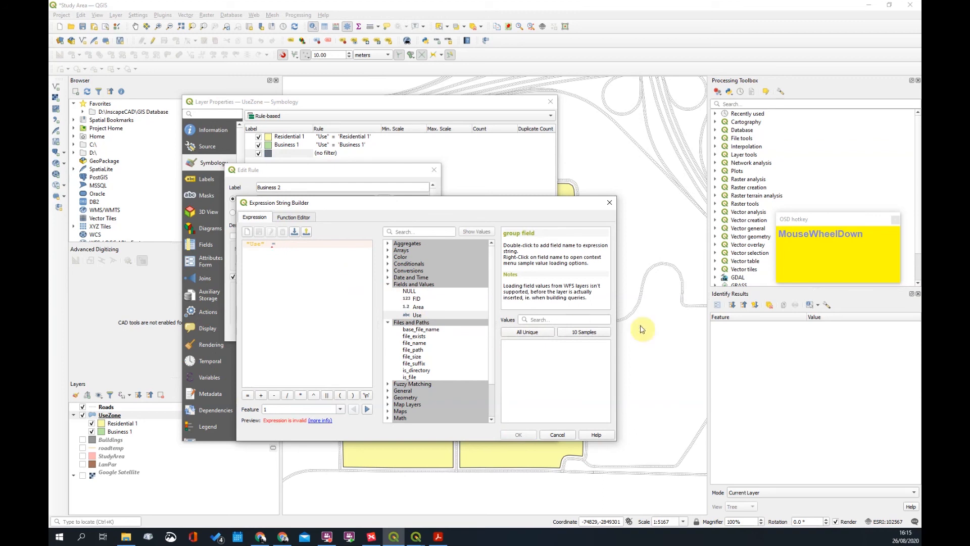
pyautogui.click(535, 332)
pyautogui.doubleClick(520, 350)
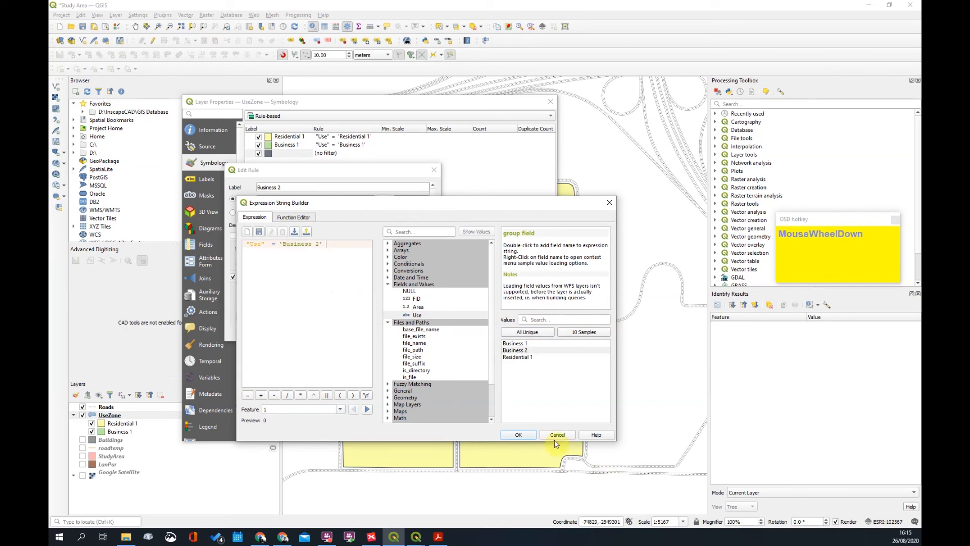
pyautogui.click(518, 435)
# Set the simple fill color of the Business 2 rule's symbol to light pink #ffbfc6
pyautogui.click(323, 300)
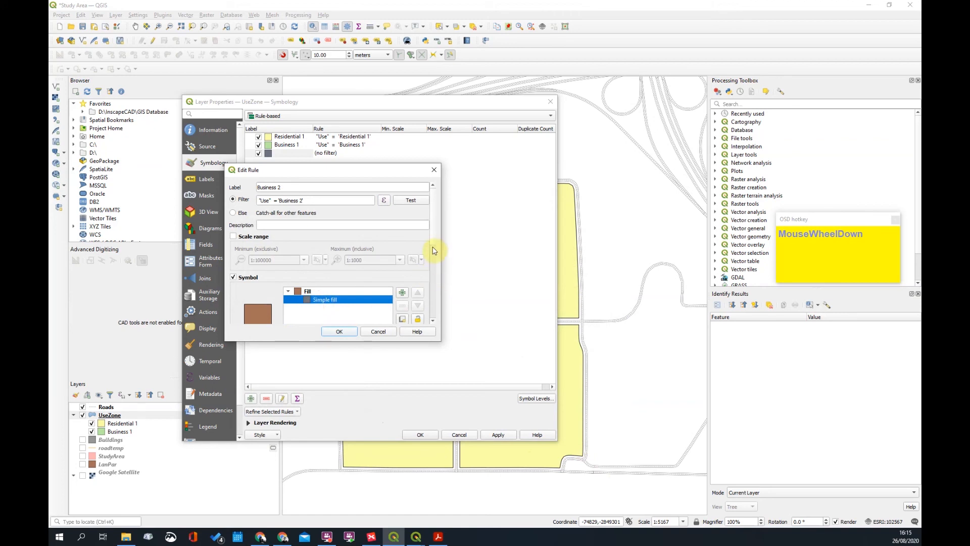
pyautogui.scroll(-5, 433, 253)
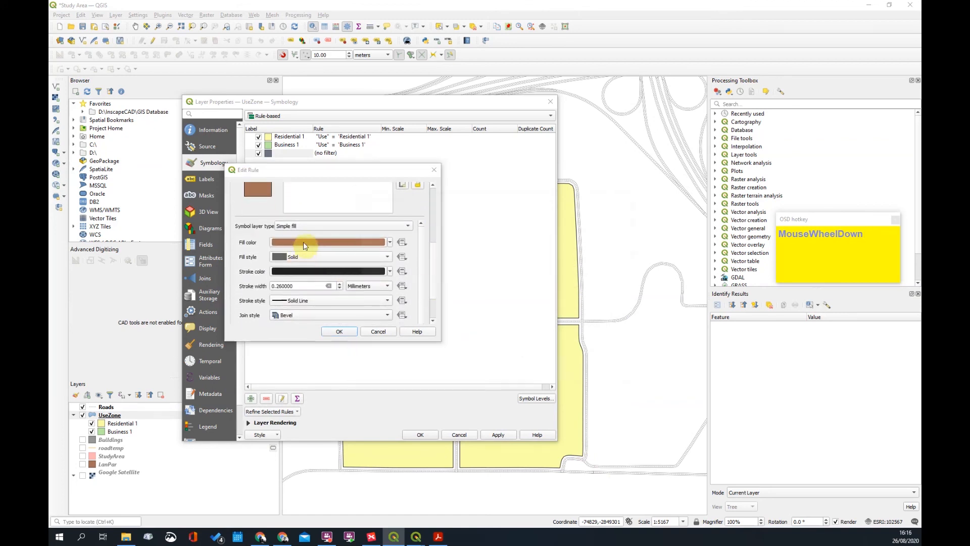
pyautogui.click(305, 243)
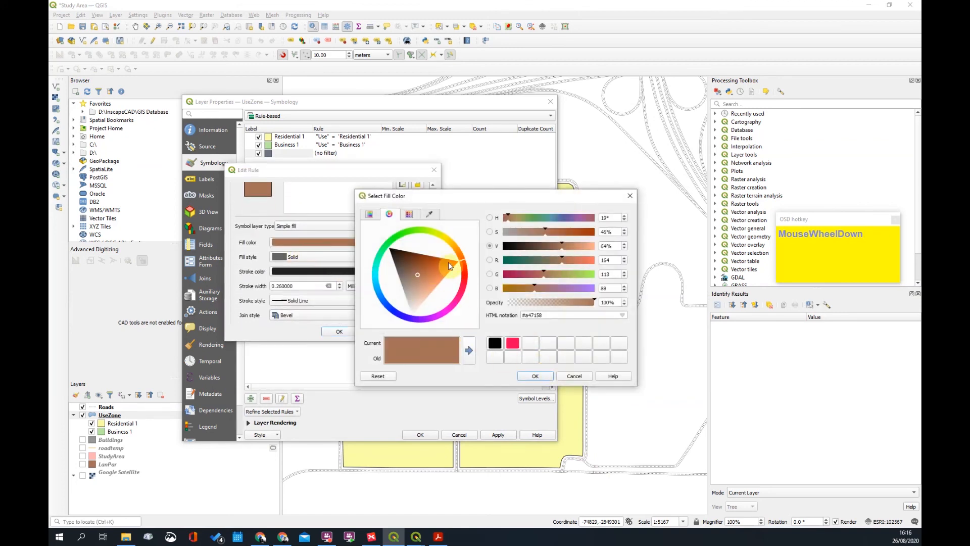
pyautogui.click(433, 234)
pyautogui.moveTo(433, 234)
pyautogui.mouseDown()
pyautogui.moveTo(457, 252)
pyautogui.moveTo(466, 279)
pyautogui.moveTo(411, 303)
pyautogui.mouseUp()
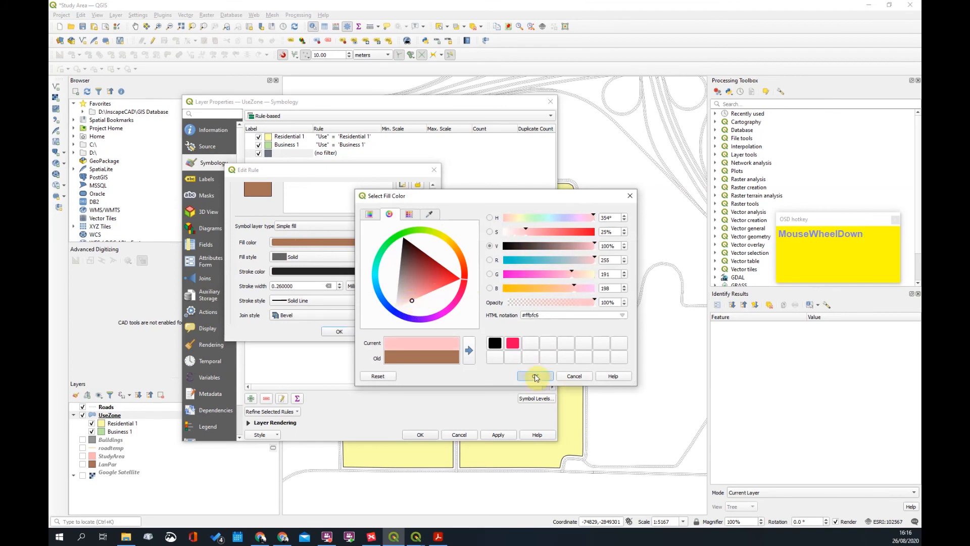
pyautogui.click(535, 376)
pyautogui.click(503, 436)
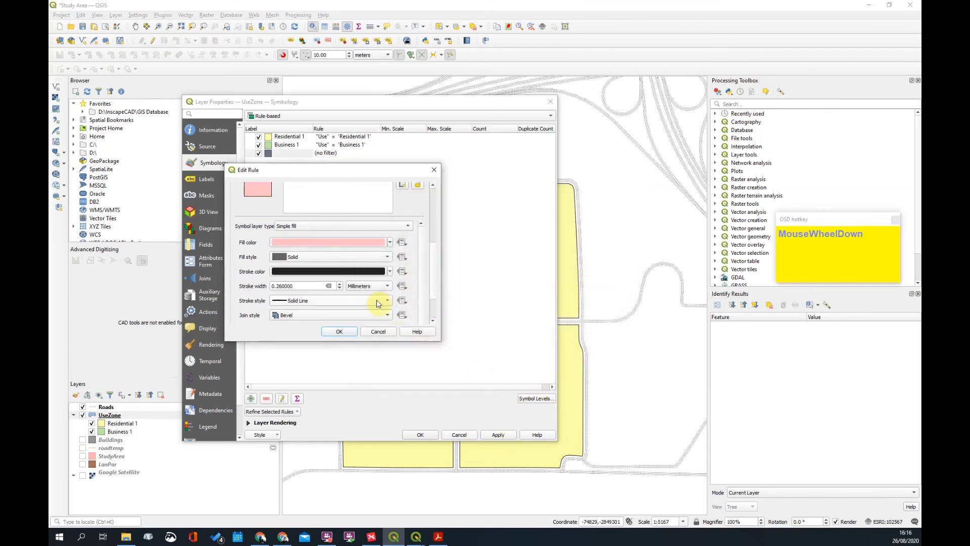
# Set the Business 2 rule's fill color to light blue #bde3ff, apply the rule to the UseZone layer and close its properties
pyautogui.click(351, 237)
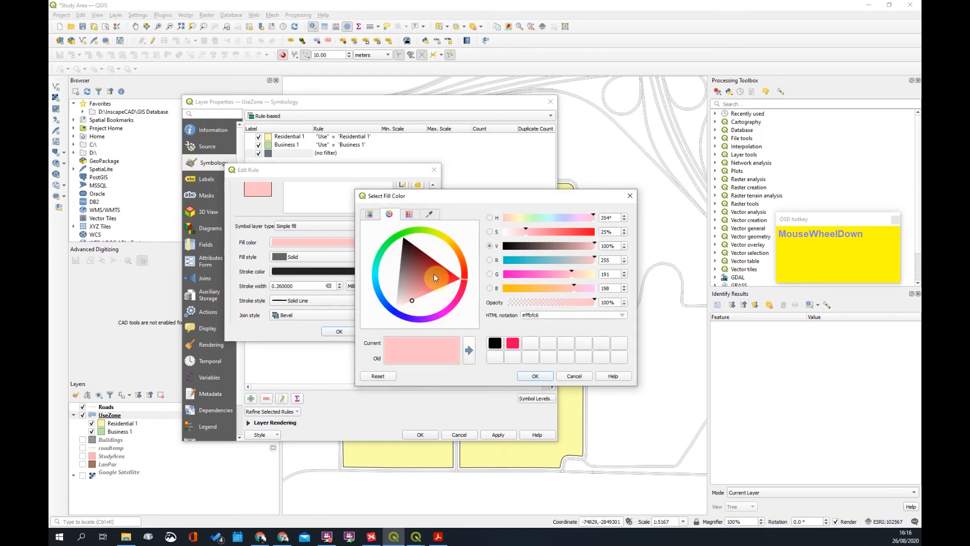
pyautogui.click(404, 289)
pyautogui.scroll(-5, 388, 290)
pyautogui.moveTo(423, 259); pyautogui.dragTo(414, 249)
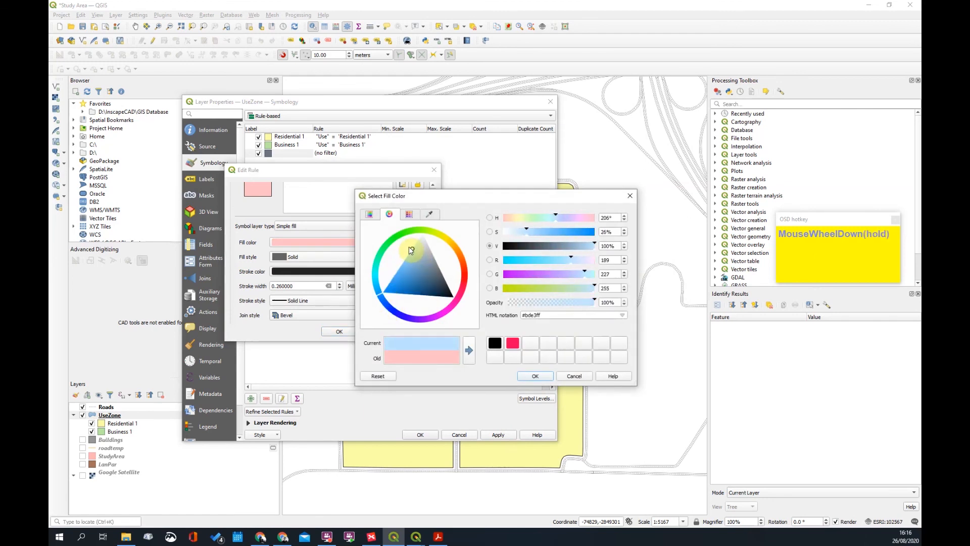
pyautogui.click(531, 376)
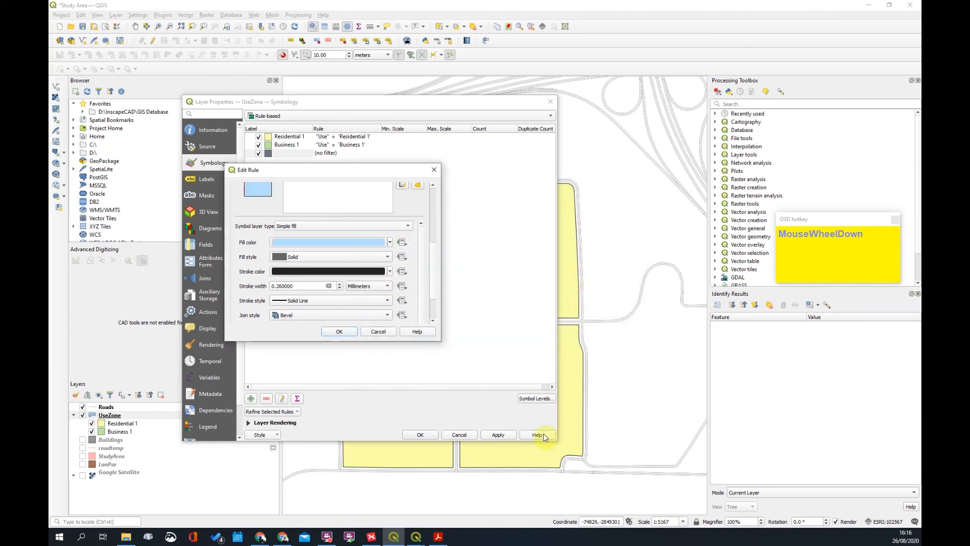
pyautogui.click(344, 333)
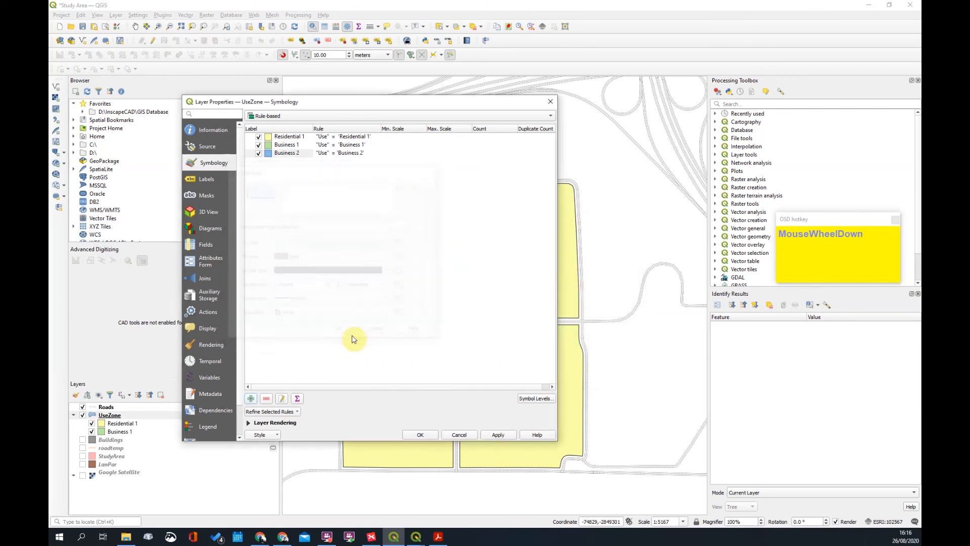
pyautogui.click(493, 434)
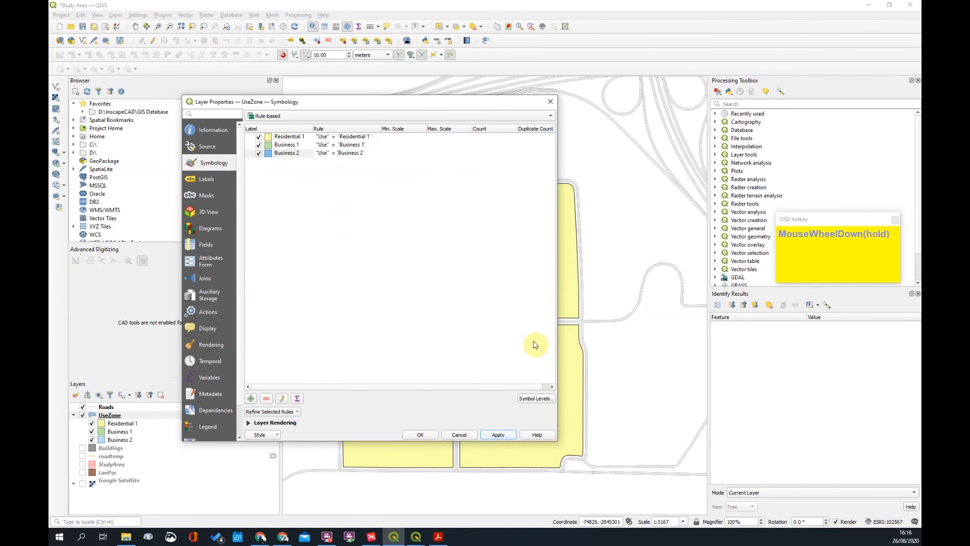
pyautogui.click(429, 435)
# Examine the fill colors of the Residential 1, Business 1 and Business 2 zones across the map
pyautogui.scroll(-2, 529, 318)
pyautogui.scroll(2, 556, 292)
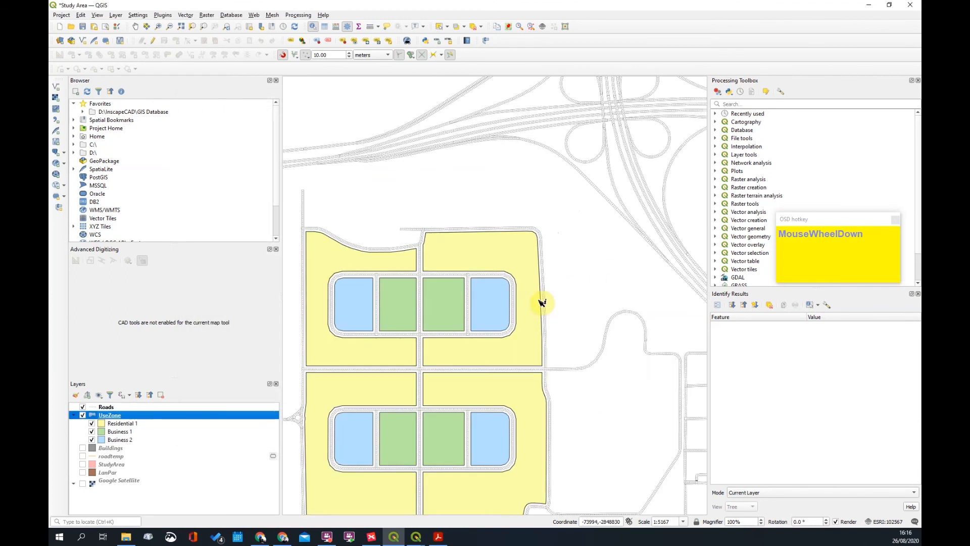
pyautogui.scroll(-1, 492, 303)
pyautogui.scroll(2, 444, 324)
pyautogui.scroll(-2, 470, 261)
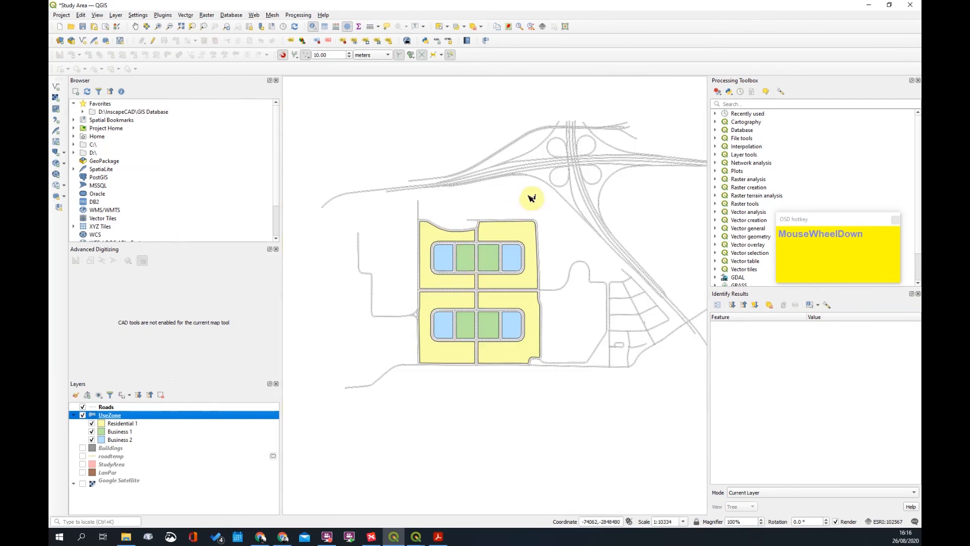
pyautogui.scroll(1, 495, 270)
pyautogui.moveTo(459, 300); pyautogui.dragTo(459, 307)
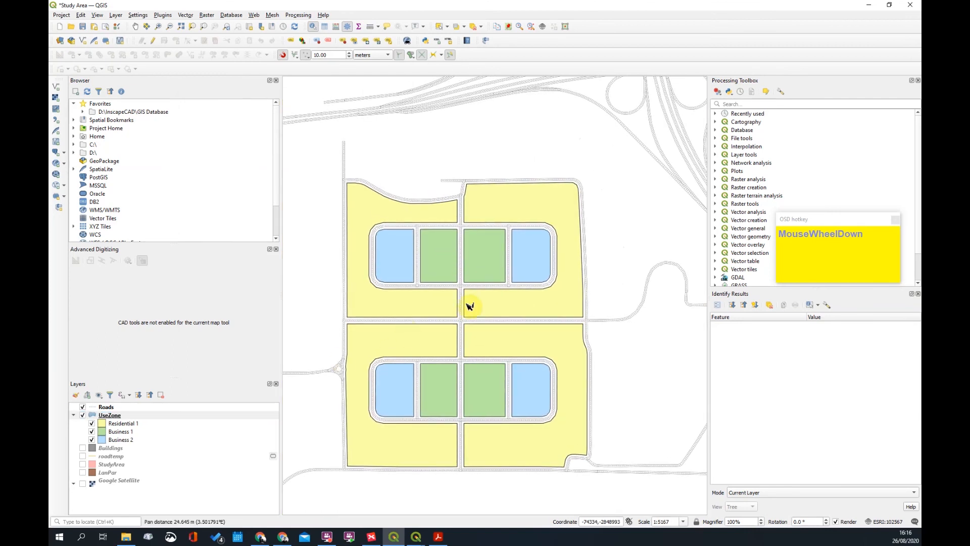
pyautogui.scroll(2, 441, 327)
pyautogui.scroll(-2, 508, 327)
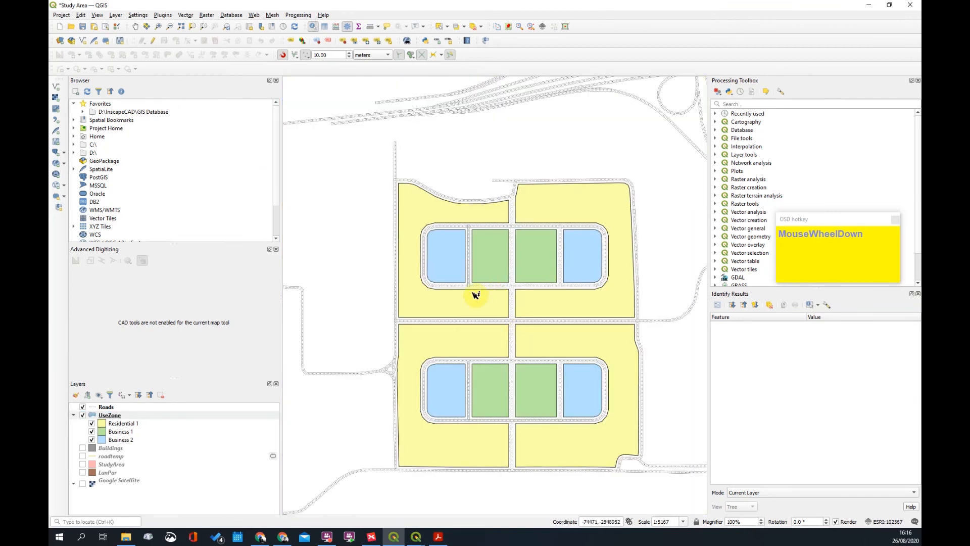
# Make the StudyArea layer visible beneath the use zones and inspect its full extent on the map
pyautogui.click(85, 466)
pyautogui.click(83, 464)
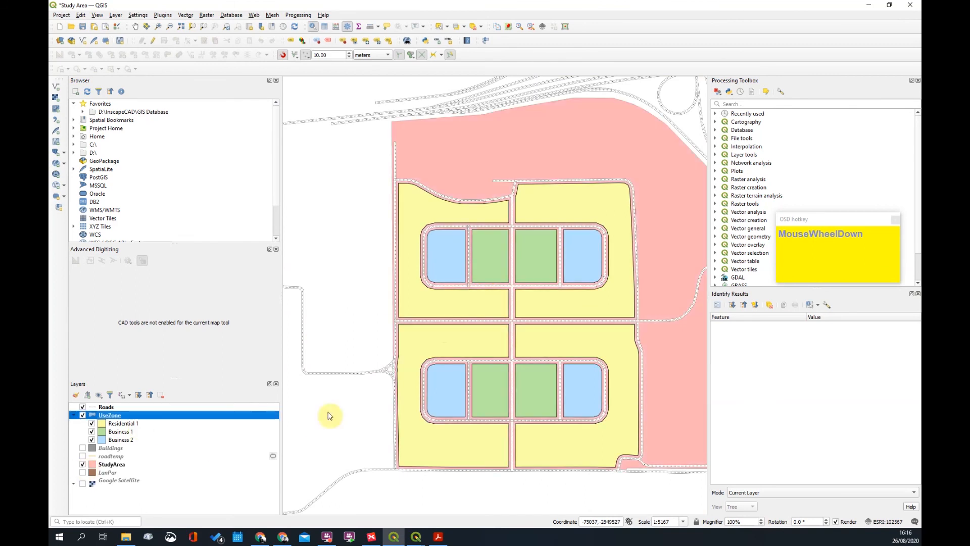
pyautogui.scroll(-1, 487, 310)
pyautogui.scroll(1, 524, 288)
pyautogui.scroll(-1, 622, 343)
pyautogui.scroll(1, 596, 281)
pyautogui.scroll(-1, 576, 276)
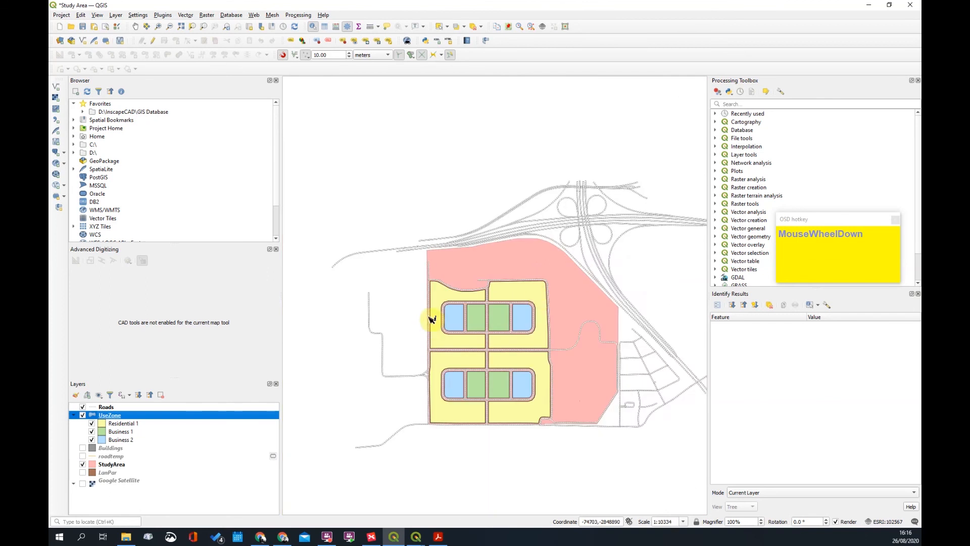
pyautogui.scroll(2, 520, 247)
pyautogui.scroll(-1, 508, 247)
pyautogui.moveTo(603, 316); pyautogui.dragTo(508, 298)
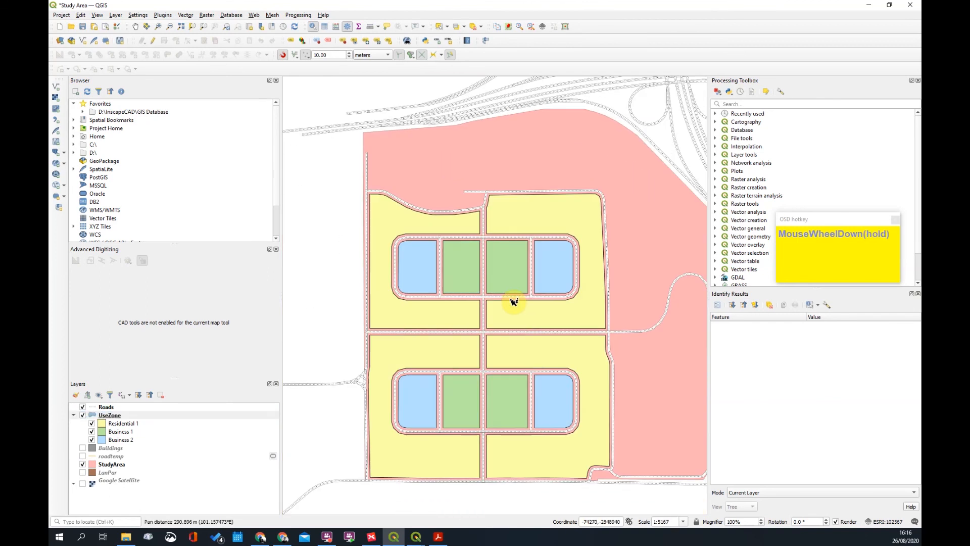
# Turn on the Google Satellite layer as the backdrop to the study area
pyautogui.click(87, 488)
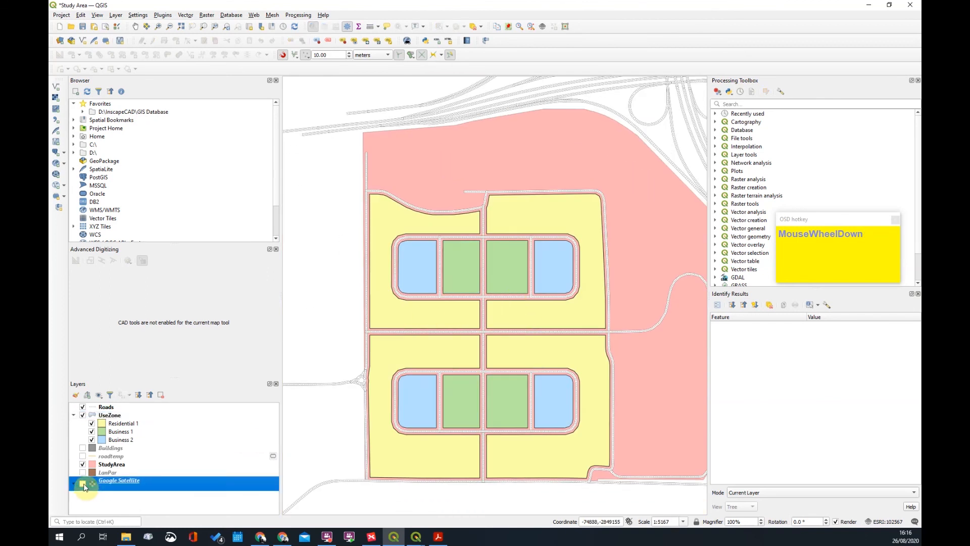
pyautogui.click(82, 483)
pyautogui.scroll(-1, 555, 354)
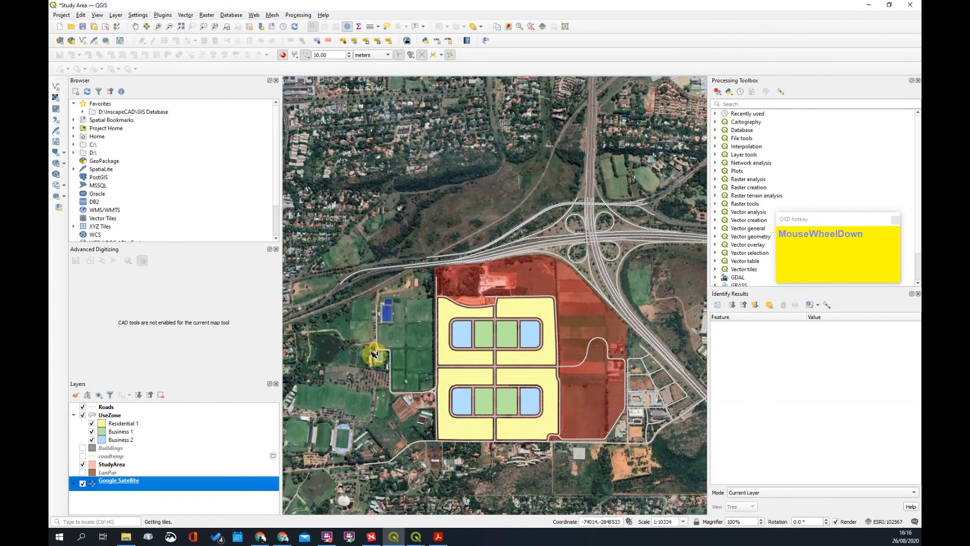
# Hide the StudyArea layer and show it again to compare it with the satellite imagery
pyautogui.click(83, 463)
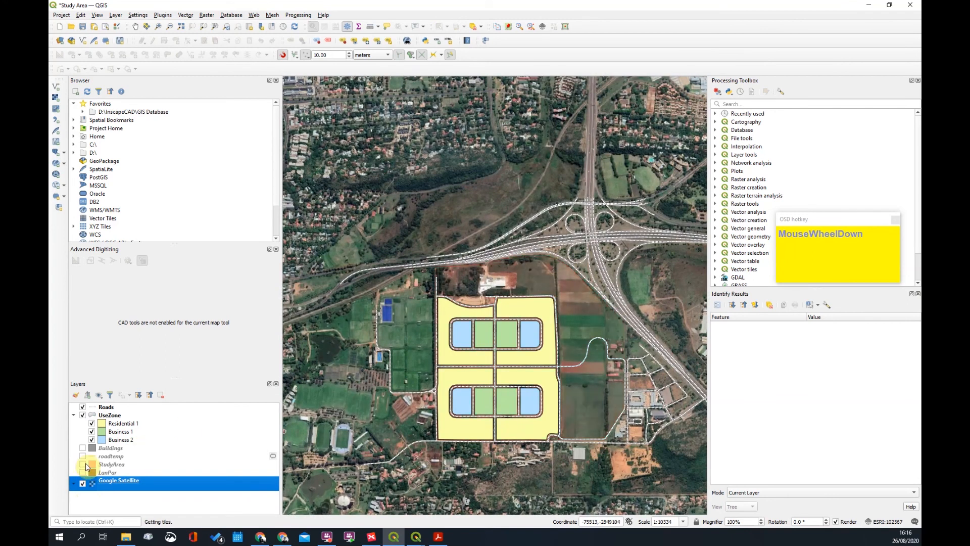
pyautogui.click(83, 463)
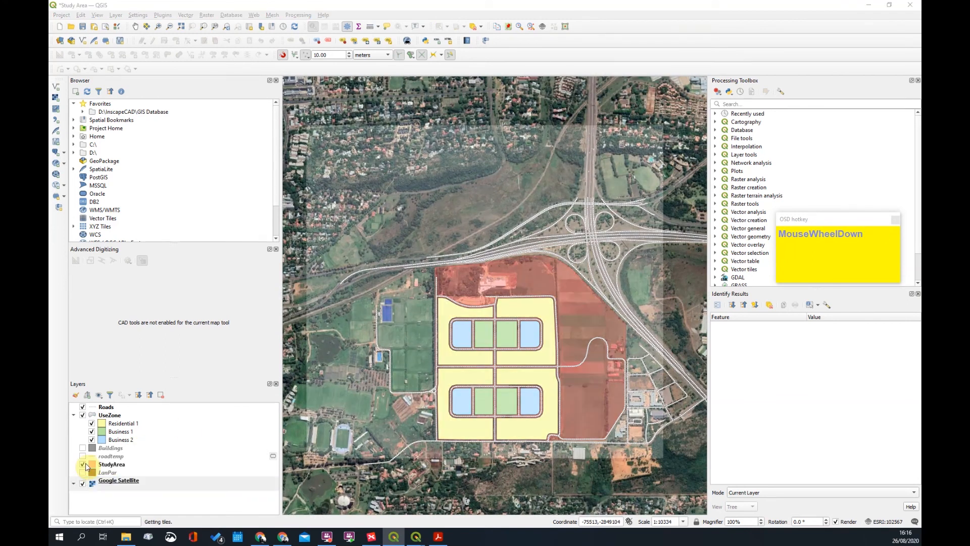
pyautogui.click(572, 458)
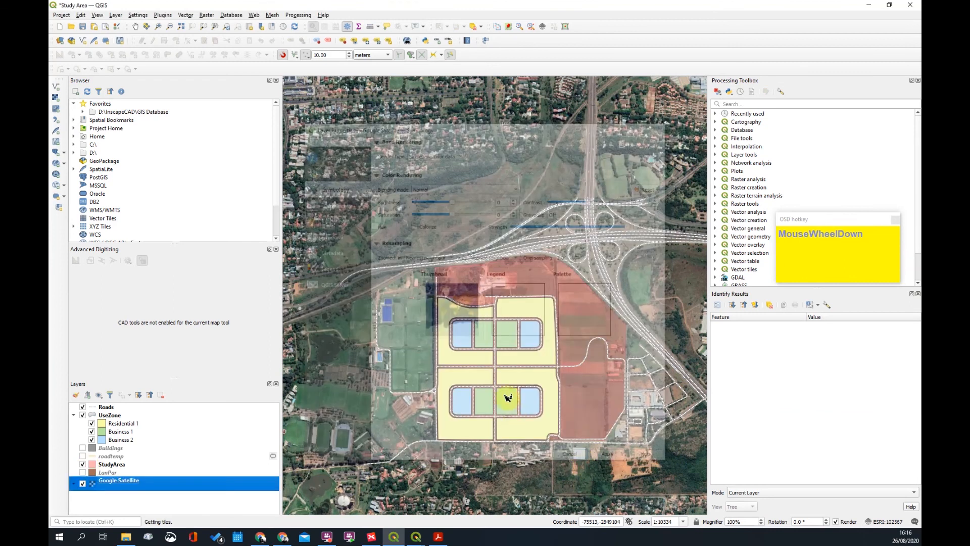
# Identify a blue, a green and a yellow zone polygon of the UseZone layer to check their Use attributes
pyautogui.scroll(-1, 518, 348)
pyautogui.scroll(-1, 516, 352)
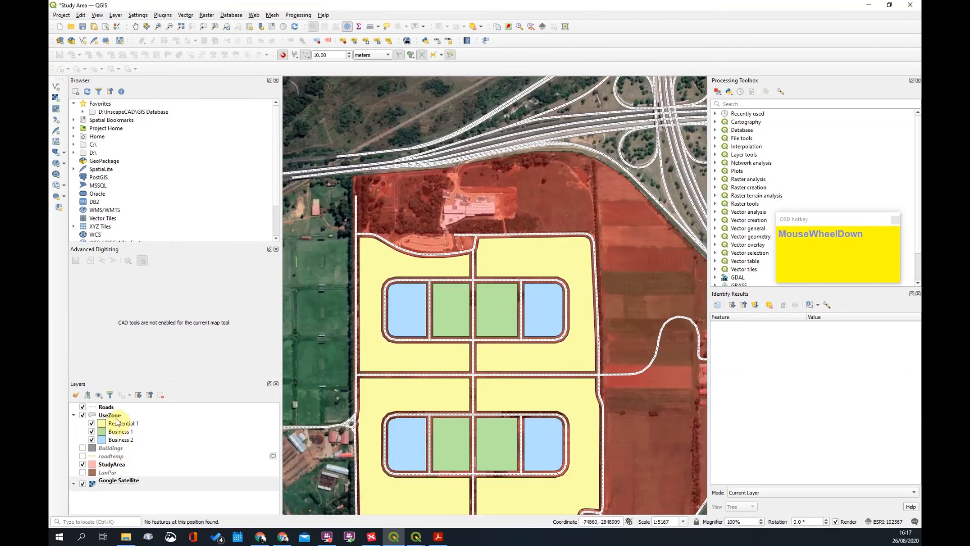
pyautogui.click(412, 305)
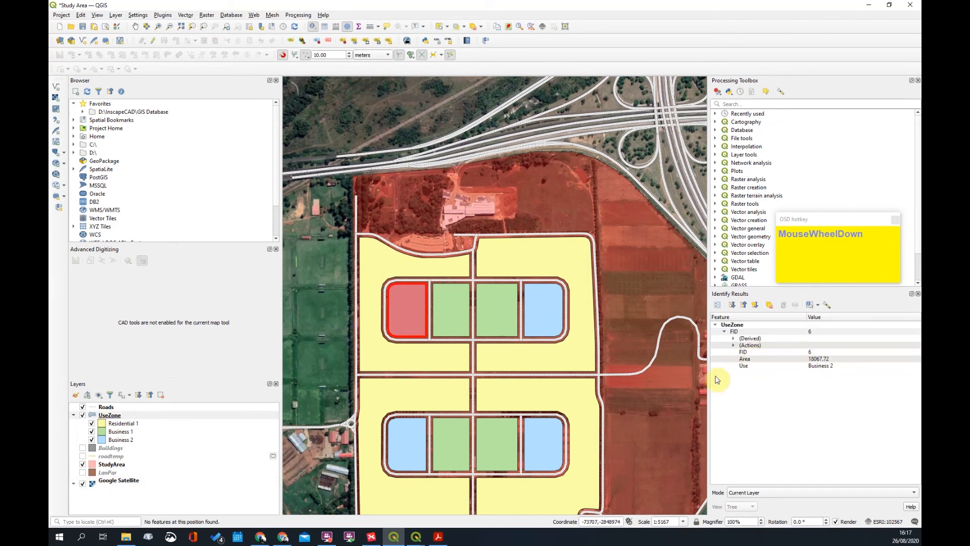
pyautogui.click(459, 309)
pyautogui.click(574, 303)
pyautogui.scroll(-1, 552, 292)
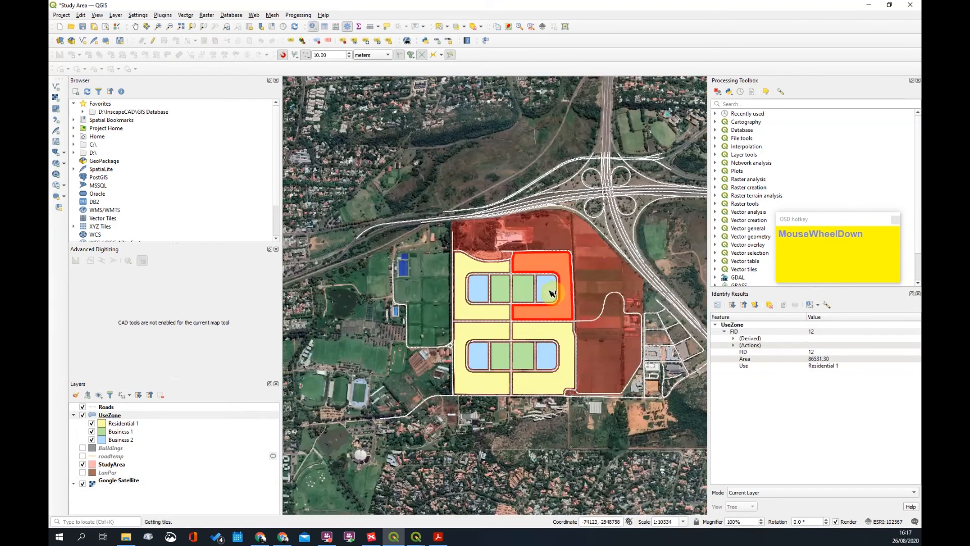
pyautogui.scroll(3, 552, 292)
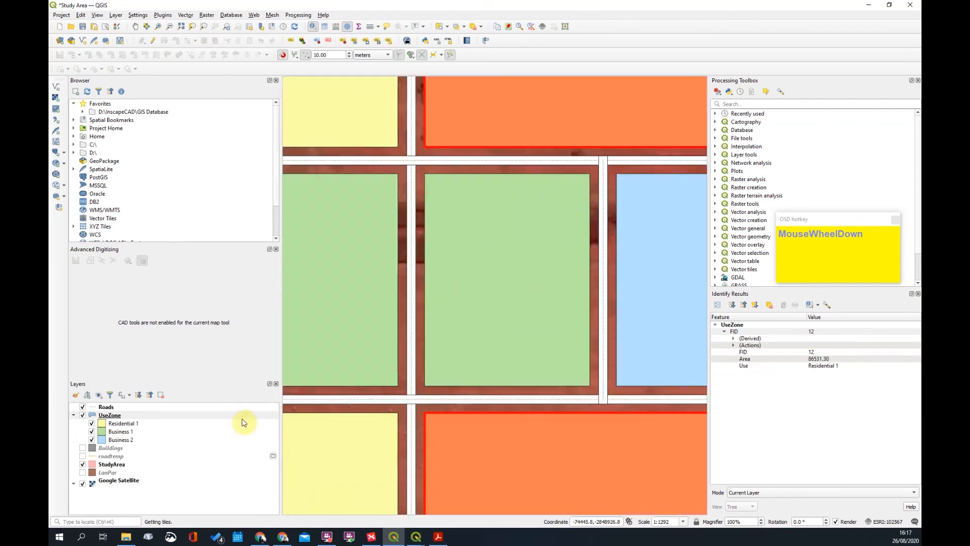
# Turn on single labels for the UseZone layer, using the Area field as the label value
pyautogui.click(111, 414)
pyautogui.rightClick(111, 416)
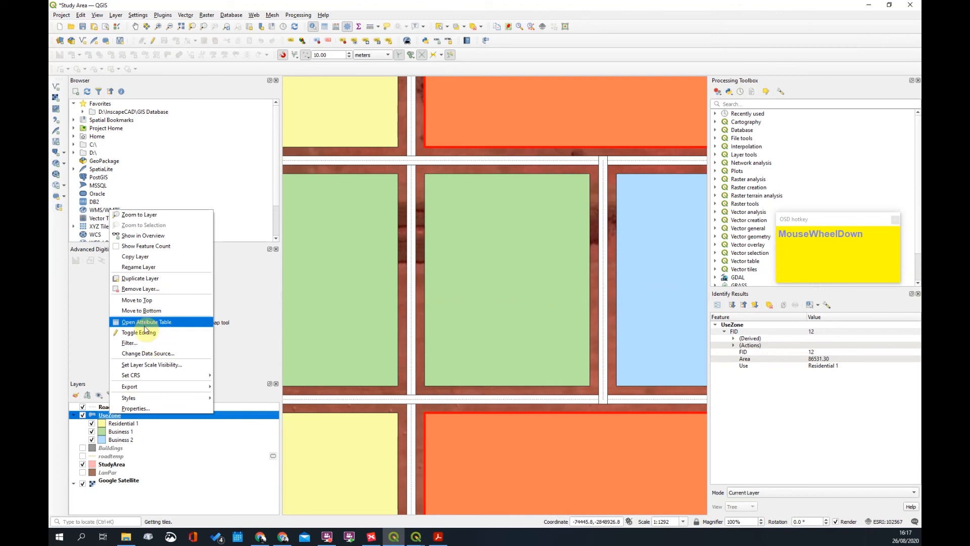
pyautogui.click(137, 409)
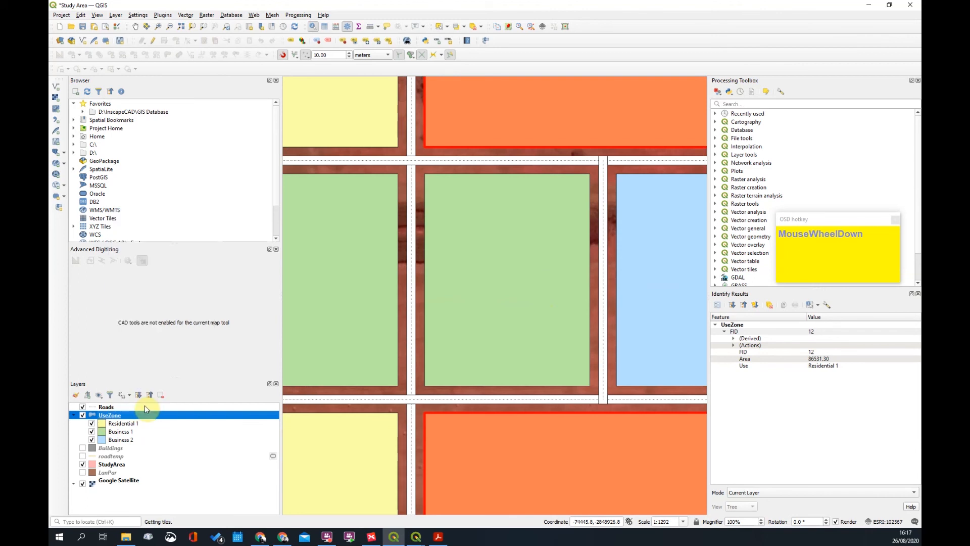
pyautogui.click(213, 182)
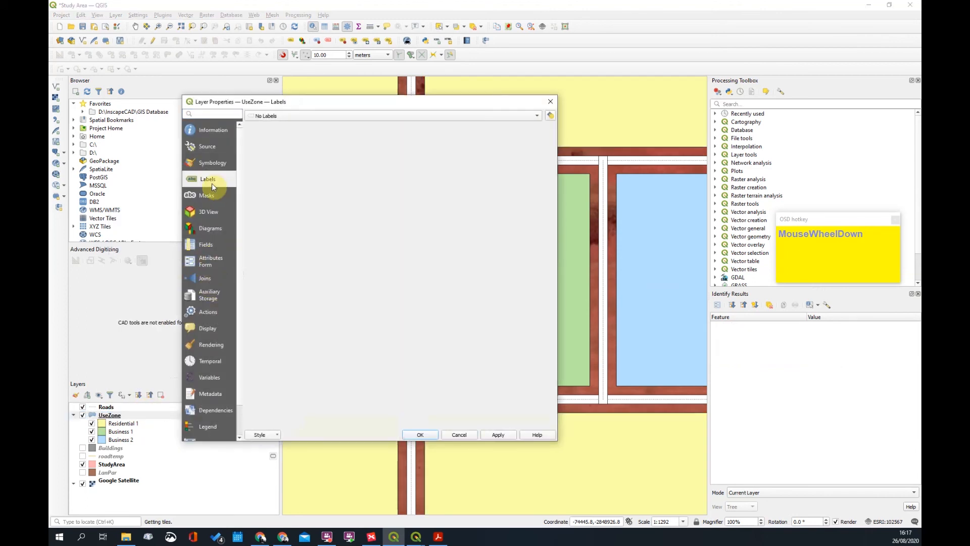
pyautogui.click(265, 119)
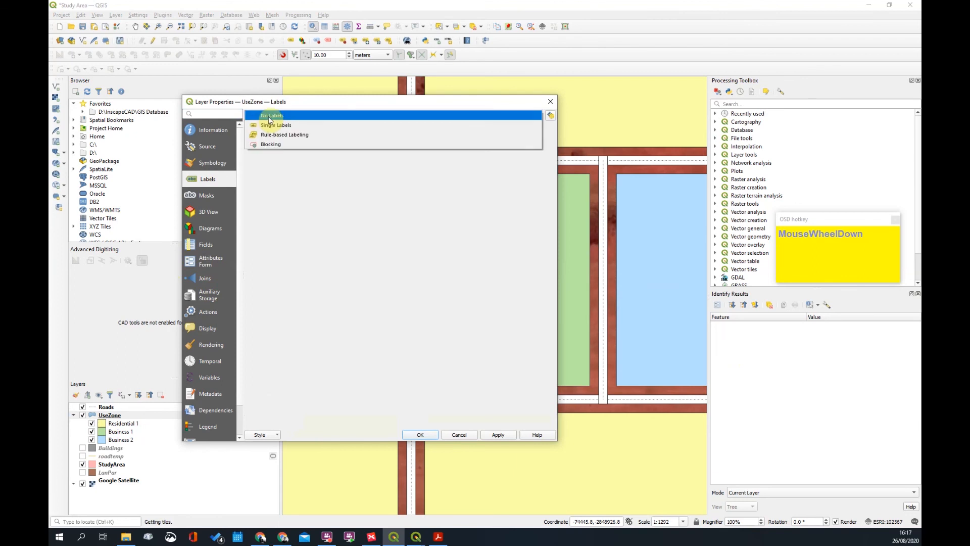
pyautogui.click(276, 129)
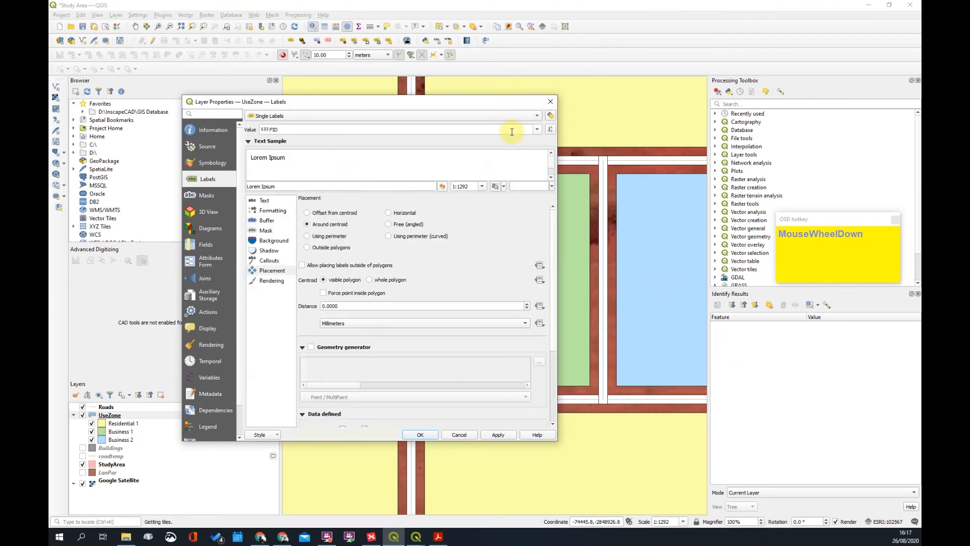
pyautogui.click(540, 131)
pyautogui.click(303, 151)
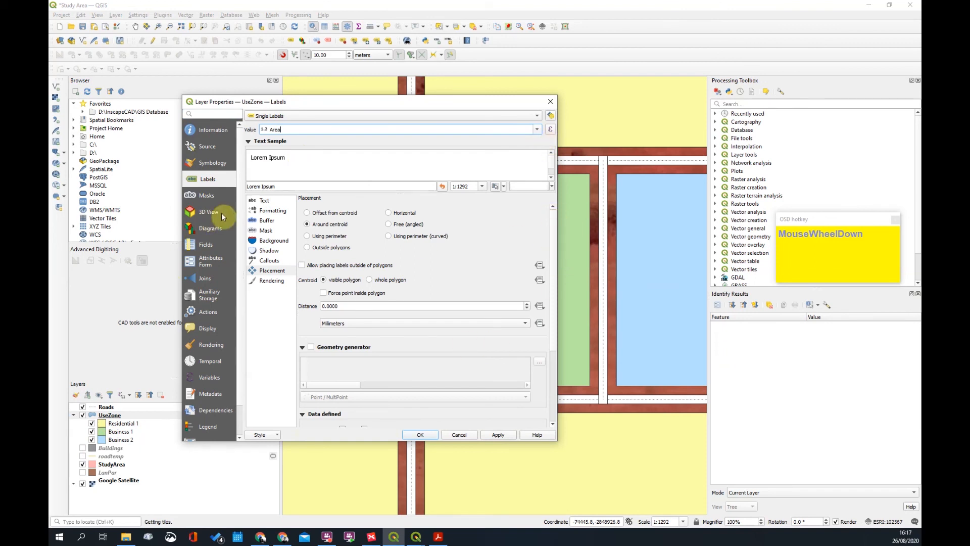
# Format the UseZone label numbers with 2 decimal places and check the labels on the map
pyautogui.click(270, 210)
pyautogui.scroll(-1, 554, 299)
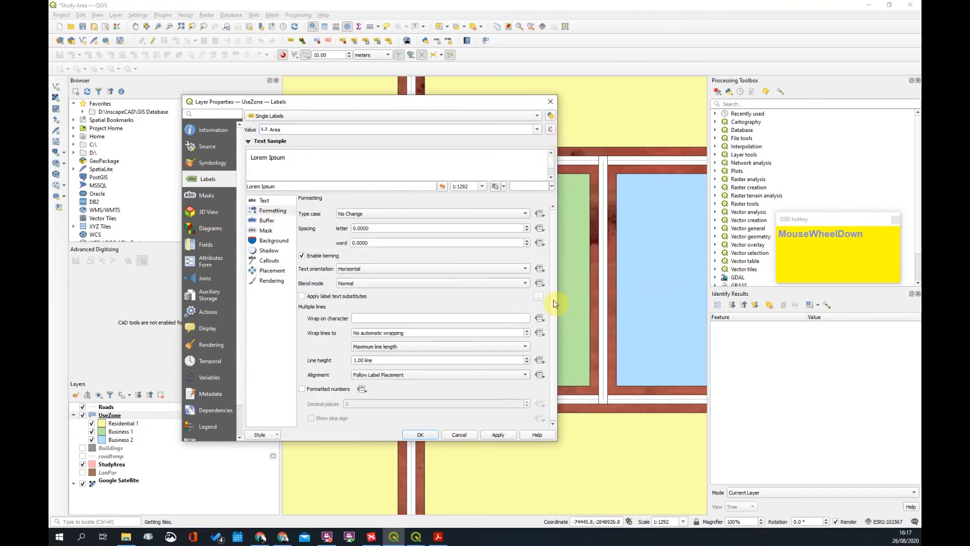
pyautogui.click(301, 388)
pyautogui.click(364, 402)
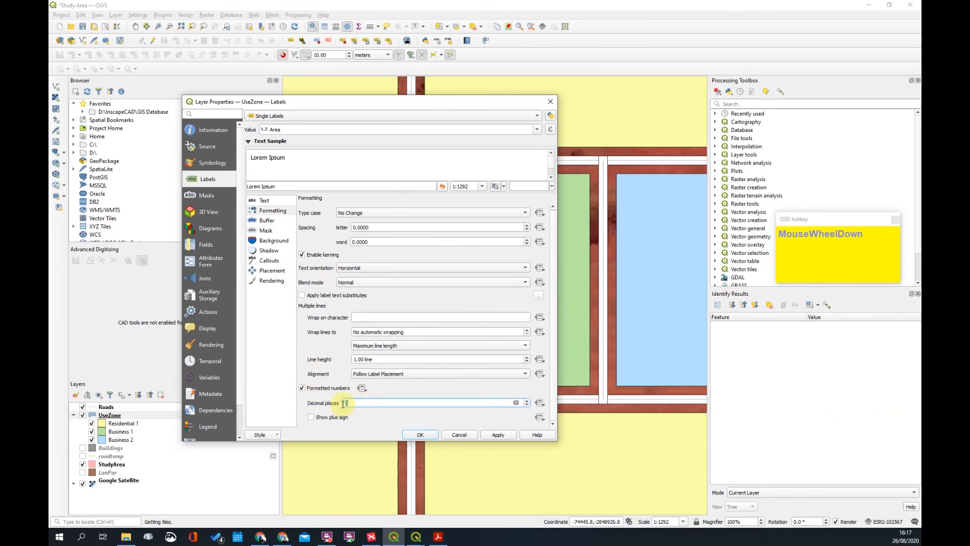
pyautogui.write('2')
pyautogui.click(500, 435)
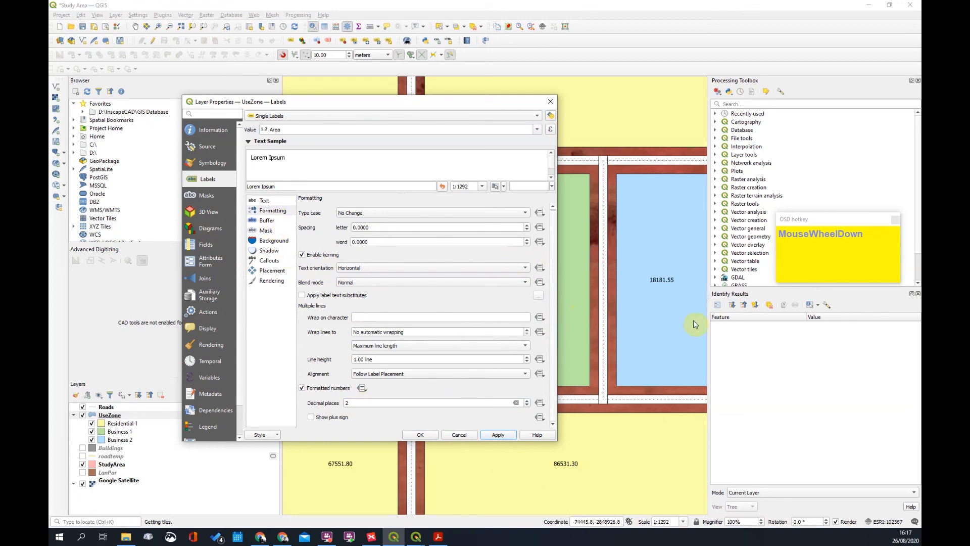
pyautogui.moveTo(487, 101)
pyautogui.mouseDown()
pyautogui.moveTo(277, 179)
pyautogui.moveTo(502, 92)
pyautogui.mouseUp()
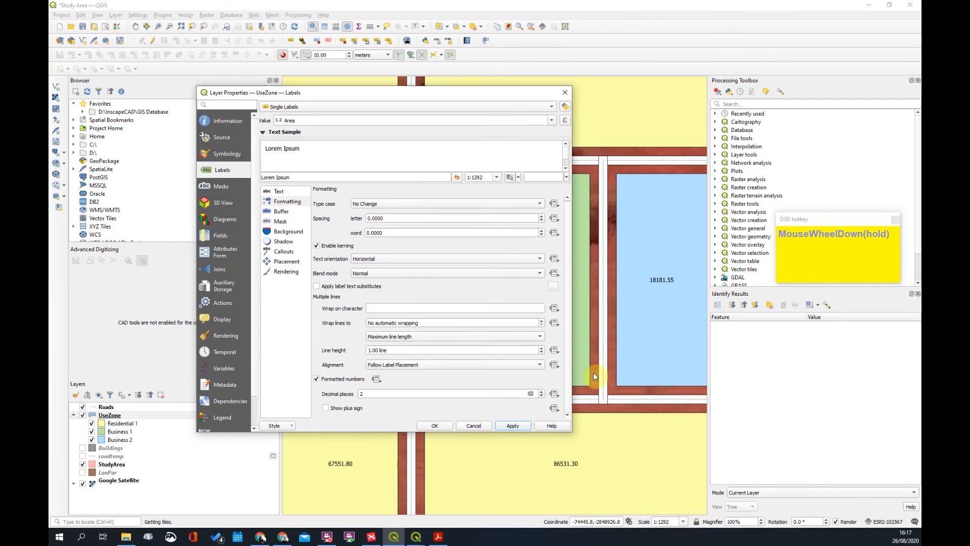
pyautogui.click(435, 425)
pyautogui.scroll(-3, 552, 289)
pyautogui.scroll(1, 561, 356)
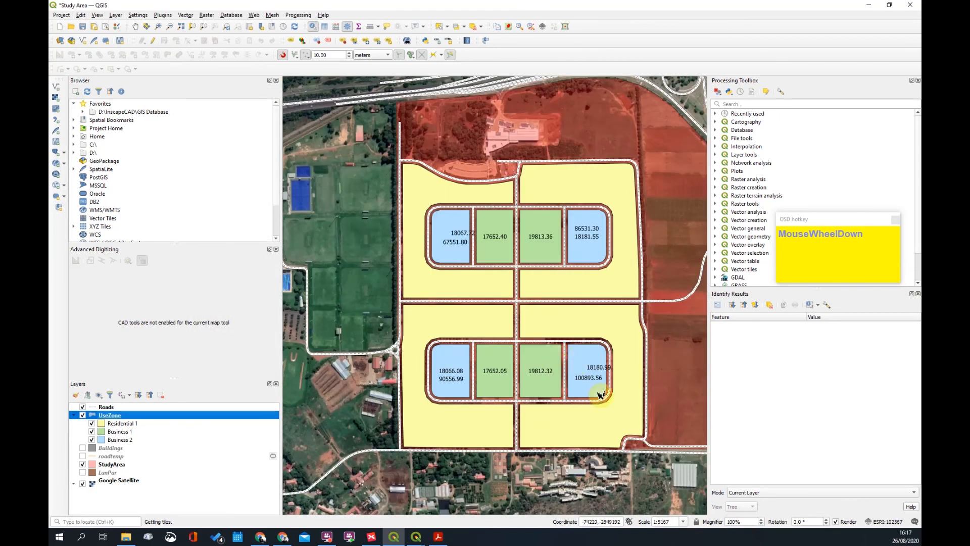
pyautogui.scroll(1, 582, 375)
pyautogui.scroll(-1, 595, 362)
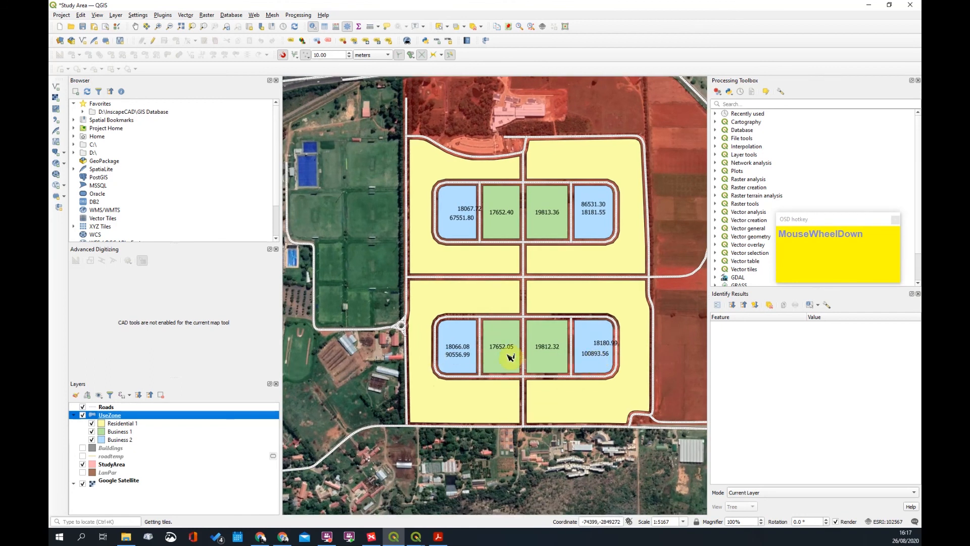
# Set the UseZone label placement to Free (angled) and apply it
pyautogui.rightClick(110, 415)
pyautogui.click(127, 411)
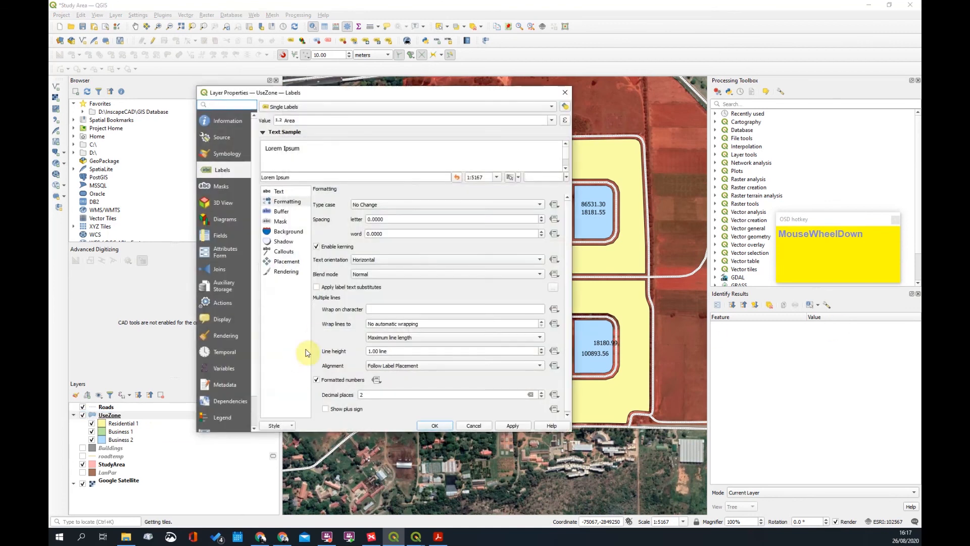
pyautogui.click(286, 263)
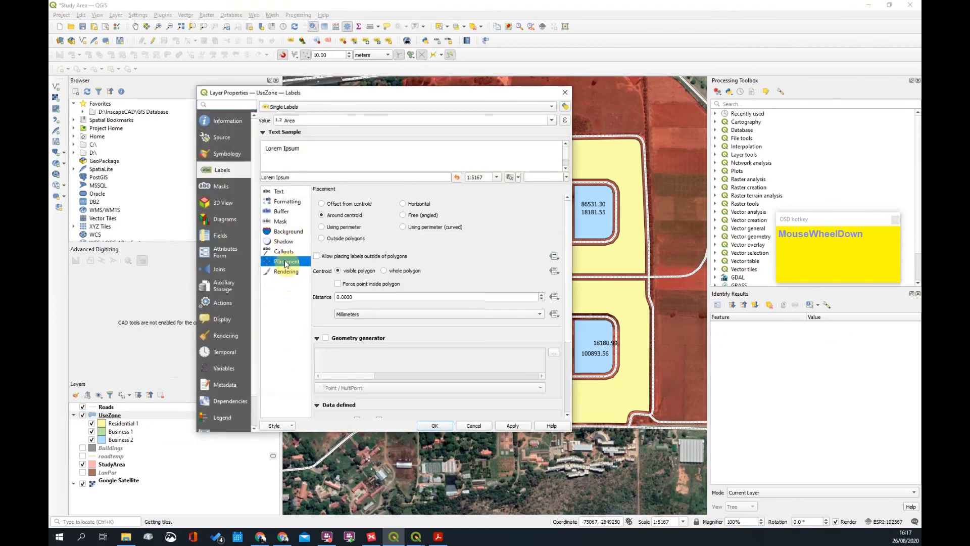
pyautogui.click(407, 215)
pyautogui.click(511, 425)
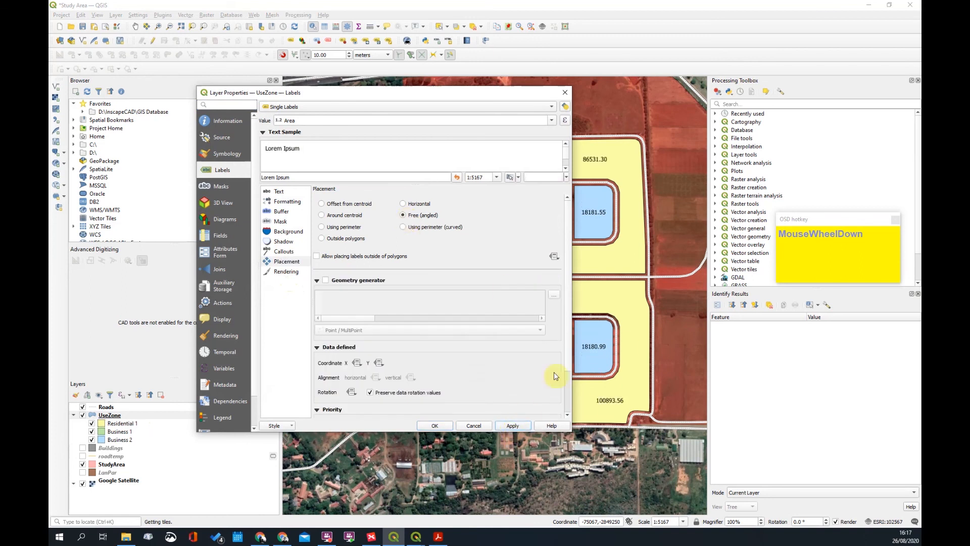
pyautogui.moveTo(495, 99)
pyautogui.mouseDown()
pyautogui.moveTo(286, 292)
pyautogui.moveTo(385, 245)
pyautogui.moveTo(393, 221)
pyautogui.mouseUp()
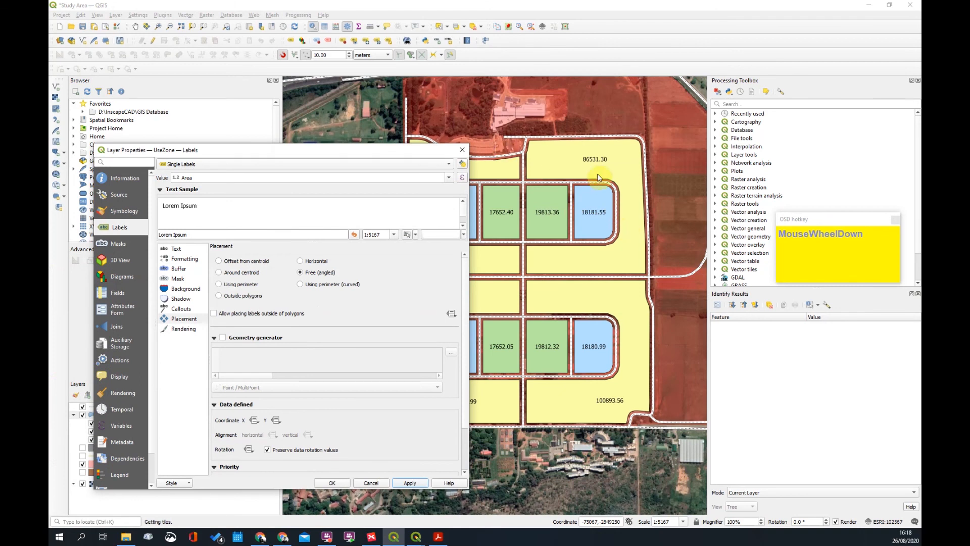
# Change the UseZone label expression to "Area"||' m²', apply it and review the labels on the map
pyautogui.click(462, 177)
pyautogui.click(275, 245)
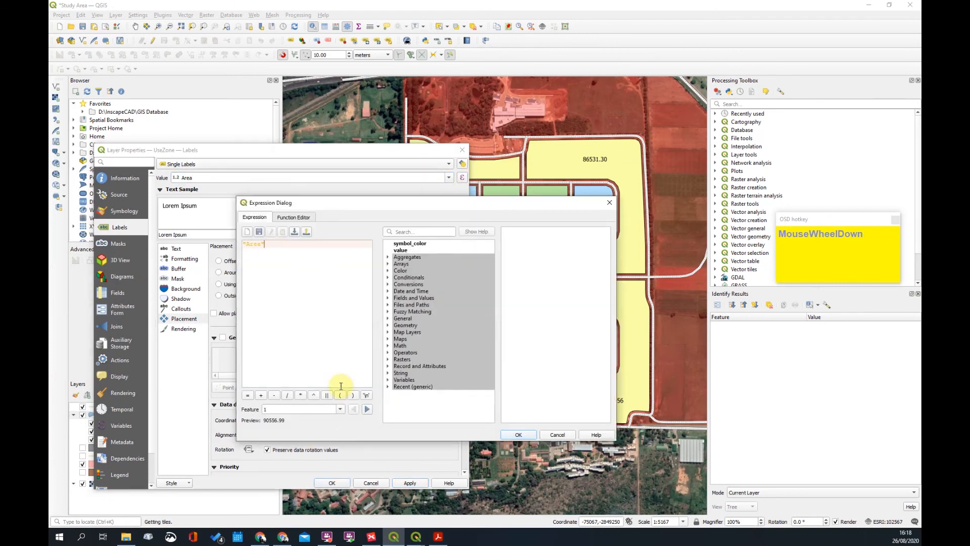
pyautogui.click(326, 398)
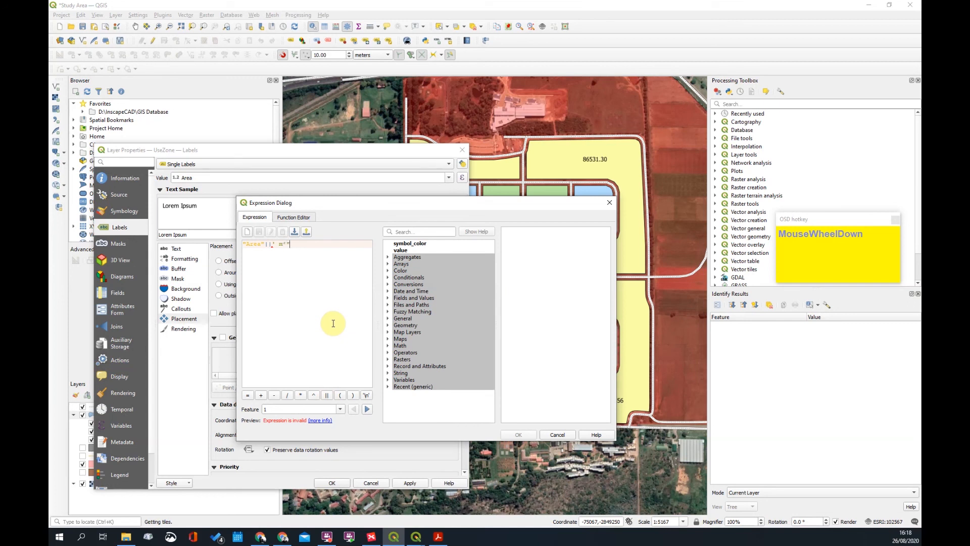
pyautogui.write("'")
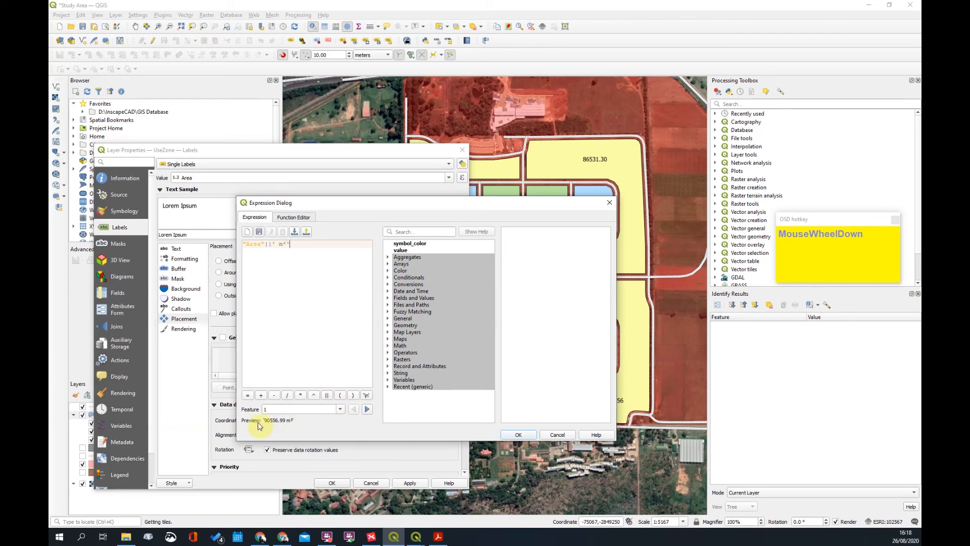
pyautogui.click(519, 435)
pyautogui.click(402, 484)
pyautogui.click(332, 483)
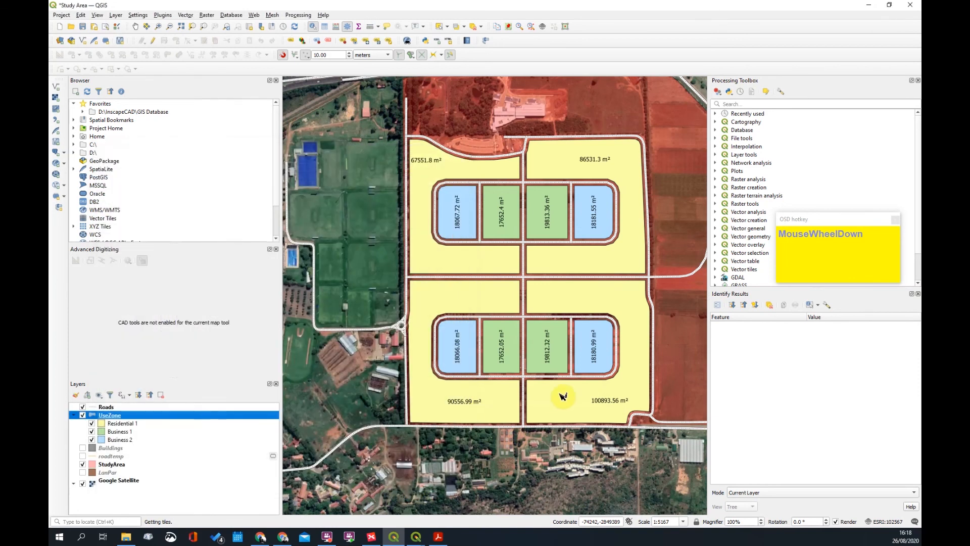
pyautogui.scroll(2, 490, 393)
pyautogui.scroll(-2, 448, 397)
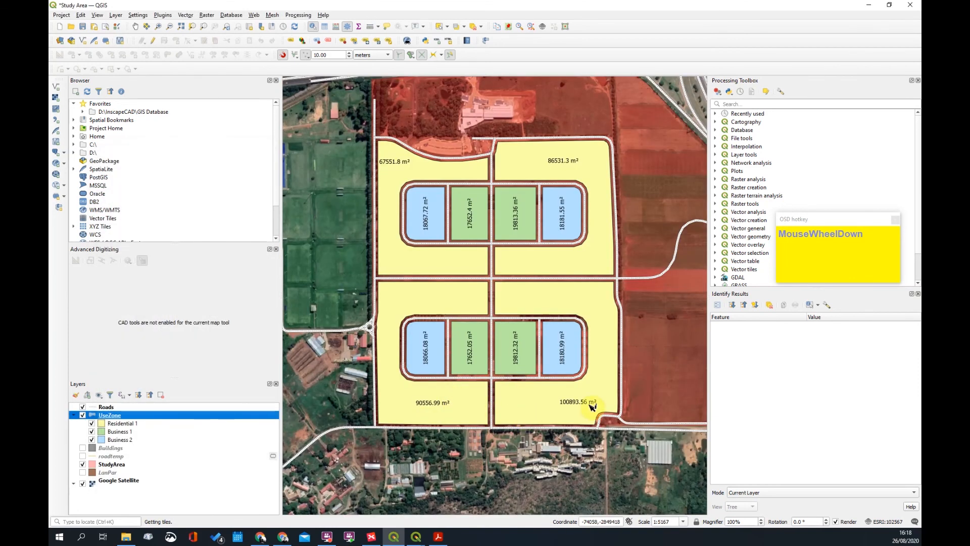
pyautogui.scroll(-1, 473, 239)
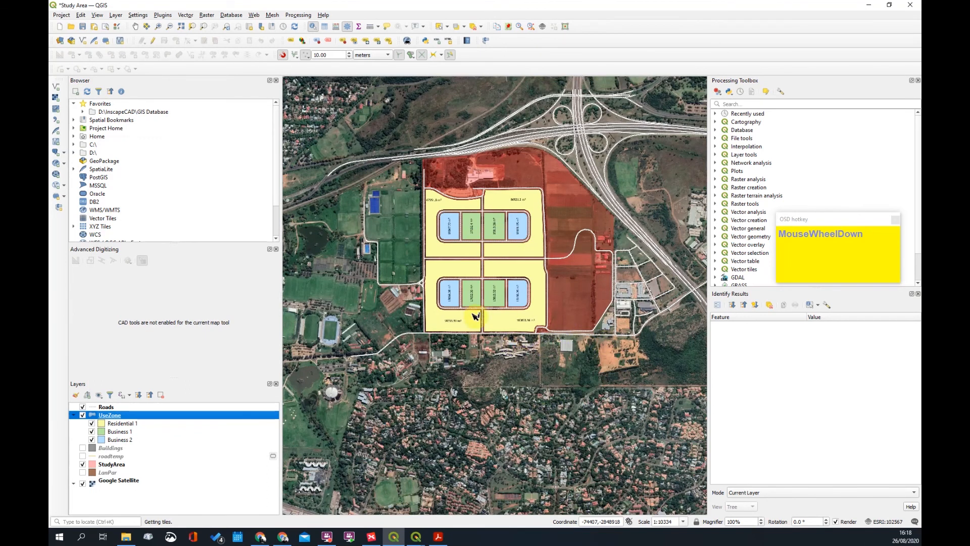
pyautogui.scroll(1, 482, 249)
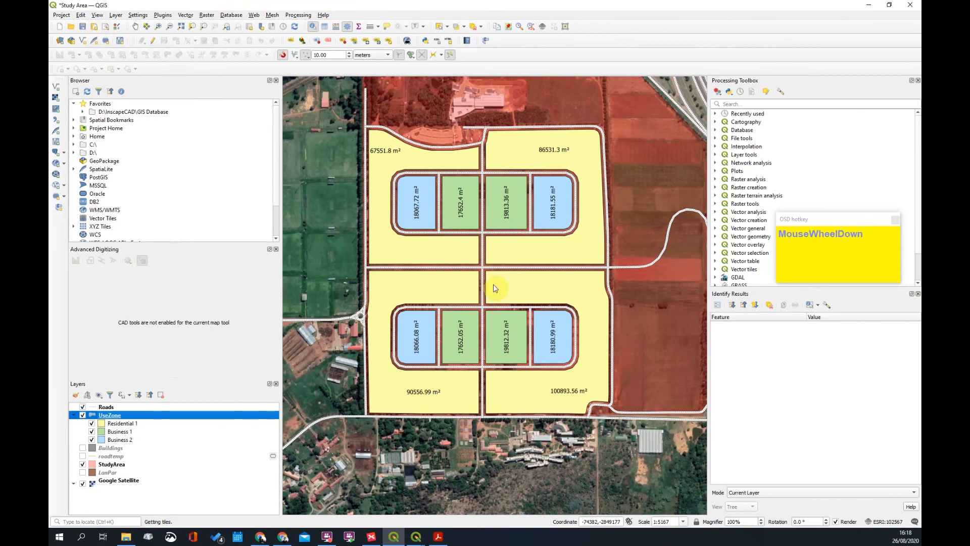
# Create a print layout named A1 and add a map item about 275 by 175 mm on its page
pyautogui.hotkey('ctrl', 'p')
pyautogui.write('A1')
pyautogui.press('Return')
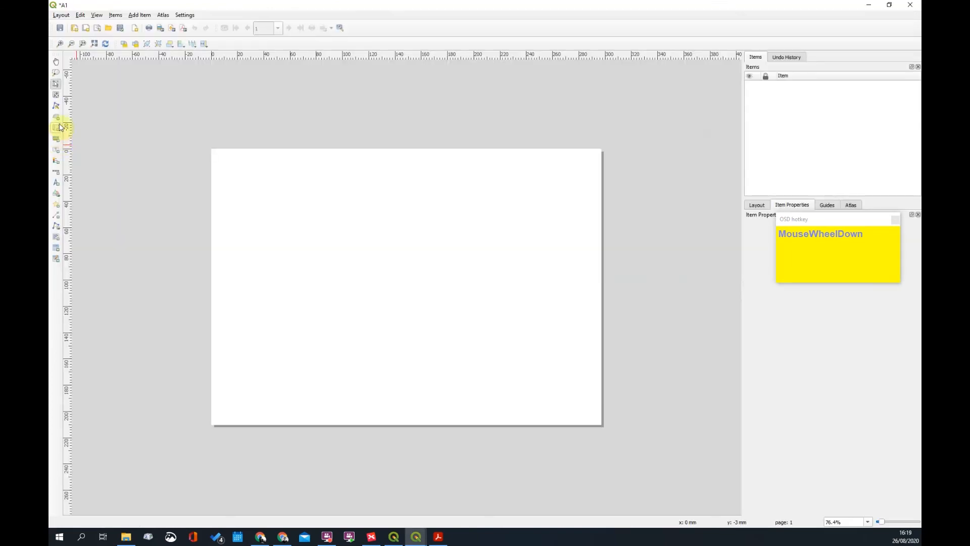
pyautogui.click(57, 130)
pyautogui.moveTo(225, 165); pyautogui.dragTo(586, 394)
pyautogui.click(609, 439)
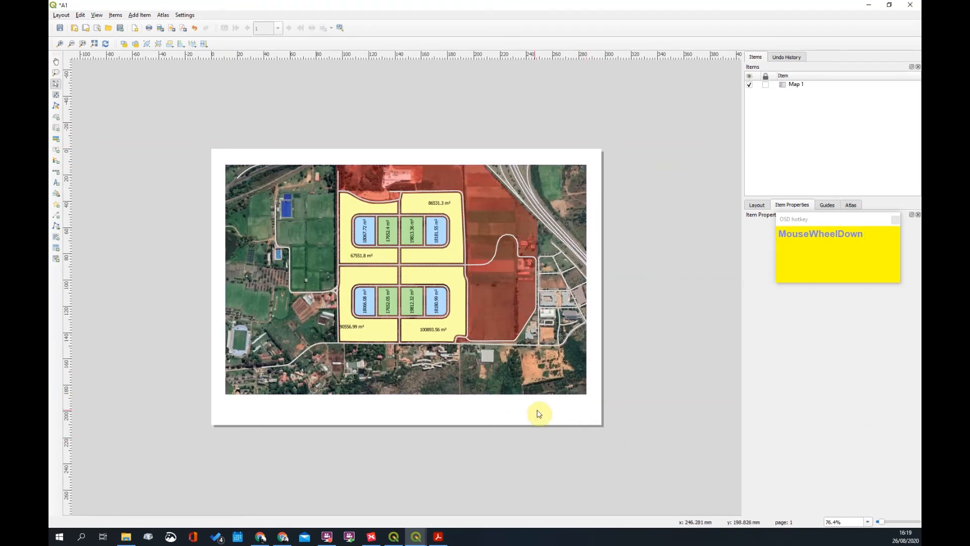
# Set the layout page size to A1 in landscape orientation
pyautogui.click(531, 353)
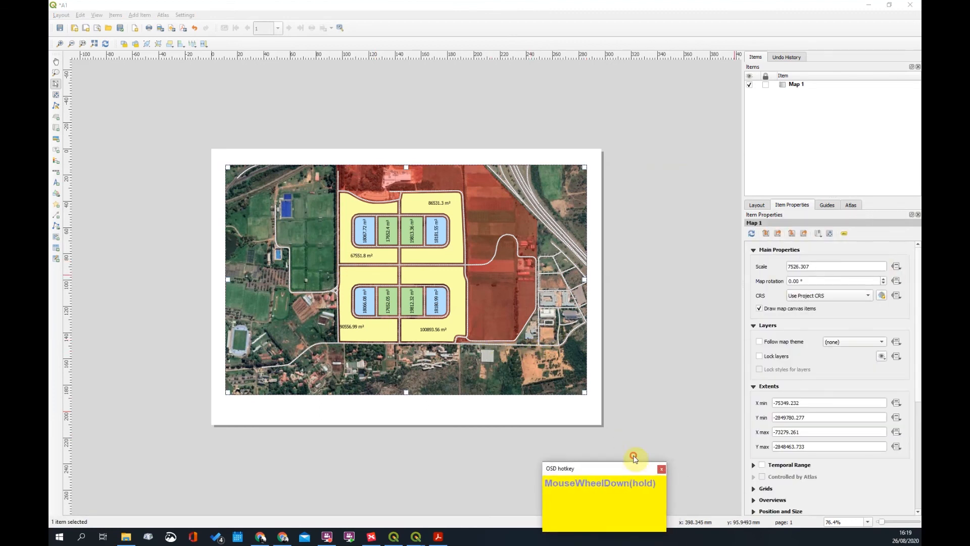
pyautogui.click(827, 268)
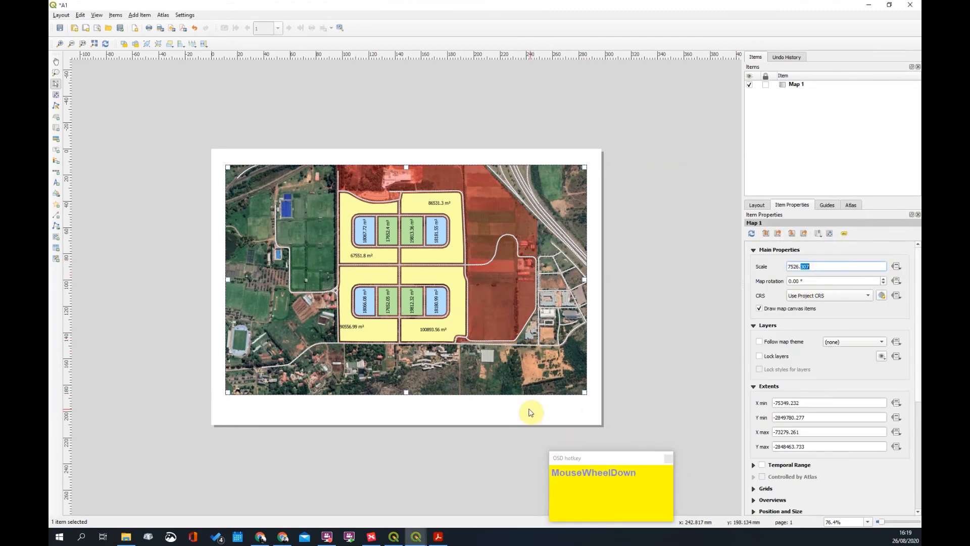
pyautogui.click(529, 407)
pyautogui.rightClick(529, 407)
pyautogui.click(550, 437)
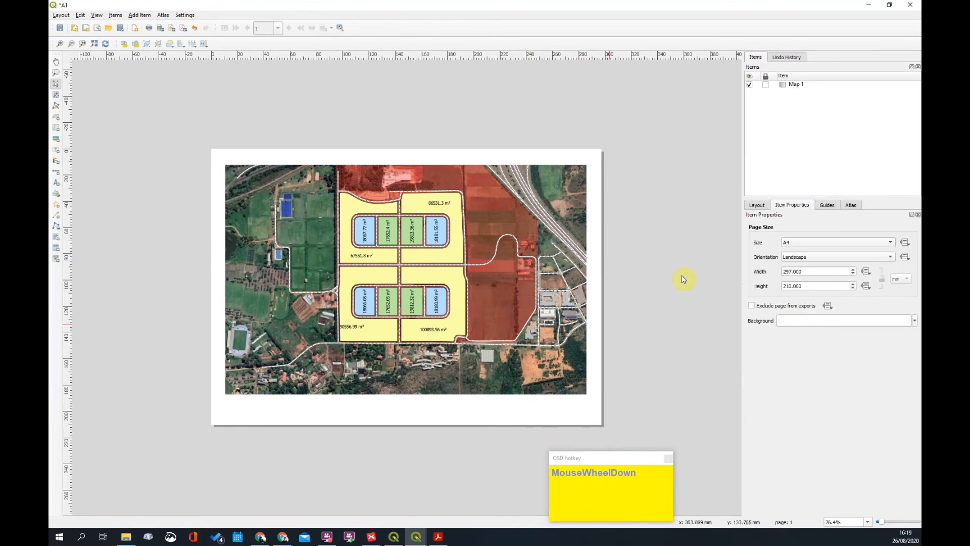
pyautogui.click(807, 243)
pyautogui.click(799, 272)
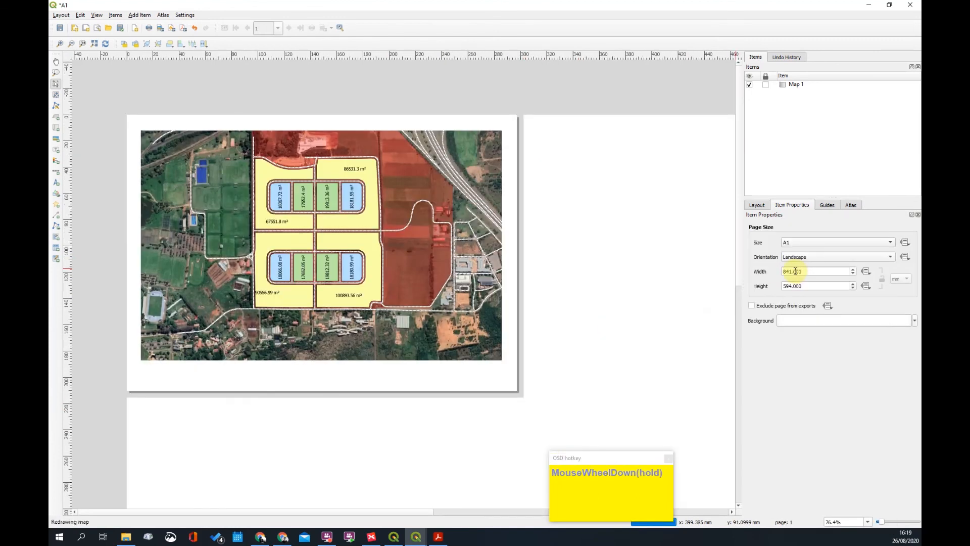
# Enlarge the map item to about 810 by 550 mm so that it fills most of the A1 page
pyautogui.scroll(-4, 680, 235)
pyautogui.scroll(1, 359, 264)
pyautogui.click(321, 234)
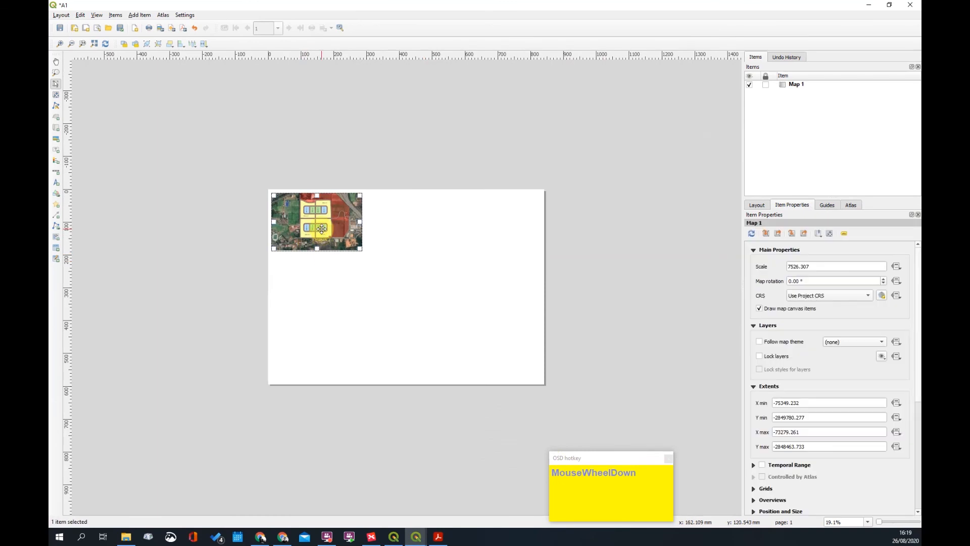
pyautogui.moveTo(361, 249); pyautogui.dragTo(537, 373)
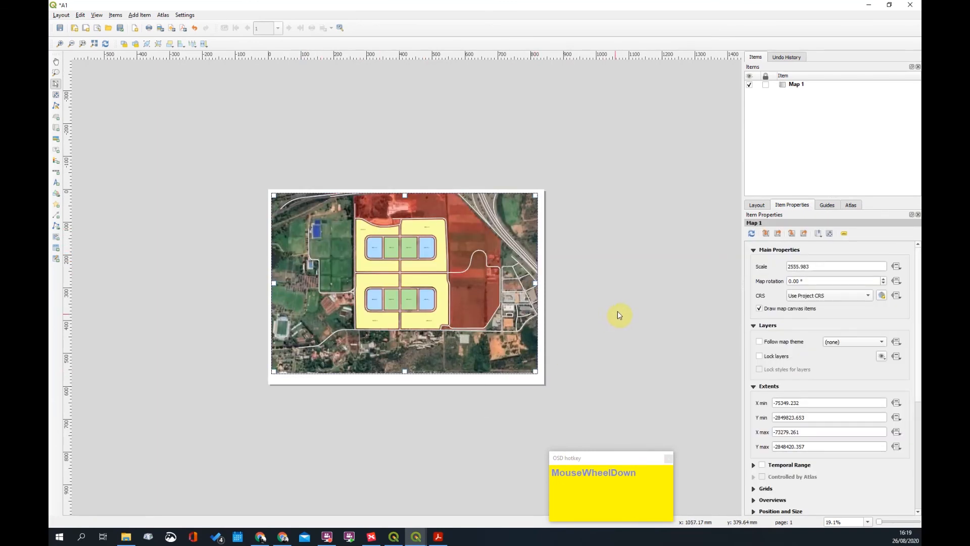
pyautogui.moveTo(303, 265); pyautogui.dragTo(305, 264)
pyautogui.moveTo(505, 230)
pyautogui.mouseDown()
pyautogui.moveTo(506, 244)
pyautogui.moveTo(506, 234)
pyautogui.mouseUp()
pyautogui.click(602, 250)
pyautogui.scroll(-1, 455, 323)
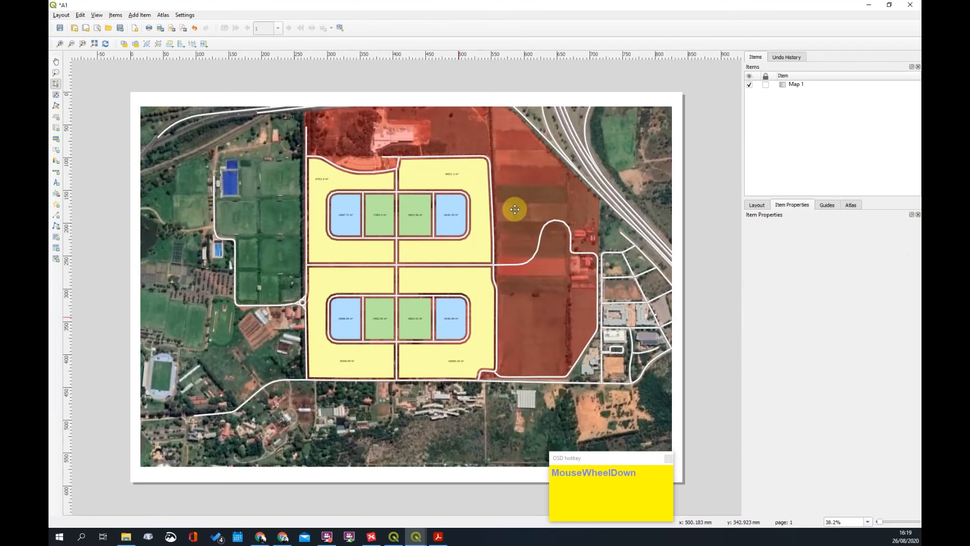
# Set the map item's scale to 3000
pyautogui.moveTo(801, 268); pyautogui.dragTo(768, 270)
pyautogui.write('3000')
pyautogui.press('Return')
pyautogui.scroll(-1, 463, 263)
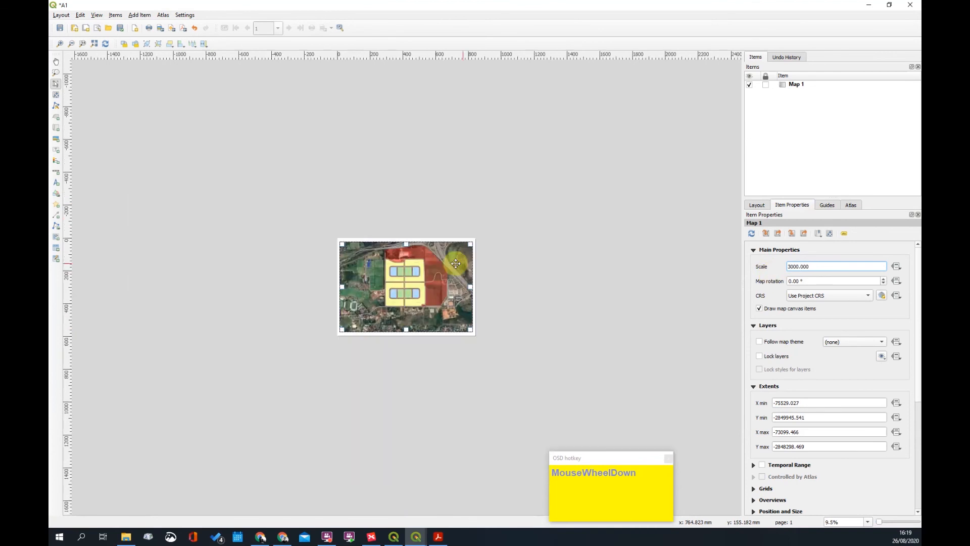
# Shorten the map item from its lower edge to about 485 mm high, leaving free space beneath it
pyautogui.click(55, 84)
pyautogui.moveTo(407, 374); pyautogui.dragTo(407, 364)
pyautogui.scroll(1, 389, 359)
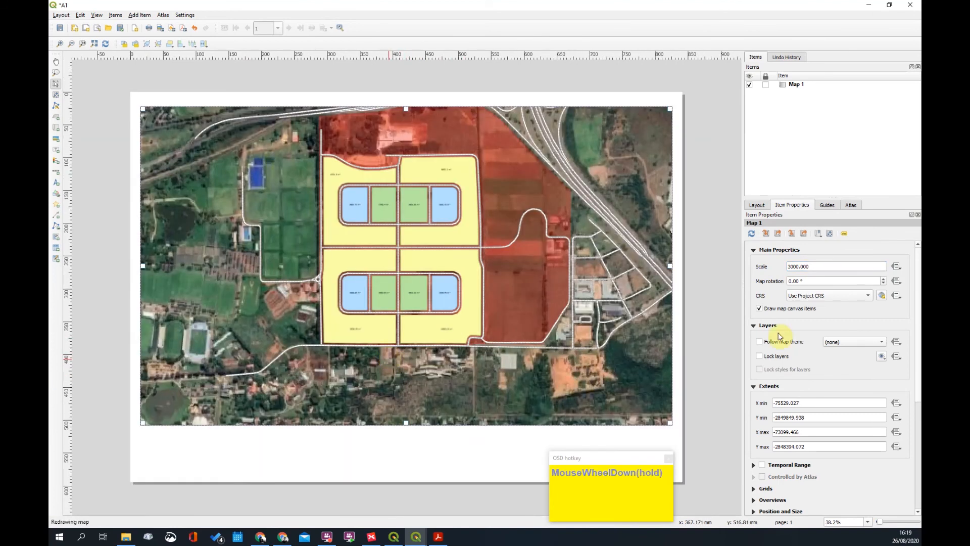
# Shift the map content inside its frame to bring in the highway interchange north-east of the study area
pyautogui.moveTo(827, 267); pyautogui.dragTo(760, 267)
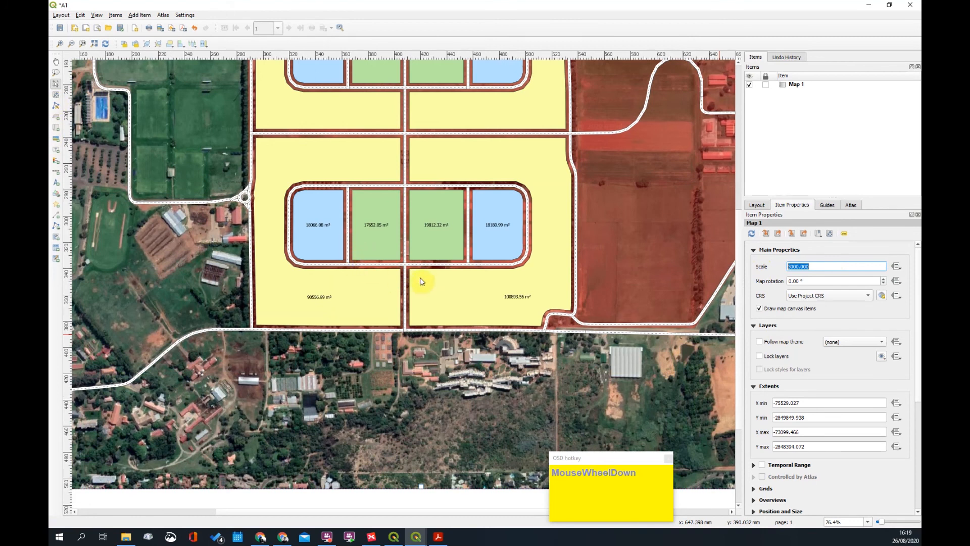
pyautogui.scroll(-2, 414, 286)
pyautogui.moveTo(414, 286)
pyautogui.mouseDown()
pyautogui.moveTo(401, 301)
pyautogui.moveTo(404, 294)
pyautogui.mouseUp()
pyautogui.moveTo(428, 264); pyautogui.dragTo(424, 277)
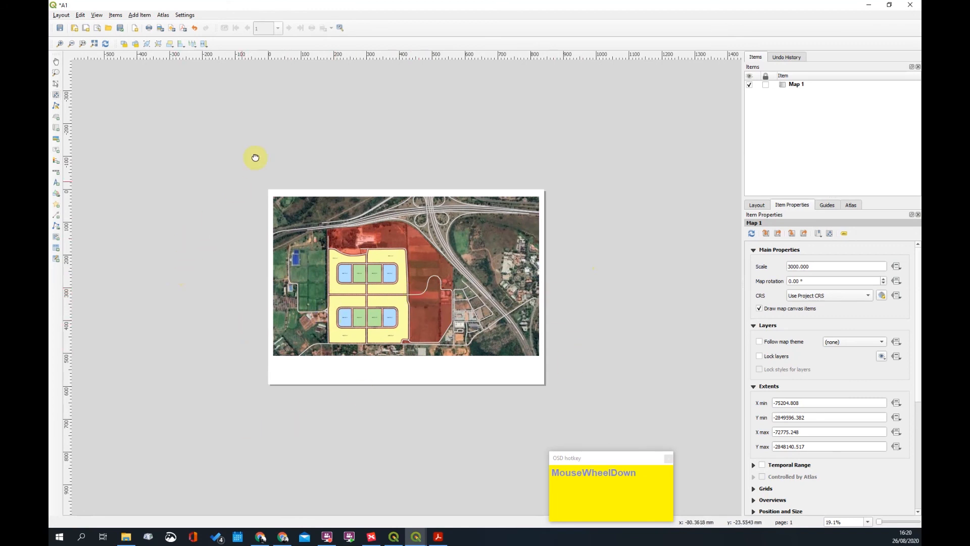
# Examine the zones and their area labels up close on the layout, including the two central blocks
pyautogui.click(56, 72)
pyautogui.moveTo(187, 166); pyautogui.dragTo(493, 383)
pyautogui.moveTo(365, 309); pyautogui.dragTo(444, 347)
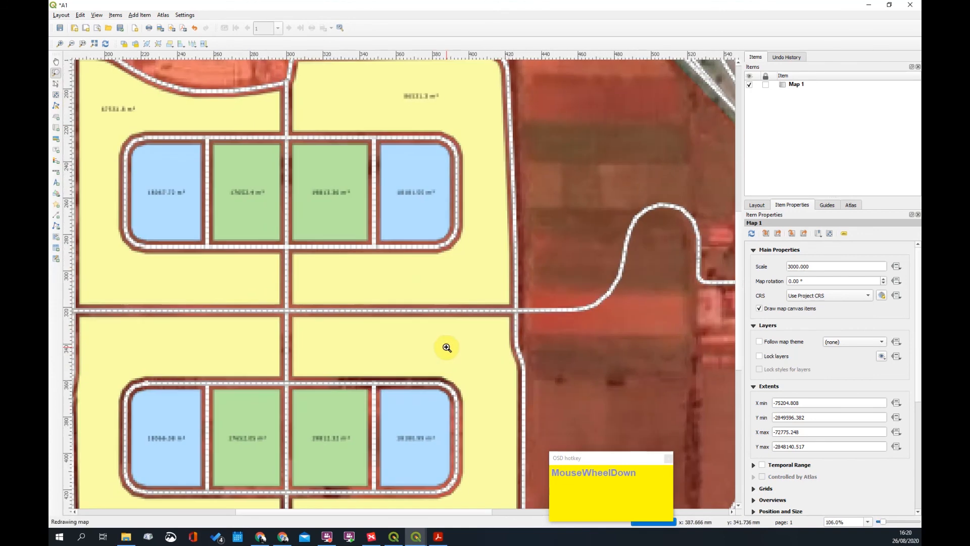
pyautogui.click(446, 348)
pyautogui.scroll(-2, 362, 306)
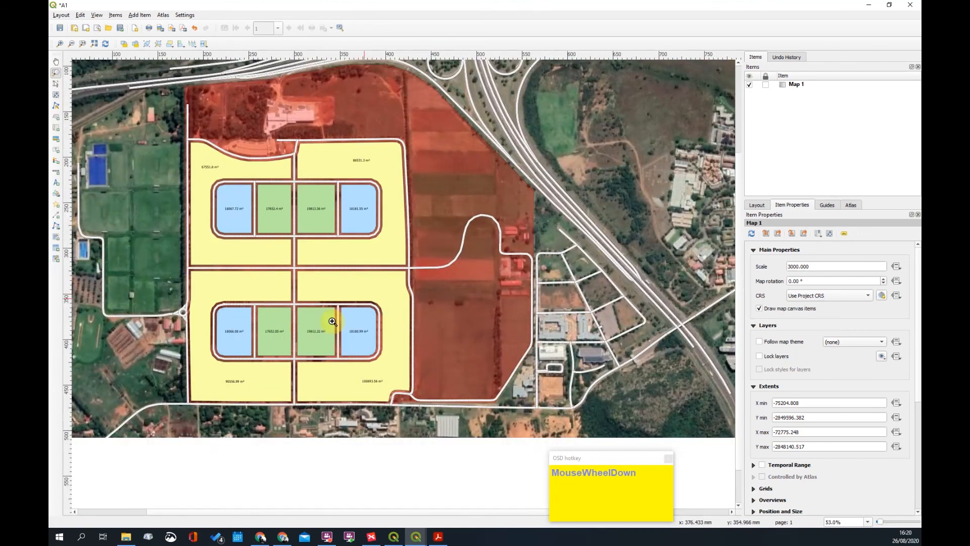
pyautogui.scroll(1, 305, 328)
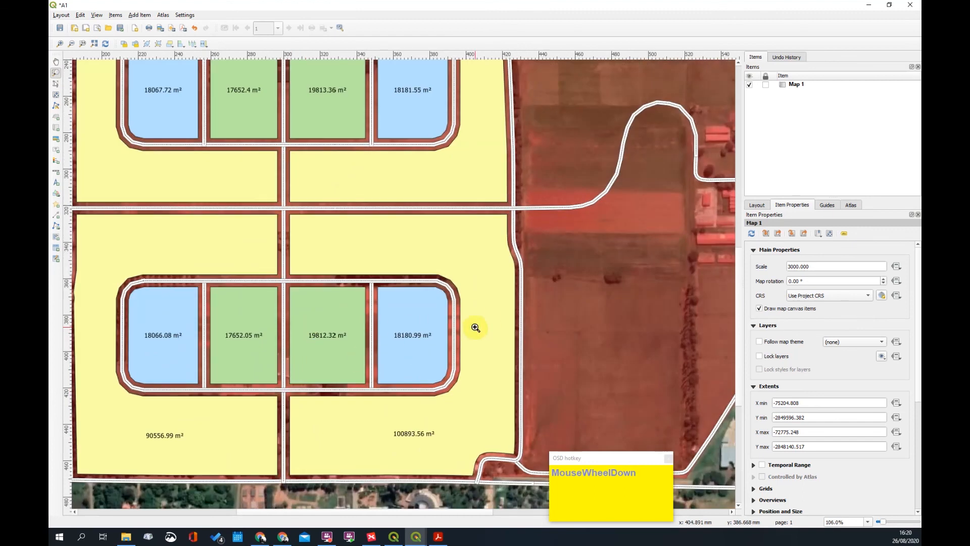
pyautogui.scroll(-2, 473, 323)
pyautogui.scroll(1, 475, 326)
pyautogui.scroll(-1, 477, 316)
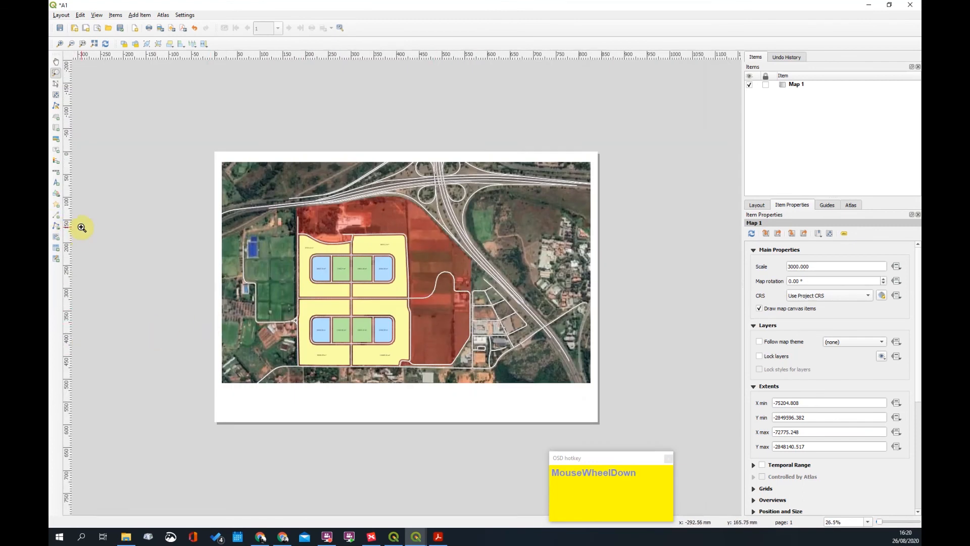
# Add a scale bar for Map 1 in the blank strip beneath the eastern part of the map
pyautogui.click(59, 170)
pyautogui.scroll(1, 531, 419)
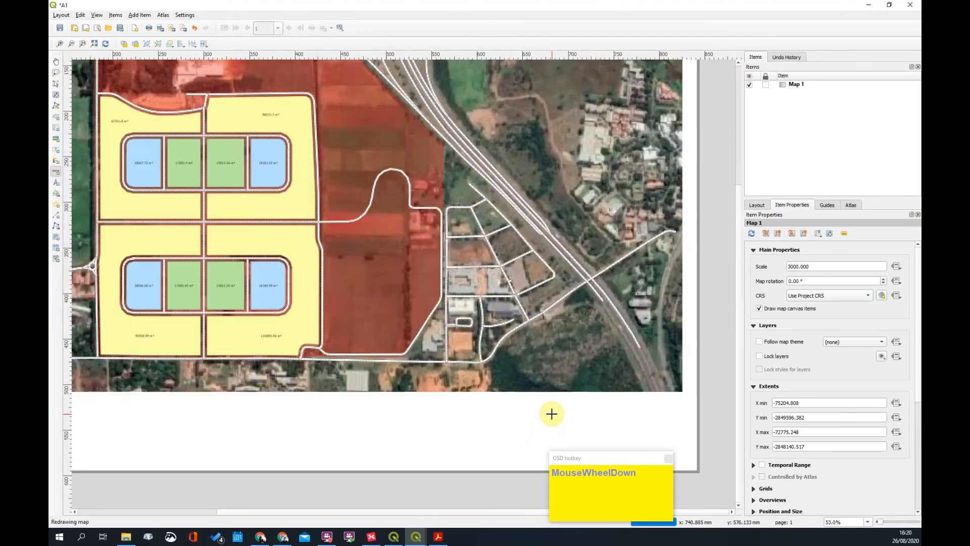
pyautogui.moveTo(516, 426); pyautogui.dragTo(583, 432)
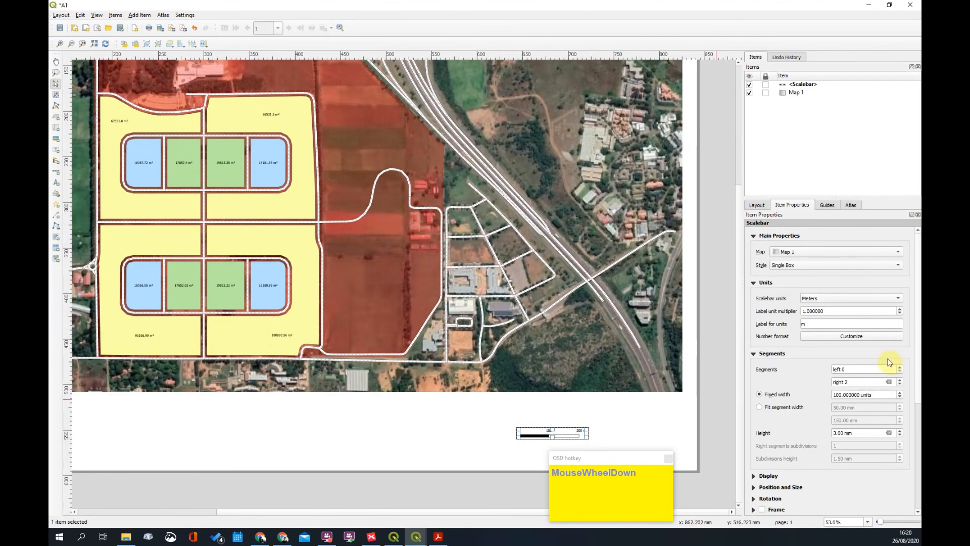
# Set the scale bar's right segments to 4
pyautogui.click(899, 384)
pyautogui.scroll(-1, 901, 385)
pyautogui.click(901, 380)
pyautogui.click(900, 380)
pyautogui.click(900, 381)
pyautogui.click(900, 380)
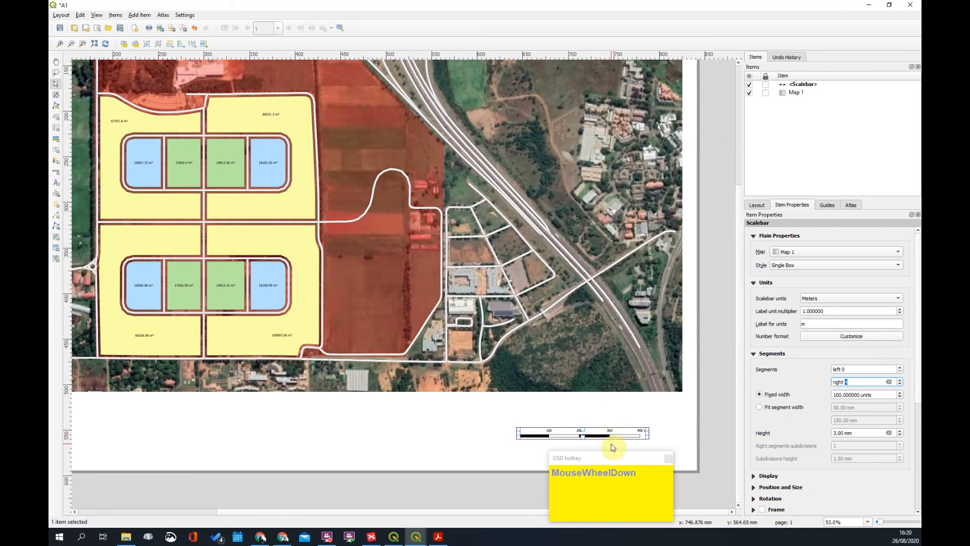
# Move the scale bar into the page's lower-right corner so that its end lines up with the map's right edge
pyautogui.scroll(-1, 601, 435)
pyautogui.click(652, 418)
pyautogui.scroll(1, 541, 407)
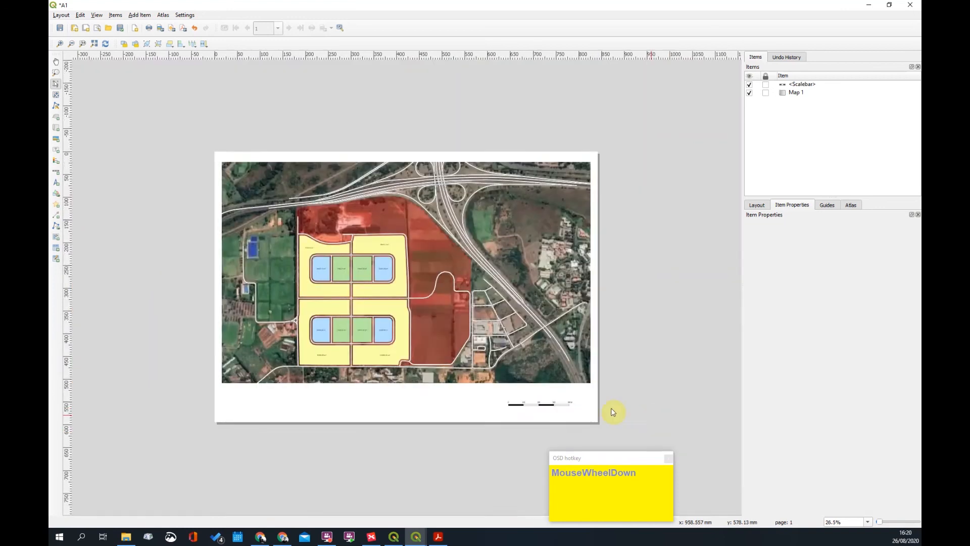
pyautogui.click(550, 435)
pyautogui.moveTo(552, 435); pyautogui.dragTo(599, 448)
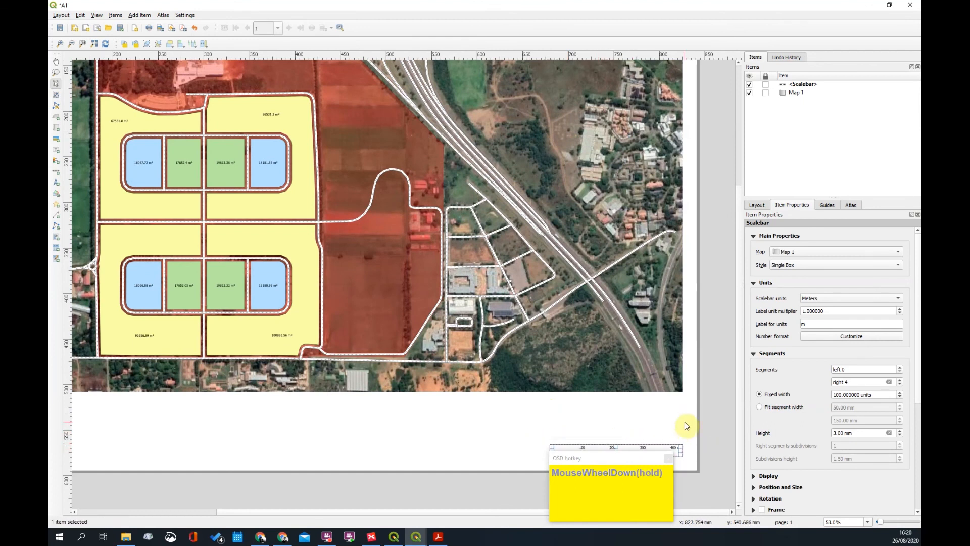
pyautogui.click(711, 412)
pyautogui.scroll(-1, 665, 440)
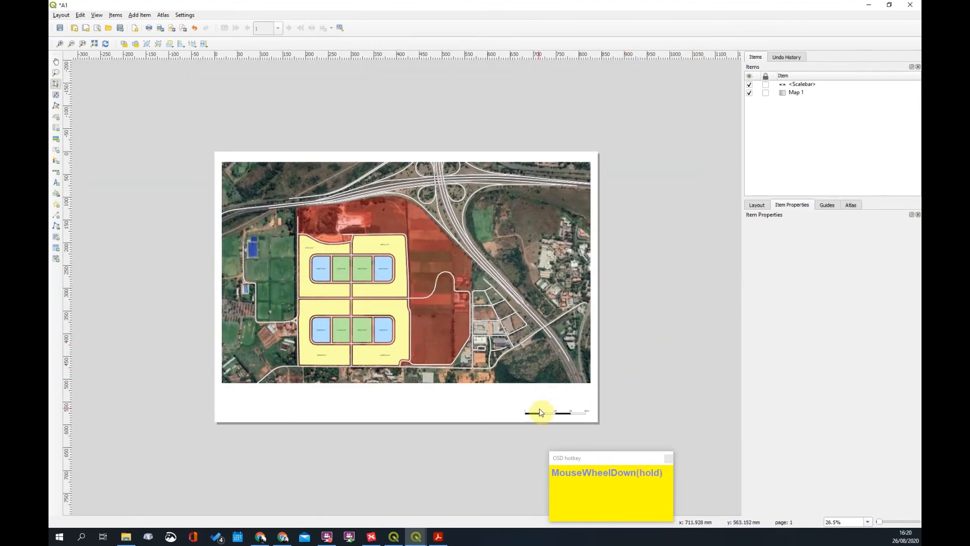
pyautogui.scroll(1, 543, 389)
pyautogui.scroll(-2, 549, 372)
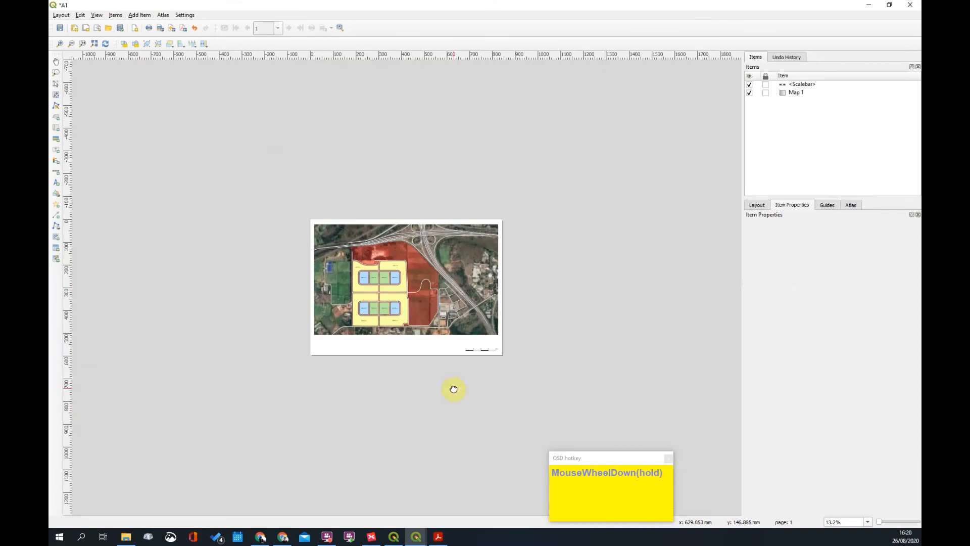
pyautogui.scroll(1, 448, 353)
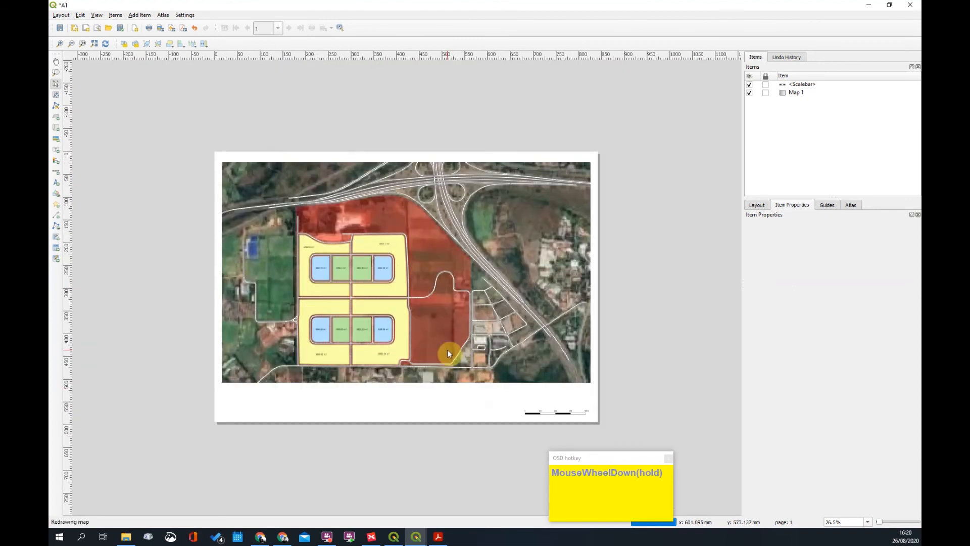
# Add a north arrow about 52 by 33 mm in the blank strip beneath the map, left of the scale bar
pyautogui.click(56, 185)
pyautogui.moveTo(477, 399); pyautogui.dragTo(502, 413)
pyautogui.scroll(2, 499, 417)
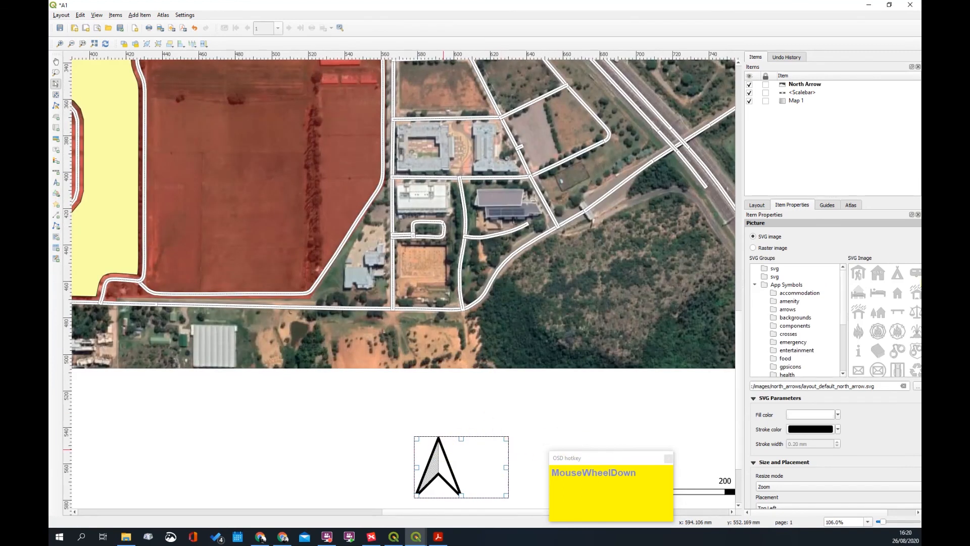
# Narrow the north arrow's frame to about 29 mm and place it directly beside the scale bar
pyautogui.scroll(-2, 477, 428)
pyautogui.scroll(-1, 473, 444)
pyautogui.scroll(1, 505, 406)
pyautogui.scroll(-1, 494, 411)
pyautogui.scroll(1, 505, 427)
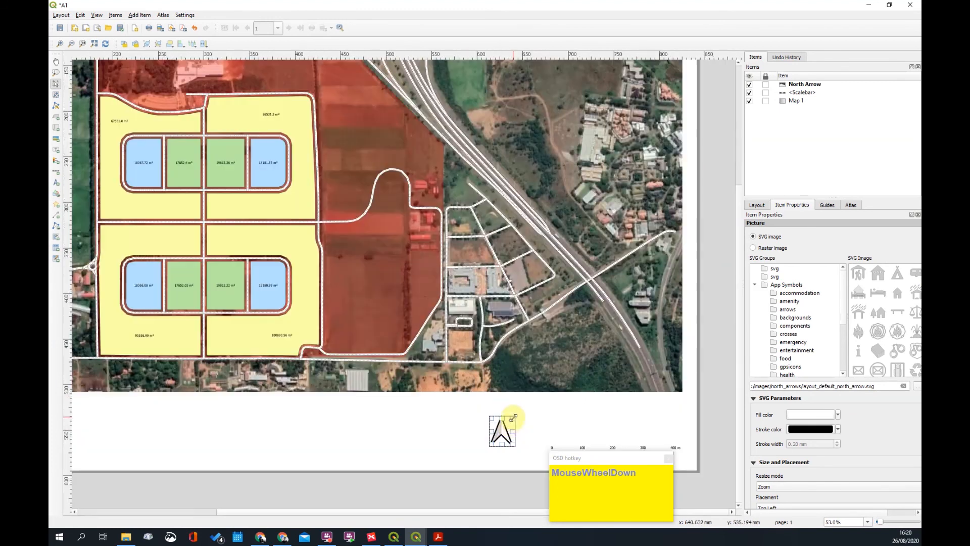
pyautogui.scroll(-1, 465, 468)
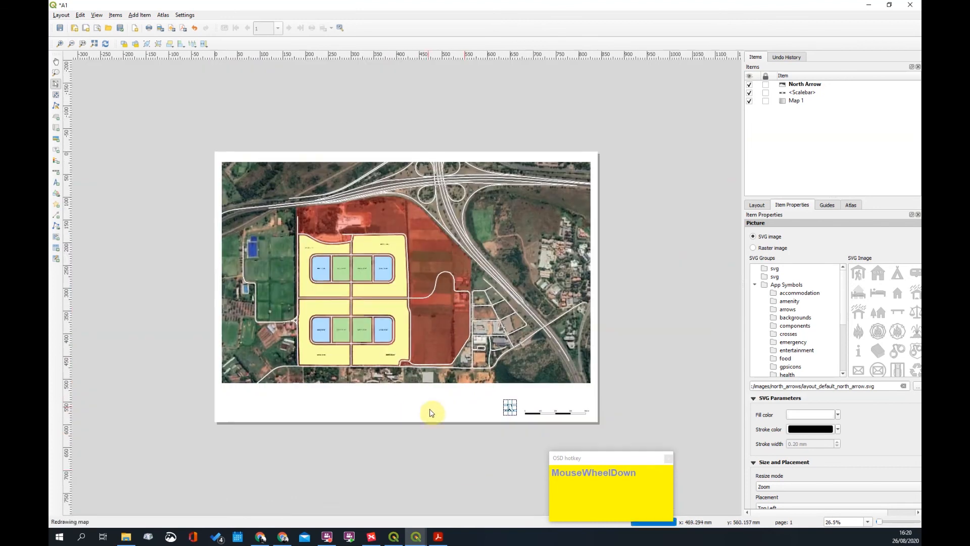
pyautogui.click(466, 469)
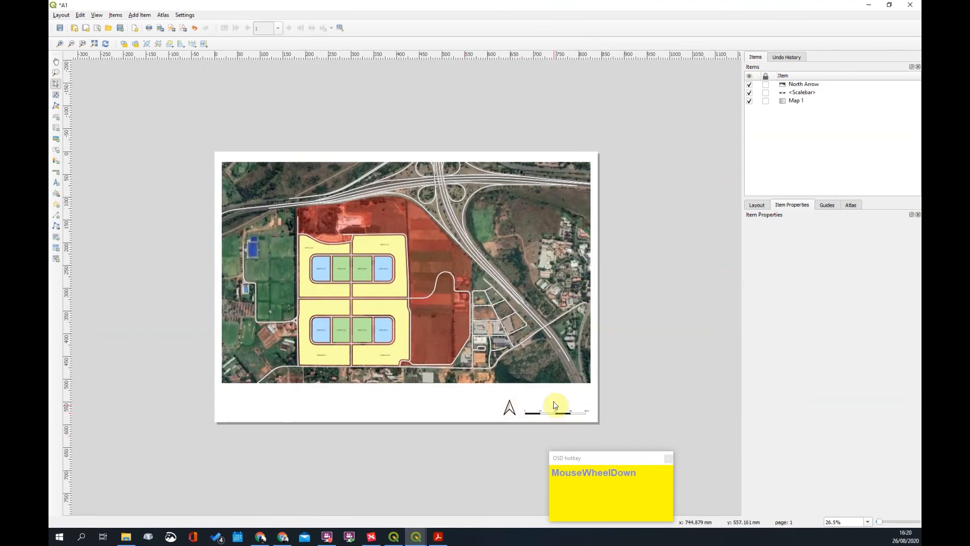
# Add a legend for Map 1 over the map's lower-left area and inspect its entries
pyautogui.click(56, 160)
pyautogui.moveTo(275, 341); pyautogui.dragTo(315, 409)
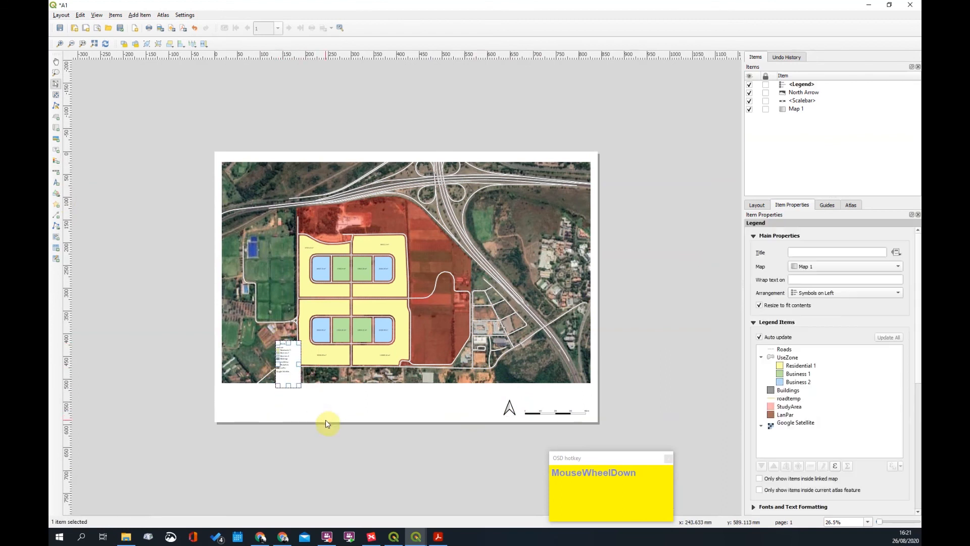
pyautogui.scroll(1, 277, 390)
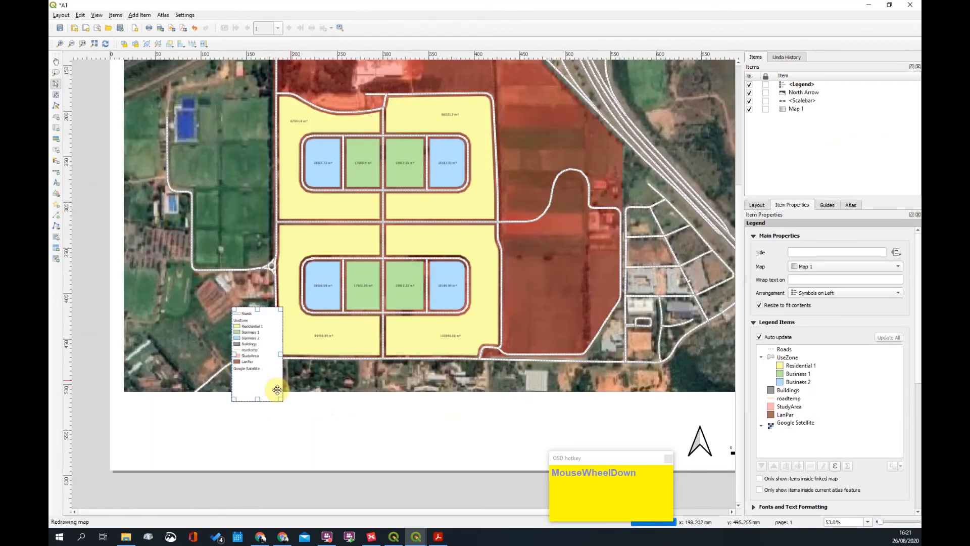
pyautogui.scroll(2, 277, 390)
pyautogui.scroll(-1, 242, 264)
pyautogui.scroll(1, 253, 342)
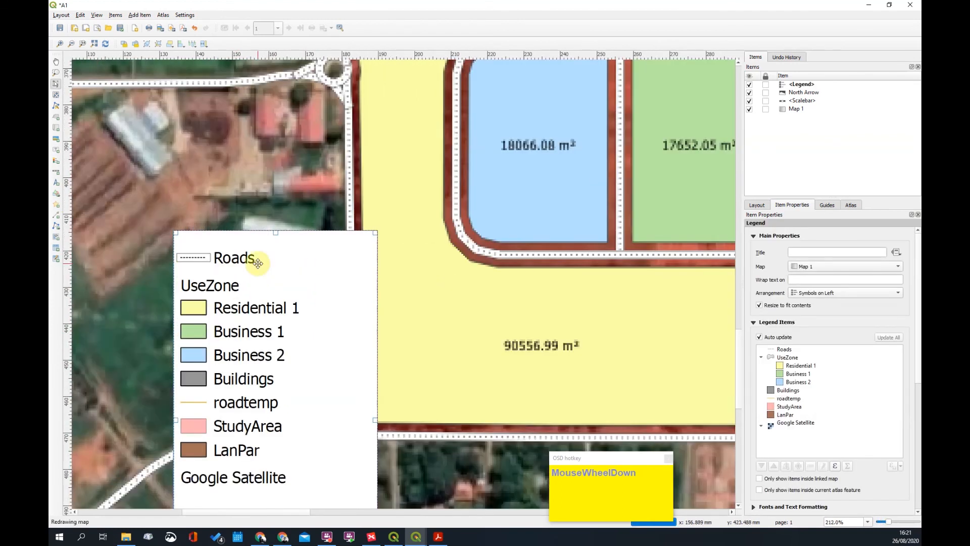
pyautogui.scroll(-1, 257, 264)
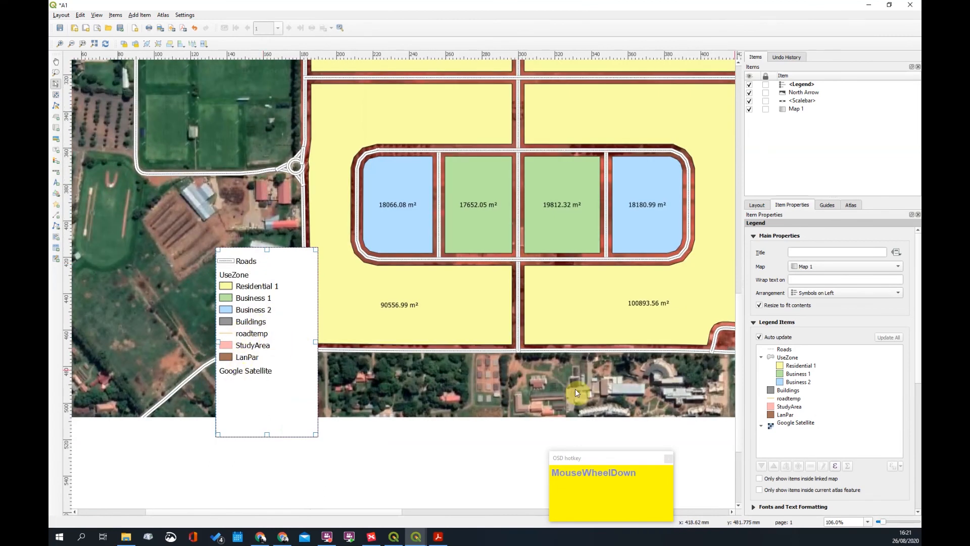
pyautogui.scroll(-1, 757, 333)
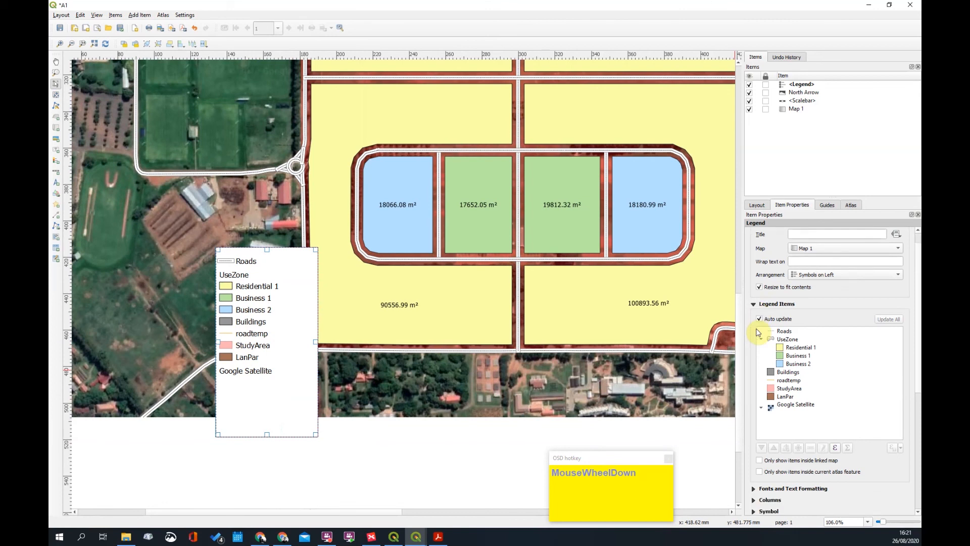
# Move the legend closer to the map's lower-left corner and turn off its automatic updating
pyautogui.moveTo(265, 315); pyautogui.dragTo(206, 389)
pyautogui.click(893, 371)
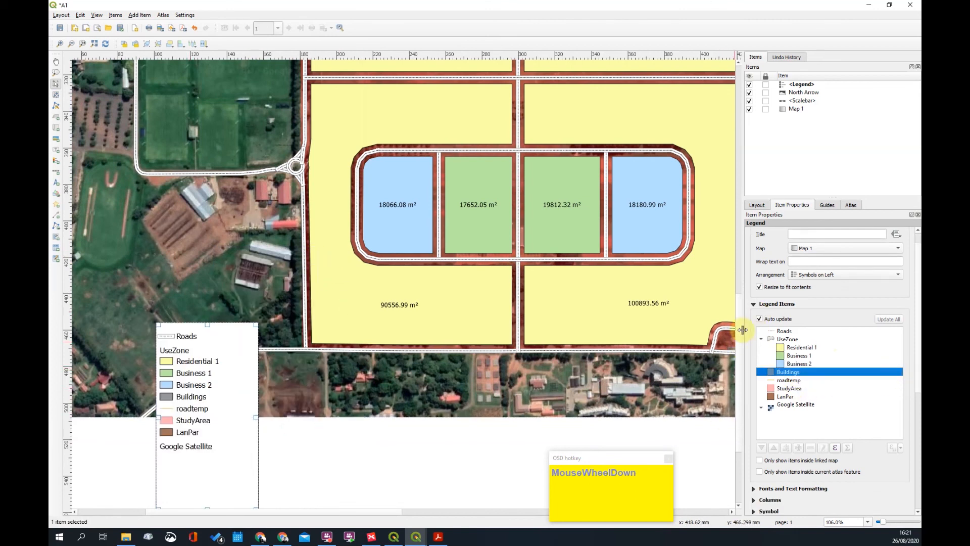
pyautogui.click(759, 319)
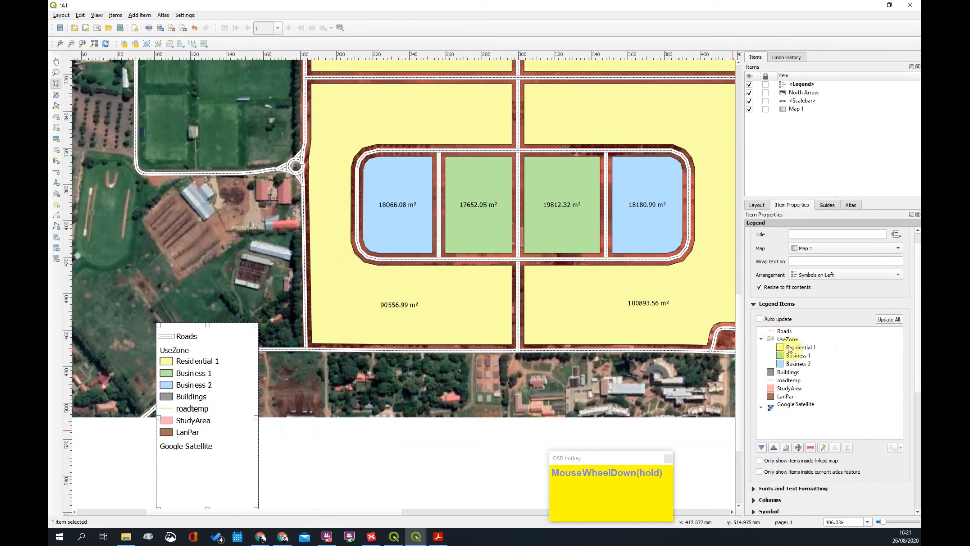
# Remove the Google Satellite, LanPar, roadtemp and Buildings entries from the legend
pyautogui.click(797, 406)
pyautogui.click(811, 452)
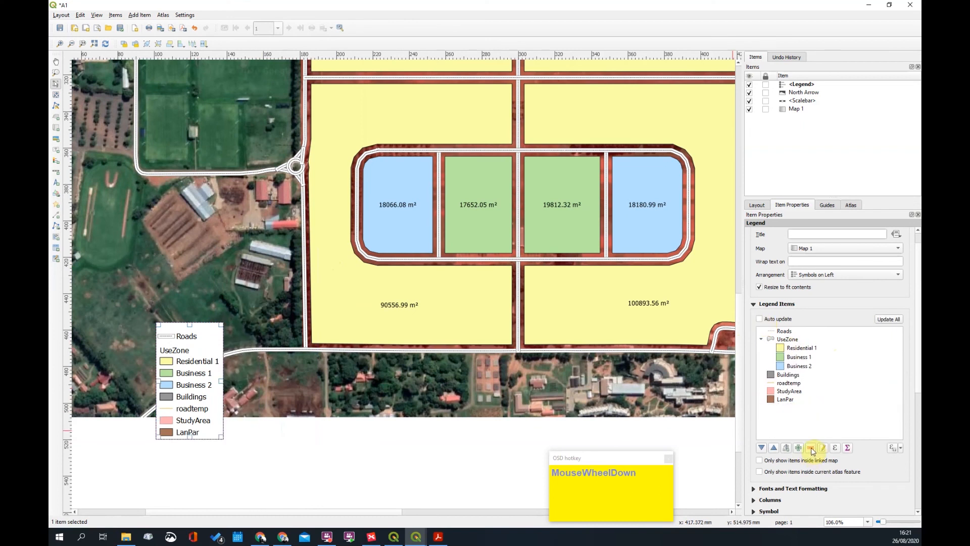
pyautogui.click(810, 449)
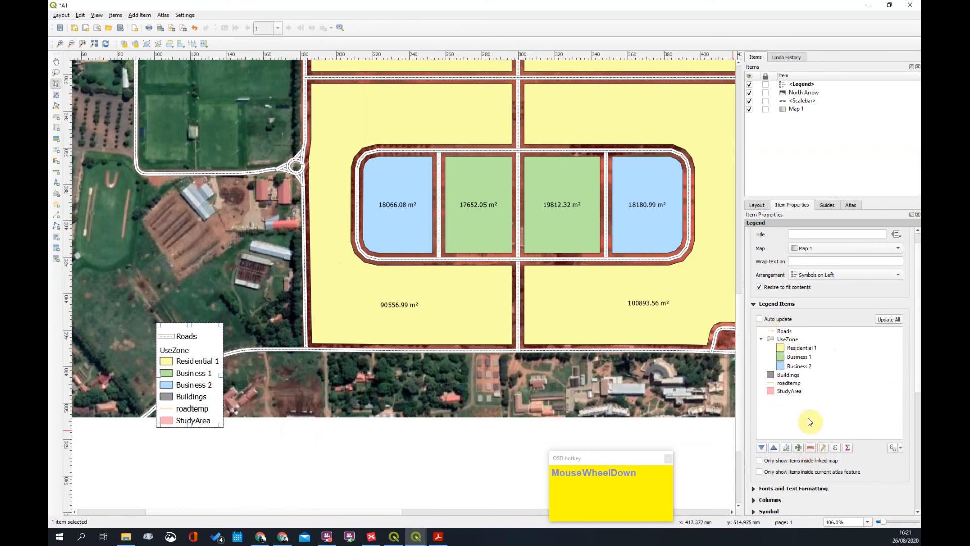
pyautogui.click(790, 384)
pyautogui.click(811, 447)
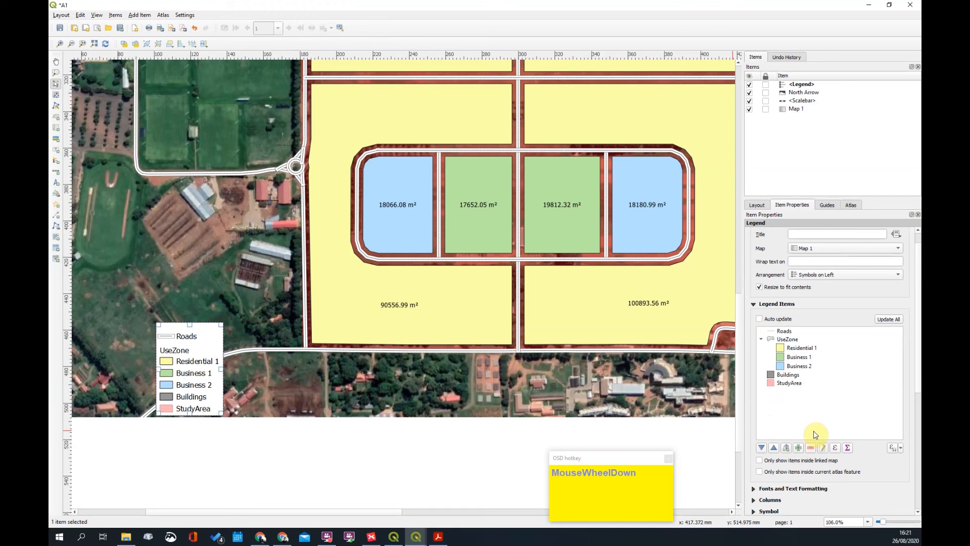
pyautogui.click(791, 375)
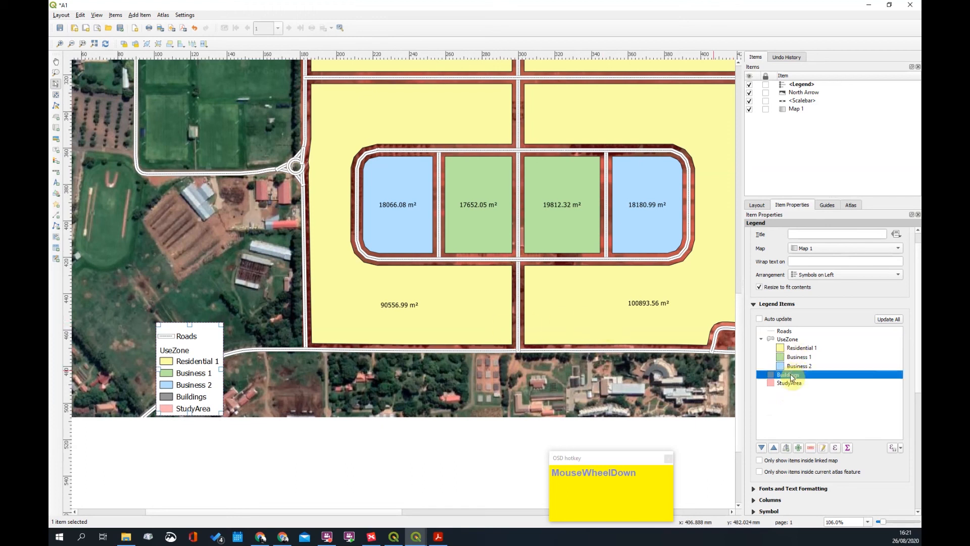
pyautogui.click(811, 447)
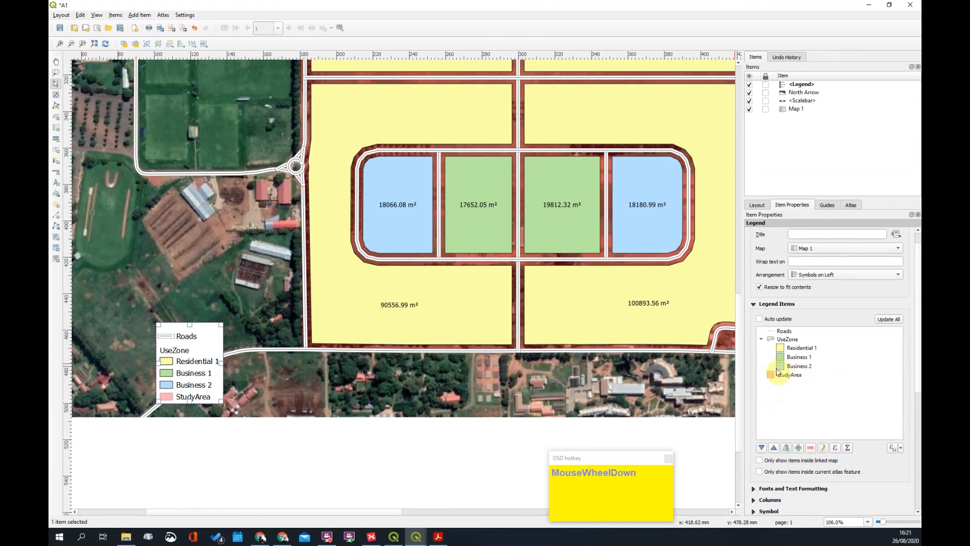
# Move the legend into the blank strip beneath the map, just left of the north arrow
pyautogui.scroll(-1, 348, 373)
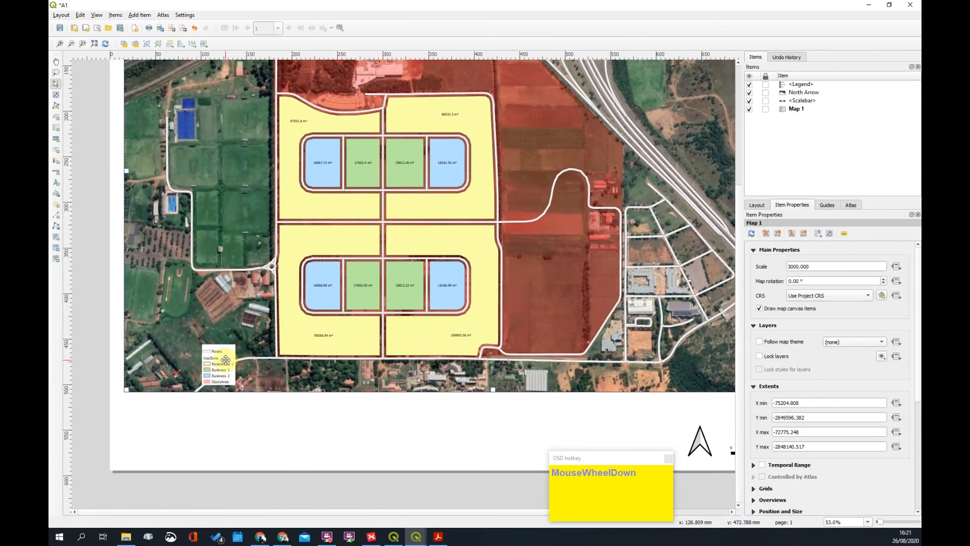
pyautogui.moveTo(219, 370); pyautogui.dragTo(655, 433)
pyautogui.scroll(-2, 516, 392)
pyautogui.scroll(1, 447, 353)
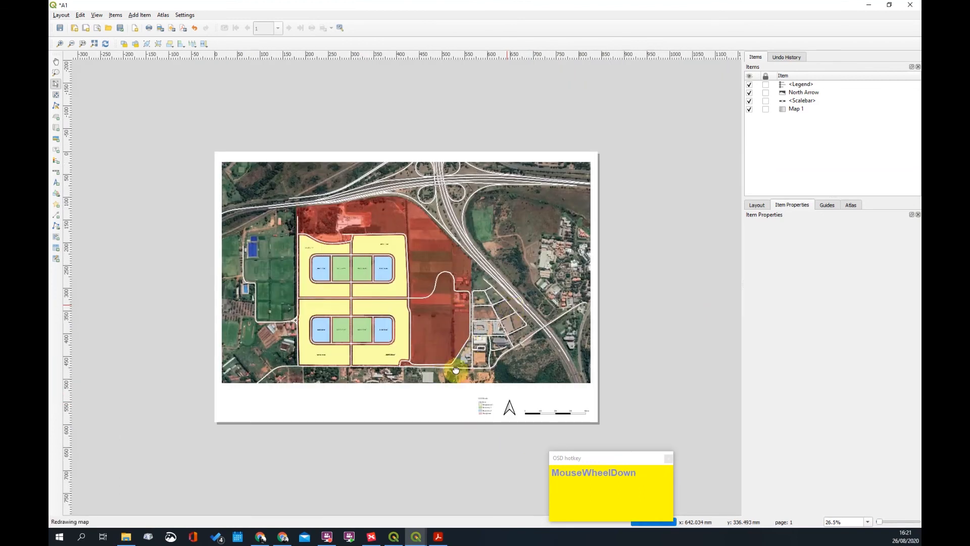
pyautogui.scroll(2, 455, 371)
pyautogui.scroll(-2, 506, 376)
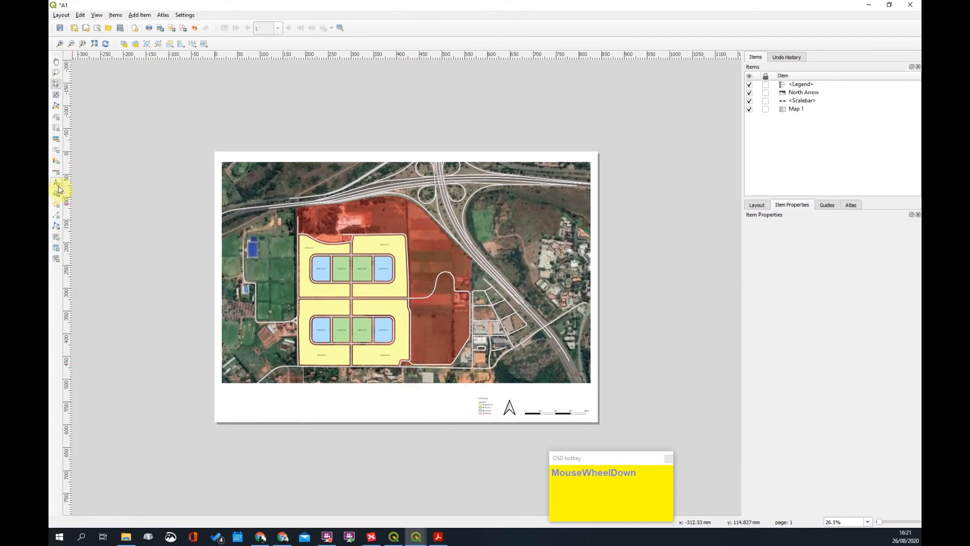
# Add a text label in the blank strip beneath the map, reading "my new study Area"
pyautogui.click(56, 152)
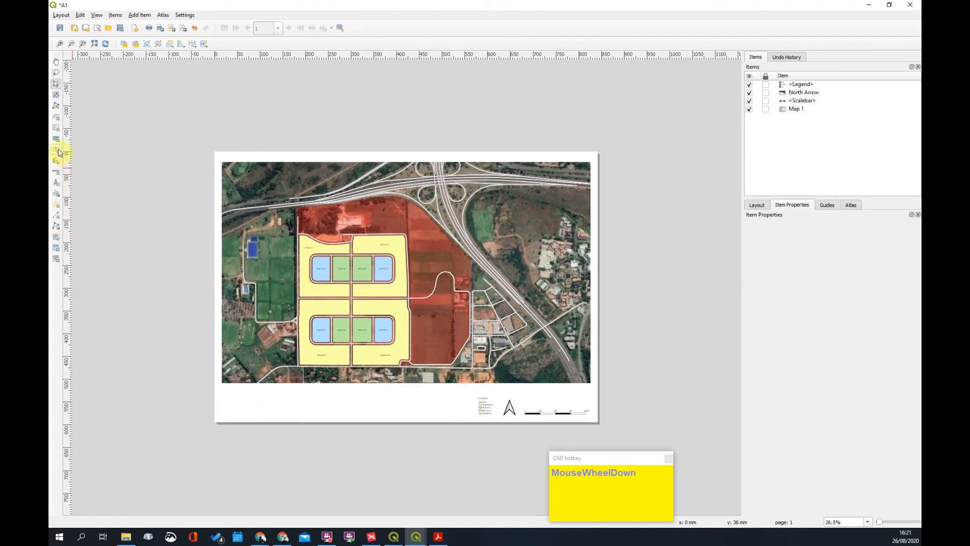
pyautogui.moveTo(304, 399); pyautogui.dragTo(443, 415)
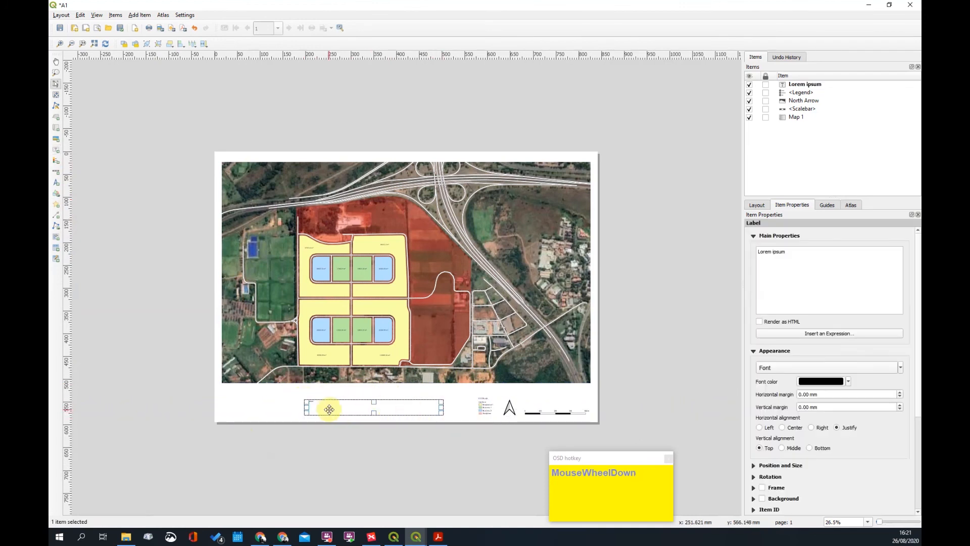
pyautogui.scroll(-3, 328, 406)
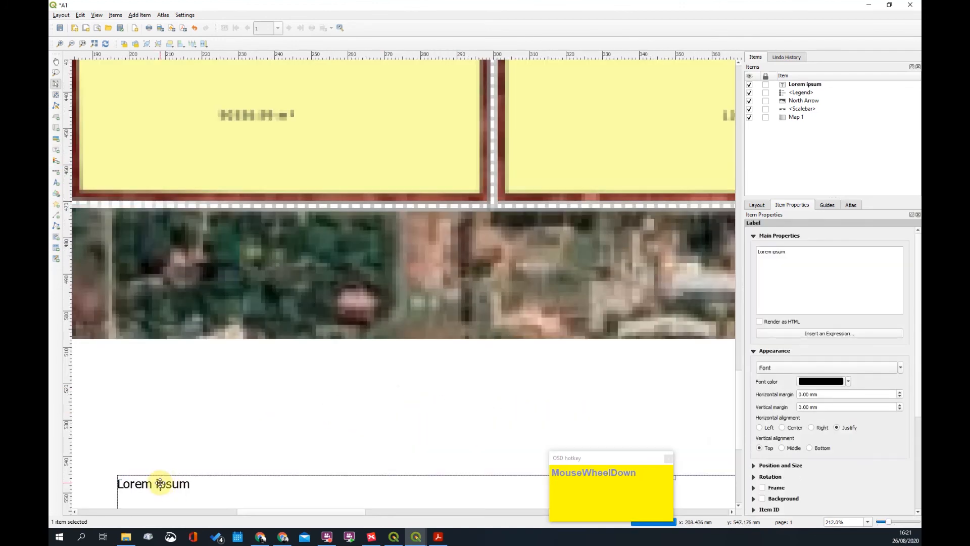
pyautogui.scroll(-1, 281, 391)
pyautogui.tripleClick(779, 248)
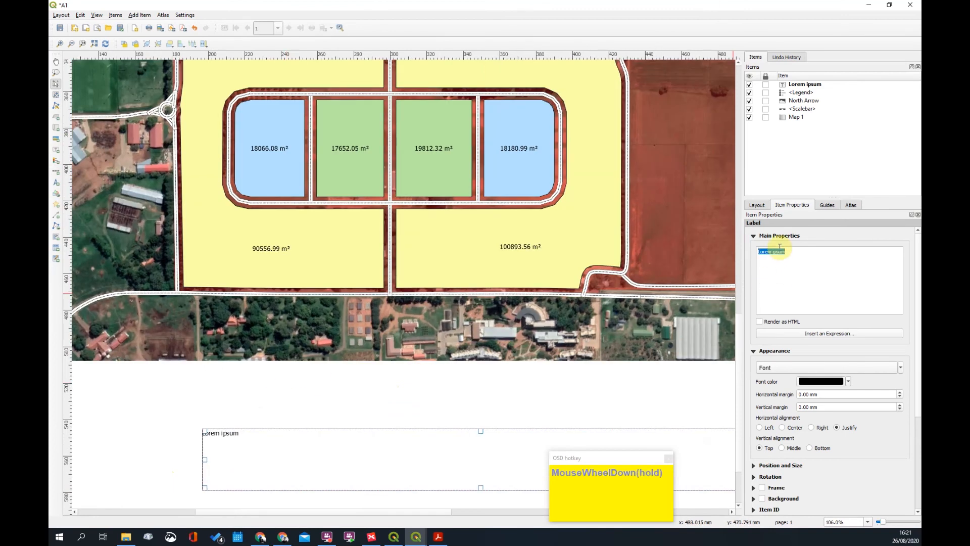
pyautogui.write('study Area')
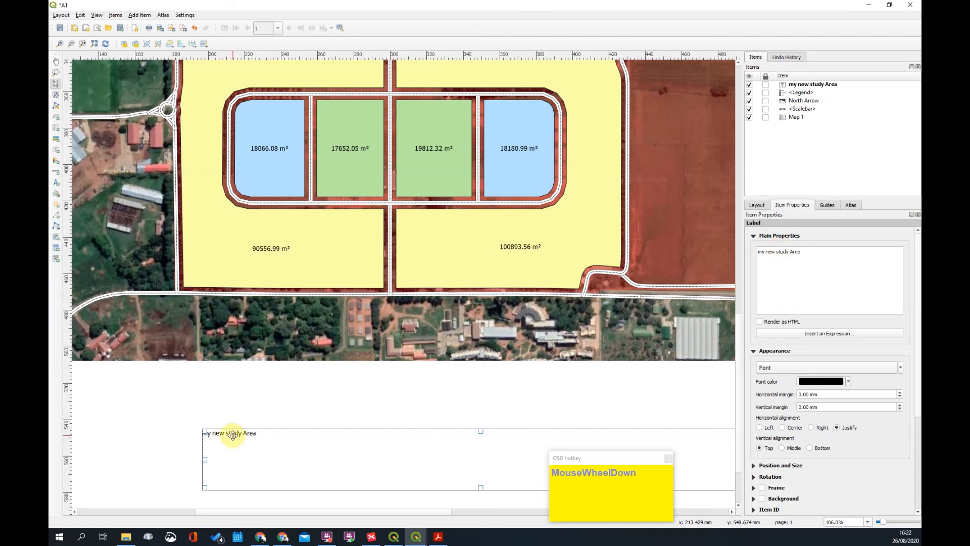
# Replace the label's text with "MY NEW STUDY AREA" in capitals
pyautogui.doubleClick(809, 251)
pyautogui.moveTo(799, 253); pyautogui.dragTo(748, 252)
pyautogui.click(821, 258)
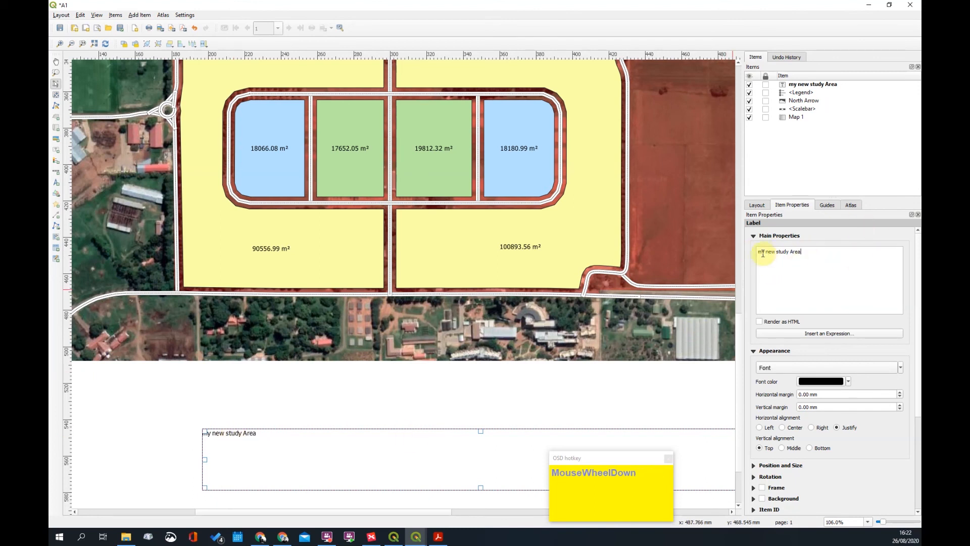
pyautogui.moveTo(816, 255); pyautogui.dragTo(756, 246)
pyautogui.write('MY N')
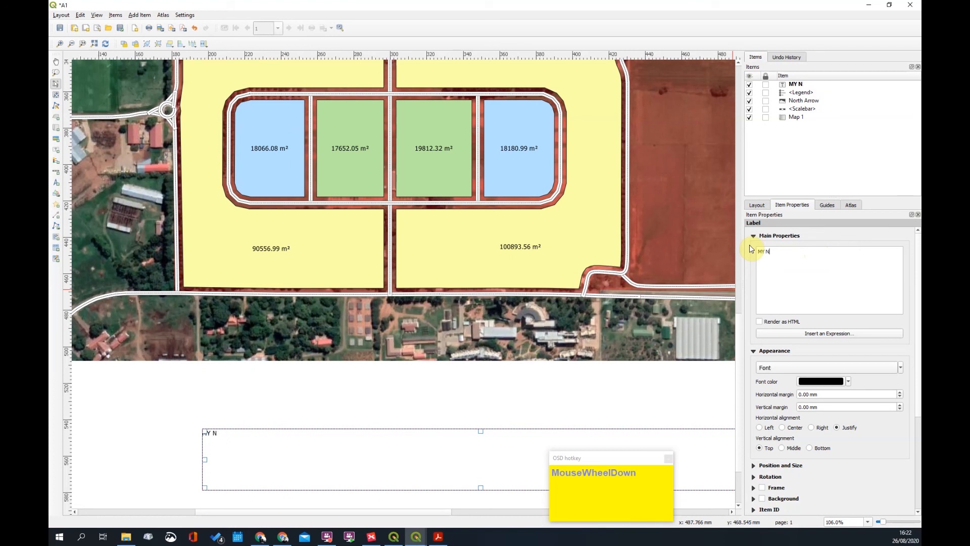
pyautogui.write('EW STUDY AREA')
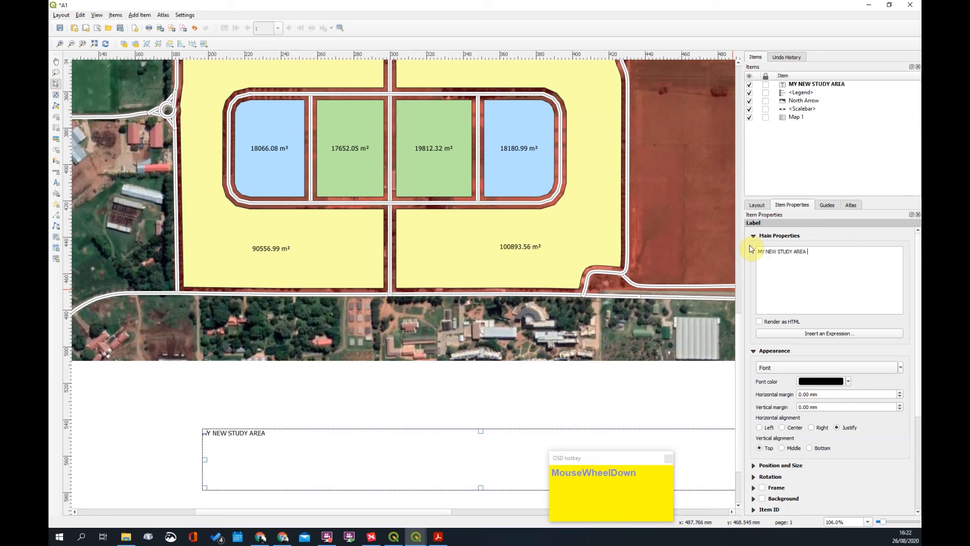
pyautogui.click(309, 413)
pyautogui.click(247, 435)
pyautogui.scroll(-4, 339, 410)
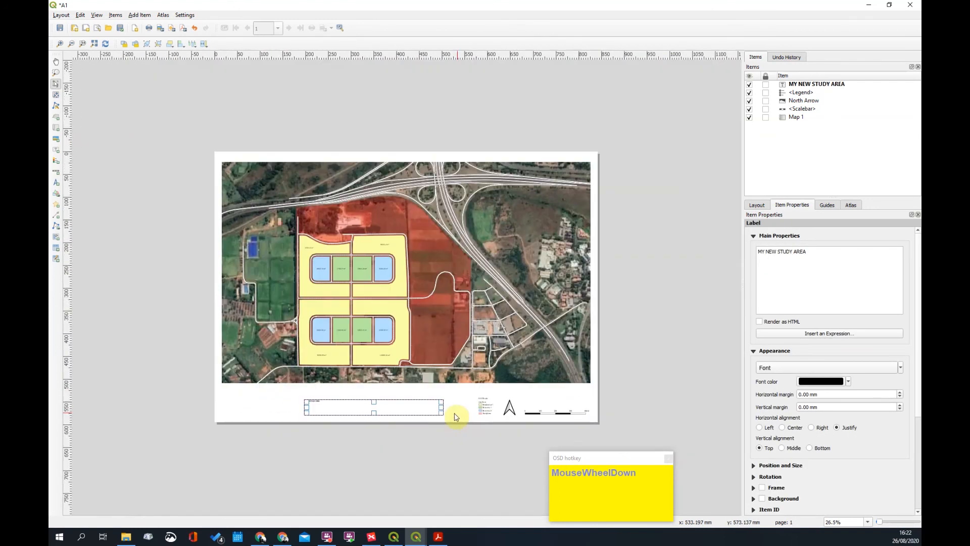
# Shrink the study area label's frame until it fits tightly around its text
pyautogui.moveTo(440, 406); pyautogui.dragTo(330, 405)
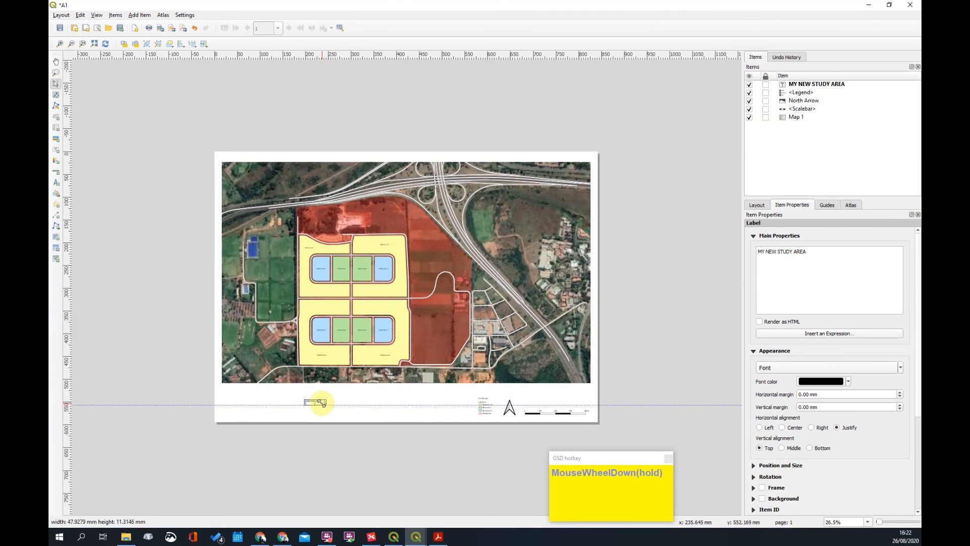
pyautogui.scroll(4, 329, 407)
pyautogui.moveTo(381, 460); pyautogui.dragTo(374, 448)
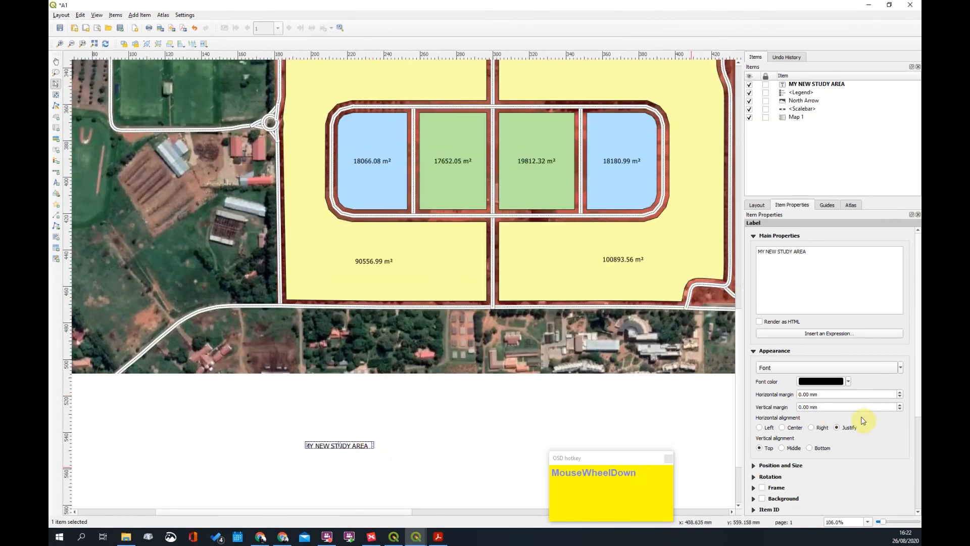
# Try heights of 10 mm, 30 mm and finally 3 mm for the study area label
pyautogui.scroll(-1, 872, 418)
pyautogui.click(785, 448)
pyautogui.scroll(-3, 855, 444)
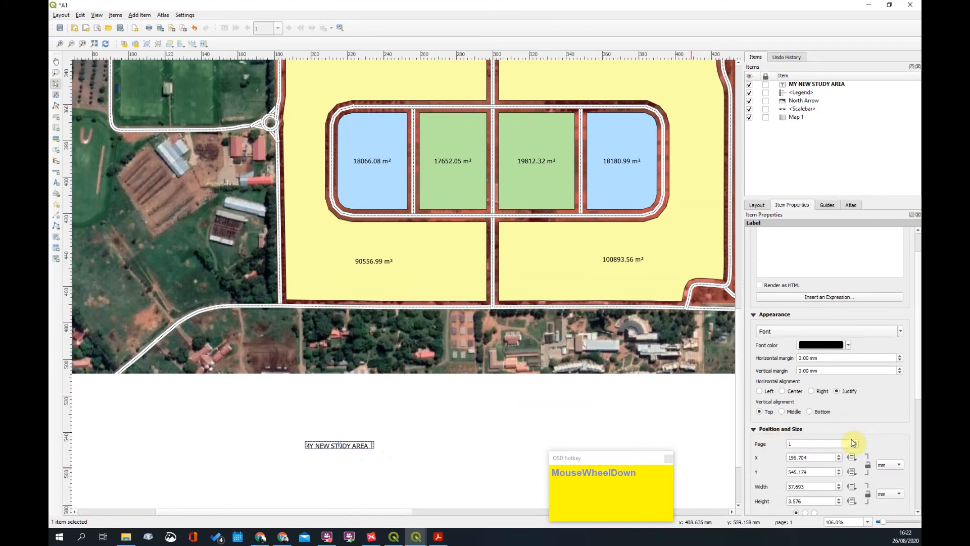
pyautogui.click(831, 449)
pyautogui.scroll(-2, 832, 445)
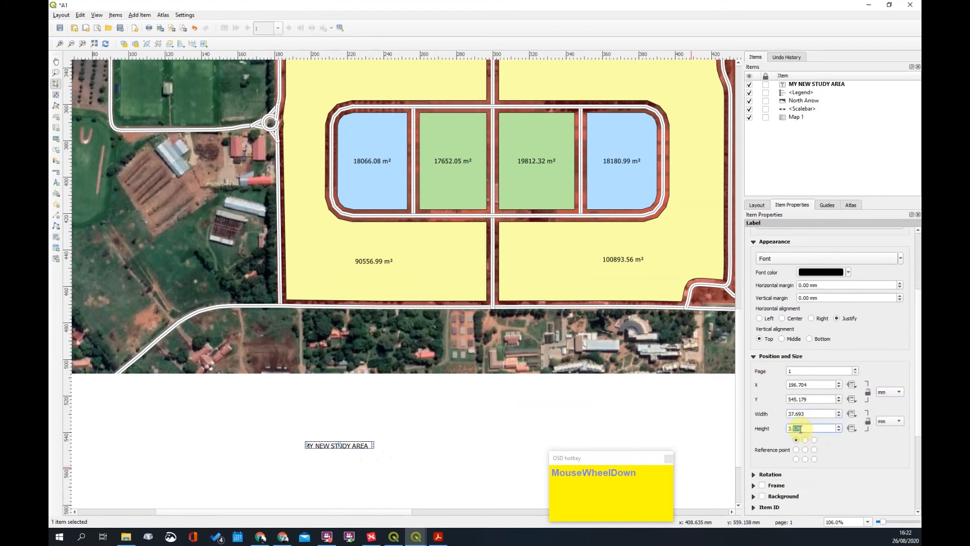
pyautogui.write('10')
pyautogui.press('Return')
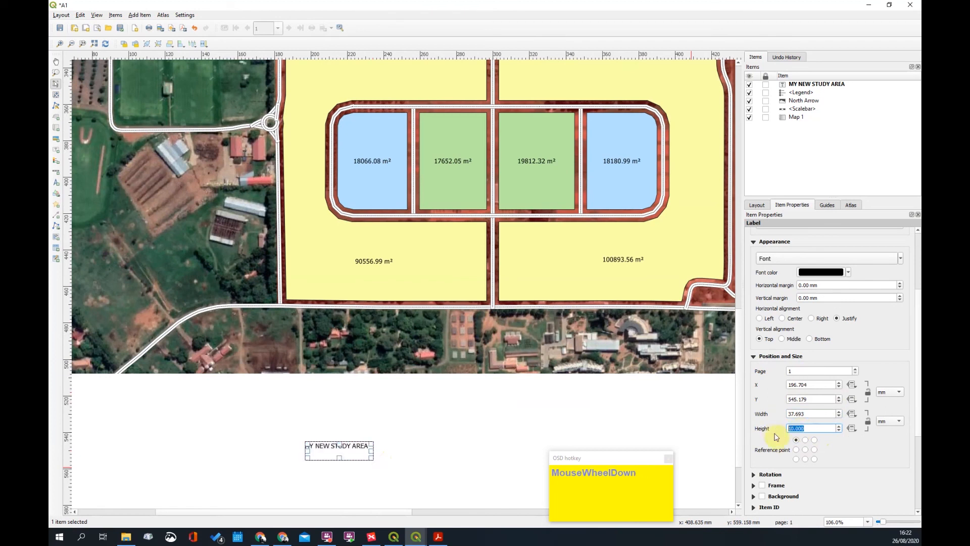
pyautogui.write('30')
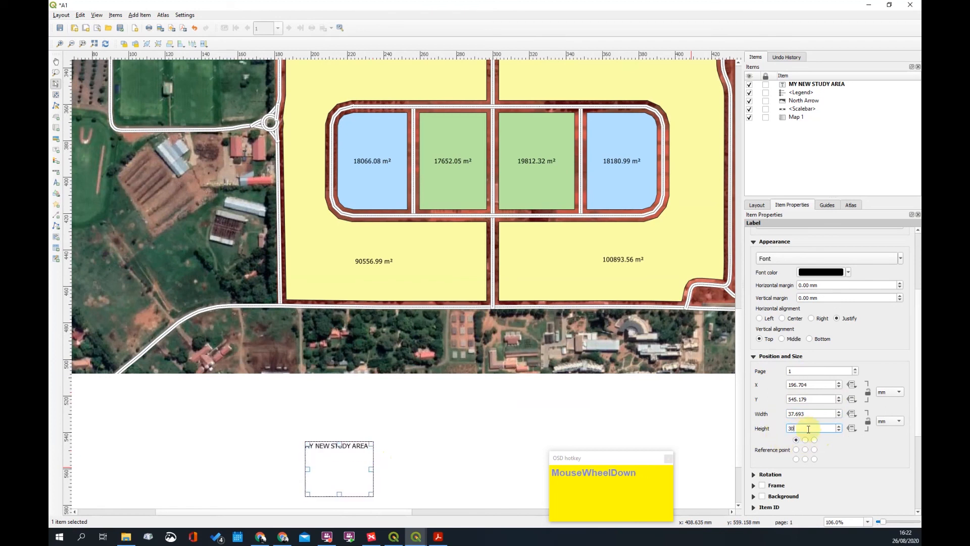
pyautogui.write('3')
pyautogui.press('Return')
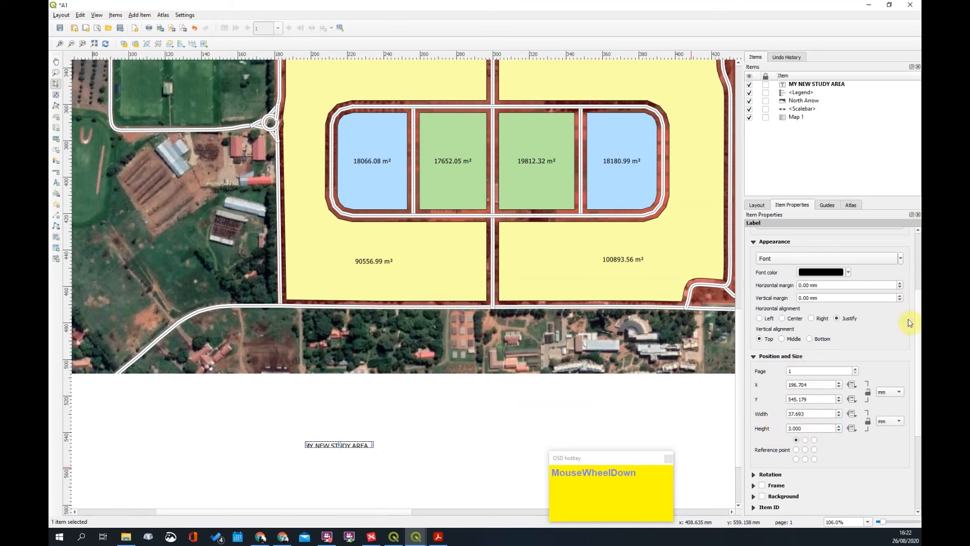
# Set the study area label's font size to 30 pt
pyautogui.scroll(4, 917, 298)
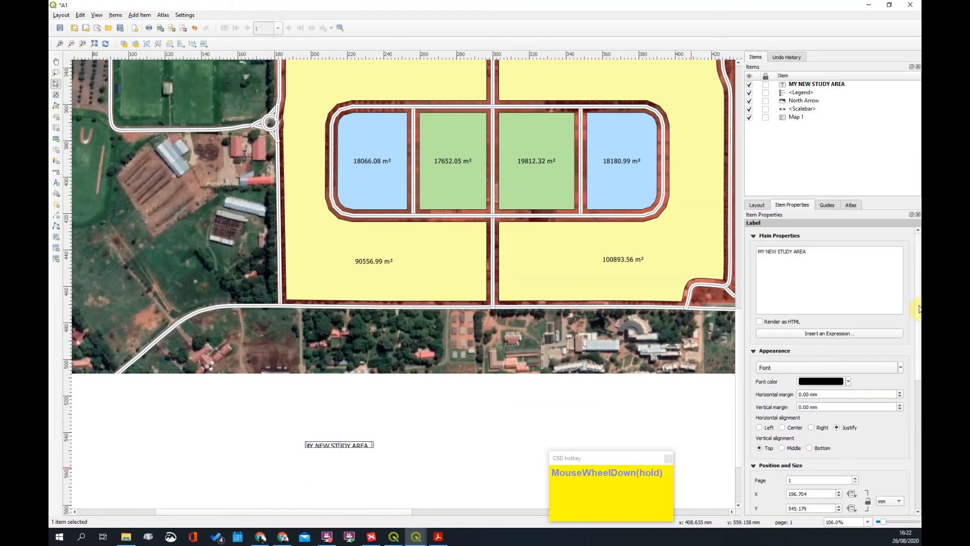
pyautogui.scroll(-1, 895, 369)
pyautogui.click(900, 353)
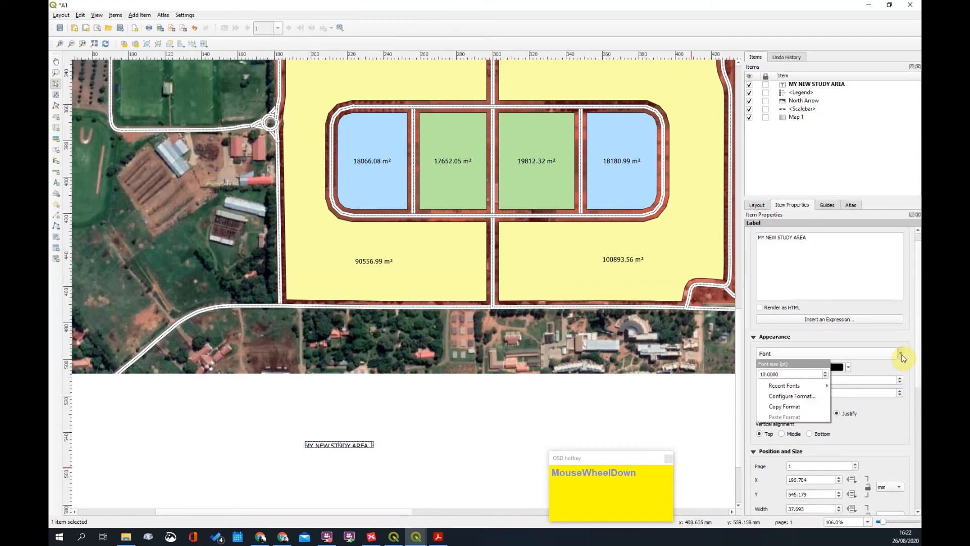
pyautogui.tripleClick(783, 373)
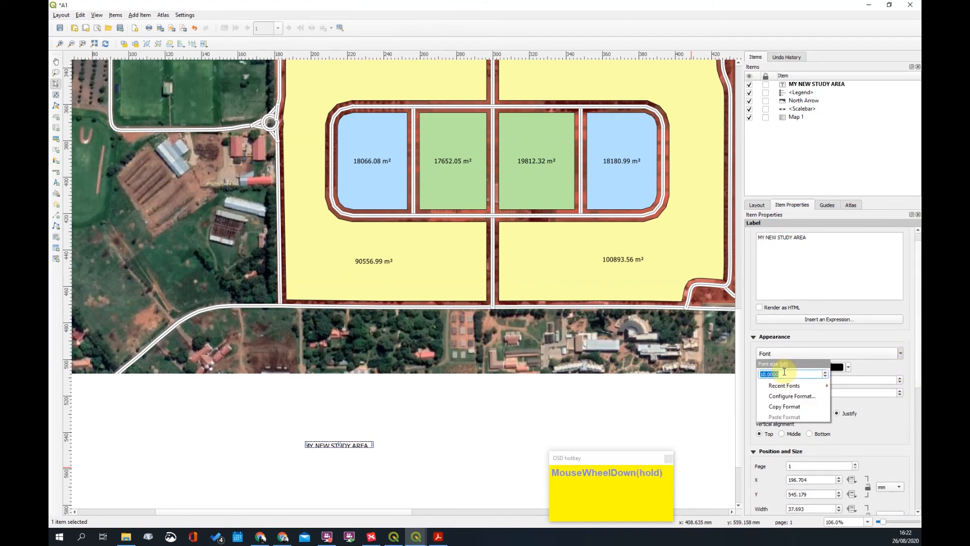
pyautogui.moveTo(800, 374); pyautogui.dragTo(751, 368)
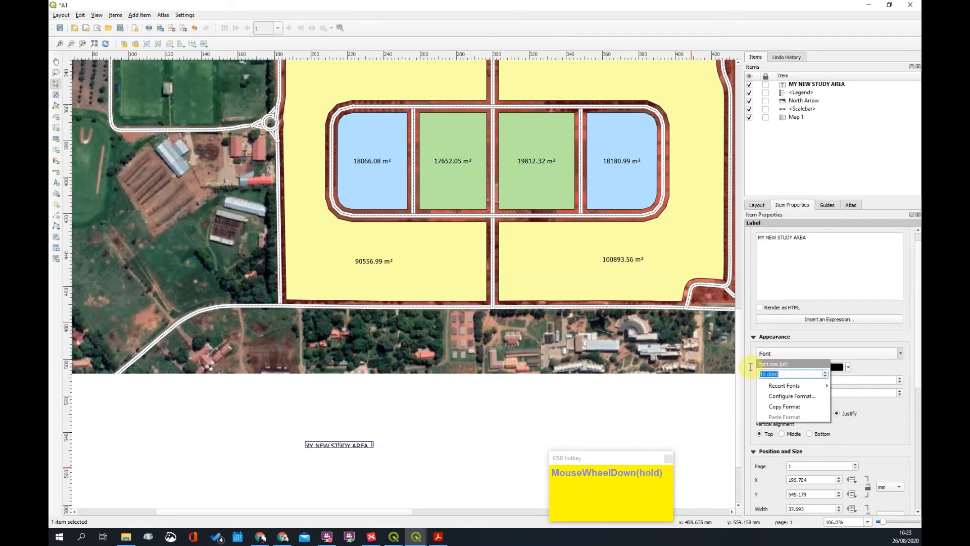
pyautogui.write('30')
pyautogui.press('Return')
pyautogui.click(293, 438)
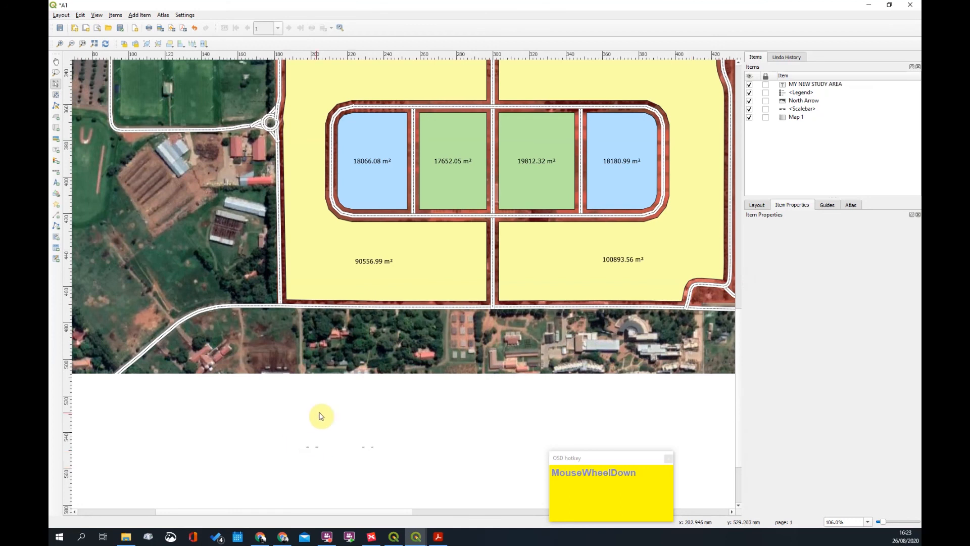
# Enlarge the label's frame so that "MY NEW STUDY AREA" fits on one line
pyautogui.click(367, 448)
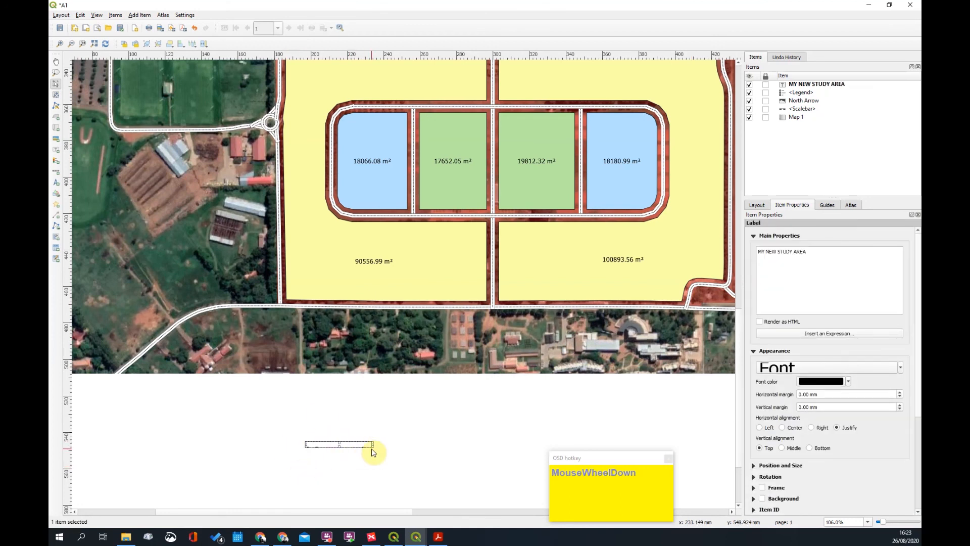
pyautogui.moveTo(372, 447); pyautogui.dragTo(427, 498)
pyautogui.scroll(-2, 376, 383)
pyautogui.moveTo(334, 407); pyautogui.dragTo(392, 407)
pyautogui.scroll(-1, 395, 399)
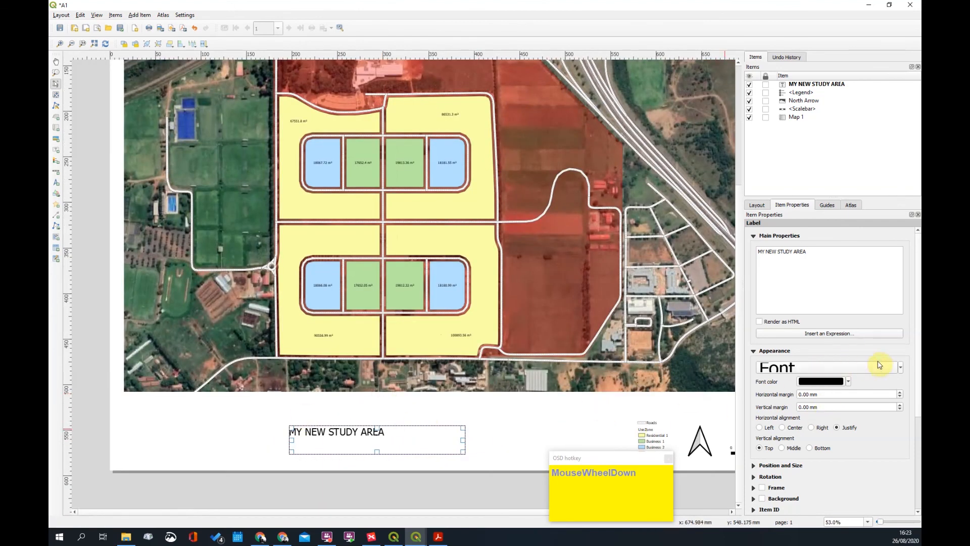
# Set the study area label's font size to 50 pt, keeping the MS Shell Dlg 2 Regular font
pyautogui.click(900, 369)
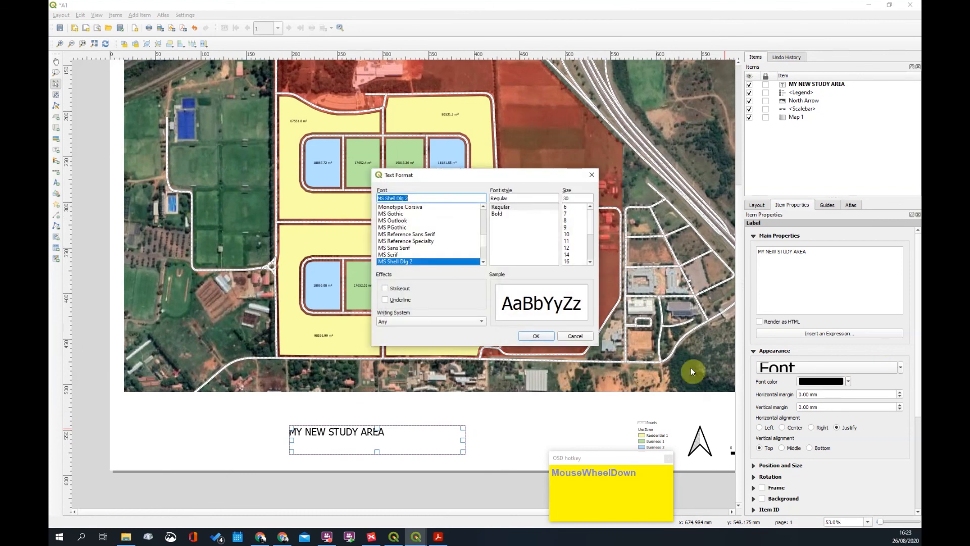
pyautogui.click(548, 335)
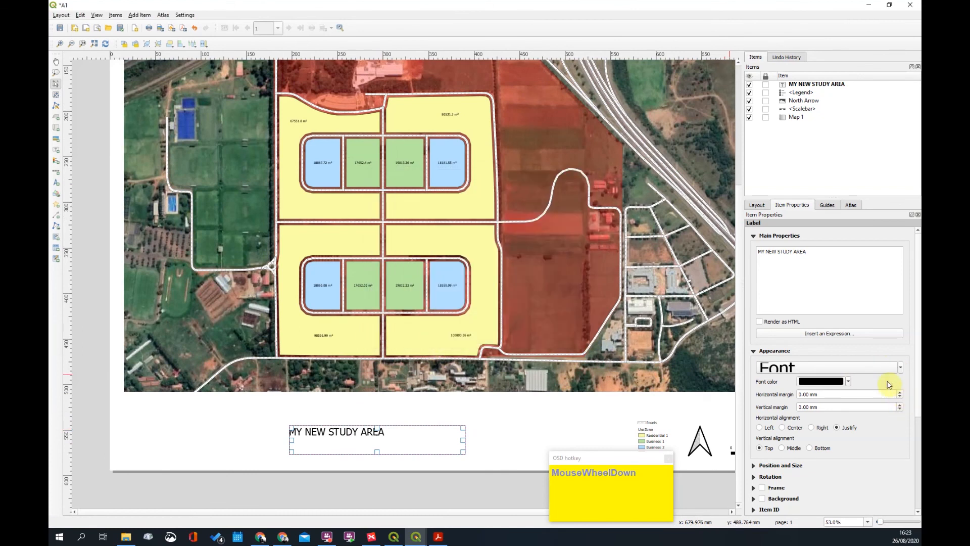
pyautogui.click(901, 370)
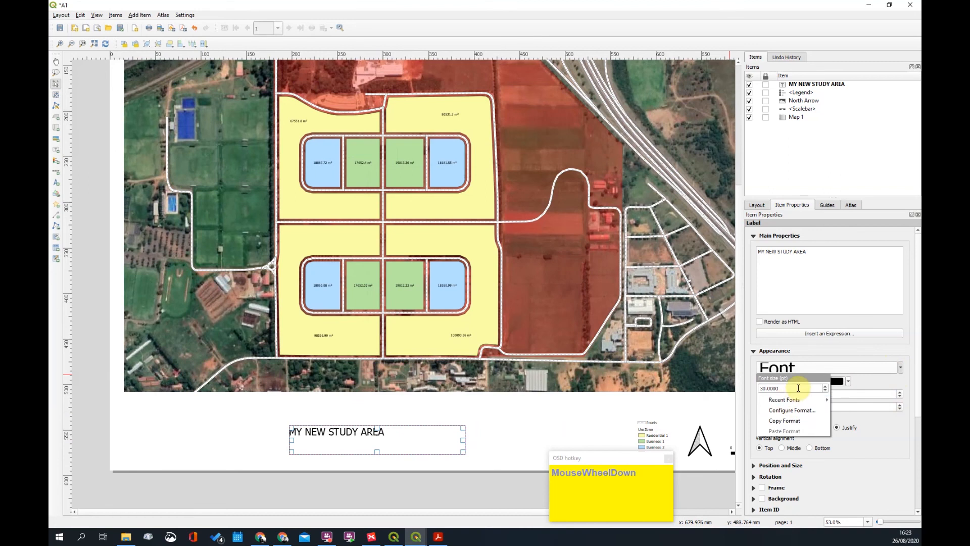
pyautogui.click(799, 391)
pyautogui.click(900, 368)
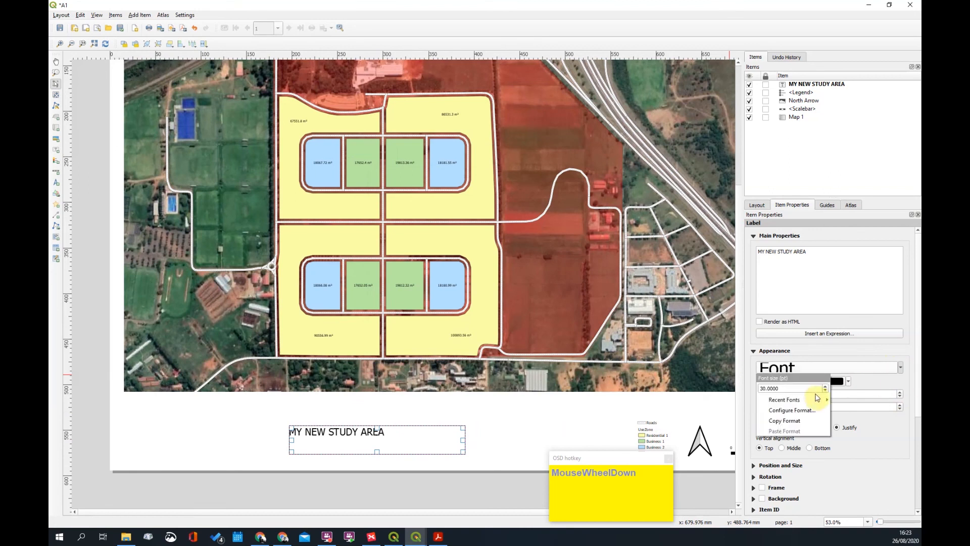
pyautogui.write('50')
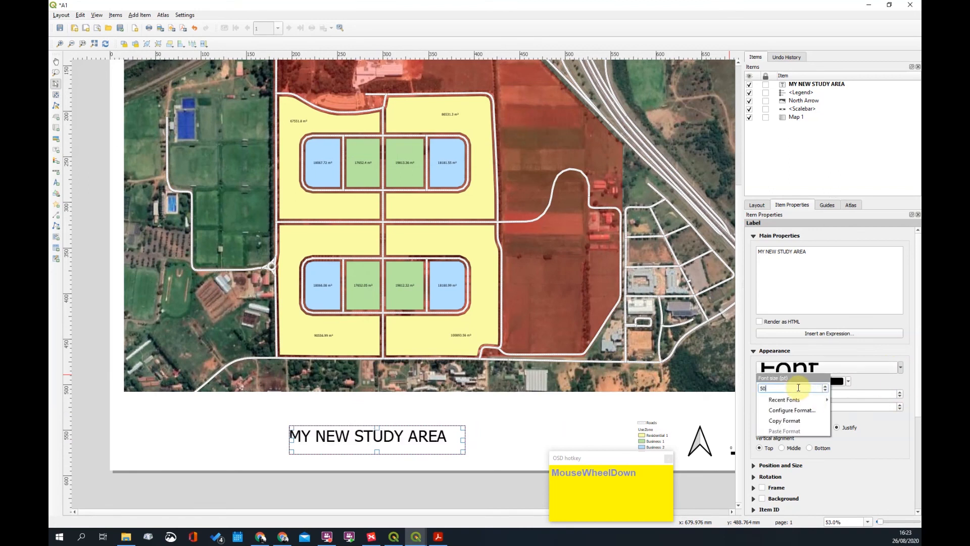
pyautogui.click(374, 461)
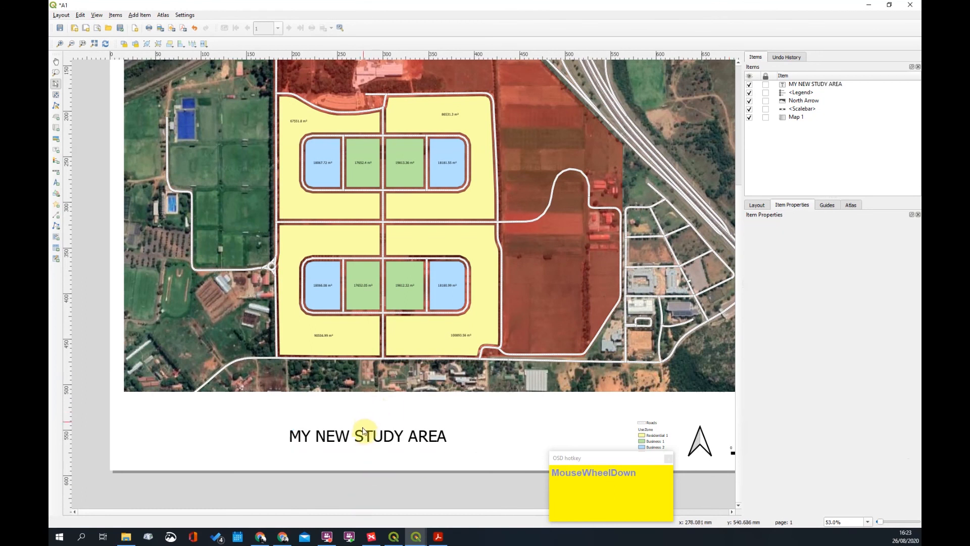
# Widen the label's frame on both sides and trim its height to a single line of text
pyautogui.click(362, 430)
pyautogui.moveTo(461, 453); pyautogui.dragTo(494, 456)
pyautogui.moveTo(290, 427); pyautogui.dragTo(276, 420)
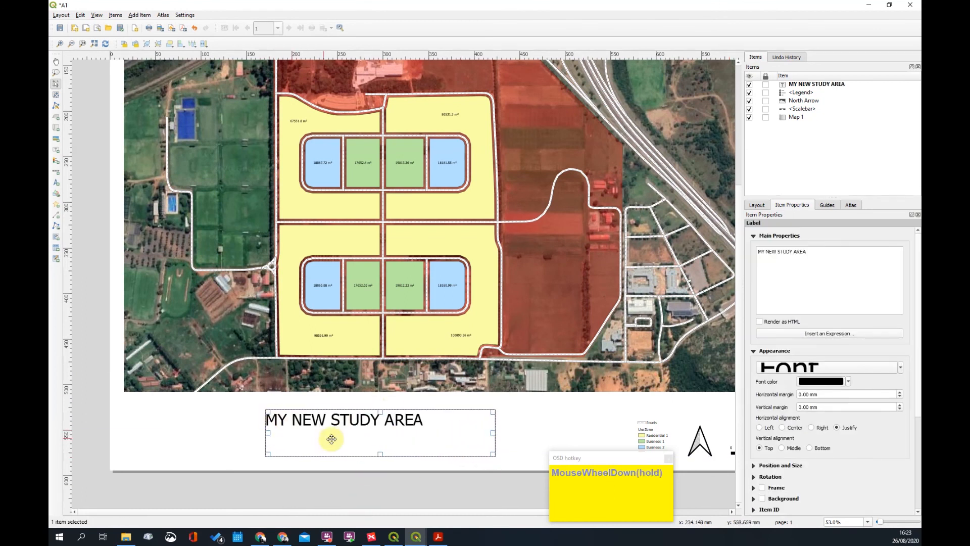
pyautogui.moveTo(379, 453)
pyautogui.mouseDown()
pyautogui.moveTo(372, 426)
pyautogui.moveTo(374, 435)
pyautogui.mouseUp()
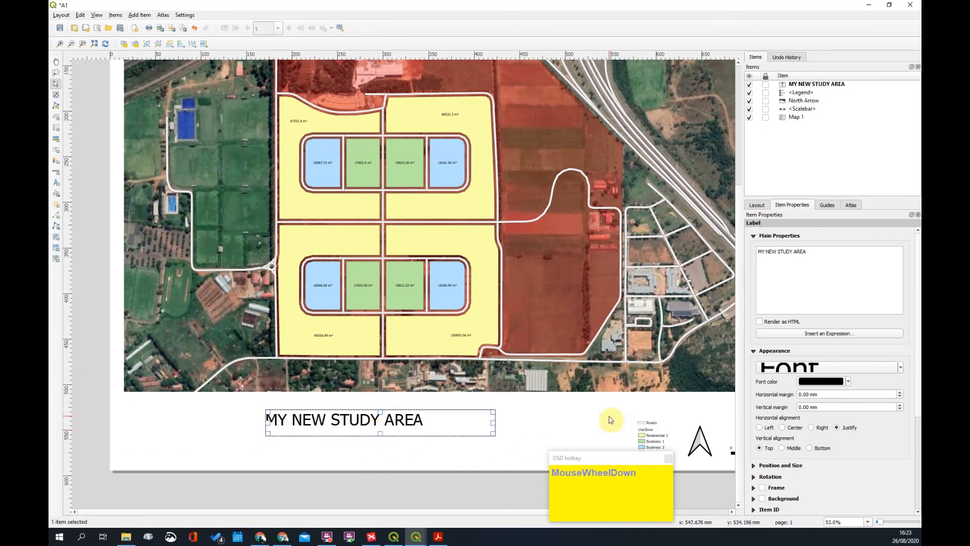
# Align the label text to center horizontally and middle vertically, and move the label toward the middle of the strip beneath the map
pyautogui.click(783, 427)
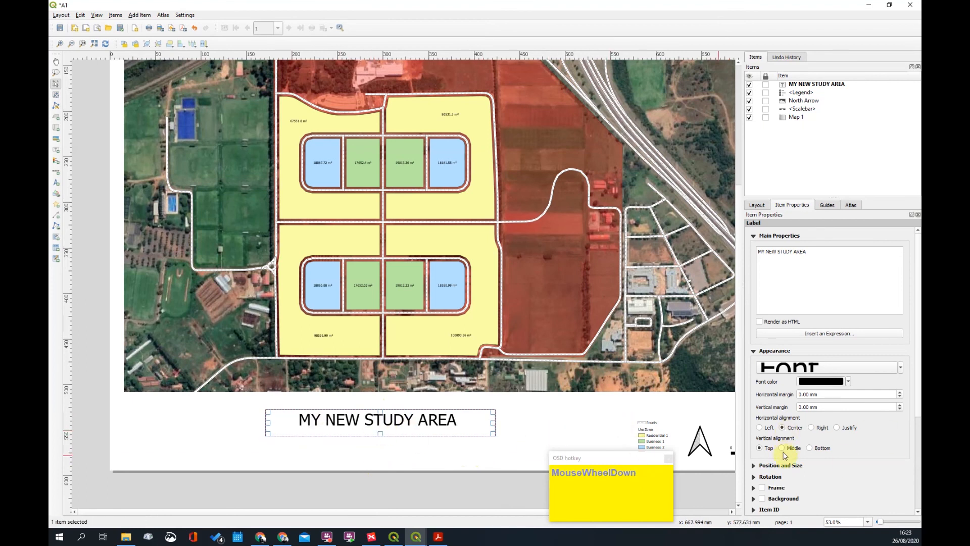
pyautogui.click(782, 448)
pyautogui.moveTo(340, 411); pyautogui.dragTo(402, 442)
# Examine the complete A1 sheet and the zoned area on the map
pyautogui.scroll(-4, 483, 484)
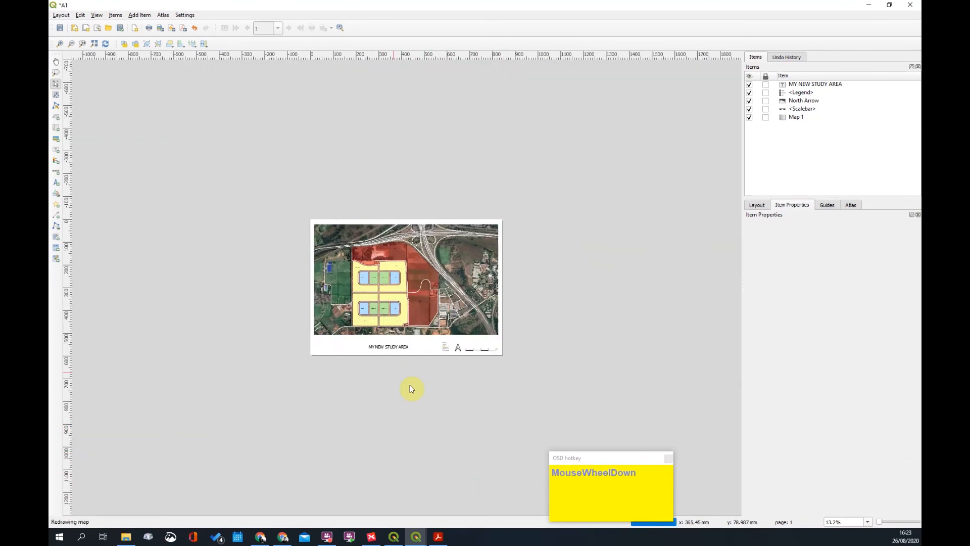
pyautogui.scroll(4, 406, 440)
pyautogui.scroll(1, 407, 440)
pyautogui.scroll(-2, 361, 276)
pyautogui.scroll(1, 352, 264)
pyautogui.scroll(-1, 342, 260)
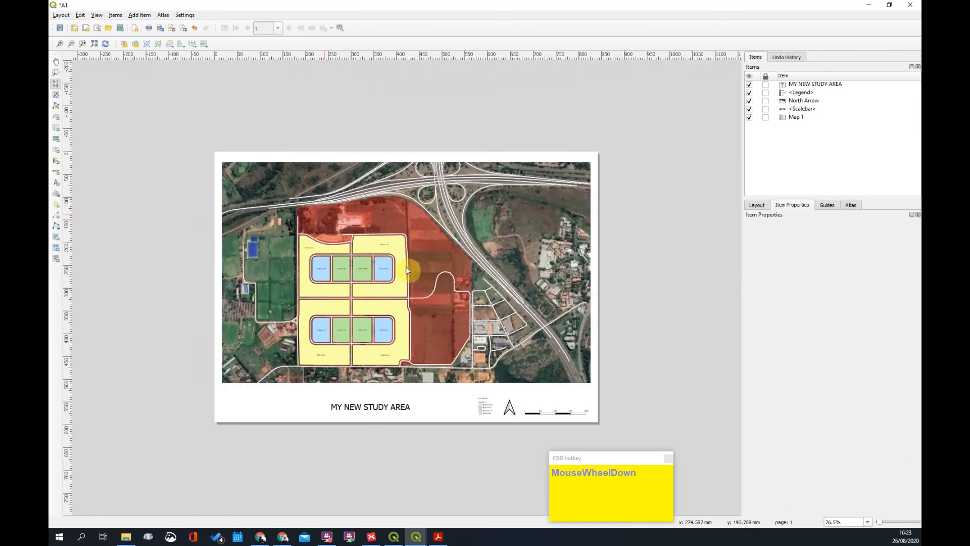
pyautogui.scroll(1, 419, 222)
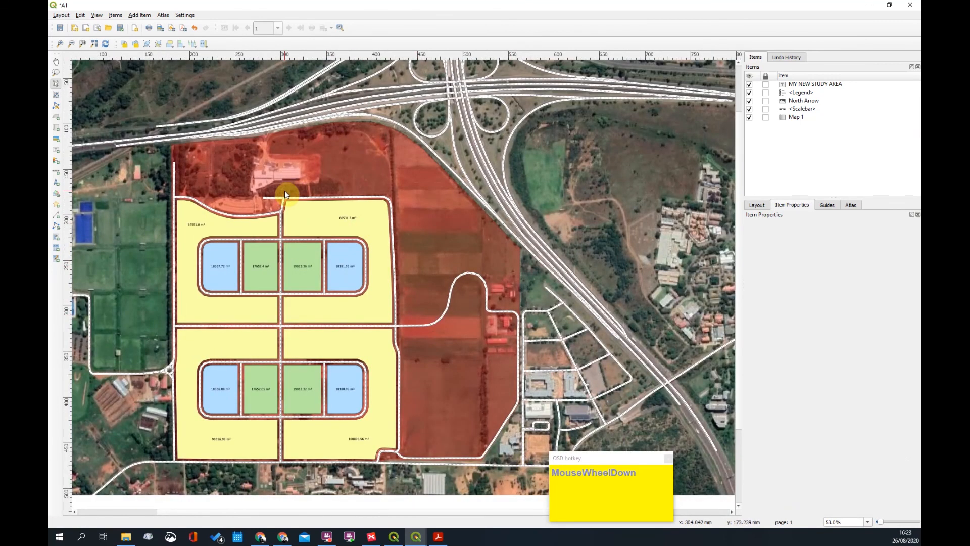
# Examine the finished A1 sheet up close, including the legend, north arrow, scale bar and title beneath the map
pyautogui.scroll(-1, 296, 237)
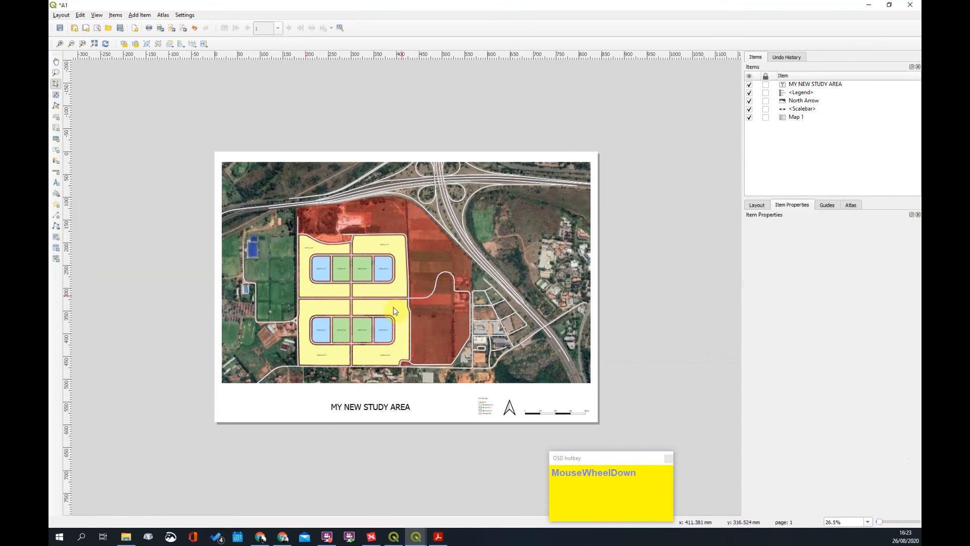
pyautogui.scroll(1, 401, 298)
pyautogui.scroll(1, 372, 322)
pyautogui.scroll(-2, 419, 295)
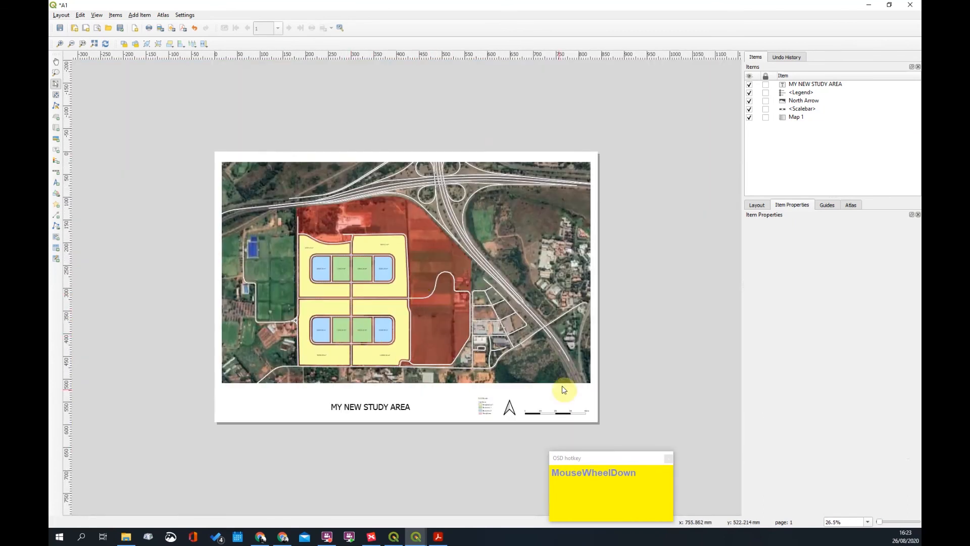
pyautogui.scroll(1, 356, 319)
pyautogui.scroll(-1, 427, 378)
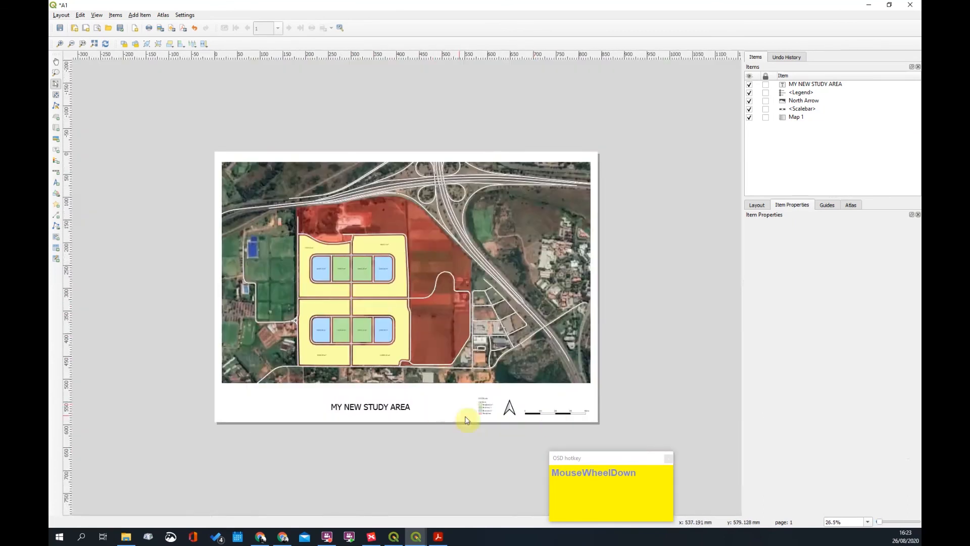
pyautogui.scroll(2, 494, 417)
pyautogui.scroll(1, 444, 407)
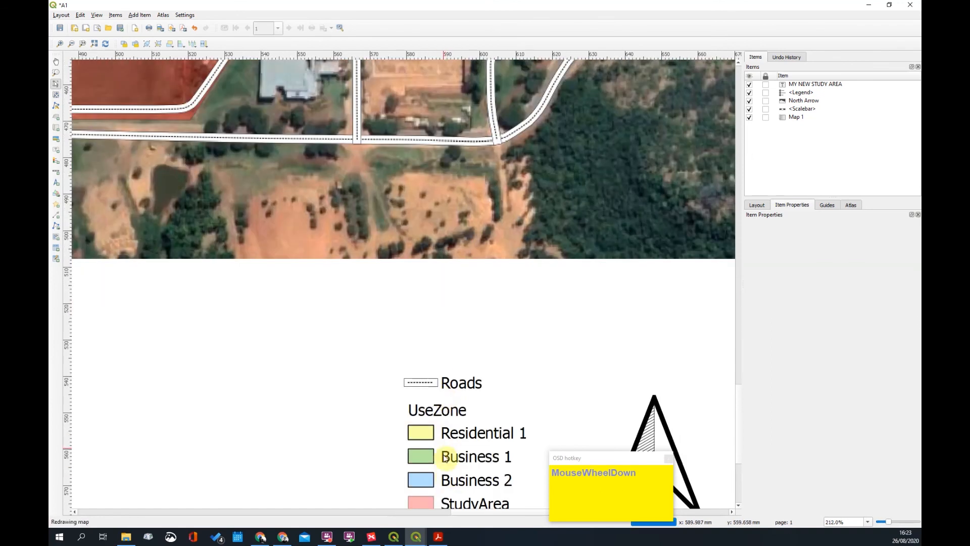
pyautogui.scroll(-3, 445, 377)
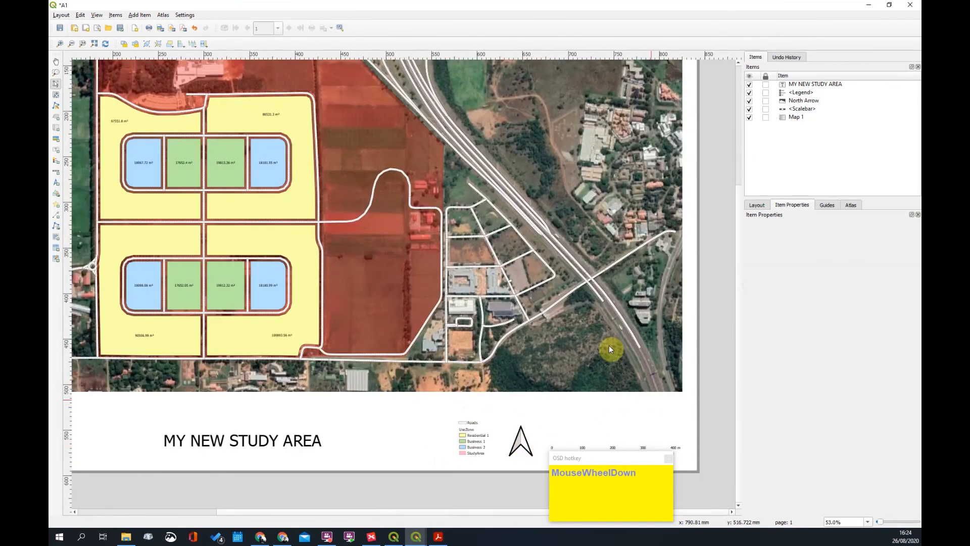
pyautogui.scroll(2, 571, 419)
pyautogui.scroll(-2, 543, 430)
pyautogui.scroll(2, 484, 425)
pyautogui.scroll(-2, 410, 394)
pyautogui.scroll(1, 436, 288)
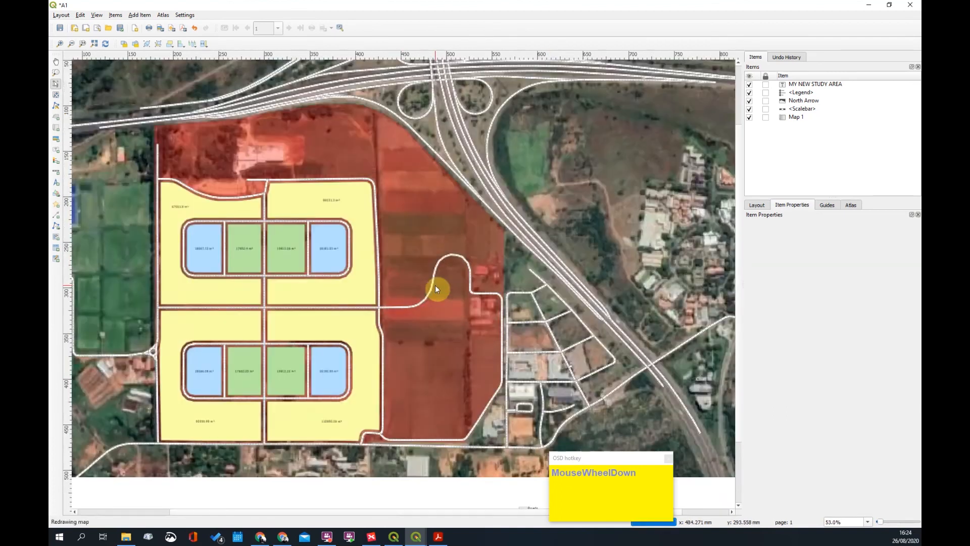
# Save the project with its A1 print layout, and close the layout to return to the main map
pyautogui.click(121, 29)
pyautogui.click(447, 270)
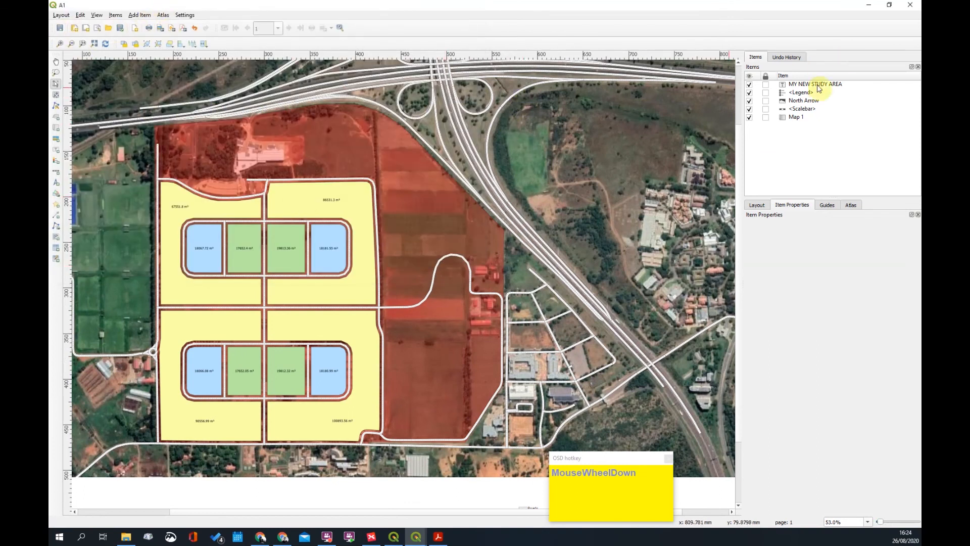
pyautogui.click(912, 4)
pyautogui.scroll(-2, 374, 260)
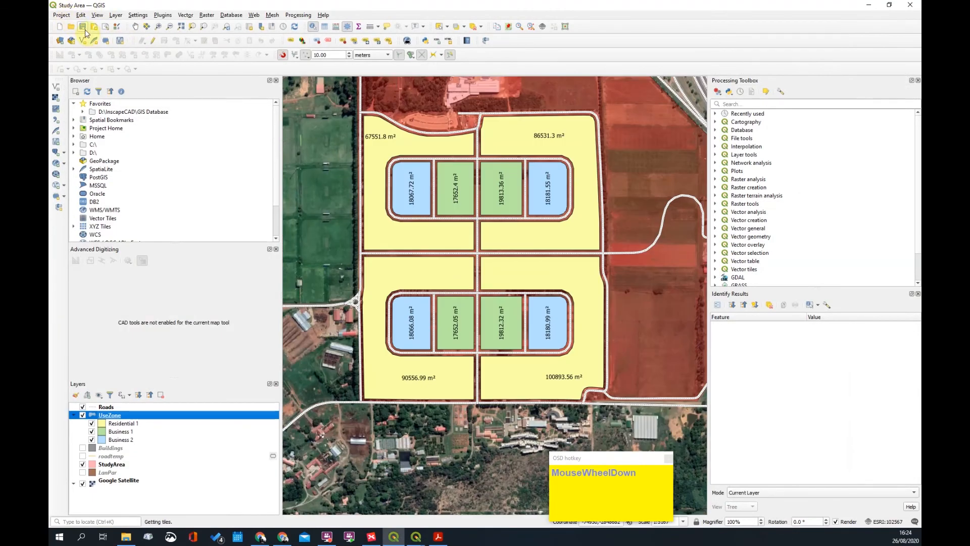
# Save the project as Landuse.qgz in the Experimental Farm folder, replacing the existing file
pyautogui.click(61, 15)
pyautogui.click(81, 105)
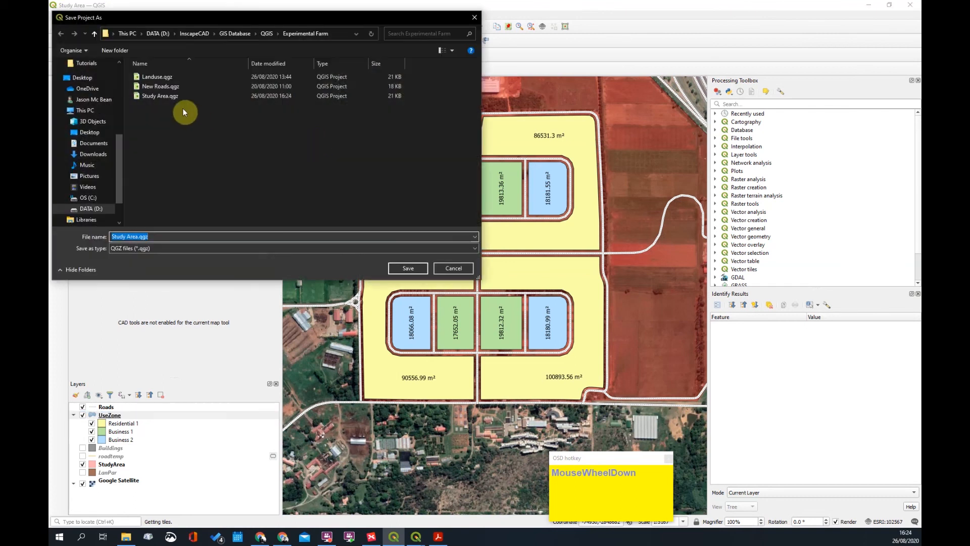
pyautogui.click(157, 77)
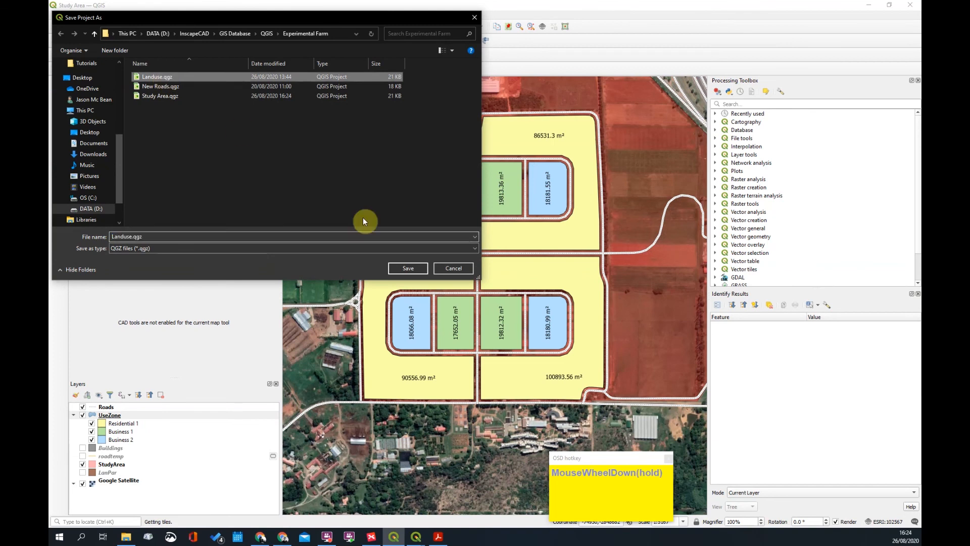
pyautogui.click(409, 268)
pyautogui.click(530, 272)
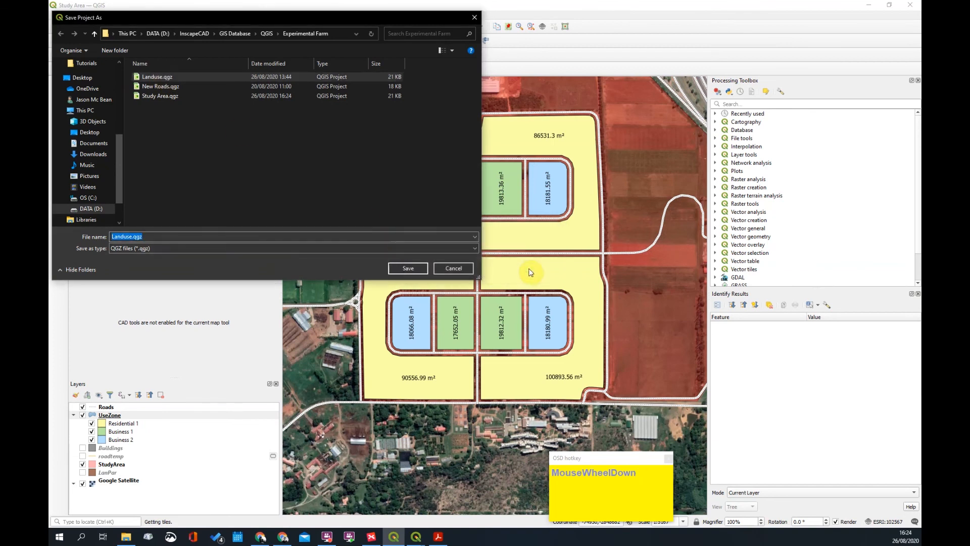
pyautogui.click(413, 273)
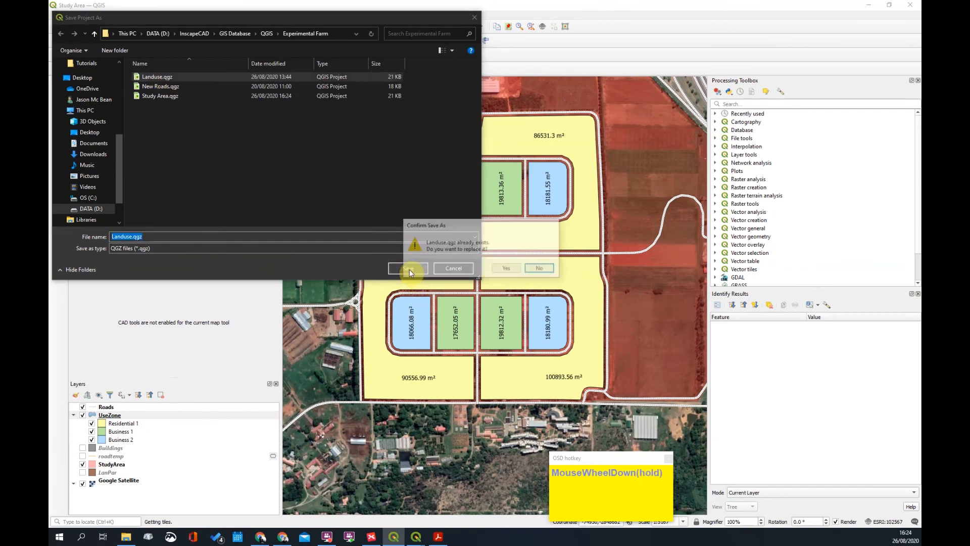
pyautogui.click(502, 268)
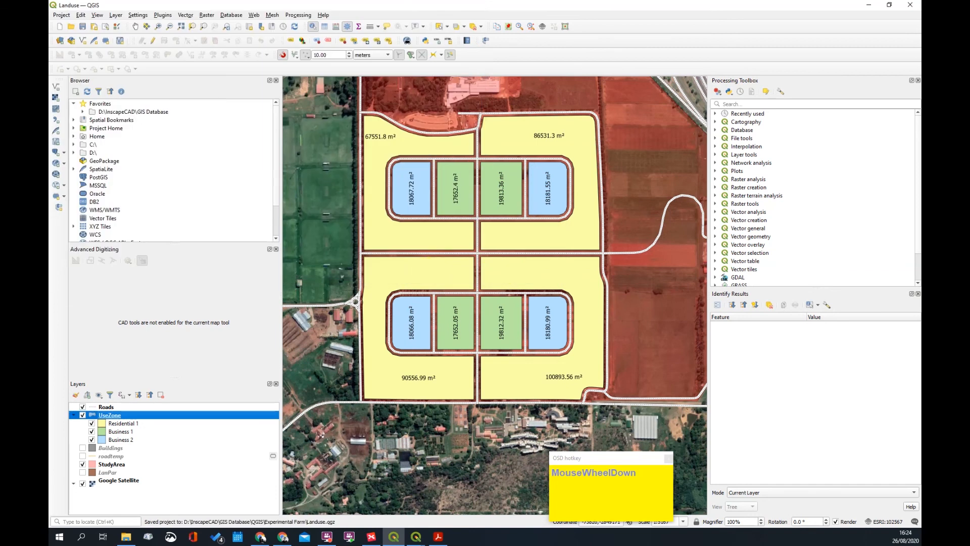